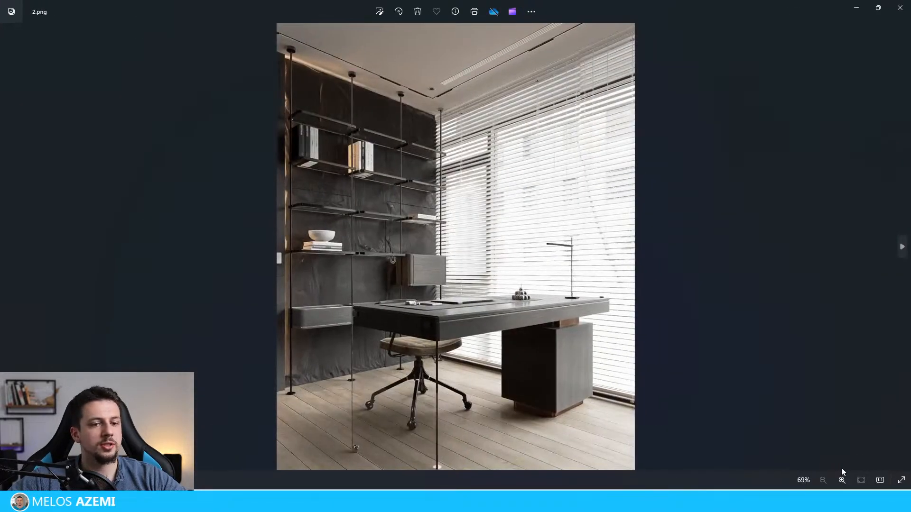
Step: Browse the home-office reference images full screen and return to the pool house scene
{"action": "left_click", "coordinate": [896, 482]}
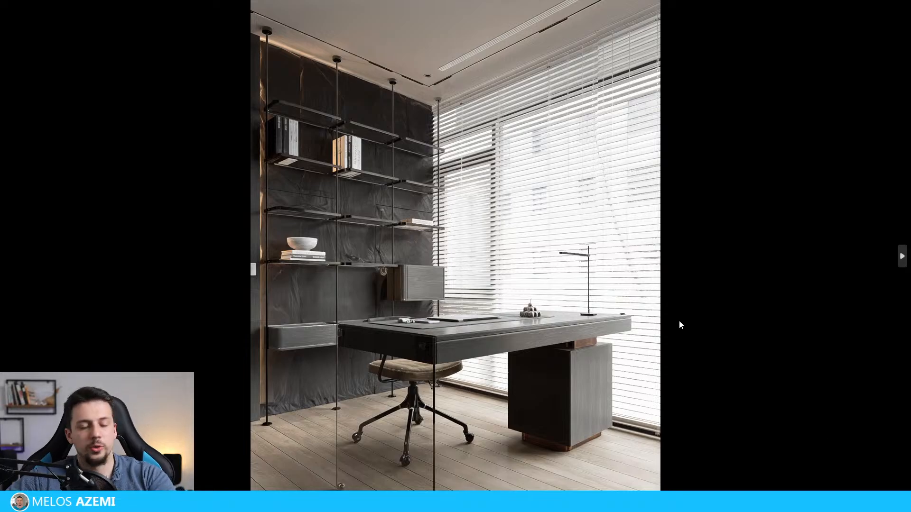
{"action": "key", "text": "Right"}
{"action": "key", "text": "Right"}
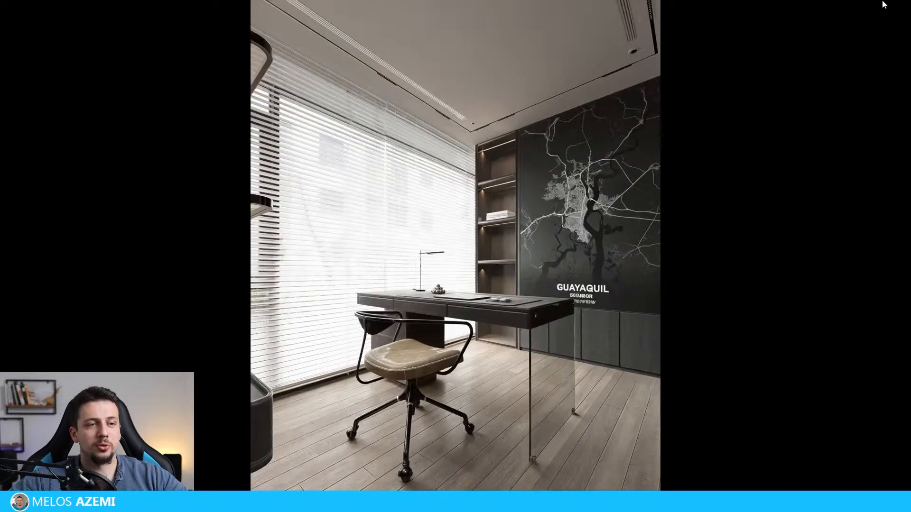
{"action": "key", "text": "Escape"}
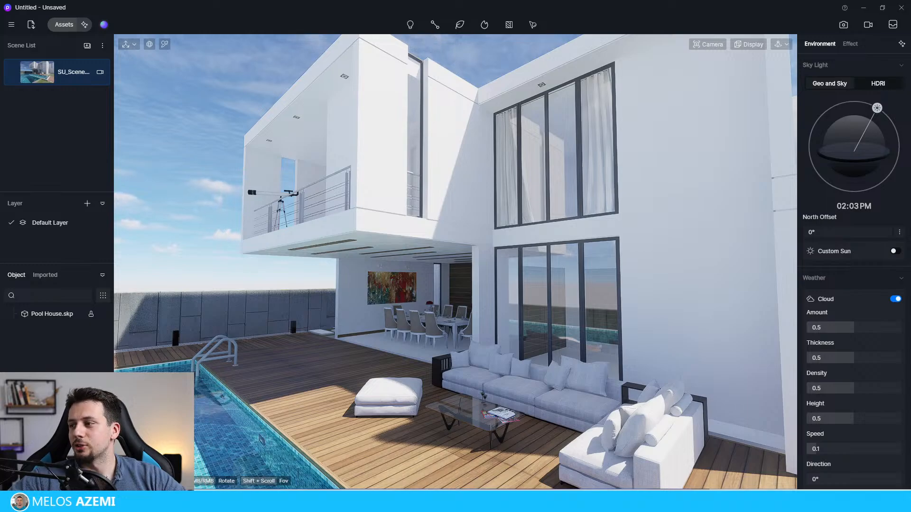
Step: Examine the pool house exterior from several angles, including the terrace, blank side facade and surrounding ground
{"action": "mouse_move", "coordinate": [424, 307]}
{"action": "right_mouse_down"}
{"action": "mouse_move", "coordinate": [380, 335]}
{"action": "mouse_move", "coordinate": [452, 355]}
{"action": "mouse_move", "coordinate": [431, 257]}
{"action": "mouse_move", "coordinate": [473, 235]}
{"action": "mouse_move", "coordinate": [457, 284]}
{"action": "mouse_move", "coordinate": [428, 306]}
{"action": "mouse_move", "coordinate": [417, 249]}
{"action": "mouse_move", "coordinate": [408, 296]}
{"action": "mouse_move", "coordinate": [466, 292]}
{"action": "mouse_move", "coordinate": [413, 290]}
{"action": "mouse_move", "coordinate": [374, 313]}
{"action": "mouse_move", "coordinate": [435, 293]}
{"action": "right_mouse_up"}
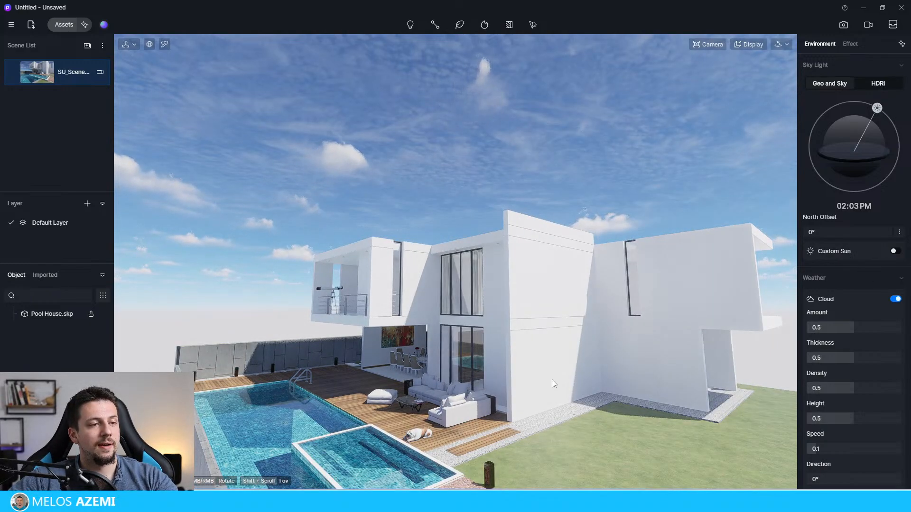
{"action": "scroll", "coordinate": [444, 402], "scroll_direction": "up", "scroll_amount": 4}
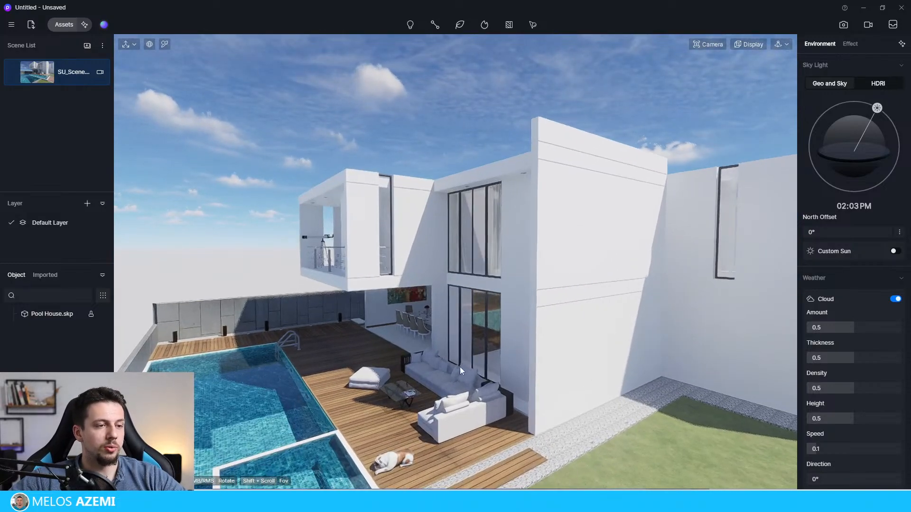
{"action": "middle_click_drag", "start_coordinate": [460, 366], "coordinate": [461, 296]}
{"action": "scroll", "coordinate": [454, 315], "scroll_direction": "up", "scroll_amount": 1}
{"action": "scroll", "coordinate": [479, 283], "scroll_direction": "down", "scroll_amount": 4}
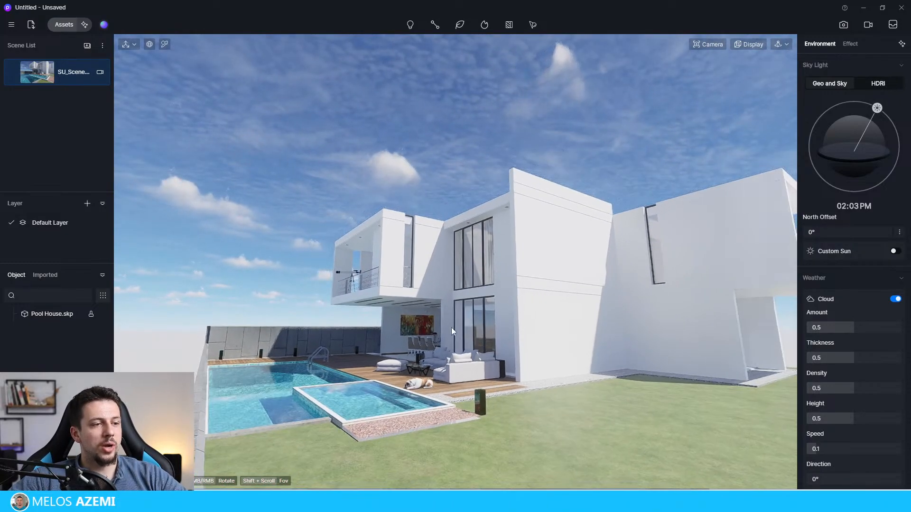
{"action": "scroll", "coordinate": [381, 399], "scroll_direction": "up", "scroll_amount": 4}
{"action": "scroll", "coordinate": [480, 187], "scroll_direction": "down", "scroll_amount": 4}
{"action": "middle_click_drag", "start_coordinate": [480, 187], "coordinate": [273, 260]}
{"action": "middle_click_drag", "start_coordinate": [668, 351], "coordinate": [676, 371]}
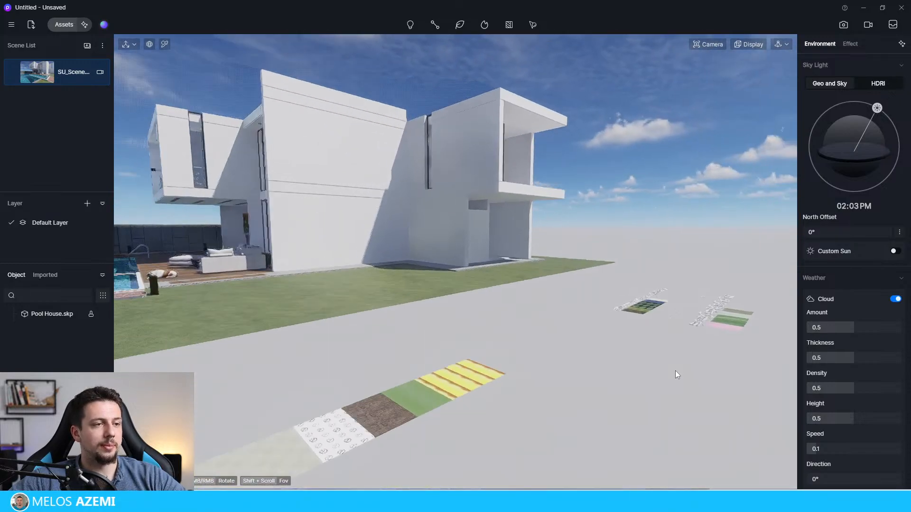
Step: Switch navigation to Fly mode and fly the view to face the pool terrace and main facade
{"action": "left_click", "coordinate": [782, 45]}
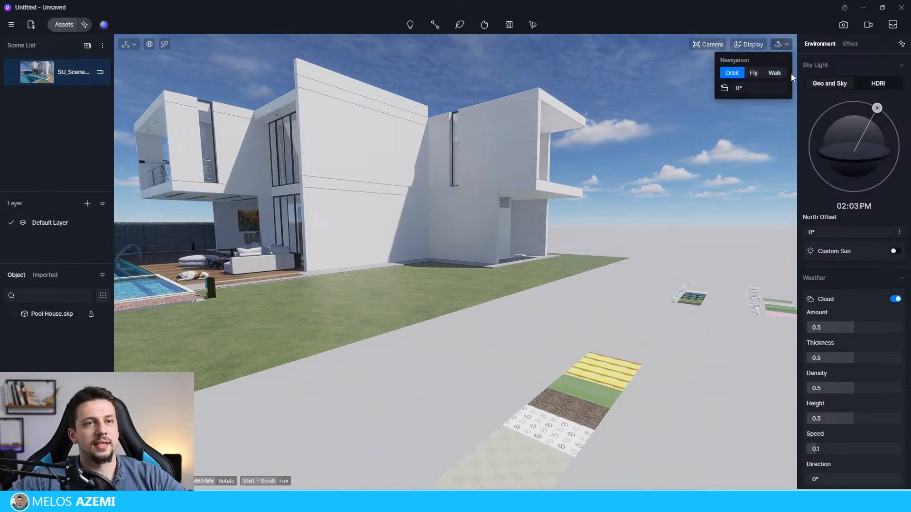
{"action": "left_click", "coordinate": [759, 75]}
{"action": "right_click_drag", "start_coordinate": [463, 201], "coordinate": [418, 149]}
{"action": "key", "text": "w"}
{"action": "key", "text": "e"}
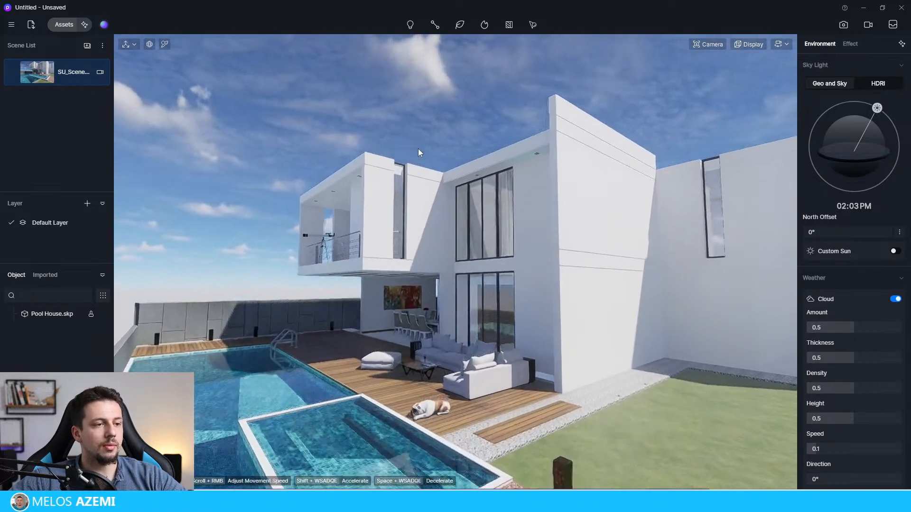
{"action": "key", "text": "q"}
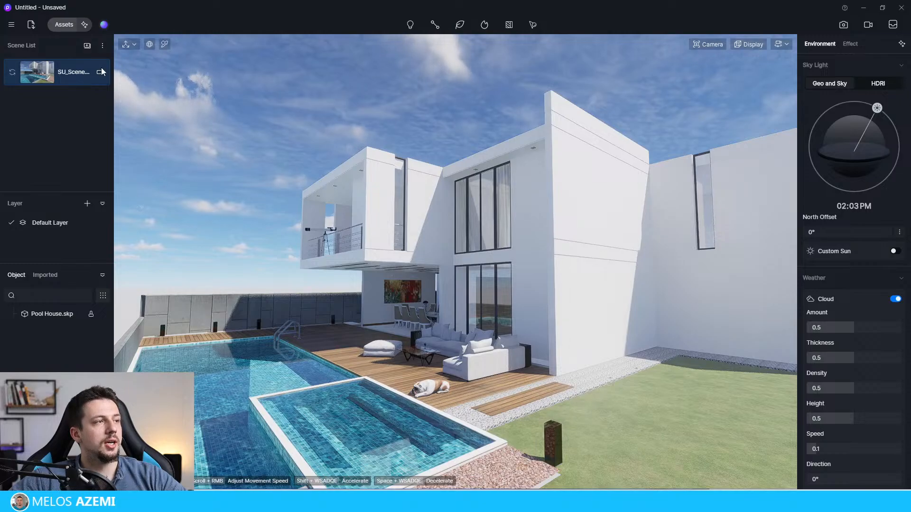
Step: Select the camera of the saved scene and focus the viewport on it above the pool
{"action": "left_click", "coordinate": [100, 73]}
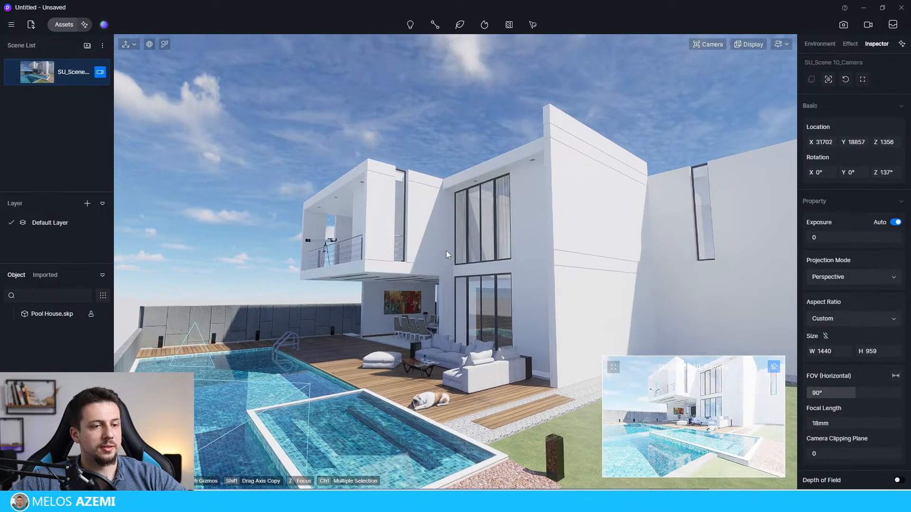
{"action": "key", "text": "e"}
{"action": "key", "text": "q"}
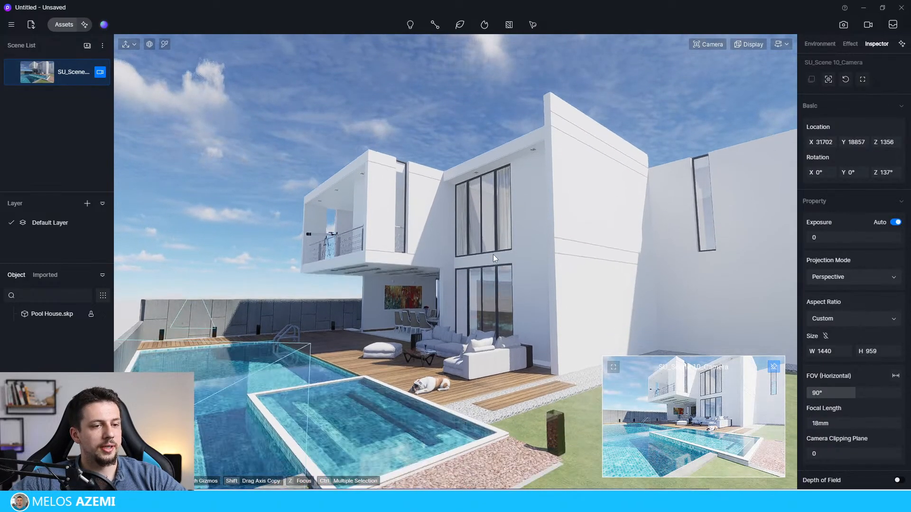
{"action": "key", "text": "e"}
{"action": "key", "text": "w"}
{"action": "key", "text": "s"}
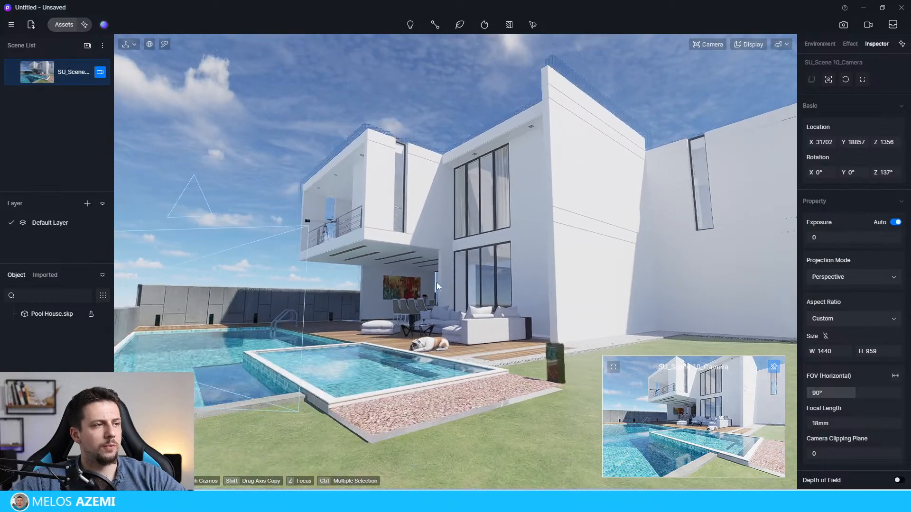
{"action": "key", "text": "z"}
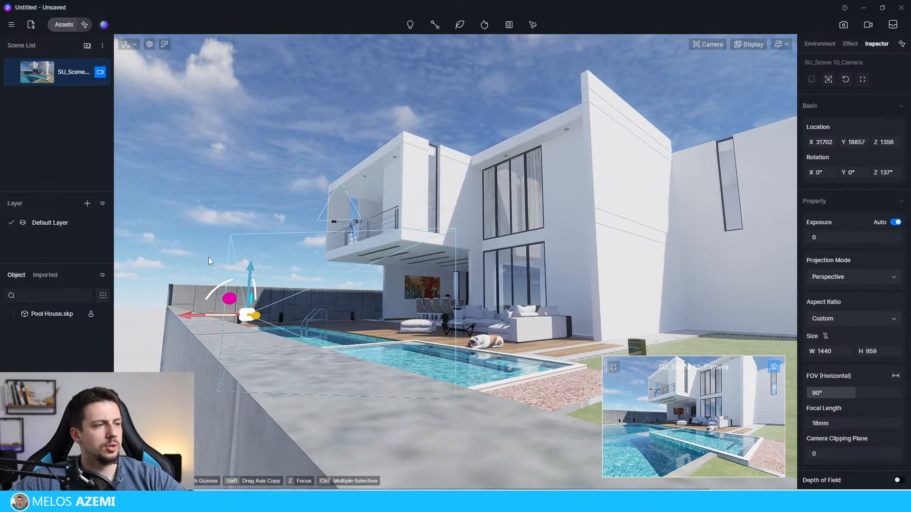
Step: Enter the saved scene's camera view and reposition it to frame the small pool, terrace and whole facade
{"action": "left_click", "coordinate": [38, 70]}
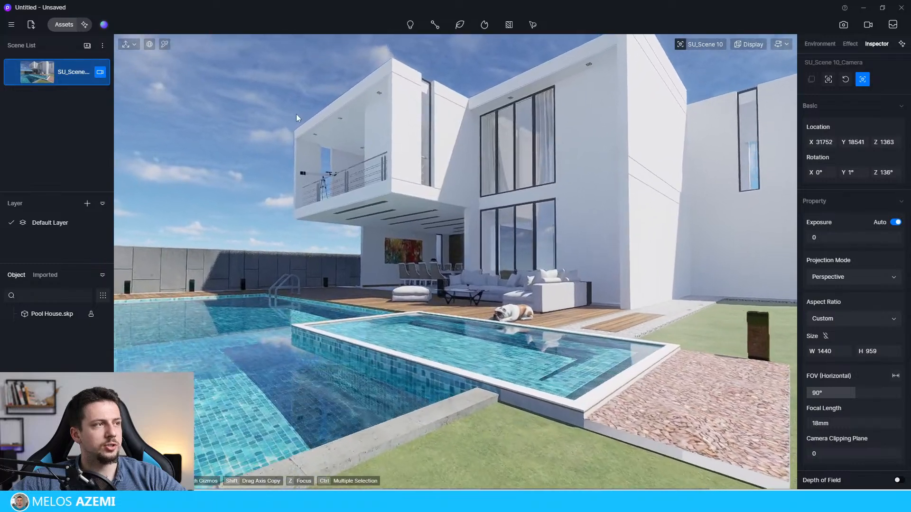
{"action": "key", "text": "s"}
{"action": "key", "text": "d"}
{"action": "right_click_drag", "start_coordinate": [557, 290], "coordinate": [560, 249]}
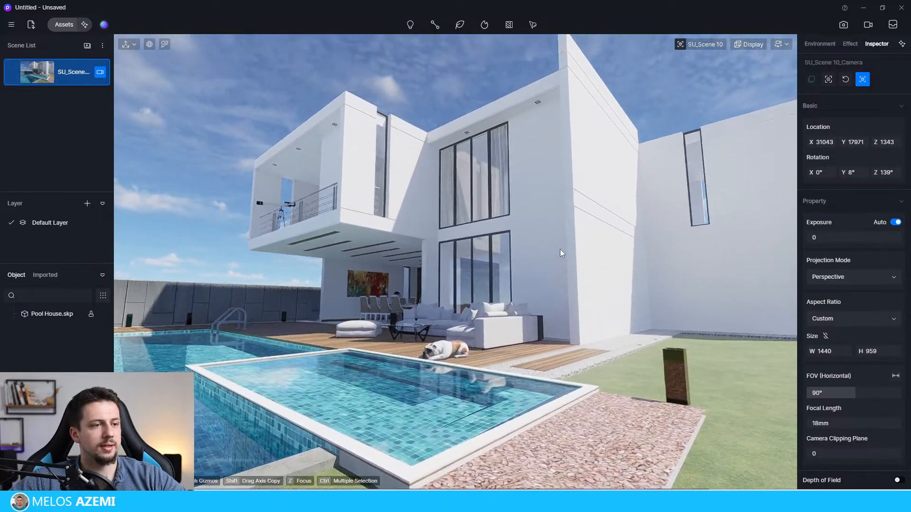
{"action": "scroll", "coordinate": [587, 267], "scroll_direction": "up", "scroll_amount": 3}
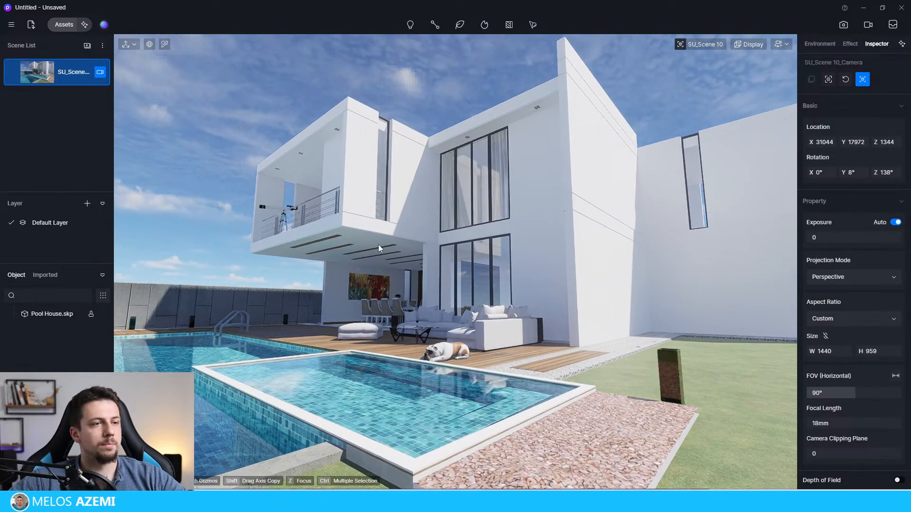
Step: Set the camera's horizontal field of view to 60° and its custom size to 1080 wide by 1350 high
{"action": "left_click", "coordinate": [844, 394]}
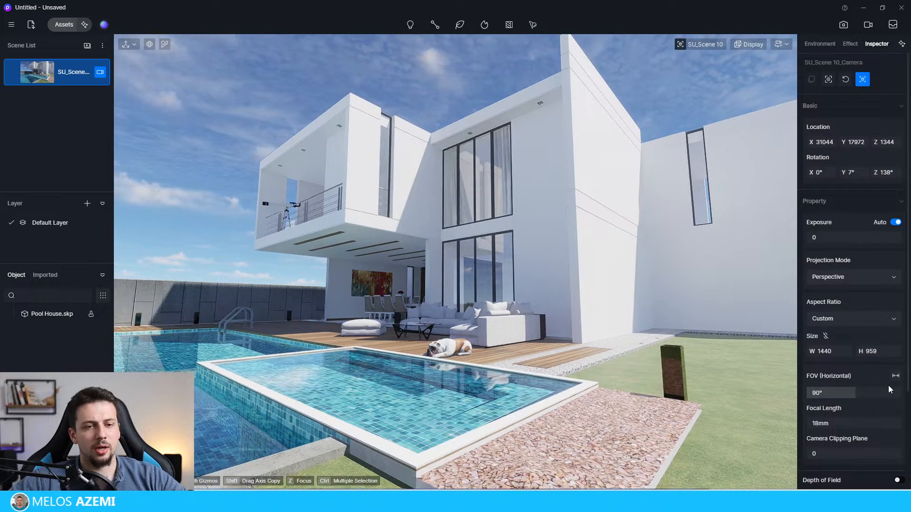
{"action": "type", "text": "60"}
{"action": "key", "text": "Return"}
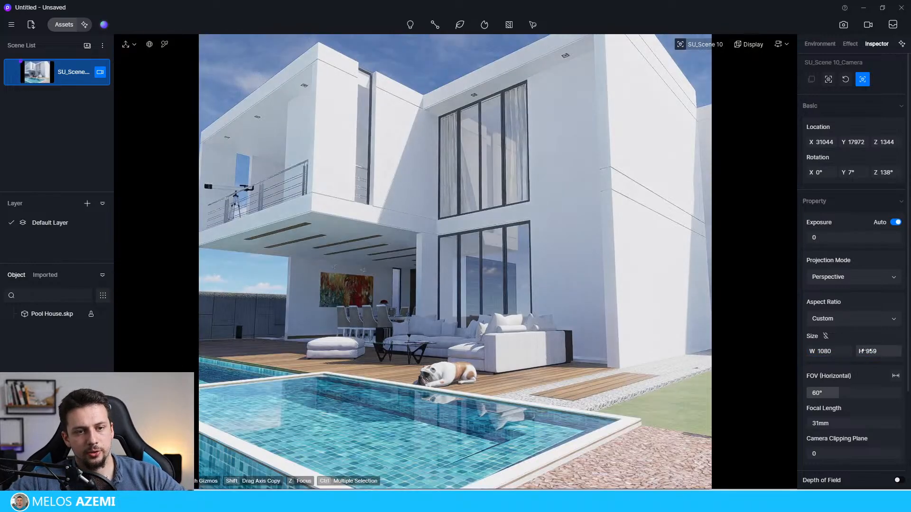
{"action": "type", "text": "1350"}
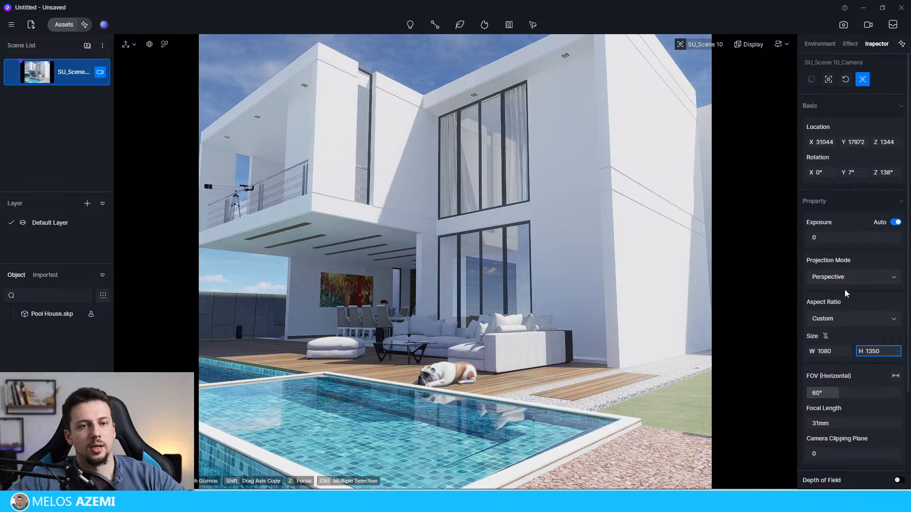
Step: Change the camera's projection to Two-point Perspective, disable automatic exposure and set the exposure to -0.34
{"action": "left_click", "coordinate": [844, 277]}
{"action": "left_click", "coordinate": [852, 309]}
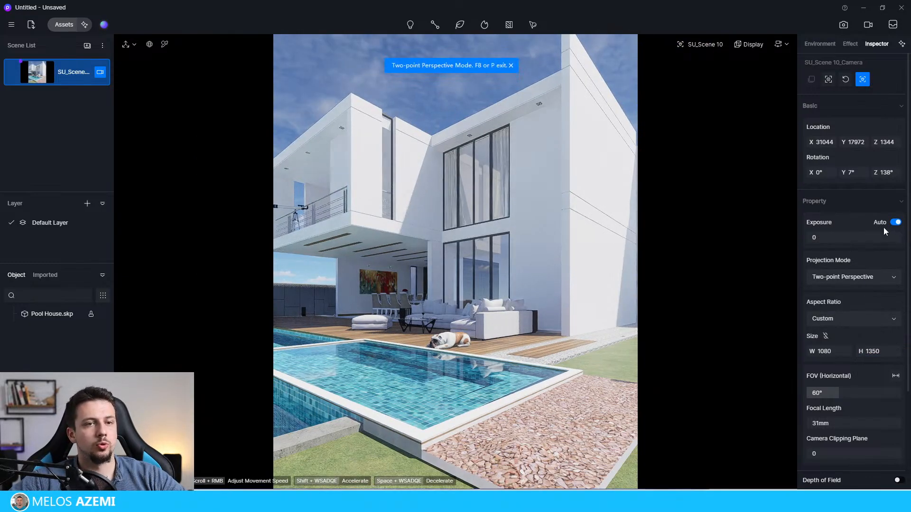
{"action": "left_click", "coordinate": [896, 222]}
{"action": "left_click_drag", "start_coordinate": [849, 237], "coordinate": [838, 241]}
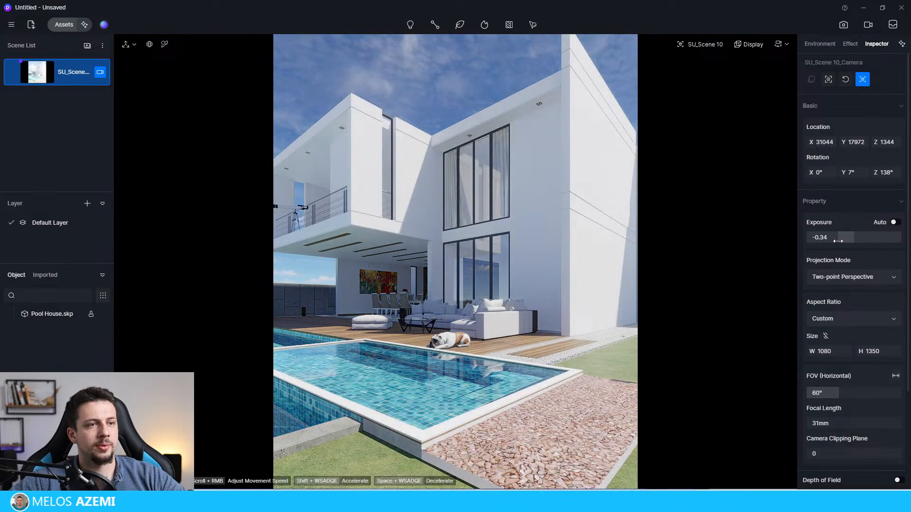
Step: Reframe the house lower with more sky above it and widen the horizontal field of view to 70.6°
{"action": "scroll", "coordinate": [502, 275], "scroll_direction": "down", "scroll_amount": 3}
{"action": "right_click_drag", "start_coordinate": [513, 286], "coordinate": [500, 257]}
{"action": "scroll", "coordinate": [505, 264], "scroll_direction": "down", "scroll_amount": 1}
{"action": "scroll", "coordinate": [502, 261], "scroll_direction": "up", "scroll_amount": 2}
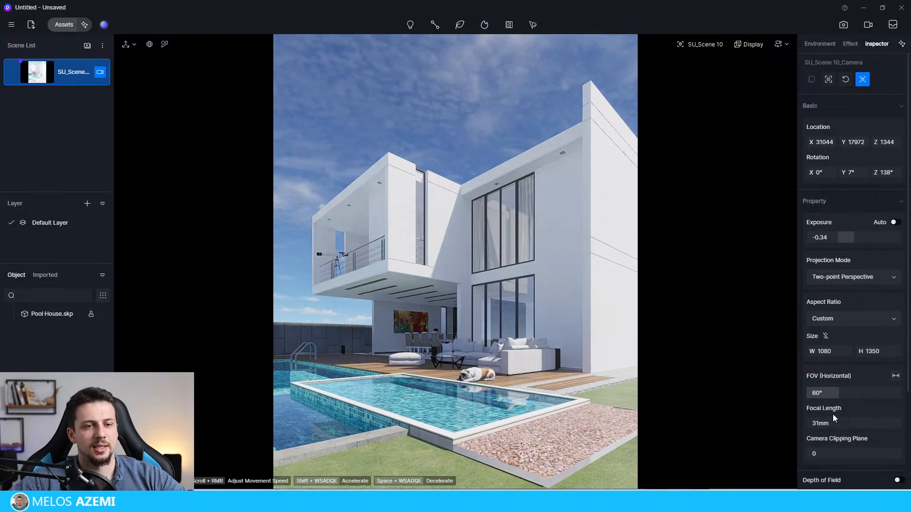
{"action": "left_click_drag", "start_coordinate": [834, 395], "coordinate": [844, 394]}
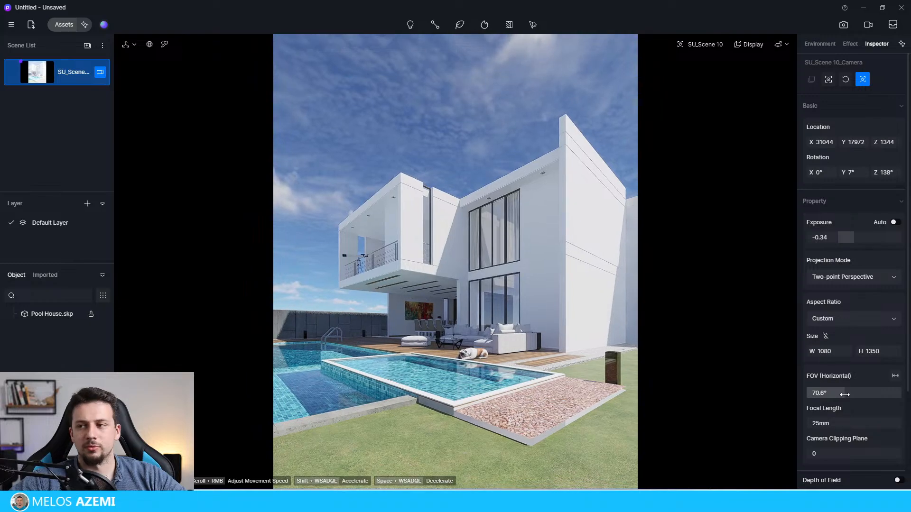
Step: Fine-tune the camera position so the house, both pools and the gravel bed fit the portrait frame
{"action": "key", "text": "a"}
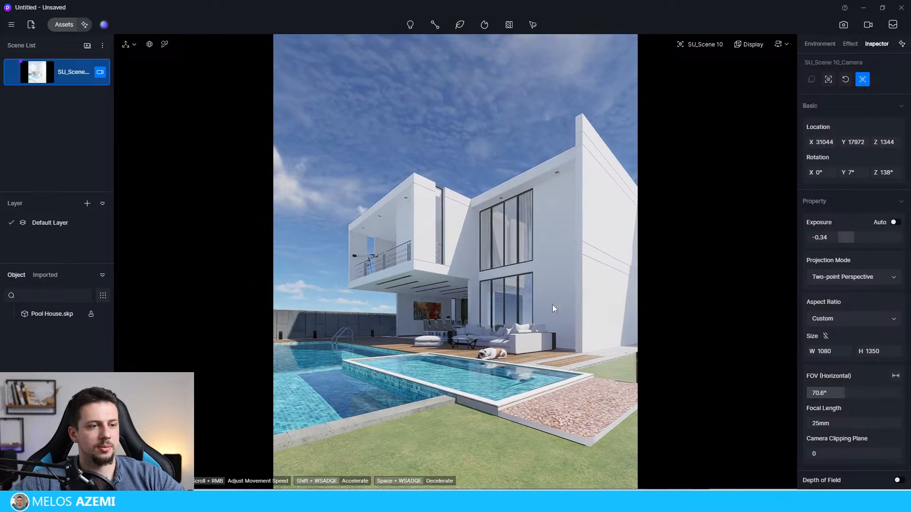
{"action": "key", "text": "q"}
{"action": "key", "text": "e"}
{"action": "key", "text": "w"}
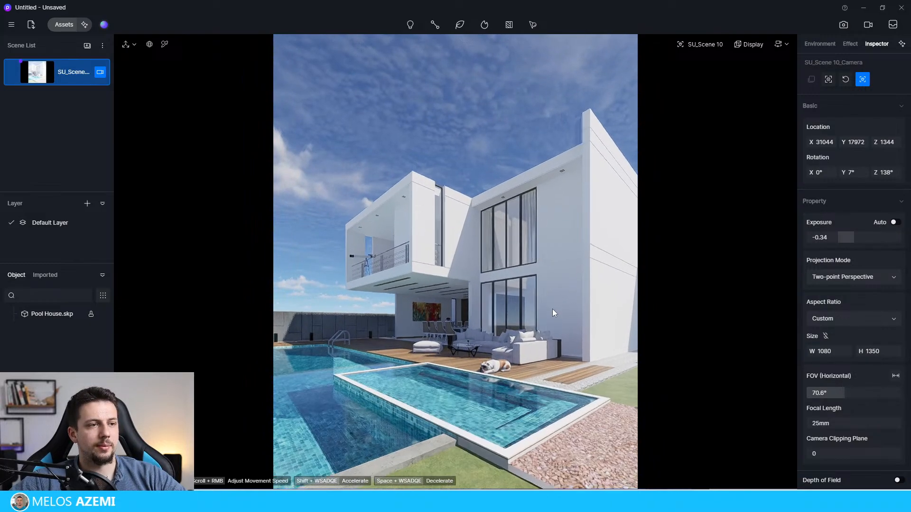
{"action": "key", "text": "d"}
{"action": "key", "text": "s"}
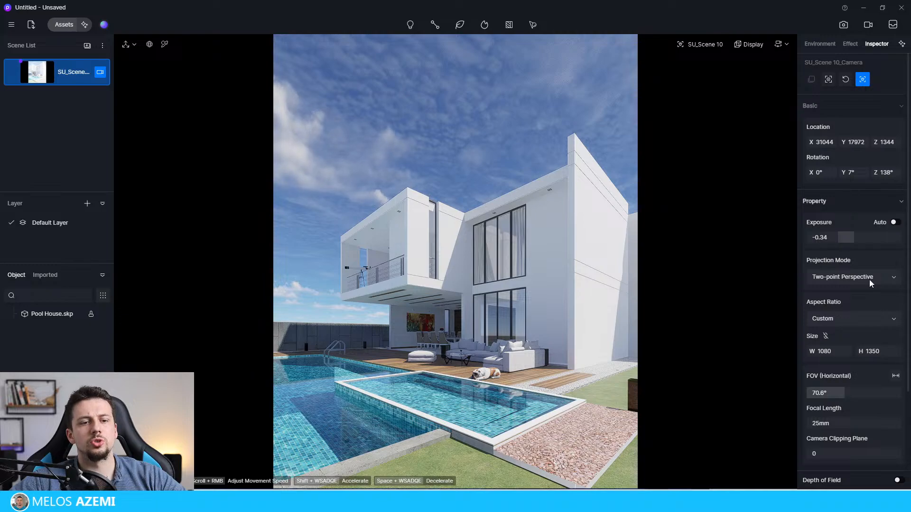
Step: Enable depth of field for the camera, activate focus setting and set the blur to 4.5
{"action": "scroll", "coordinate": [862, 445], "scroll_direction": "down", "scroll_amount": 1}
{"action": "scroll", "coordinate": [862, 445], "scroll_direction": "down", "scroll_amount": 3}
{"action": "left_click", "coordinate": [898, 354]}
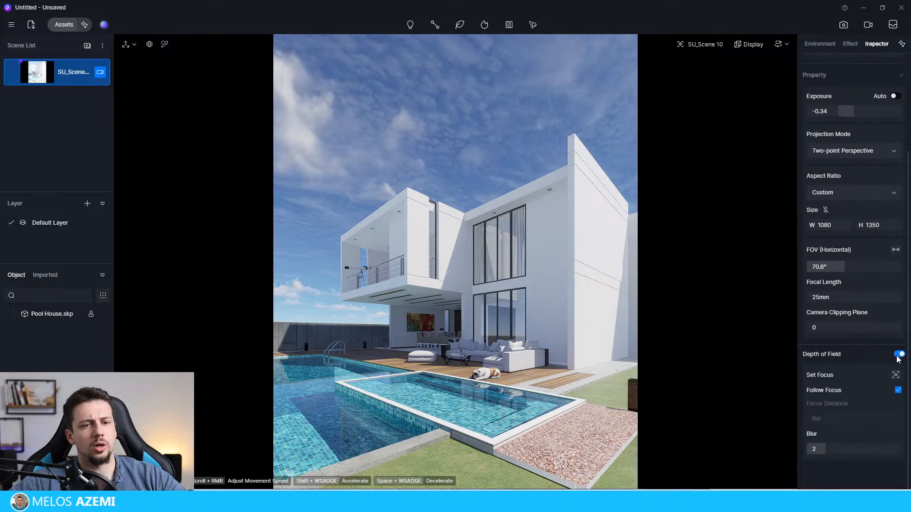
{"action": "left_click", "coordinate": [896, 374]}
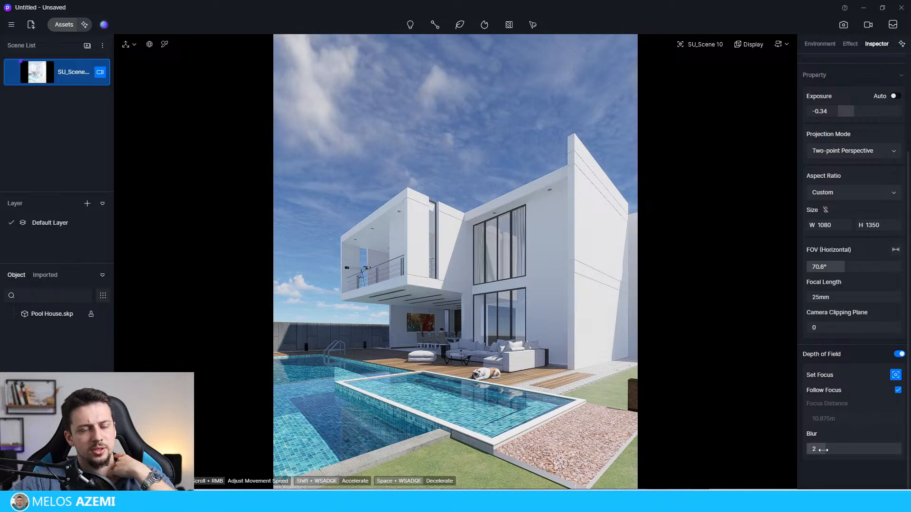
{"action": "left_click_drag", "start_coordinate": [825, 449], "coordinate": [909, 456]}
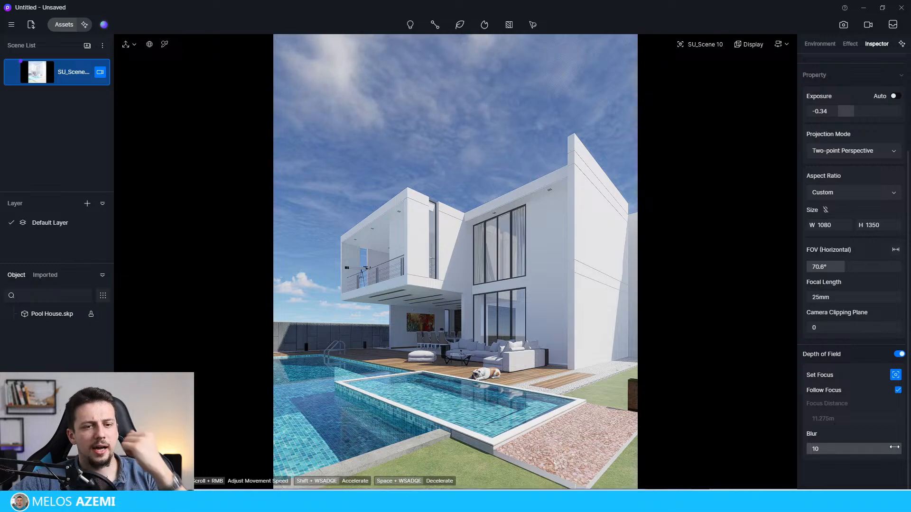
{"action": "left_click", "coordinate": [840, 449]}
{"action": "mouse_move", "coordinate": [841, 450]}
{"action": "left_mouse_down"}
{"action": "mouse_move", "coordinate": [864, 449]}
{"action": "mouse_move", "coordinate": [850, 449]}
{"action": "left_mouse_up"}
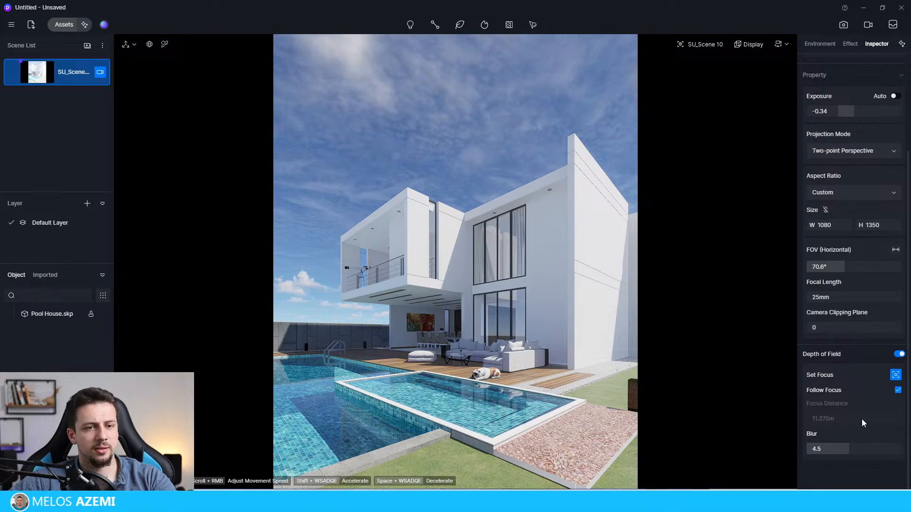
Step: Turn off Follow Focus, raise the blur to 10 and reduce the focus distance to 7.958 m
{"action": "left_click", "coordinate": [898, 390]}
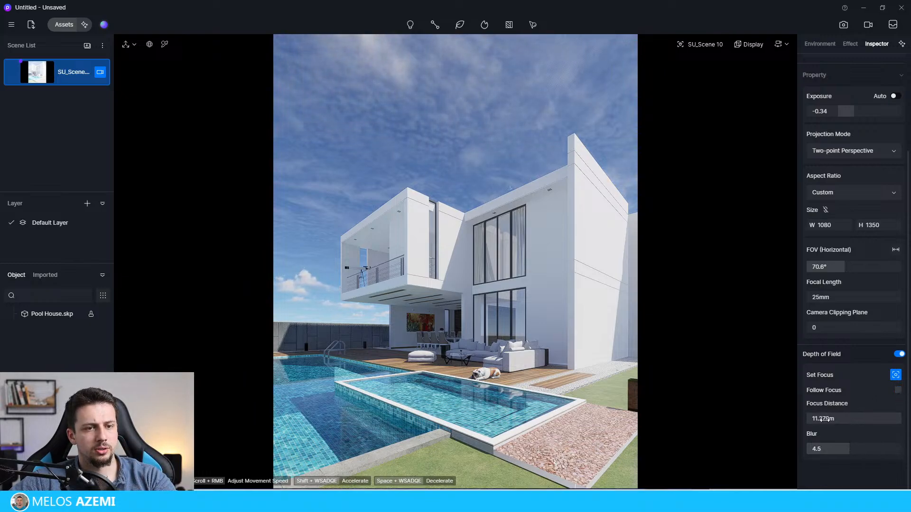
{"action": "mouse_move", "coordinate": [840, 420]}
{"action": "left_mouse_down"}
{"action": "mouse_move", "coordinate": [896, 420]}
{"action": "mouse_move", "coordinate": [835, 420]}
{"action": "left_mouse_up"}
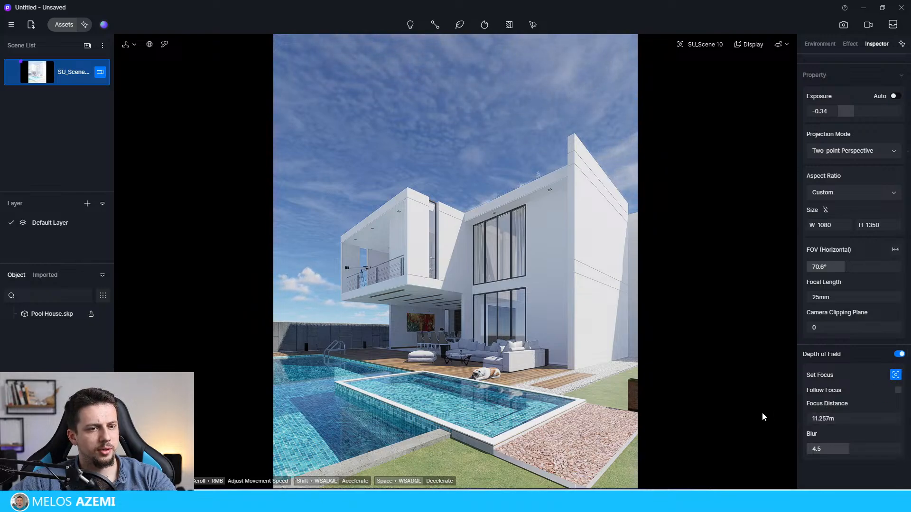
{"action": "left_click_drag", "start_coordinate": [225, 366], "coordinate": [1, 291]}
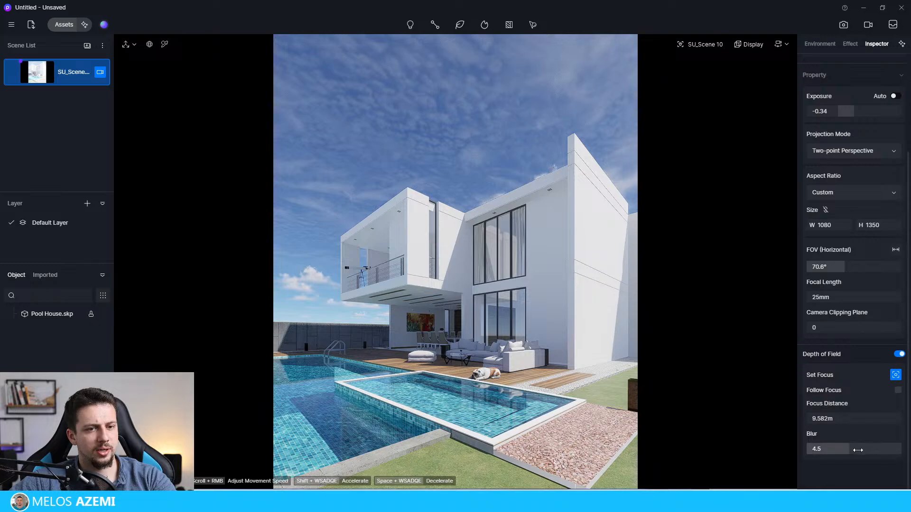
{"action": "left_click_drag", "start_coordinate": [858, 450], "coordinate": [910, 449]}
{"action": "left_click_drag", "start_coordinate": [867, 420], "coordinate": [729, 421]}
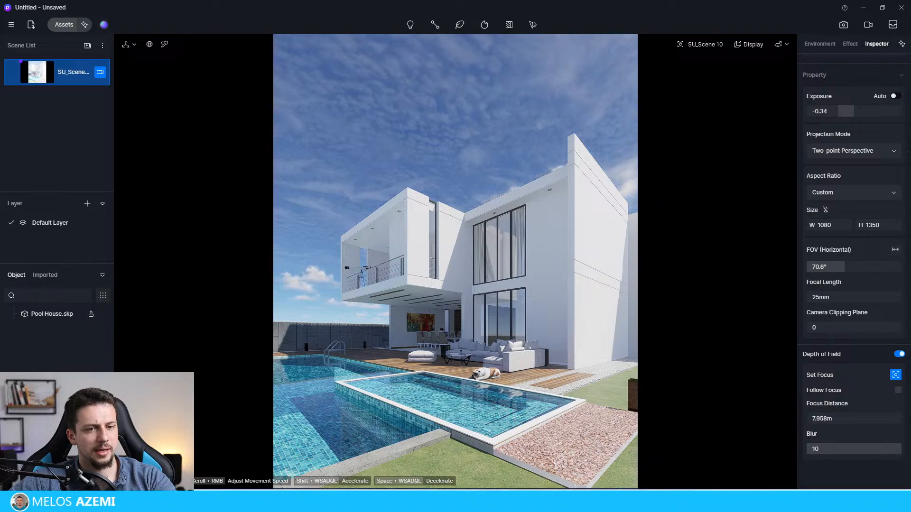
Step: Turn Follow Focus back on and switch off the camera's depth of field
{"action": "left_click_drag", "start_coordinate": [91, 374], "coordinate": [881, 397]}
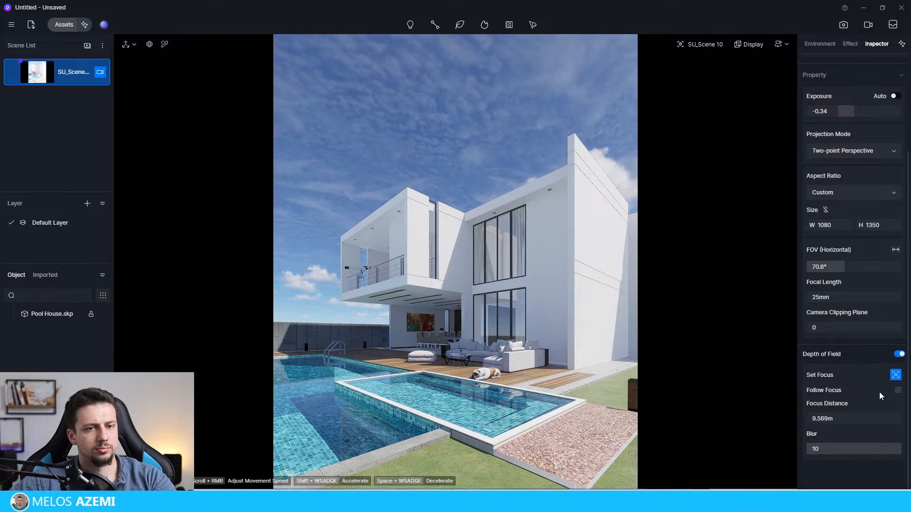
{"action": "left_click", "coordinate": [898, 390]}
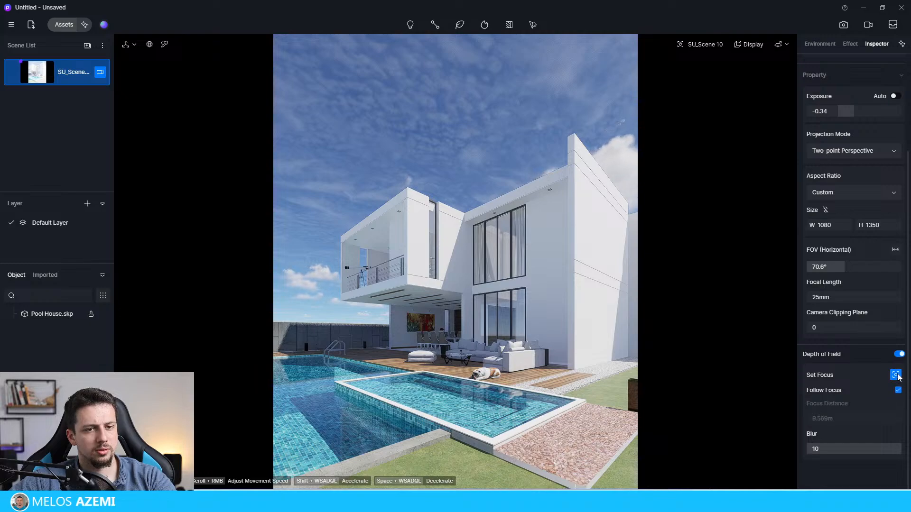
{"action": "left_click", "coordinate": [896, 375]}
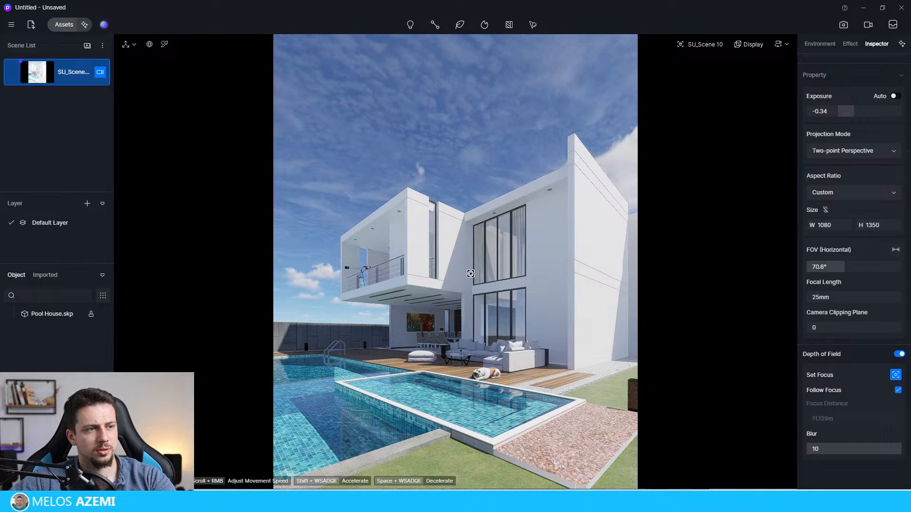
{"action": "left_click", "coordinate": [899, 354]}
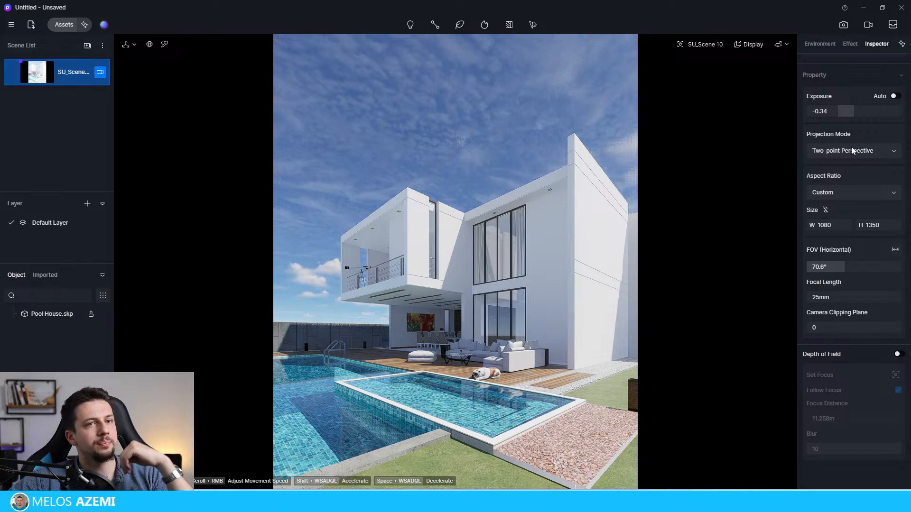
Step: Update the saved SU_Scene 10 with the current camera view and deselect the camera
{"action": "mouse_move", "coordinate": [20, 72]}
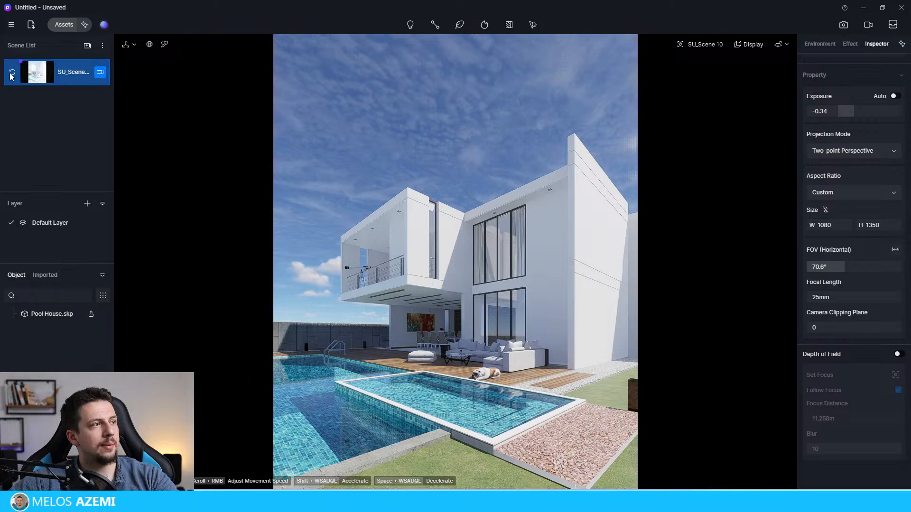
{"action": "left_click", "coordinate": [12, 76]}
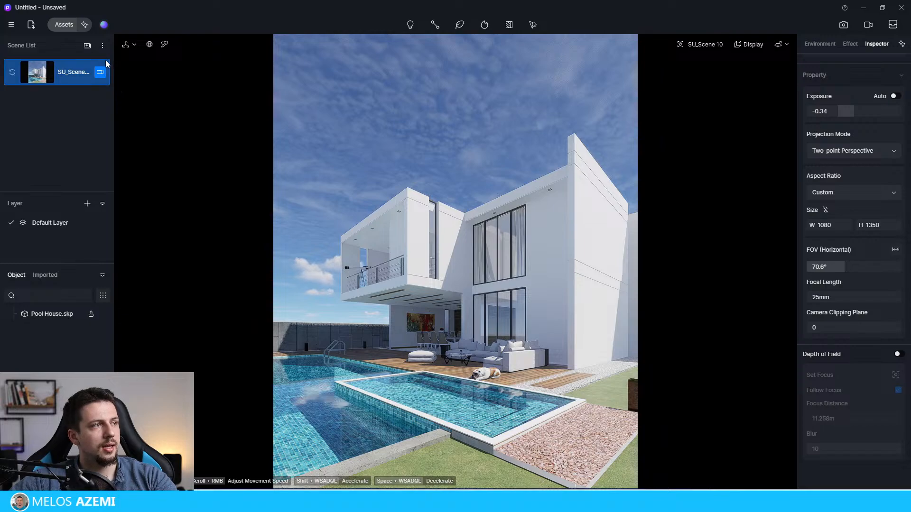
{"action": "left_click", "coordinate": [86, 115]}
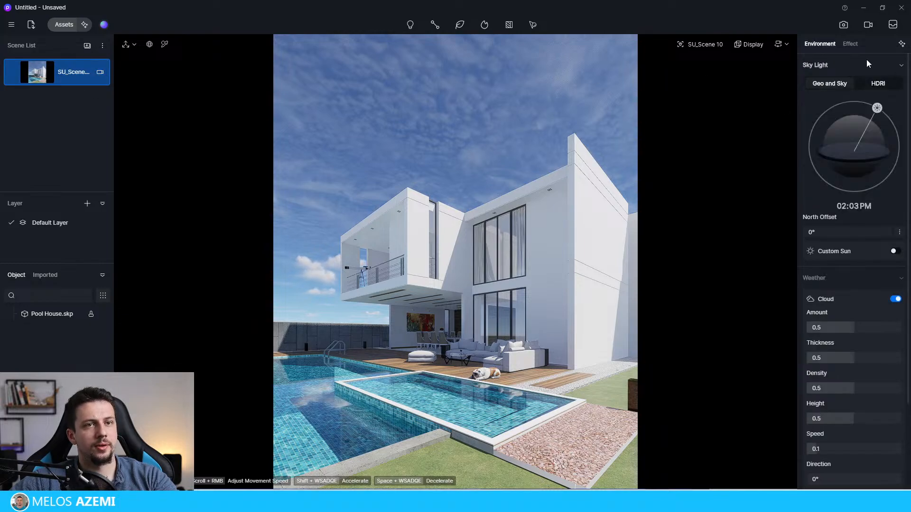
Step: Switch the sky light to HDRI and load Midday_5 as a custom HDR
{"action": "left_click", "coordinate": [878, 84]}
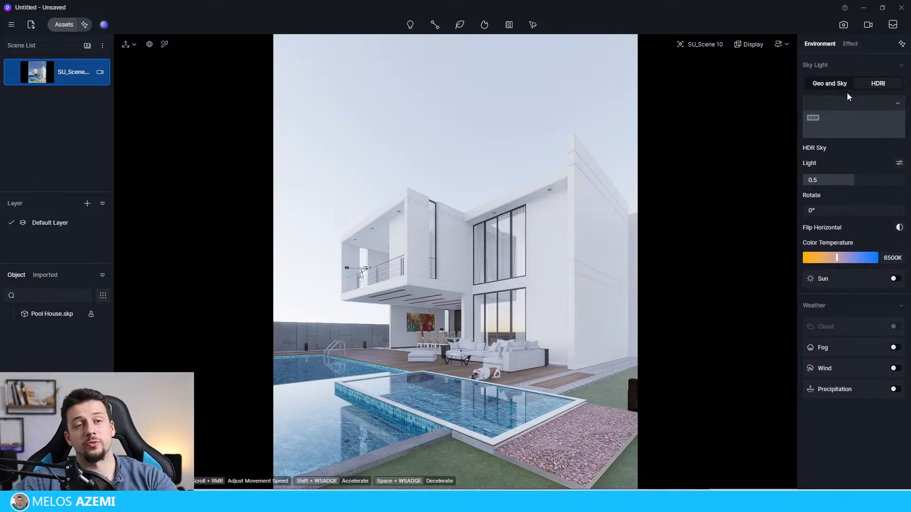
{"action": "left_click", "coordinate": [852, 104]}
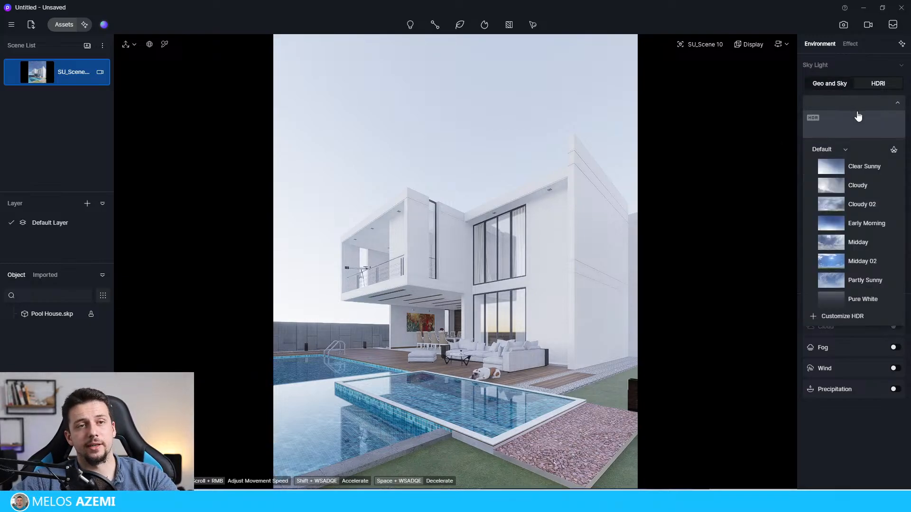
{"action": "left_click", "coordinate": [843, 317]}
{"action": "key", "text": "Escape"}
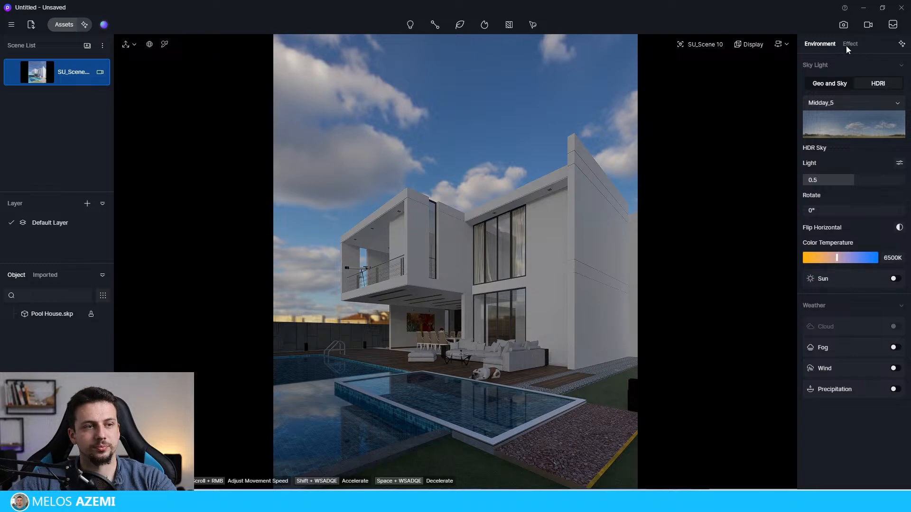
Step: Set the HDR sky's light to 1 and enable the sun with a sunlight intensity of 1
{"action": "left_click", "coordinate": [852, 180]}
{"action": "type", "text": "1"}
{"action": "key", "text": "Return"}
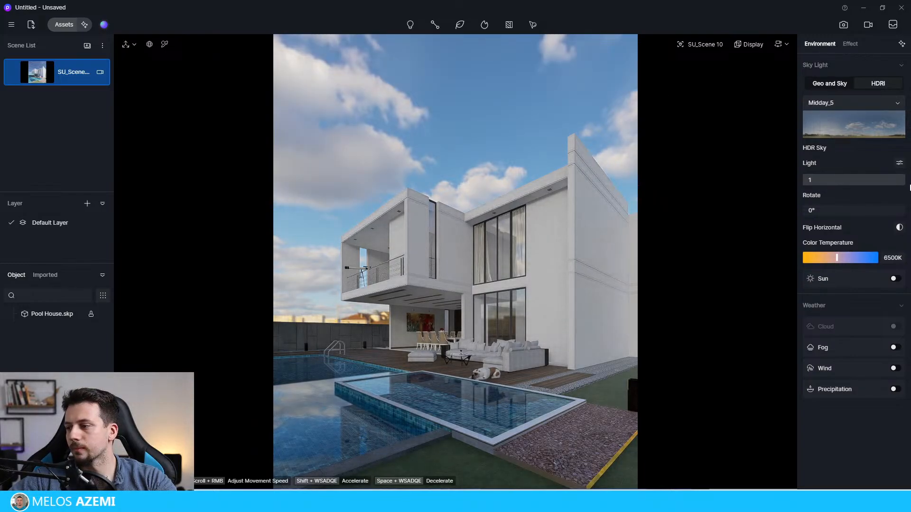
{"action": "left_click", "coordinate": [896, 278]}
{"action": "mouse_move", "coordinate": [815, 308]}
{"action": "left_mouse_down"}
{"action": "mouse_move", "coordinate": [835, 309]}
{"action": "mouse_move", "coordinate": [814, 307]}
{"action": "mouse_move", "coordinate": [821, 311]}
{"action": "left_mouse_up"}
{"action": "left_click", "coordinate": [821, 311]}
{"action": "type", "text": "1"}
{"action": "key", "text": "Return"}
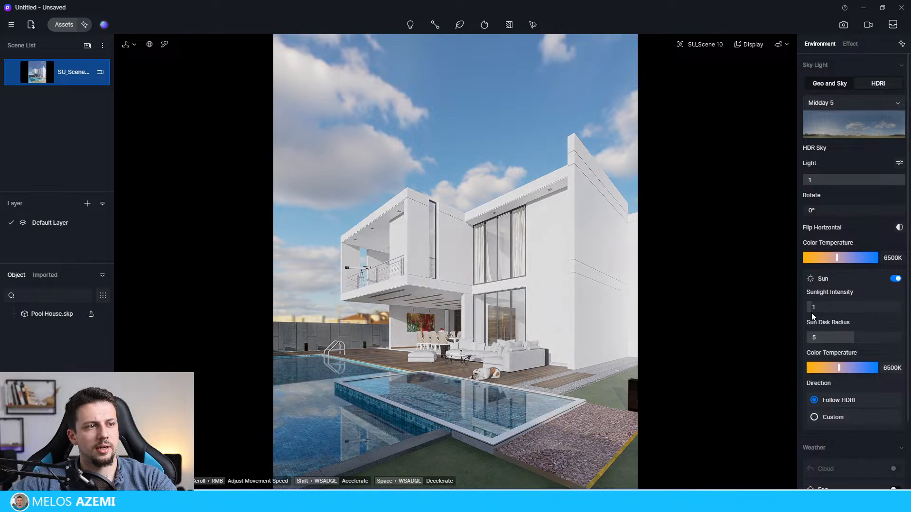
Step: Rotate the HDR sky to 278.3° and set the color temperature to 4850K for the sky and 4900K for the sun
{"action": "left_click_drag", "start_coordinate": [817, 212], "coordinate": [882, 226]}
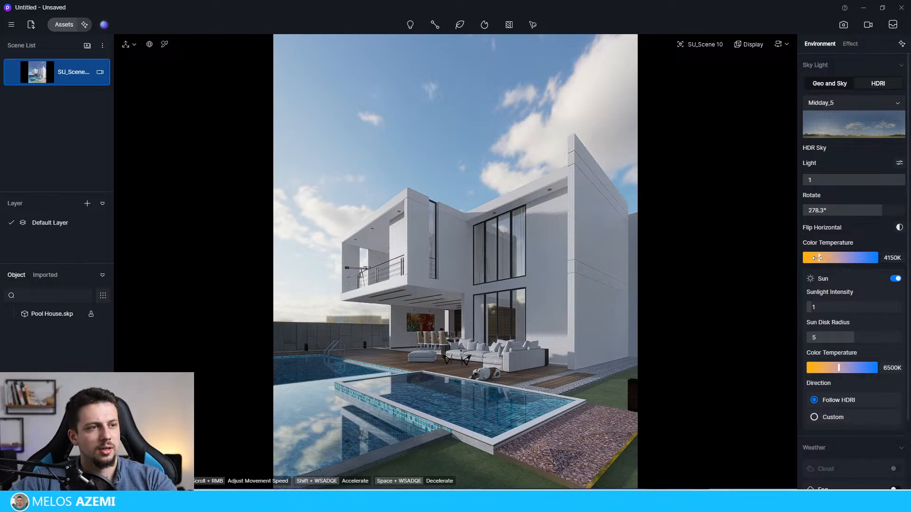
{"action": "left_click_drag", "start_coordinate": [833, 259], "coordinate": [836, 258]}
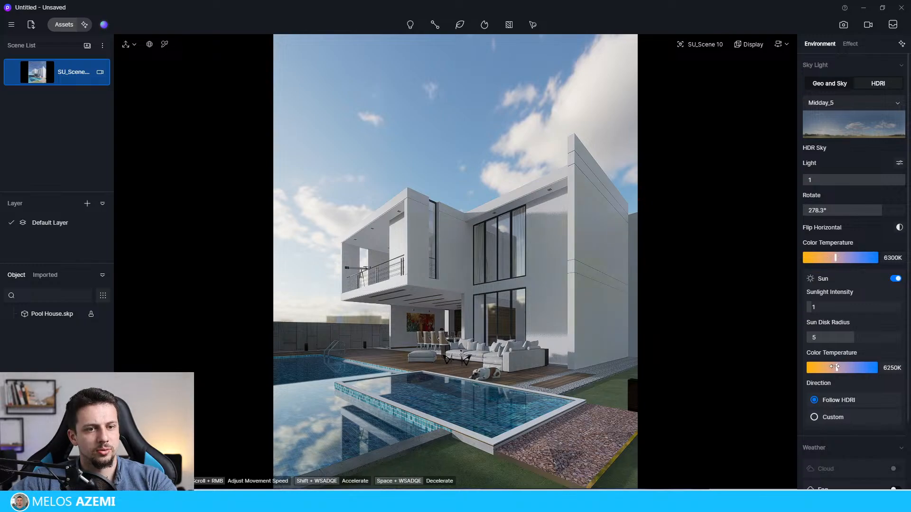
{"action": "mouse_move", "coordinate": [838, 368]}
{"action": "left_mouse_down"}
{"action": "mouse_move", "coordinate": [801, 372]}
{"action": "mouse_move", "coordinate": [827, 369]}
{"action": "left_mouse_up"}
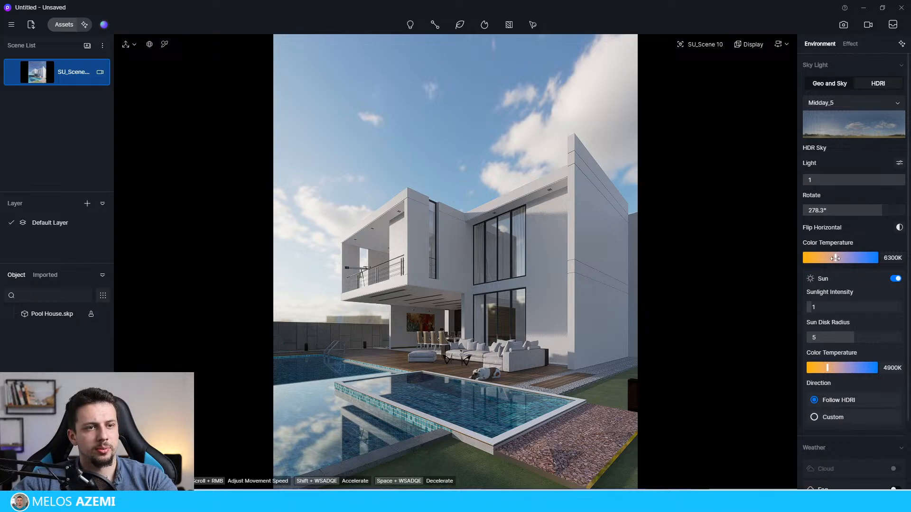
{"action": "left_click_drag", "start_coordinate": [836, 257], "coordinate": [893, 259]}
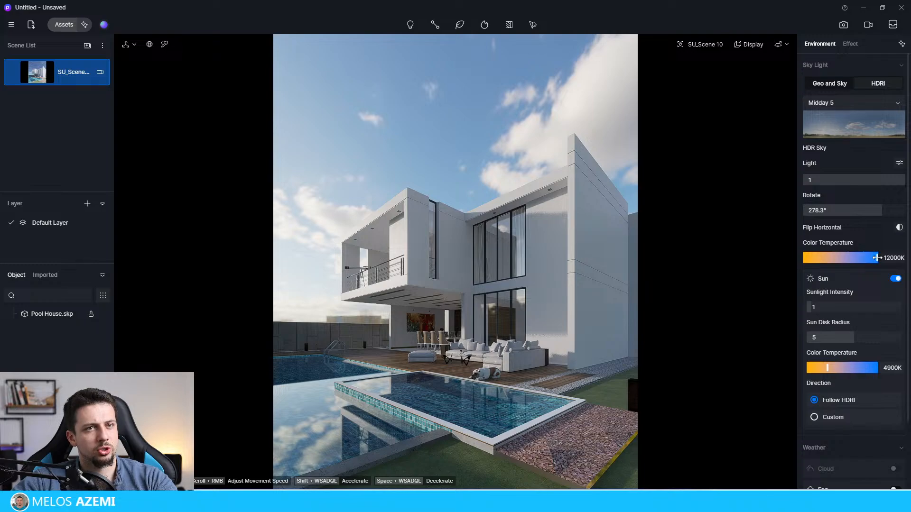
{"action": "left_click_drag", "start_coordinate": [877, 257], "coordinate": [824, 259]}
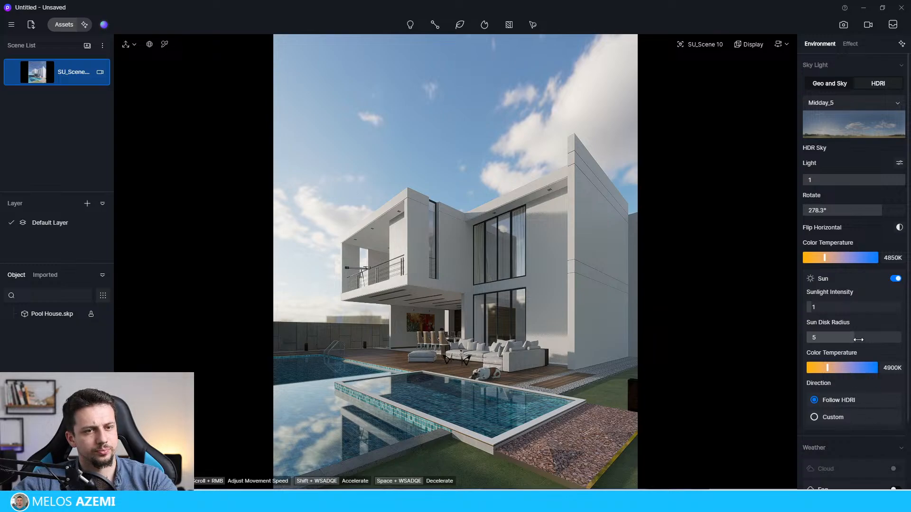
Step: Set the sun disk radius to 6.2 and the sunlight intensity to 2
{"action": "mouse_move", "coordinate": [859, 340]}
{"action": "left_mouse_down"}
{"action": "mouse_move", "coordinate": [900, 339]}
{"action": "mouse_move", "coordinate": [866, 340]}
{"action": "left_mouse_up"}
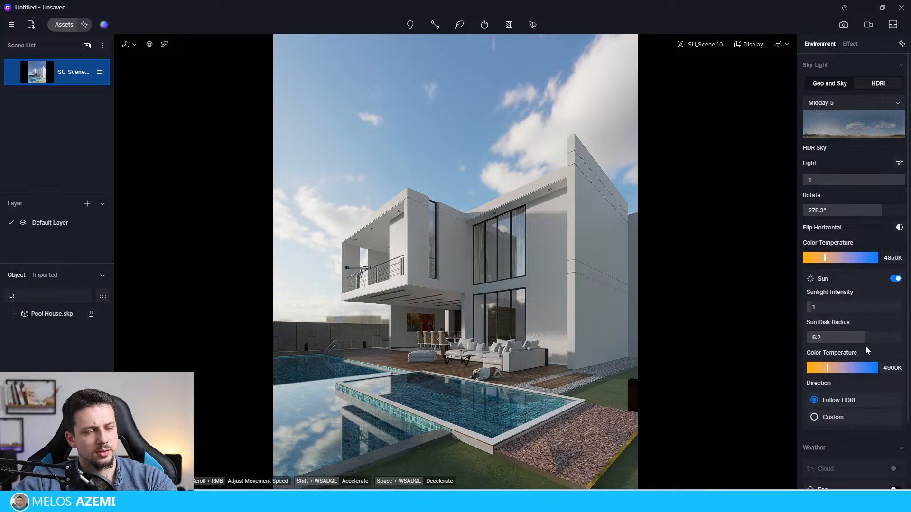
{"action": "left_click_drag", "start_coordinate": [827, 308], "coordinate": [816, 311]}
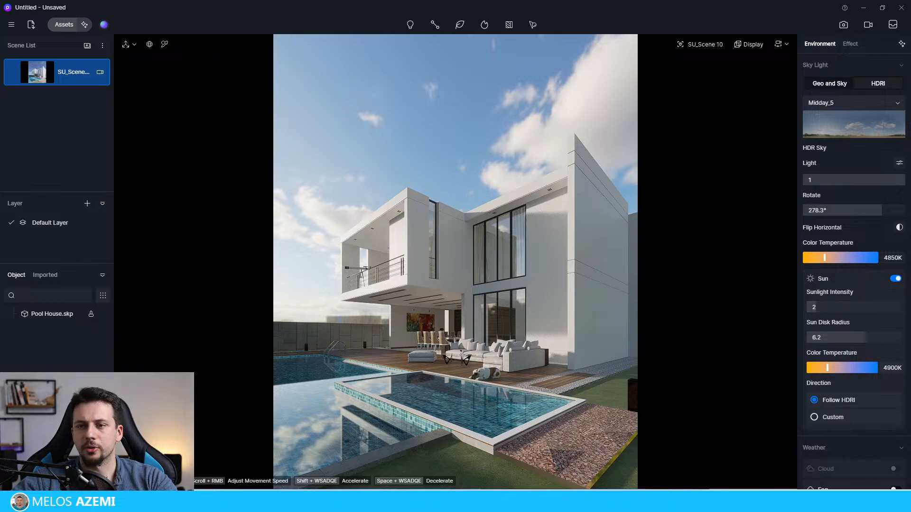
{"action": "left_click", "coordinate": [574, 314]}
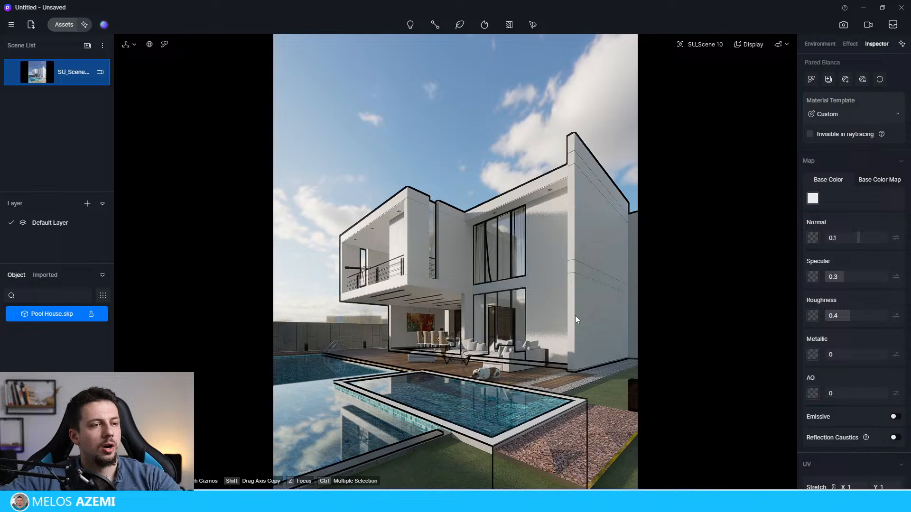
{"action": "left_click", "coordinate": [523, 151]}
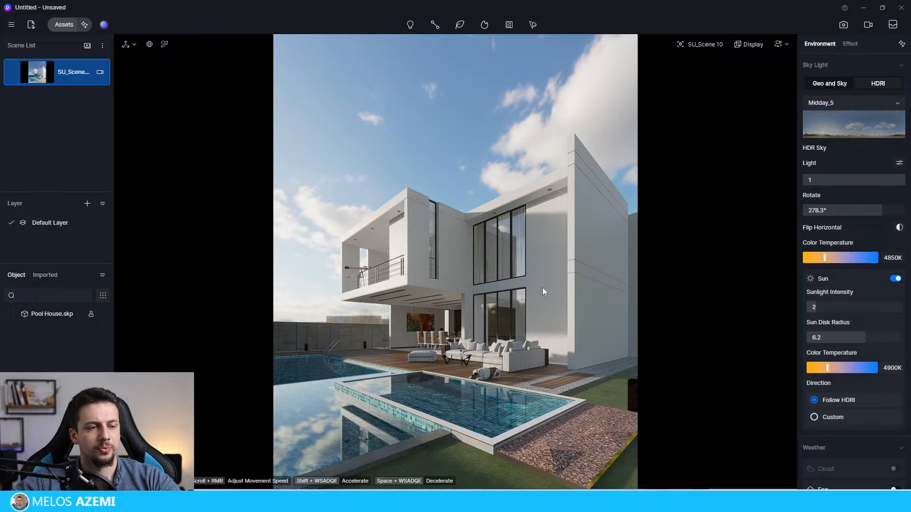
Step: Save the untitled project as a new file named D5 Render
{"action": "left_click", "coordinate": [11, 24]}
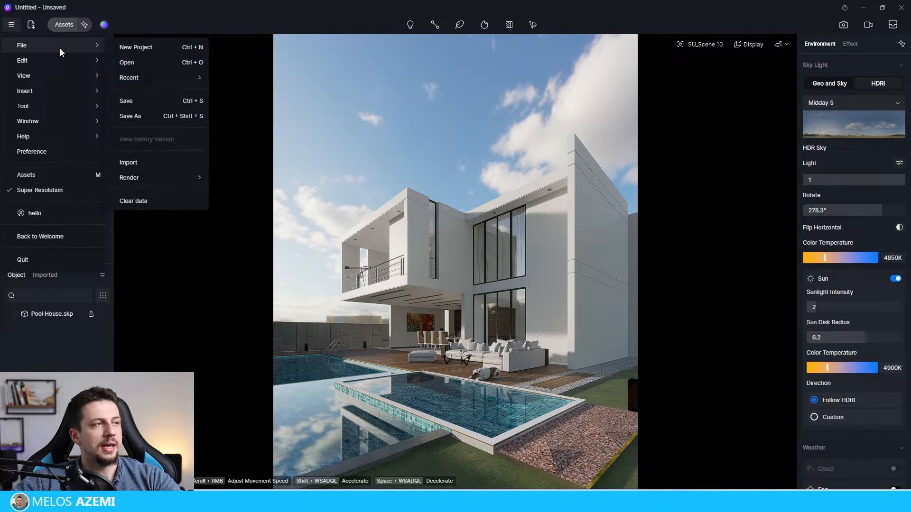
{"action": "mouse_move", "coordinate": [53, 41]}
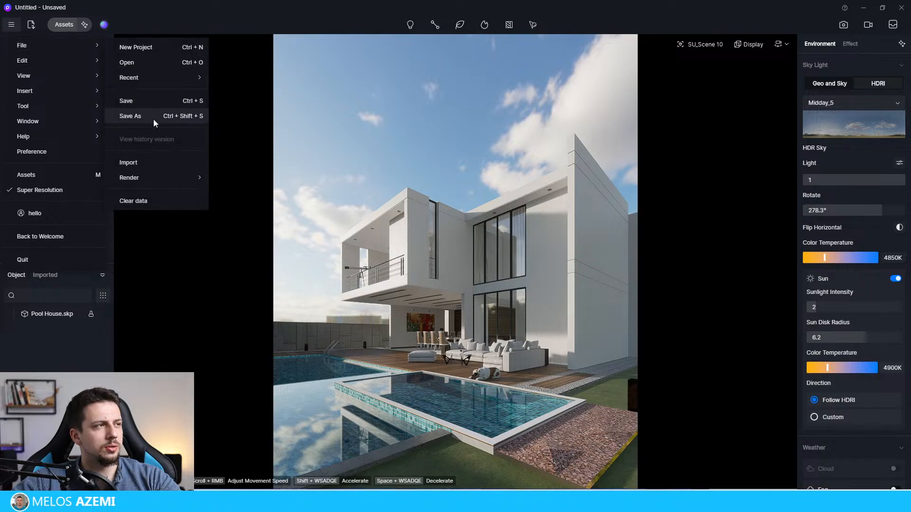
{"action": "left_click", "coordinate": [130, 116]}
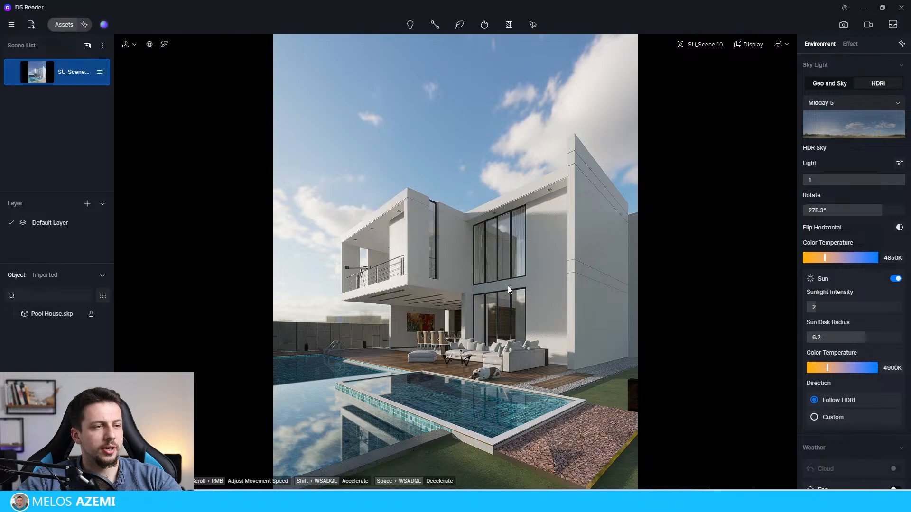
Step: Open the asset library's online models and browse the Nature subcategories
{"action": "left_click", "coordinate": [67, 25]}
{"action": "left_click", "coordinate": [16, 56]}
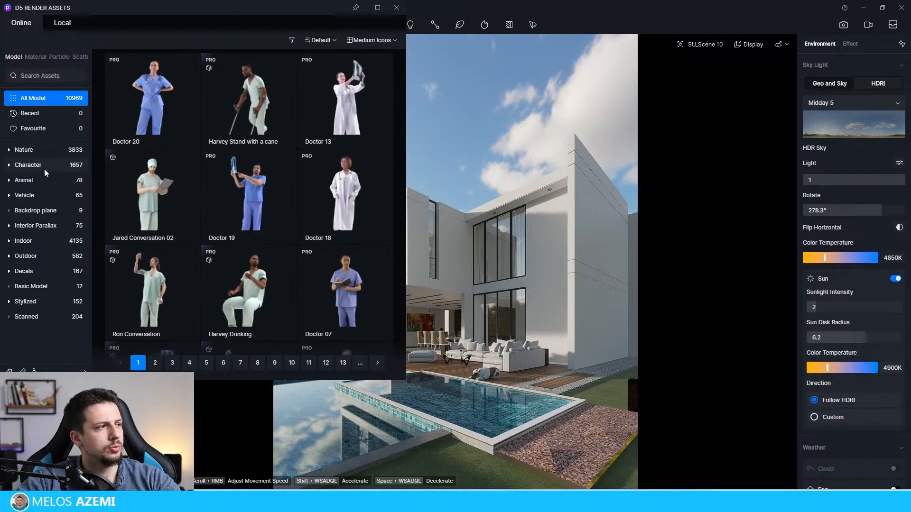
{"action": "left_click", "coordinate": [41, 150]}
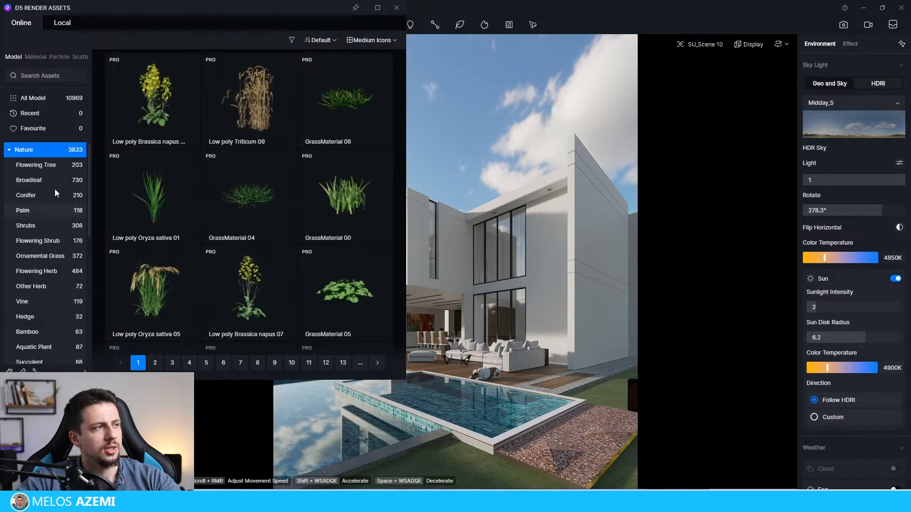
{"action": "scroll", "coordinate": [32, 281], "scroll_direction": "down", "scroll_amount": 5}
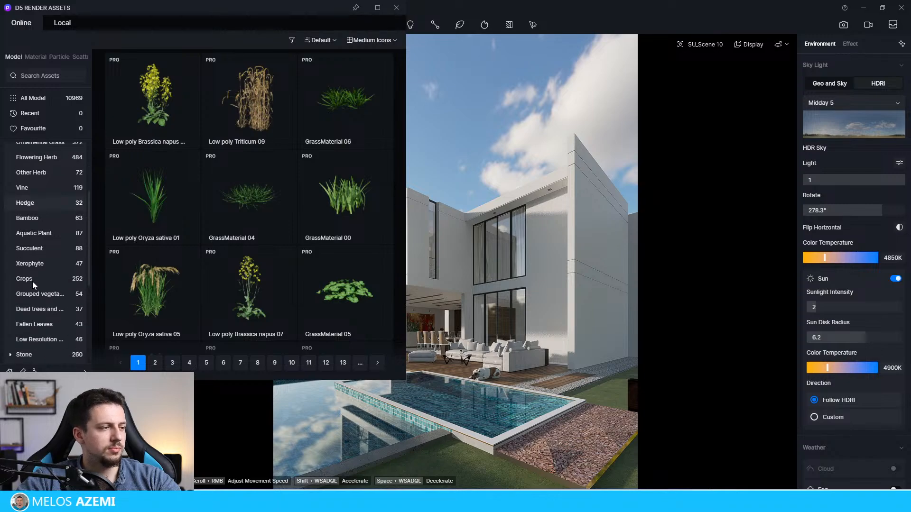
{"action": "scroll", "coordinate": [33, 283], "scroll_direction": "up", "scroll_amount": 5}
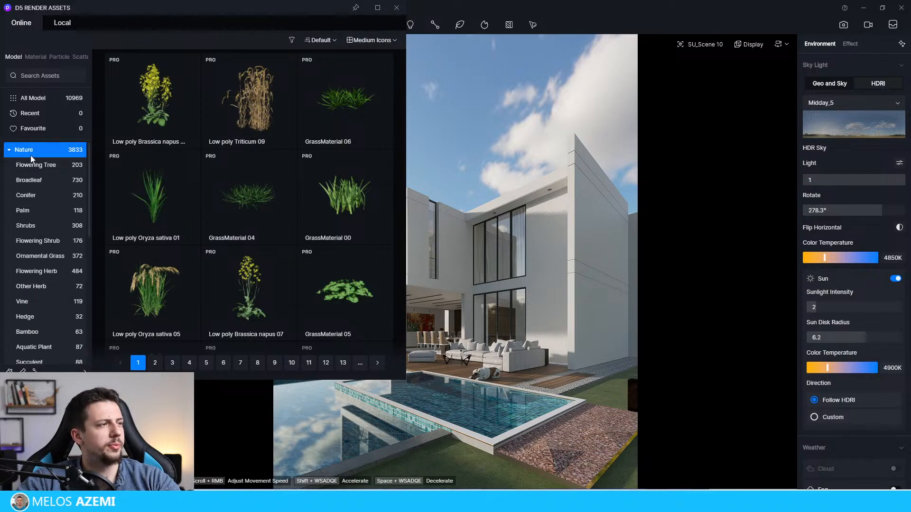
Step: Search the model assets for "tree" and look through the results
{"action": "left_click", "coordinate": [30, 79]}
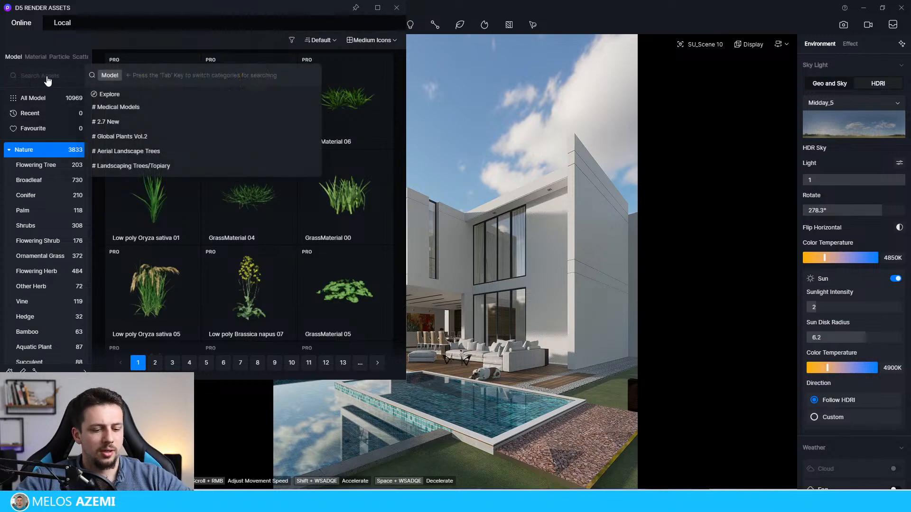
{"action": "type", "text": "tree"}
{"action": "key", "text": "Return"}
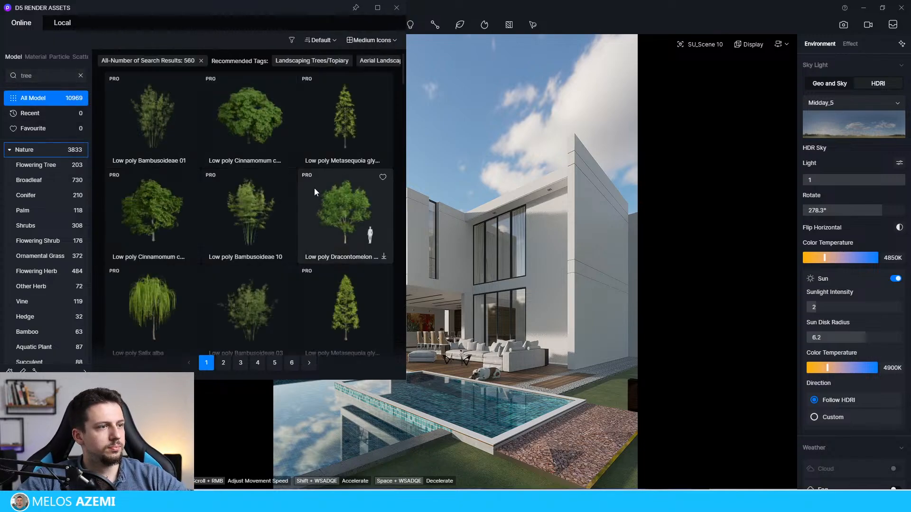
{"action": "scroll", "coordinate": [370, 201], "scroll_direction": "up", "scroll_amount": 2}
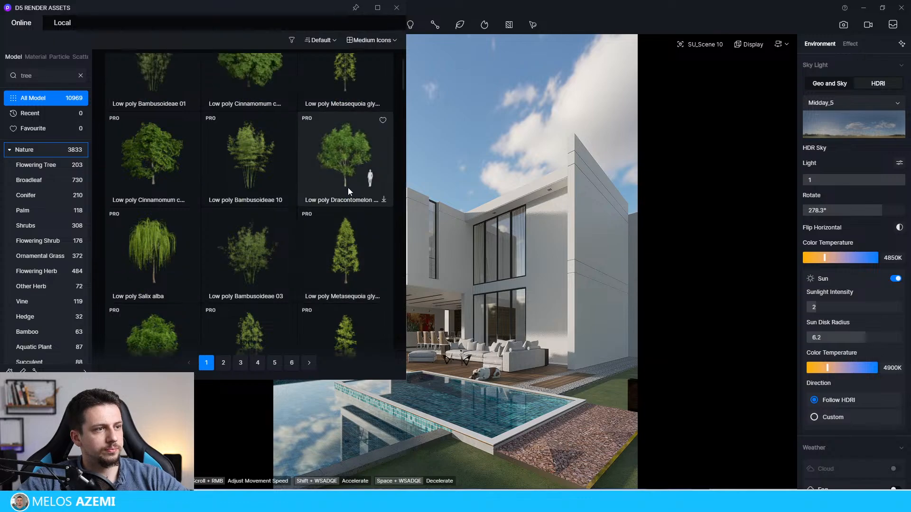
{"action": "scroll", "coordinate": [330, 199], "scroll_direction": "down", "scroll_amount": 10}
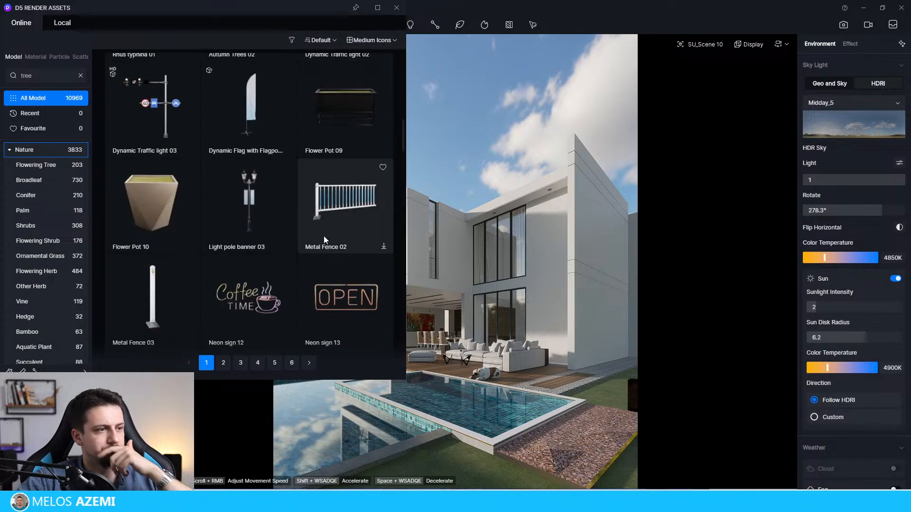
{"action": "scroll", "coordinate": [42, 256], "scroll_direction": "down", "scroll_amount": 4}
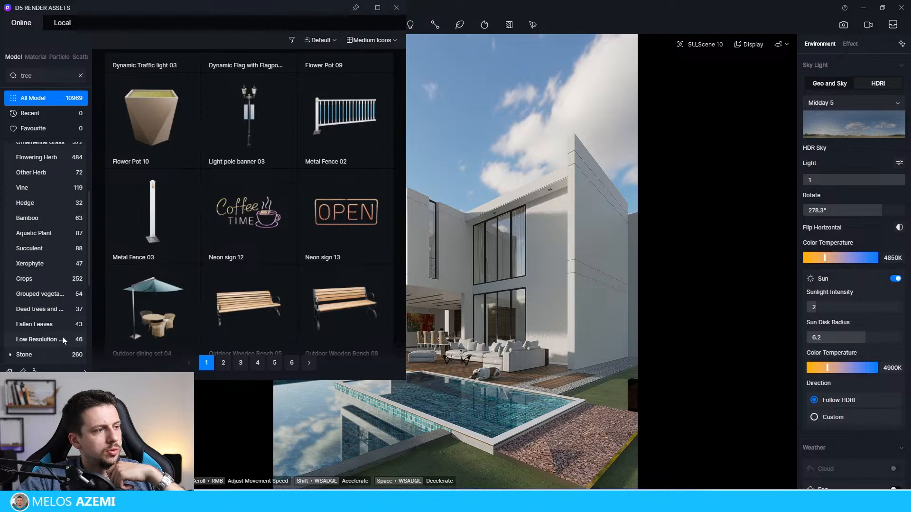
Step: Clear the tree search and return to the Nature model category
{"action": "scroll", "coordinate": [61, 338], "scroll_direction": "up", "scroll_amount": 4}
{"action": "left_click", "coordinate": [47, 150]}
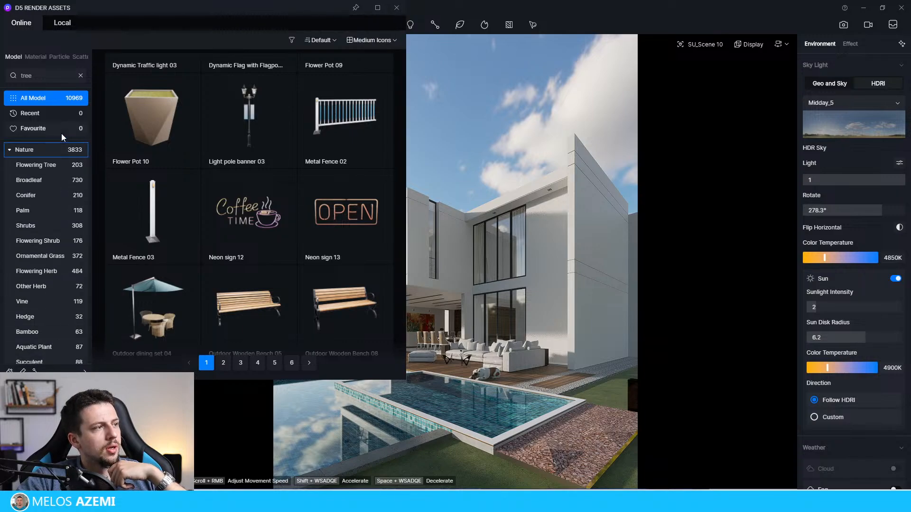
{"action": "left_click", "coordinate": [81, 75]}
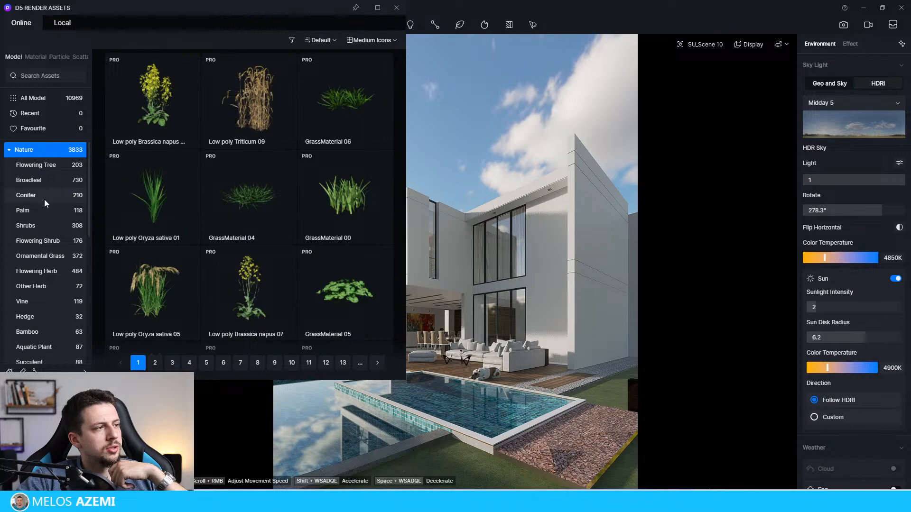
Step: Look through the Nature subcategories and their plant models for suitable vegetation
{"action": "scroll", "coordinate": [43, 287], "scroll_direction": "down", "scroll_amount": 1}
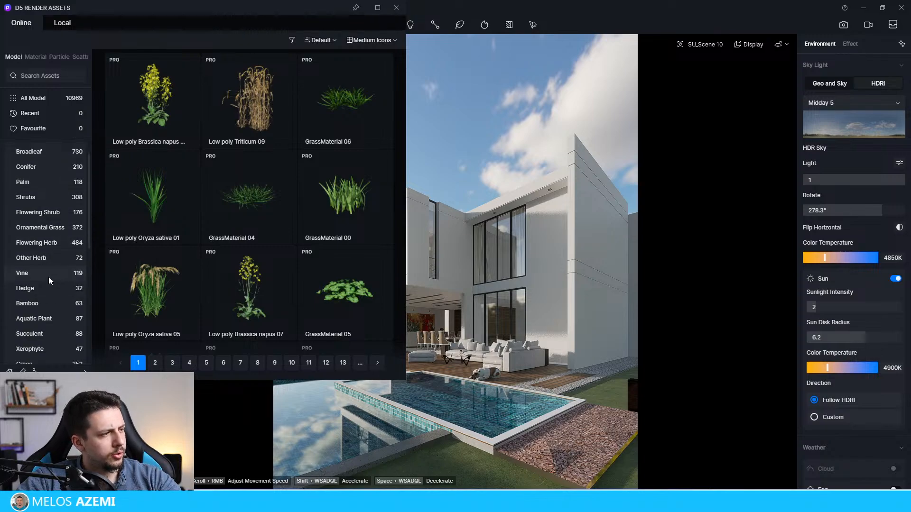
{"action": "scroll", "coordinate": [49, 301], "scroll_direction": "down", "scroll_amount": 1}
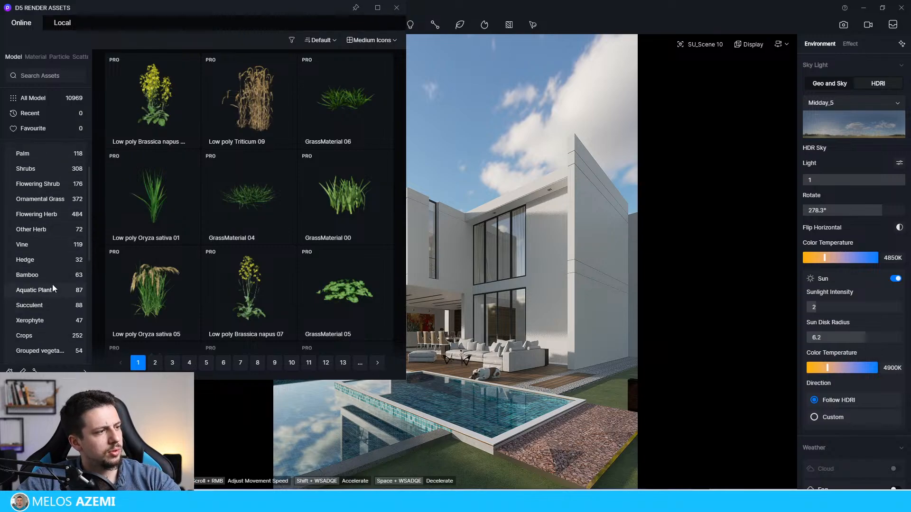
{"action": "scroll", "coordinate": [51, 287], "scroll_direction": "down", "scroll_amount": 1}
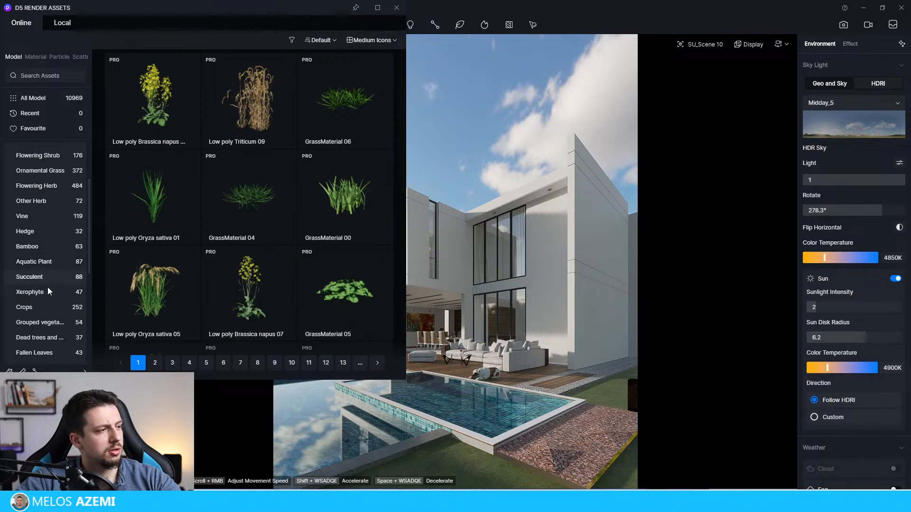
{"action": "scroll", "coordinate": [49, 308], "scroll_direction": "down", "scroll_amount": 1}
{"action": "scroll", "coordinate": [60, 338], "scroll_direction": "down", "scroll_amount": 1}
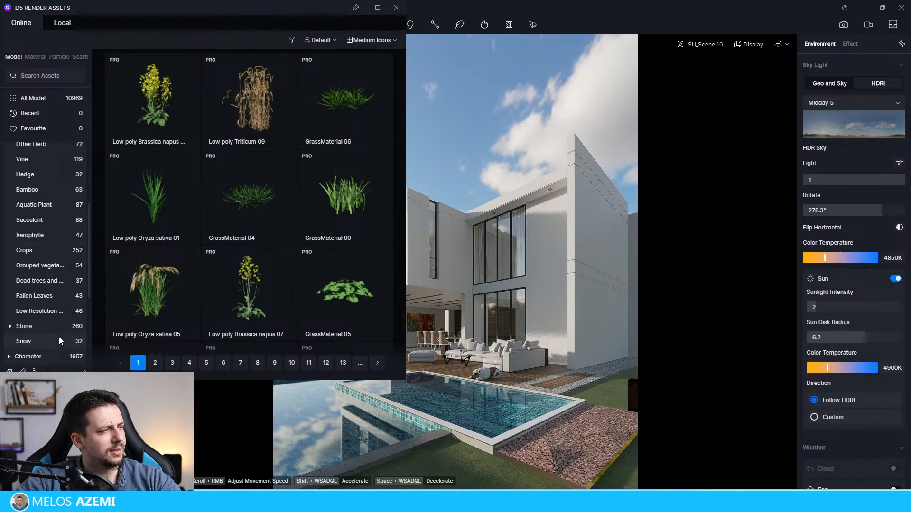
{"action": "scroll", "coordinate": [59, 337], "scroll_direction": "up", "scroll_amount": 5}
{"action": "scroll", "coordinate": [304, 215], "scroll_direction": "down", "scroll_amount": 10}
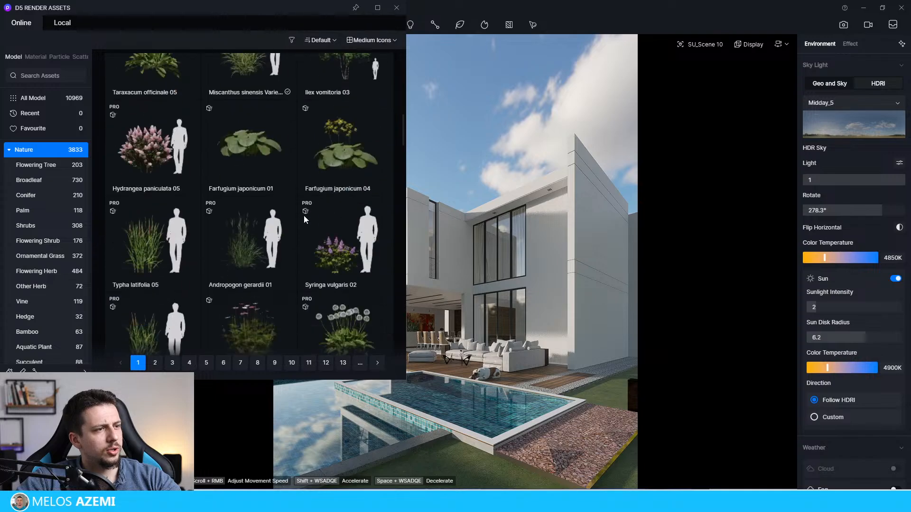
Step: Search the model assets for "oak"
{"action": "left_click", "coordinate": [45, 69]}
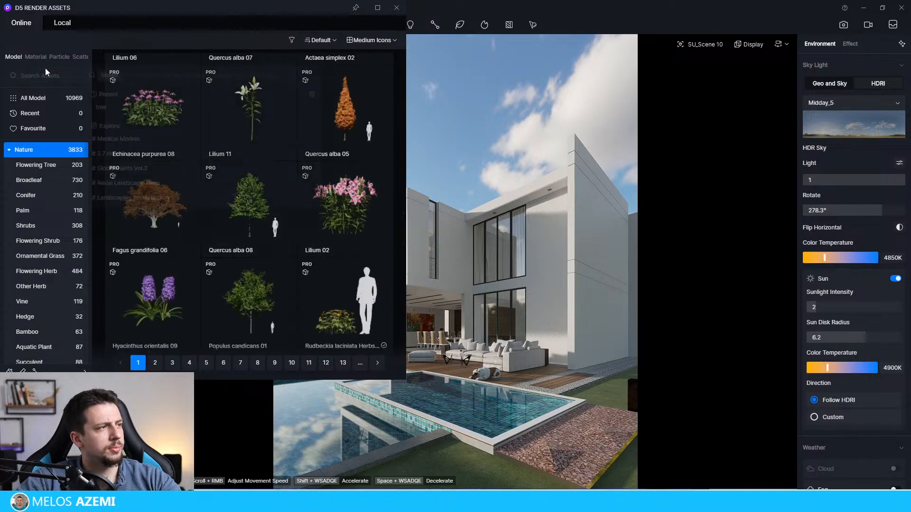
{"action": "type", "text": "oak"}
{"action": "key", "text": "Return"}
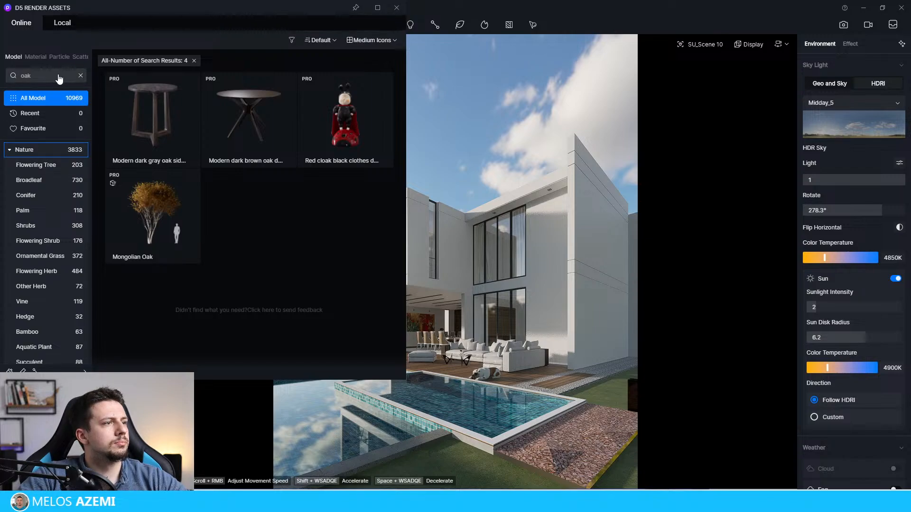
Step: Replace the search term with "tree" and scan the first page of results for a suitable tree
{"action": "left_click", "coordinate": [66, 76]}
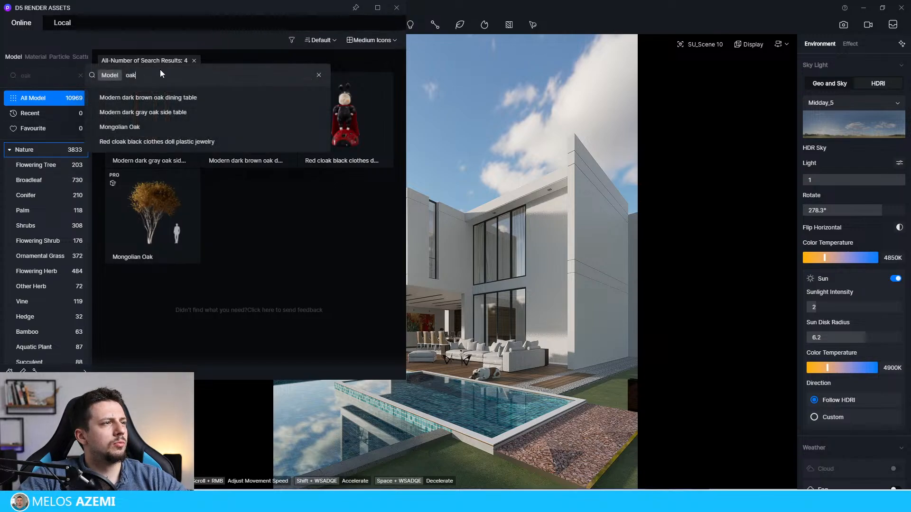
{"action": "type", "text": "tre"}
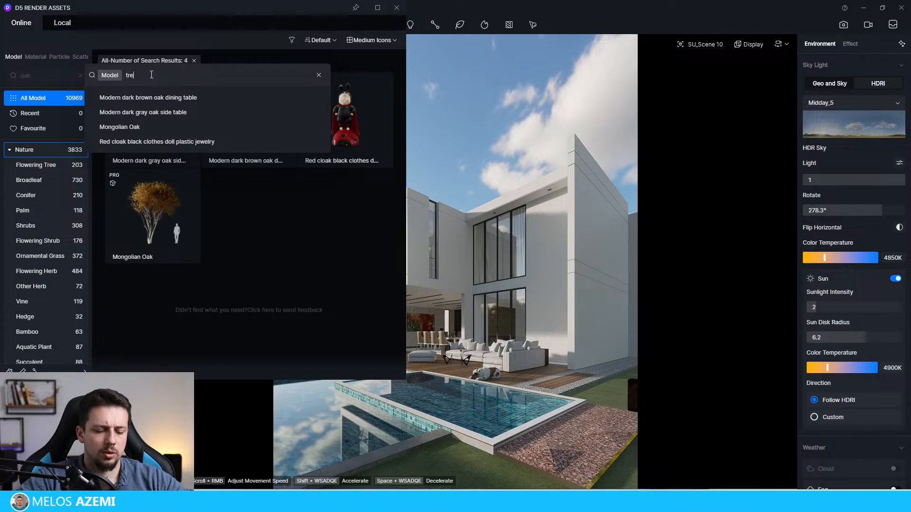
{"action": "type", "text": "e"}
{"action": "key", "text": "Return"}
{"action": "scroll", "coordinate": [266, 309], "scroll_direction": "down", "scroll_amount": 3}
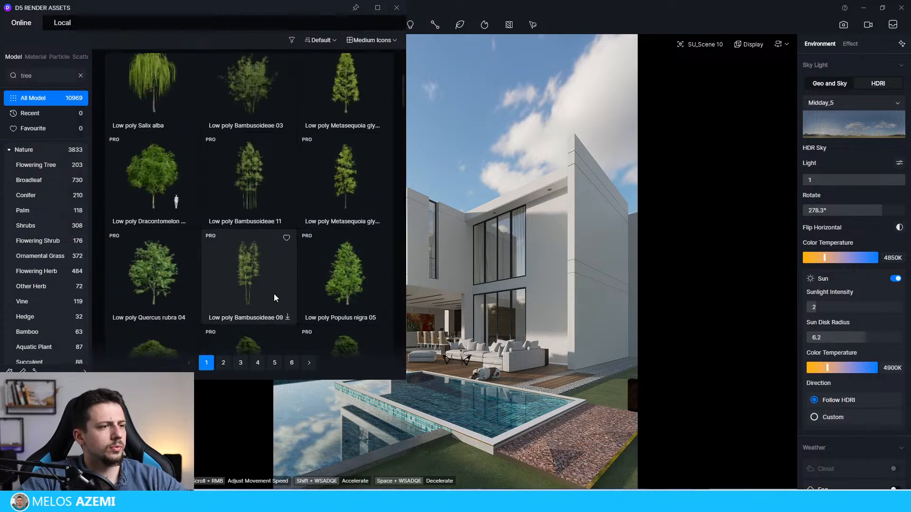
{"action": "scroll", "coordinate": [274, 294], "scroll_direction": "down", "scroll_amount": 3}
{"action": "scroll", "coordinate": [359, 208], "scroll_direction": "down", "scroll_amount": 10}
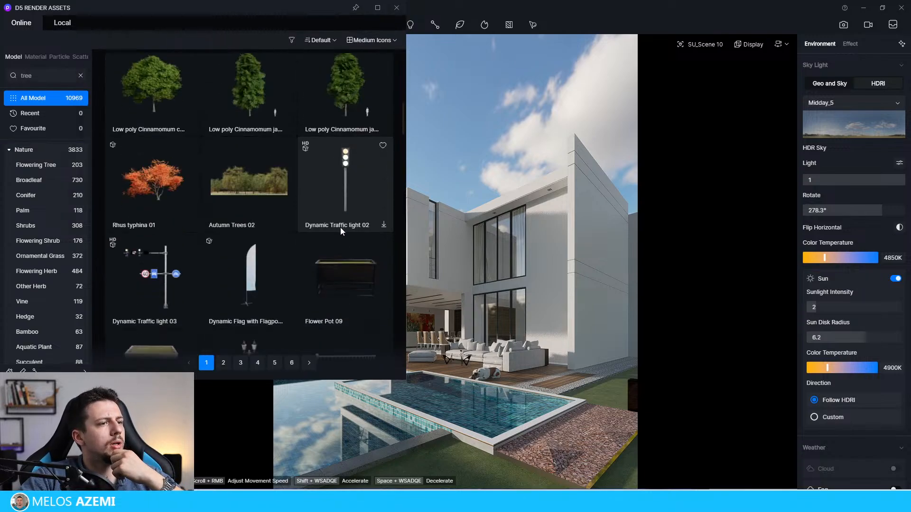
Step: Check pages 3 and 2 of the tree search results for a suitable tree
{"action": "left_click", "coordinate": [240, 363]}
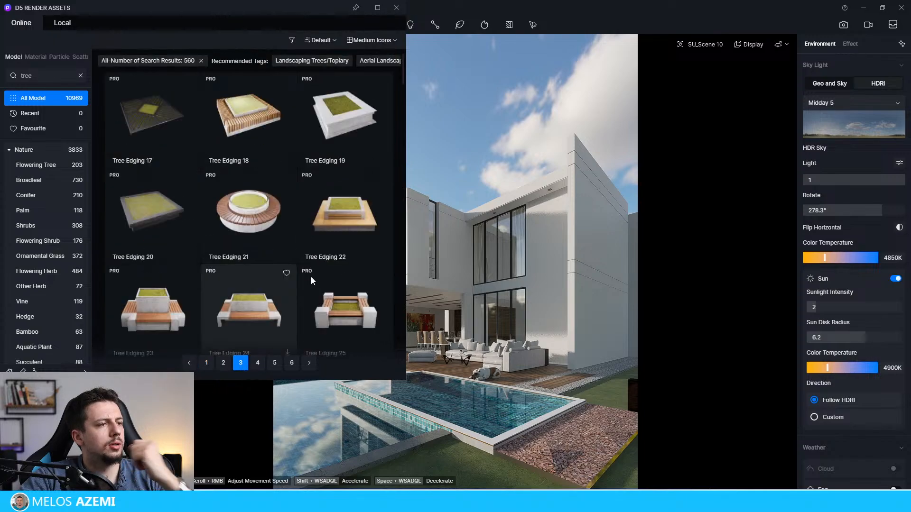
{"action": "left_click", "coordinate": [223, 363]}
{"action": "scroll", "coordinate": [299, 150], "scroll_direction": "down", "scroll_amount": 2}
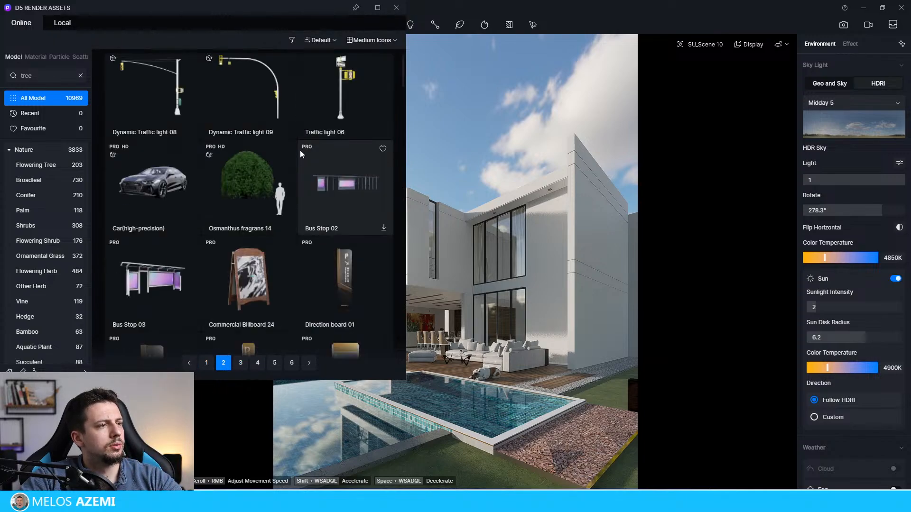
{"action": "scroll", "coordinate": [296, 161], "scroll_direction": "down", "scroll_amount": 5}
{"action": "scroll", "coordinate": [272, 281], "scroll_direction": "down", "scroll_amount": 15}
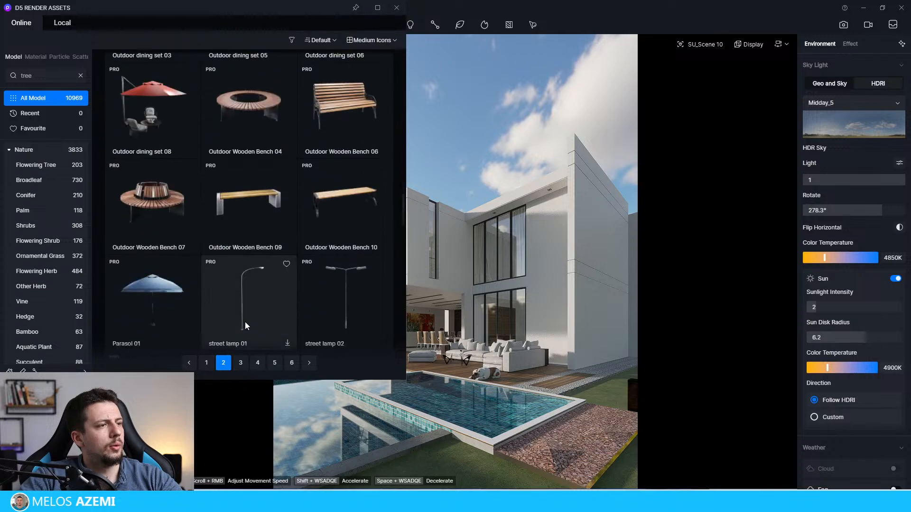
Step: Download Albizia julibrissin 04 from page 4 of the results and place it beside the paved strip near the pool
{"action": "left_click", "coordinate": [258, 363]}
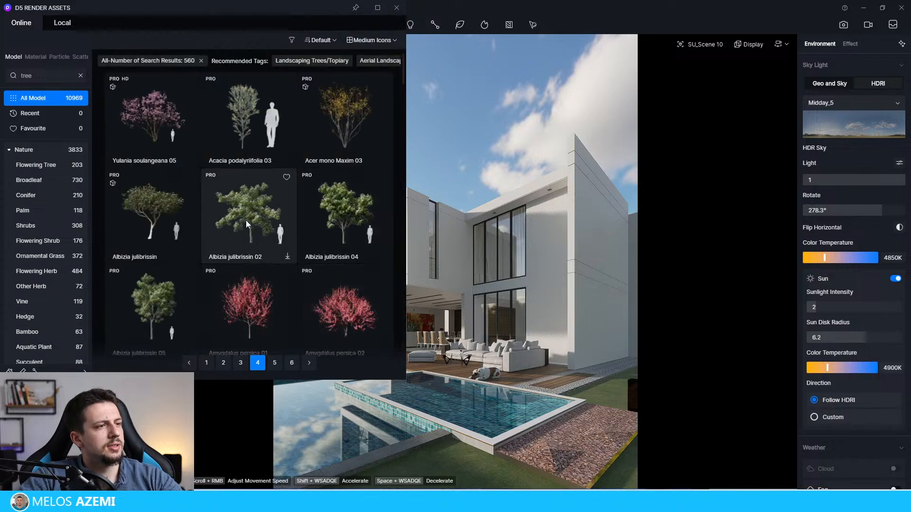
{"action": "scroll", "coordinate": [305, 208], "scroll_direction": "down", "scroll_amount": 5}
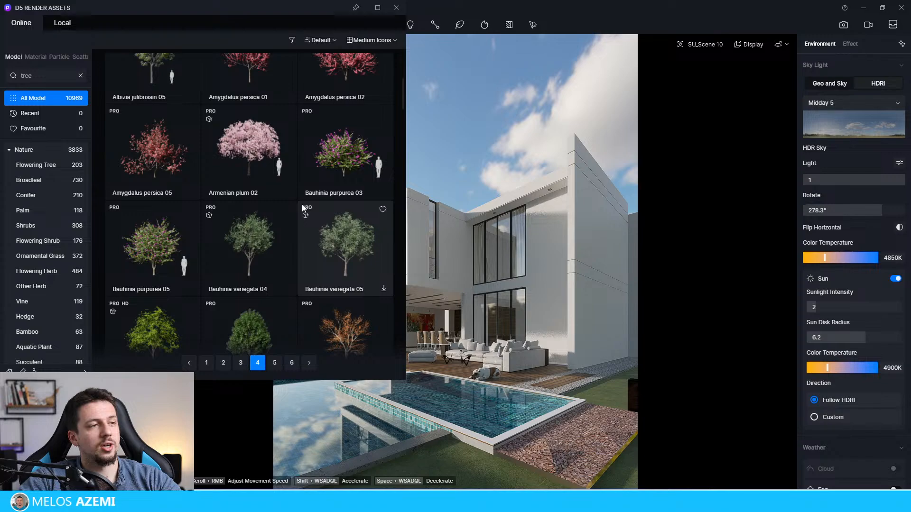
{"action": "scroll", "coordinate": [302, 205], "scroll_direction": "up", "scroll_amount": 3}
{"action": "left_click", "coordinate": [318, 127]}
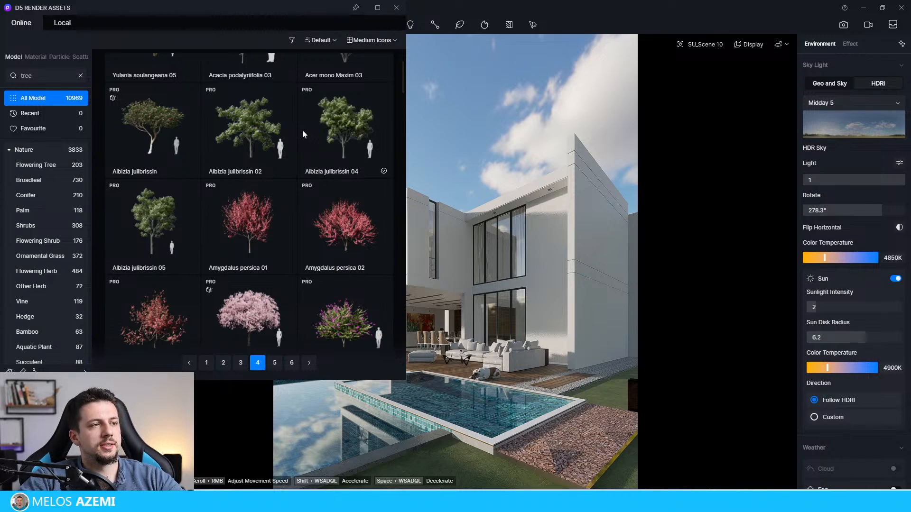
{"action": "left_click", "coordinate": [332, 130]}
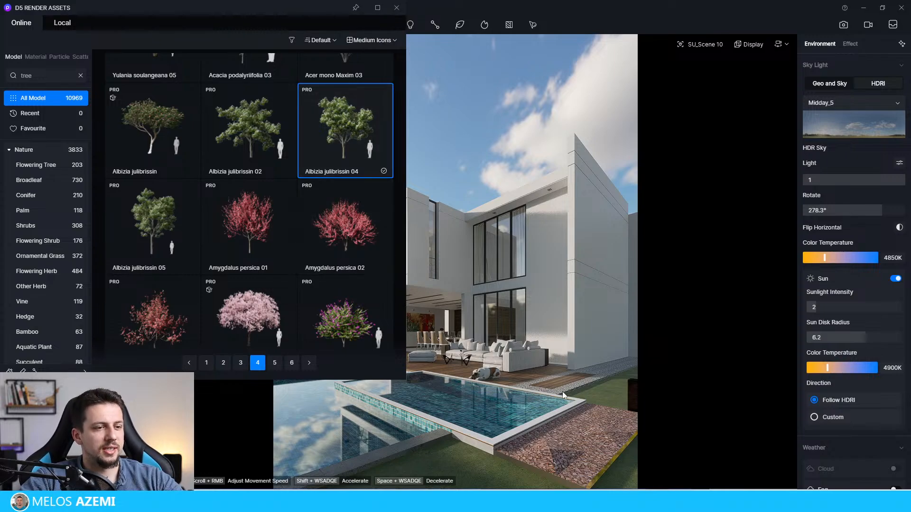
{"action": "left_click", "coordinate": [604, 440]}
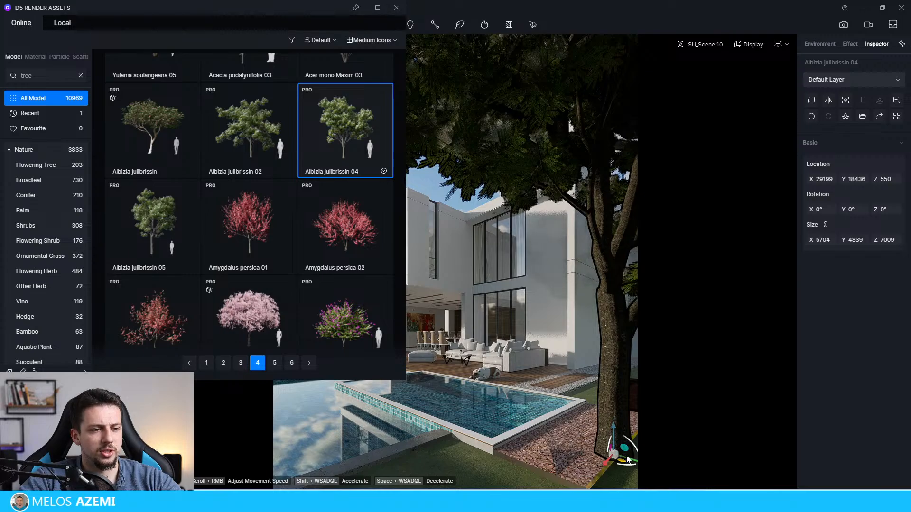
Step: Uncover the scene list, move the Albizia tree to about X 27780, Y 18450, and check it from the saved scene view
{"action": "scroll", "coordinate": [627, 459], "scroll_direction": "up", "scroll_amount": 3}
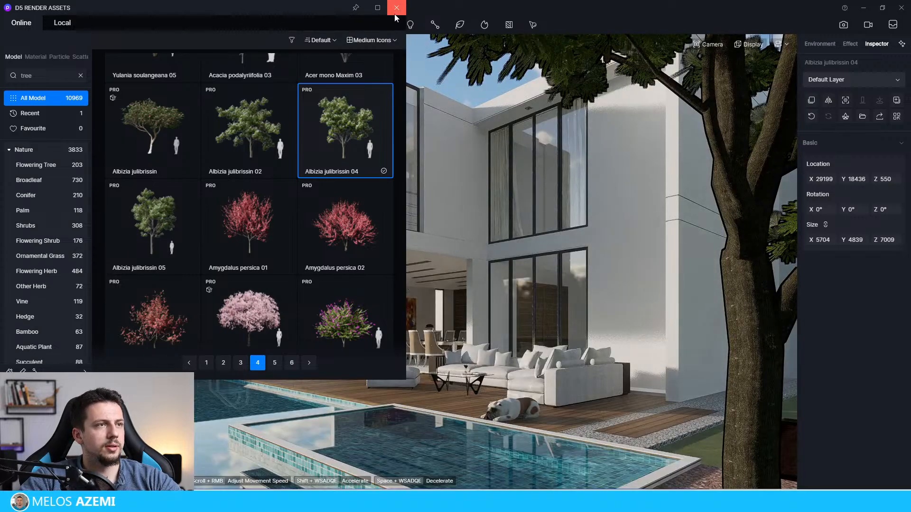
{"action": "left_click_drag", "start_coordinate": [349, 13], "coordinate": [324, 218]}
{"action": "left_click", "coordinate": [84, 73]}
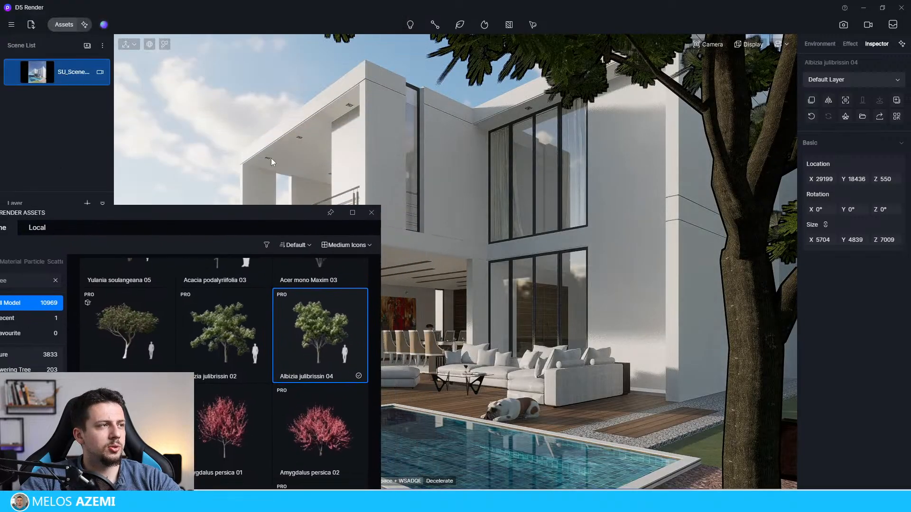
{"action": "scroll", "coordinate": [628, 459], "scroll_direction": "up", "scroll_amount": 5}
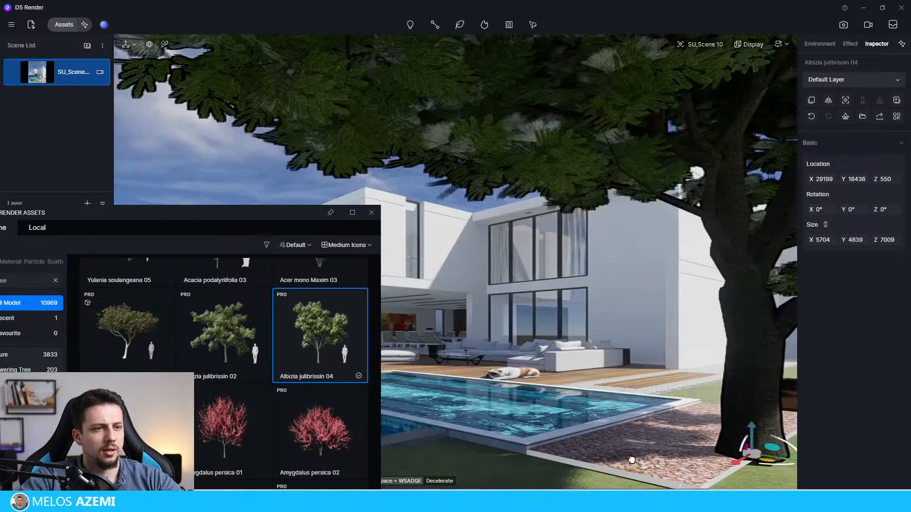
{"action": "left_click_drag", "start_coordinate": [770, 487], "coordinate": [801, 472]}
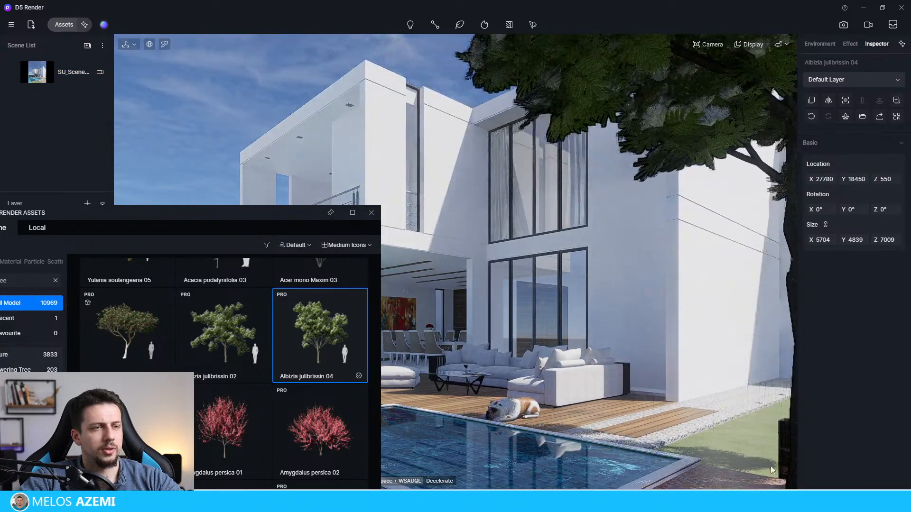
{"action": "left_click", "coordinate": [62, 71]}
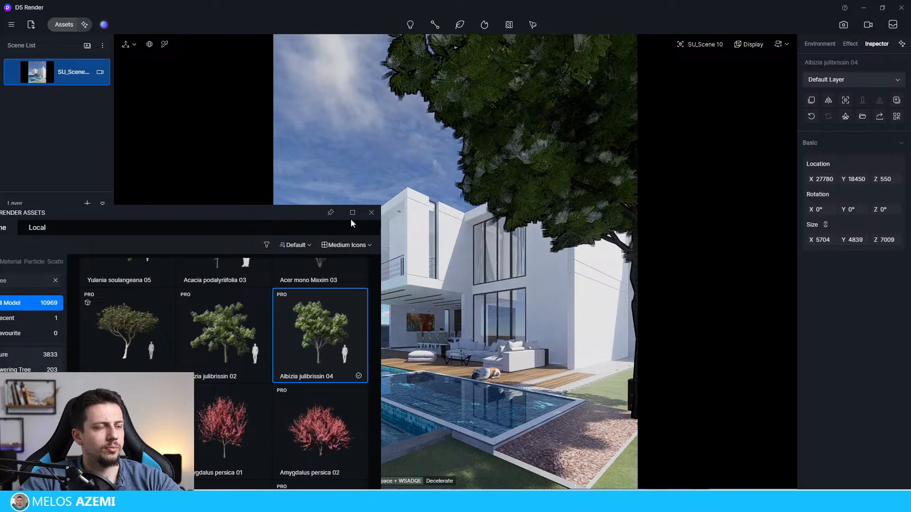
Step: Close the asset library and return to the saved SU_Scene 10 view
{"action": "left_click", "coordinate": [372, 213]}
{"action": "scroll", "coordinate": [665, 371], "scroll_direction": "up", "scroll_amount": 4}
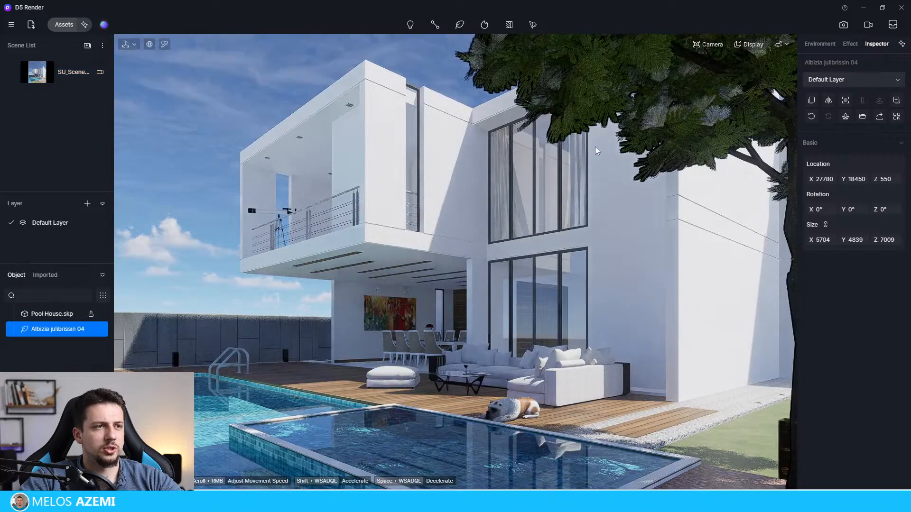
{"action": "left_click", "coordinate": [57, 79]}
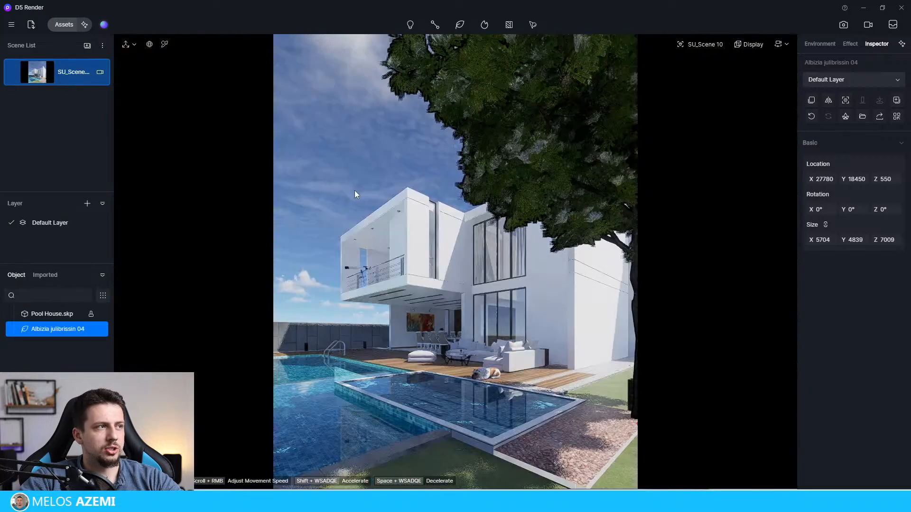
Step: Adjust the Albizia tree's X location and set Y to about 17029, so only its foliage frames the image's upper-right corner
{"action": "left_click", "coordinate": [617, 179]}
{"action": "left_click", "coordinate": [617, 179]}
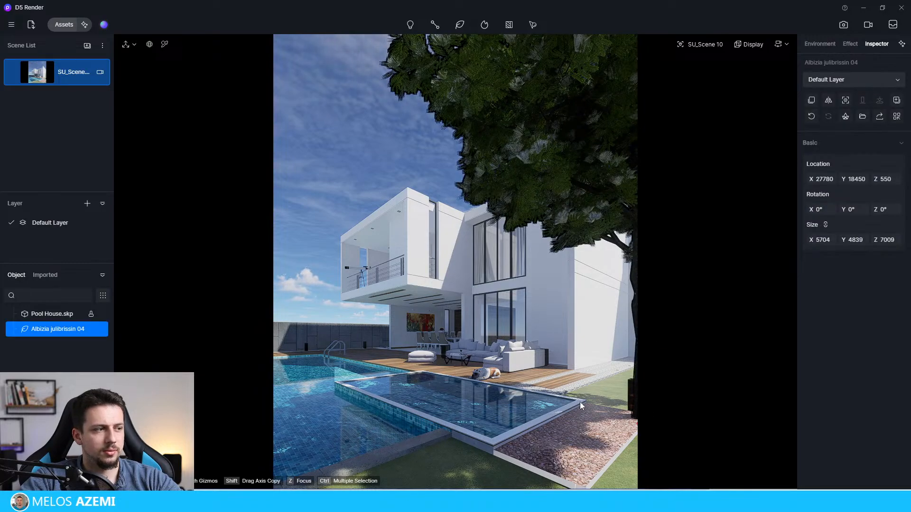
{"action": "left_click_drag", "start_coordinate": [828, 178], "coordinate": [644, 185]}
{"action": "left_click_drag", "start_coordinate": [865, 178], "coordinate": [191, 131]}
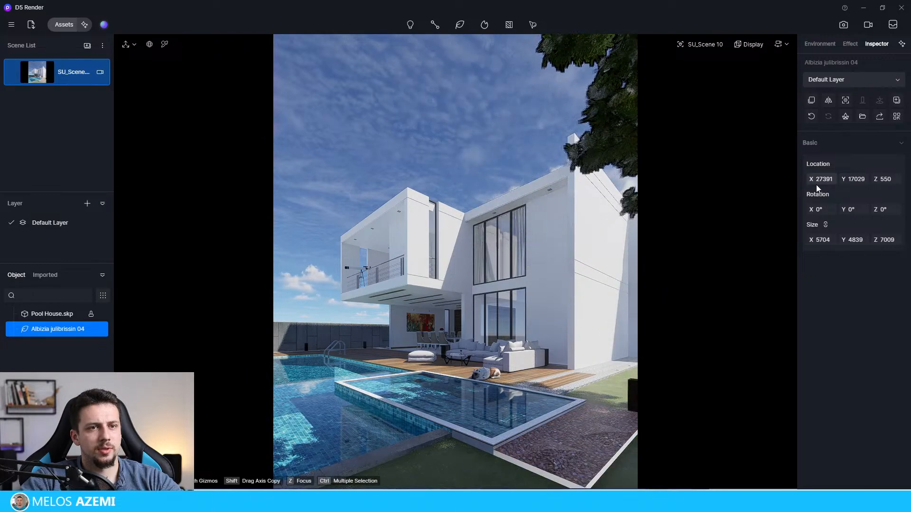
{"action": "left_click_drag", "start_coordinate": [820, 183], "coordinate": [658, 158]}
{"action": "left_click", "coordinate": [459, 122]}
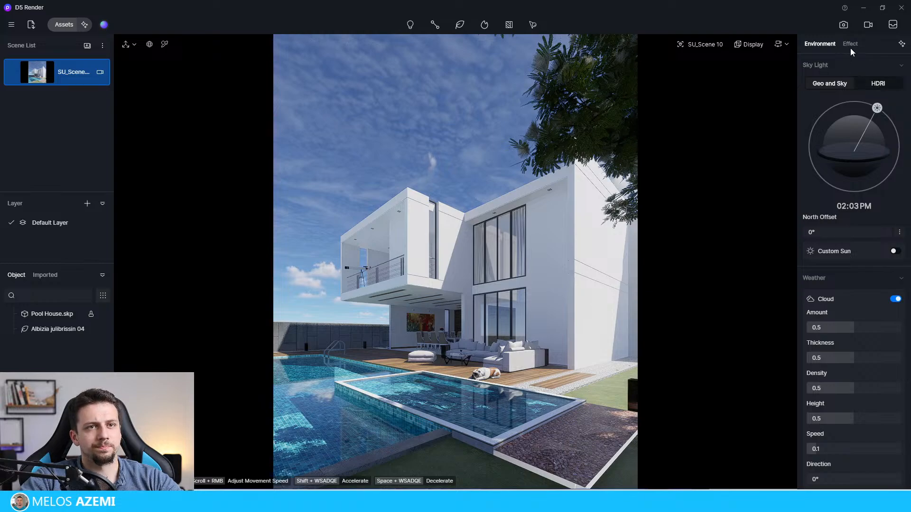
Step: Turn on the saved scene's camera option, switch the sky light to HDRI, and load the custom Midday_6 sky
{"action": "left_click", "coordinate": [99, 73]}
{"action": "left_click", "coordinate": [820, 43]}
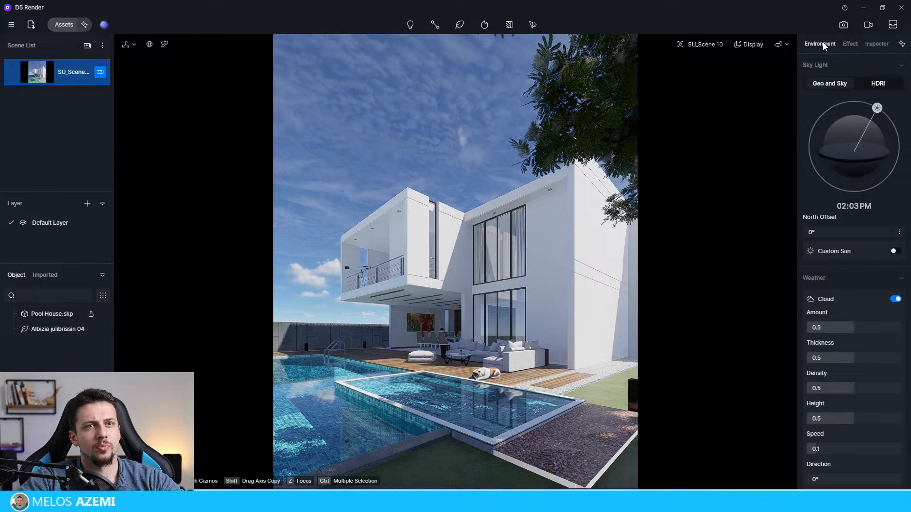
{"action": "left_click", "coordinate": [878, 83]}
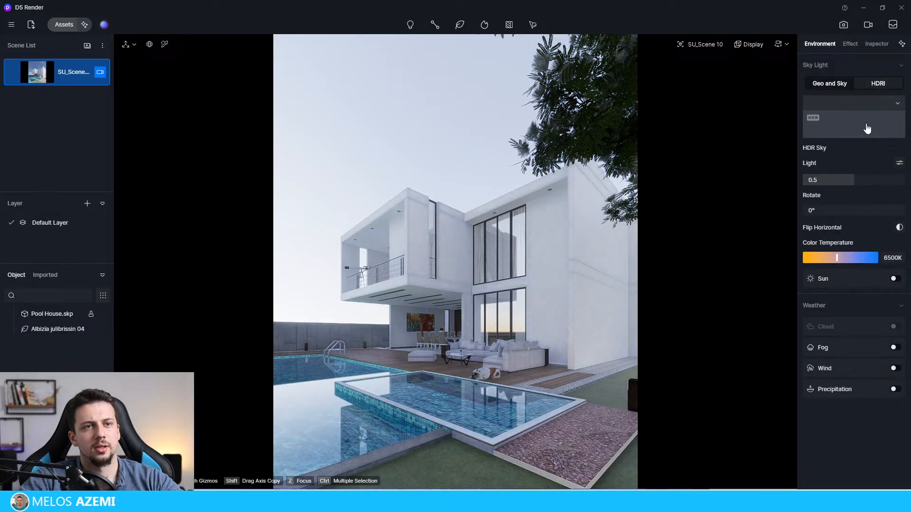
{"action": "left_click", "coordinate": [874, 123]}
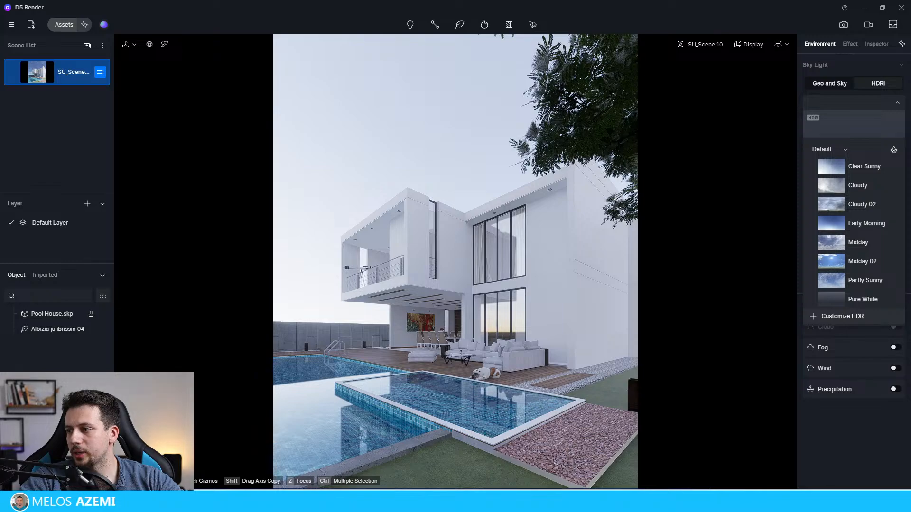
{"action": "double_click", "coordinate": [756, 257]}
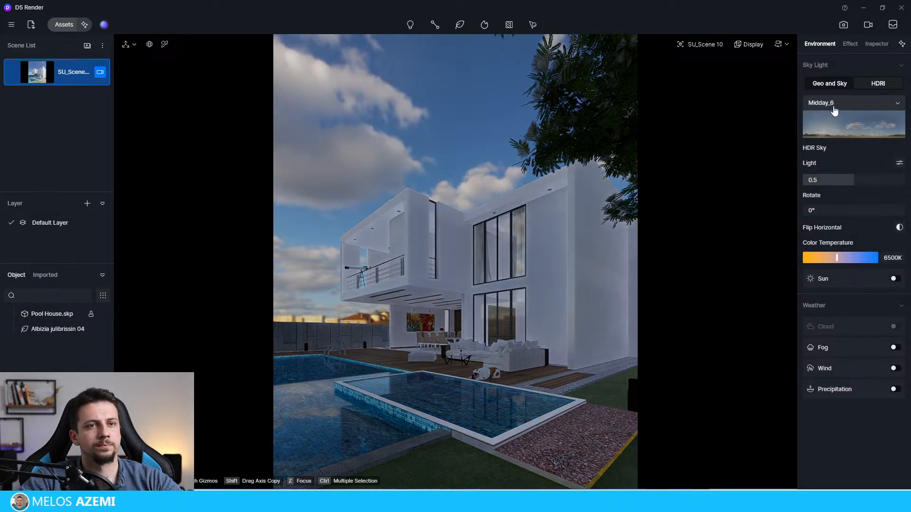
Step: Set the HDRI light to 1 and turn on the sun
{"action": "left_click_drag", "start_coordinate": [852, 180], "coordinate": [904, 180]}
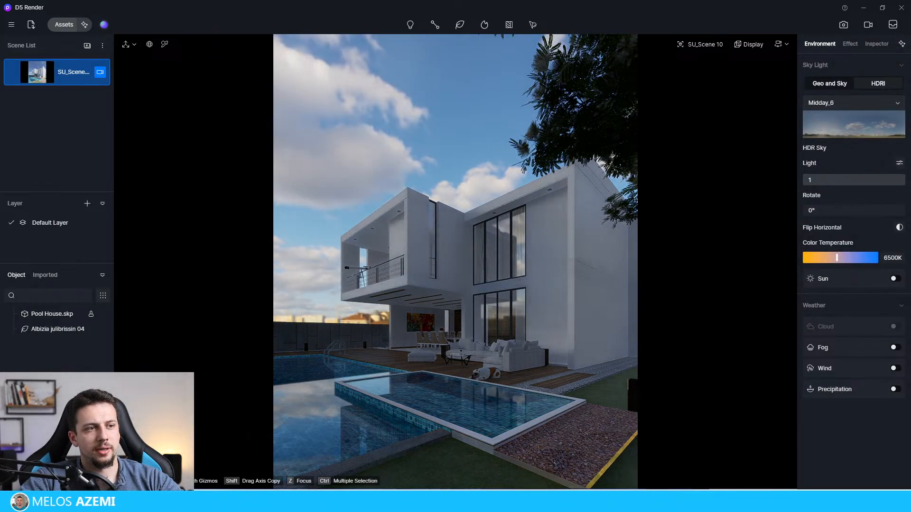
{"action": "left_click", "coordinate": [894, 279]}
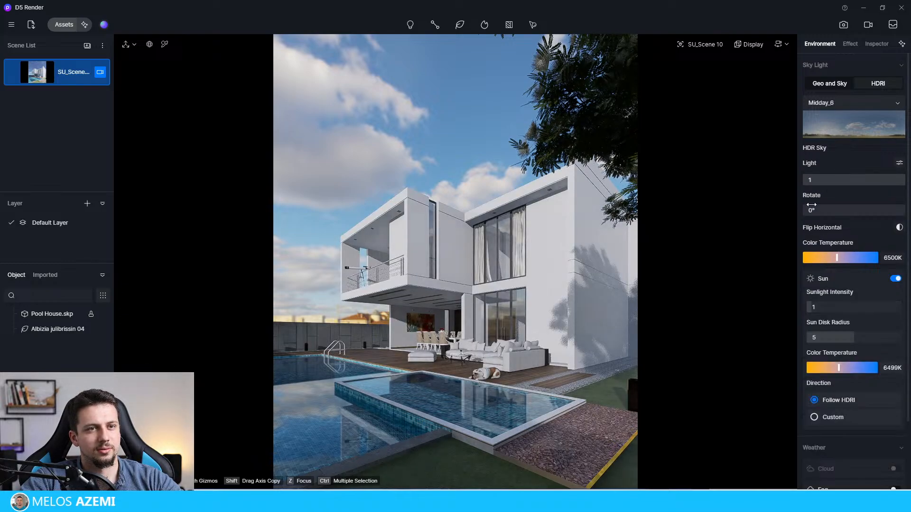
Step: Rotate the HDRI sky to about 281.7° and set the sunlight intensity to 3
{"action": "left_click_drag", "start_coordinate": [813, 210], "coordinate": [791, 218]}
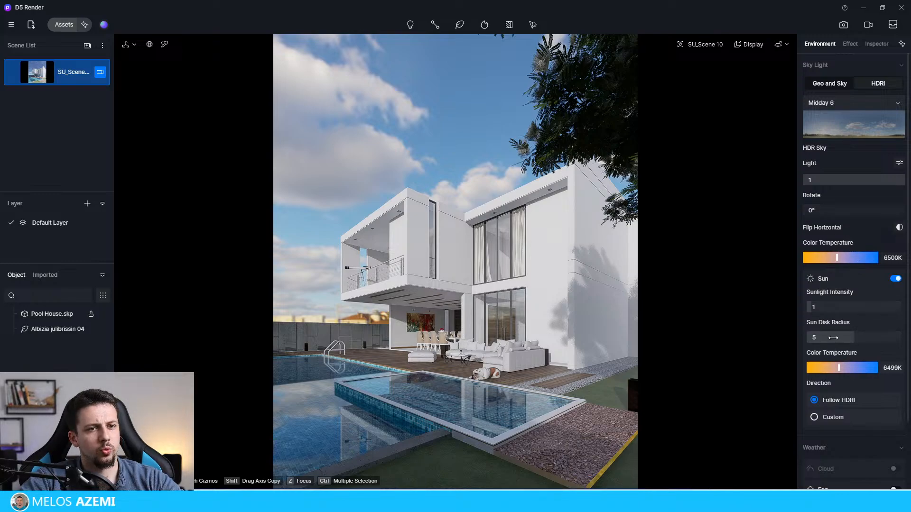
{"action": "left_click_drag", "start_coordinate": [824, 210], "coordinate": [883, 213]}
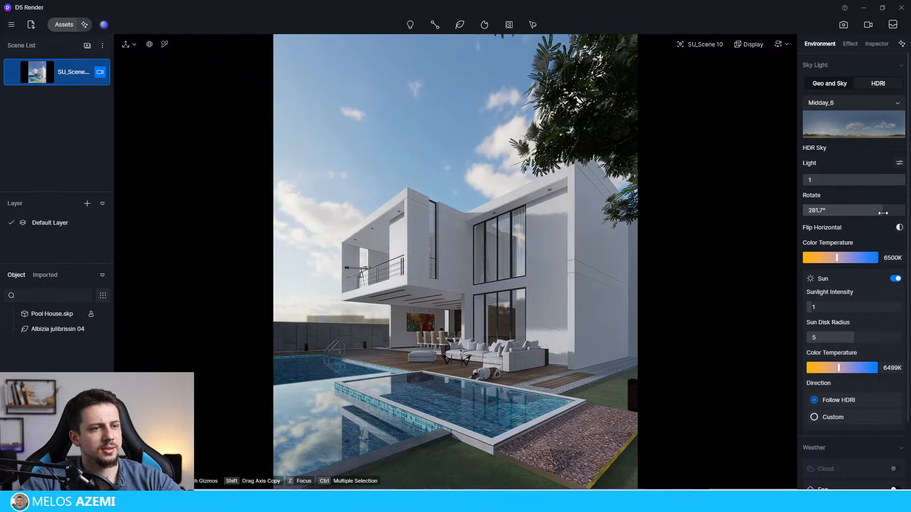
{"action": "left_click", "coordinate": [816, 311]}
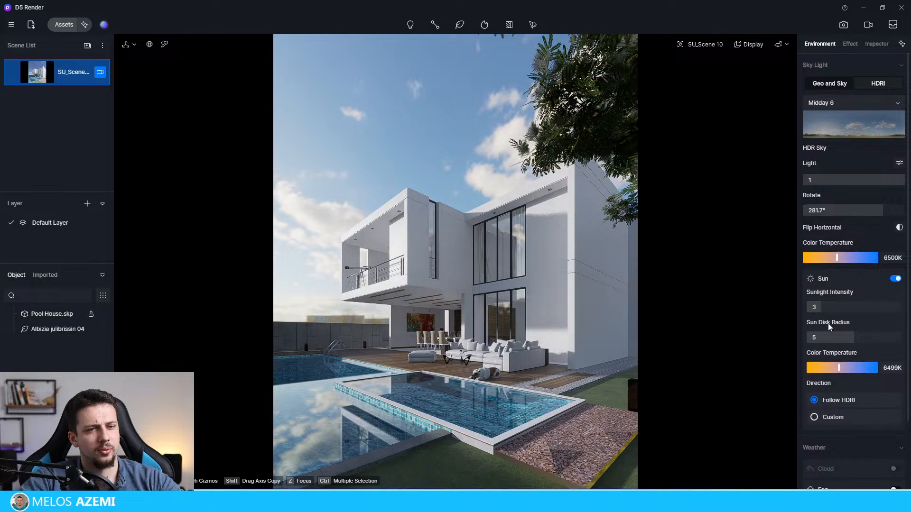
Step: Warm the sun's color temperature to 4800K and the sky's to about 5750K, and update the saved scene with this lighting
{"action": "left_click_drag", "start_coordinate": [839, 367], "coordinate": [827, 368]}
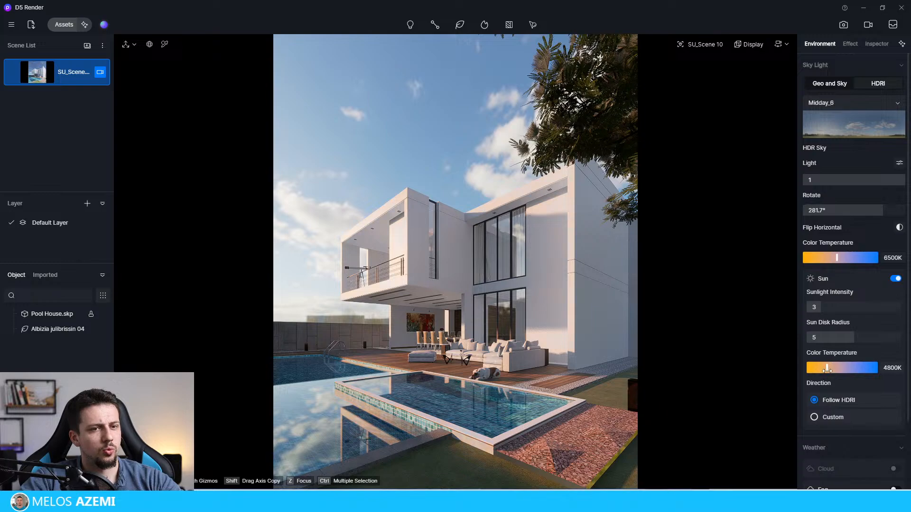
{"action": "left_click_drag", "start_coordinate": [837, 257], "coordinate": [813, 259]}
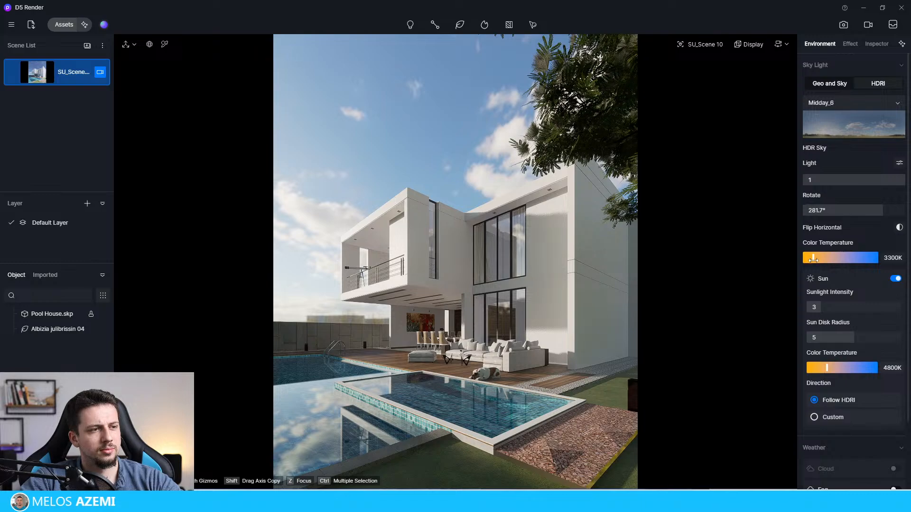
{"action": "left_click_drag", "start_coordinate": [813, 259], "coordinate": [829, 259]}
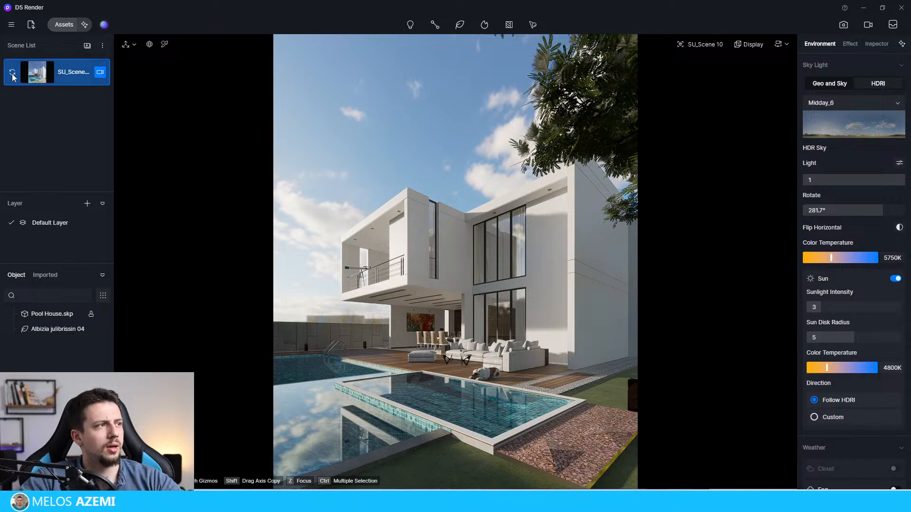
{"action": "left_click", "coordinate": [11, 72]}
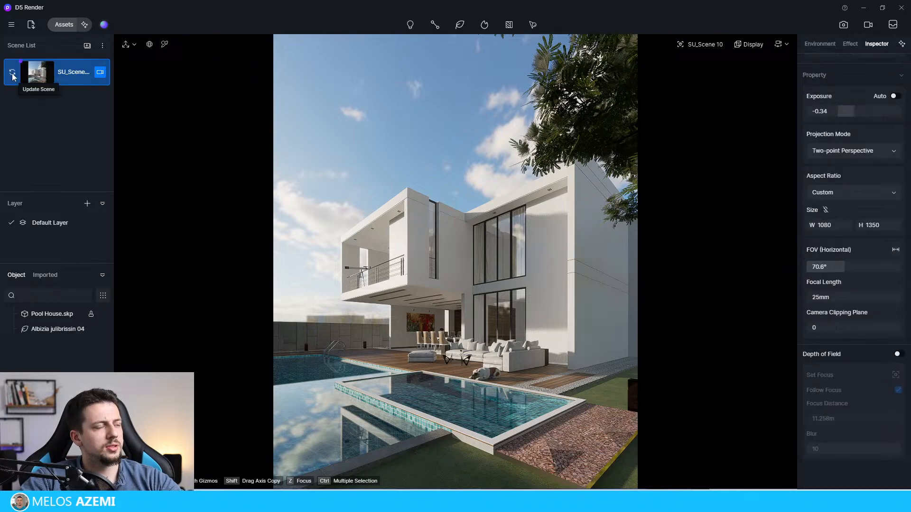
Step: Reposition the Albizia tree to about X 29459, Y 16589, Z -404 so its foliage frames the image's upper-right edge
{"action": "left_click", "coordinate": [629, 89]}
{"action": "left_click", "coordinate": [696, 141]}
{"action": "left_click", "coordinate": [616, 116]}
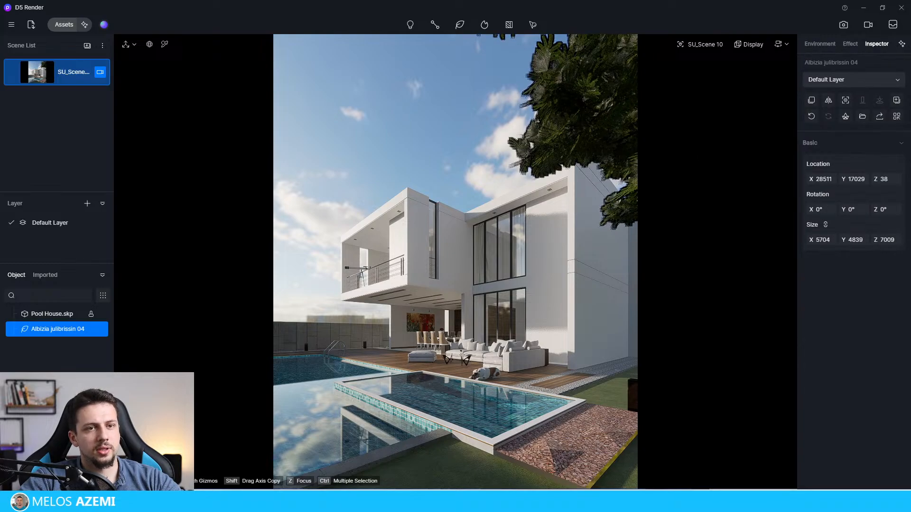
{"action": "left_click_drag", "start_coordinate": [843, 179], "coordinate": [906, 166]}
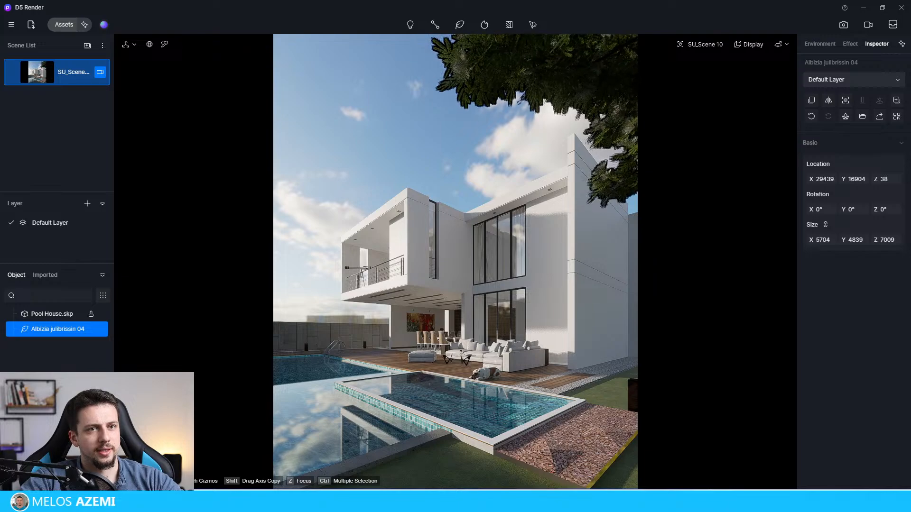
{"action": "left_click_drag", "start_coordinate": [818, 179], "coordinate": [674, 189]}
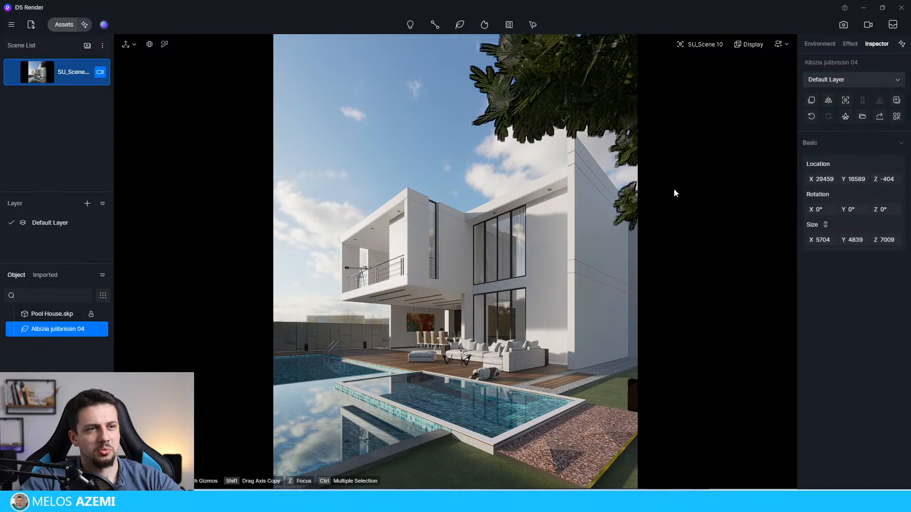
{"action": "left_click", "coordinate": [446, 195]}
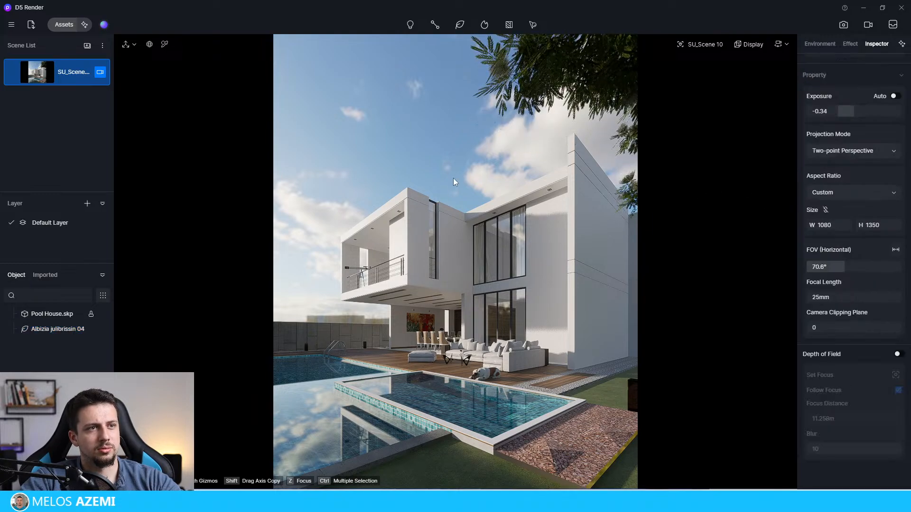
{"action": "left_click", "coordinate": [509, 101]}
{"action": "left_click", "coordinate": [479, 127]}
{"action": "left_click", "coordinate": [515, 85]}
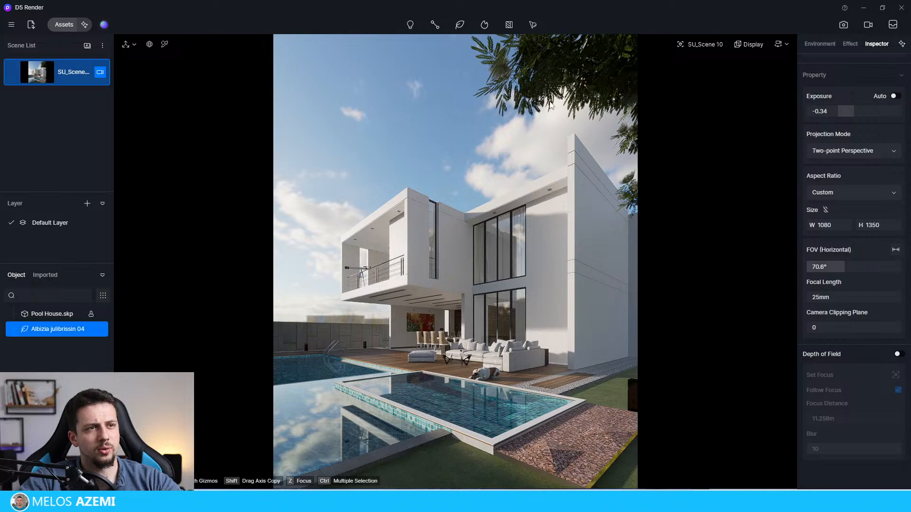
{"action": "left_click", "coordinate": [504, 125]}
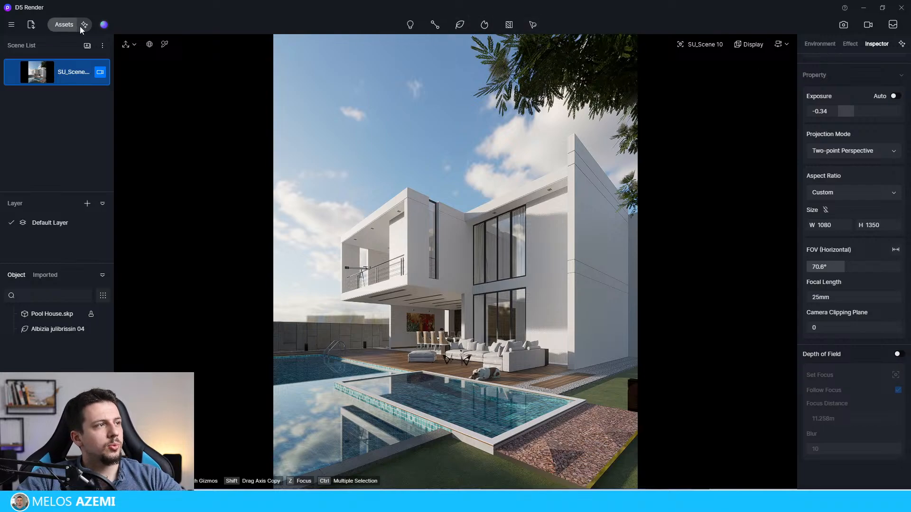
Step: Pick the lawn material in the foreground and change its template from Custom to Grass
{"action": "left_click", "coordinate": [165, 45]}
{"action": "left_click", "coordinate": [447, 449]}
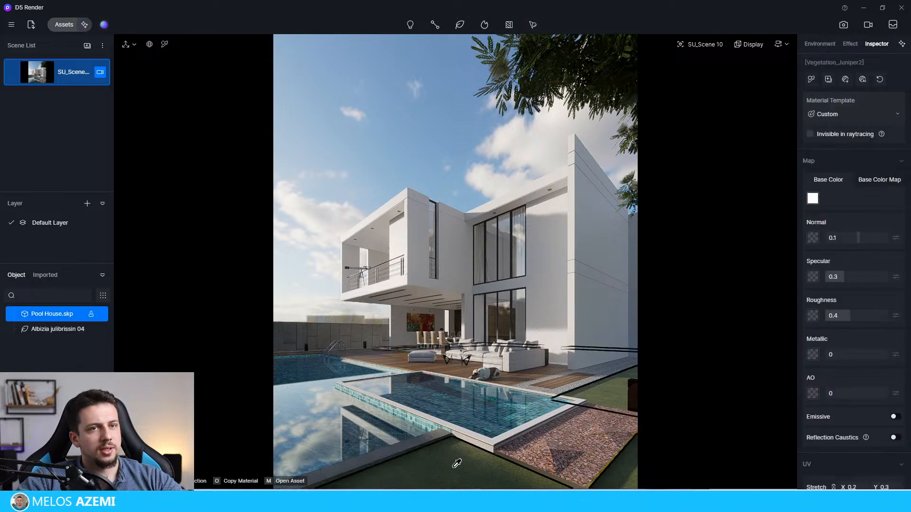
{"action": "left_click", "coordinate": [845, 116]}
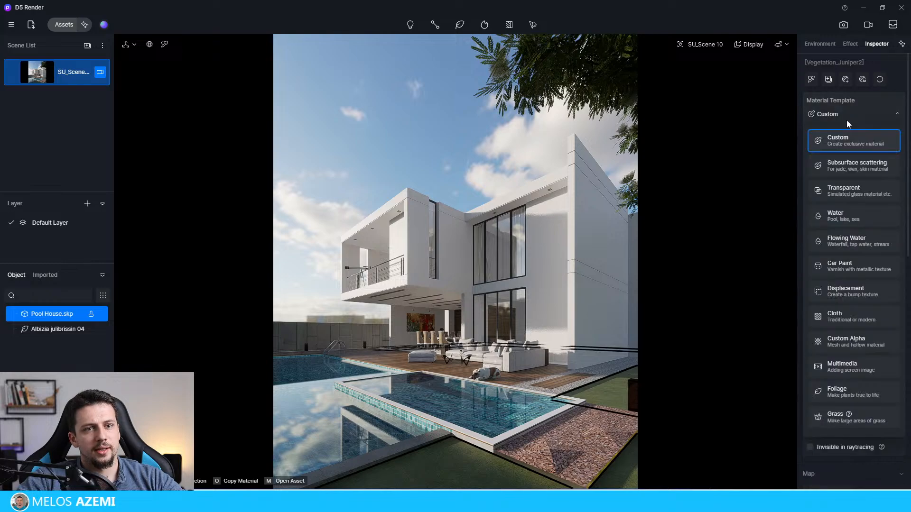
{"action": "left_click", "coordinate": [849, 423]}
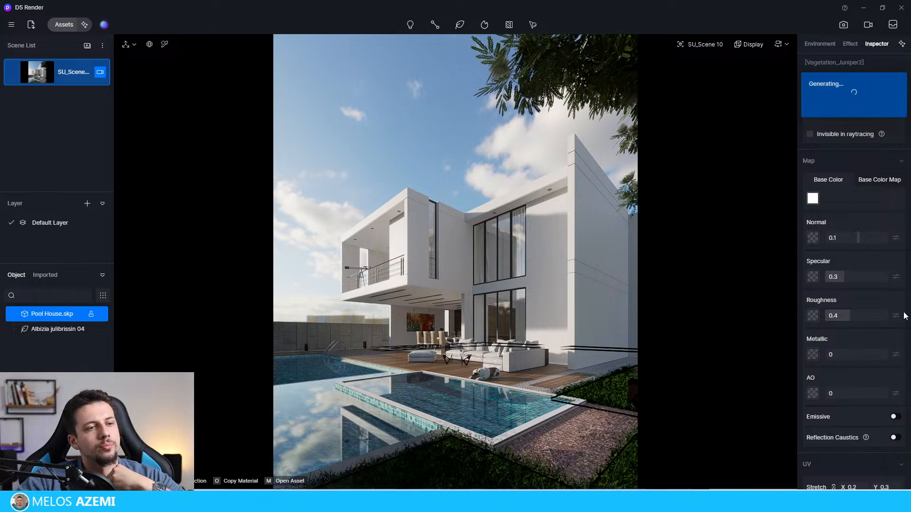
Step: Set the grass height to about 0.23, density to about 0.34 and roughness to about 0.38
{"action": "left_click_drag", "start_coordinate": [853, 271], "coordinate": [815, 271]}
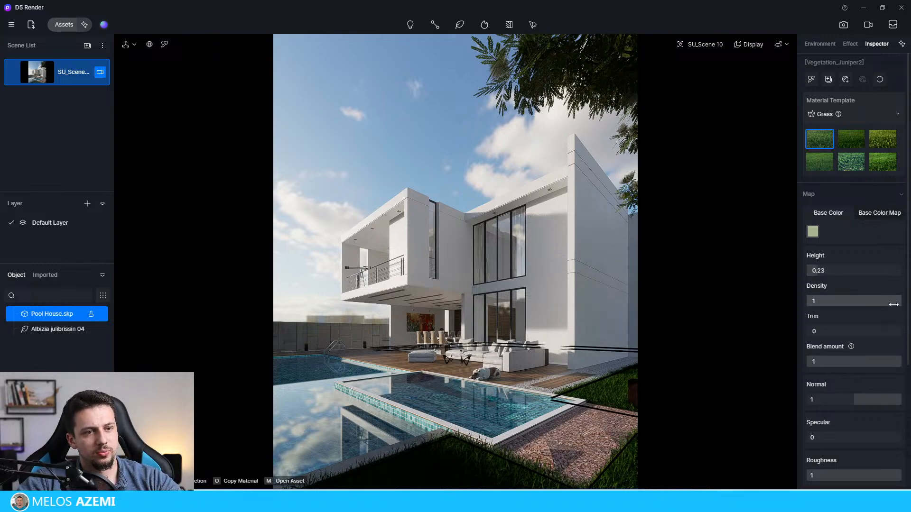
{"action": "left_click_drag", "start_coordinate": [890, 300], "coordinate": [839, 301]}
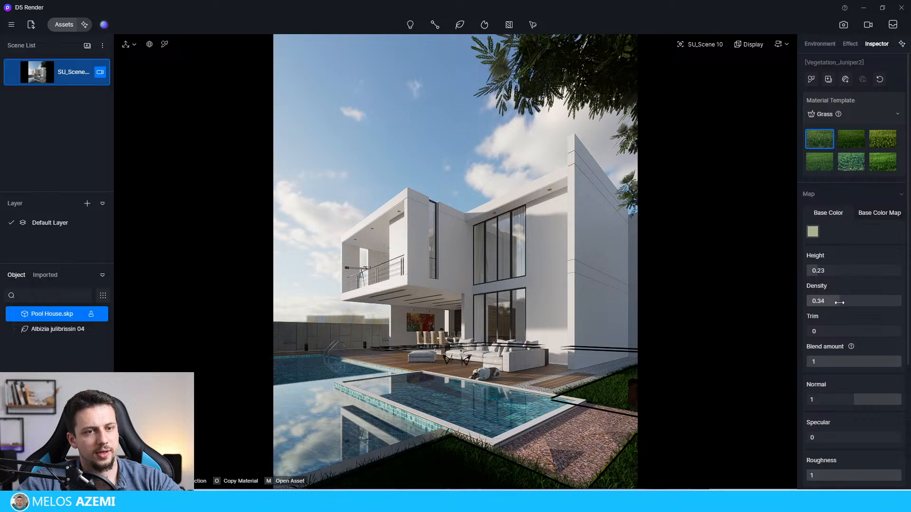
{"action": "scroll", "coordinate": [840, 276], "scroll_direction": "down", "scroll_amount": 2}
{"action": "scroll", "coordinate": [891, 323], "scroll_direction": "down", "scroll_amount": 2}
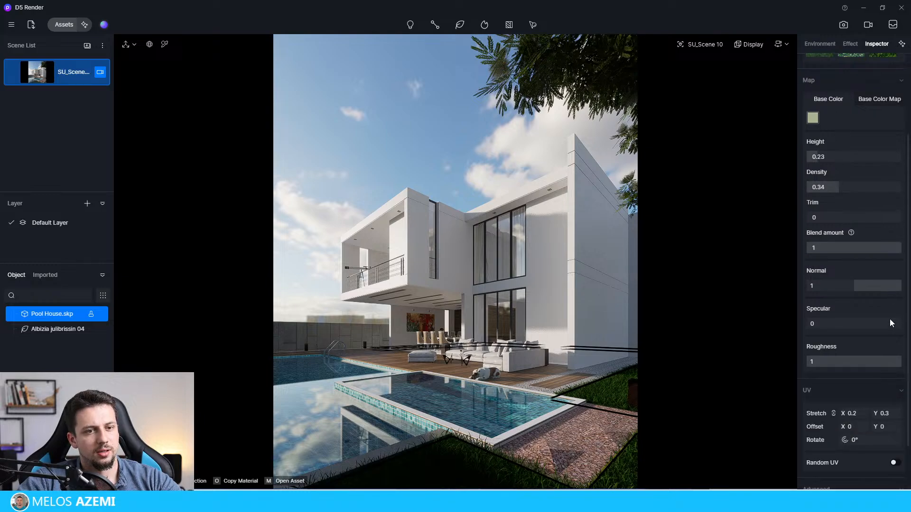
{"action": "left_click_drag", "start_coordinate": [891, 363], "coordinate": [843, 371]}
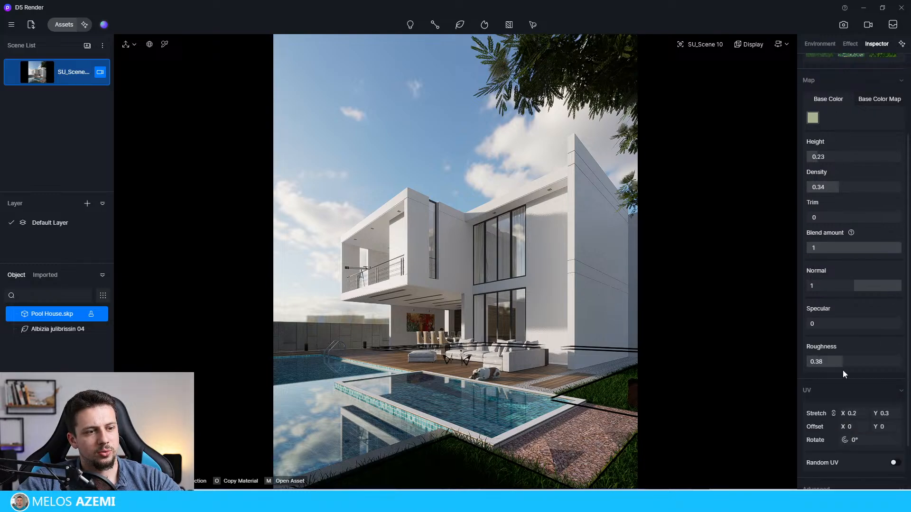
Step: Refine the grass to height 0.26, density 0.25 and trim 0.45, and apply the third, yellowish grass preset
{"action": "scroll", "coordinate": [851, 328], "scroll_direction": "up", "scroll_amount": 3}
{"action": "left_click_drag", "start_coordinate": [819, 269], "coordinate": [788, 272]}
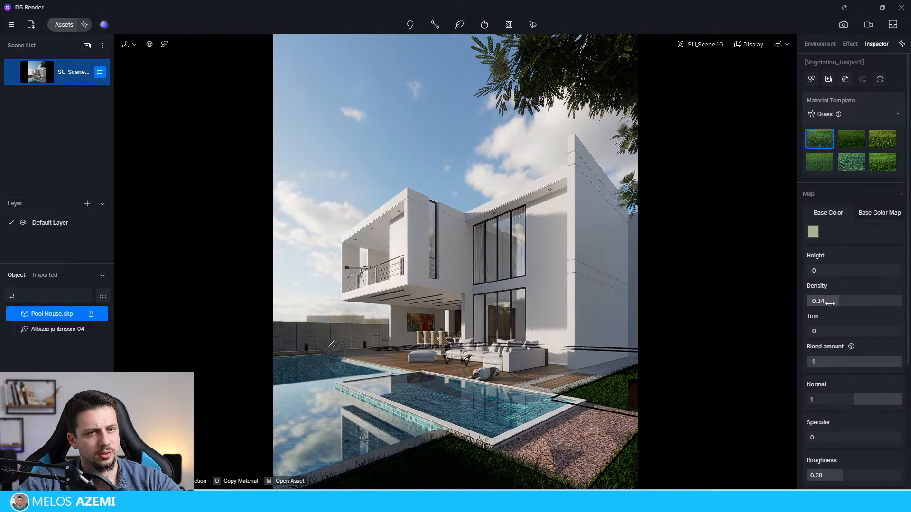
{"action": "left_click_drag", "start_coordinate": [832, 301], "coordinate": [902, 304]}
{"action": "left_click_drag", "start_coordinate": [824, 333], "coordinate": [848, 333]}
{"action": "left_click_drag", "start_coordinate": [845, 301], "coordinate": [830, 302]}
{"action": "left_click_drag", "start_coordinate": [810, 270], "coordinate": [820, 270]}
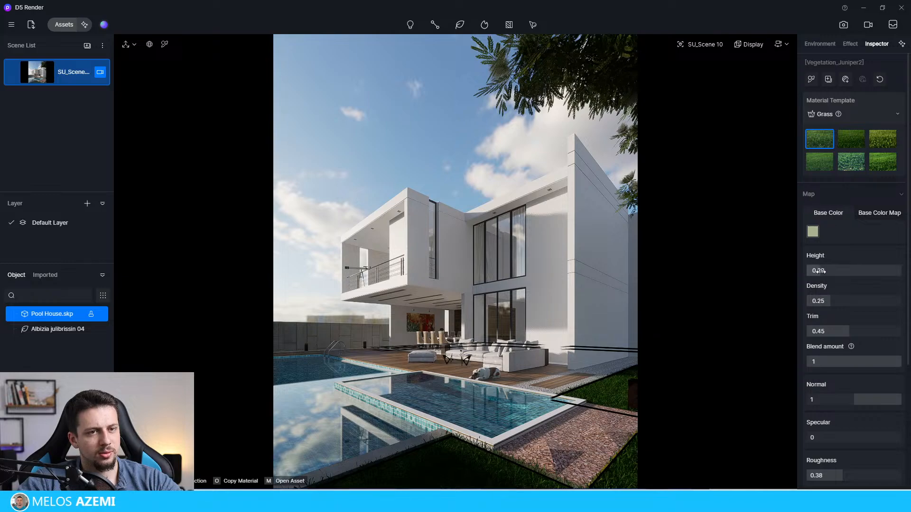
{"action": "left_click", "coordinate": [875, 137]}
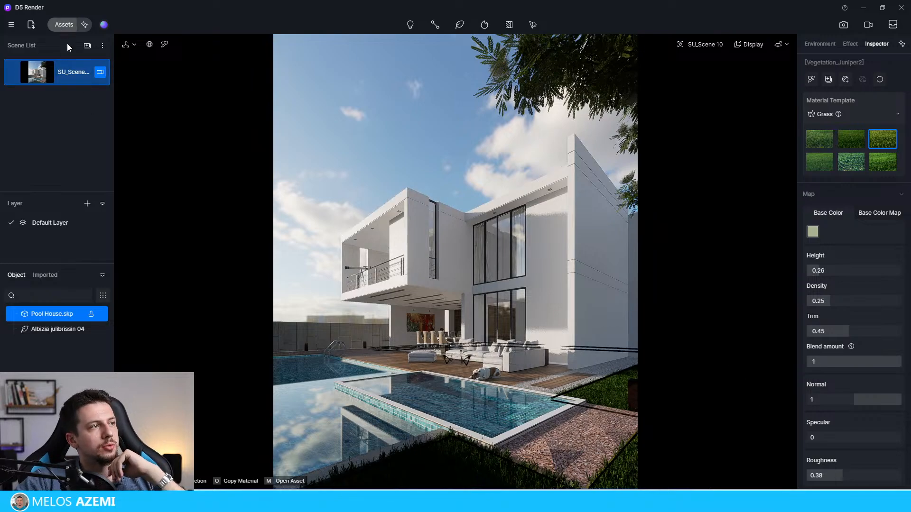
Step: Browse the Shrubs models in the online asset library and download Golden Privet 11
{"action": "left_click", "coordinate": [64, 25]}
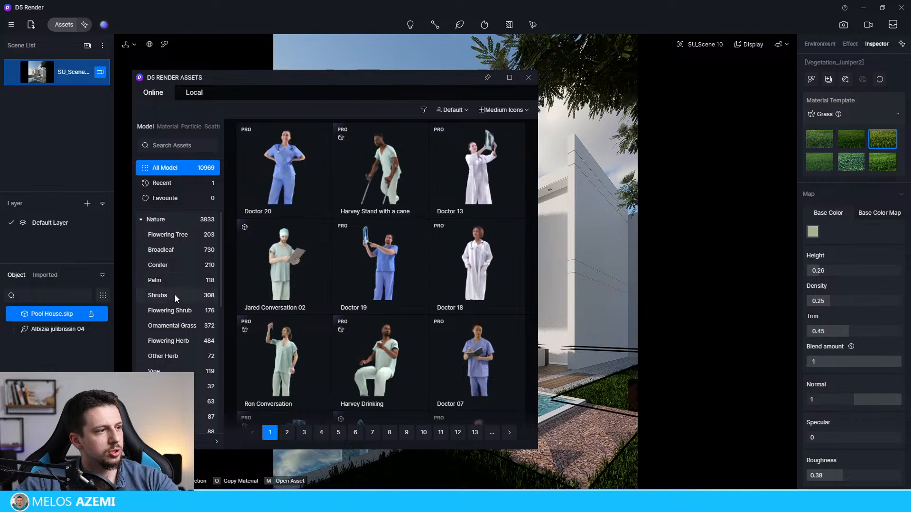
{"action": "left_click", "coordinate": [175, 294]}
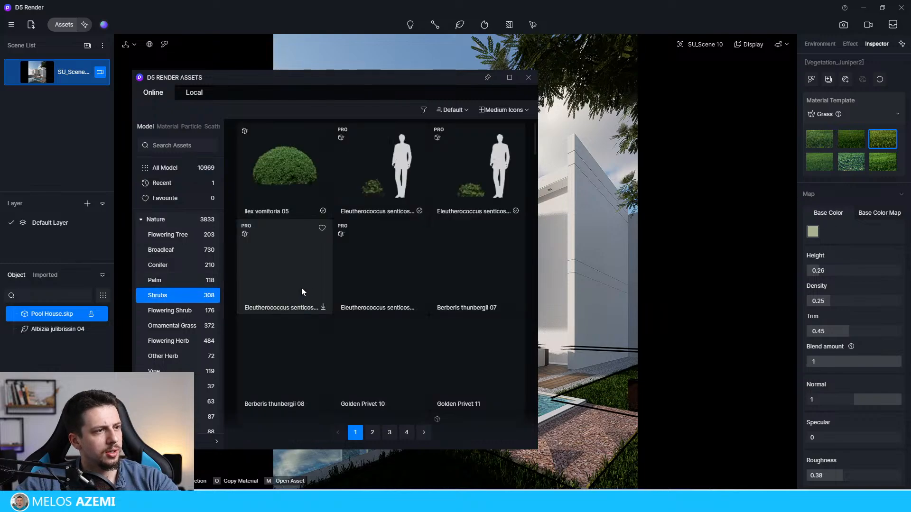
{"action": "scroll", "coordinate": [357, 189], "scroll_direction": "down", "scroll_amount": 1}
{"action": "scroll", "coordinate": [357, 189], "scroll_direction": "down", "scroll_amount": 3}
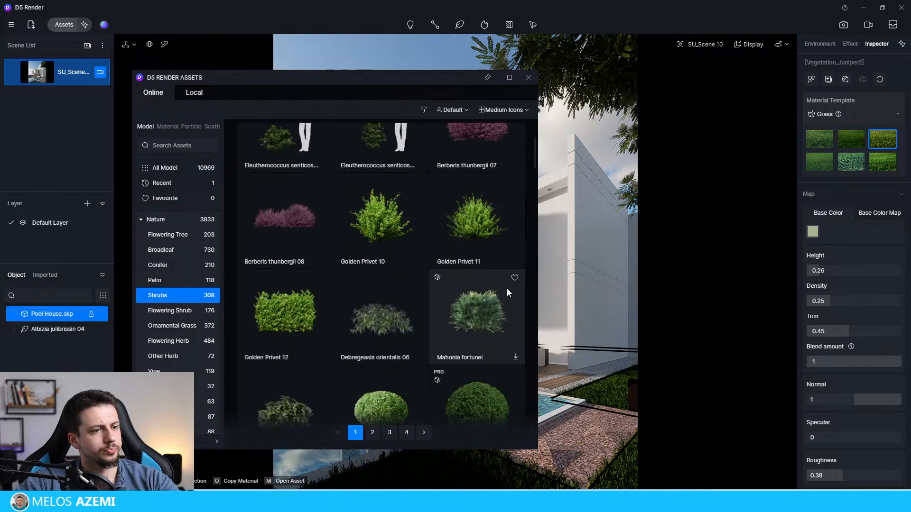
{"action": "left_click", "coordinate": [522, 261]}
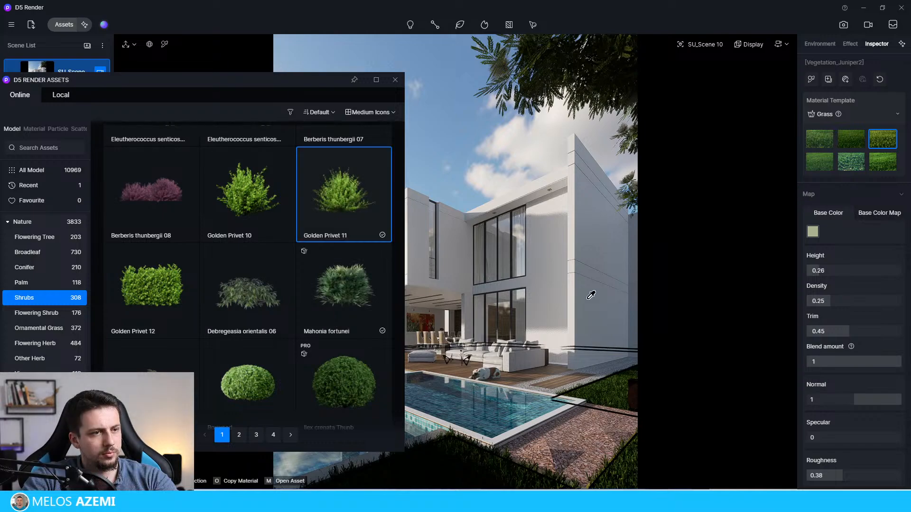
Step: Place Golden Privet 11 shrubs in the right foreground and near the house, moving the one by the sofa to about X 26594, Y 20365
{"action": "left_click", "coordinate": [334, 197]}
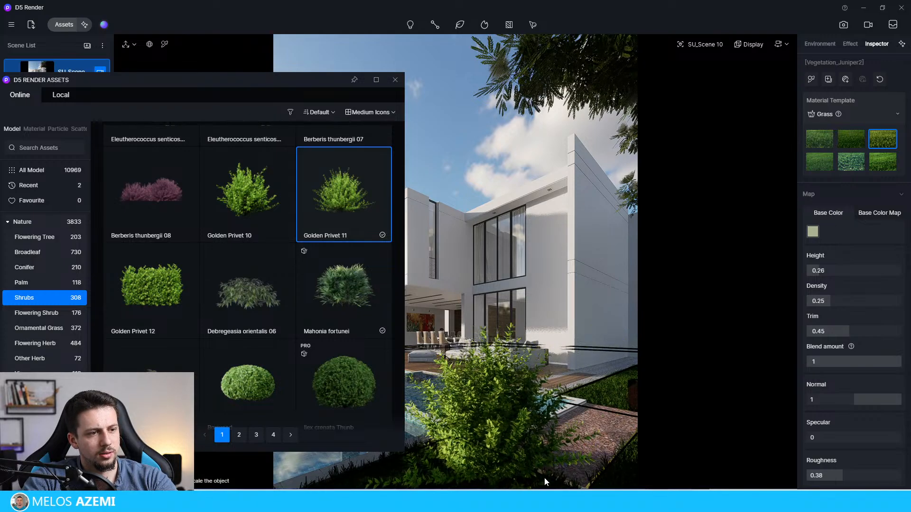
{"action": "left_click", "coordinate": [582, 472]}
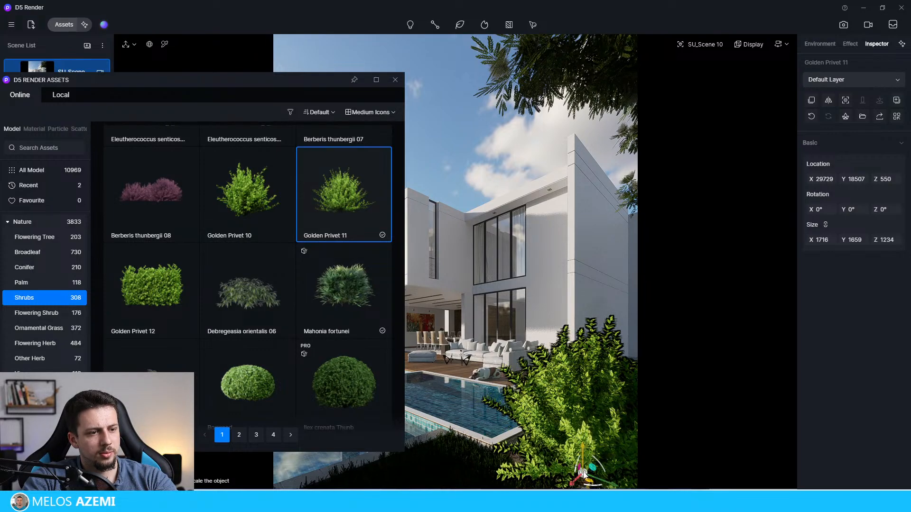
{"action": "left_click_drag", "start_coordinate": [584, 474], "coordinate": [552, 358]}
{"action": "key", "text": "ctrl+z"}
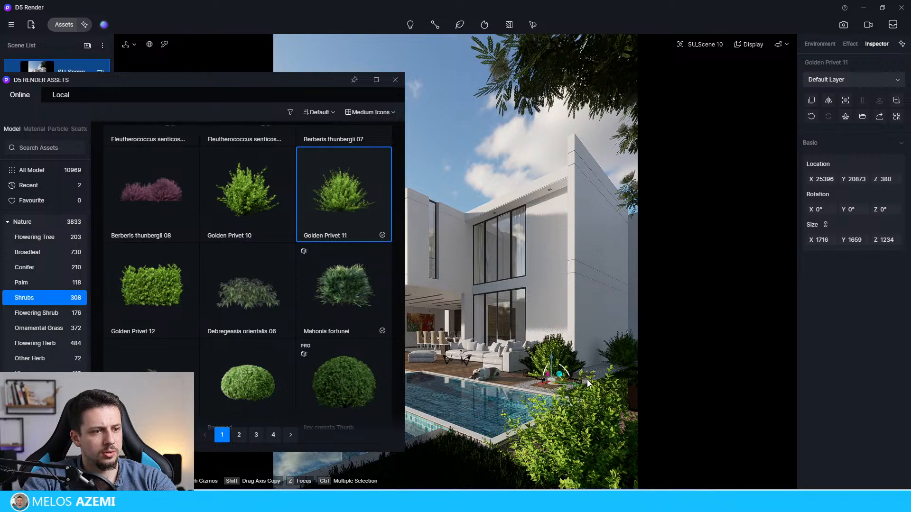
{"action": "left_click_drag", "start_coordinate": [578, 384], "coordinate": [591, 385]}
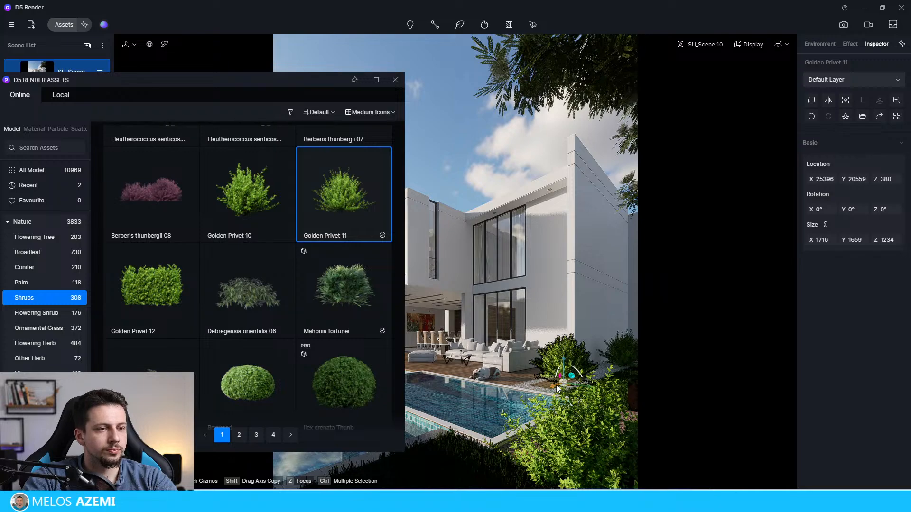
{"action": "left_click_drag", "start_coordinate": [553, 387], "coordinate": [576, 397]}
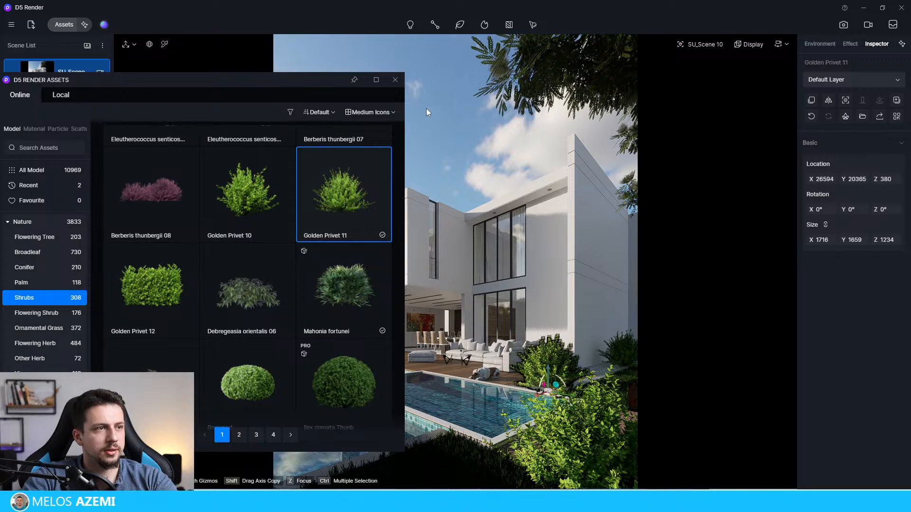
Step: Place Mahonia fortunei shrubs on the foreground lawn by the pool and beside the house's right wall
{"action": "left_click", "coordinate": [347, 299]}
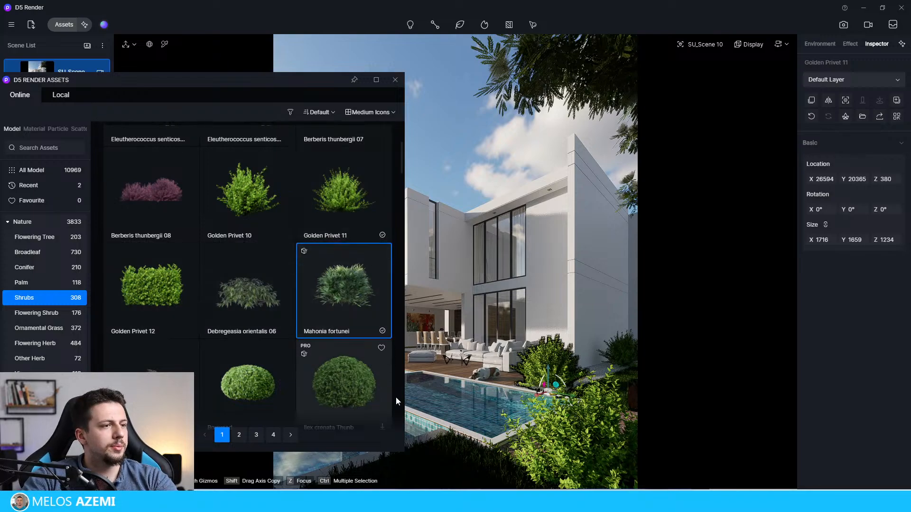
{"action": "left_click", "coordinate": [449, 458]}
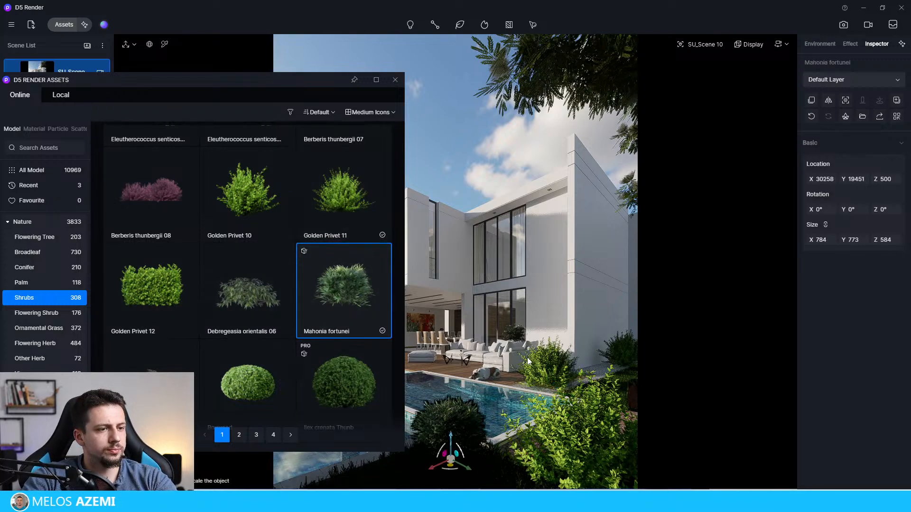
{"action": "left_click", "coordinate": [605, 367]}
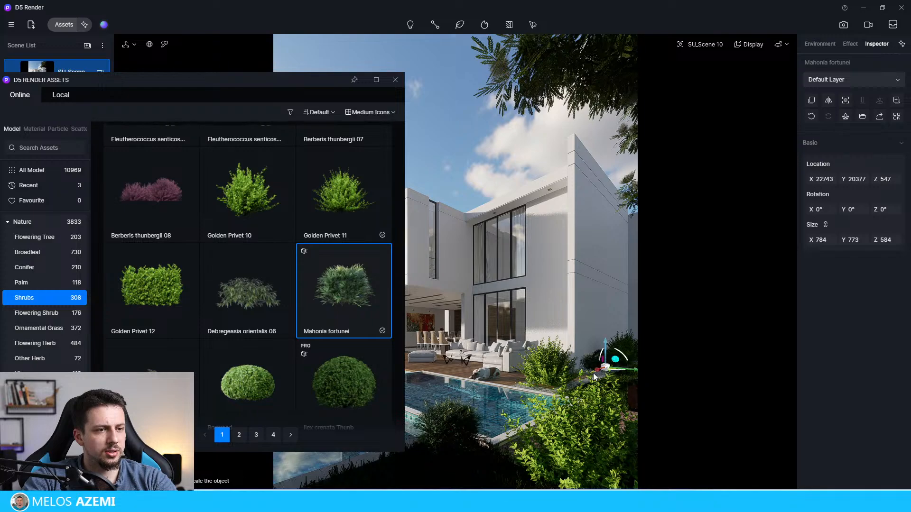
Step: Place more Mahonia fortunei shrubs beside the house's right wall and around the right foreground privet near the pool edge
{"action": "left_click", "coordinate": [591, 373]}
{"action": "left_click", "coordinate": [631, 411]}
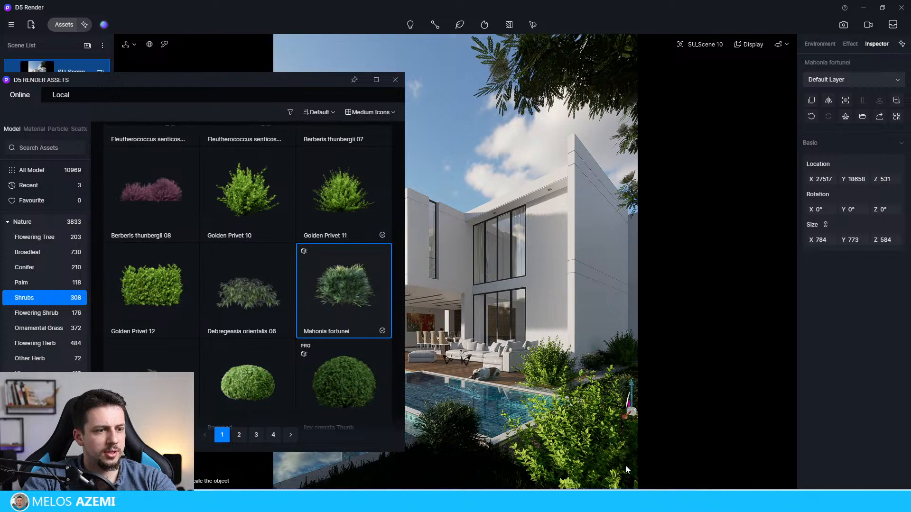
{"action": "left_click", "coordinate": [535, 388]}
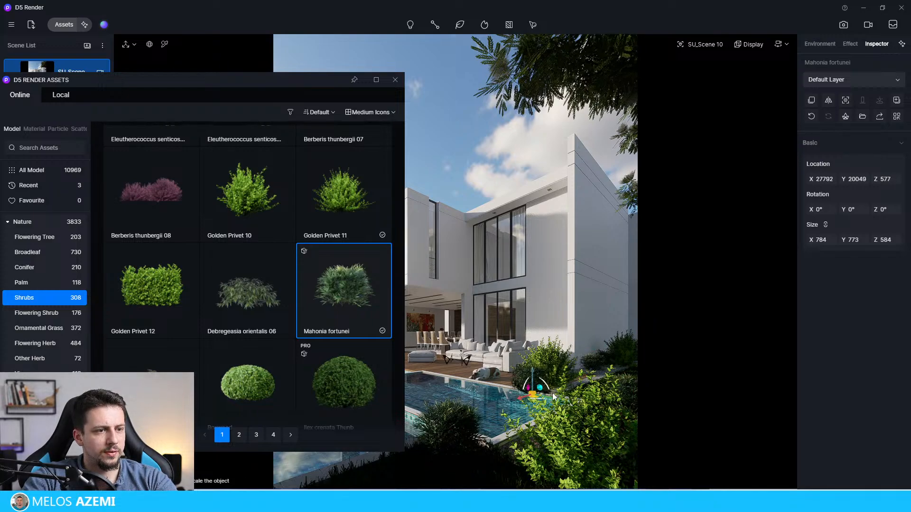
{"action": "left_click", "coordinate": [569, 394]}
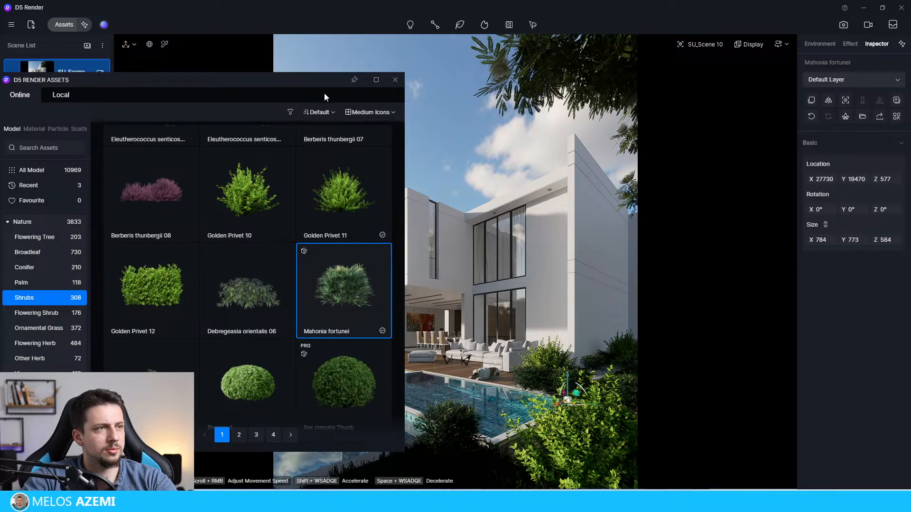
Step: Browse further through the Shrubs models in the online asset library for another shrub to add
{"action": "left_click_drag", "start_coordinate": [316, 80], "coordinate": [341, 58]}
{"action": "scroll", "coordinate": [289, 332], "scroll_direction": "down", "scroll_amount": 10}
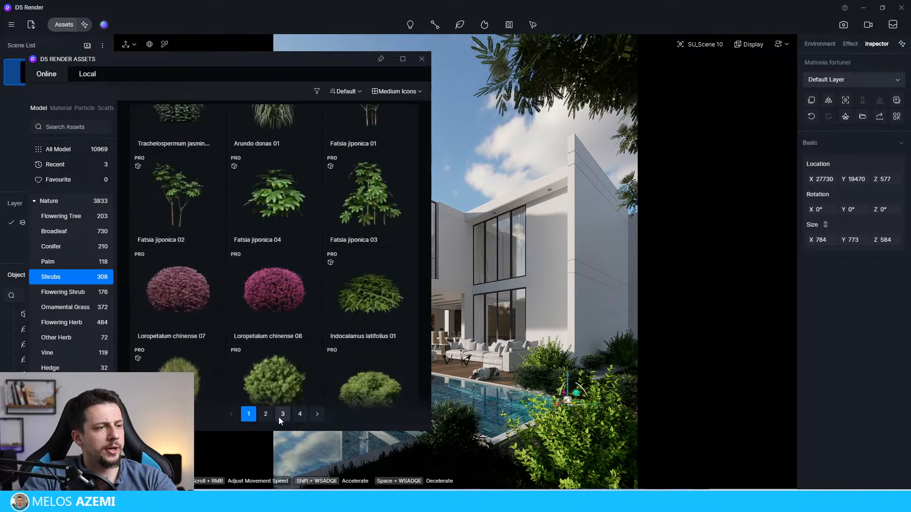
{"action": "scroll", "coordinate": [303, 361], "scroll_direction": "down", "scroll_amount": 8}
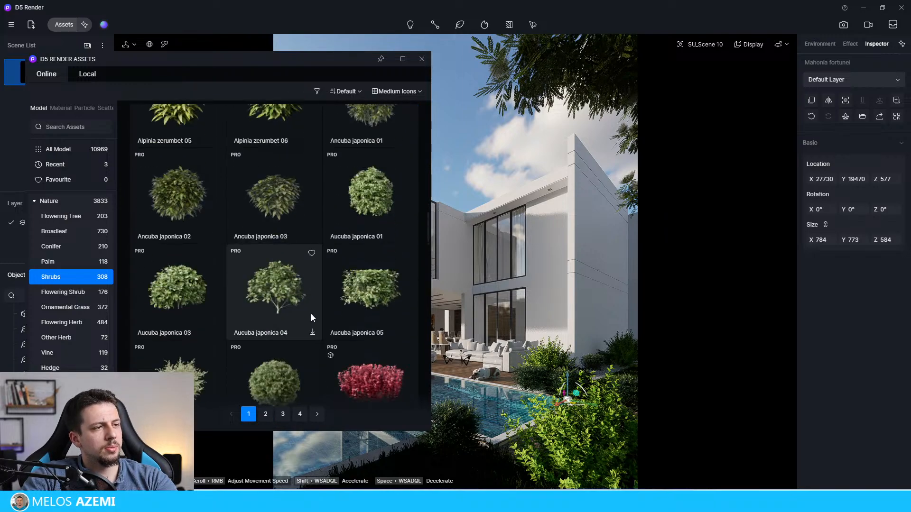
{"action": "scroll", "coordinate": [312, 314], "scroll_direction": "down", "scroll_amount": 6}
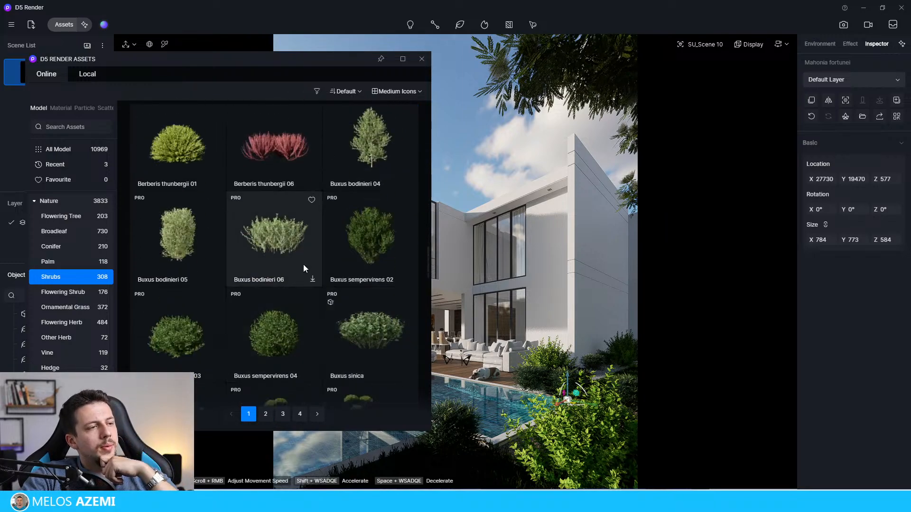
{"action": "scroll", "coordinate": [304, 267], "scroll_direction": "down", "scroll_amount": 10}
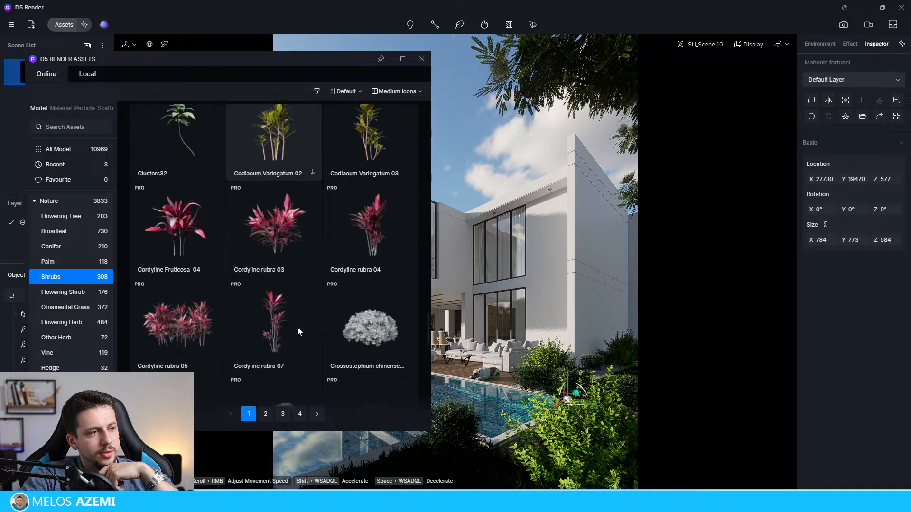
{"action": "scroll", "coordinate": [298, 330], "scroll_direction": "down", "scroll_amount": 8}
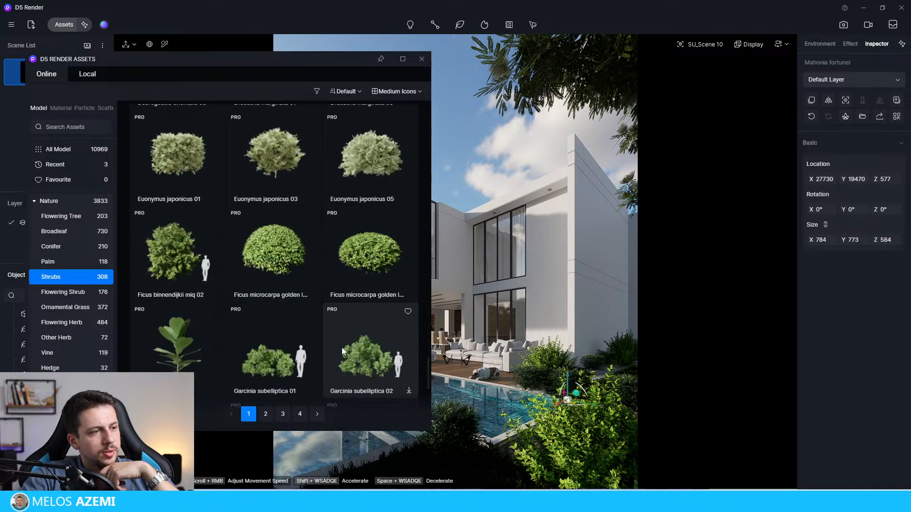
{"action": "scroll", "coordinate": [342, 348], "scroll_direction": "down", "scroll_amount": 3}
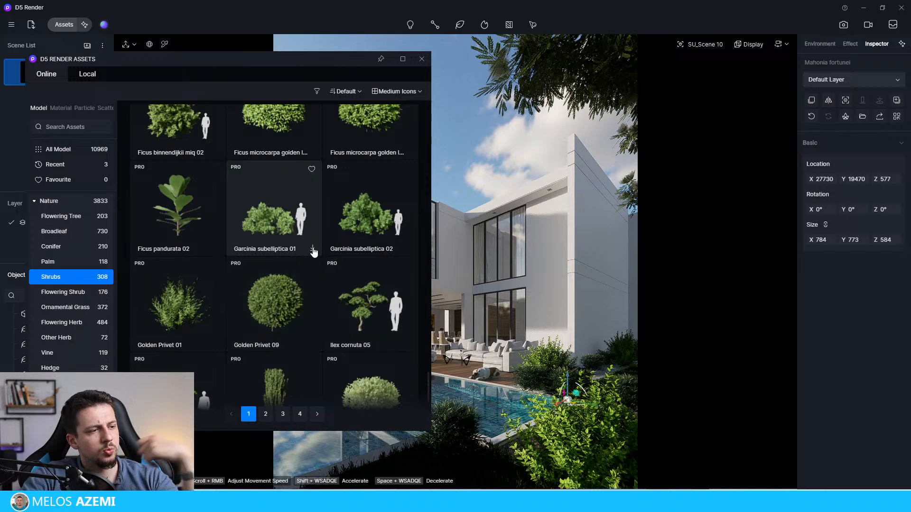
{"action": "scroll", "coordinate": [313, 251], "scroll_direction": "down", "scroll_amount": 4}
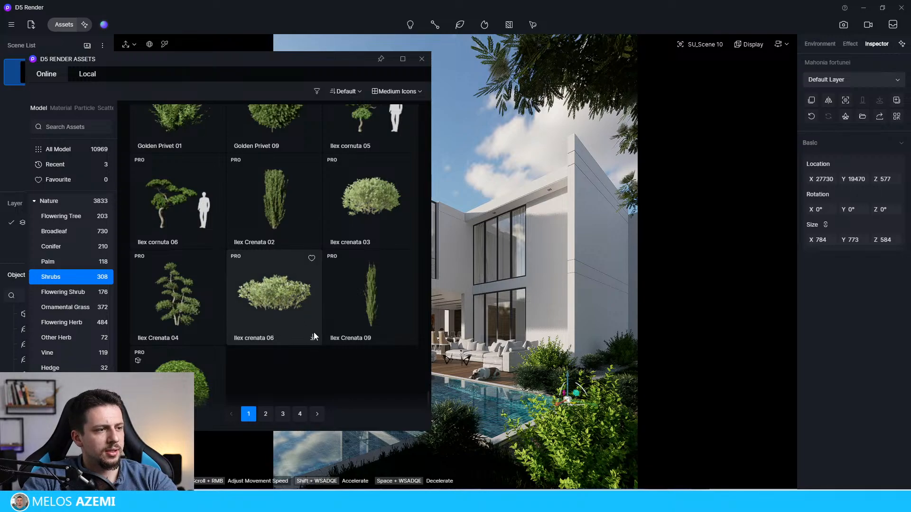
{"action": "left_click", "coordinate": [313, 335]}
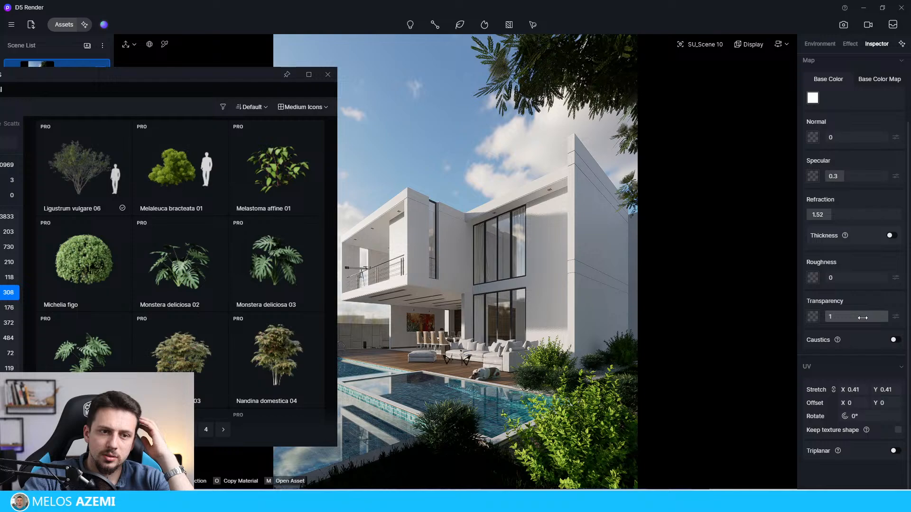
Step: Switch the Agua Piscina pool material's template to Water and clear the asset library away from the pool view
{"action": "scroll", "coordinate": [847, 144], "scroll_direction": "up", "scroll_amount": 3}
{"action": "left_click", "coordinate": [850, 115]}
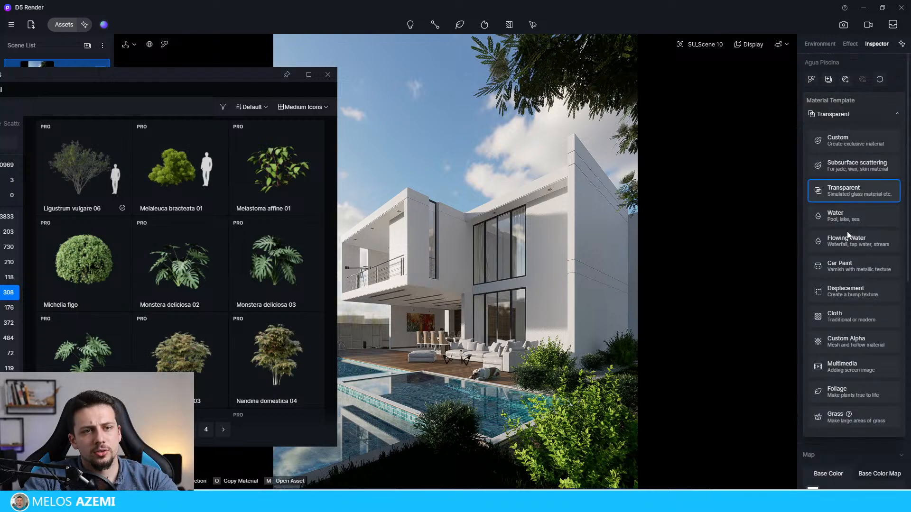
{"action": "left_click", "coordinate": [844, 216]}
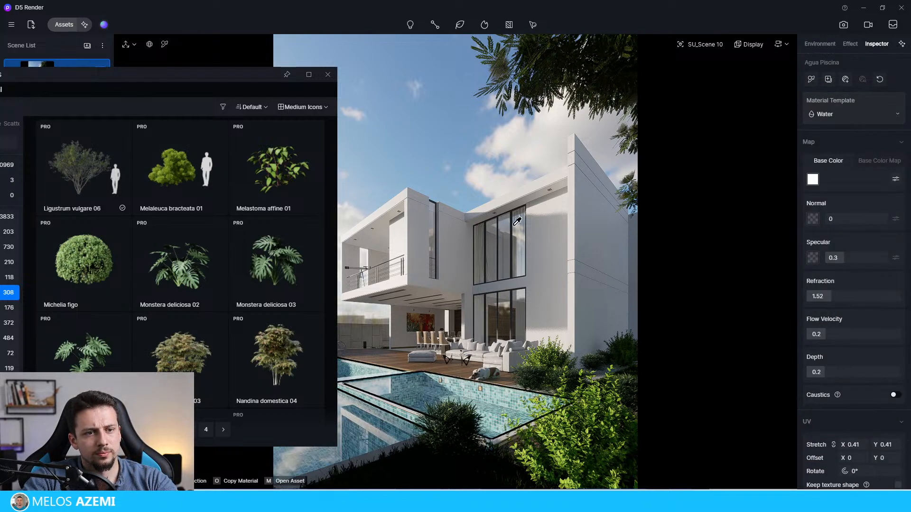
{"action": "left_click_drag", "start_coordinate": [222, 74], "coordinate": [84, 68]}
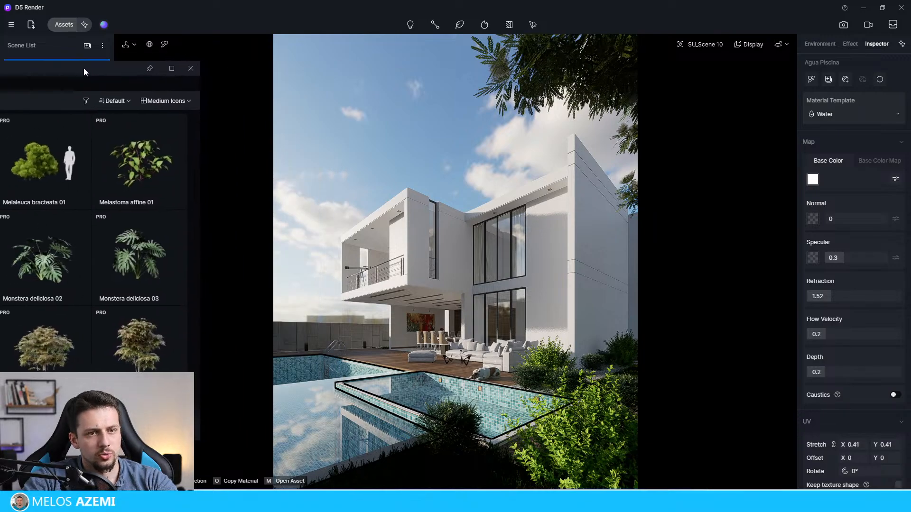
Step: Try a refraction of 1.81, a flow velocity of 0.53 and a depth of 0.61 on the pool water
{"action": "left_click_drag", "start_coordinate": [825, 335], "coordinate": [862, 384]}
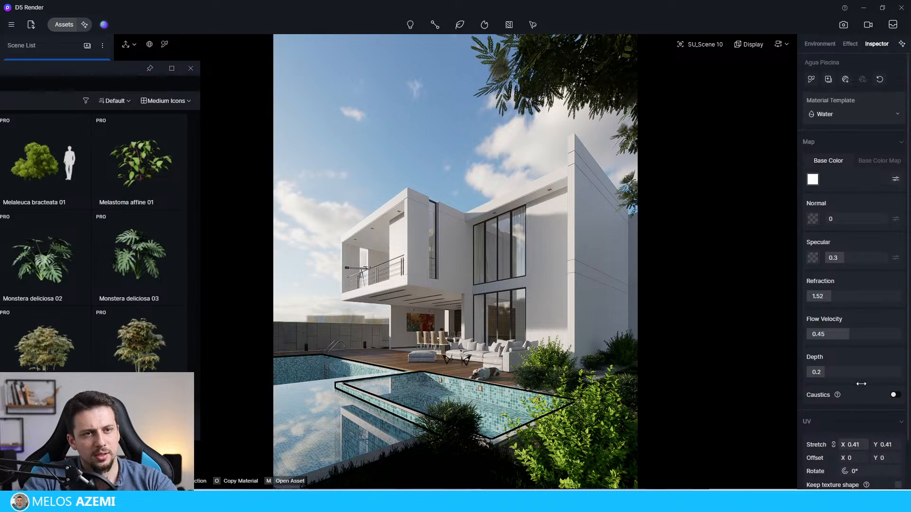
{"action": "scroll", "coordinate": [863, 381], "scroll_direction": "down", "scroll_amount": 2}
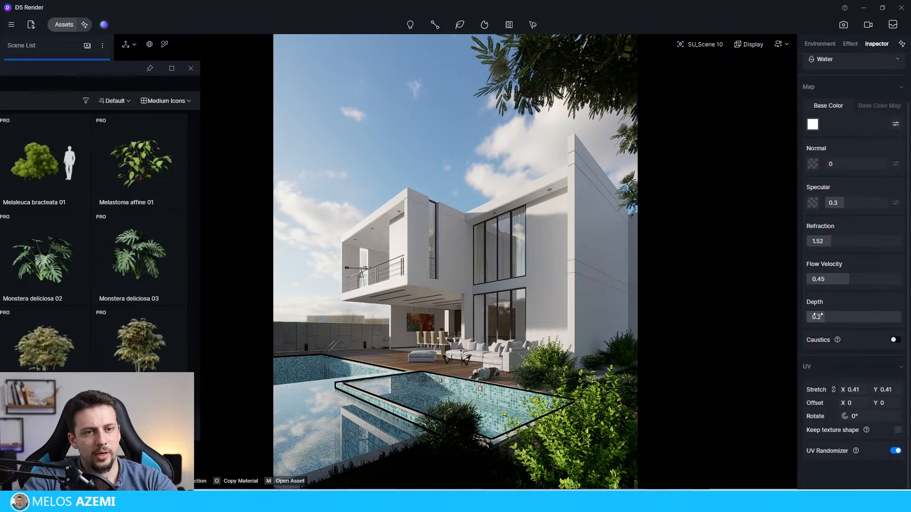
{"action": "left_click_drag", "start_coordinate": [826, 317], "coordinate": [881, 317]}
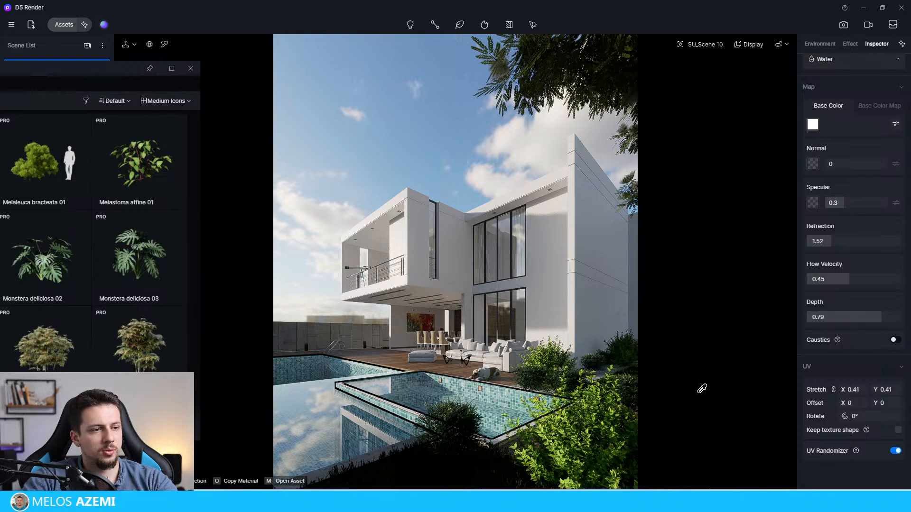
{"action": "mouse_move", "coordinate": [833, 241]}
{"action": "left_mouse_down"}
{"action": "mouse_move", "coordinate": [886, 245]}
{"action": "mouse_move", "coordinate": [845, 245]}
{"action": "left_mouse_up"}
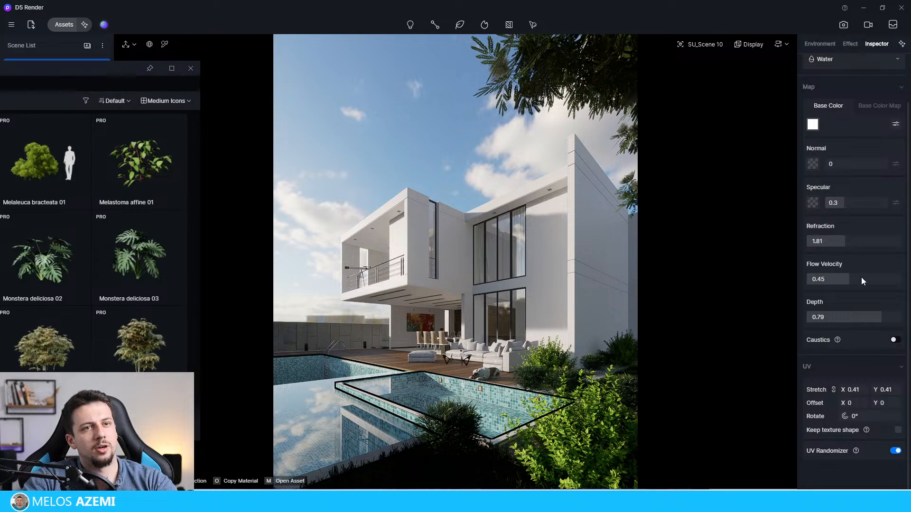
{"action": "scroll", "coordinate": [861, 280], "scroll_direction": "up", "scroll_amount": 2}
{"action": "mouse_move", "coordinate": [850, 335]}
{"action": "left_mouse_down"}
{"action": "mouse_move", "coordinate": [897, 334]}
{"action": "mouse_move", "coordinate": [858, 341]}
{"action": "left_mouse_up"}
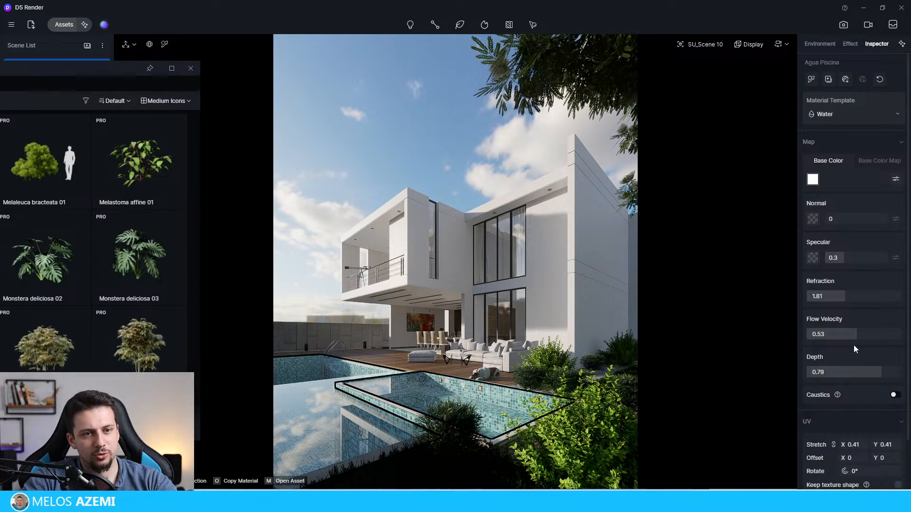
{"action": "left_click_drag", "start_coordinate": [884, 374], "coordinate": [864, 374]}
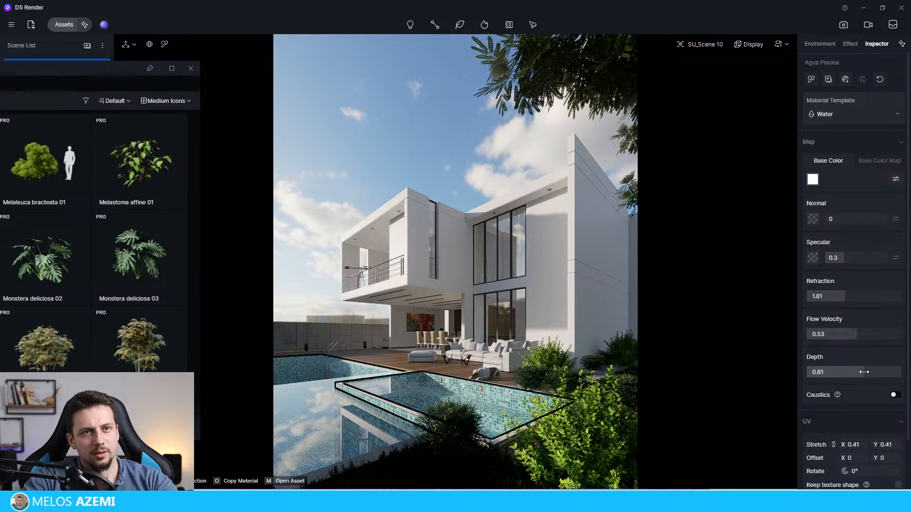
Step: Set the pool water's refraction to 2.11, flow velocity to 1 and depth to 0.36
{"action": "mouse_move", "coordinate": [846, 297]}
{"action": "left_mouse_down"}
{"action": "mouse_move", "coordinate": [895, 290]}
{"action": "mouse_move", "coordinate": [859, 295]}
{"action": "left_mouse_up"}
{"action": "left_click_drag", "start_coordinate": [857, 334], "coordinate": [903, 345]}
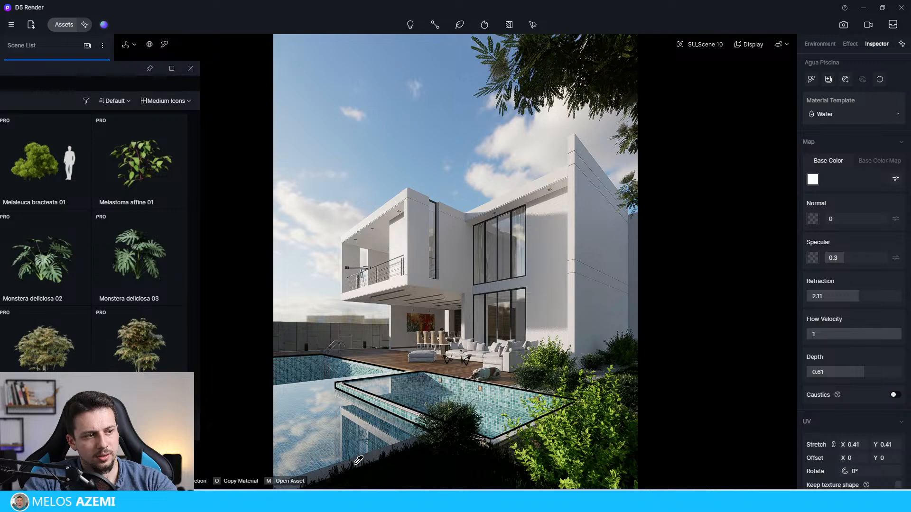
{"action": "left_click_drag", "start_coordinate": [838, 373], "coordinate": [899, 380]}
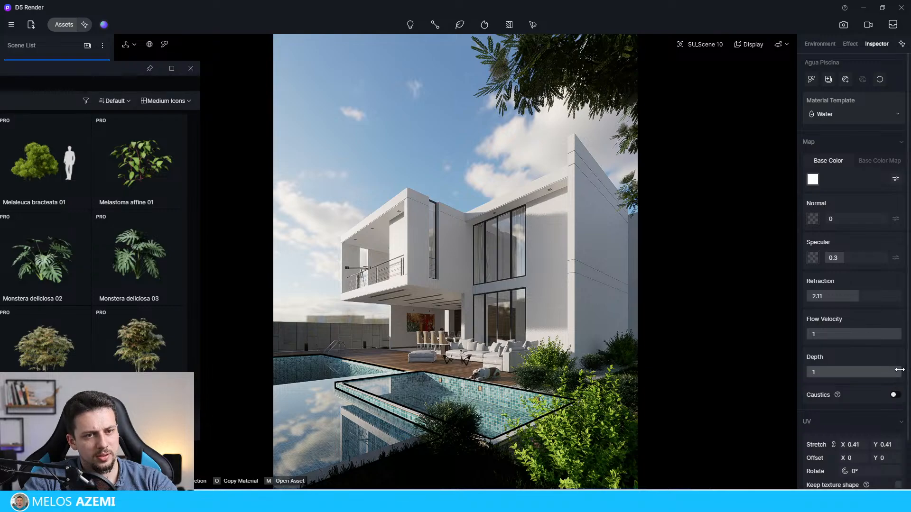
{"action": "left_click_drag", "start_coordinate": [899, 372], "coordinate": [841, 372]}
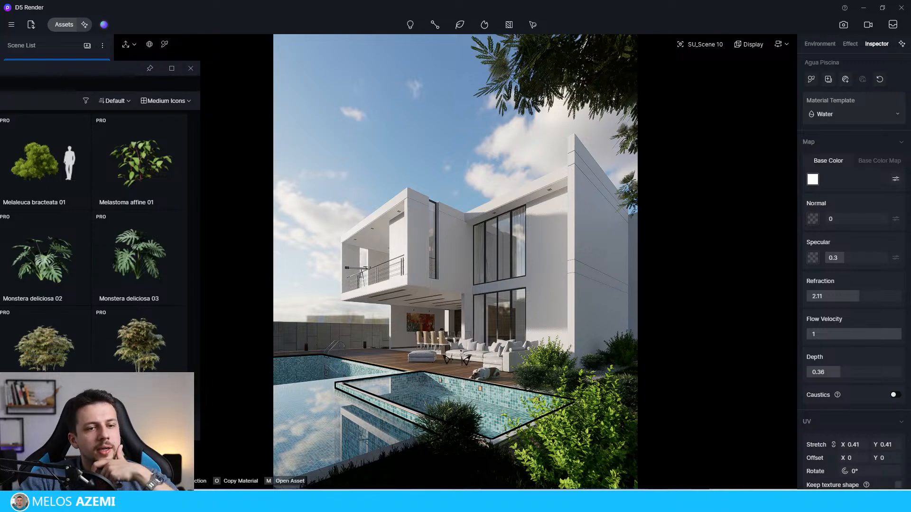
Step: Enable the scattering colour option for the pool water's base color and keep the Water template
{"action": "scroll", "coordinate": [870, 389], "scroll_direction": "down", "scroll_amount": 2}
{"action": "scroll", "coordinate": [887, 432], "scroll_direction": "up", "scroll_amount": 2}
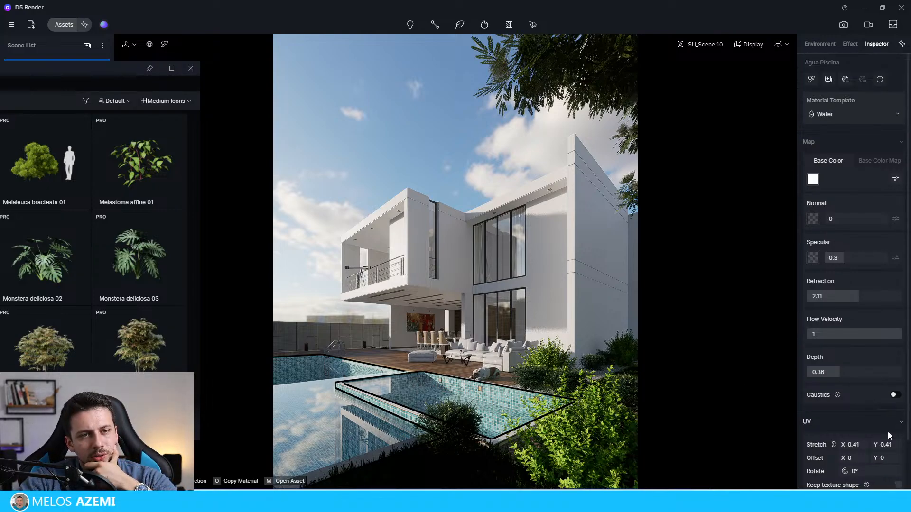
{"action": "left_click", "coordinate": [894, 179]}
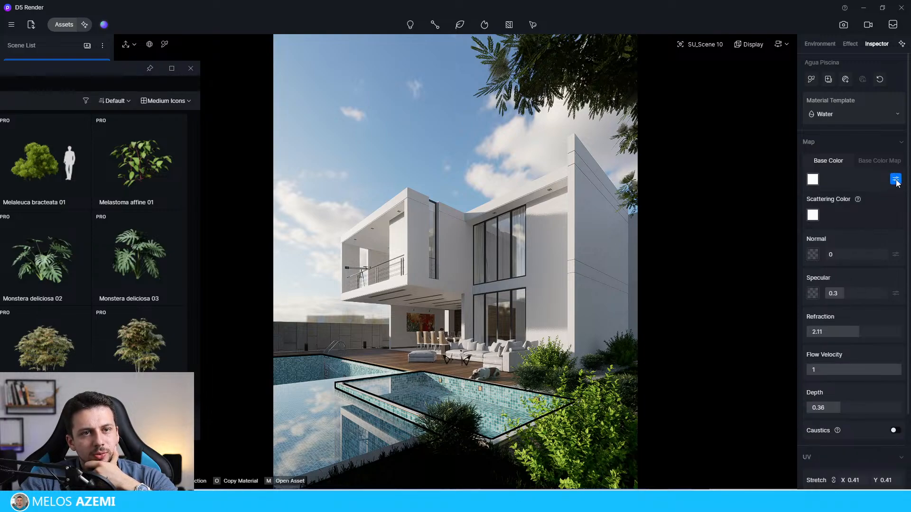
{"action": "scroll", "coordinate": [866, 230], "scroll_direction": "down", "scroll_amount": 3}
{"action": "scroll", "coordinate": [864, 204], "scroll_direction": "up", "scroll_amount": 3}
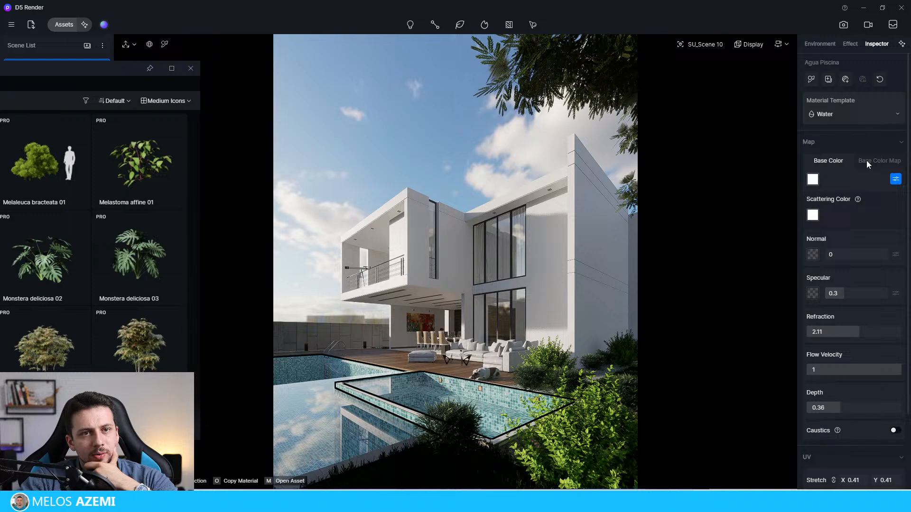
{"action": "left_click", "coordinate": [831, 117]}
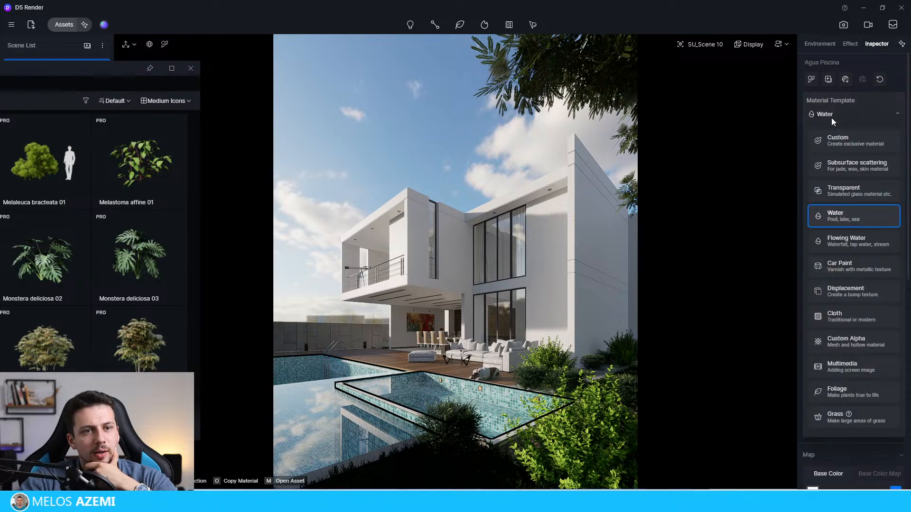
{"action": "left_click", "coordinate": [863, 114]}
Step: Set the pool water's refraction to 1.53, specular to 0.44 and flow velocity to 0
{"action": "left_click_drag", "start_coordinate": [858, 331], "coordinate": [902, 331]}
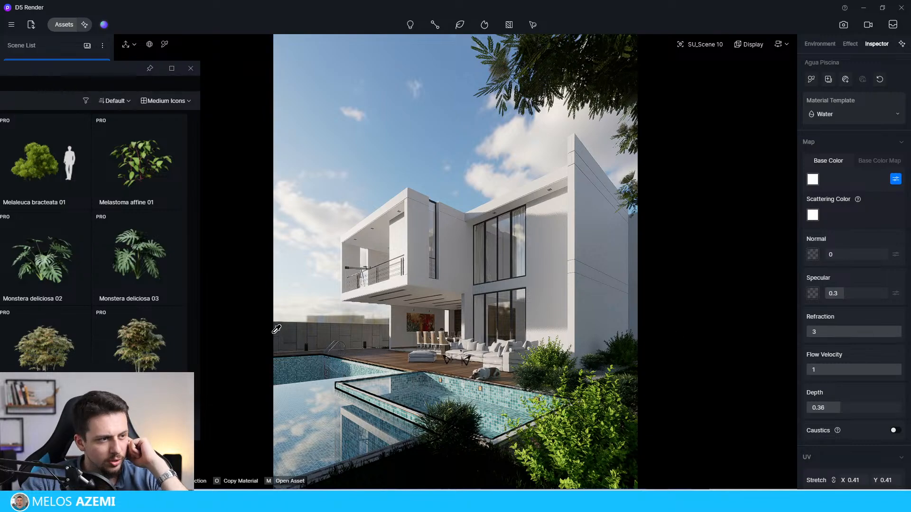
{"action": "left_click_drag", "start_coordinate": [890, 330], "coordinate": [830, 330]}
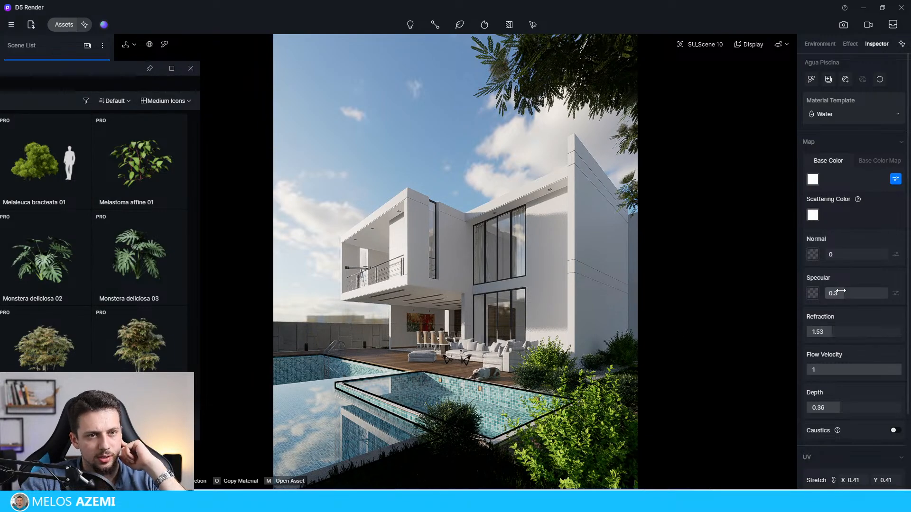
{"action": "left_click_drag", "start_coordinate": [842, 292], "coordinate": [852, 294]}
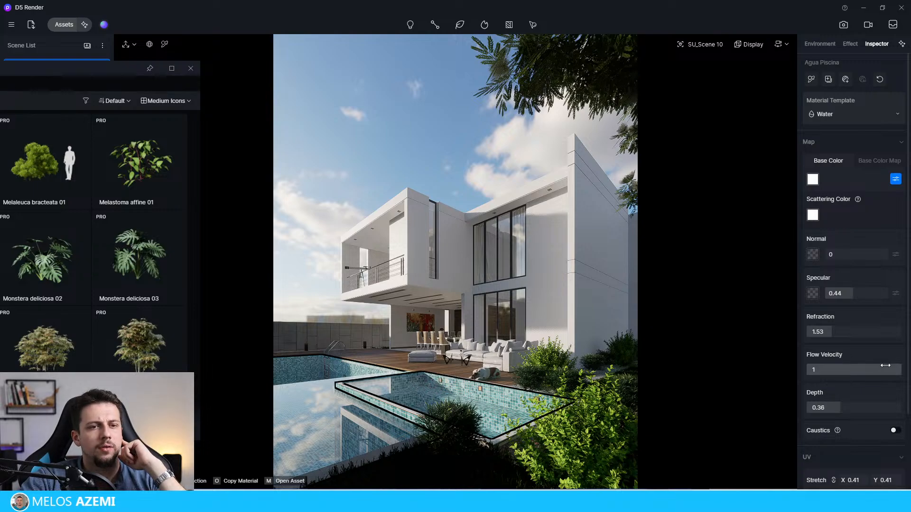
{"action": "left_click_drag", "start_coordinate": [896, 369], "coordinate": [781, 377]}
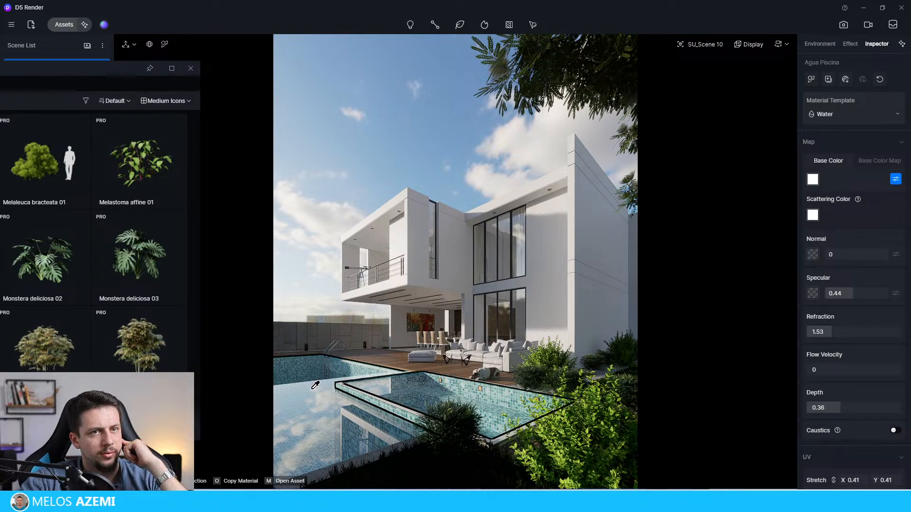
Step: Place a Ligustrum vulgare 06 shrub behind the pool, near the rear wall beside the terrace
{"action": "left_click_drag", "start_coordinate": [118, 69], "coordinate": [292, 68]}
{"action": "left_click", "coordinate": [116, 167]}
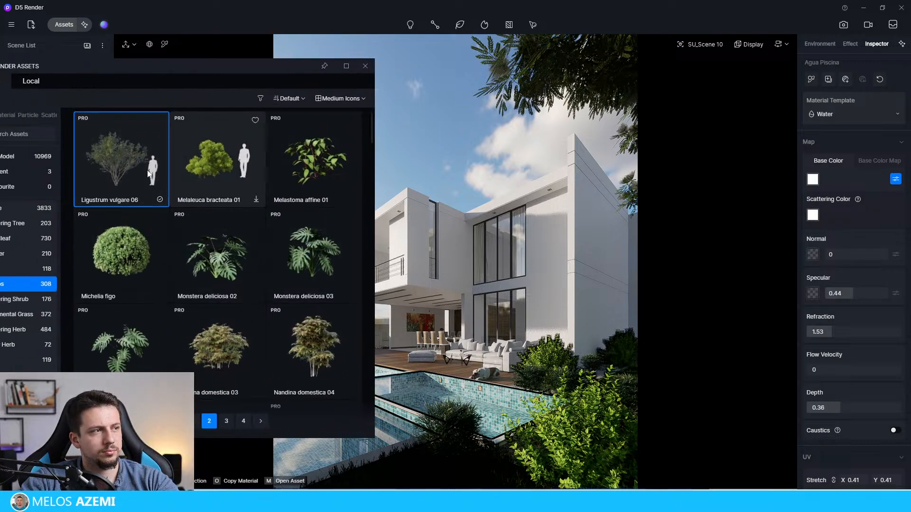
{"action": "left_click_drag", "start_coordinate": [149, 174], "coordinate": [545, 375]}
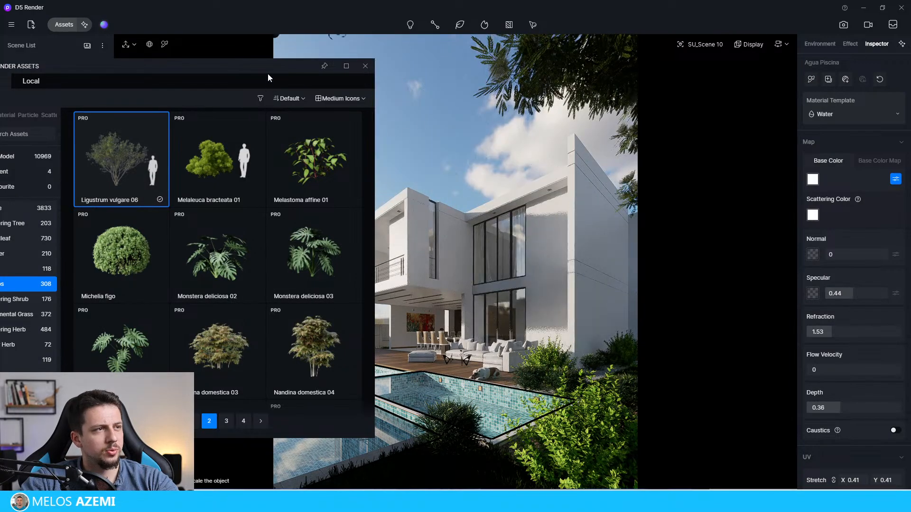
{"action": "left_click_drag", "start_coordinate": [272, 70], "coordinate": [639, 384]}
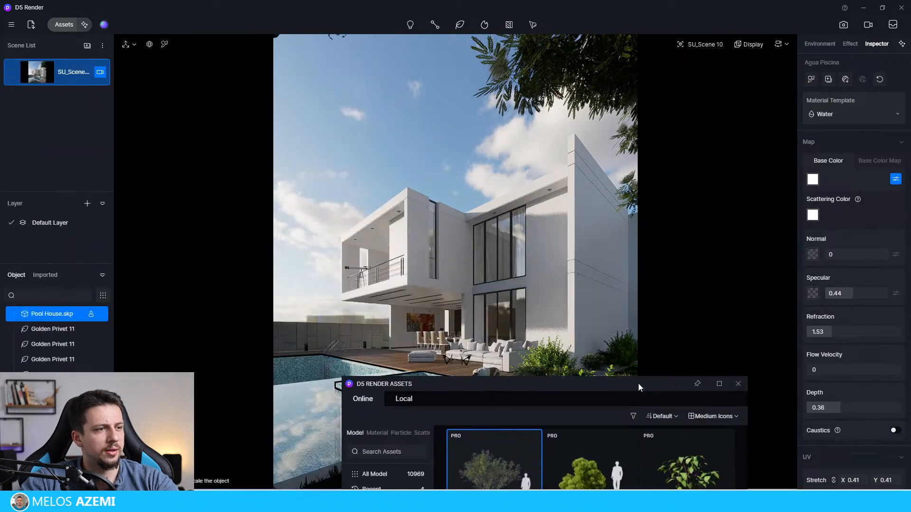
{"action": "left_click", "coordinate": [347, 349]}
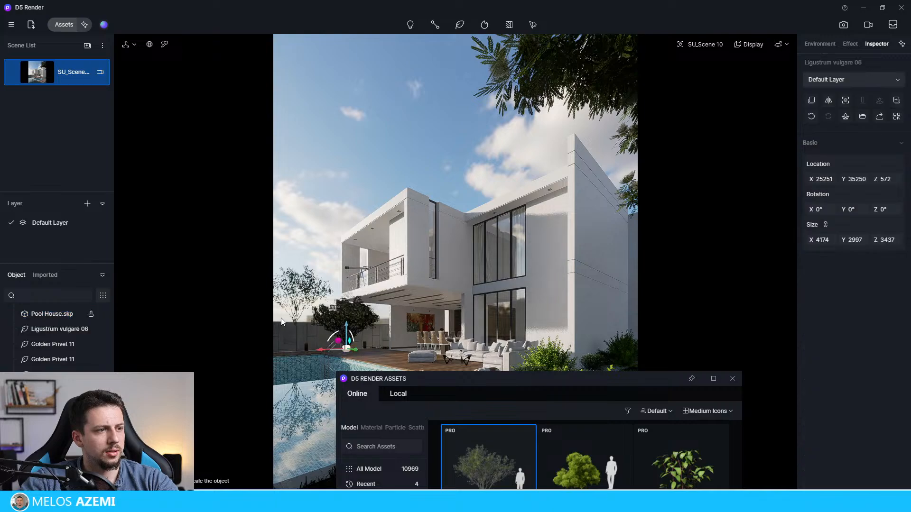
Step: Place another Ligustrum vulgare 06 shrub beside the house's tall side wall, at about X 23745, Y 18354, Z 547
{"action": "left_click", "coordinate": [630, 364]}
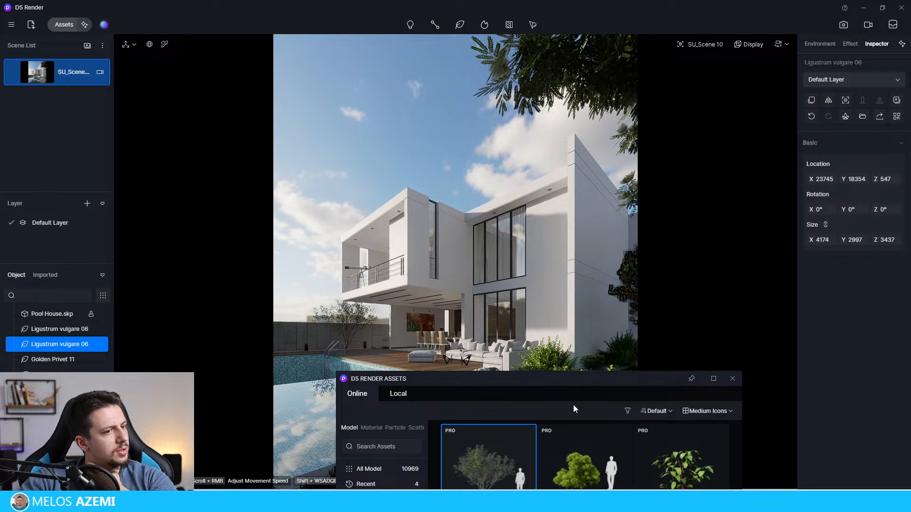
Step: Look through the second page of the shrub models for more background planting and open the third page
{"action": "left_click_drag", "start_coordinate": [540, 381], "coordinate": [466, 171]}
{"action": "scroll", "coordinate": [528, 354], "scroll_direction": "down", "scroll_amount": 5}
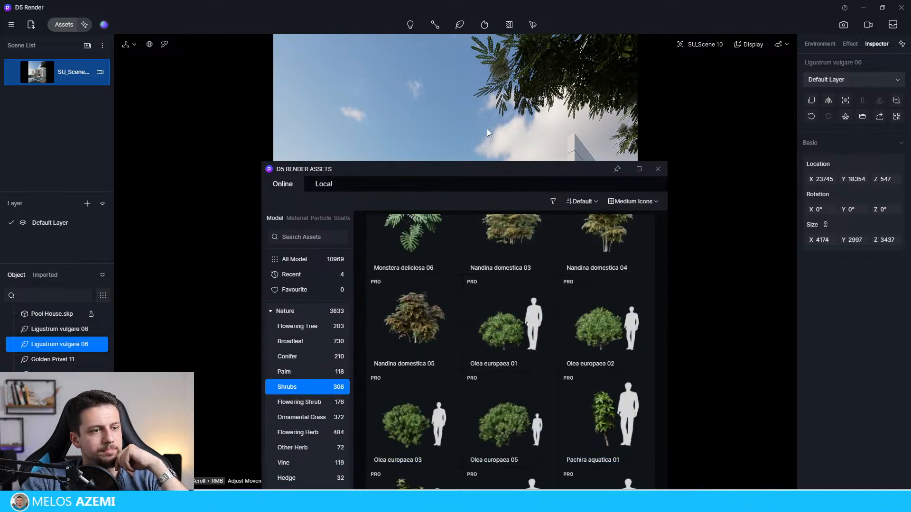
{"action": "left_click_drag", "start_coordinate": [498, 169], "coordinate": [447, 48]}
{"action": "scroll", "coordinate": [504, 268], "scroll_direction": "down", "scroll_amount": 3}
{"action": "scroll", "coordinate": [503, 269], "scroll_direction": "down", "scroll_amount": 10}
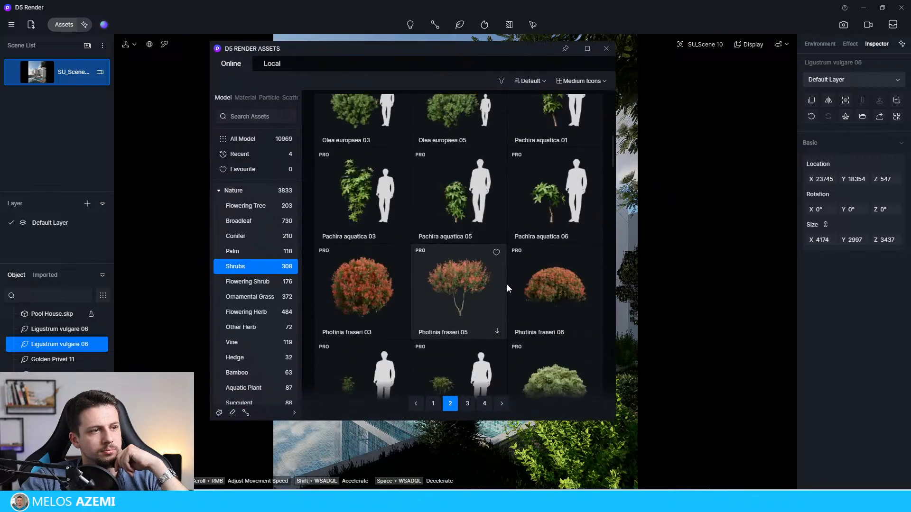
{"action": "scroll", "coordinate": [503, 312], "scroll_direction": "down", "scroll_amount": 10}
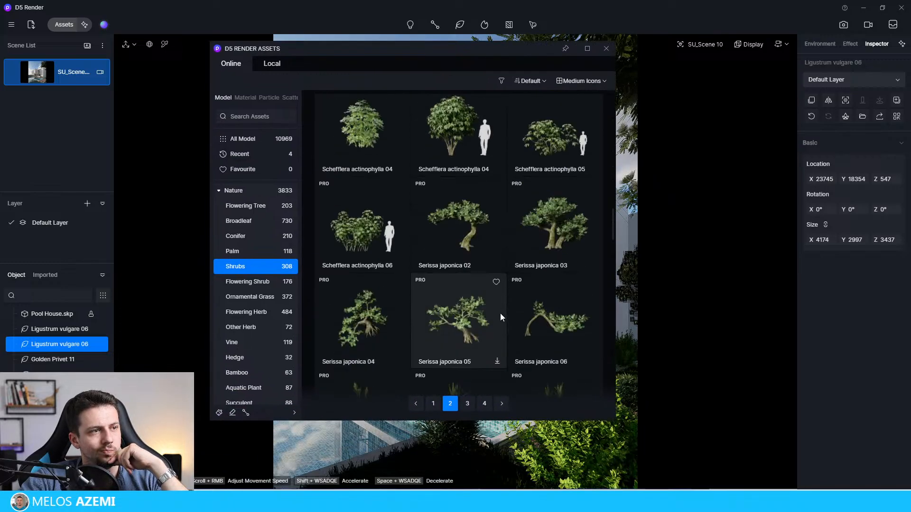
{"action": "scroll", "coordinate": [500, 315], "scroll_direction": "down", "scroll_amount": 12}
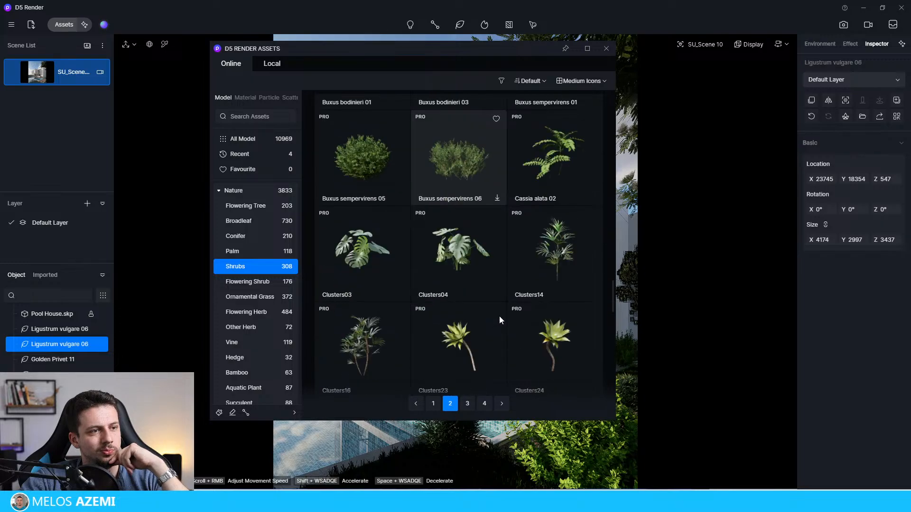
{"action": "scroll", "coordinate": [486, 338], "scroll_direction": "down", "scroll_amount": 5}
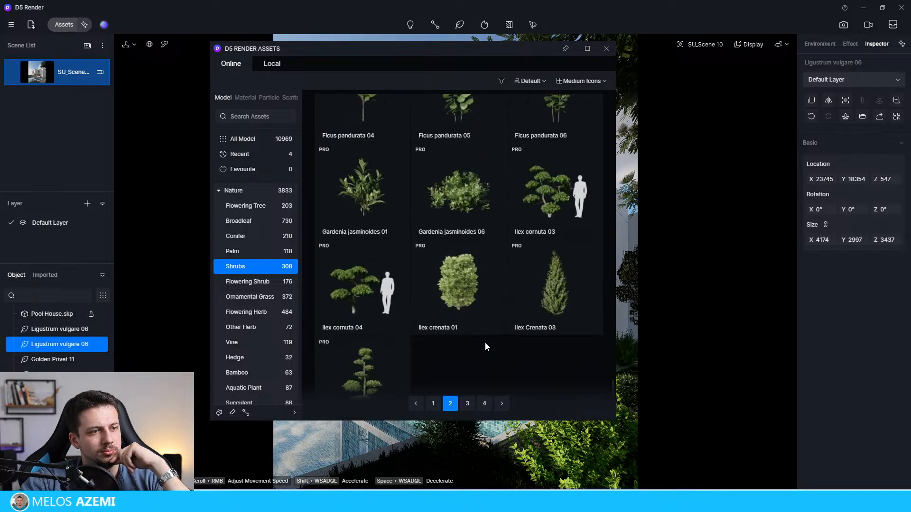
{"action": "scroll", "coordinate": [485, 343], "scroll_direction": "down", "scroll_amount": 5}
{"action": "left_click", "coordinate": [469, 404]}
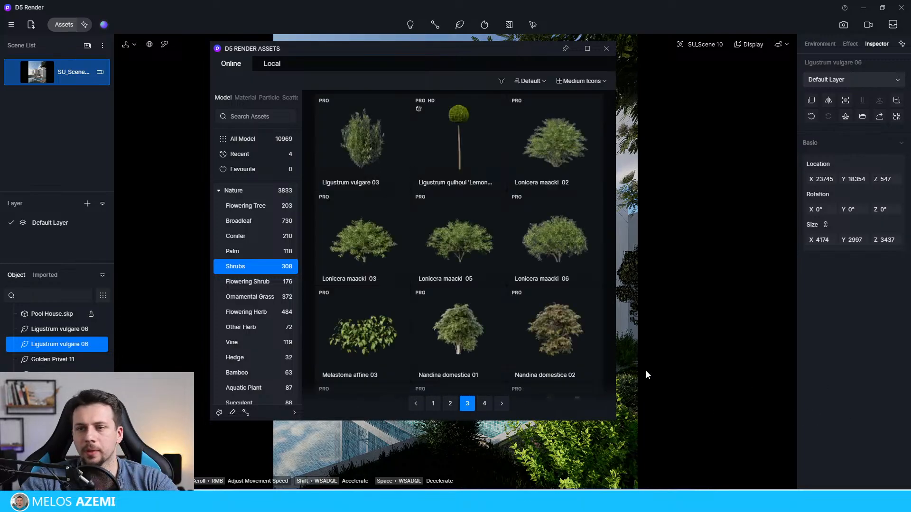
Step: Download the Ficus benjamina 05 model from the third page of shrubs
{"action": "left_click_drag", "start_coordinate": [527, 49], "coordinate": [447, 37]}
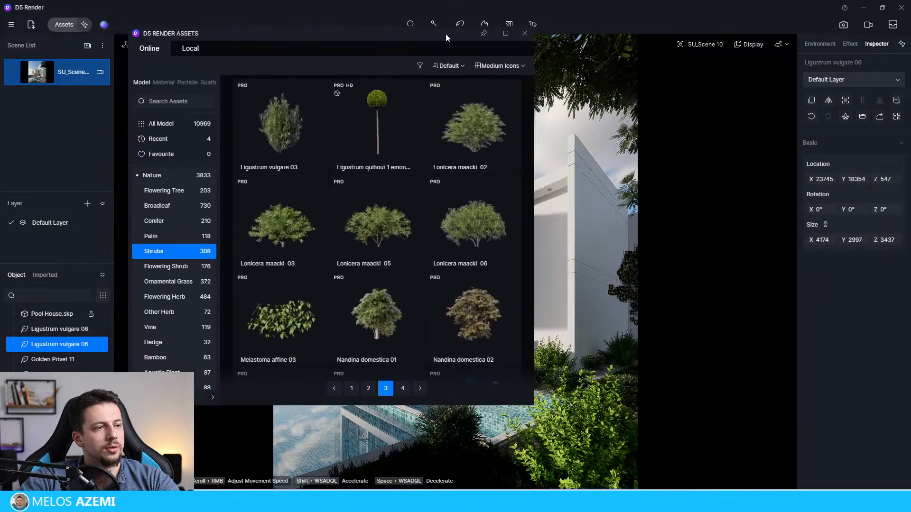
{"action": "scroll", "coordinate": [469, 248], "scroll_direction": "down", "scroll_amount": 8}
{"action": "scroll", "coordinate": [505, 255], "scroll_direction": "down", "scroll_amount": 5}
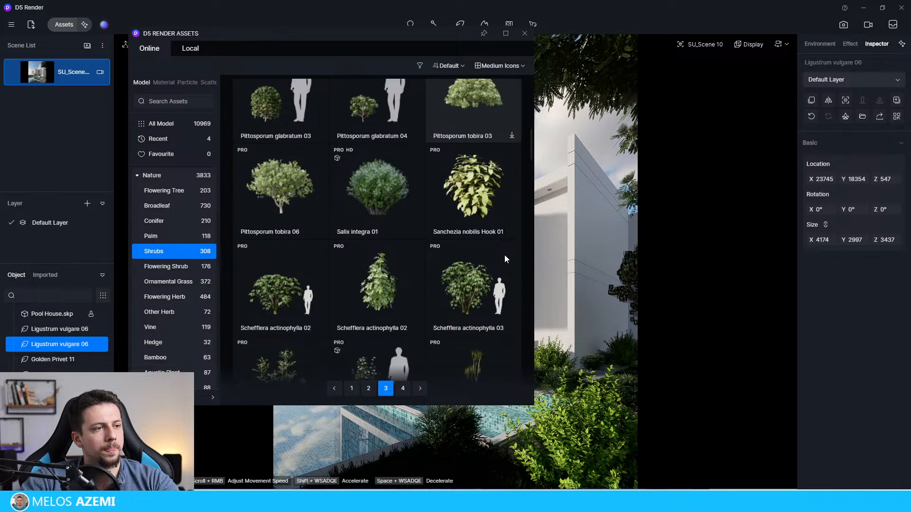
{"action": "scroll", "coordinate": [502, 263], "scroll_direction": "down", "scroll_amount": 9}
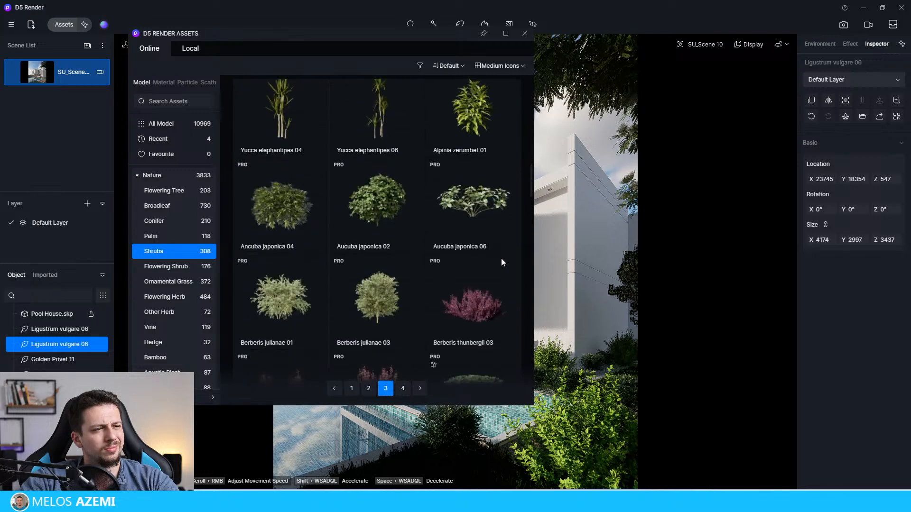
{"action": "scroll", "coordinate": [501, 260], "scroll_direction": "down", "scroll_amount": 7}
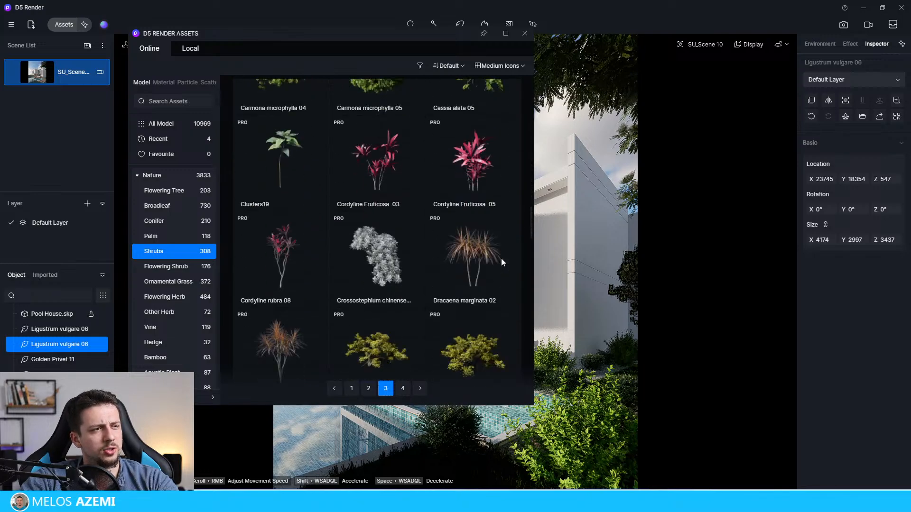
{"action": "scroll", "coordinate": [501, 260], "scroll_direction": "down", "scroll_amount": 1}
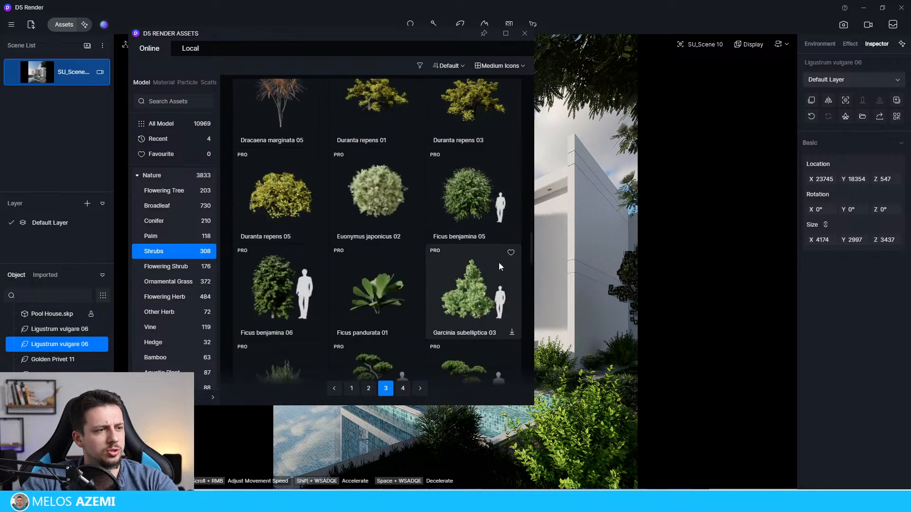
{"action": "left_click", "coordinate": [511, 238]}
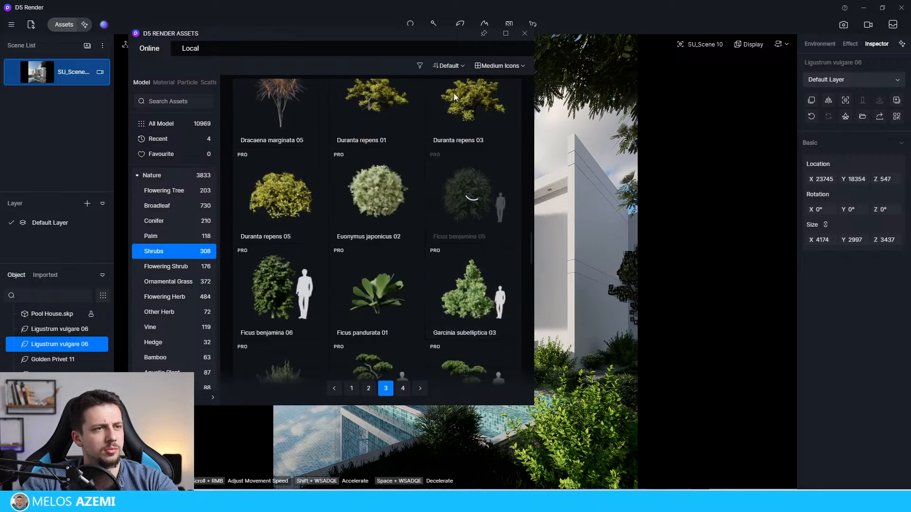
Step: Move the asset library away from the pool's rear wall and look through more shrubs on the third page
{"action": "left_click_drag", "start_coordinate": [384, 39], "coordinate": [708, 22]}
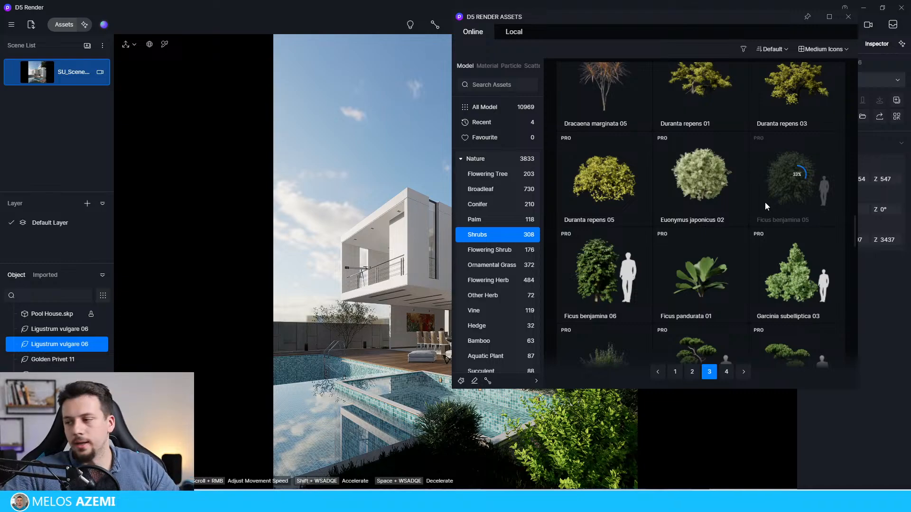
{"action": "scroll", "coordinate": [756, 274], "scroll_direction": "down", "scroll_amount": 10}
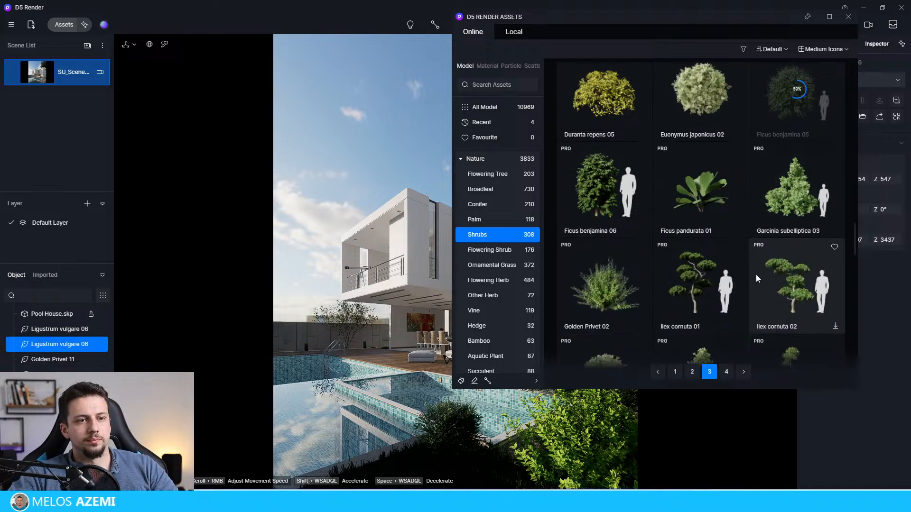
{"action": "scroll", "coordinate": [721, 298], "scroll_direction": "down", "scroll_amount": 7}
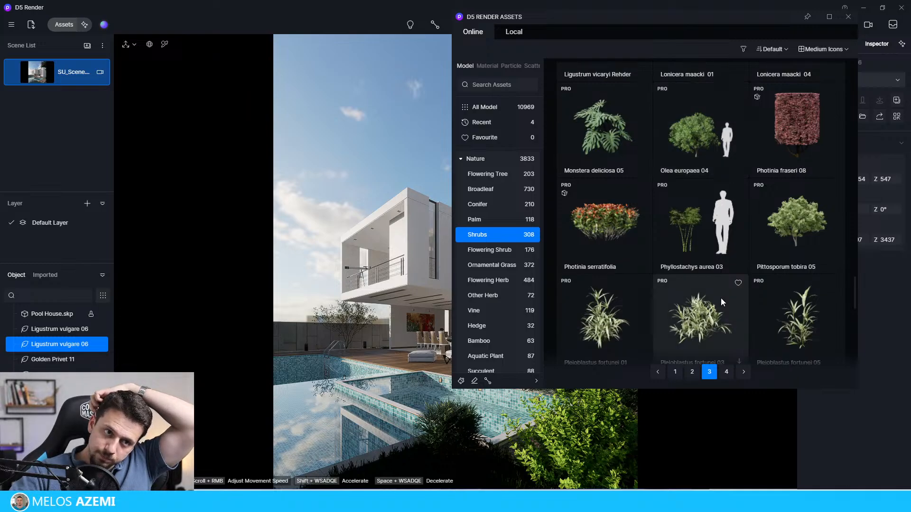
{"action": "scroll", "coordinate": [740, 289], "scroll_direction": "down", "scroll_amount": 5}
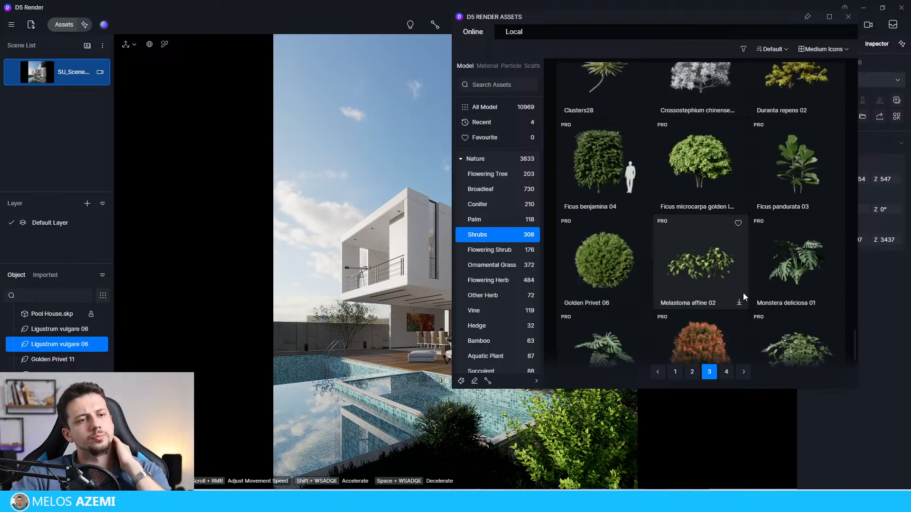
{"action": "scroll", "coordinate": [768, 285], "scroll_direction": "up", "scroll_amount": 12}
{"action": "scroll", "coordinate": [801, 273], "scroll_direction": "up", "scroll_amount": 12}
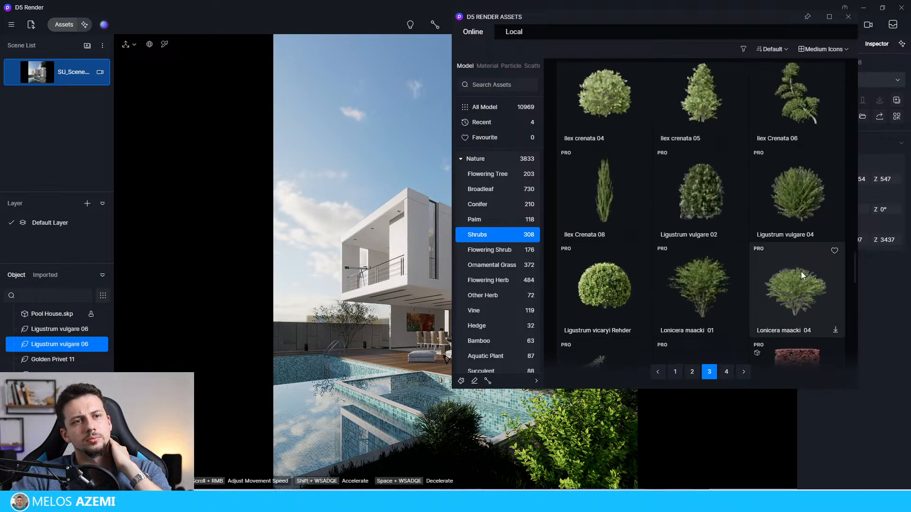
{"action": "scroll", "coordinate": [802, 261], "scroll_direction": "up", "scroll_amount": 1}
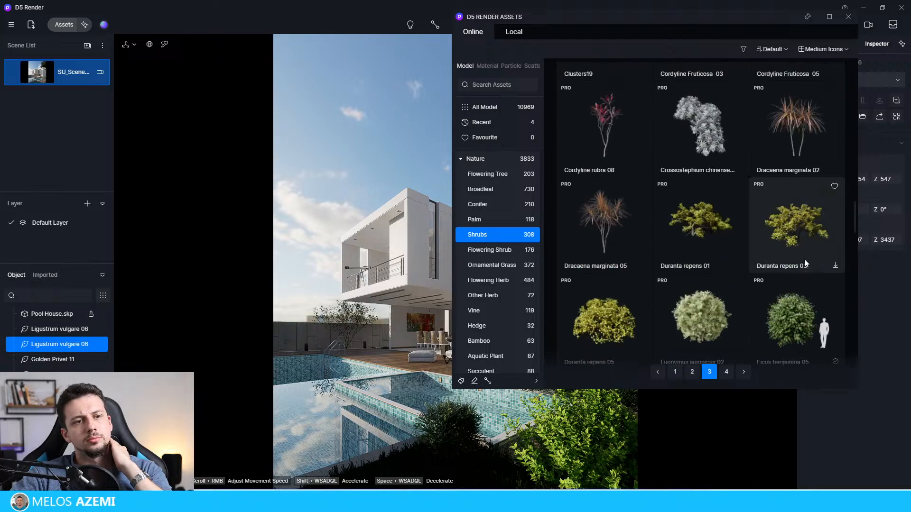
Step: Place a Ficus benjamina 05 near the rear wall behind the pool at about X 25654, Y 41141, Z 573, and close the asset library
{"action": "left_click", "coordinate": [793, 326]}
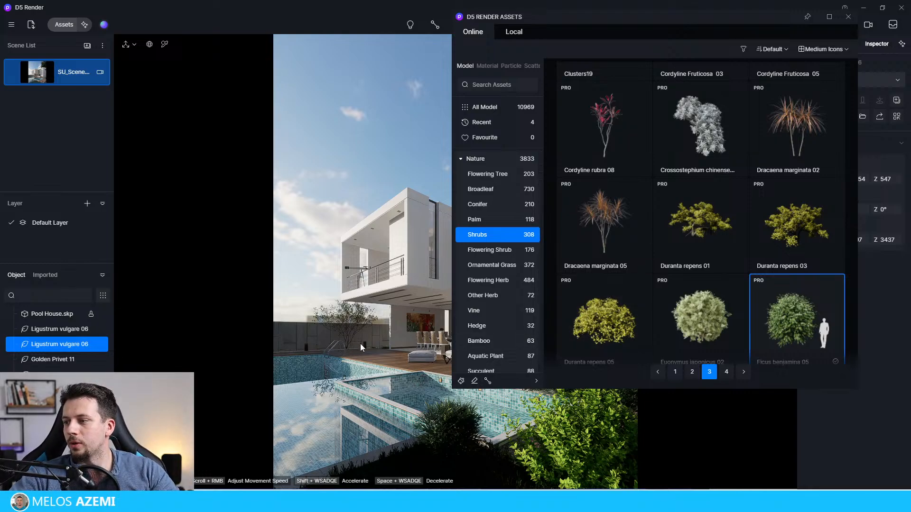
{"action": "left_click", "coordinate": [317, 346]}
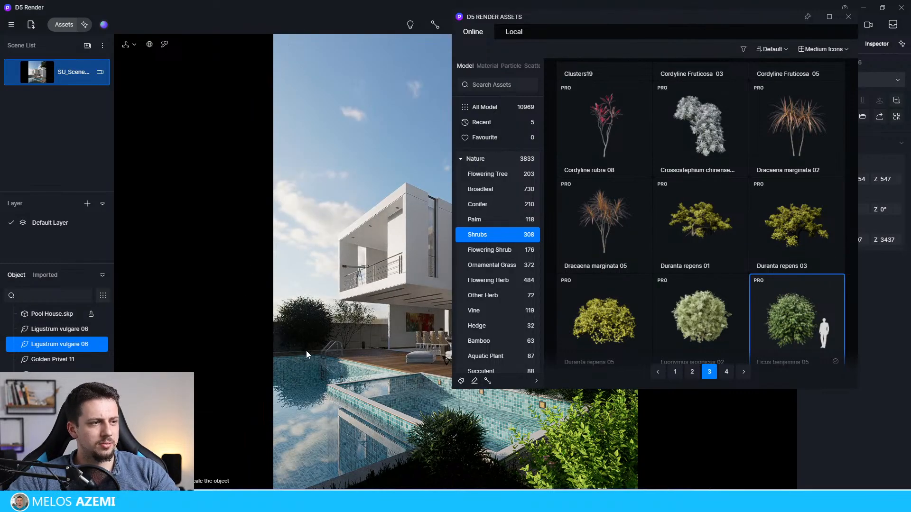
{"action": "left_click", "coordinate": [306, 351]}
{"action": "left_click_drag", "start_coordinate": [311, 353], "coordinate": [296, 346]}
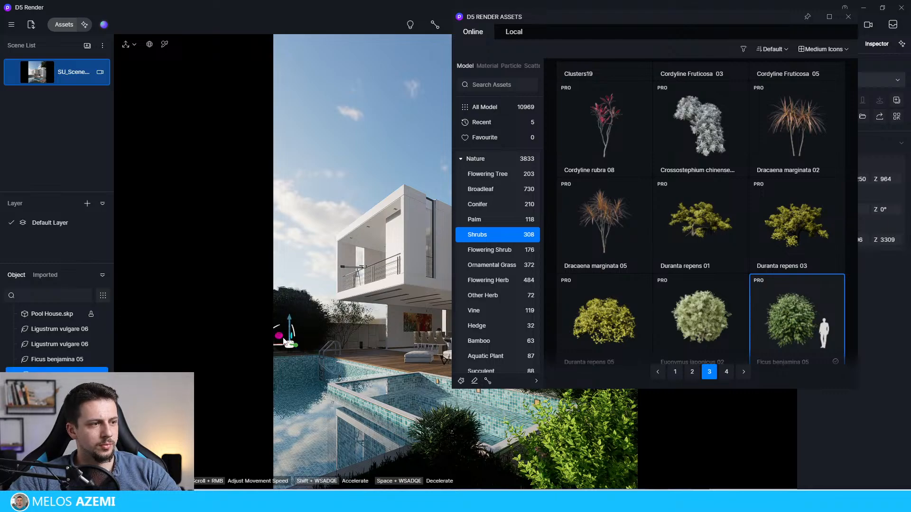
{"action": "left_click", "coordinate": [305, 331]}
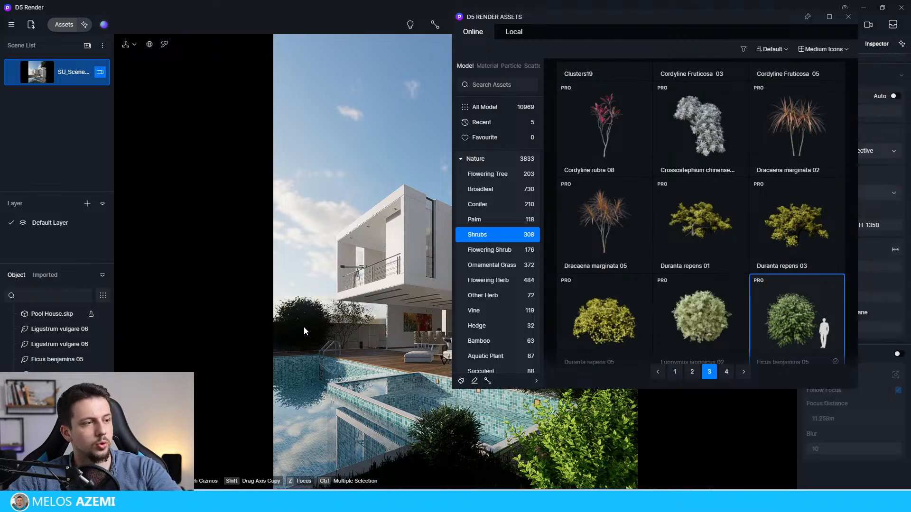
{"action": "left_click", "coordinate": [309, 352]}
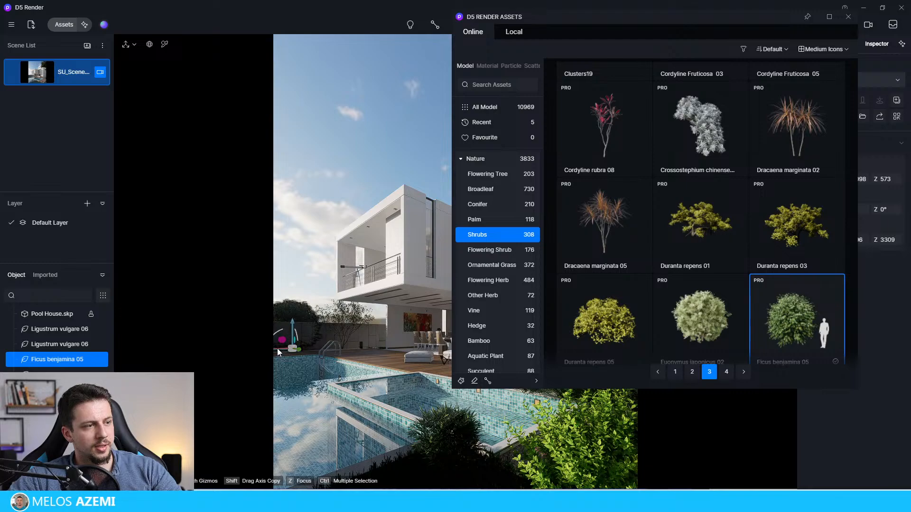
{"action": "left_click_drag", "start_coordinate": [278, 350], "coordinate": [310, 347]}
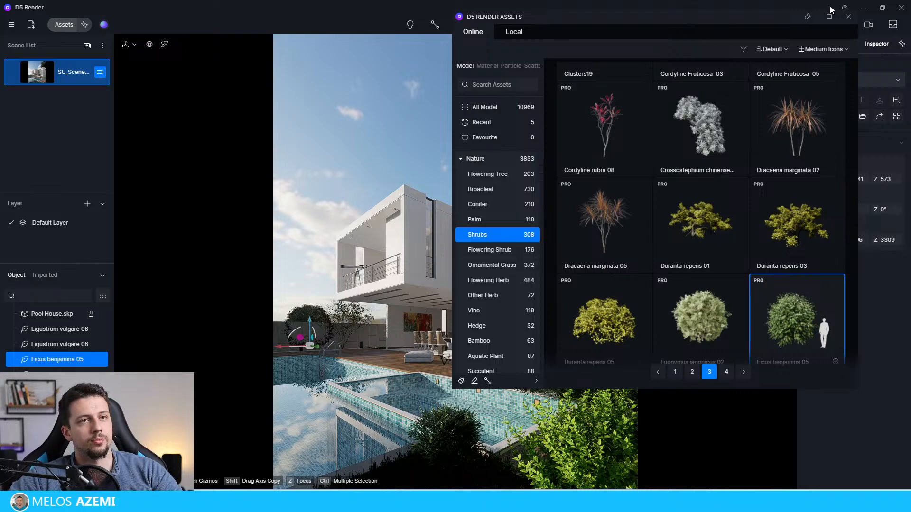
{"action": "left_click_drag", "start_coordinate": [805, 21], "coordinate": [612, 46]}
{"action": "left_click", "coordinate": [692, 41]}
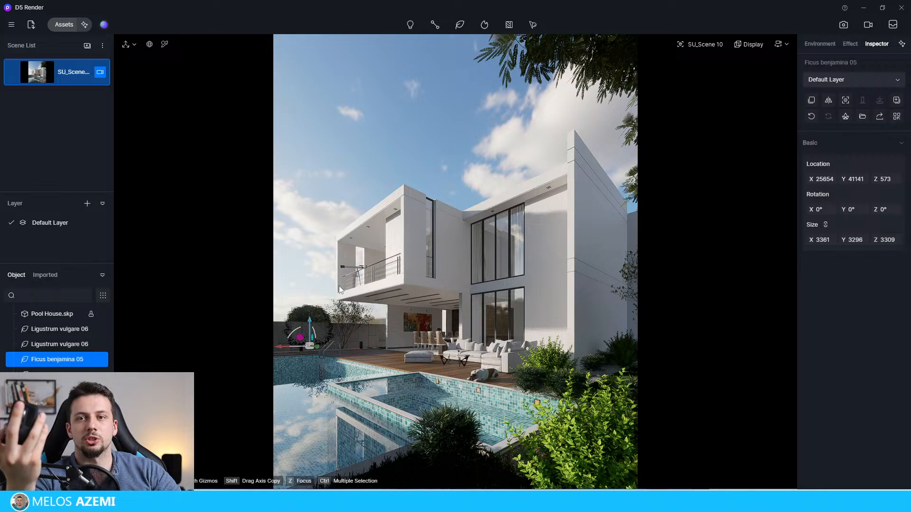
Step: Examine the scene from far away across the field and up close at the terrace and dining area
{"action": "scroll", "coordinate": [339, 285], "scroll_direction": "down", "scroll_amount": 8}
{"action": "scroll", "coordinate": [339, 286], "scroll_direction": "down", "scroll_amount": 5}
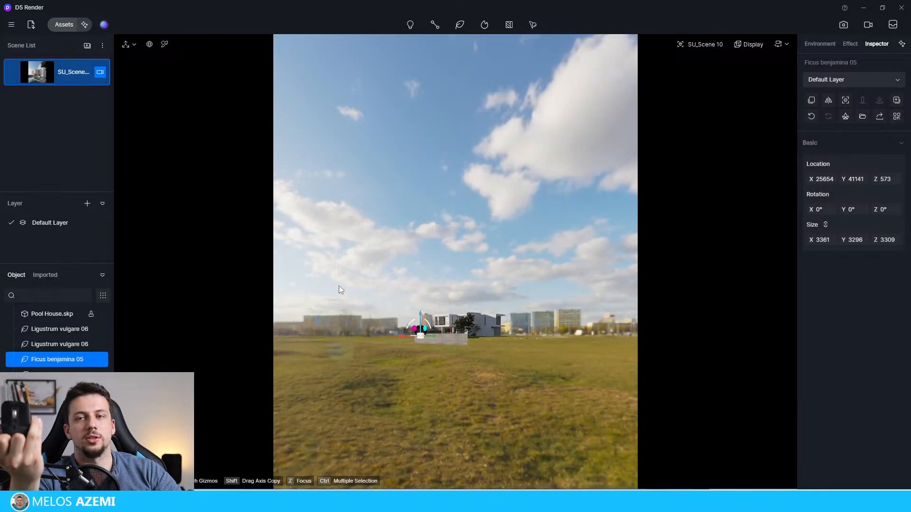
{"action": "scroll", "coordinate": [338, 290], "scroll_direction": "down", "scroll_amount": 3}
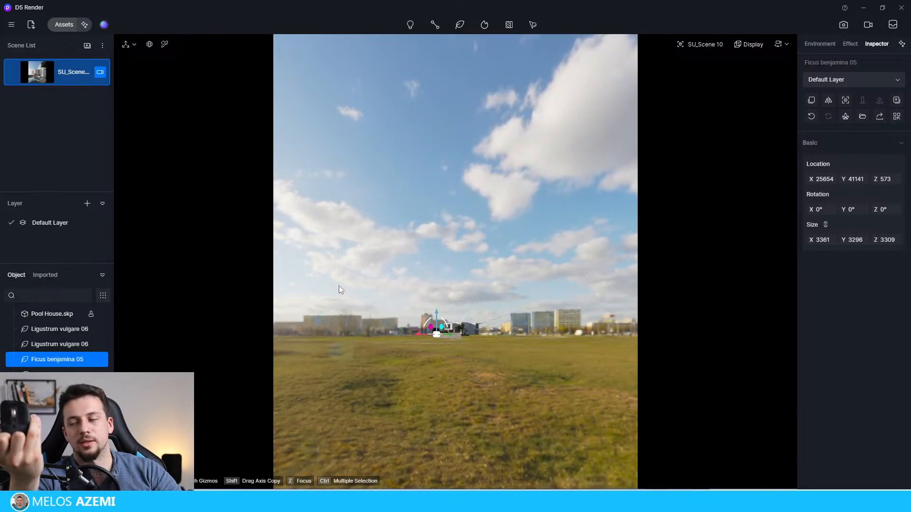
{"action": "scroll", "coordinate": [339, 286], "scroll_direction": "down", "scroll_amount": 3}
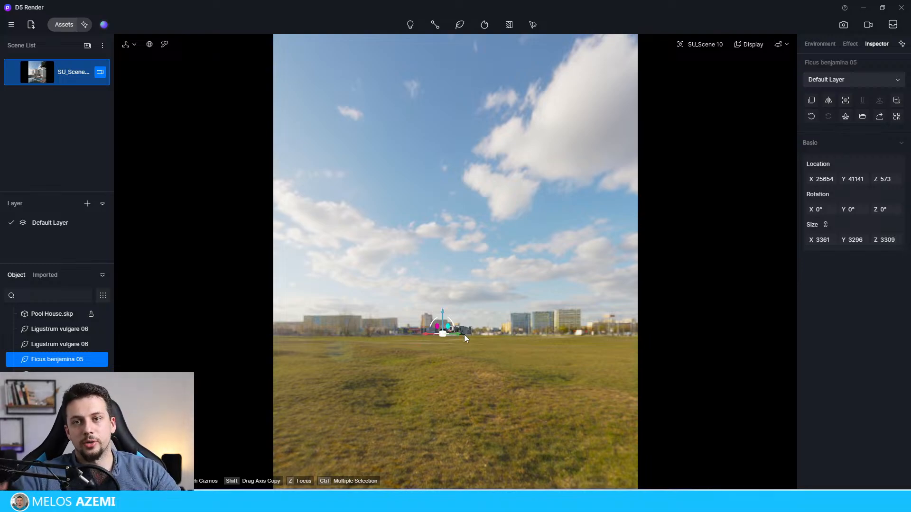
{"action": "scroll", "coordinate": [464, 335], "scroll_direction": "up", "scroll_amount": 4}
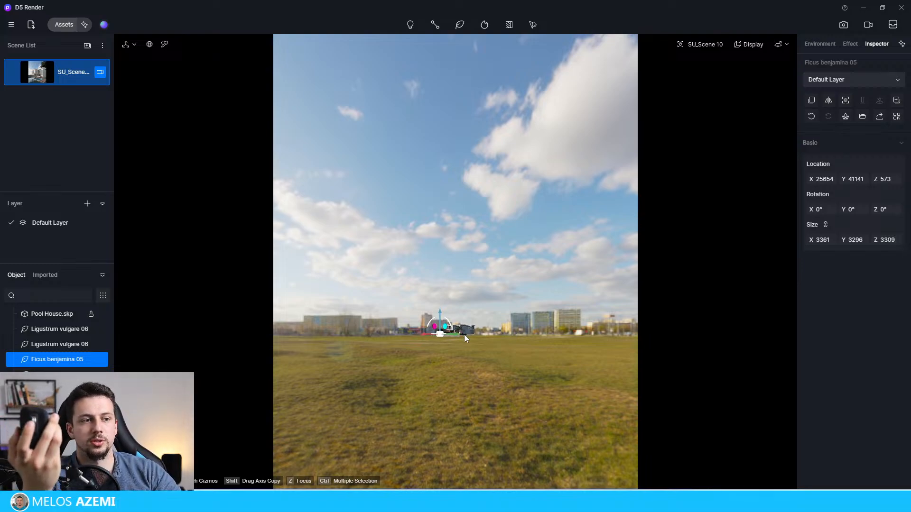
{"action": "scroll", "coordinate": [465, 334], "scroll_direction": "up", "scroll_amount": 4}
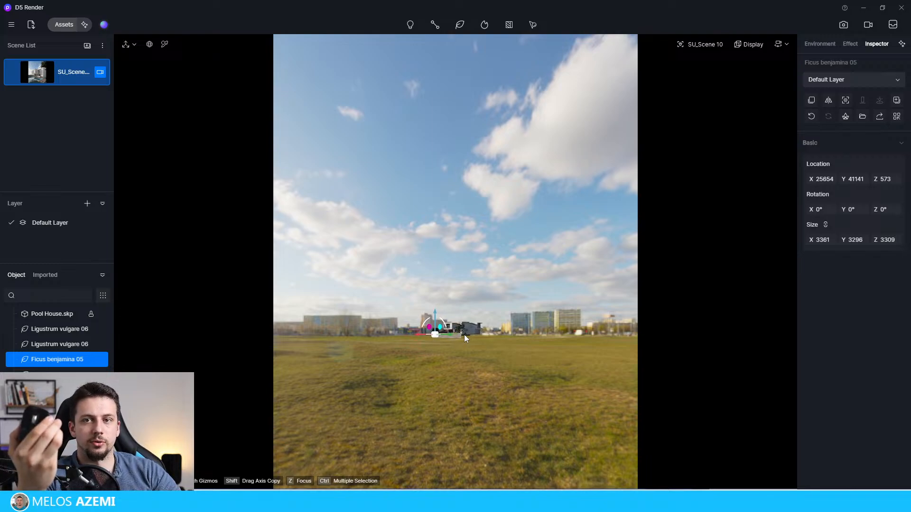
{"action": "scroll", "coordinate": [464, 335], "scroll_direction": "up", "scroll_amount": 5}
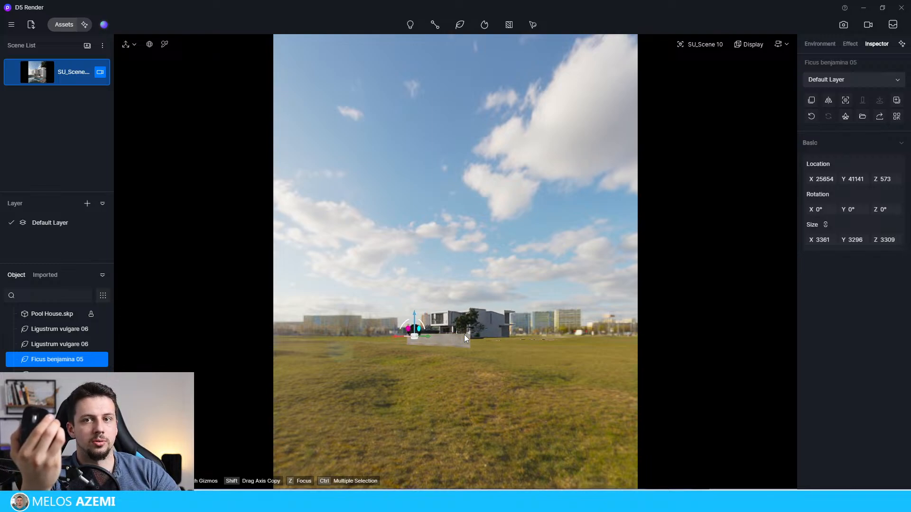
{"action": "scroll", "coordinate": [464, 334], "scroll_direction": "up", "scroll_amount": 10}
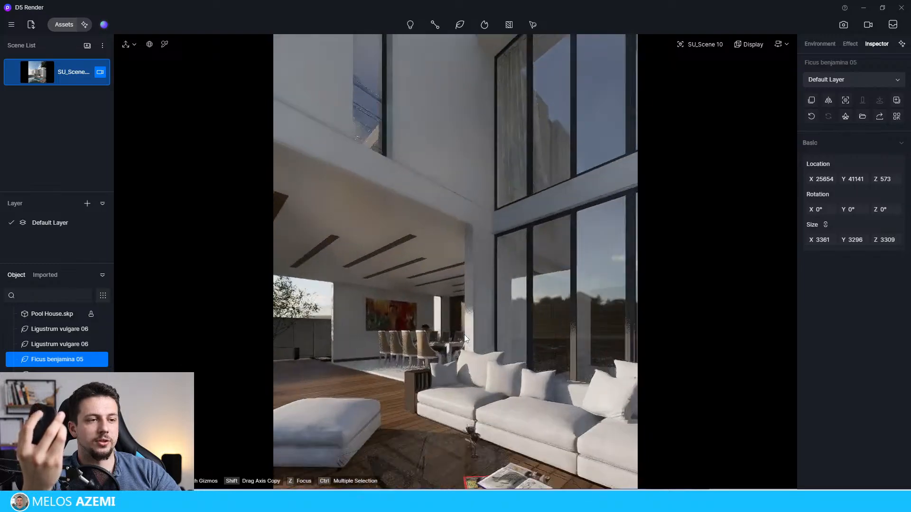
{"action": "scroll", "coordinate": [464, 334], "scroll_direction": "up", "scroll_amount": 6}
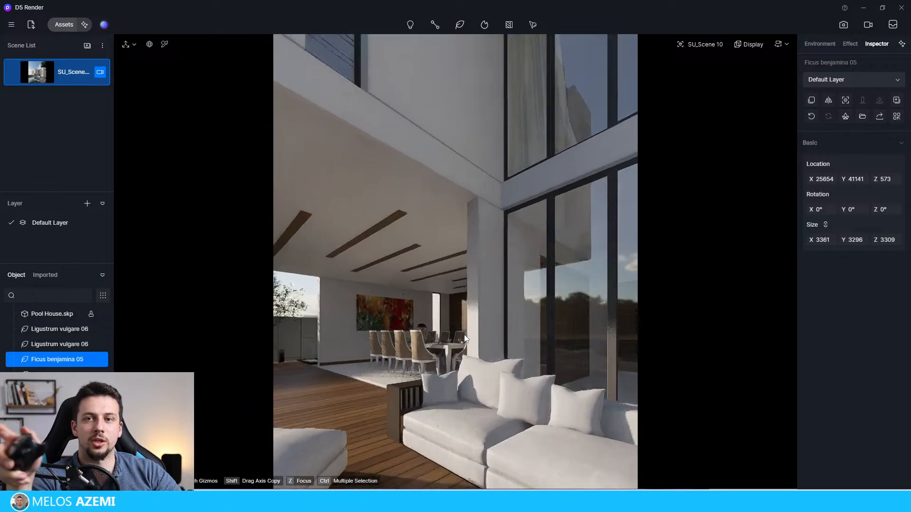
{"action": "scroll", "coordinate": [464, 334], "scroll_direction": "up", "scroll_amount": 1}
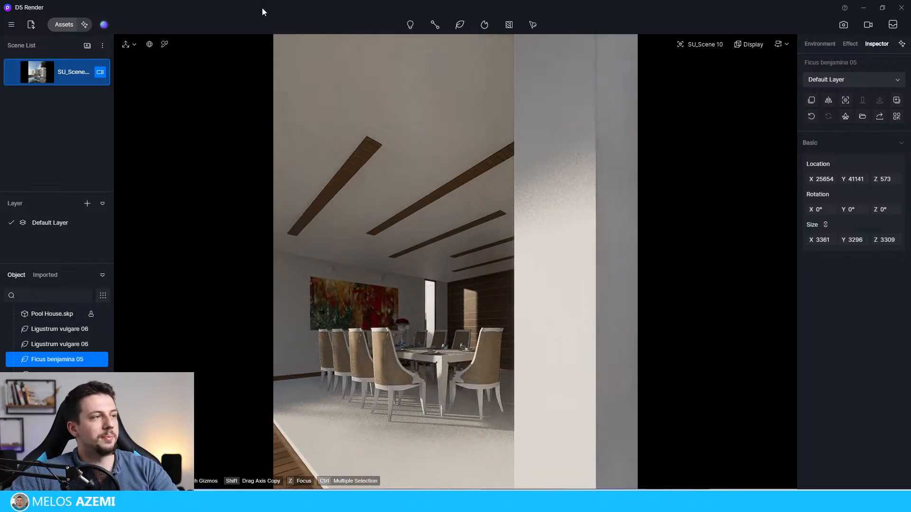
Step: Return to the saved scene view and enlarge the Ficus benjamina 05 to about X 4201, Y 4119, Z 4136
{"action": "mouse_move", "coordinate": [60, 79]}
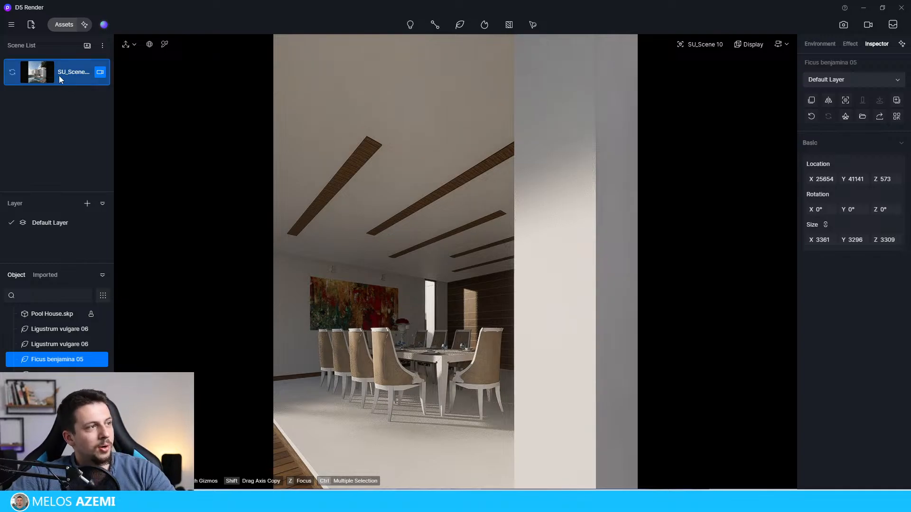
{"action": "left_click", "coordinate": [59, 76]}
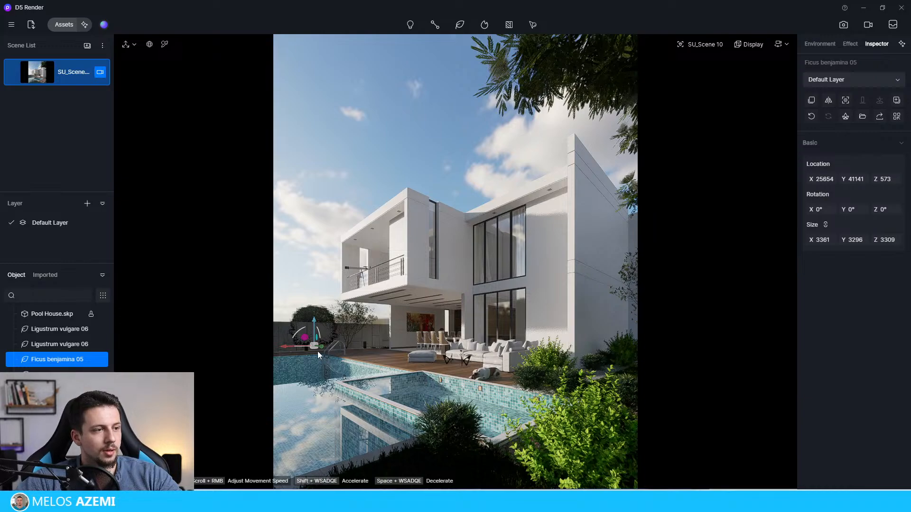
{"action": "left_click_drag", "start_coordinate": [825, 239], "coordinate": [868, 240]}
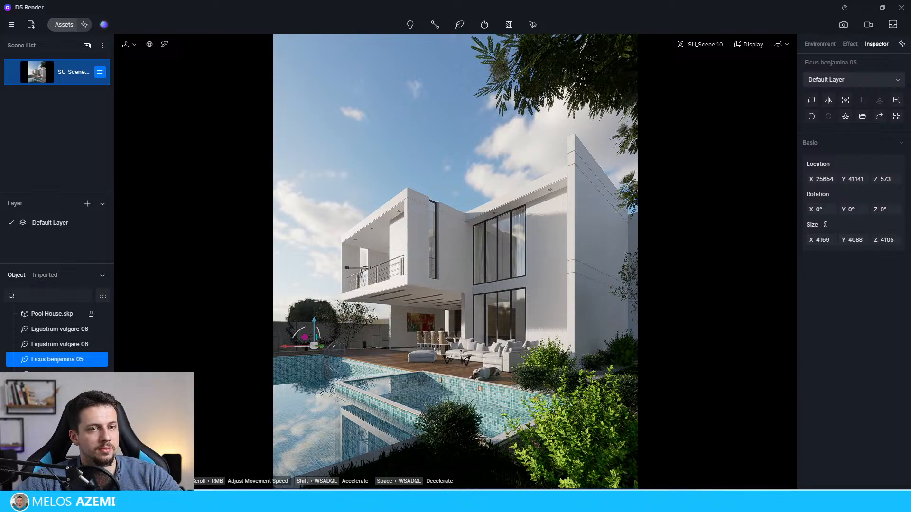
Step: Move the Ficus benjamina 05 to about X 23799, Y 45776 and save the project
{"action": "left_click_drag", "start_coordinate": [831, 178], "coordinate": [583, 260]}
{"action": "left_click_drag", "start_coordinate": [841, 178], "coordinate": [883, 179]}
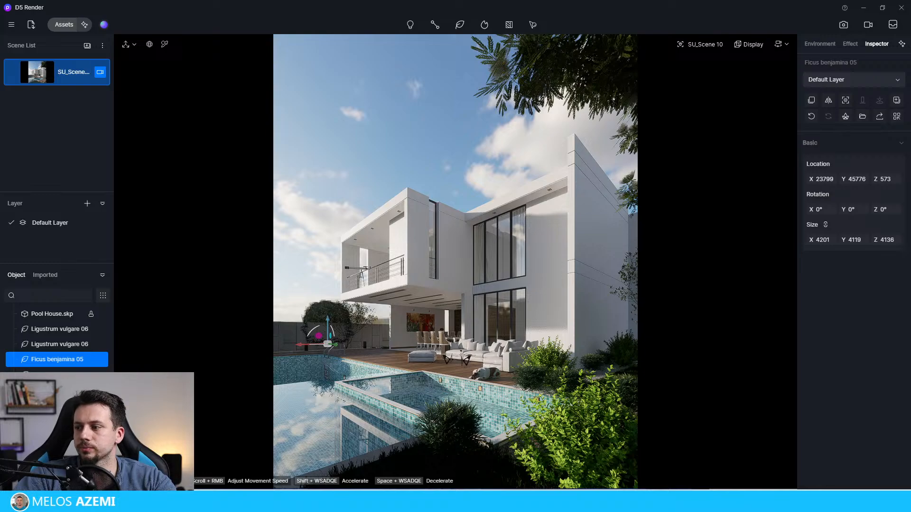
{"action": "key", "text": "ctrl+s"}
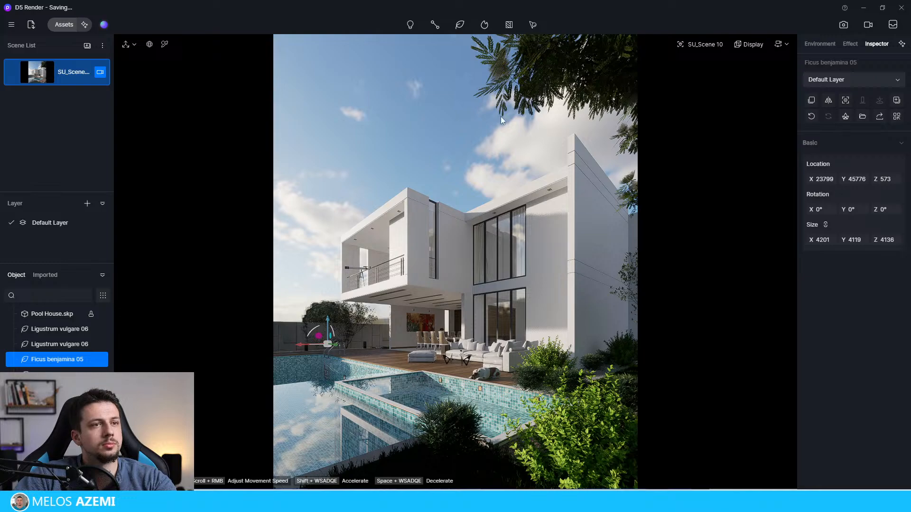
Step: Move the Ficus benjamina 05 behind the pool's rear wall to about Y 52871, Z 1429 and rotate it to about Z 158°
{"action": "left_click", "coordinate": [344, 148]}
{"action": "left_click", "coordinate": [312, 314]}
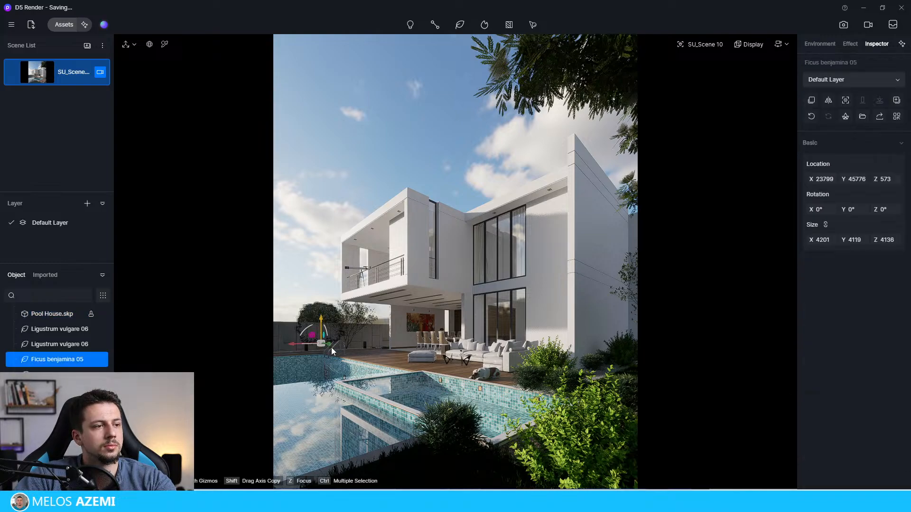
{"action": "mouse_move", "coordinate": [332, 349]}
{"action": "left_mouse_down"}
{"action": "mouse_move", "coordinate": [304, 319]}
{"action": "mouse_move", "coordinate": [329, 337]}
{"action": "left_mouse_up"}
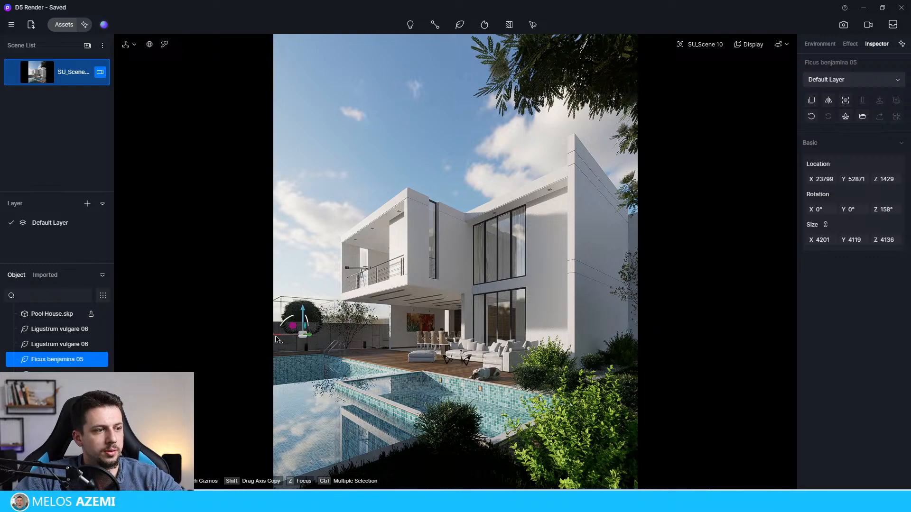
{"action": "left_click", "coordinate": [326, 332]}
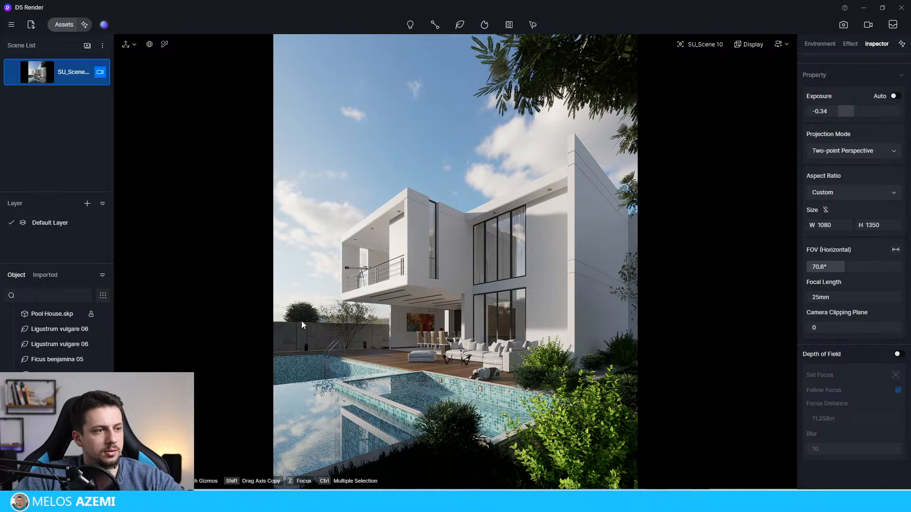
Step: Push the Ficus benjamina 05 farther behind the rear wall, to about X 17933, Y 64050
{"action": "left_click", "coordinate": [295, 332]}
{"action": "left_click", "coordinate": [300, 334]}
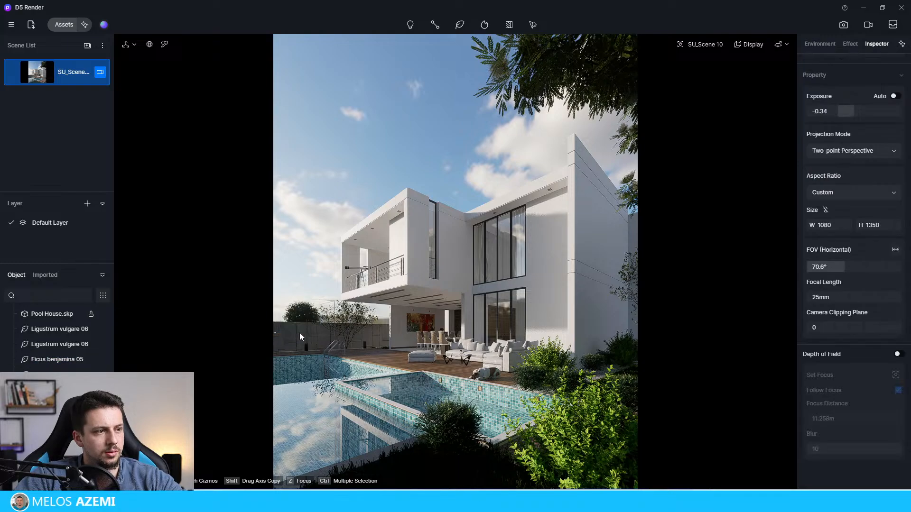
{"action": "left_click", "coordinate": [298, 312]}
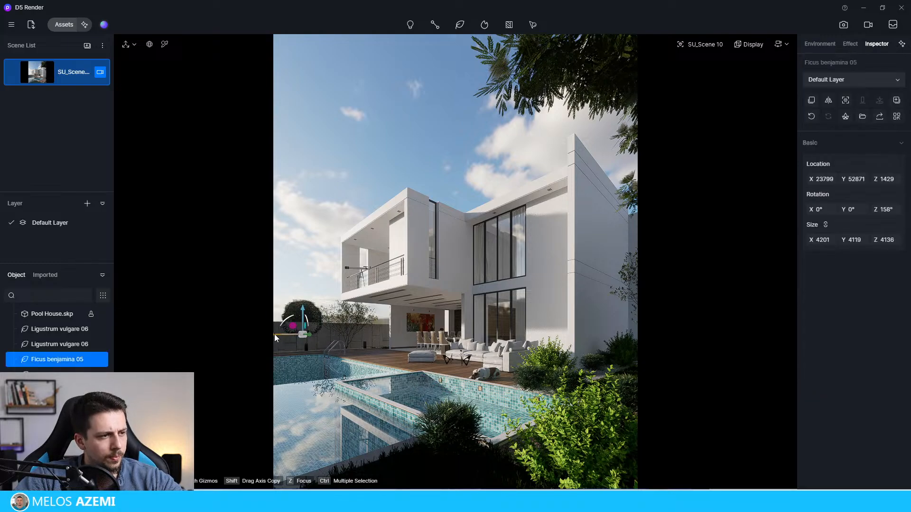
{"action": "left_click", "coordinate": [276, 335]}
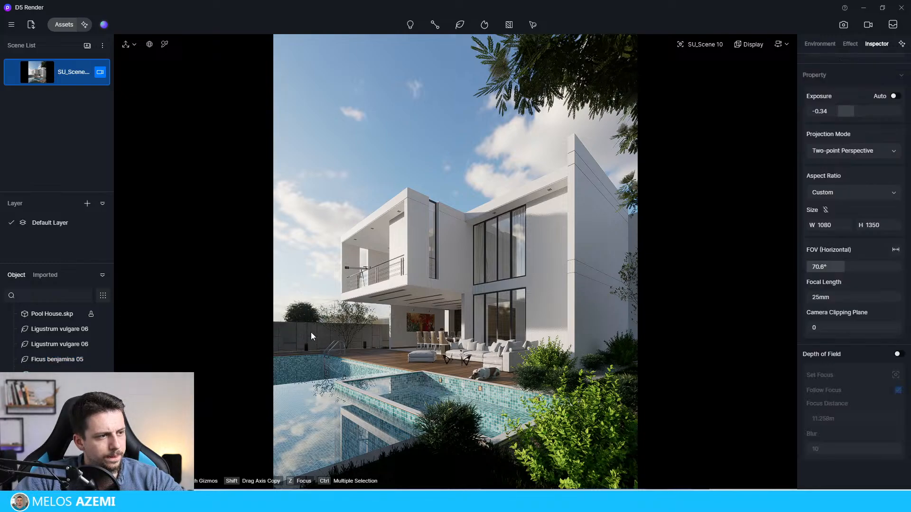
{"action": "left_click", "coordinate": [309, 316]}
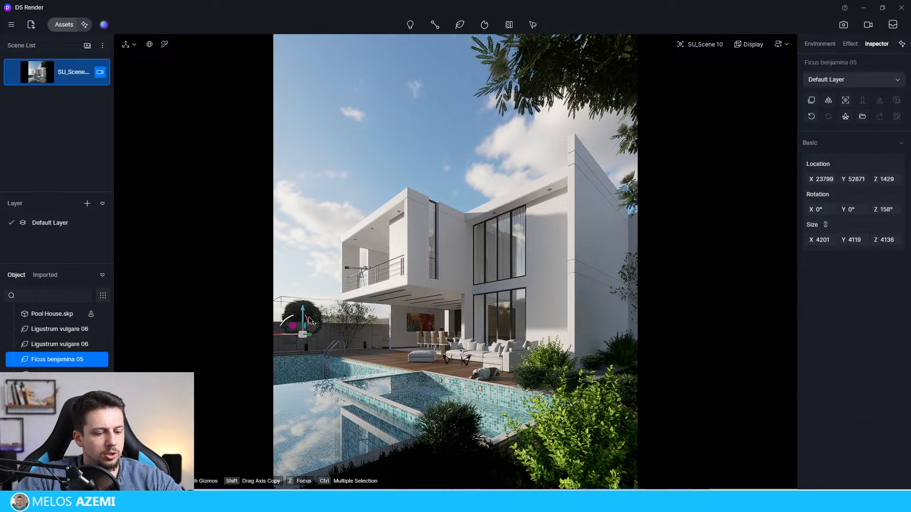
{"action": "left_click", "coordinate": [301, 332]}
{"action": "left_click", "coordinate": [300, 316]}
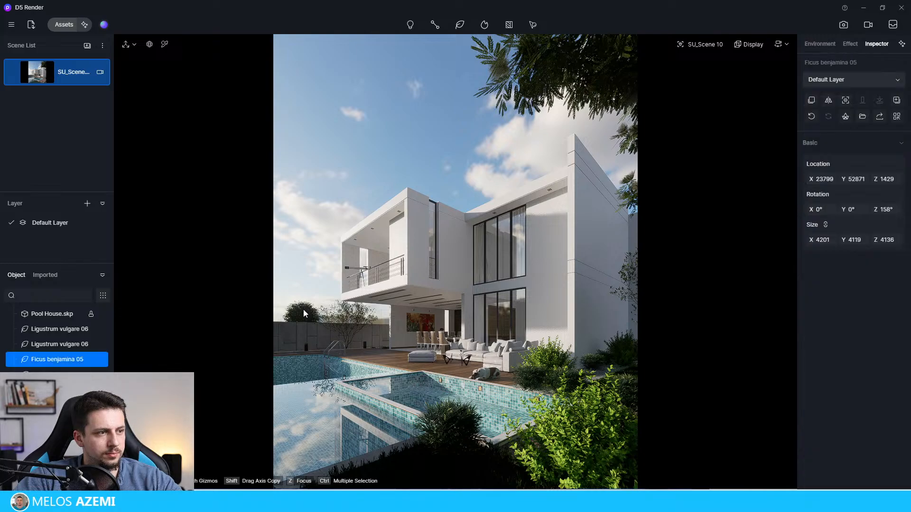
{"action": "mouse_move", "coordinate": [302, 335]}
{"action": "left_mouse_down"}
{"action": "mouse_move", "coordinate": [355, 335]}
{"action": "mouse_move", "coordinate": [315, 342]}
{"action": "left_mouse_up"}
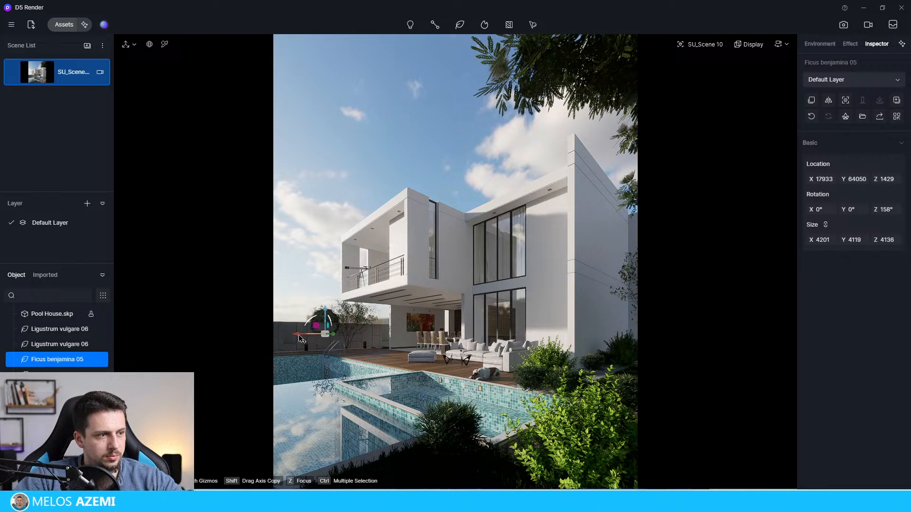
Step: Shift the Ficus benjamina 05 behind the wall to about X 19928, raise it to about Z 1619, and deselect it
{"action": "left_click", "coordinate": [305, 336]}
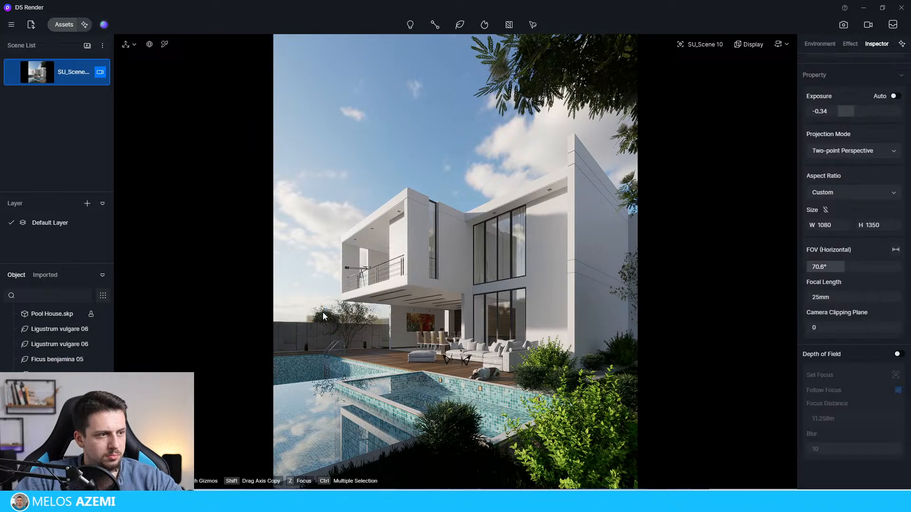
{"action": "left_click", "coordinate": [312, 327]}
{"action": "left_click", "coordinate": [317, 321]}
{"action": "left_click", "coordinate": [319, 327]}
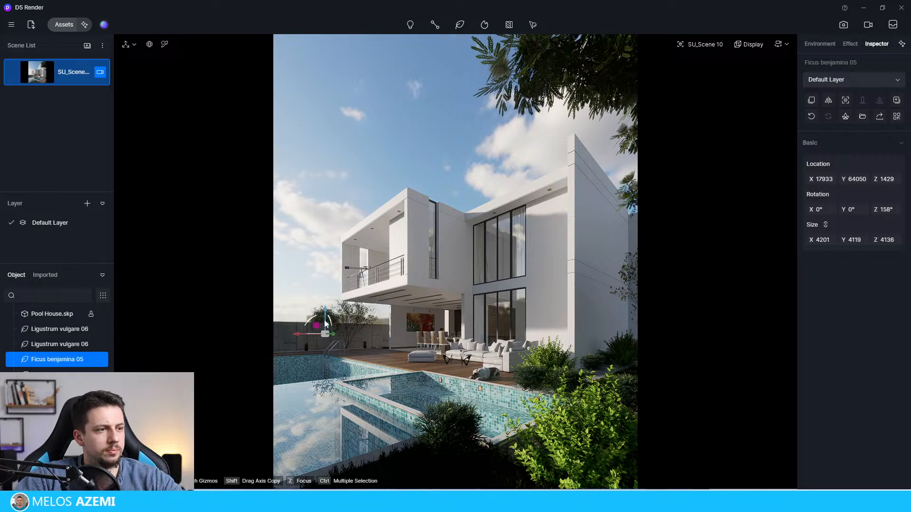
{"action": "left_click_drag", "start_coordinate": [325, 320], "coordinate": [312, 351]}
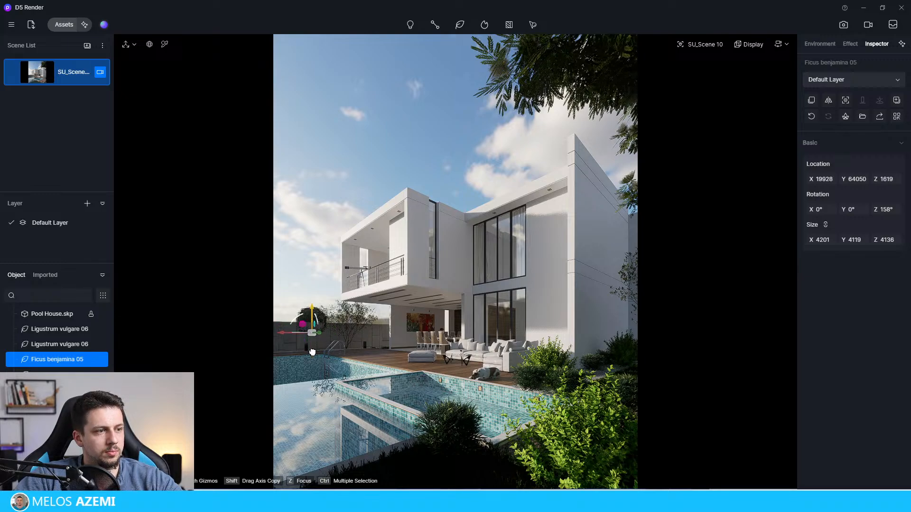
{"action": "left_click", "coordinate": [318, 266]}
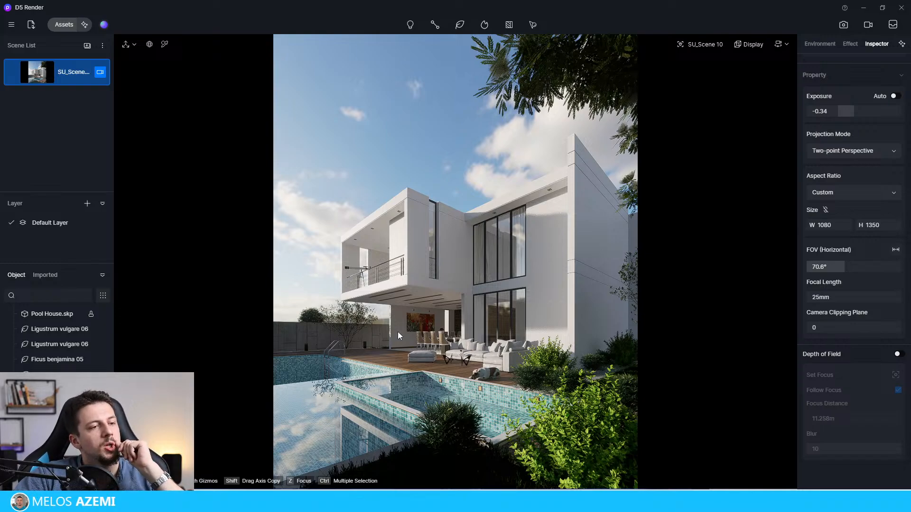
Step: Sample the pool's Agua Piscina water material and set its flow velocity to 1 and depth to 0.78
{"action": "left_click", "coordinate": [539, 372]}
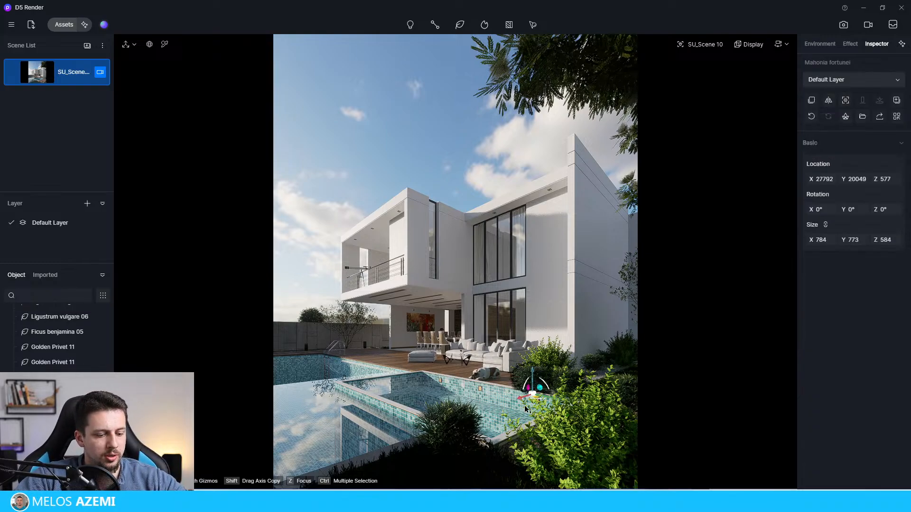
{"action": "left_click", "coordinate": [481, 381]}
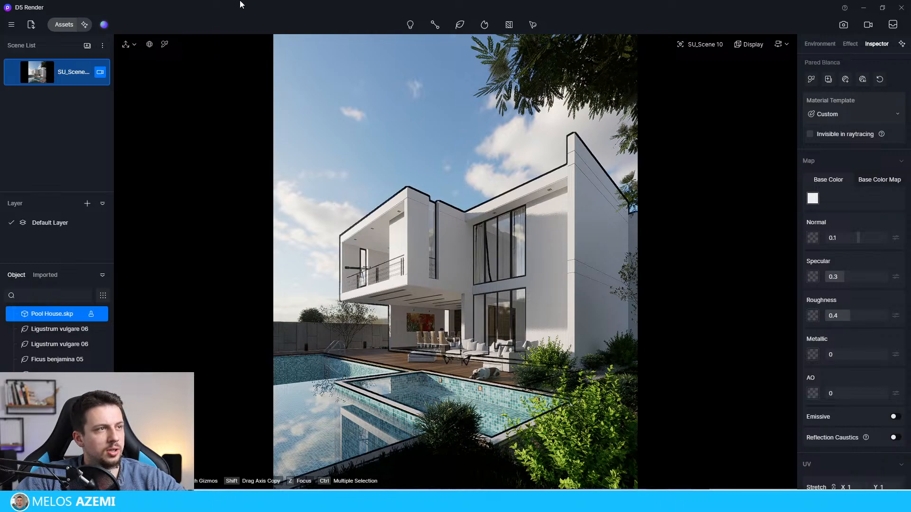
{"action": "left_click", "coordinate": [166, 46]}
{"action": "left_click", "coordinate": [352, 429]}
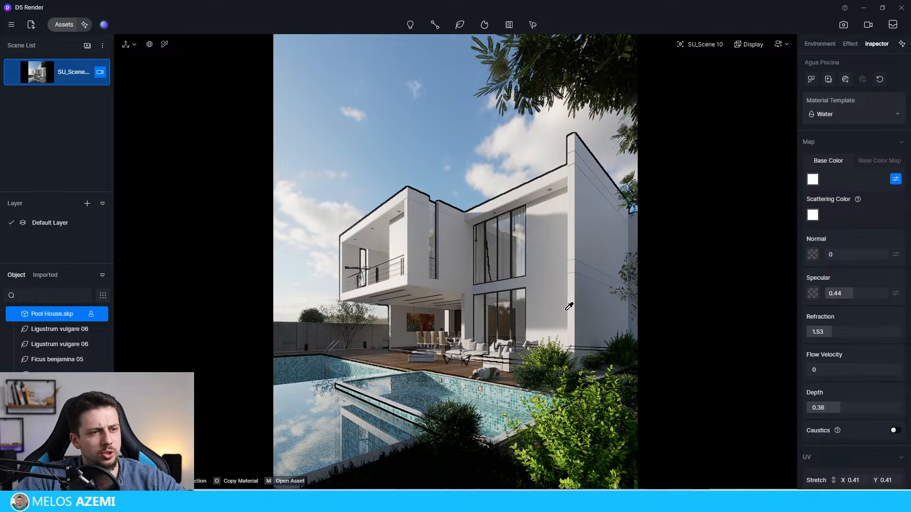
{"action": "left_click_drag", "start_coordinate": [818, 370], "coordinate": [907, 372]}
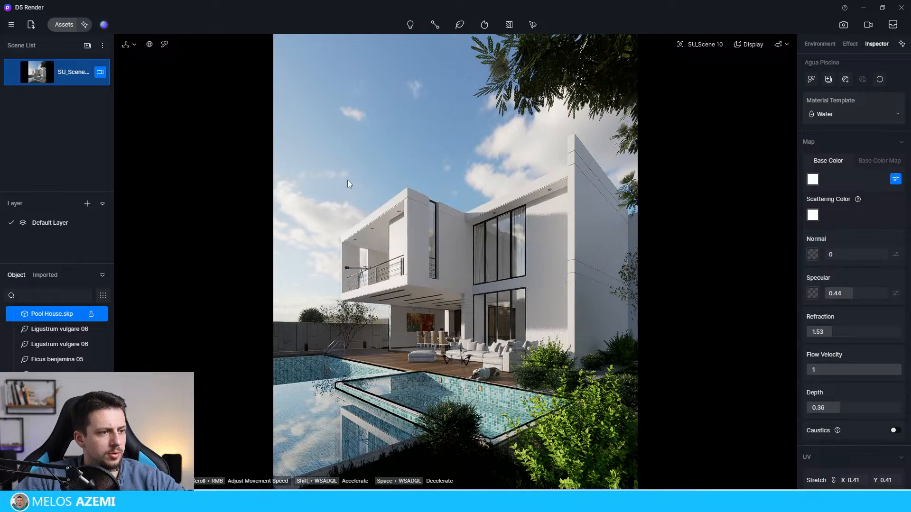
{"action": "left_click", "coordinate": [316, 145]}
{"action": "left_click", "coordinate": [334, 428]}
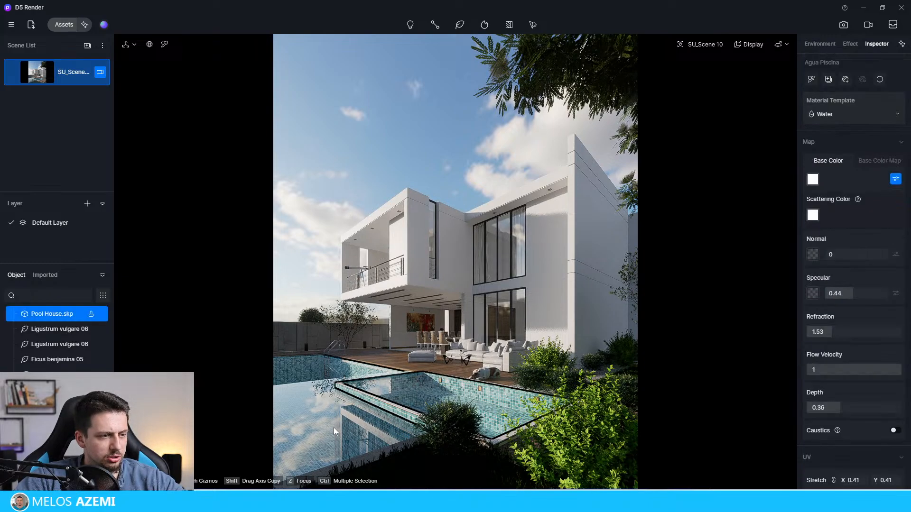
{"action": "left_click_drag", "start_coordinate": [833, 410], "coordinate": [790, 414]}
{"action": "left_click_drag", "start_coordinate": [846, 407], "coordinate": [881, 407]}
Step: Try caustics on the pool water material and switch them back off
{"action": "left_click", "coordinate": [896, 430]}
{"action": "scroll", "coordinate": [876, 396], "scroll_direction": "down", "scroll_amount": 2}
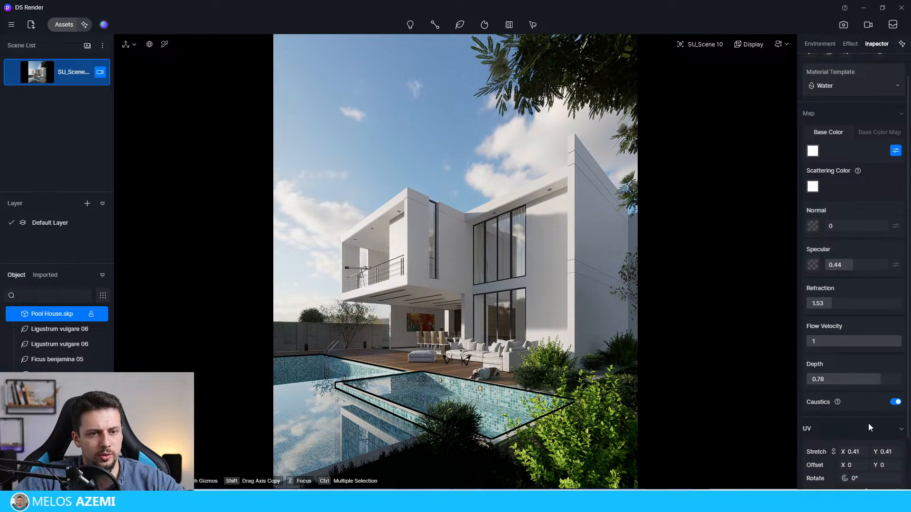
{"action": "left_click", "coordinate": [895, 374]}
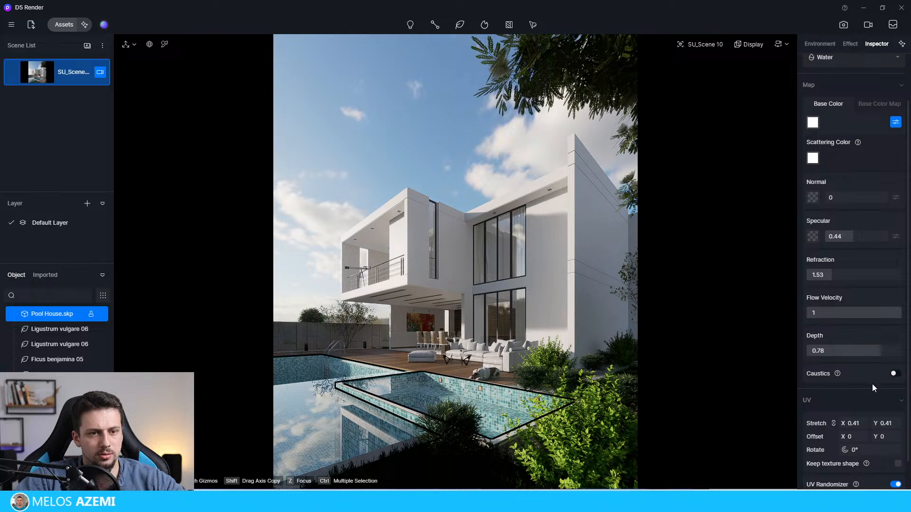
{"action": "scroll", "coordinate": [840, 332], "scroll_direction": "up", "scroll_amount": 1}
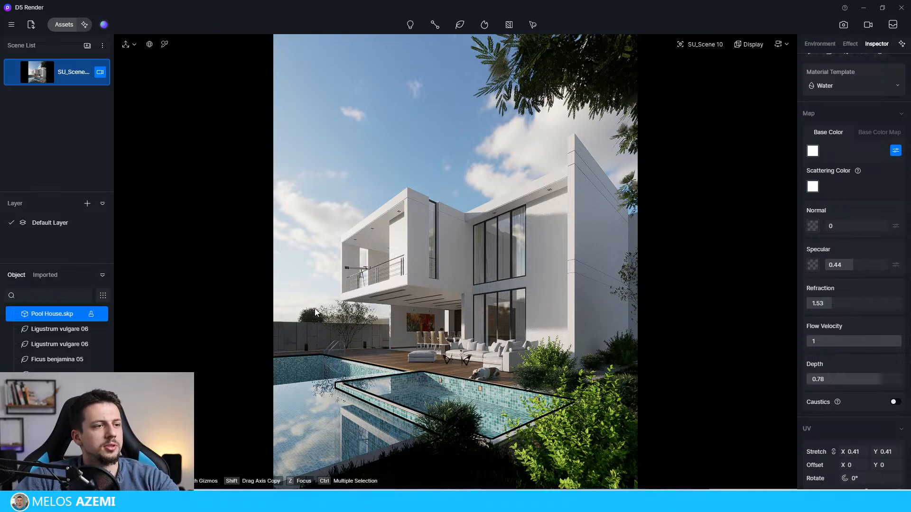
Step: Shift the Ligustrum vulgare 06 beside the house's side wall along Y to bring more of it into the frame, and deselect it
{"action": "left_click", "coordinate": [630, 264]}
{"action": "left_click", "coordinate": [631, 272]}
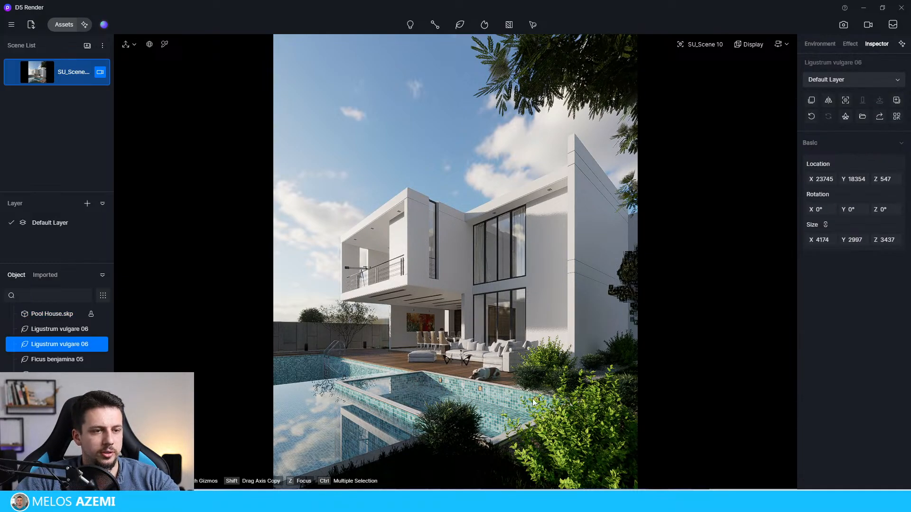
{"action": "left_click", "coordinate": [128, 45]}
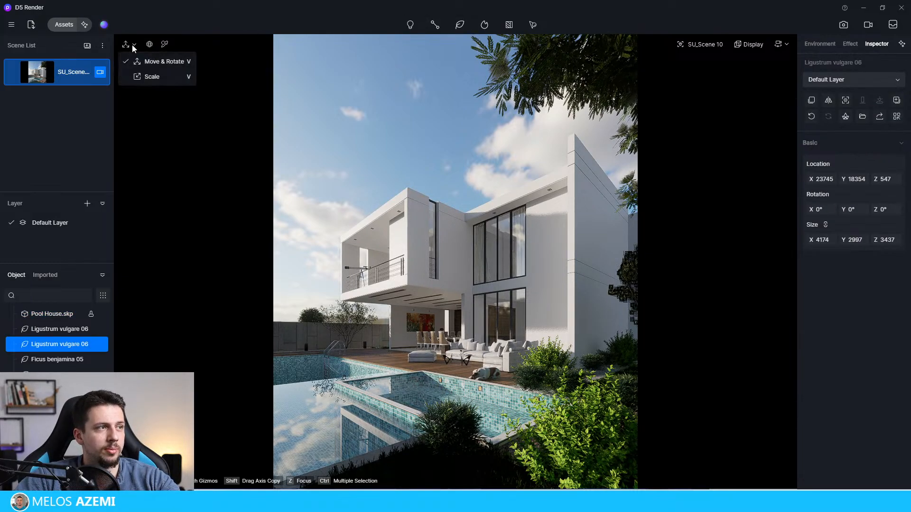
{"action": "left_click", "coordinate": [145, 61]}
{"action": "left_click", "coordinate": [637, 281]}
{"action": "left_click", "coordinate": [638, 286]}
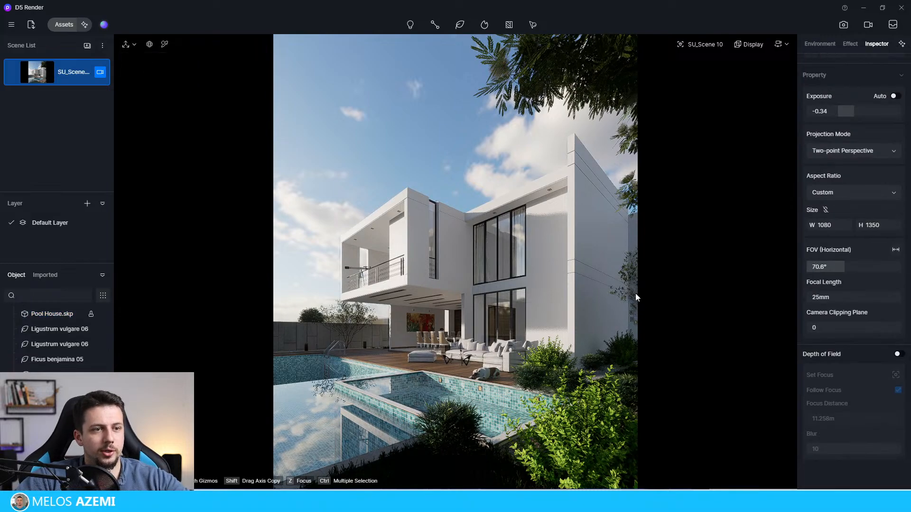
{"action": "left_click", "coordinate": [627, 303]}
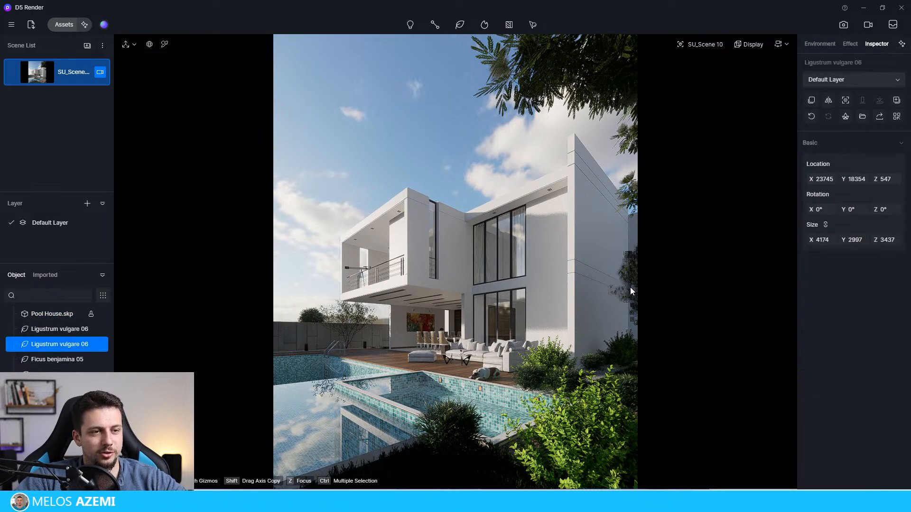
{"action": "left_click", "coordinate": [632, 288]}
{"action": "left_click", "coordinate": [632, 289]}
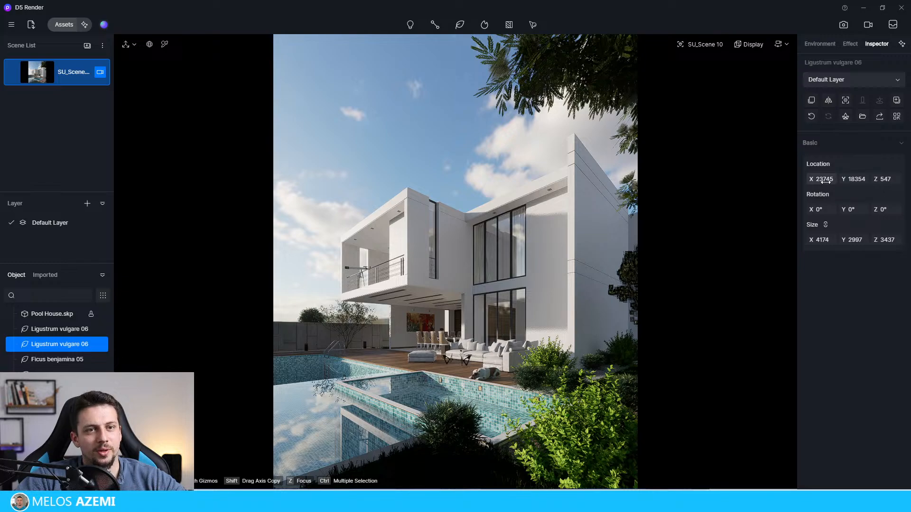
{"action": "left_click_drag", "start_coordinate": [843, 178], "coordinate": [868, 178]}
{"action": "left_click", "coordinate": [390, 147]}
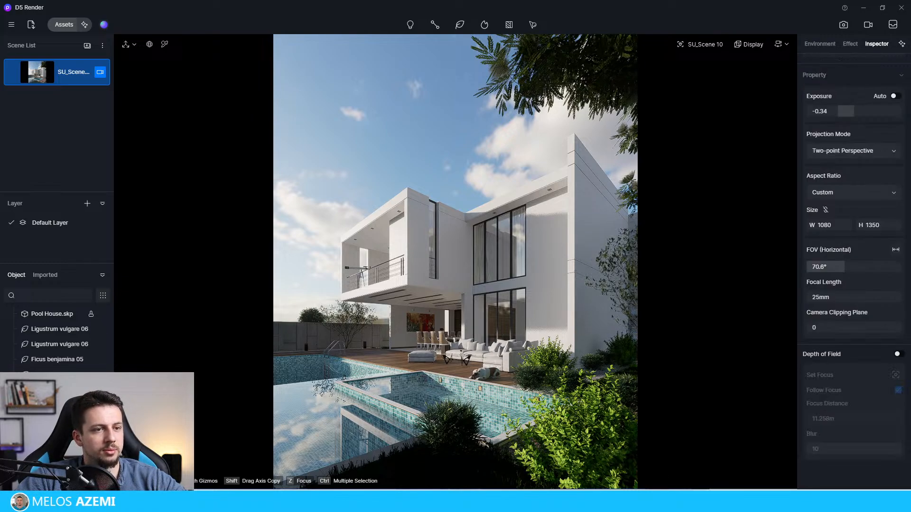
Step: Place a copy of the Mahonia fortunei beside the pool at the foot of the back garden wall
{"action": "left_click", "coordinate": [583, 412]}
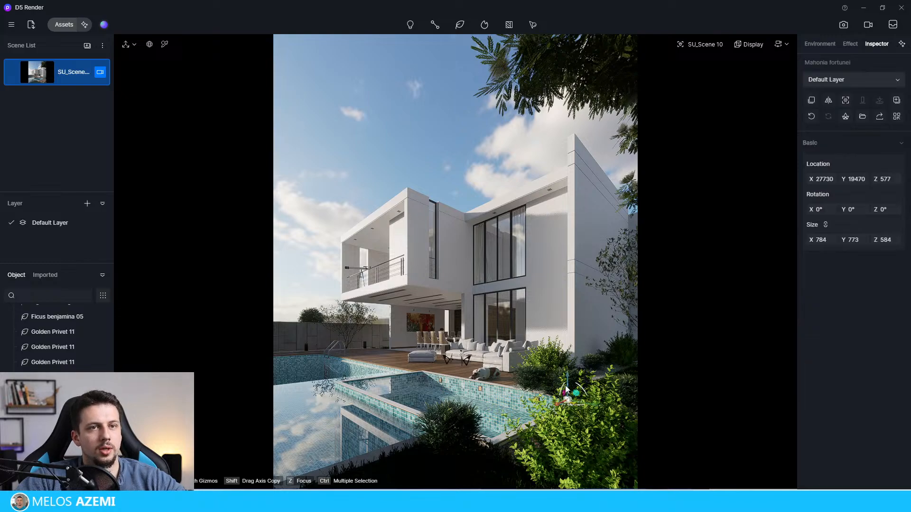
{"action": "left_click", "coordinate": [518, 397]}
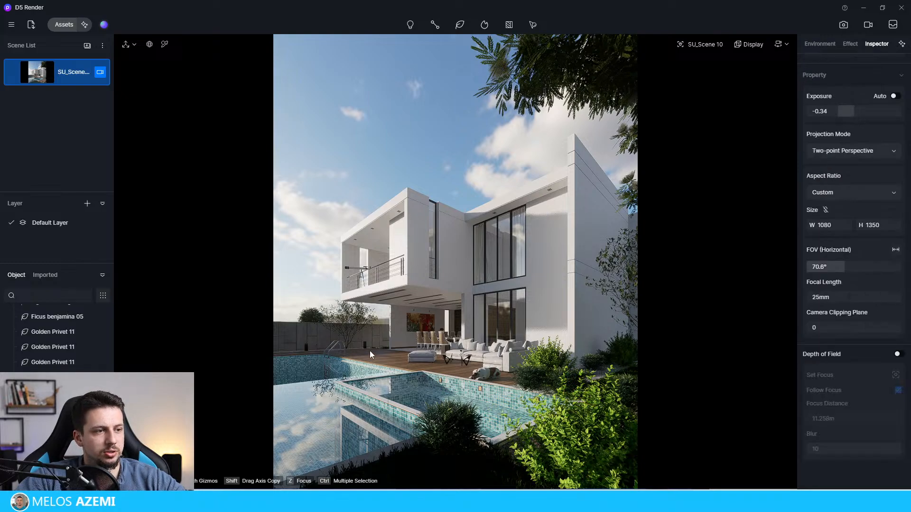
{"action": "left_click", "coordinate": [589, 403]}
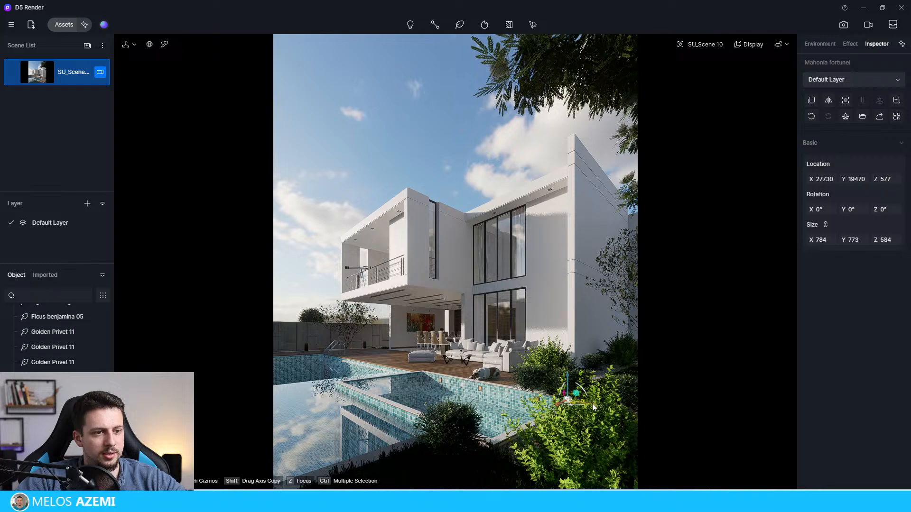
{"action": "left_click_drag", "start_coordinate": [589, 405], "coordinate": [309, 345]}
Step: Copy the Ficus benjamina 05 behind the garden wall toward the house, to about X 11969
{"action": "left_click", "coordinate": [314, 317]}
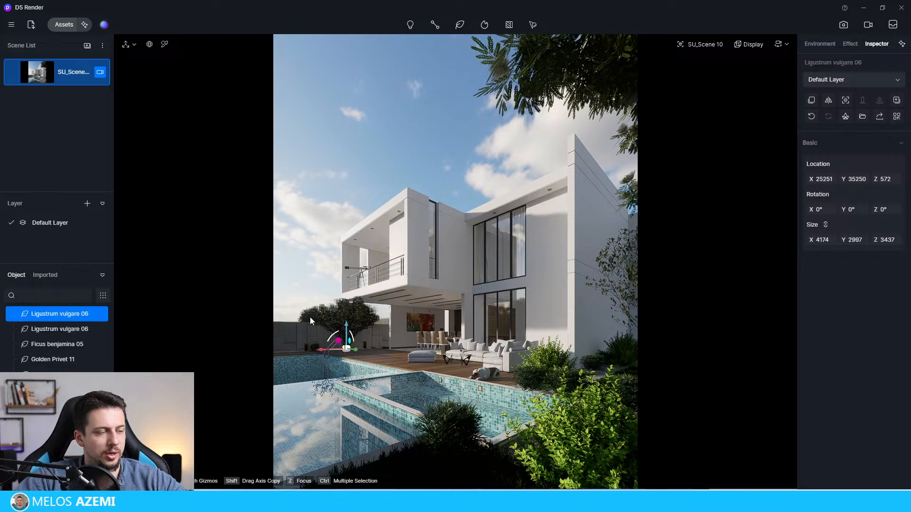
{"action": "left_click", "coordinate": [310, 317]}
{"action": "left_click_drag", "start_coordinate": [287, 332], "coordinate": [377, 341], "text": "shift"}
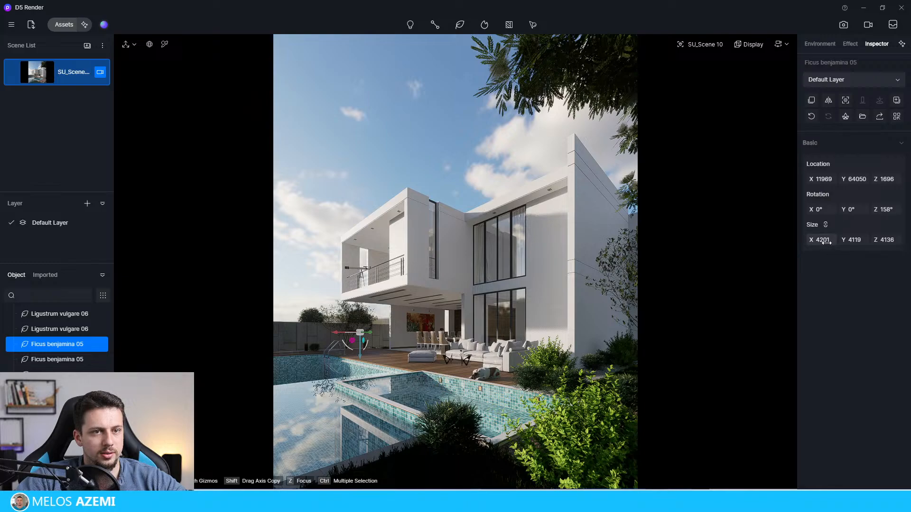
Step: Enlarge the copied Ficus benjamina 05 to about 4680 × 4589 × 4608, rotate it to 338° about Z, and deselect it
{"action": "left_click_drag", "start_coordinate": [826, 241], "coordinate": [892, 129]}
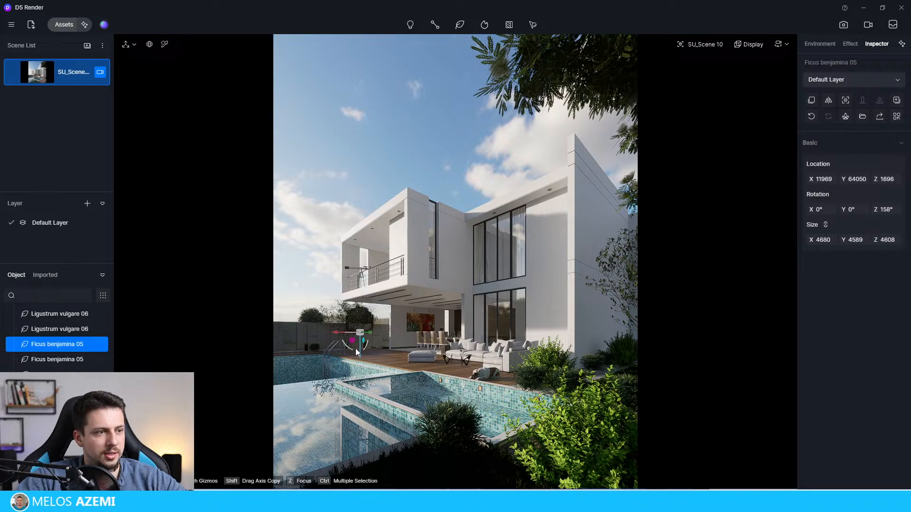
{"action": "left_click_drag", "start_coordinate": [352, 336], "coordinate": [389, 335]}
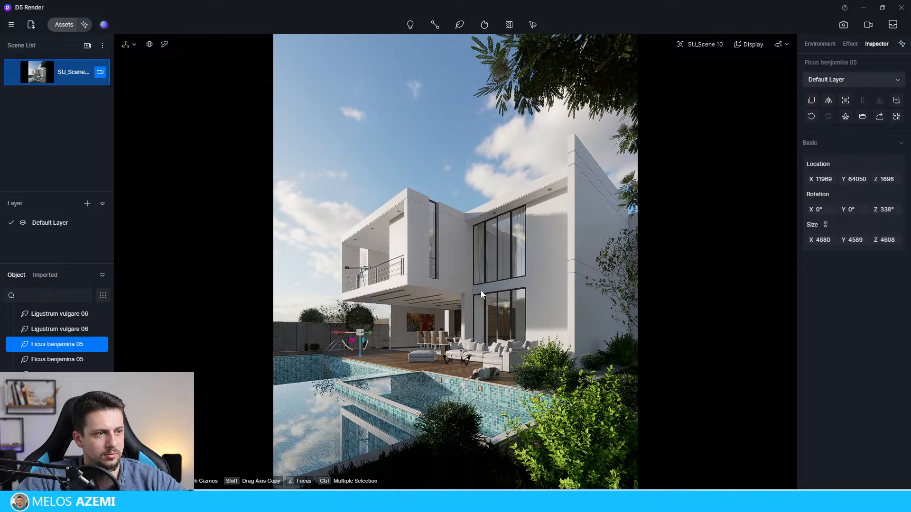
{"action": "key", "text": "Escape"}
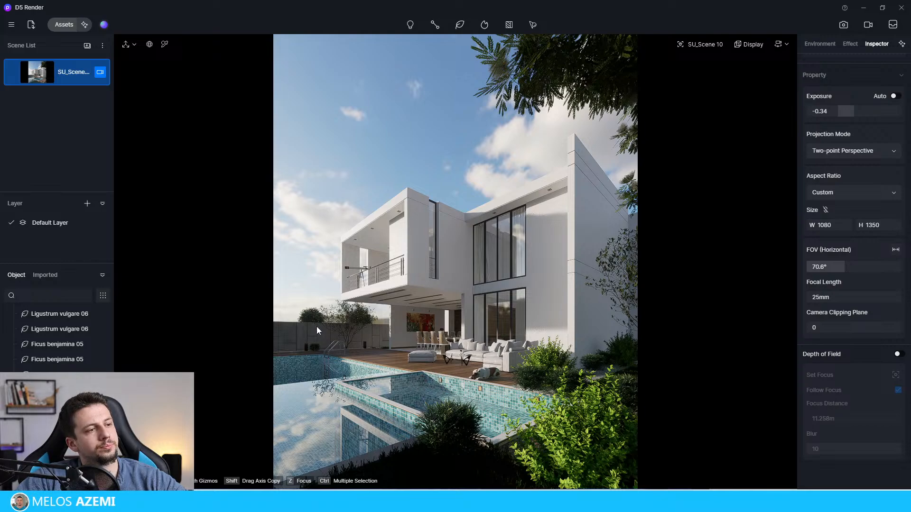
Step: Shift the large foreground Golden Privet 11 along X to about 29612
{"action": "left_click", "coordinate": [587, 433]}
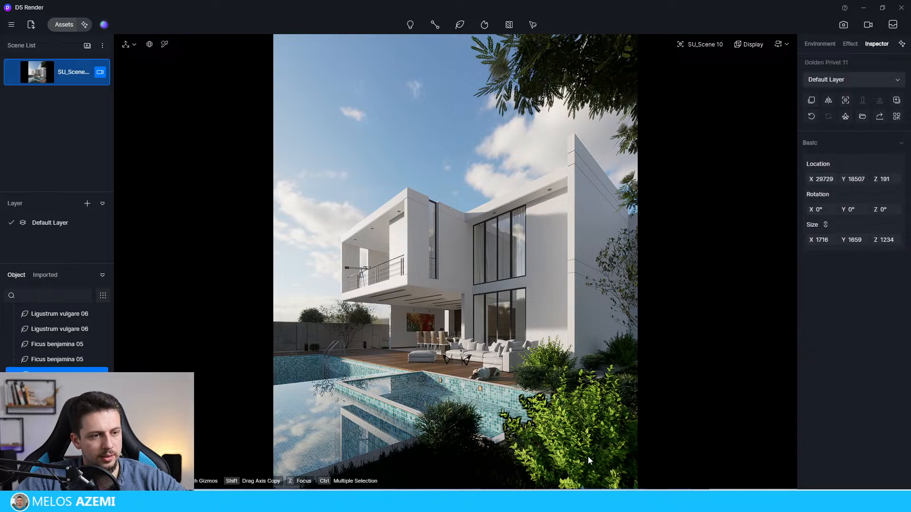
{"action": "left_click_drag", "start_coordinate": [823, 179], "coordinate": [858, 180]}
{"action": "left_click_drag", "start_coordinate": [910, 227], "coordinate": [628, 424]}
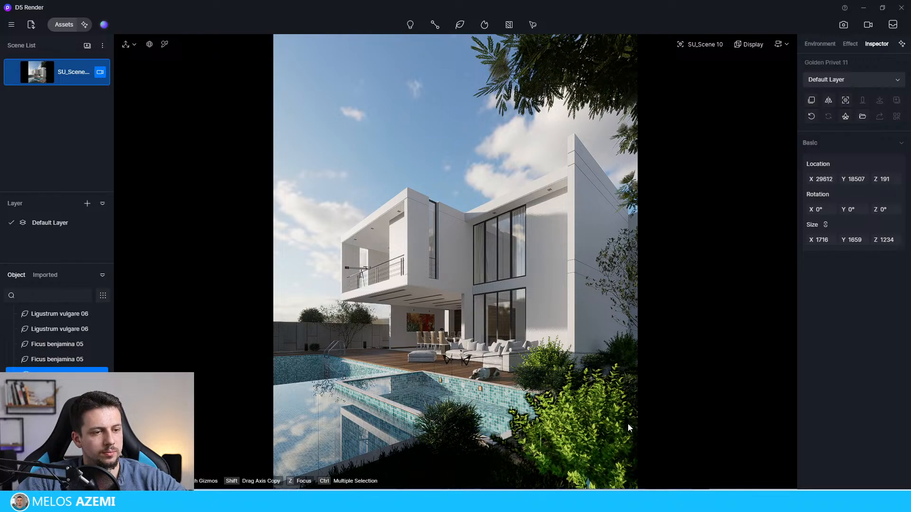
Step: Try moving the foreground Golden Privet 11 along X to about 36182, and undo that move
{"action": "left_click", "coordinate": [591, 484]}
{"action": "double_click", "coordinate": [578, 484]}
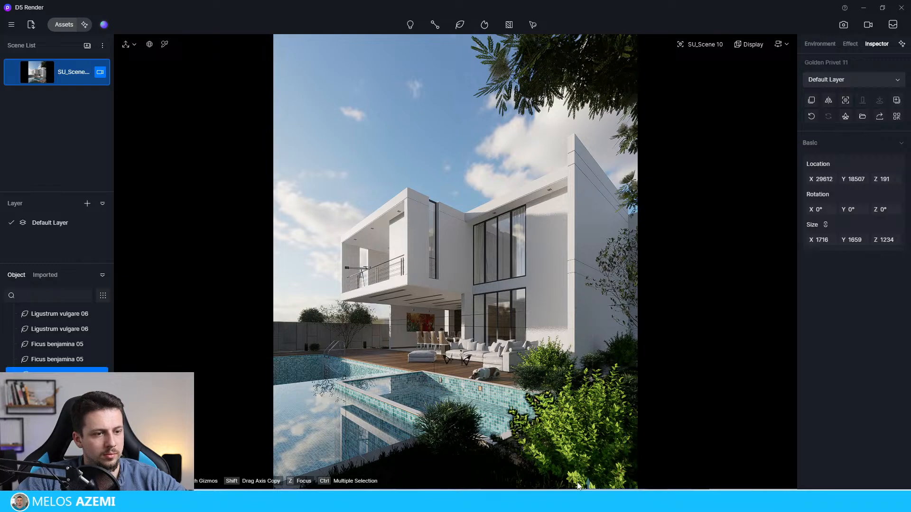
{"action": "left_click", "coordinate": [588, 486]}
{"action": "double_click", "coordinate": [593, 486]}
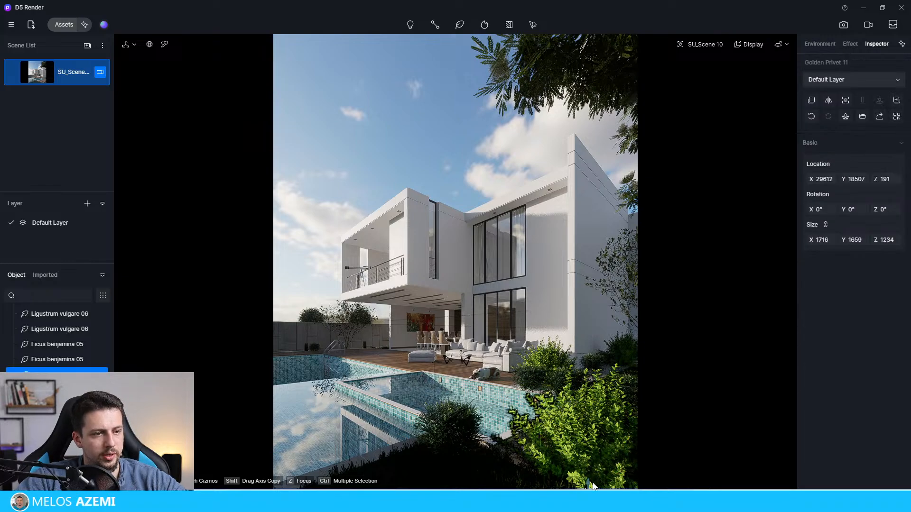
{"action": "left_click_drag", "start_coordinate": [828, 177], "coordinate": [910, 181]}
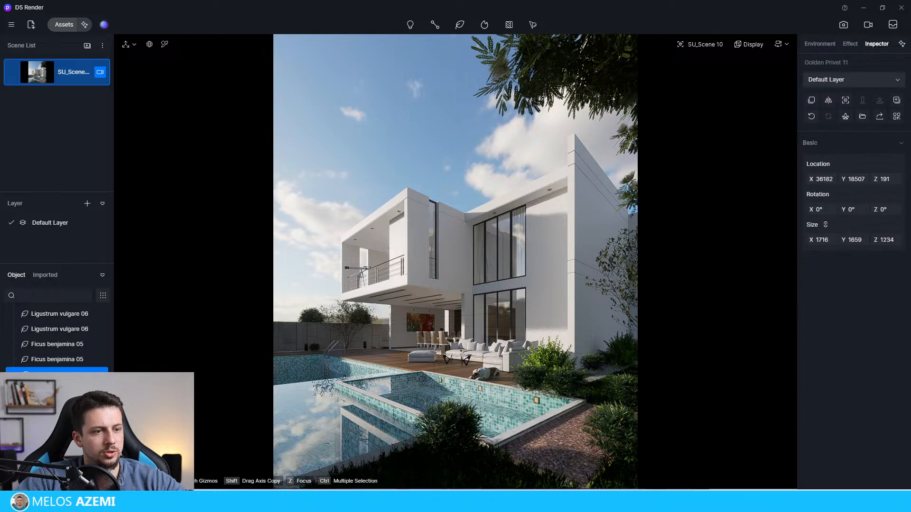
{"action": "key", "text": "ctrl+z"}
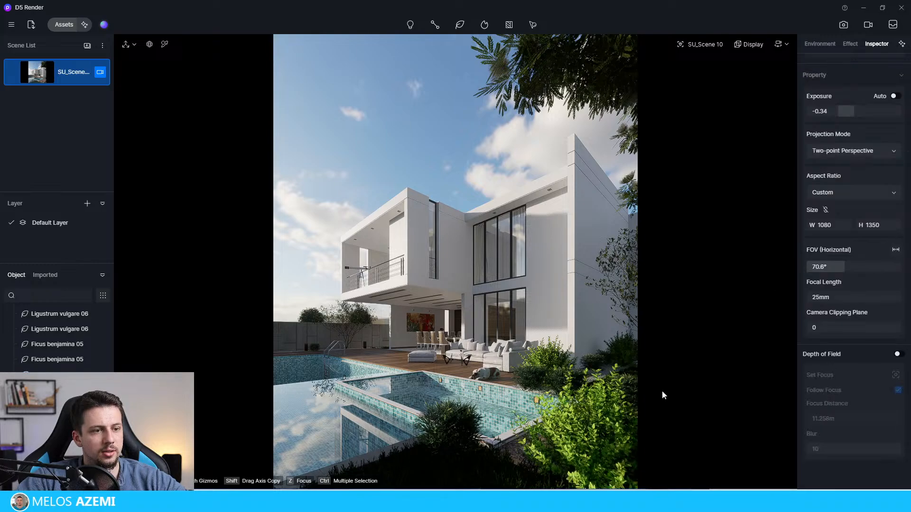
Step: Copy the foreground Golden Privet 11 to the pool's far side at about X 29088, Y 32662, and rotate the copy to 180° about Z
{"action": "left_click", "coordinate": [582, 442]}
{"action": "left_click_drag", "start_coordinate": [600, 426], "coordinate": [280, 339]}
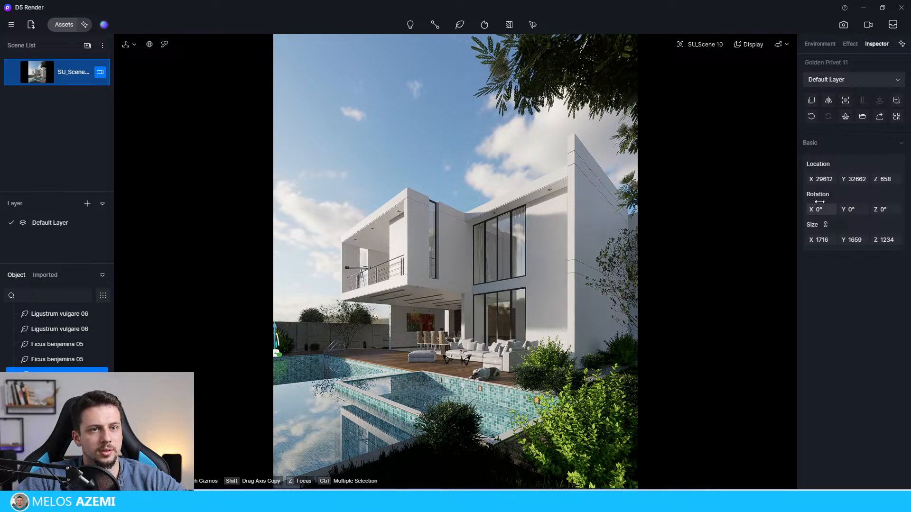
{"action": "left_click_drag", "start_coordinate": [827, 180], "coordinate": [556, 223]}
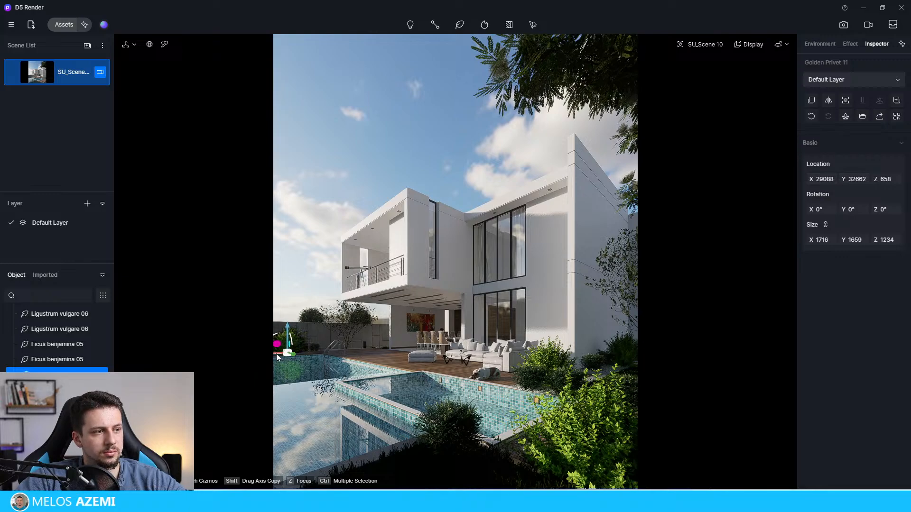
{"action": "left_click_drag", "start_coordinate": [285, 355], "coordinate": [319, 354]}
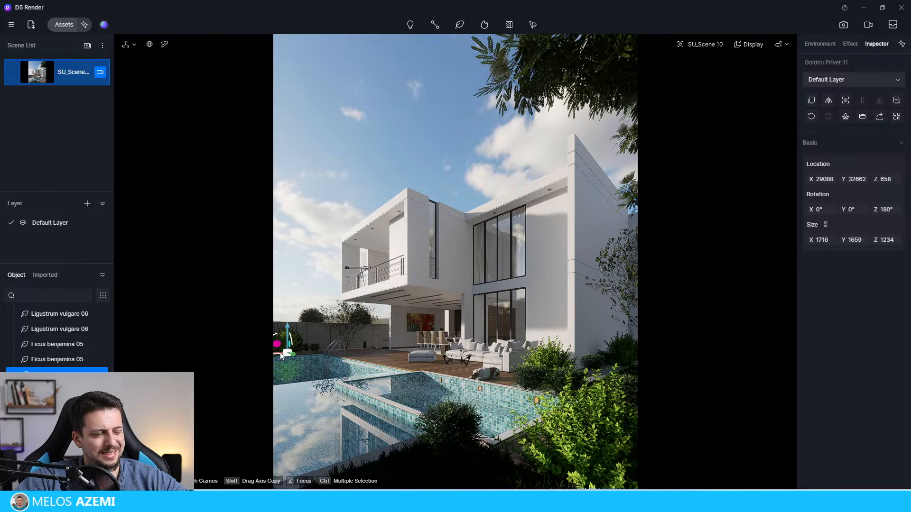
Step: Copy the Golden Privet 11 beside the terrace sofa to the foot of the back garden wall, and deselect it
{"action": "left_click", "coordinate": [551, 360]}
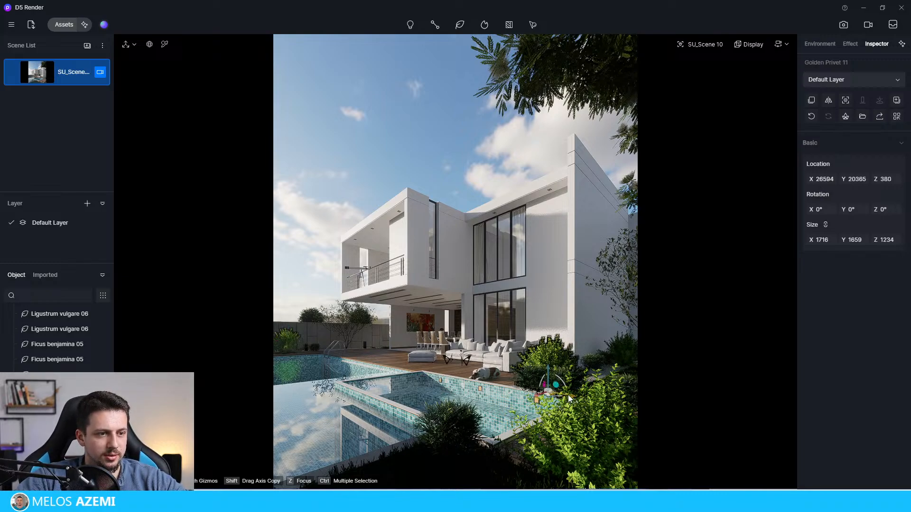
{"action": "left_click_drag", "start_coordinate": [568, 395], "coordinate": [337, 367]}
{"action": "left_click", "coordinate": [300, 221]}
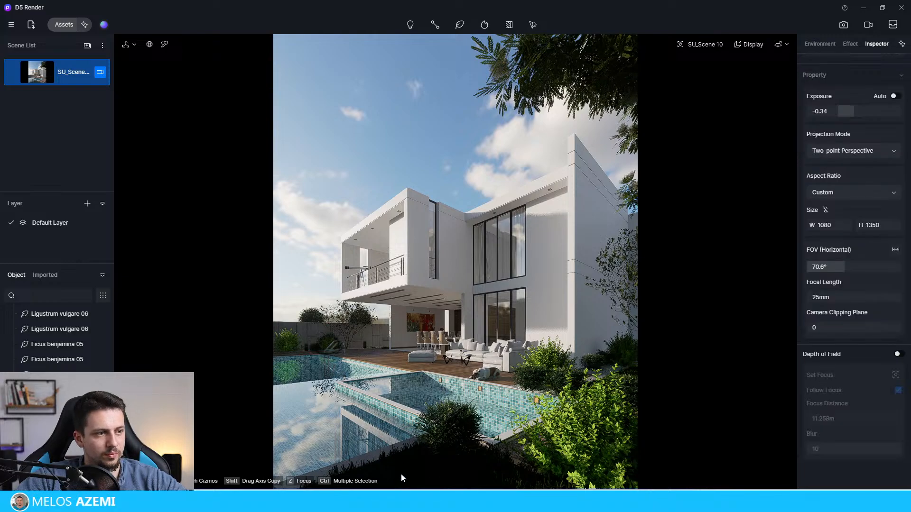
Step: Browse the Shrubs models in the asset library, download Lonicera maacki 04, and move the library window clear of the render view
{"action": "left_click", "coordinate": [69, 26]}
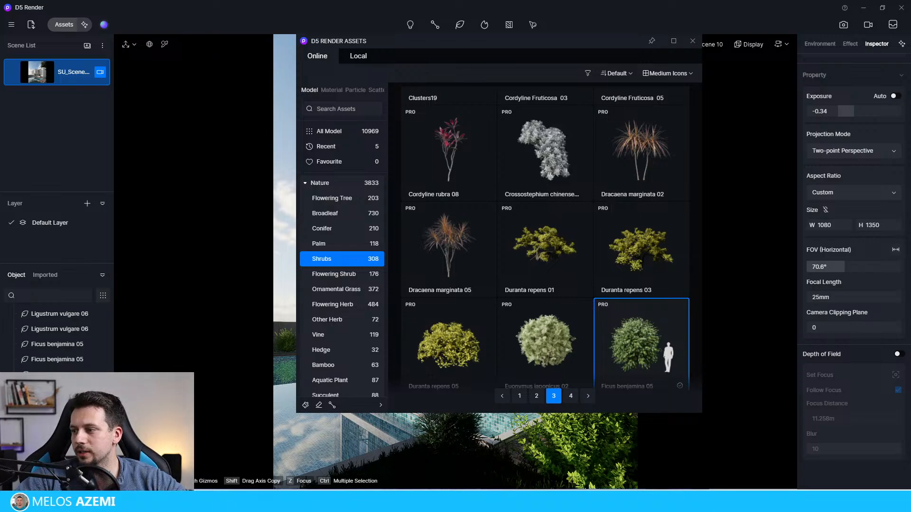
{"action": "left_click", "coordinate": [693, 40]}
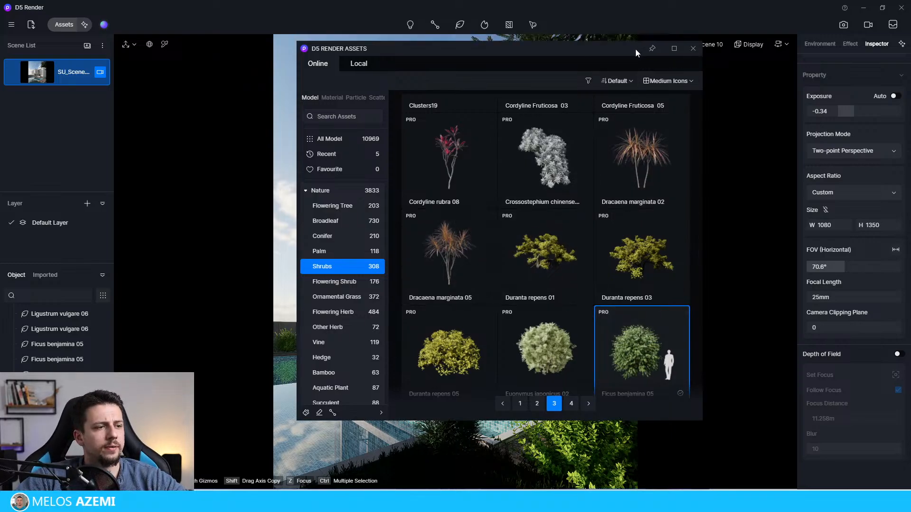
{"action": "left_click_drag", "start_coordinate": [544, 183], "coordinate": [575, 39]}
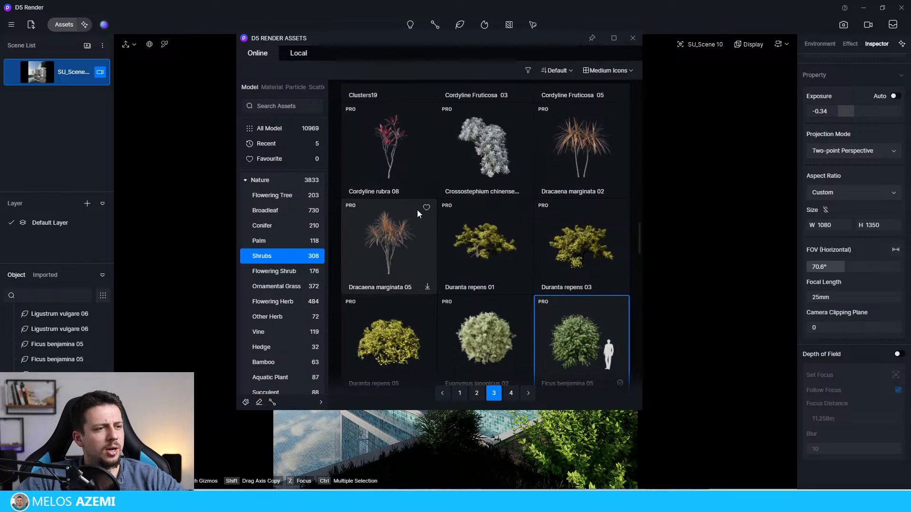
{"action": "scroll", "coordinate": [443, 266], "scroll_direction": "down", "scroll_amount": 10}
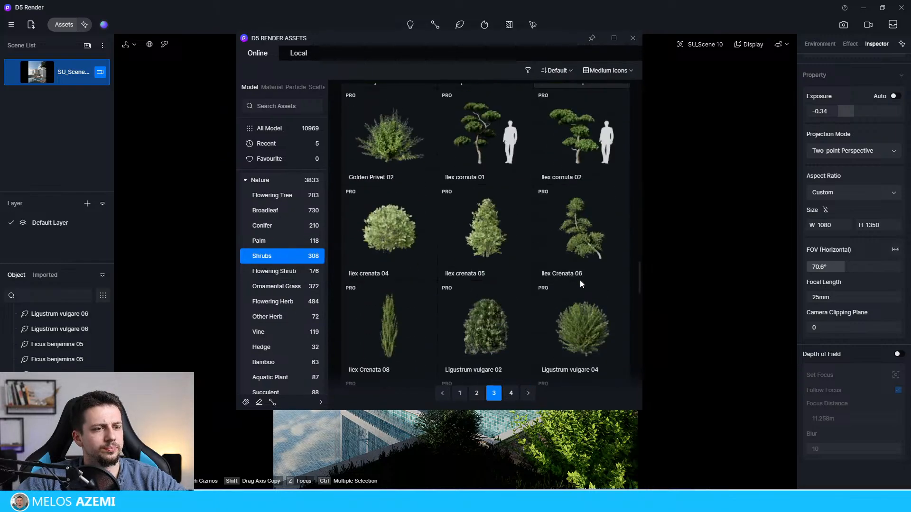
{"action": "scroll", "coordinate": [583, 149], "scroll_direction": "down", "scroll_amount": 3}
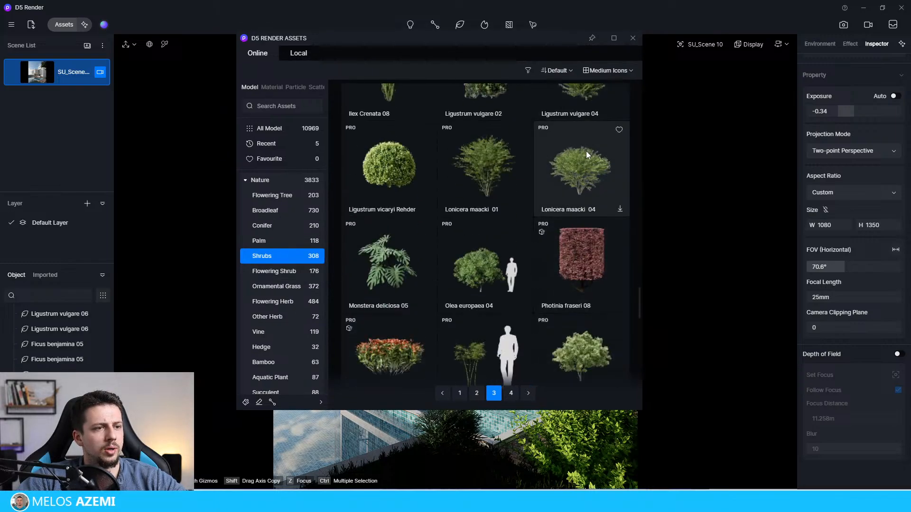
{"action": "scroll", "coordinate": [611, 205], "scroll_direction": "down", "scroll_amount": 6}
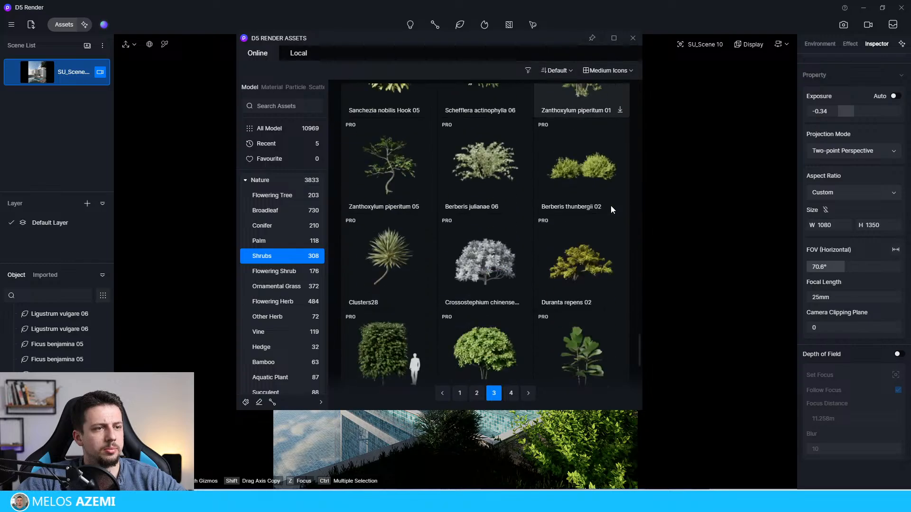
{"action": "scroll", "coordinate": [606, 210], "scroll_direction": "up", "scroll_amount": 10}
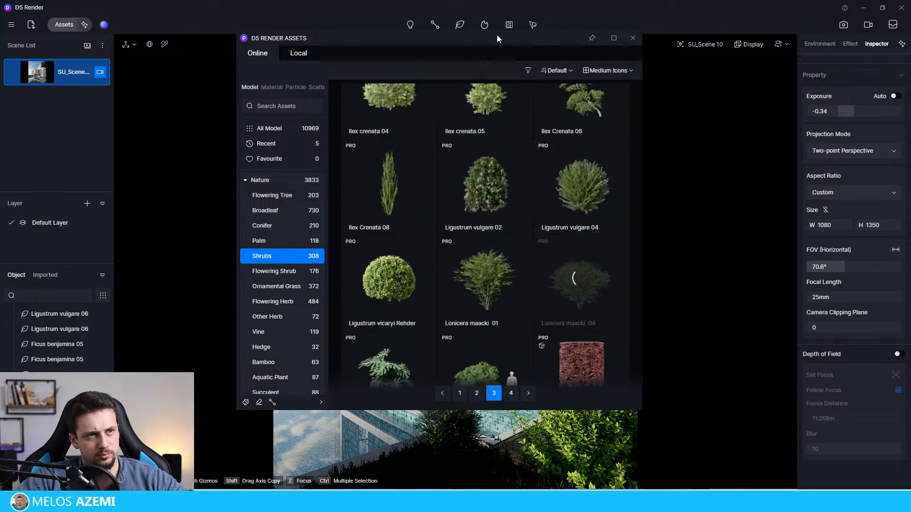
{"action": "left_click_drag", "start_coordinate": [505, 40], "coordinate": [77, 125]}
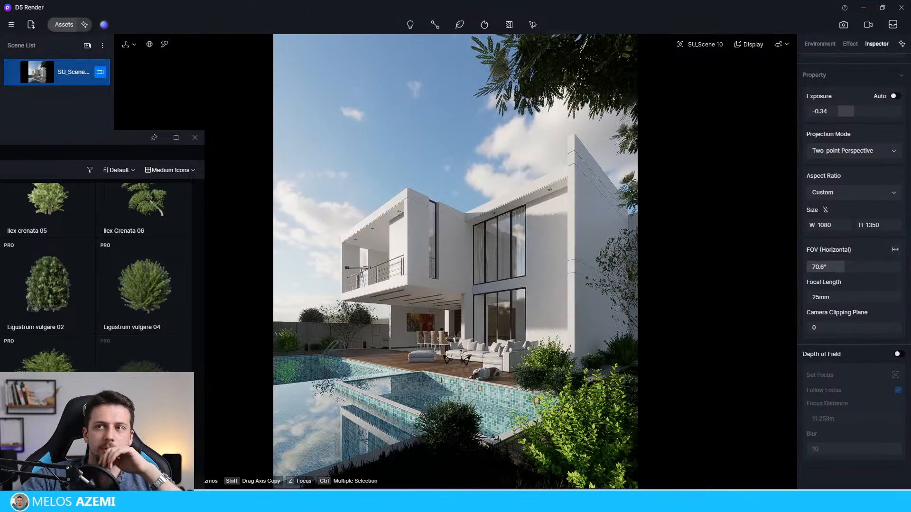
Step: Sample the pool's Agua Piscina material and try the Flowing Water template on it with foam set to 0
{"action": "left_click", "coordinate": [346, 387]}
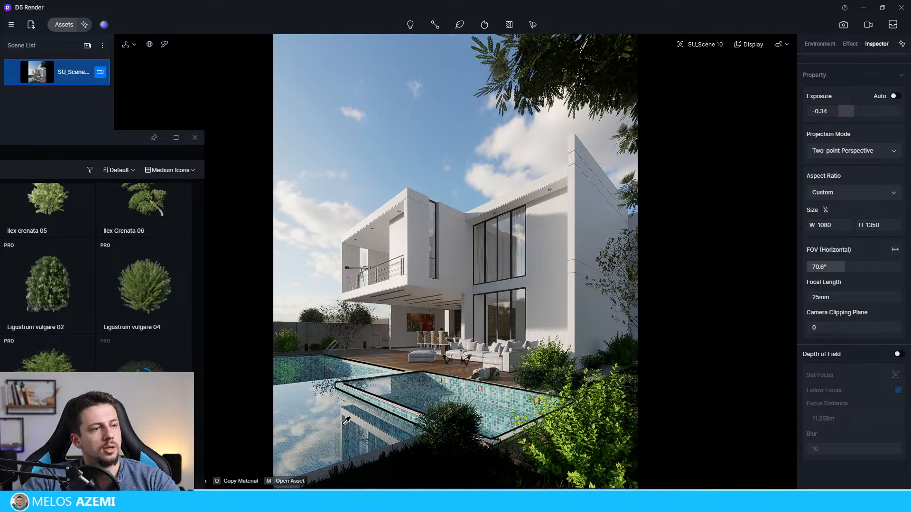
{"action": "left_click", "coordinate": [851, 87]}
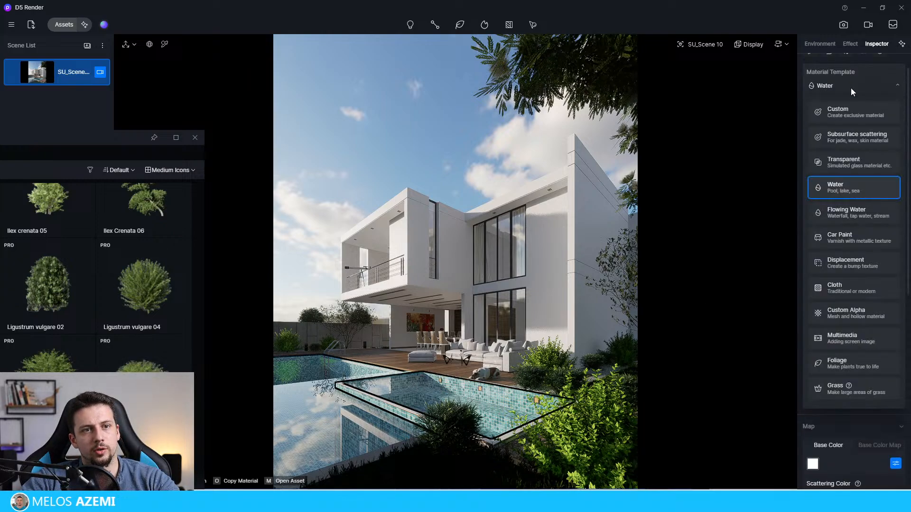
{"action": "left_click", "coordinate": [876, 213]}
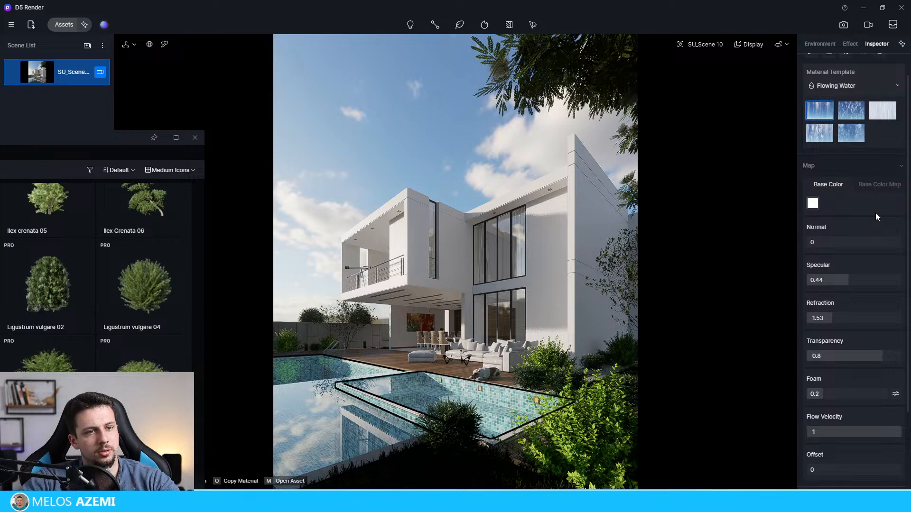
{"action": "left_click", "coordinate": [830, 395]}
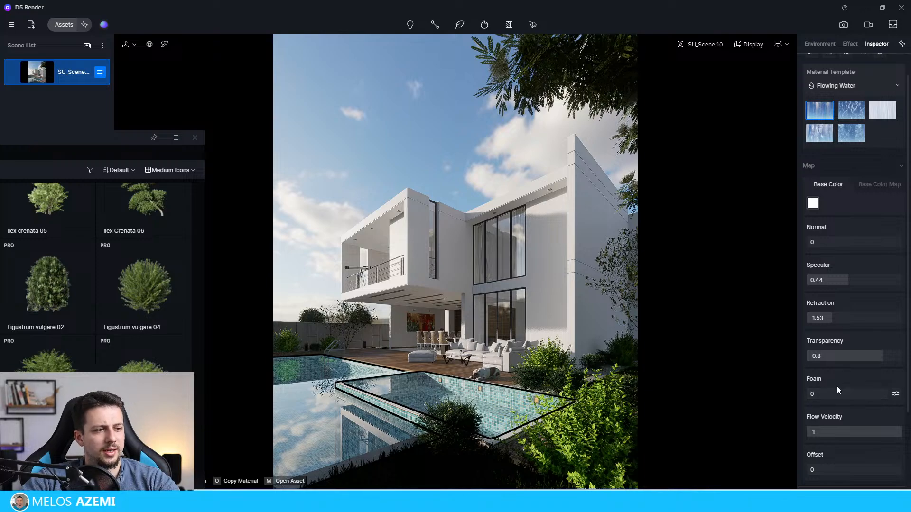
{"action": "scroll", "coordinate": [837, 386], "scroll_direction": "down", "scroll_amount": 2}
{"action": "scroll", "coordinate": [849, 237], "scroll_direction": "up", "scroll_amount": 3}
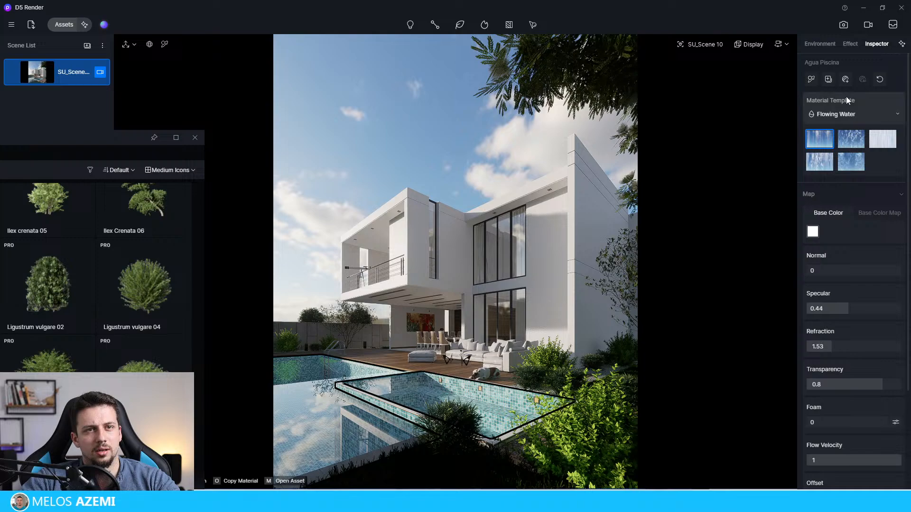
Step: Switch the pool's Agua Piscina material to the Water template, with flow velocity 0.43 and depth 0.55
{"action": "left_click", "coordinate": [845, 113]}
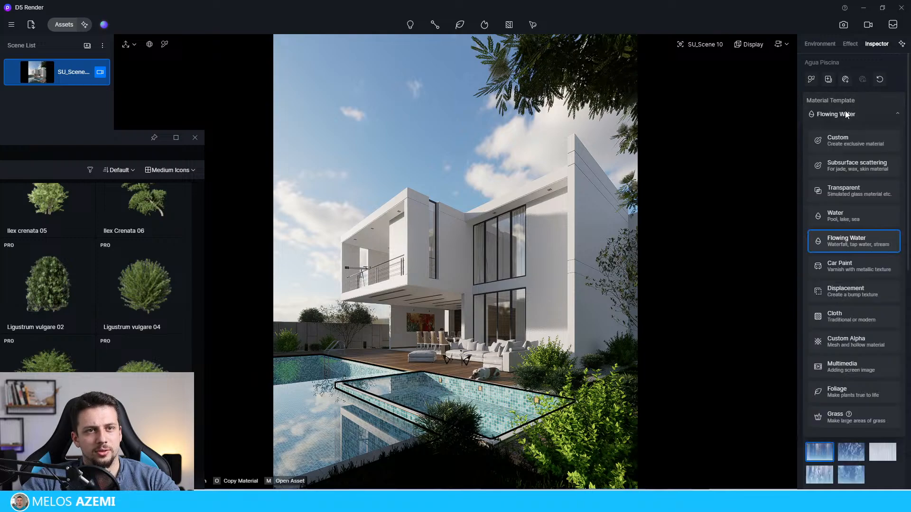
{"action": "left_click", "coordinate": [860, 214]}
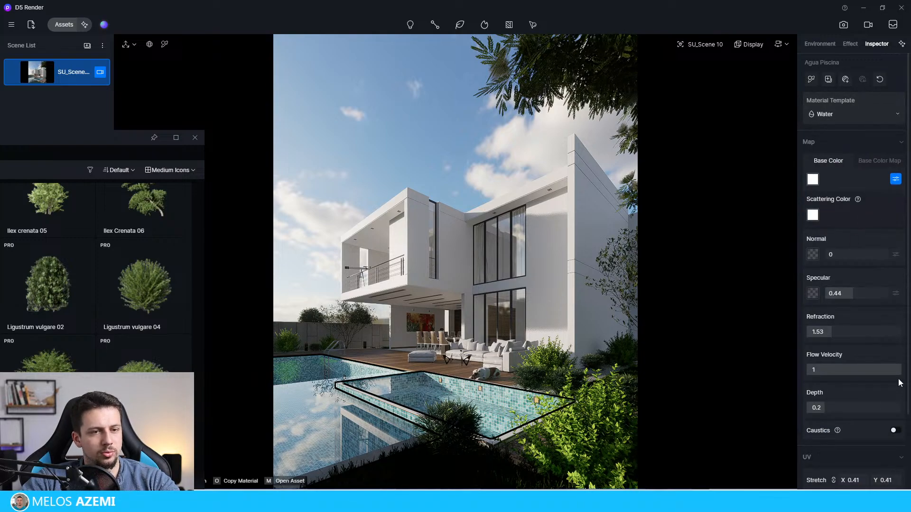
{"action": "left_click_drag", "start_coordinate": [891, 372], "coordinate": [848, 372]}
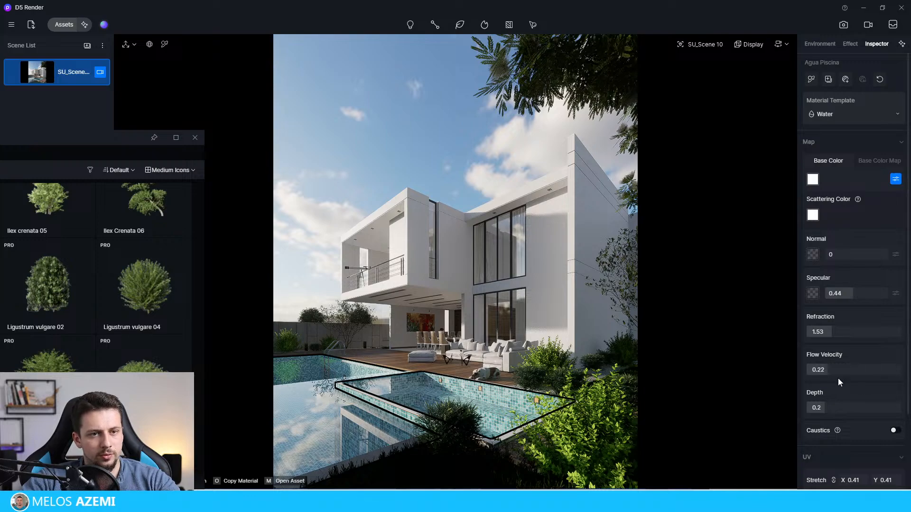
{"action": "left_click", "coordinate": [822, 408]}
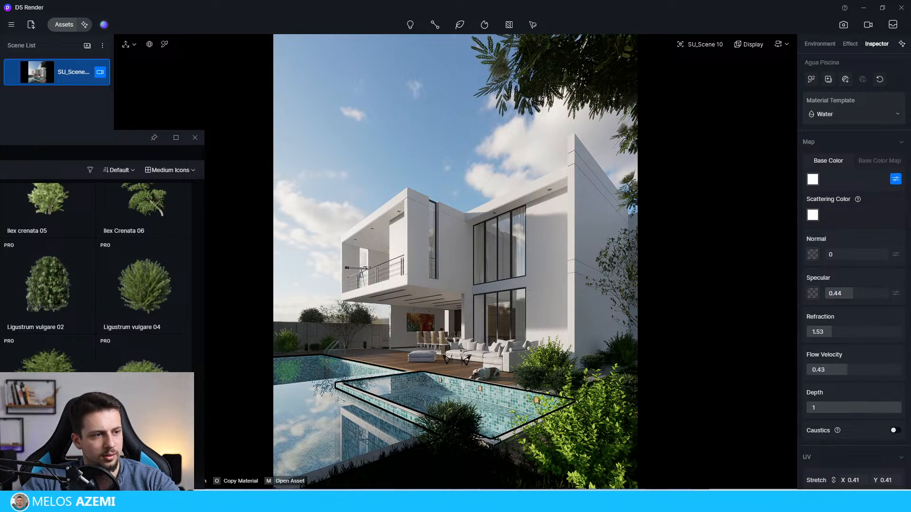
{"action": "left_click", "coordinate": [838, 408]}
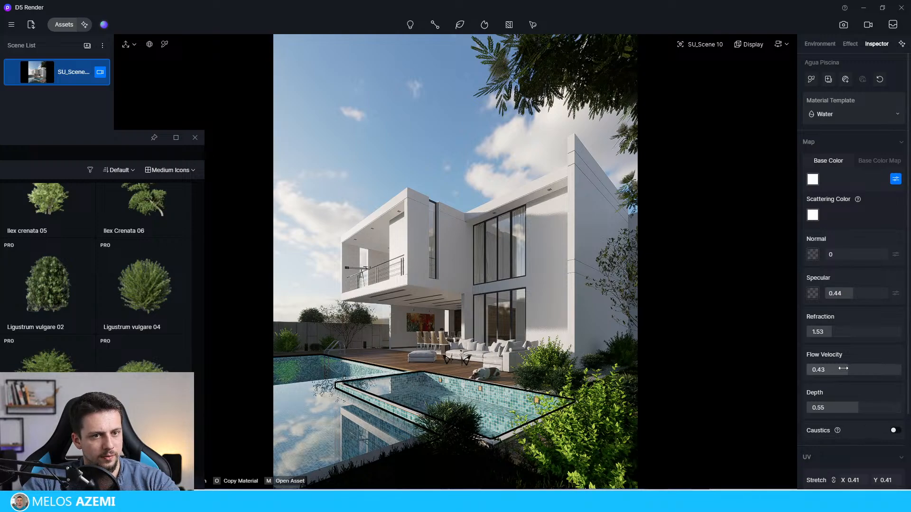
Step: Refine the pool water to flow velocity 0.45, specular 0.47, normal 0.46 and depth 0.31
{"action": "mouse_move", "coordinate": [843, 369]}
{"action": "left_mouse_down"}
{"action": "mouse_move", "coordinate": [902, 369]}
{"action": "mouse_move", "coordinate": [850, 369]}
{"action": "left_mouse_up"}
{"action": "left_click_drag", "start_coordinate": [851, 295], "coordinate": [854, 294]}
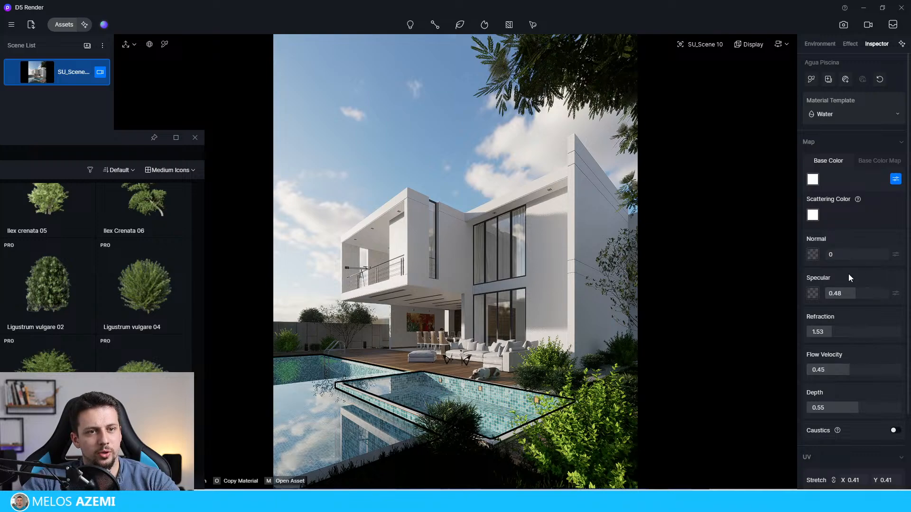
{"action": "mouse_move", "coordinate": [826, 255]}
{"action": "left_mouse_down"}
{"action": "mouse_move", "coordinate": [882, 257]}
{"action": "mouse_move", "coordinate": [864, 258]}
{"action": "left_mouse_up"}
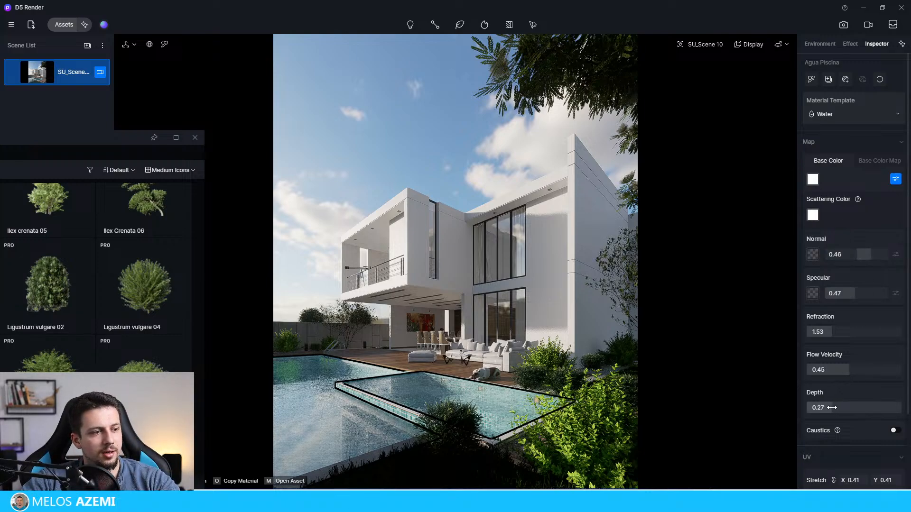
{"action": "left_click_drag", "start_coordinate": [832, 407], "coordinate": [837, 407]}
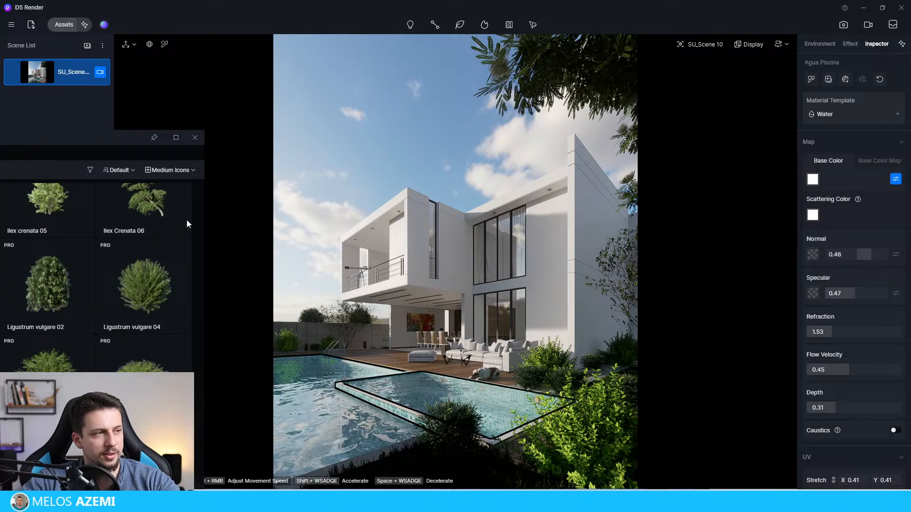
Step: Bring the asset library window back into view and download the Ligustrum vulgare 04 and Ligustrum vicaryi Rehder shrubs
{"action": "left_click_drag", "start_coordinate": [112, 139], "coordinate": [387, 92]}
{"action": "left_click", "coordinate": [432, 256]}
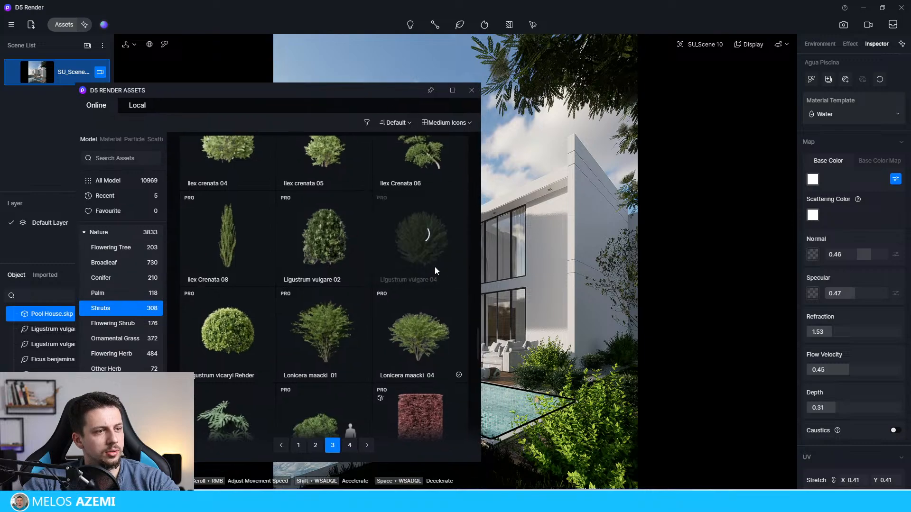
{"action": "left_click", "coordinate": [234, 340]}
{"action": "left_click", "coordinate": [318, 379]}
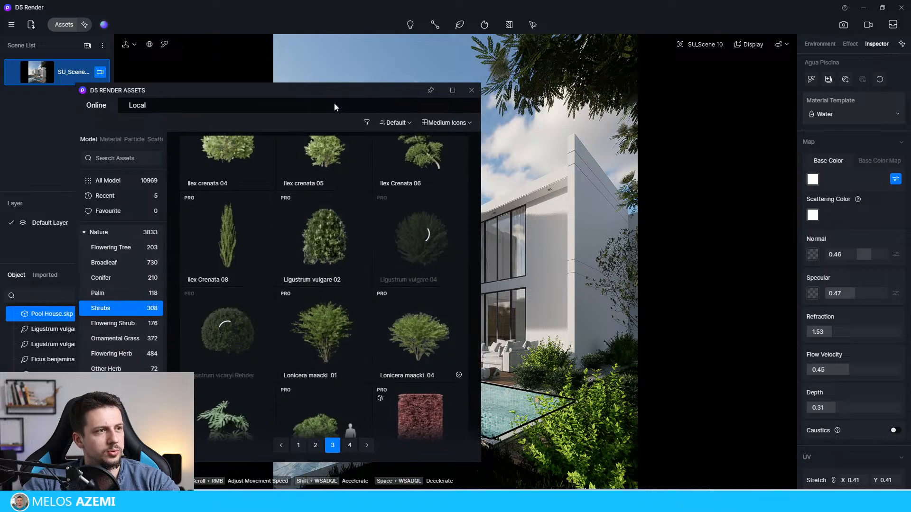
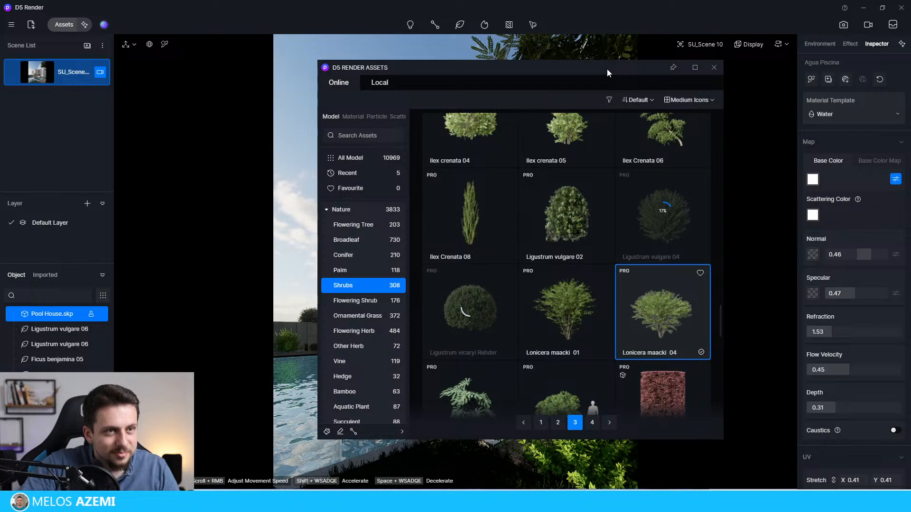
Step: Place a Lonicera maacki 04 and a Ligustrum vulgare 04 shrub by the wall behind the pool's far edge
{"action": "left_click_drag", "start_coordinate": [607, 69], "coordinate": [736, 65]}
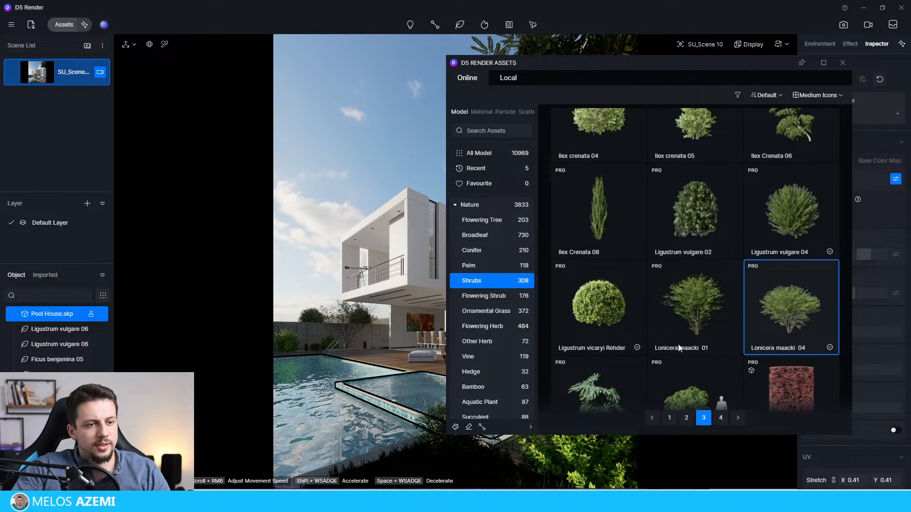
{"action": "left_click", "coordinate": [775, 209]}
{"action": "left_click", "coordinate": [307, 351]}
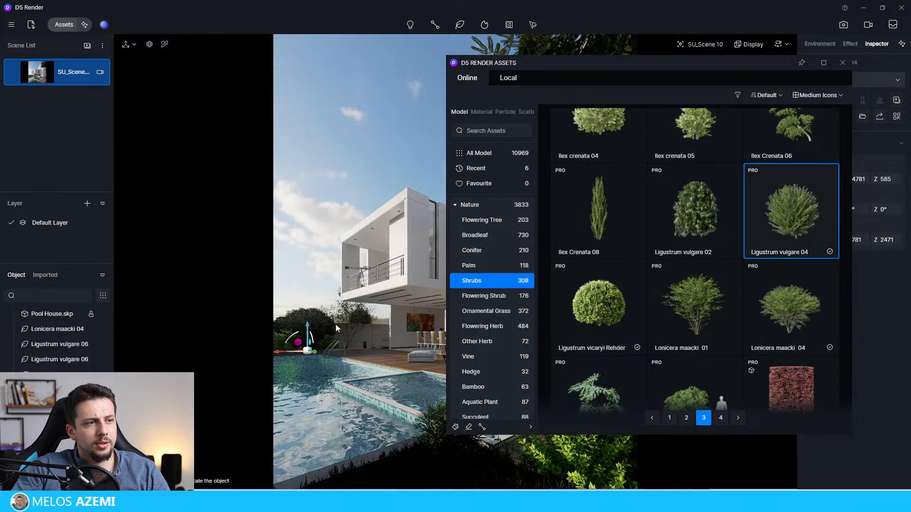
{"action": "left_click", "coordinate": [357, 348]}
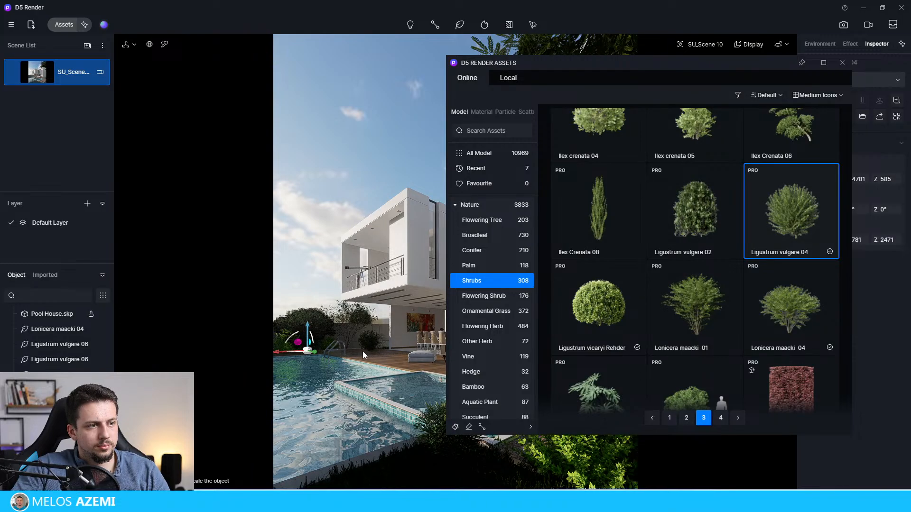
{"action": "left_click", "coordinate": [356, 348]}
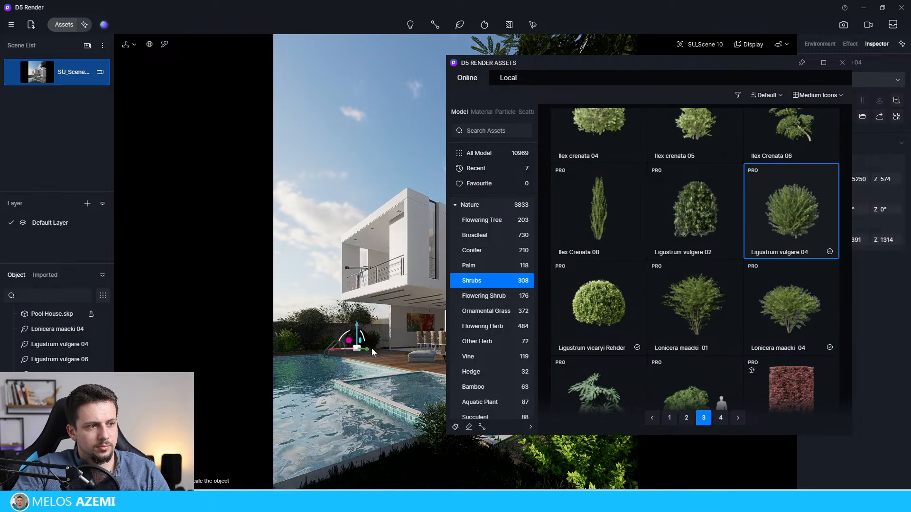
Step: Place a Ligustrum vicaryi Rehder shrub behind the pool near the terrace and scale it down
{"action": "left_click", "coordinate": [600, 302]}
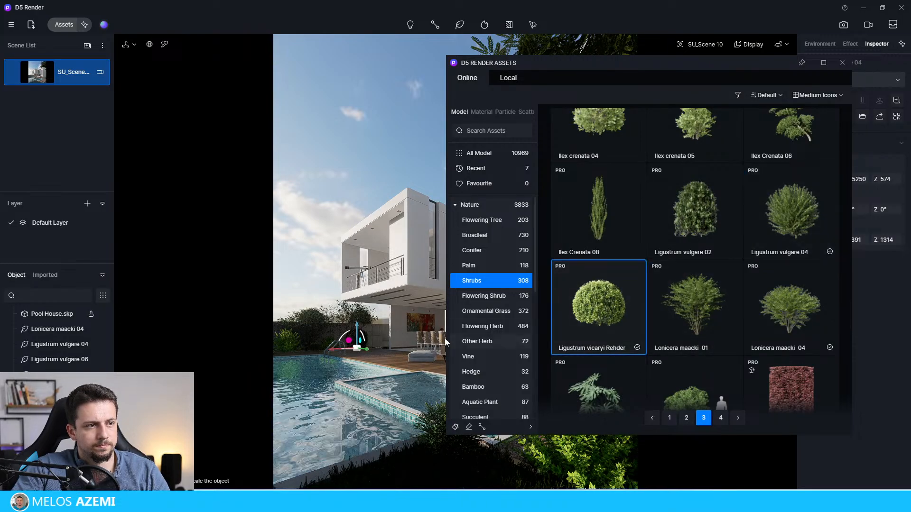
{"action": "left_click", "coordinate": [377, 348]}
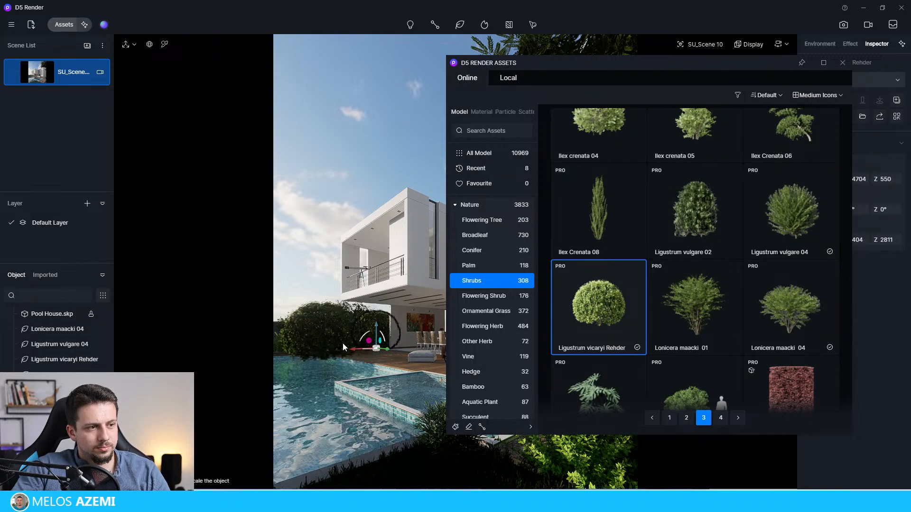
{"action": "key", "text": "Escape"}
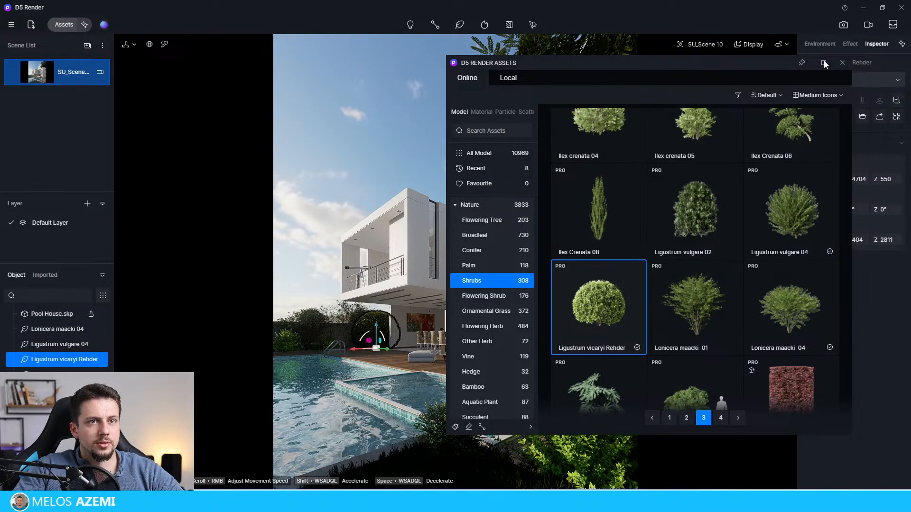
{"action": "left_click", "coordinate": [843, 62]}
{"action": "left_click_drag", "start_coordinate": [825, 238], "coordinate": [276, 191]}
Step: Scale the Lonicera maacki 04 shrub to 2040 × 1749 × 1554 and reposition it behind the pool's far edge
{"action": "left_click", "coordinate": [313, 350]}
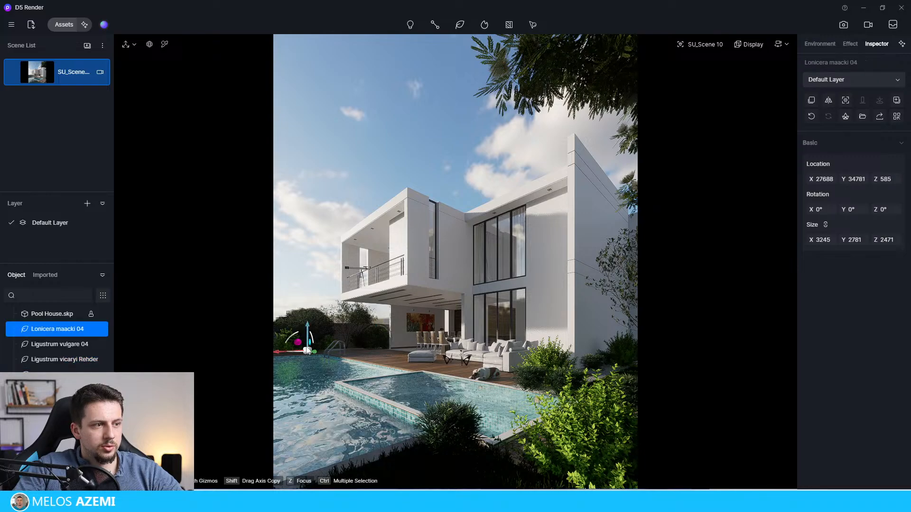
{"action": "left_click_drag", "start_coordinate": [314, 351], "coordinate": [328, 353]}
{"action": "left_click_drag", "start_coordinate": [824, 240], "coordinate": [259, 292]}
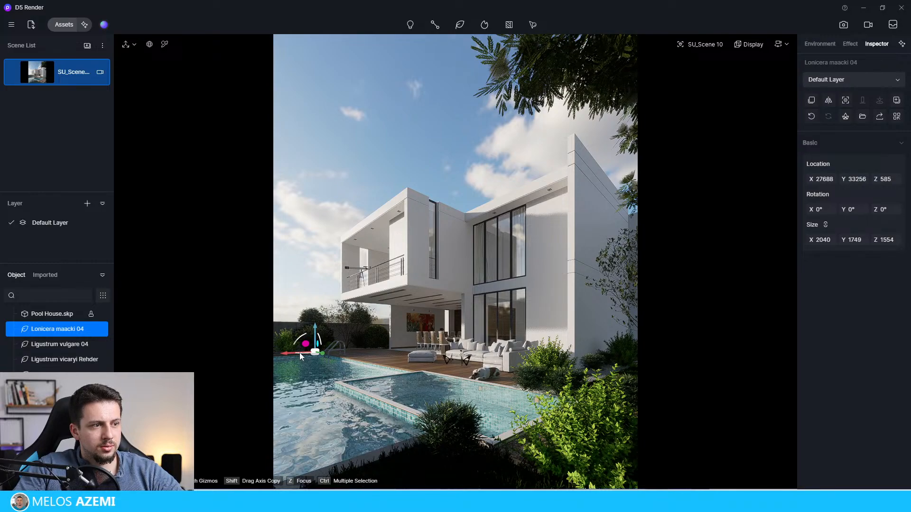
{"action": "left_click_drag", "start_coordinate": [300, 352], "coordinate": [323, 353]}
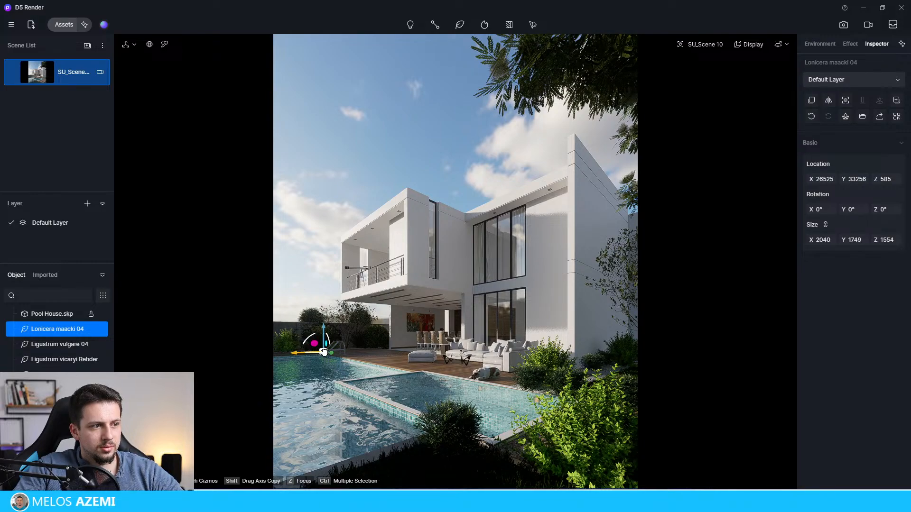
{"action": "left_click", "coordinate": [285, 355]}
{"action": "left_click_drag", "start_coordinate": [286, 354], "coordinate": [294, 354]}
{"action": "left_click", "coordinate": [330, 258]}
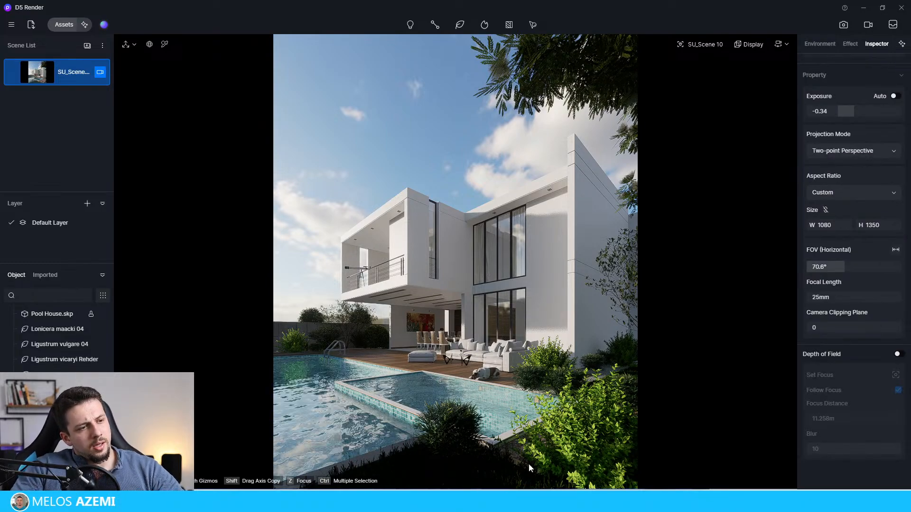
{"action": "left_click", "coordinate": [427, 433]}
{"action": "left_click", "coordinate": [406, 468]}
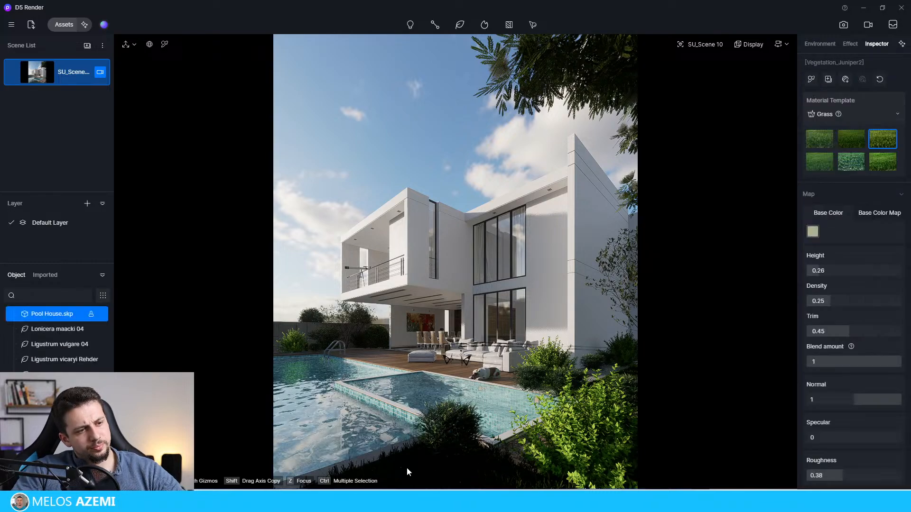
{"action": "left_click", "coordinate": [375, 216]}
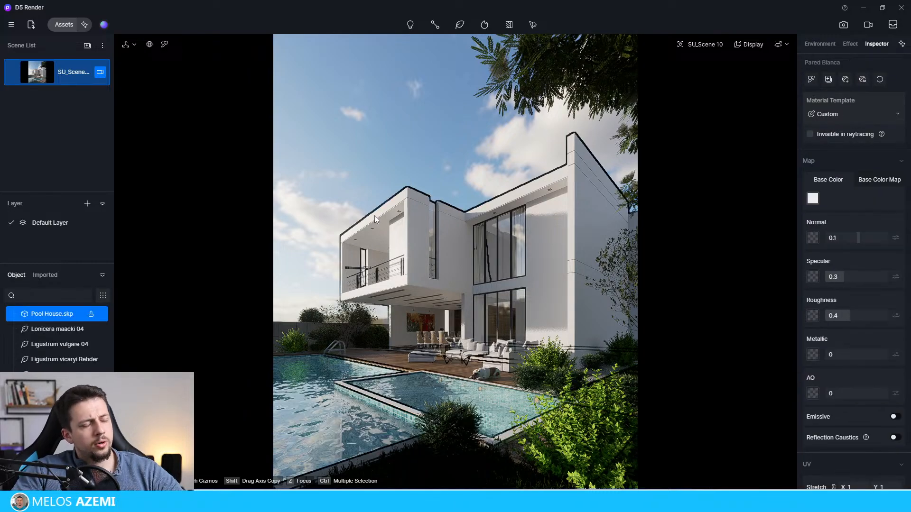
{"action": "left_click", "coordinate": [417, 161]}
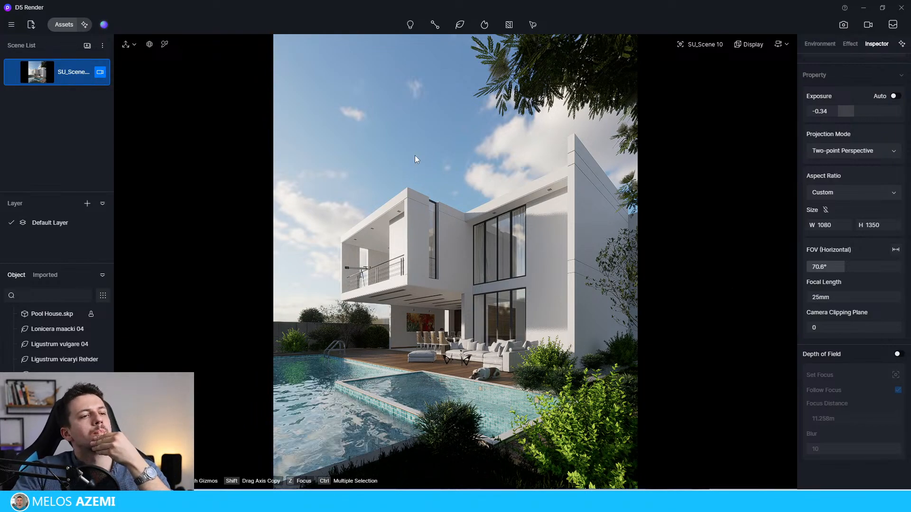
Step: Sample the white Pared Blanca wall material and set its normal to 0.53 and roughness to 0.4
{"action": "left_click", "coordinate": [164, 44]}
{"action": "left_click", "coordinate": [561, 216]}
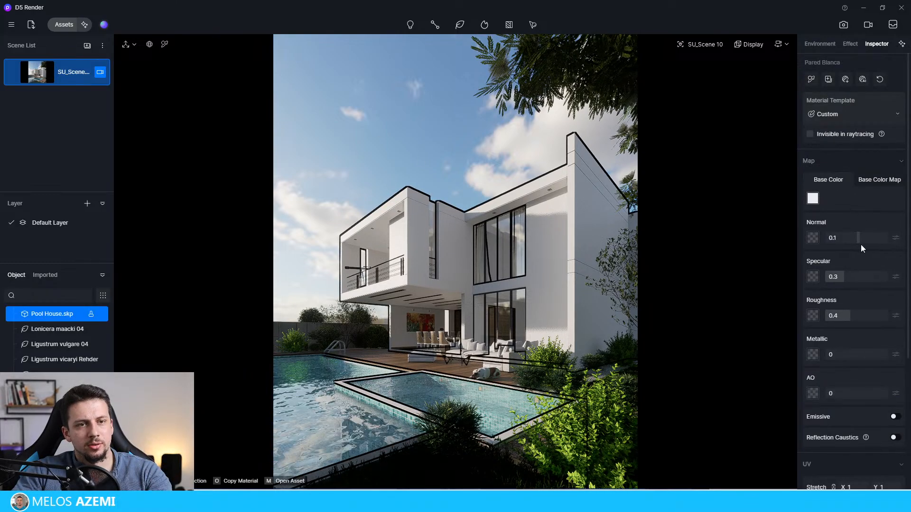
{"action": "left_click_drag", "start_coordinate": [859, 241], "coordinate": [876, 239]}
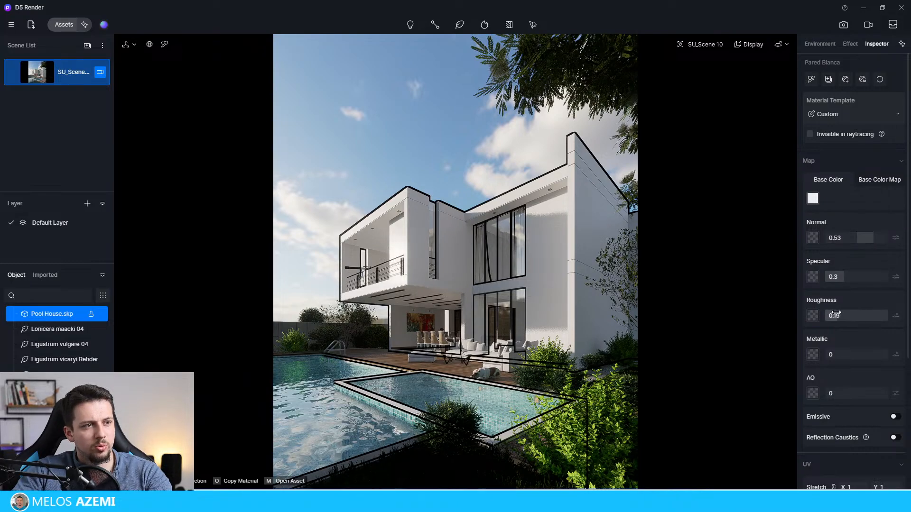
{"action": "mouse_move", "coordinate": [835, 315]}
{"action": "left_mouse_down"}
{"action": "mouse_move", "coordinate": [819, 312]}
{"action": "mouse_move", "coordinate": [840, 315]}
{"action": "left_mouse_up"}
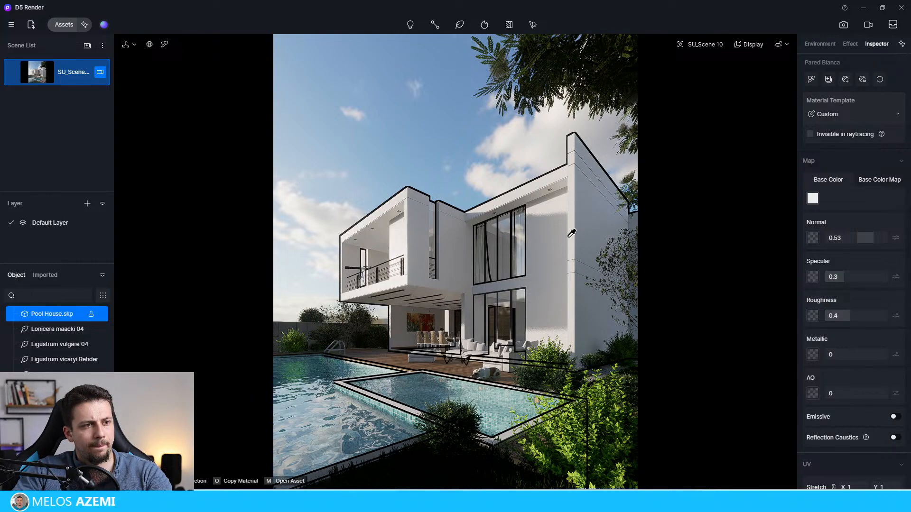
Step: Set the Vidrio Ventanas window glass to specular 0.8 and the aluminium_blurry frames to roughness 0.23 and metallic 1
{"action": "left_click", "coordinate": [521, 236]}
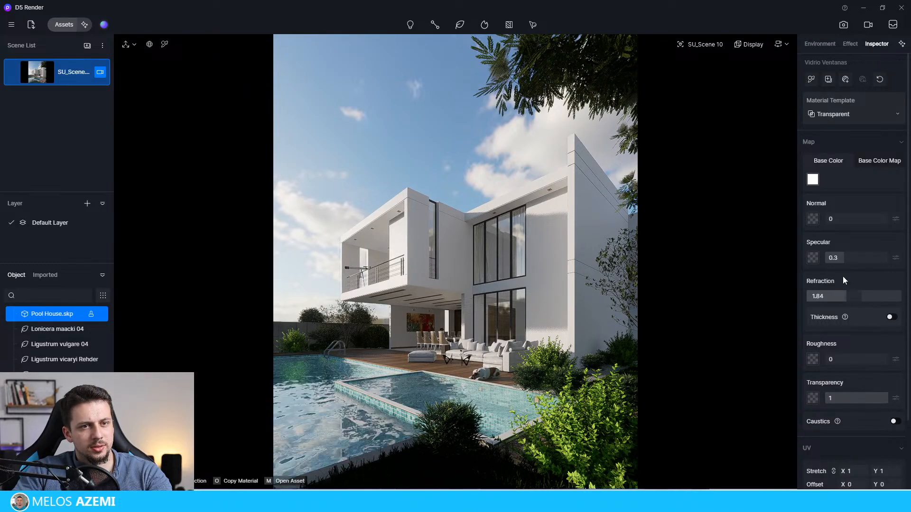
{"action": "left_click_drag", "start_coordinate": [840, 257], "coordinate": [901, 264]}
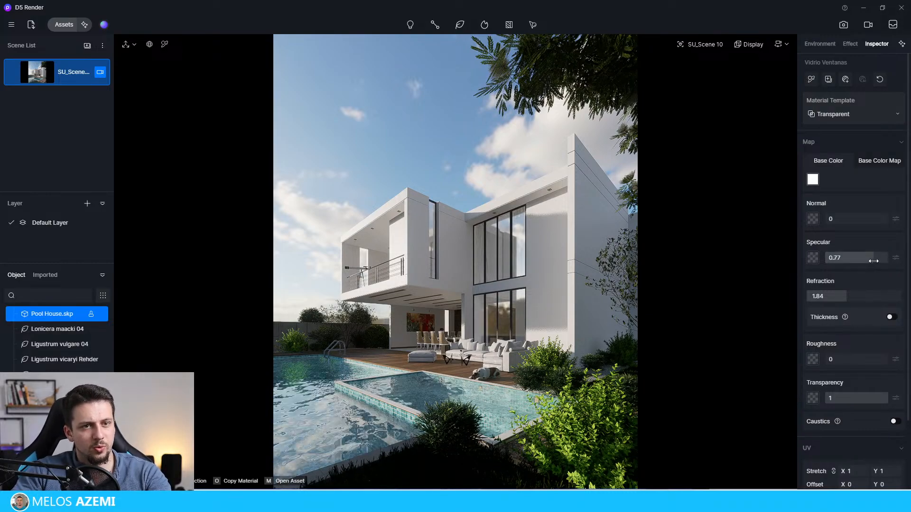
{"action": "left_click", "coordinate": [515, 266]}
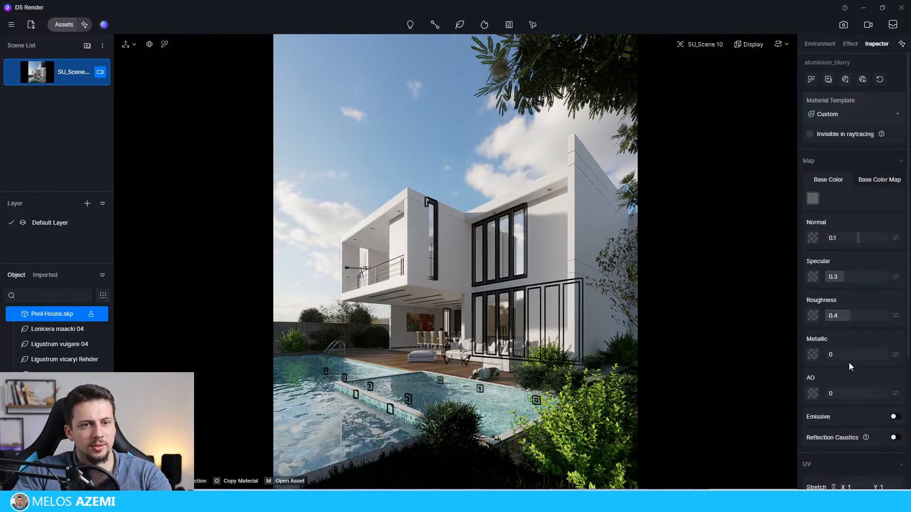
{"action": "left_click_drag", "start_coordinate": [860, 322], "coordinate": [840, 318]}
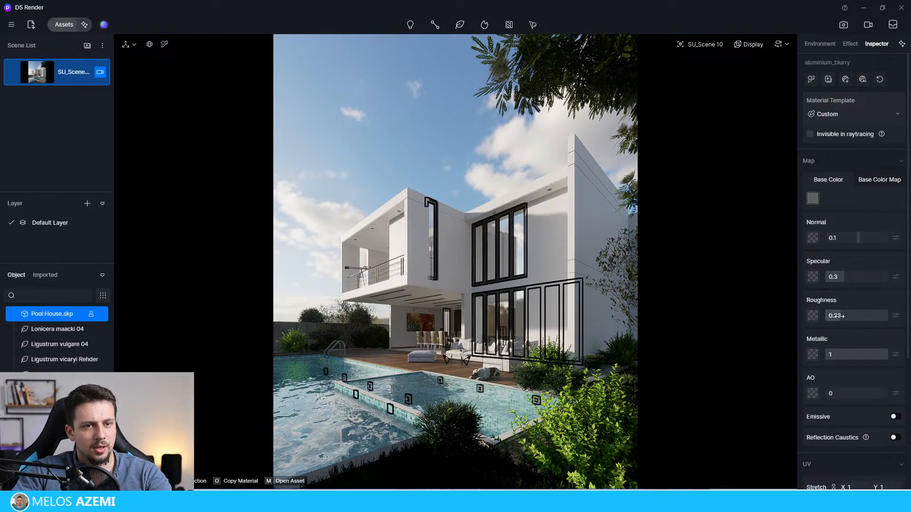
{"action": "key", "text": "Escape"}
{"action": "left_click", "coordinate": [342, 115]}
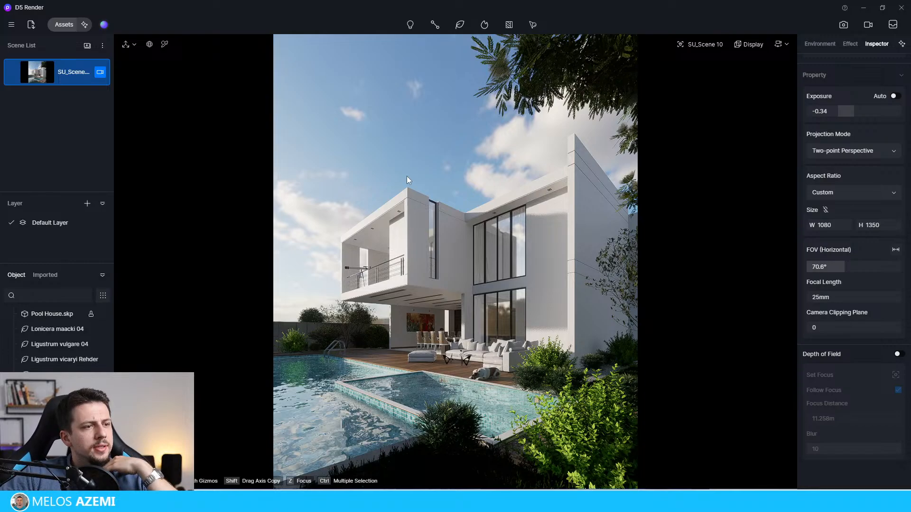
Step: Set the balcony railing's aluminium_blurry1 material to metallic 1 and roughness 0.25
{"action": "left_click", "coordinate": [433, 26]}
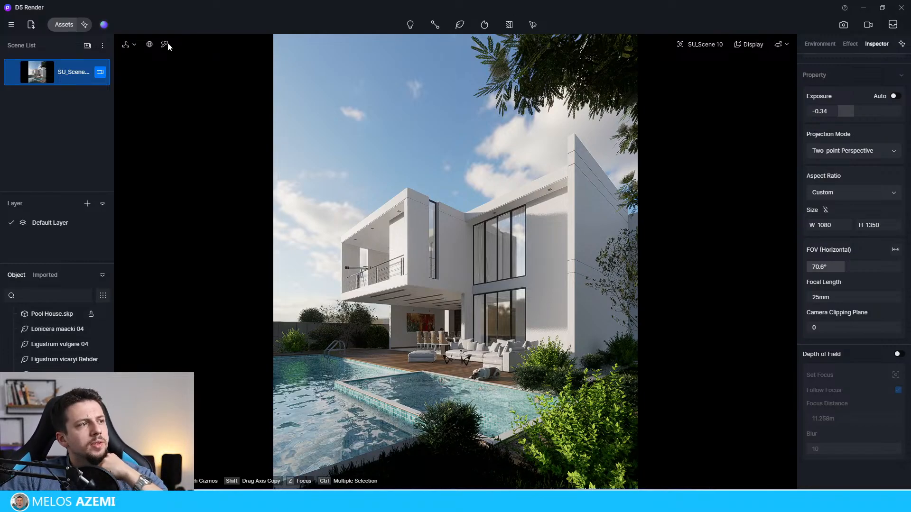
{"action": "left_click", "coordinate": [382, 264]}
{"action": "left_click", "coordinate": [382, 264]}
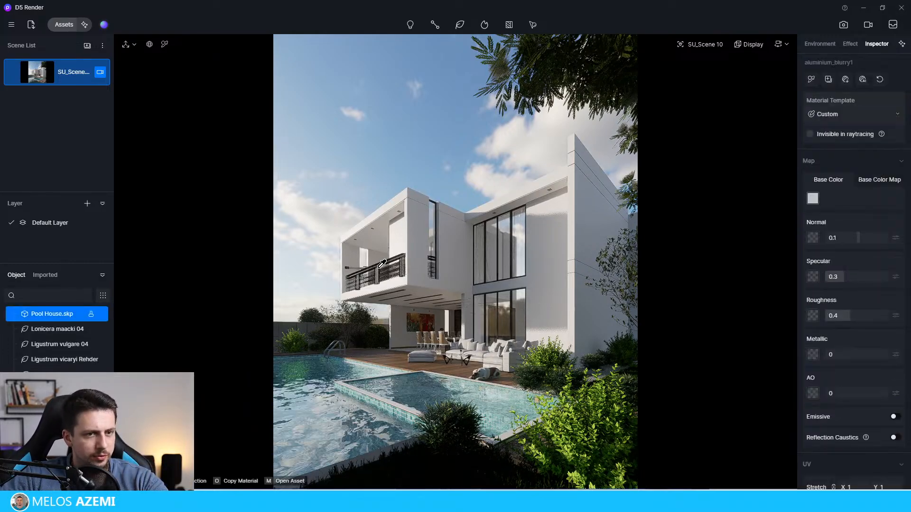
{"action": "left_click", "coordinate": [837, 316]}
{"action": "type", "text": "0.25"}
{"action": "key", "text": "Return"}
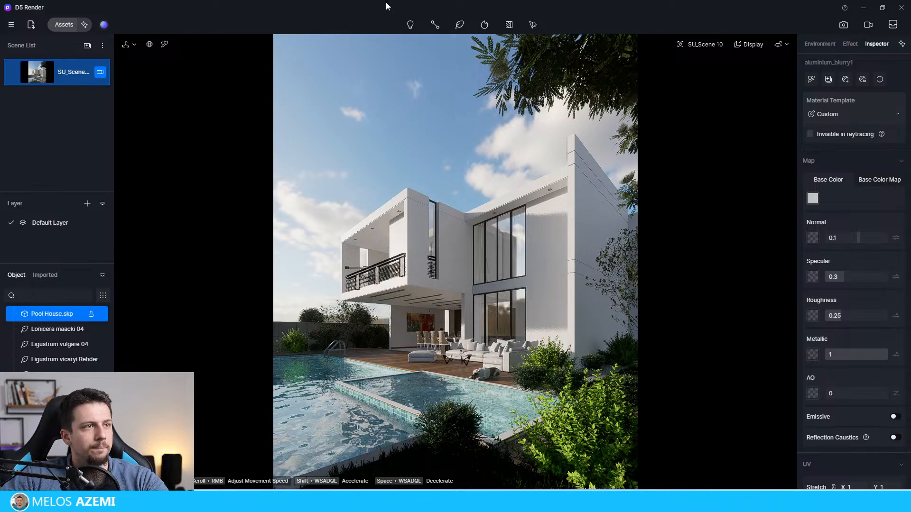
Step: Sample the Piso Madera Piscina deck material and set it to normal 0.97, specular 0.33 and roughness 0.15
{"action": "left_click", "coordinate": [164, 45]}
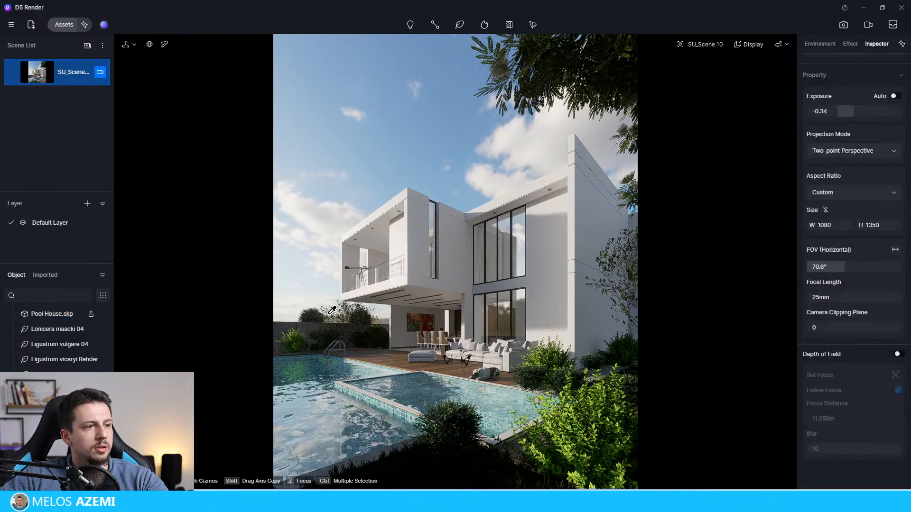
{"action": "left_click", "coordinate": [393, 360]}
{"action": "left_click_drag", "start_coordinate": [859, 233], "coordinate": [871, 235]}
{"action": "left_click_drag", "start_coordinate": [845, 317], "coordinate": [834, 316]}
{"action": "left_click_drag", "start_coordinate": [844, 276], "coordinate": [846, 276]}
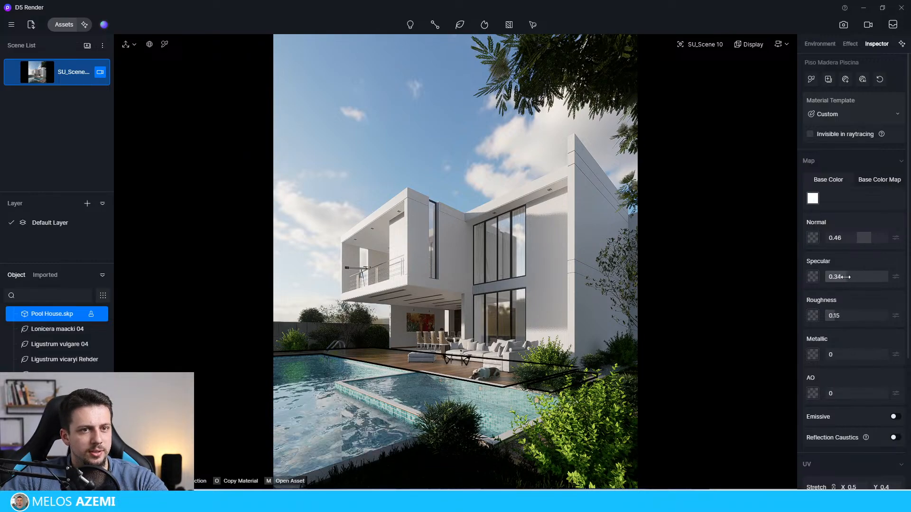
{"action": "left_click_drag", "start_coordinate": [870, 235], "coordinate": [882, 236]}
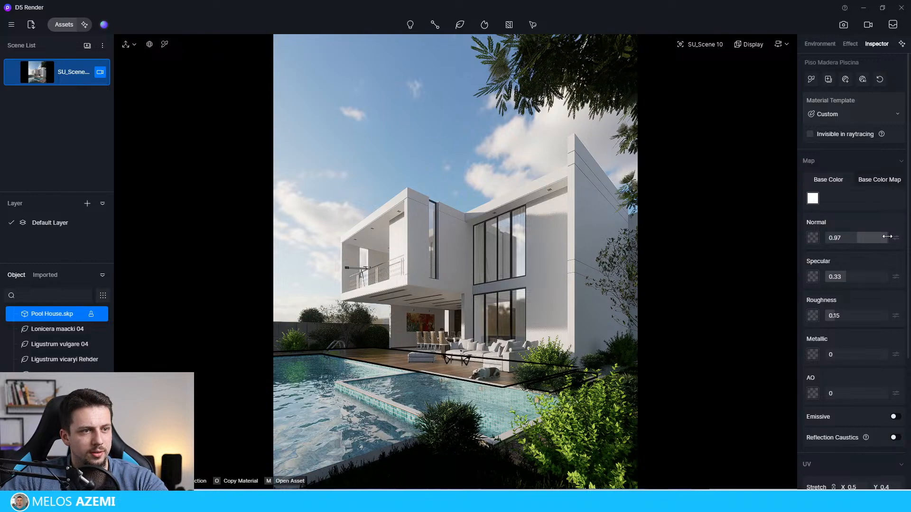
Step: Switch the deck material to the Displacement template with normal and height 0.56, and the sofa fabric to Cloth with roughness 0.19
{"action": "left_click", "coordinate": [838, 116]}
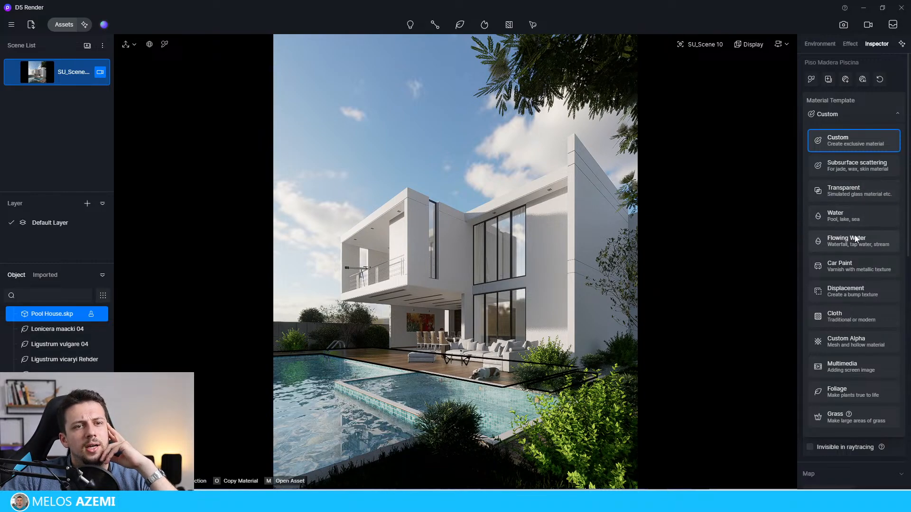
{"action": "left_click", "coordinate": [853, 297]}
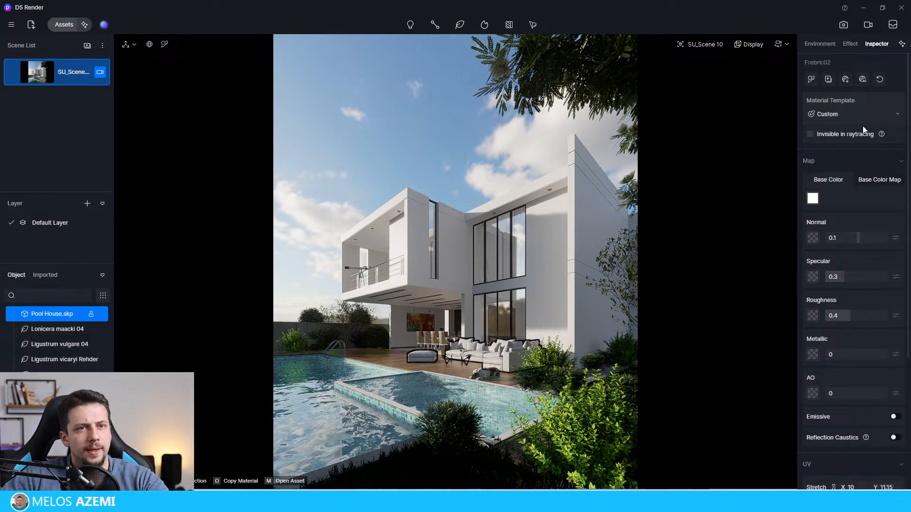
{"action": "left_click", "coordinate": [861, 122]}
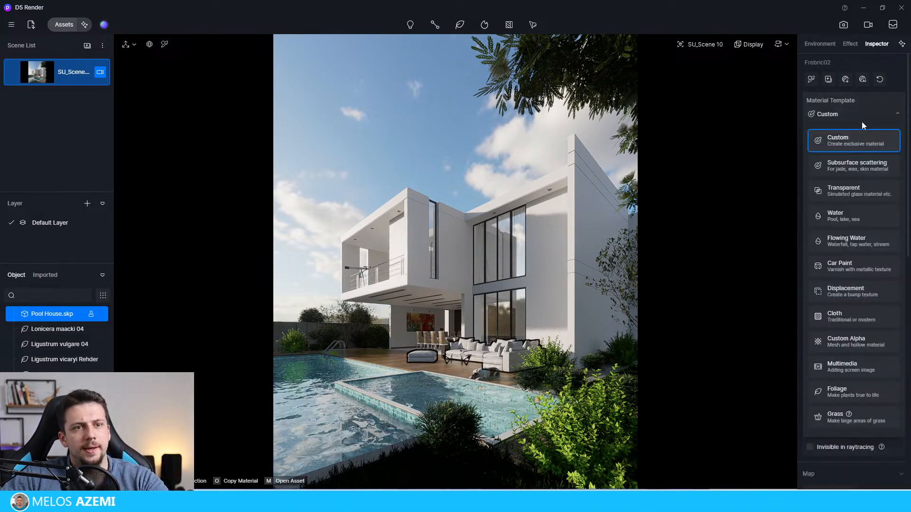
{"action": "left_click", "coordinate": [866, 322]}
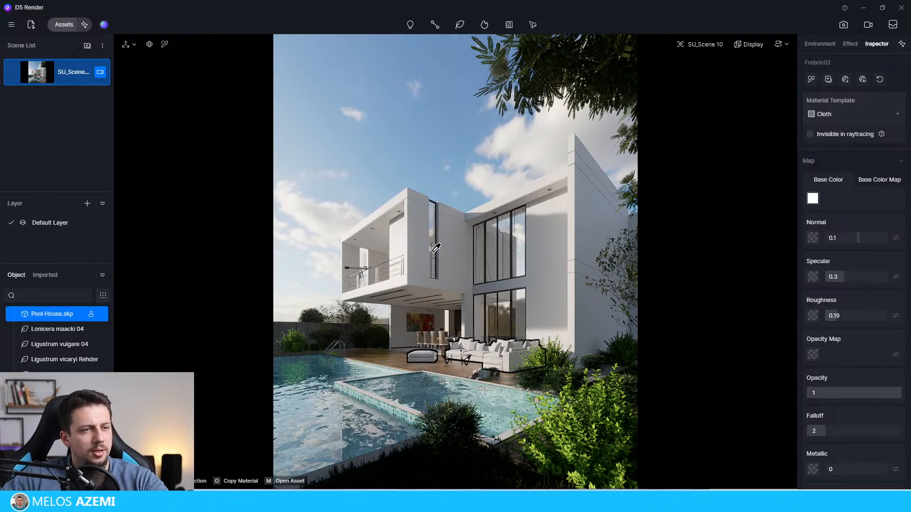
Step: Set the pool's Mosaico Piscina tile material to specular 1 and roughness 0.13
{"action": "left_click", "coordinate": [406, 411]}
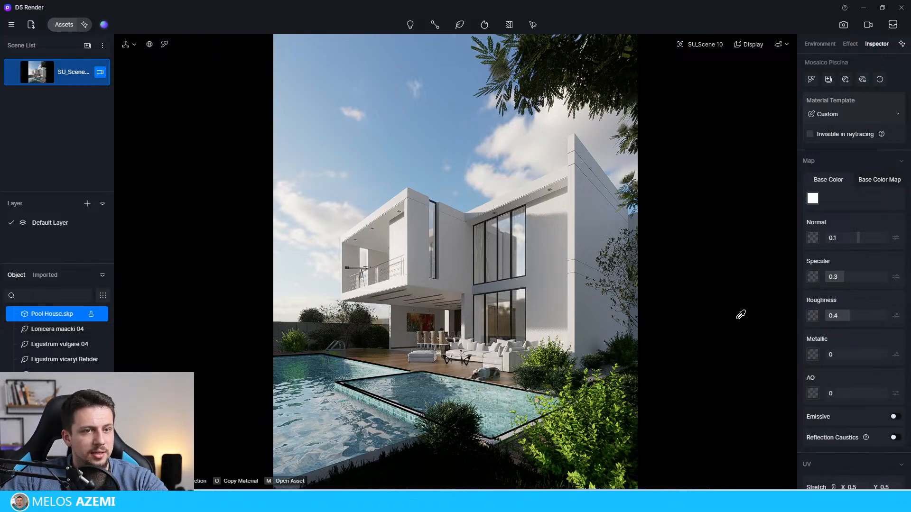
{"action": "left_click", "coordinate": [834, 315]}
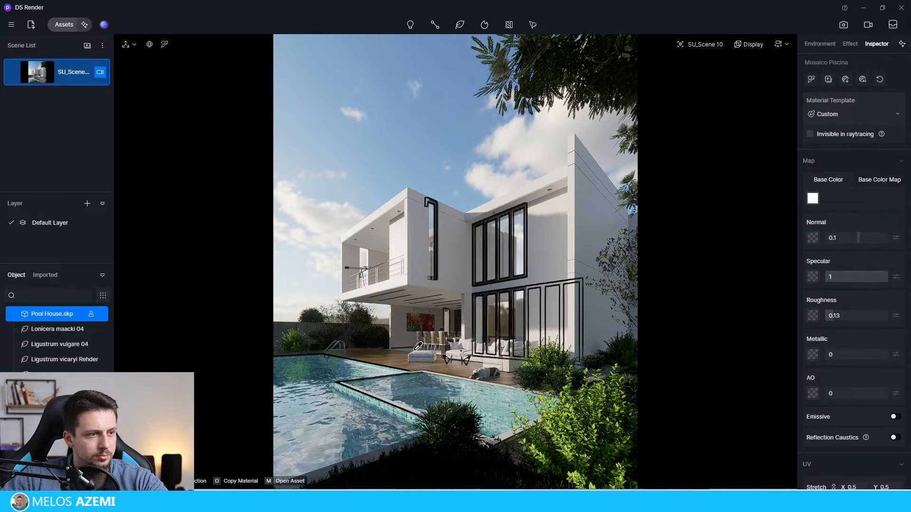
{"action": "left_click", "coordinate": [348, 358]}
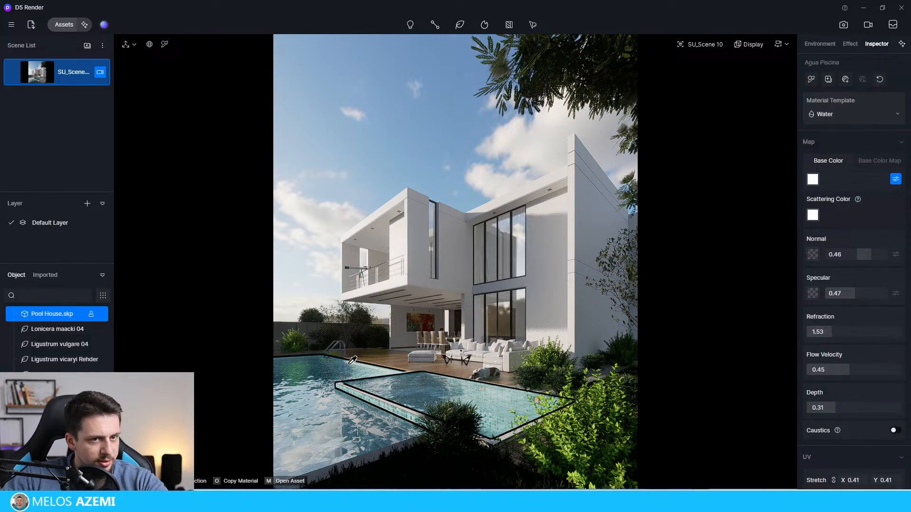
Step: Sample the pool's Mosaico Piscina tile material and update the saved scene with the current look
{"action": "left_click", "coordinate": [394, 405]}
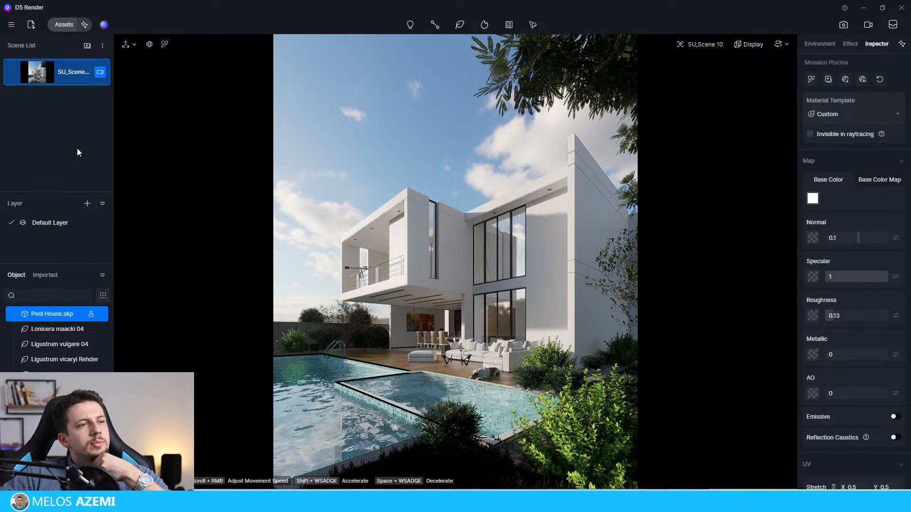
{"action": "left_click", "coordinate": [13, 75]}
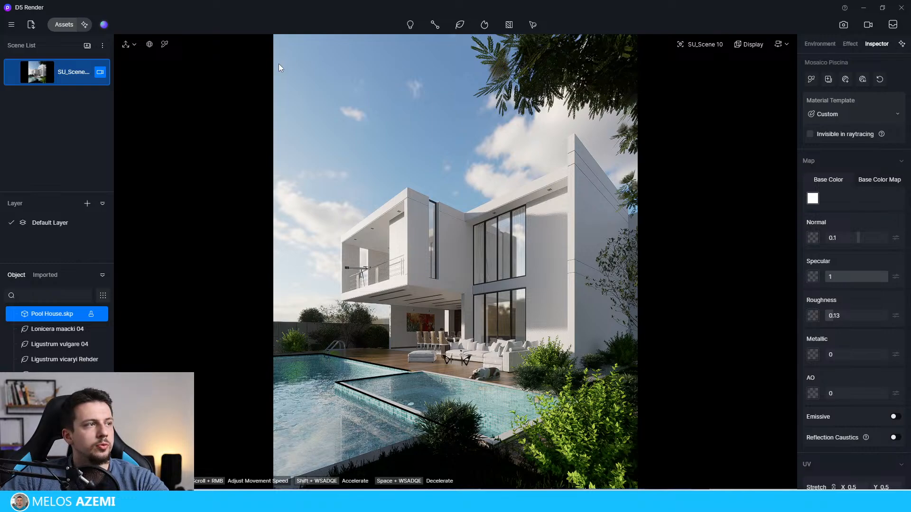
Step: Set the post-processing exposure to -0.38 and the white balance to 6884
{"action": "left_click", "coordinate": [850, 44]}
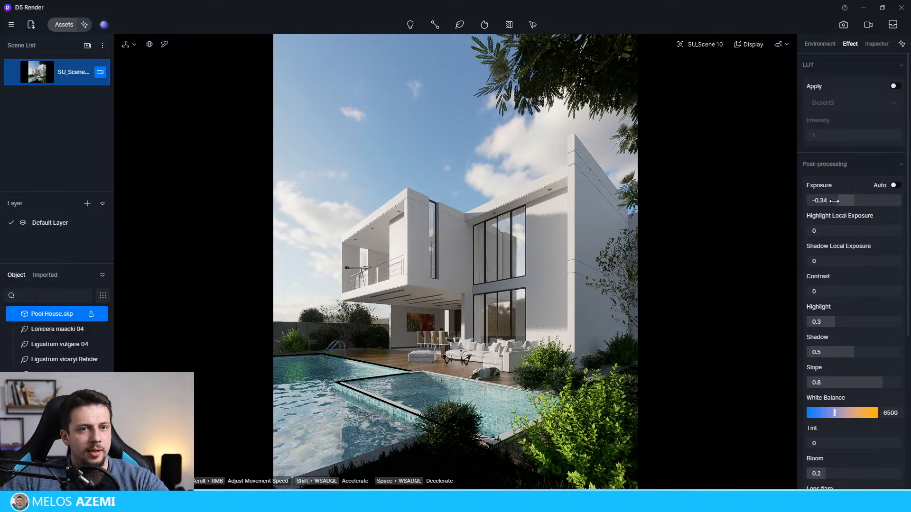
{"action": "left_click_drag", "start_coordinate": [839, 201], "coordinate": [835, 202]}
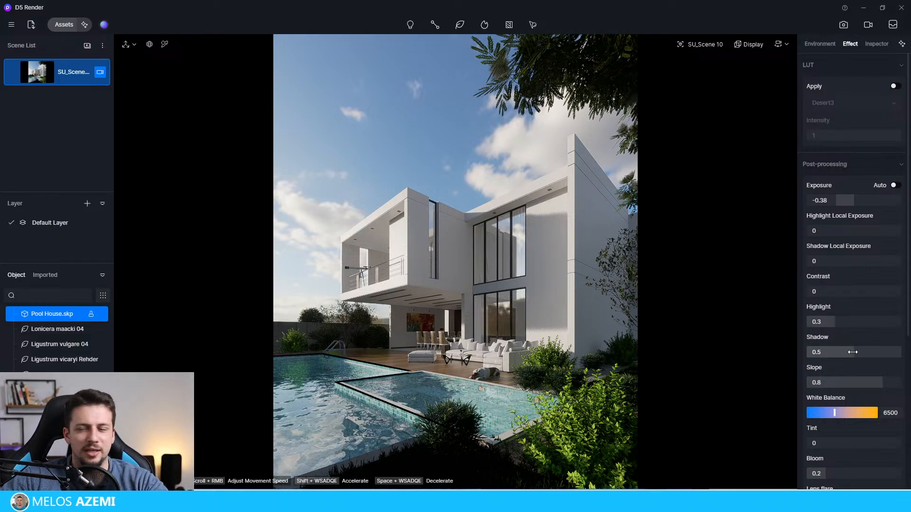
{"action": "left_click_drag", "start_coordinate": [847, 411], "coordinate": [852, 413]}
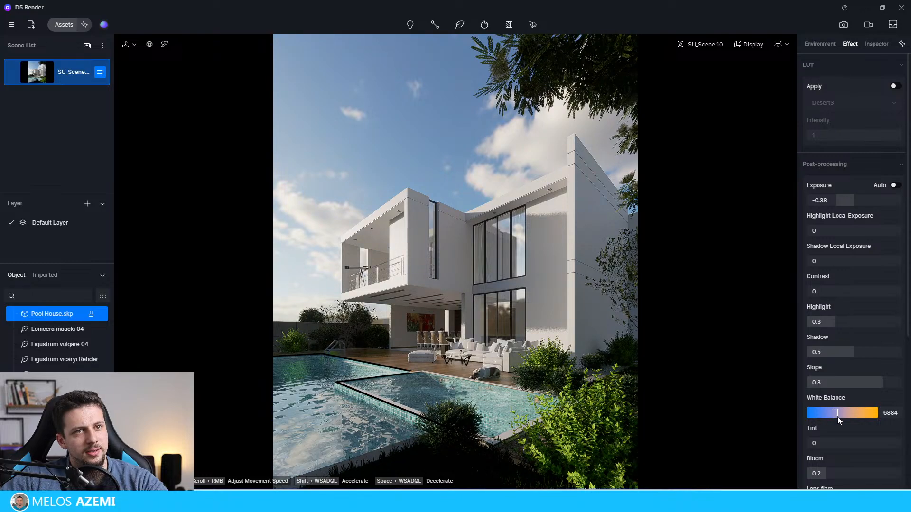
Step: Set the sun's color temperature to 4000K and its disk radius to 5.8
{"action": "left_click", "coordinate": [820, 44]}
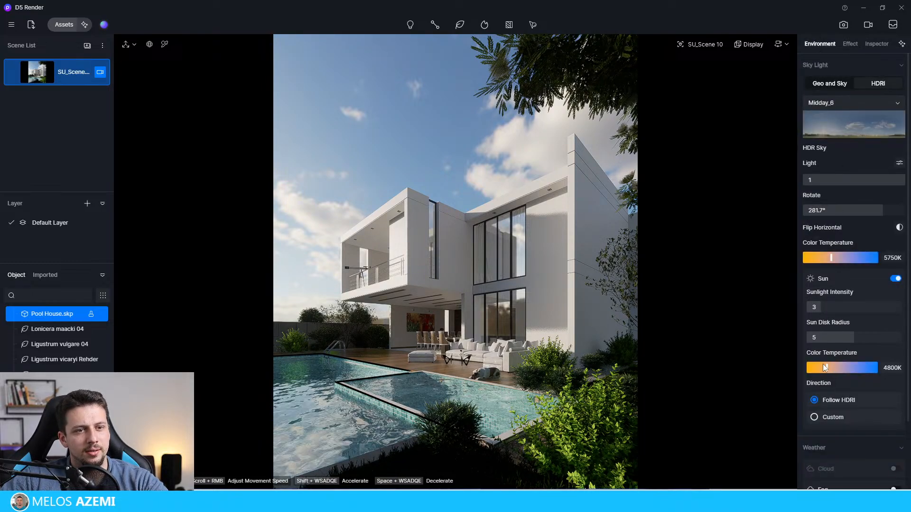
{"action": "left_click_drag", "start_coordinate": [824, 367], "coordinate": [816, 368]}
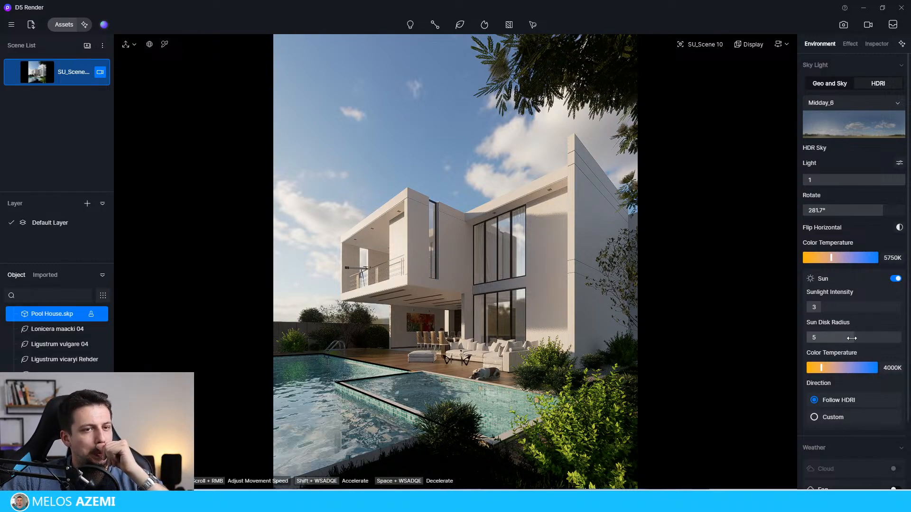
{"action": "left_click_drag", "start_coordinate": [900, 337], "coordinate": [849, 338]}
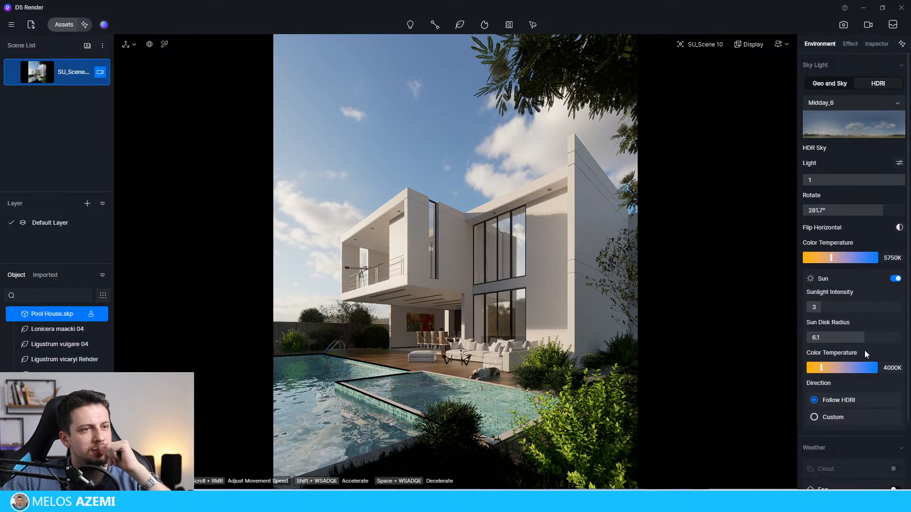
{"action": "left_click_drag", "start_coordinate": [865, 350], "coordinate": [862, 350]}
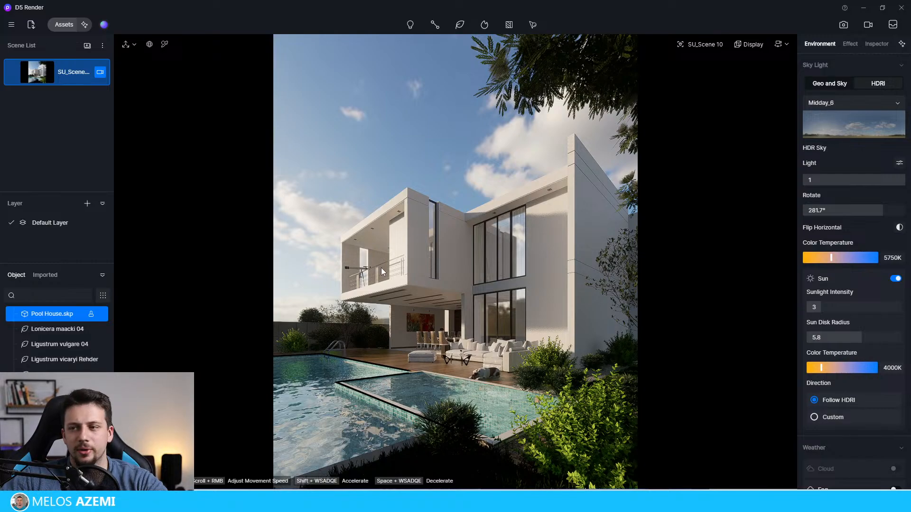
Step: Duplicate the Albizia julibrissin 04 tree and position the copy beyond the pool's far edge at X 15197, Y 55755, rotated 270° about Z
{"action": "left_click", "coordinate": [621, 74]}
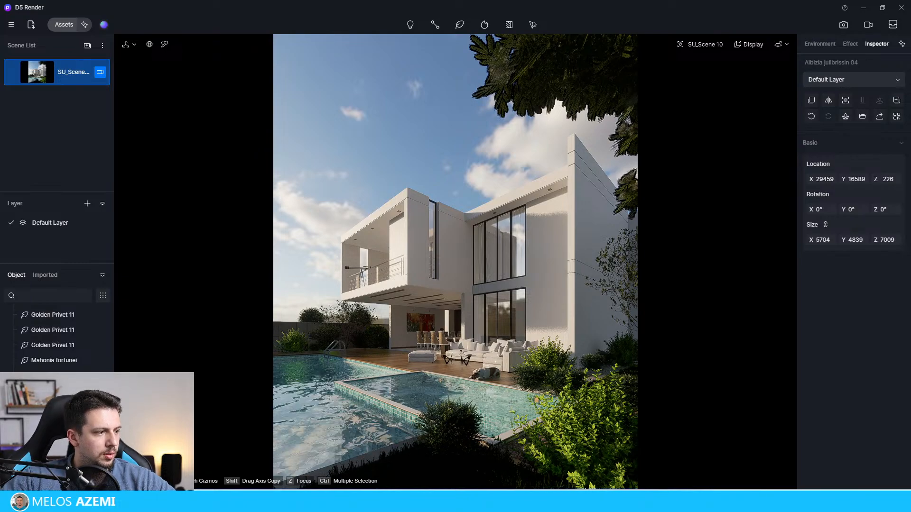
{"action": "right_click", "coordinate": [53, 405]}
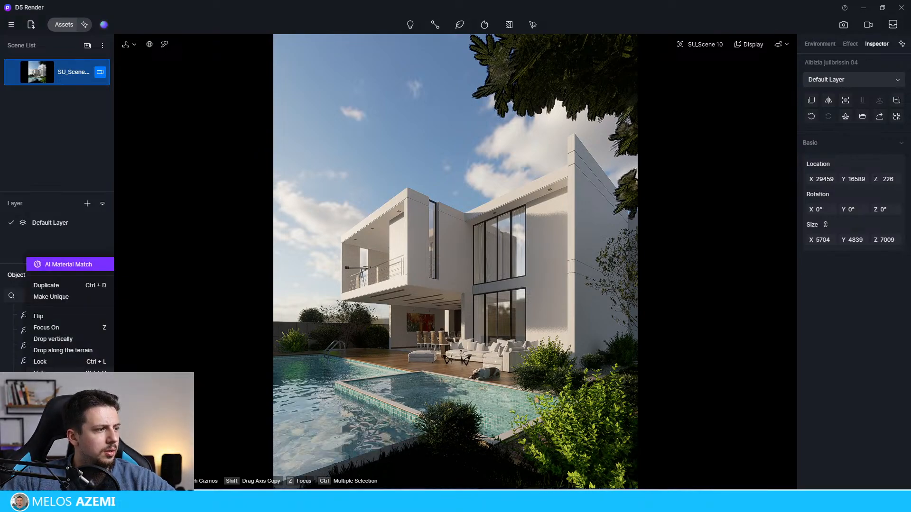
{"action": "left_click", "coordinate": [59, 285]}
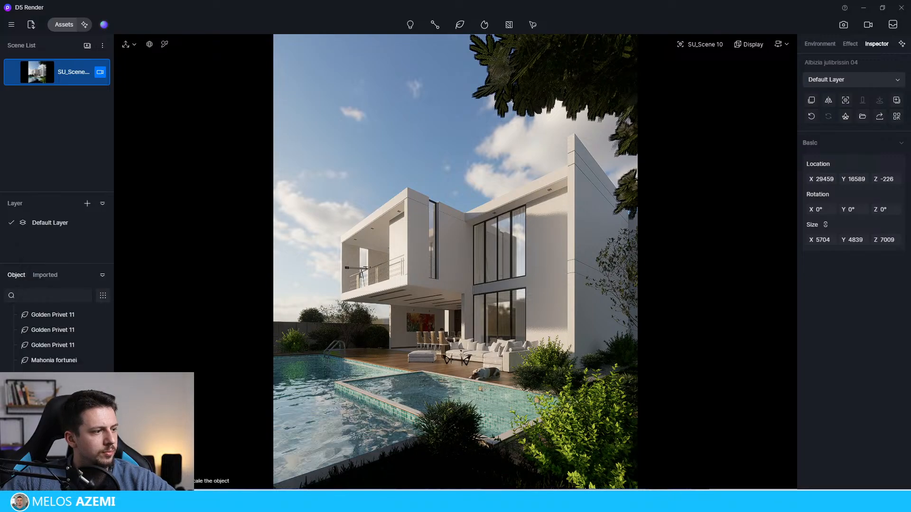
{"action": "scroll", "coordinate": [53, 361], "scroll_direction": "up", "scroll_amount": 2}
{"action": "scroll", "coordinate": [53, 360], "scroll_direction": "down", "scroll_amount": 2}
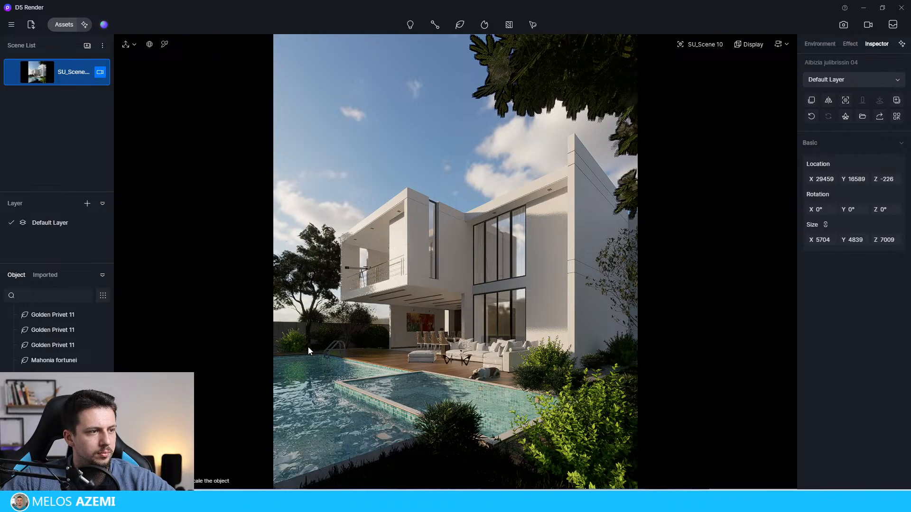
{"action": "left_click", "coordinate": [309, 346]}
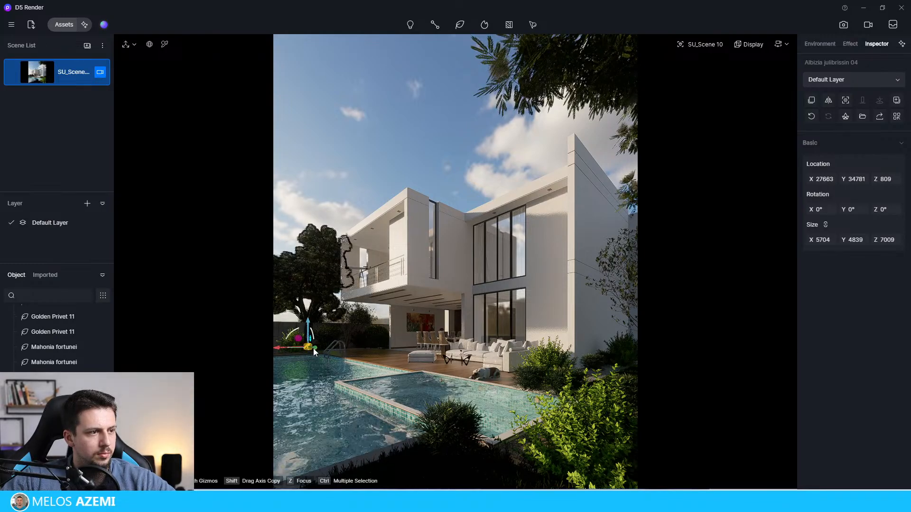
{"action": "left_click_drag", "start_coordinate": [311, 349], "coordinate": [367, 340]}
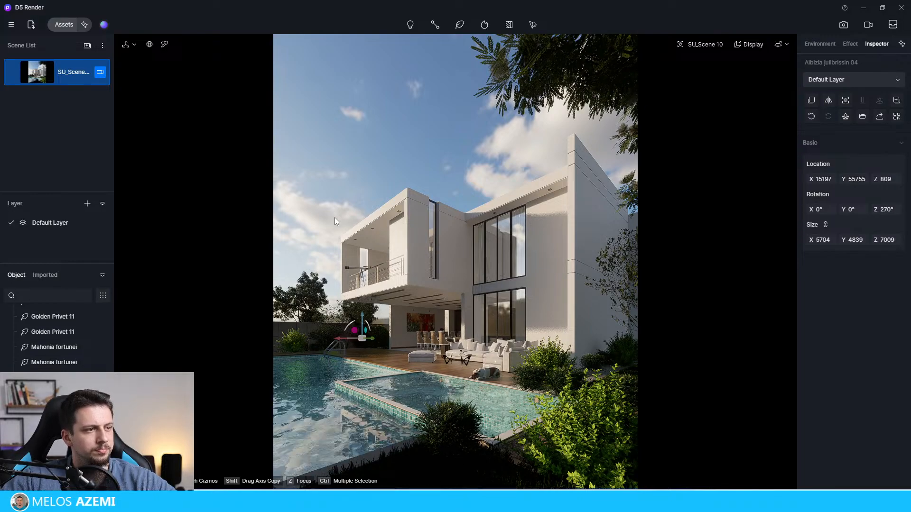
{"action": "left_click", "coordinate": [334, 218]}
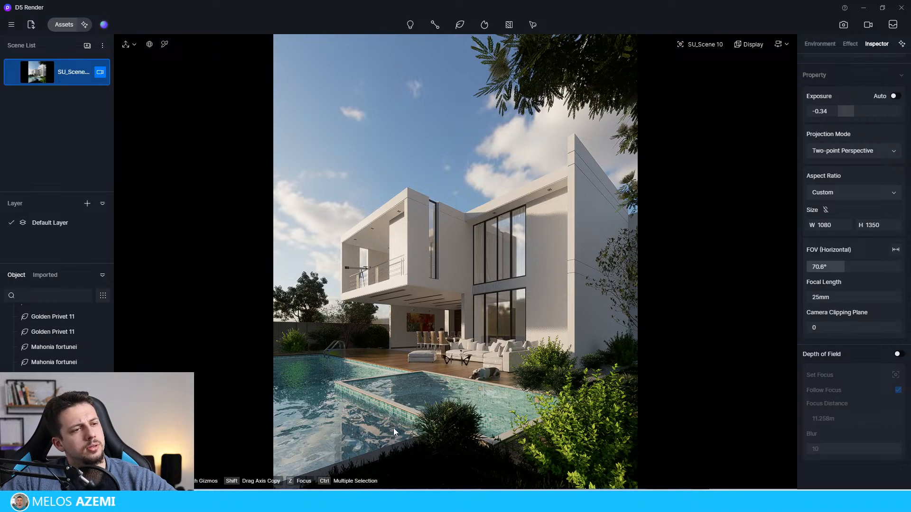
Step: Search the online model assets for "pool" and clear the search
{"action": "left_click", "coordinate": [64, 24]}
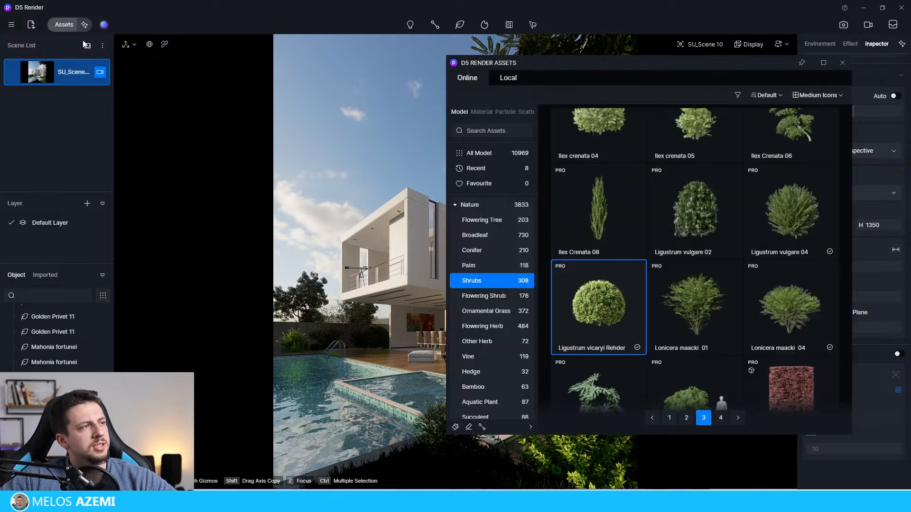
{"action": "left_click", "coordinate": [480, 131]}
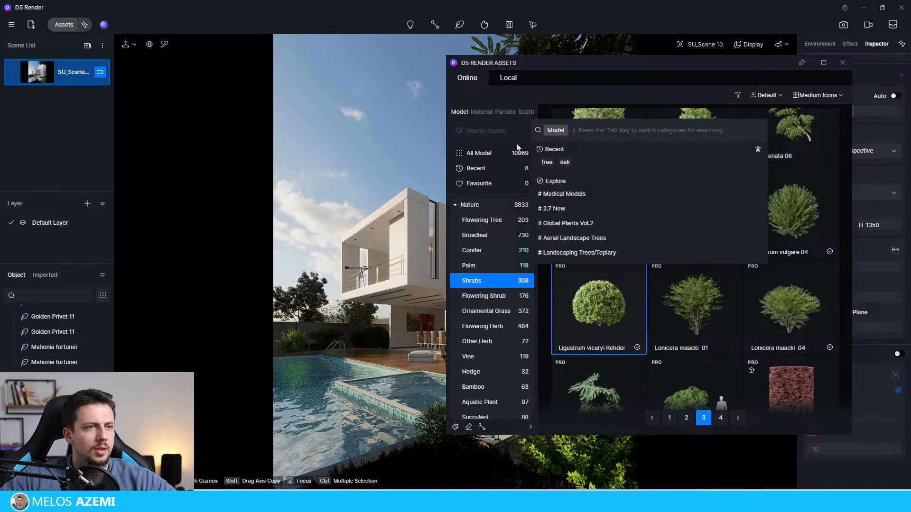
{"action": "type", "text": "pool"}
{"action": "key", "text": "Return"}
{"action": "left_click", "coordinate": [526, 131]}
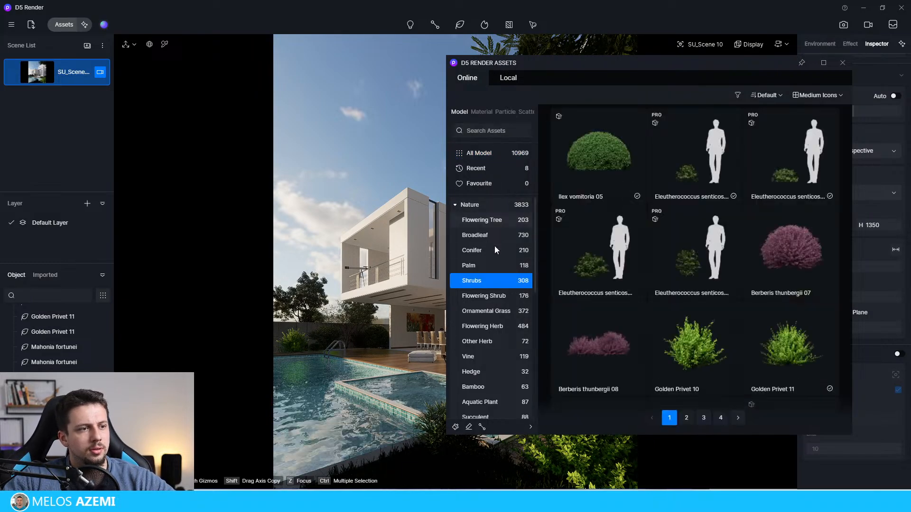
Step: Browse the Nature, Interior Parallax, Indoor and Outdoor model categories, including Sports and entertainment, for pool props
{"action": "left_click", "coordinate": [472, 204]}
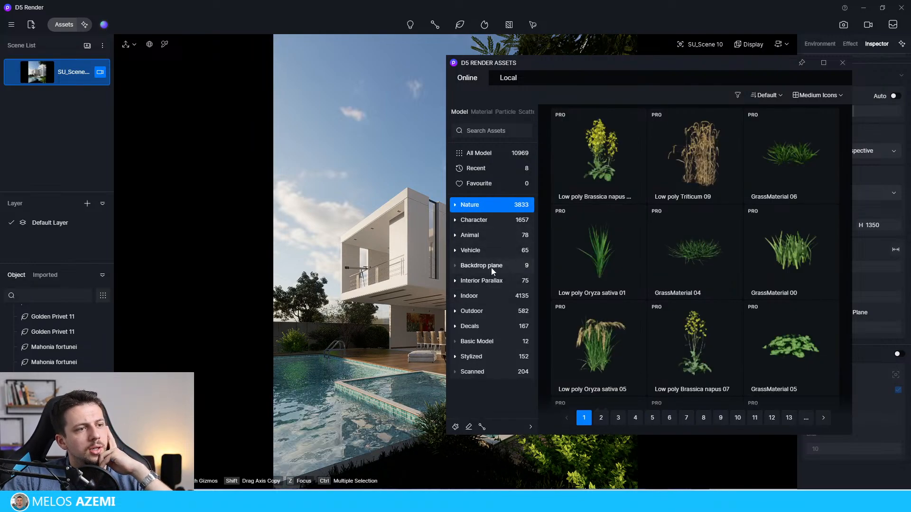
{"action": "left_click", "coordinate": [493, 281]}
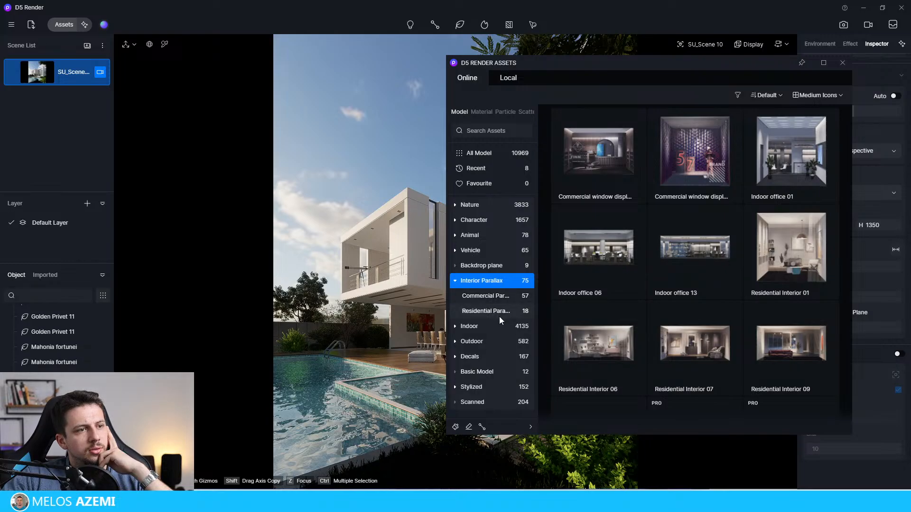
{"action": "left_click", "coordinate": [470, 327]}
{"action": "scroll", "coordinate": [491, 345], "scroll_direction": "down", "scroll_amount": 2}
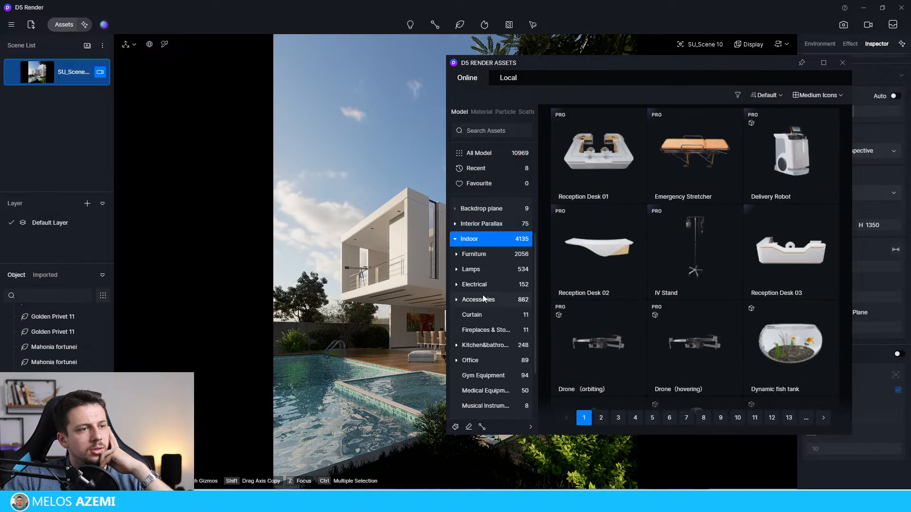
{"action": "scroll", "coordinate": [489, 332], "scroll_direction": "up", "scroll_amount": 2}
{"action": "left_click", "coordinate": [483, 311]}
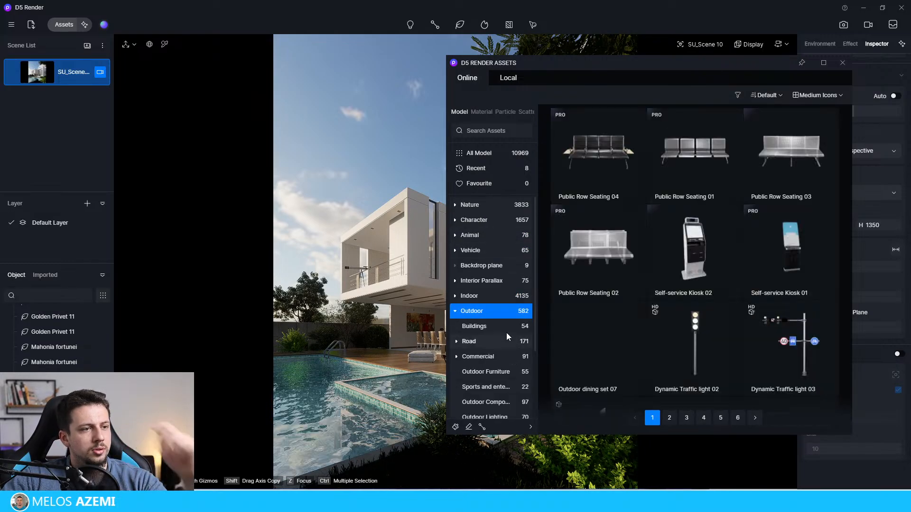
{"action": "scroll", "coordinate": [506, 330], "scroll_direction": "down", "scroll_amount": 2}
{"action": "left_click", "coordinate": [484, 359]}
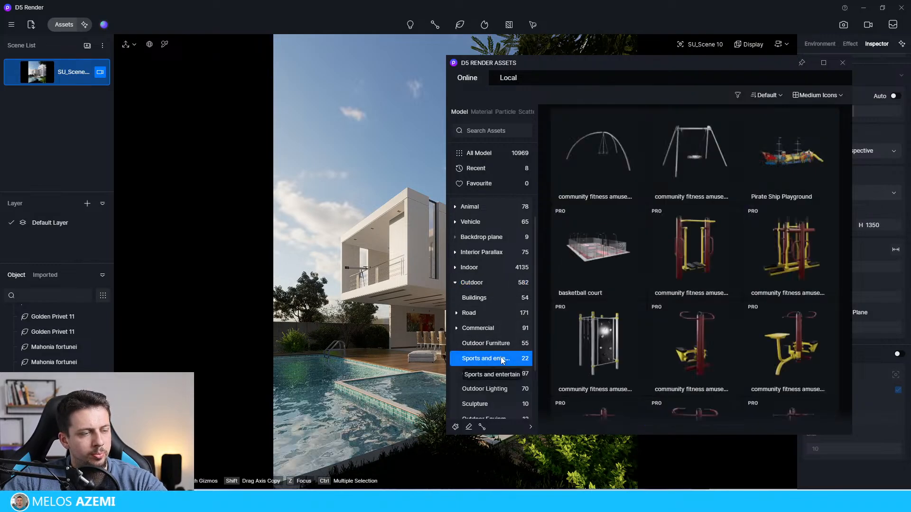
{"action": "scroll", "coordinate": [684, 246], "scroll_direction": "down", "scroll_amount": 3}
{"action": "scroll", "coordinate": [696, 266], "scroll_direction": "down", "scroll_amount": 4}
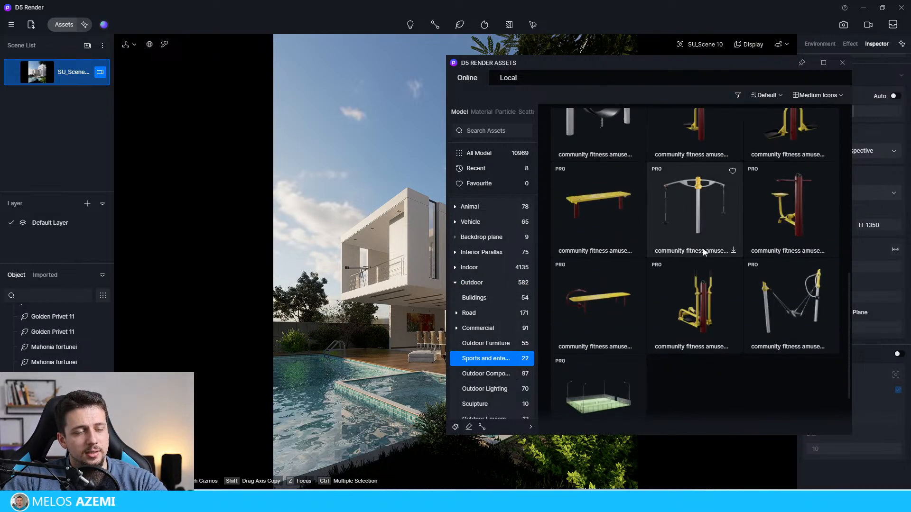
{"action": "scroll", "coordinate": [688, 303], "scroll_direction": "up", "scroll_amount": 6}
{"action": "scroll", "coordinate": [481, 368], "scroll_direction": "down", "scroll_amount": 2}
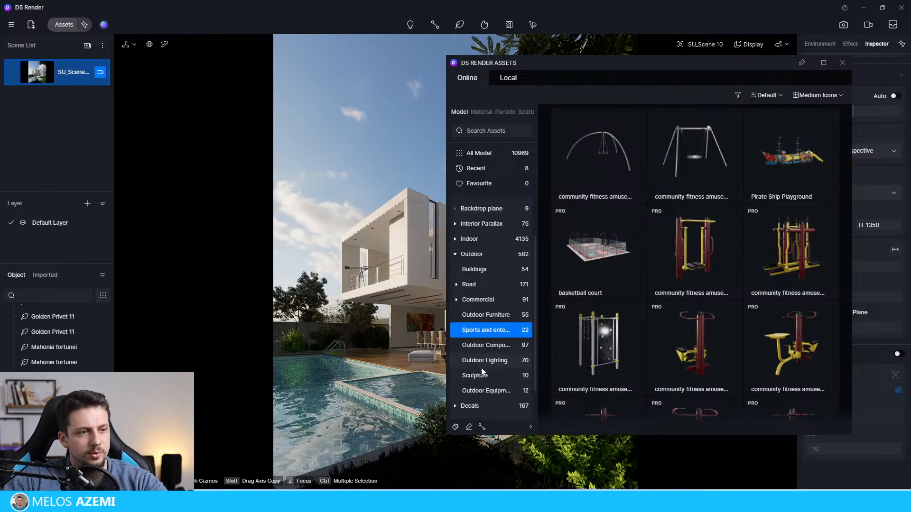
{"action": "scroll", "coordinate": [484, 368], "scroll_direction": "down", "scroll_amount": 2}
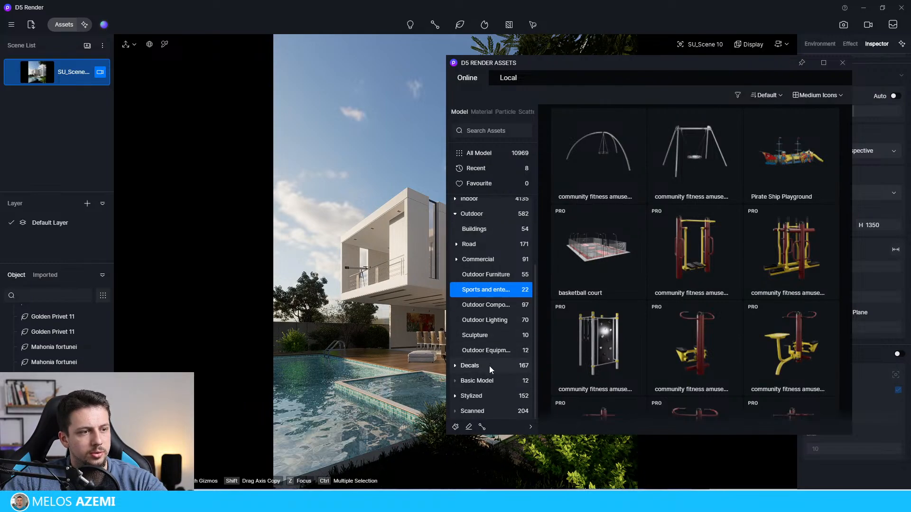
Step: Look through the Decals, Stylized and Scanned model categories for suitable props and close the asset library
{"action": "left_click", "coordinate": [489, 366]}
{"action": "scroll", "coordinate": [489, 333], "scroll_direction": "down", "scroll_amount": 1}
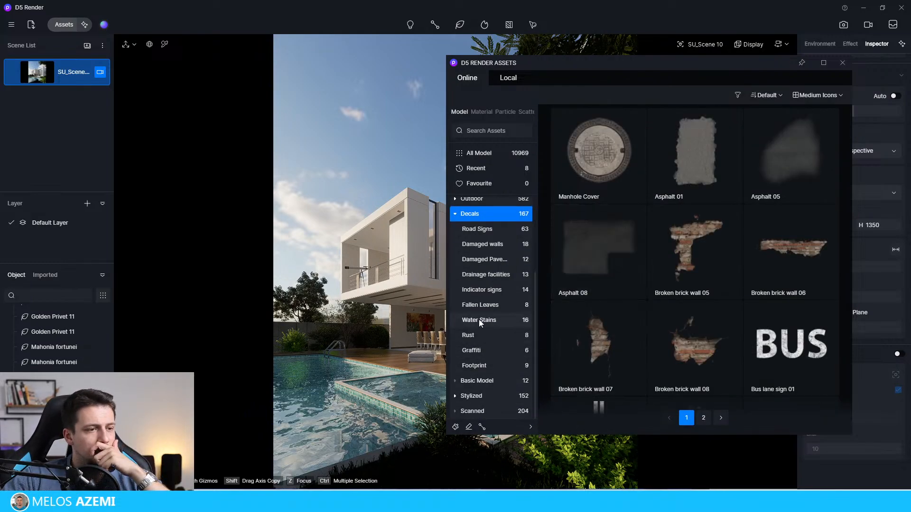
{"action": "left_click", "coordinate": [480, 397]}
{"action": "left_click", "coordinate": [477, 412]}
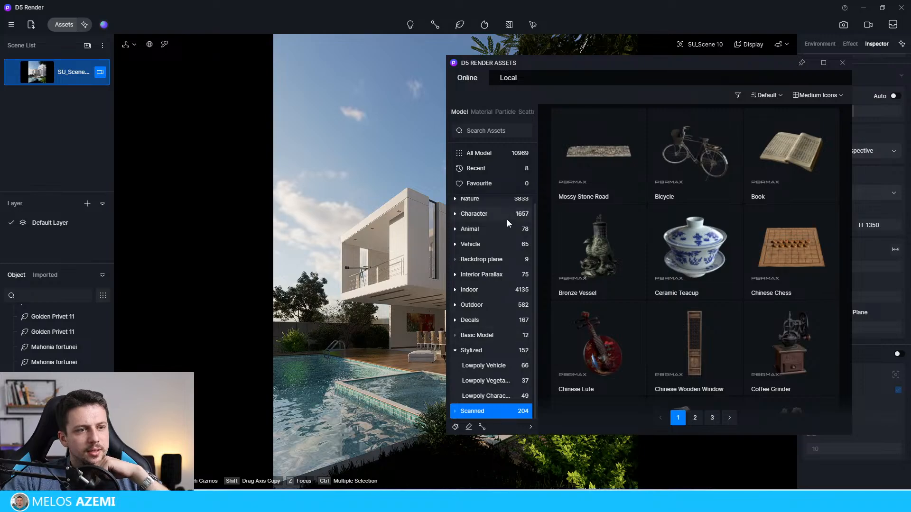
{"action": "scroll", "coordinate": [613, 255], "scroll_direction": "down", "scroll_amount": 12}
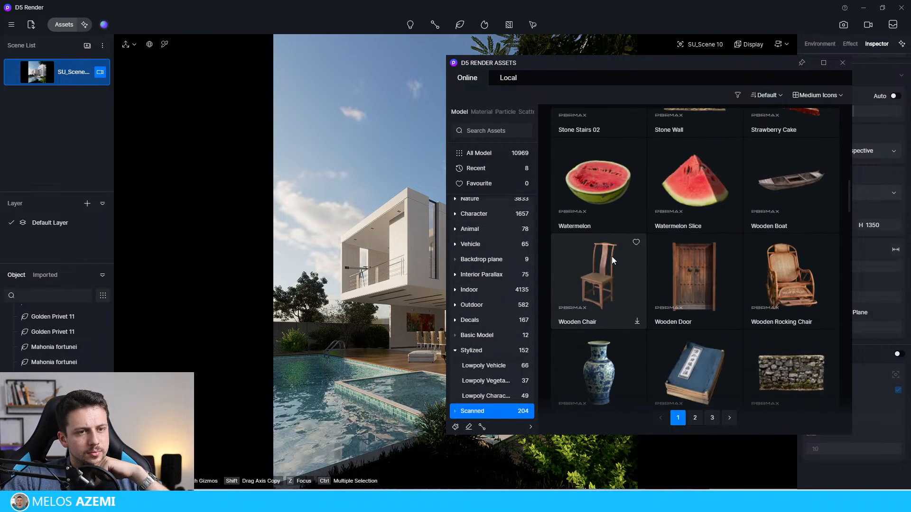
{"action": "scroll", "coordinate": [611, 257], "scroll_direction": "down", "scroll_amount": 6}
{"action": "scroll", "coordinate": [612, 257], "scroll_direction": "up", "scroll_amount": 10}
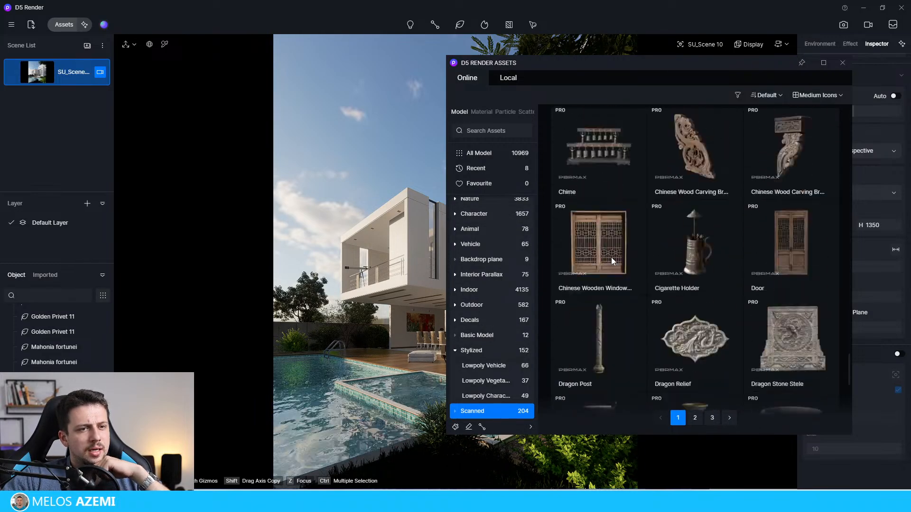
{"action": "scroll", "coordinate": [611, 257], "scroll_direction": "down", "scroll_amount": 3}
{"action": "left_click", "coordinate": [841, 63]}
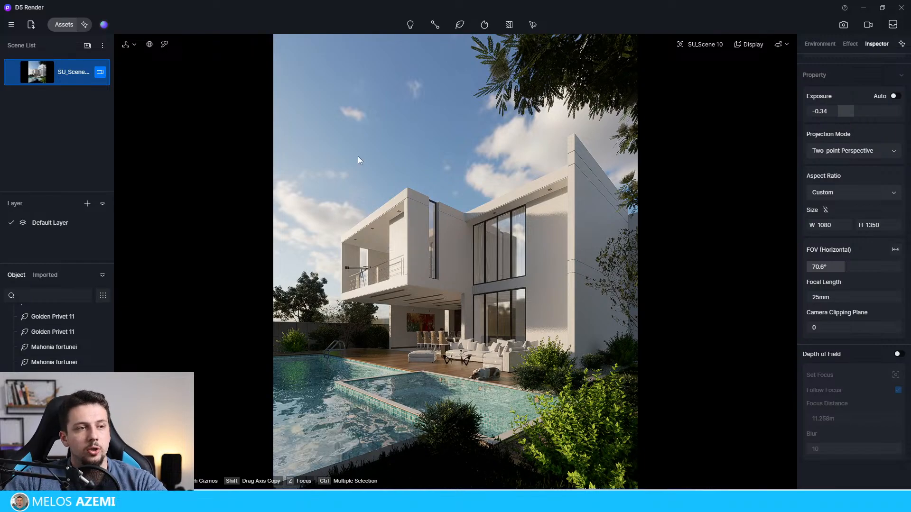
{"action": "left_click", "coordinate": [599, 82]}
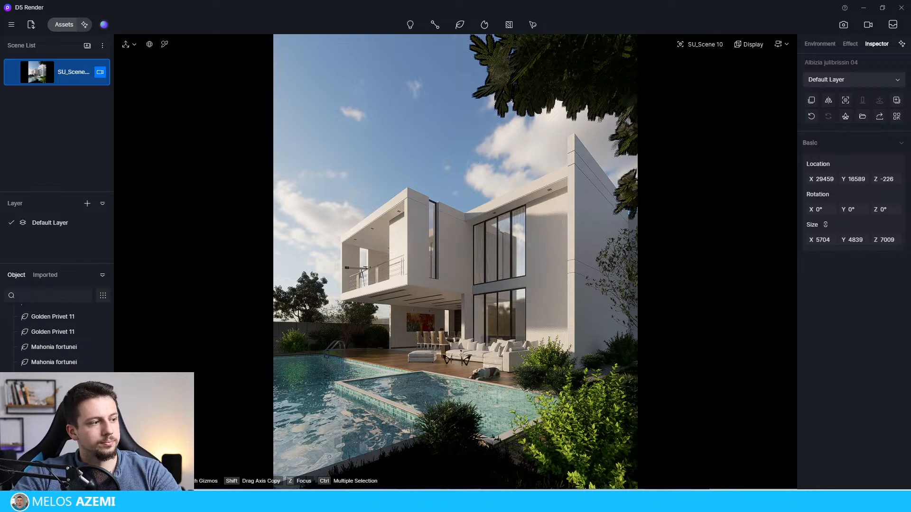
{"action": "right_click", "coordinate": [26, 417]}
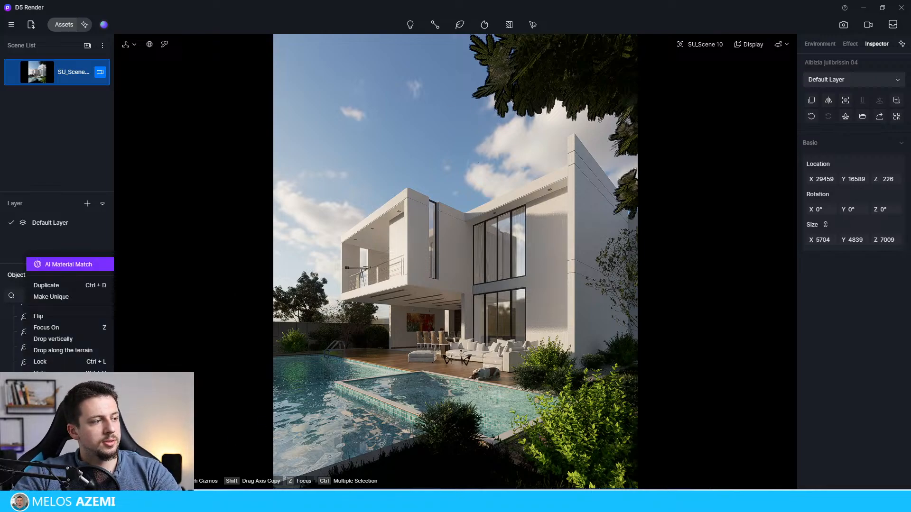
{"action": "key", "text": "Escape"}
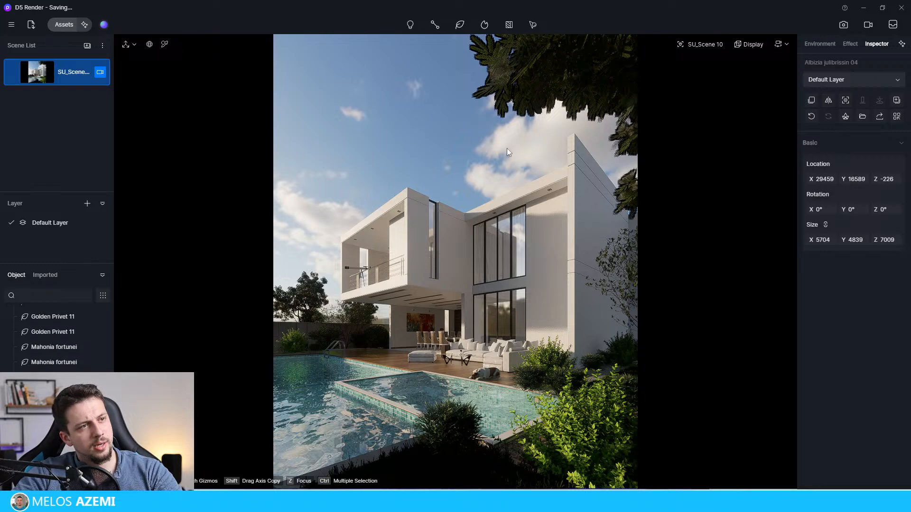
Step: Deselect the Albizia julibrissin 04 tree and search the online model assets for "tree"
{"action": "left_click", "coordinate": [788, 234]}
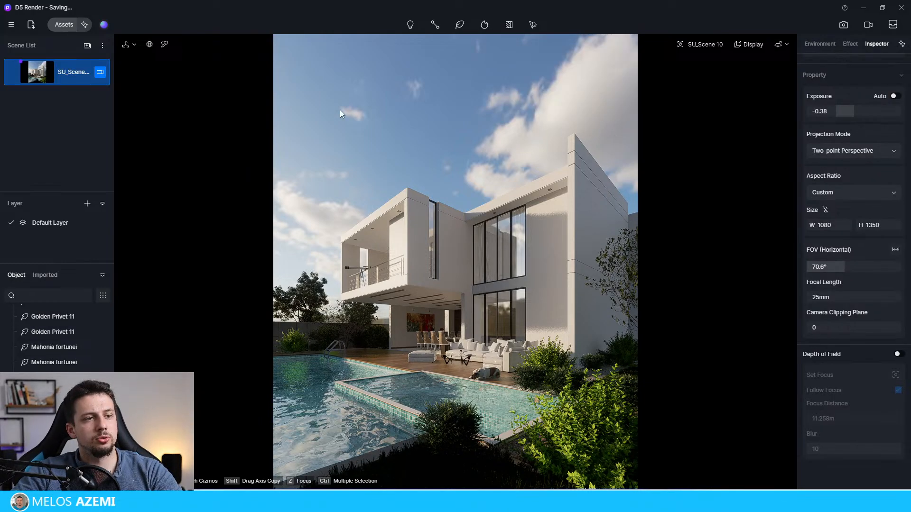
{"action": "left_click", "coordinate": [70, 26]}
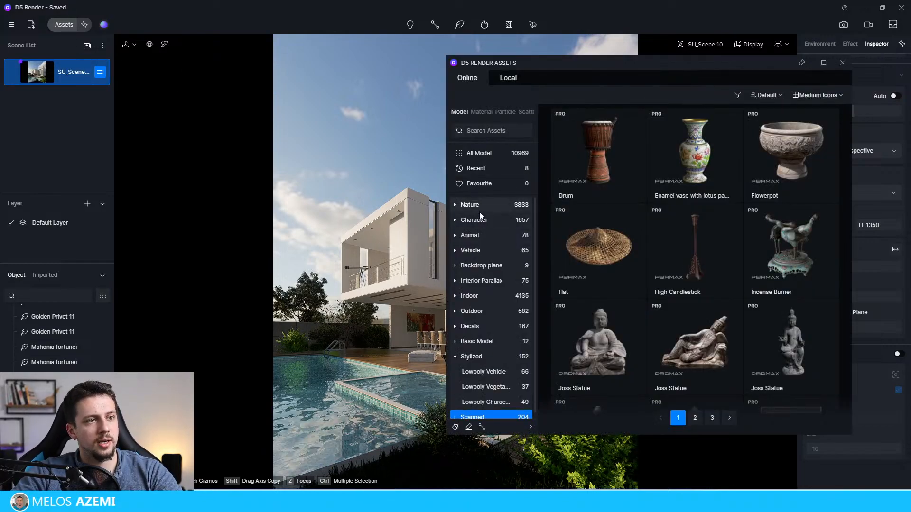
{"action": "left_click", "coordinate": [477, 208]}
{"action": "left_click", "coordinate": [496, 132]}
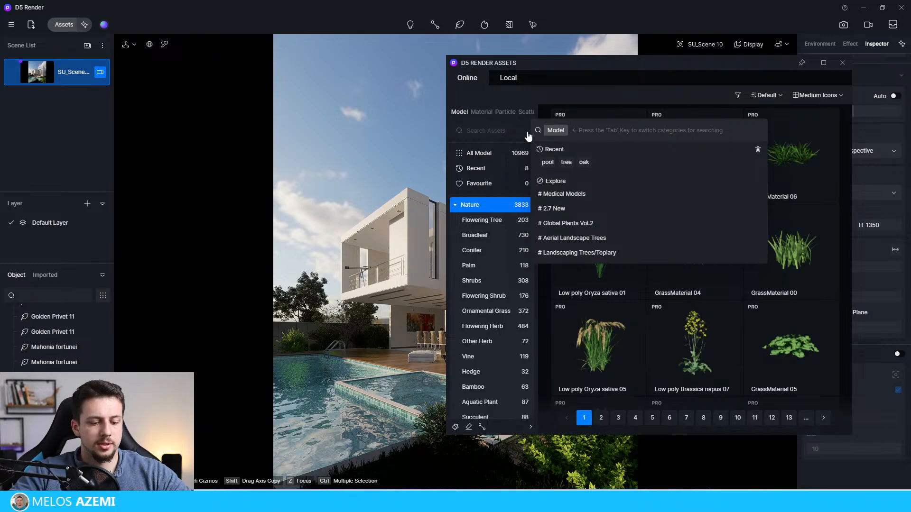
{"action": "type", "text": "tree"}
{"action": "key", "text": "Return"}
Step: Browse the first page of tree results and download the Zelkova serrata 09 model
{"action": "scroll", "coordinate": [667, 402], "scroll_direction": "down", "scroll_amount": 2}
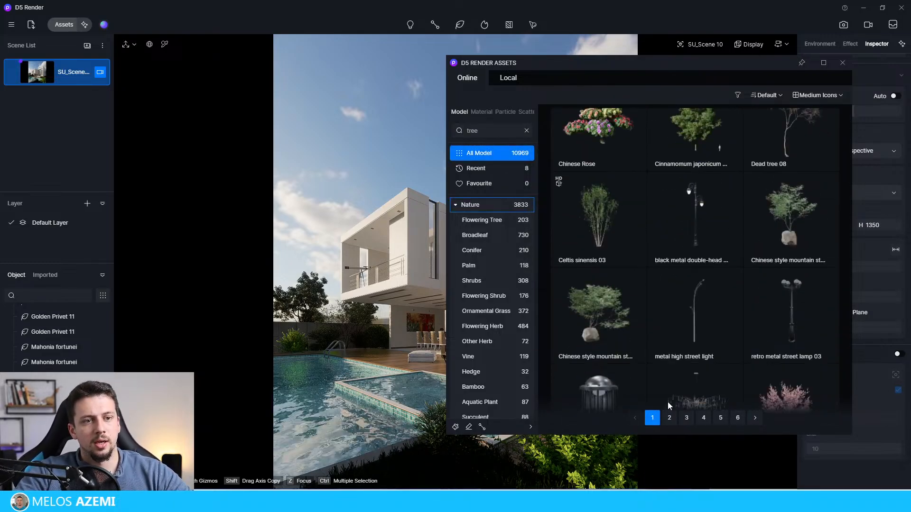
{"action": "scroll", "coordinate": [688, 343], "scroll_direction": "down", "scroll_amount": 10}
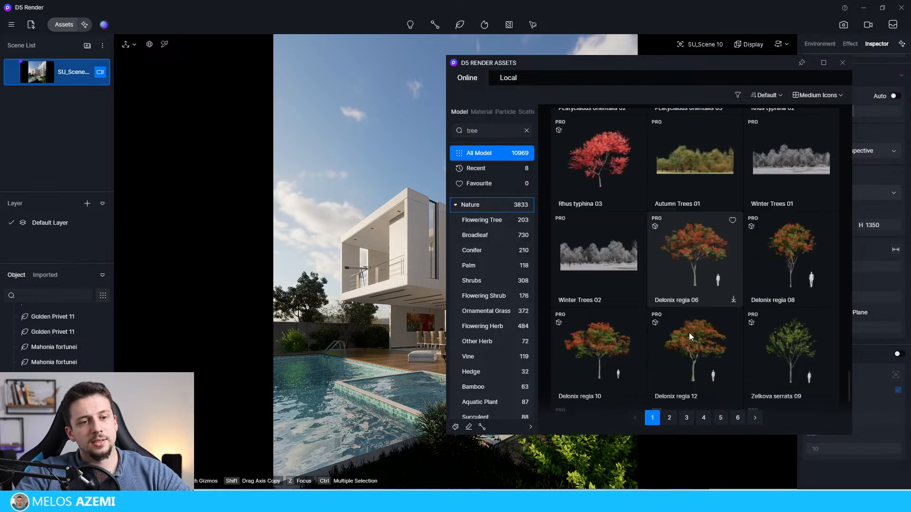
{"action": "scroll", "coordinate": [726, 318], "scroll_direction": "down", "scroll_amount": 3}
{"action": "scroll", "coordinate": [767, 264], "scroll_direction": "up", "scroll_amount": 5}
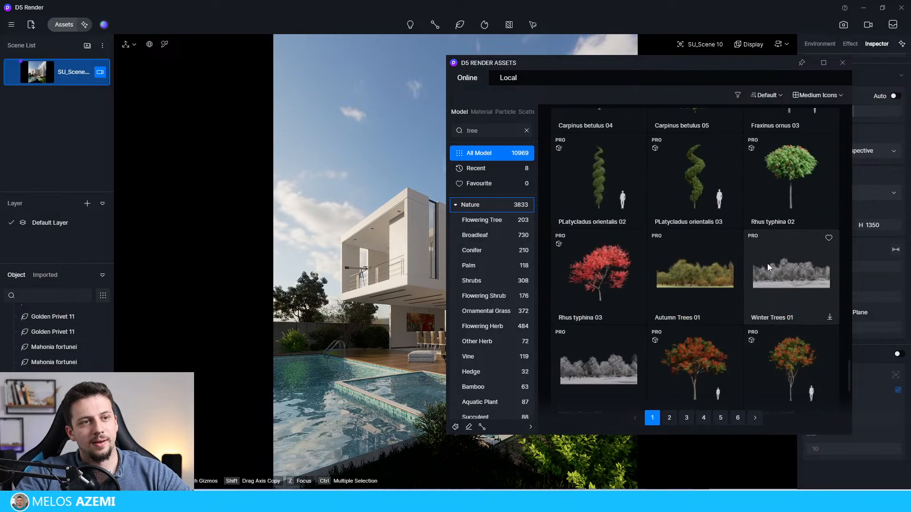
{"action": "scroll", "coordinate": [765, 265], "scroll_direction": "up", "scroll_amount": 10}
{"action": "scroll", "coordinate": [765, 265], "scroll_direction": "down", "scroll_amount": 10}
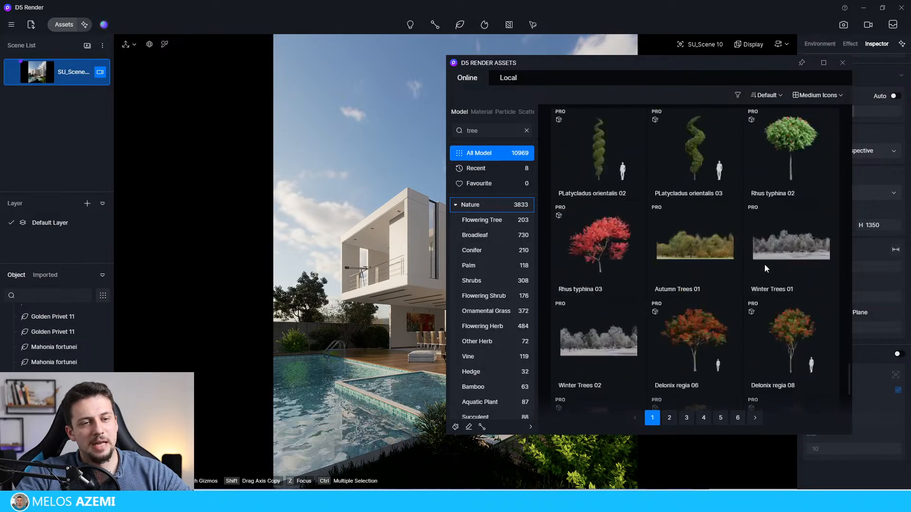
{"action": "scroll", "coordinate": [765, 268], "scroll_direction": "down", "scroll_amount": 4}
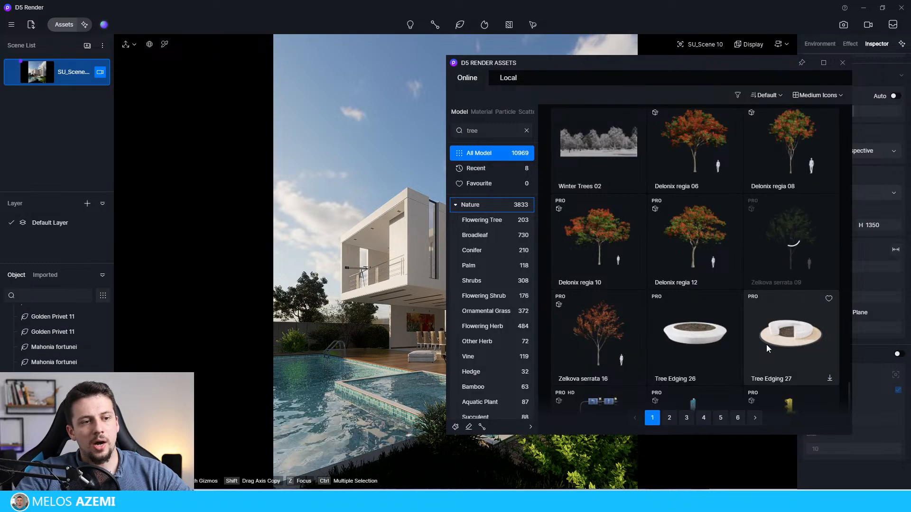
{"action": "scroll", "coordinate": [806, 225], "scroll_direction": "down", "scroll_amount": 1}
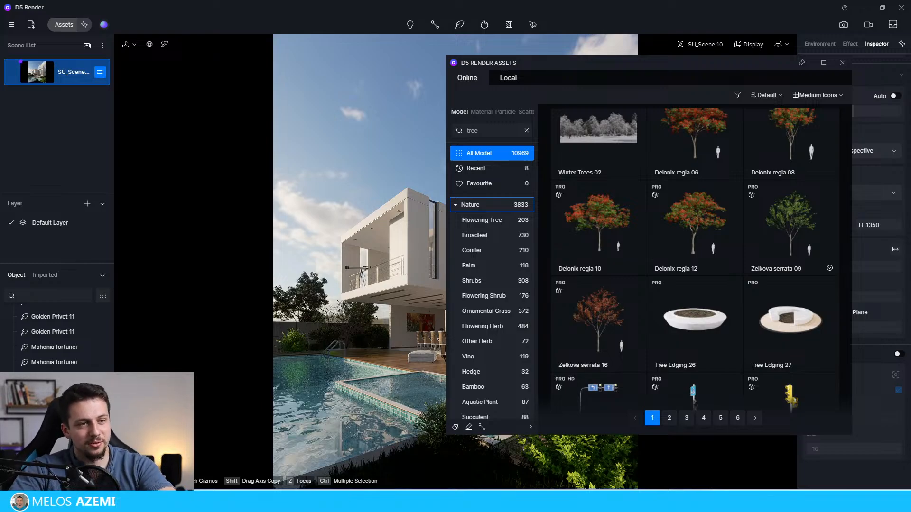
Step: Switch to YouTube Studio in the browser, highlight the newest channel comment and return to D5 Render
{"action": "left_click_drag", "start_coordinate": [910, 367], "coordinate": [501, 2]}
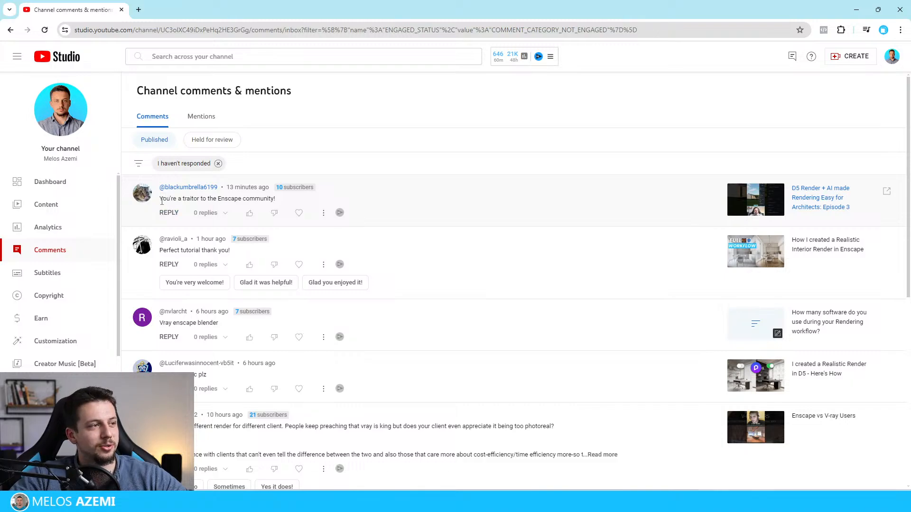
{"action": "left_click_drag", "start_coordinate": [162, 202], "coordinate": [281, 206]}
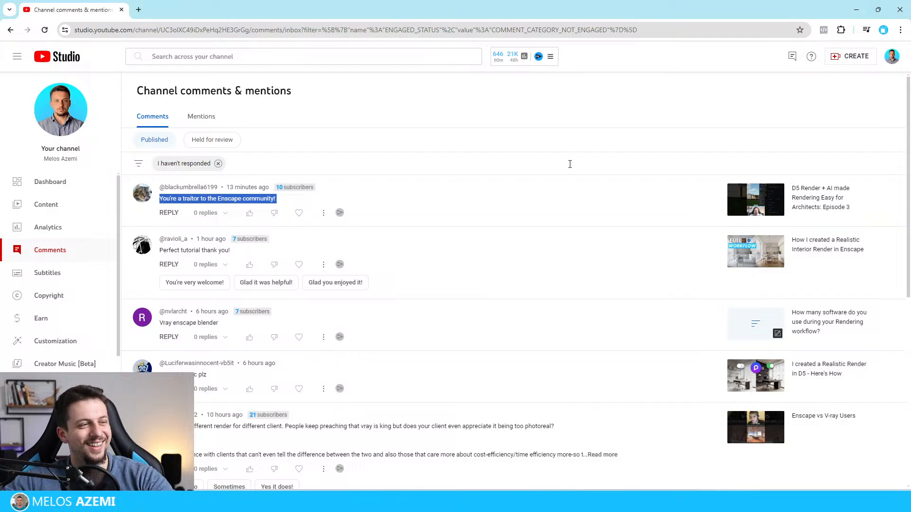
{"action": "left_click", "coordinate": [460, 205]}
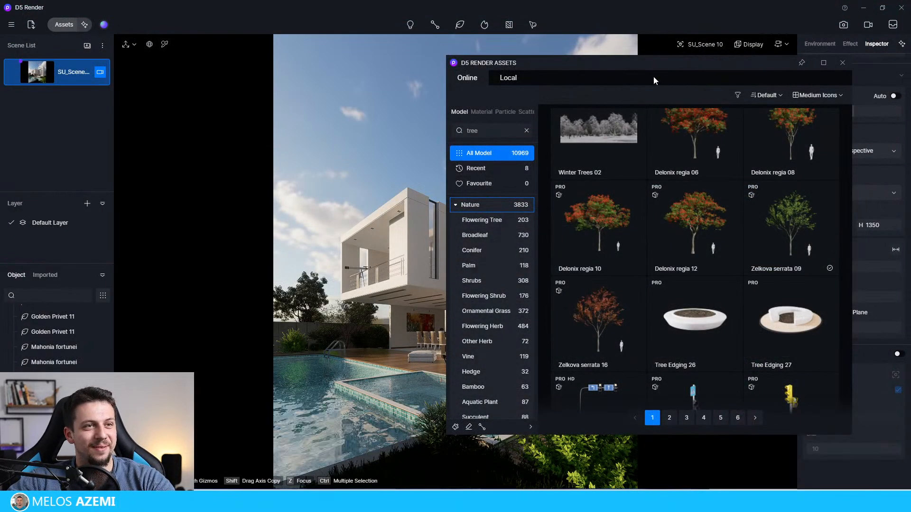
{"action": "left_click_drag", "start_coordinate": [654, 80], "coordinate": [193, 124]}
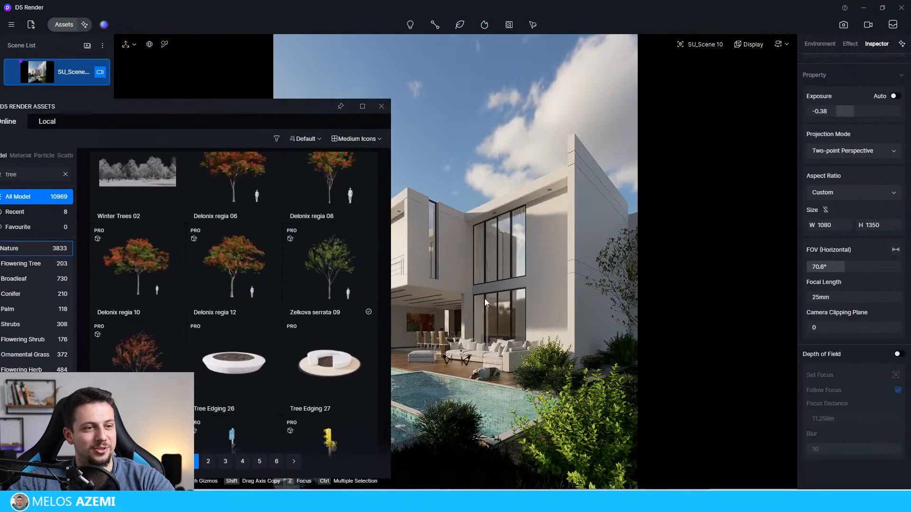
{"action": "left_click", "coordinate": [320, 264]}
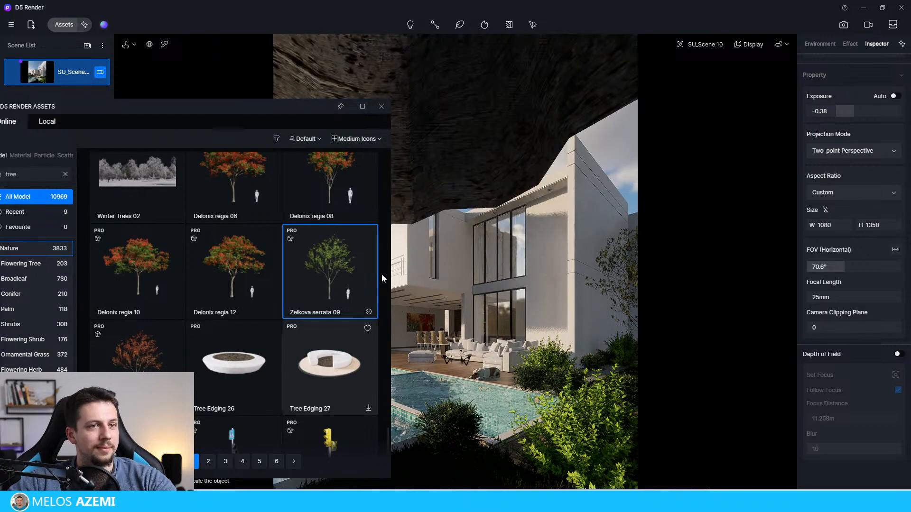
{"action": "key", "text": "Escape"}
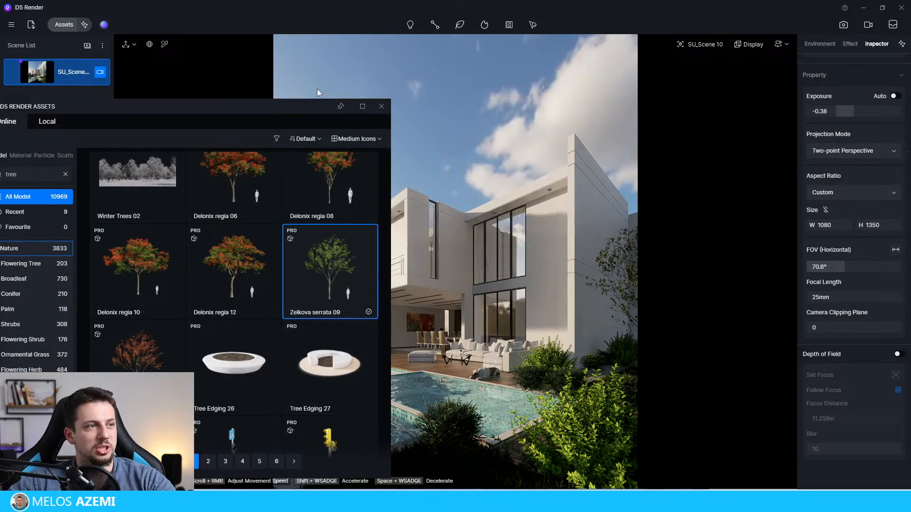
Step: Check the second page of tree results and the Nature category, and repeat the "tree" search across all models
{"action": "left_click_drag", "start_coordinate": [317, 107], "coordinate": [463, 68]}
{"action": "scroll", "coordinate": [423, 221], "scroll_direction": "down", "scroll_amount": 5}
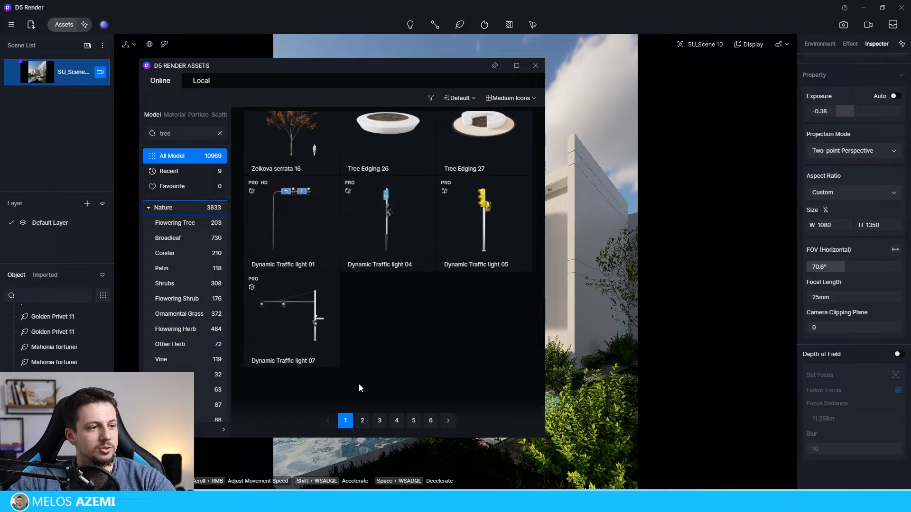
{"action": "left_click", "coordinate": [363, 421]}
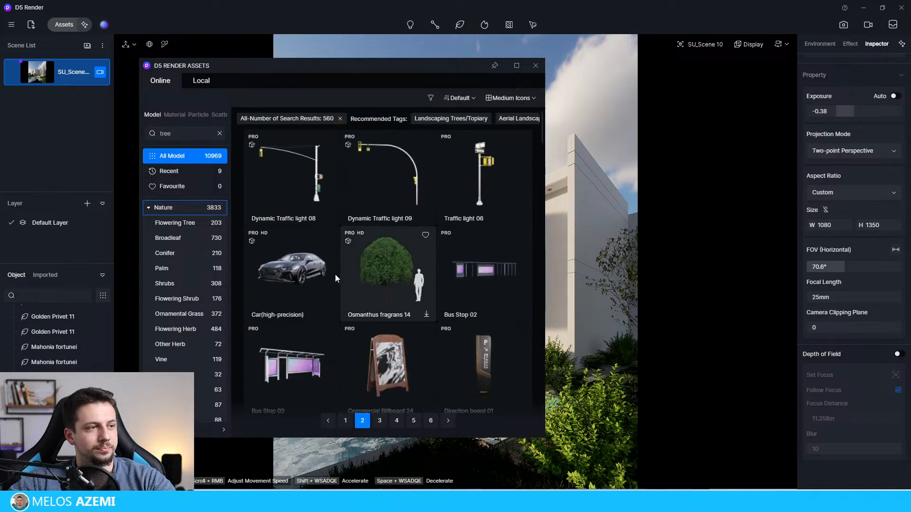
{"action": "left_click", "coordinate": [193, 212]}
{"action": "left_click", "coordinate": [180, 137]}
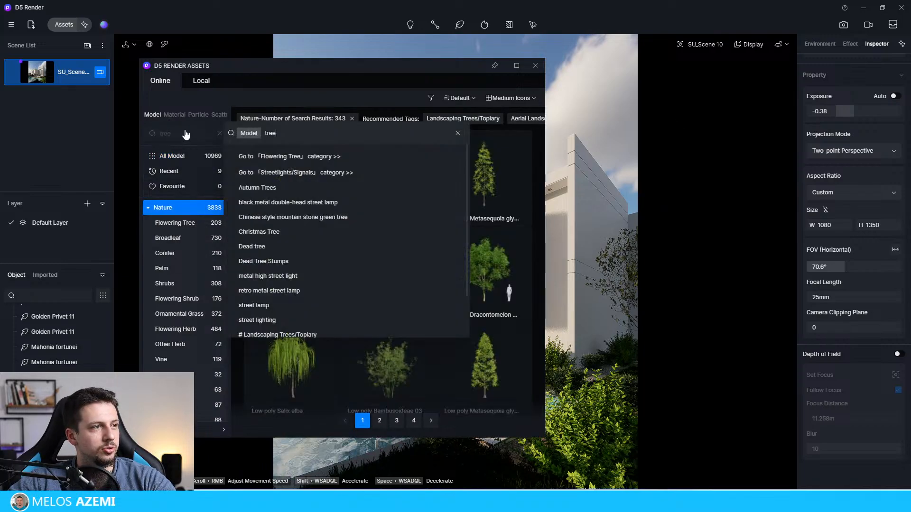
{"action": "key", "text": "Return"}
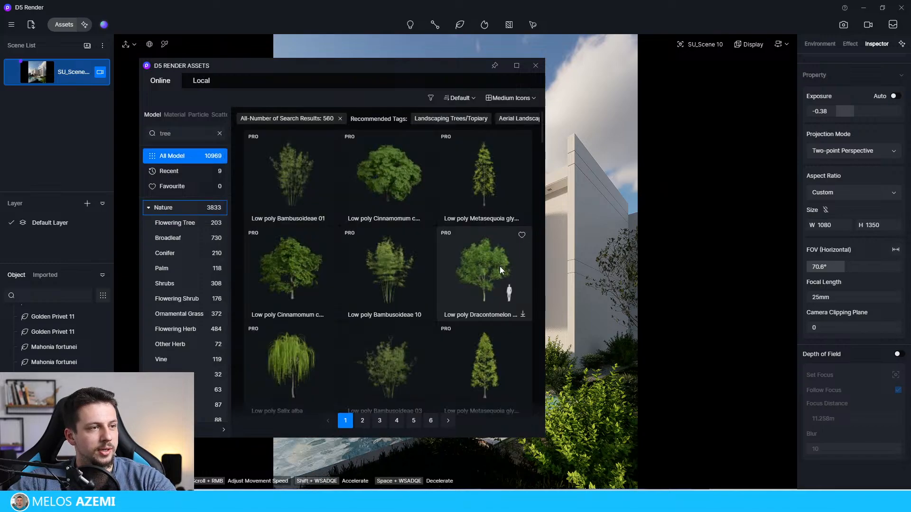
Step: Look through the first page of all-model tree results for a suitable background tree and open the second page
{"action": "scroll", "coordinate": [499, 266], "scroll_direction": "down", "scroll_amount": 5}
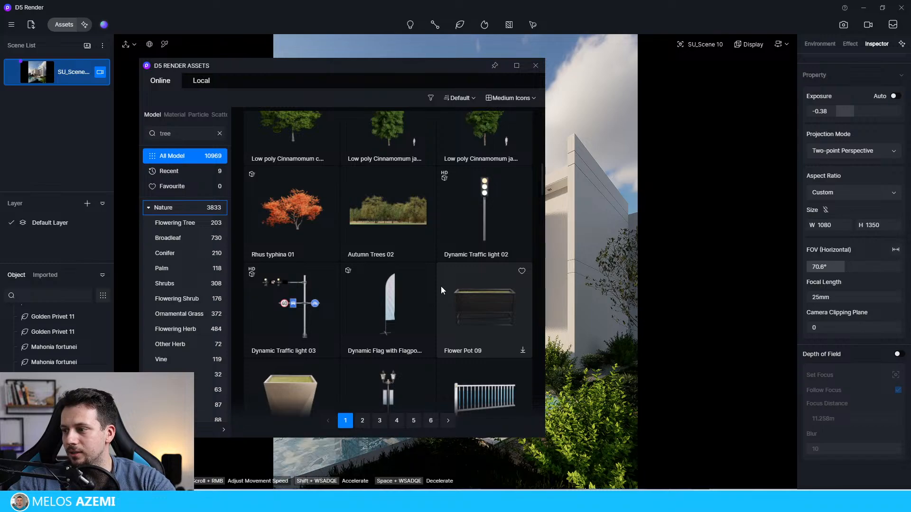
{"action": "scroll", "coordinate": [479, 283], "scroll_direction": "down", "scroll_amount": 10}
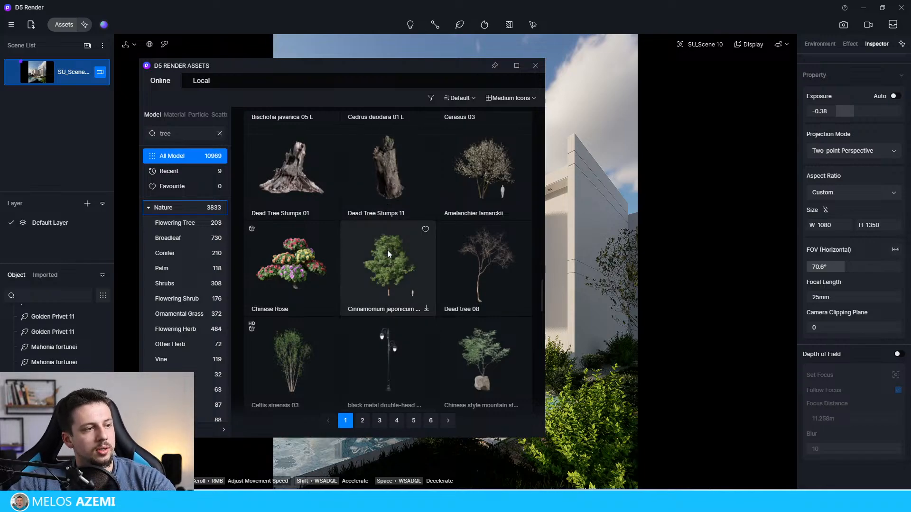
{"action": "scroll", "coordinate": [386, 256], "scroll_direction": "down", "scroll_amount": 5}
{"action": "scroll", "coordinate": [437, 336], "scroll_direction": "down", "scroll_amount": 1}
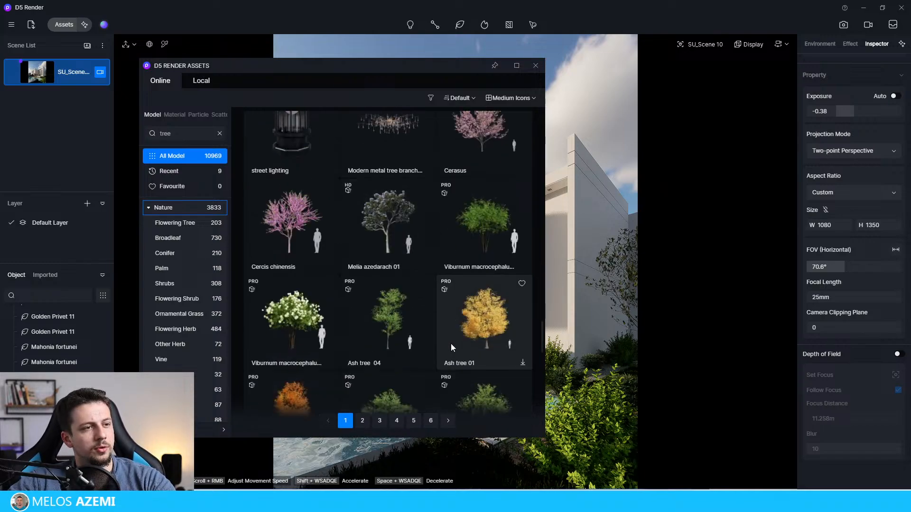
{"action": "scroll", "coordinate": [488, 293], "scroll_direction": "down", "scroll_amount": 3}
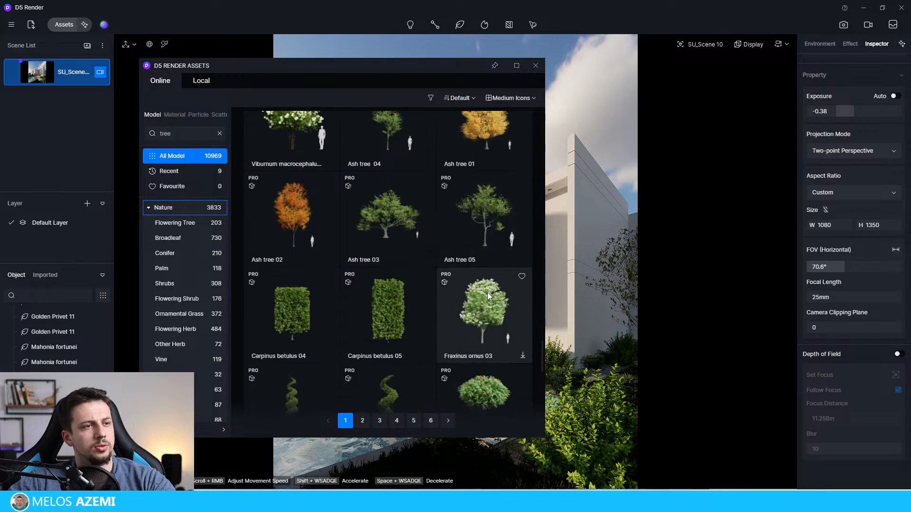
{"action": "scroll", "coordinate": [411, 321], "scroll_direction": "down", "scroll_amount": 7}
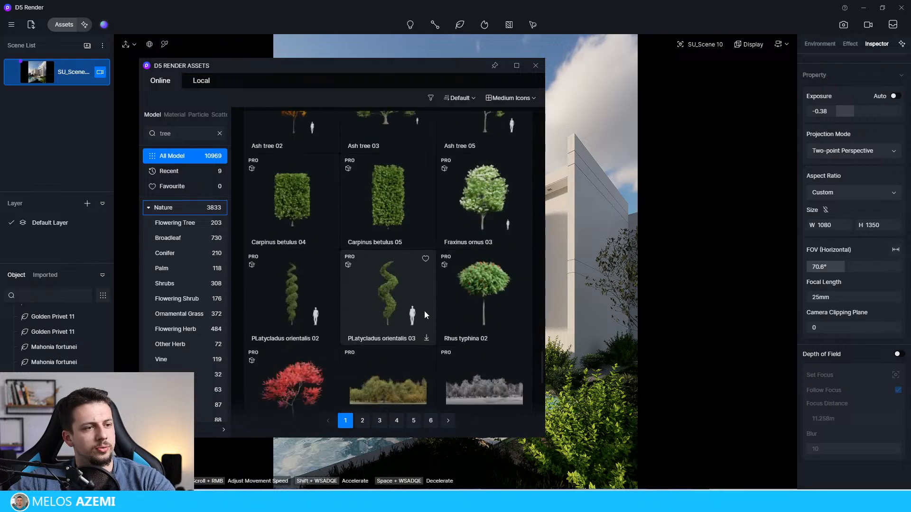
{"action": "scroll", "coordinate": [394, 343], "scroll_direction": "down", "scroll_amount": 4}
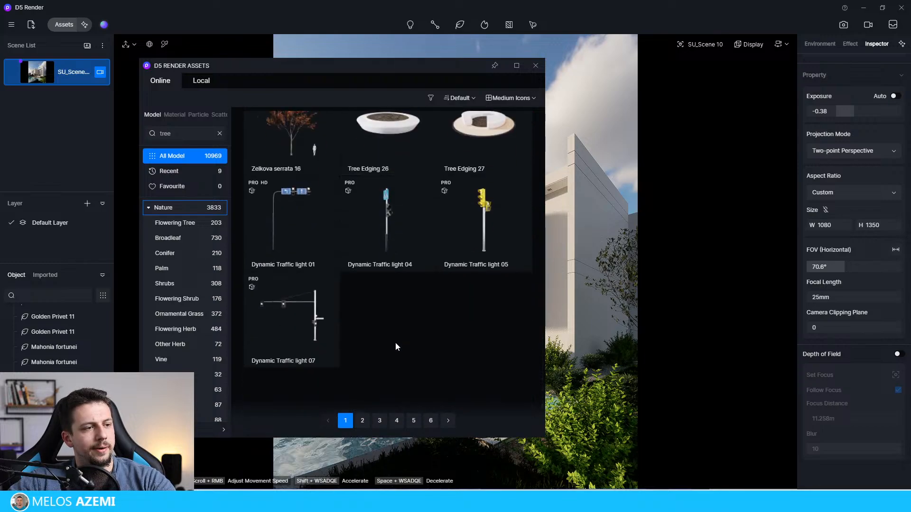
{"action": "left_click", "coordinate": [363, 420]}
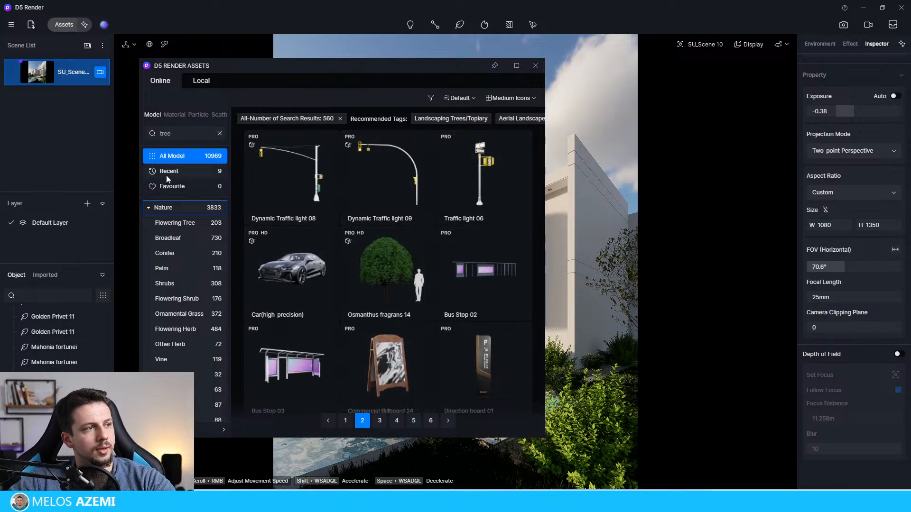
Step: Limit the tree search to the Nature category and download the green Cinnamomum japonicum tree from the second results page
{"action": "left_click", "coordinate": [180, 212]}
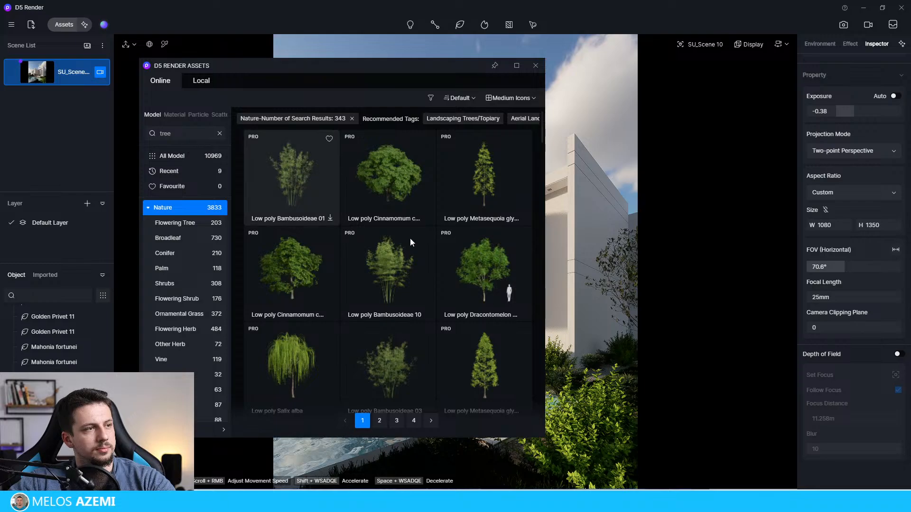
{"action": "scroll", "coordinate": [409, 332], "scroll_direction": "down", "scroll_amount": 5}
{"action": "scroll", "coordinate": [402, 349], "scroll_direction": "down", "scroll_amount": 10}
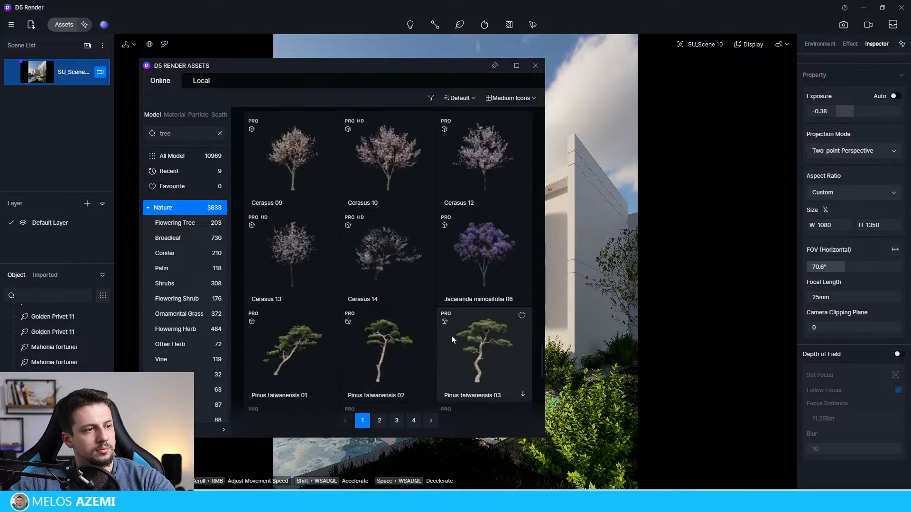
{"action": "left_click", "coordinate": [380, 421]}
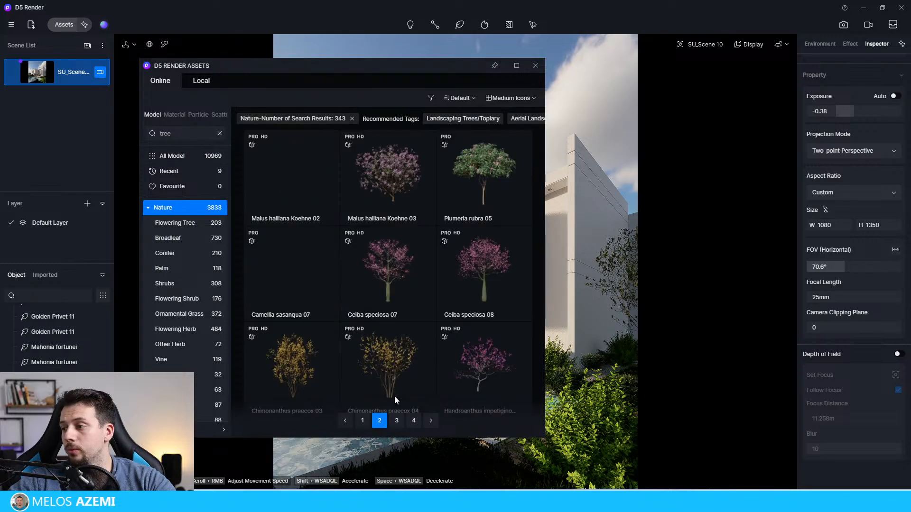
{"action": "scroll", "coordinate": [403, 220], "scroll_direction": "down", "scroll_amount": 2}
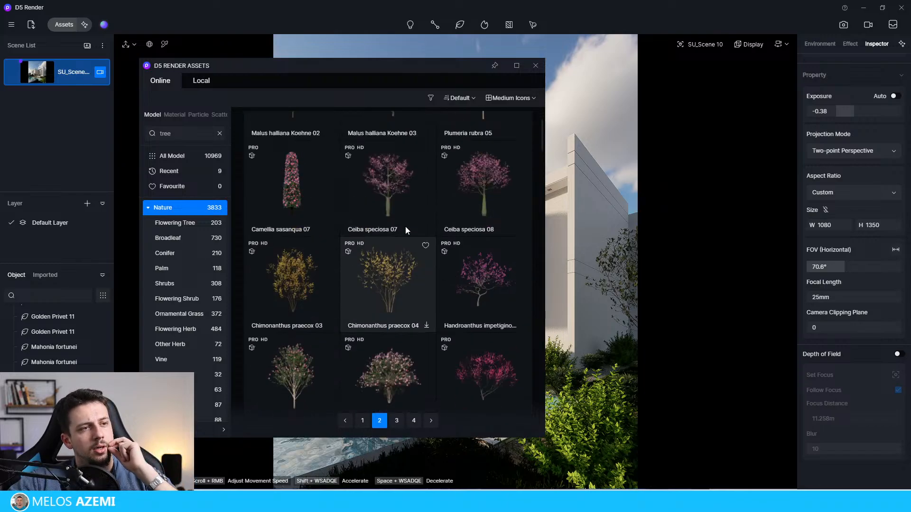
{"action": "scroll", "coordinate": [392, 243], "scroll_direction": "down", "scroll_amount": 10}
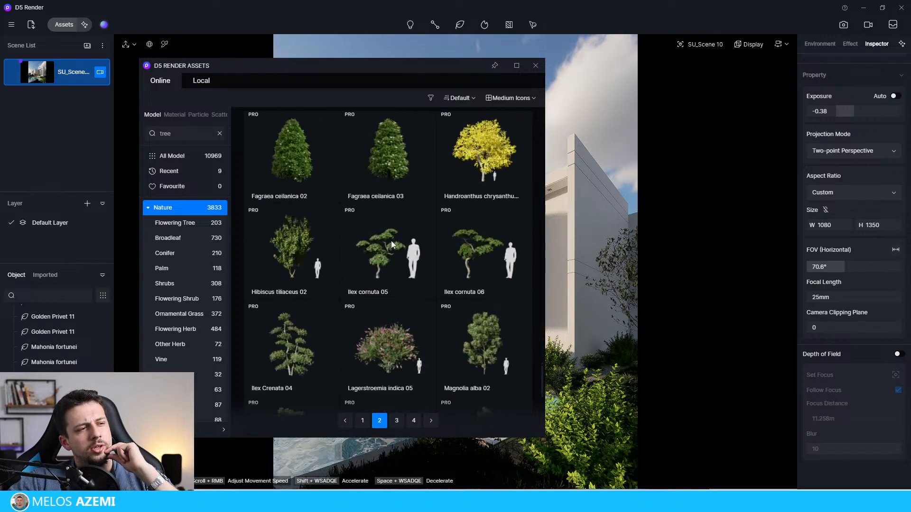
{"action": "scroll", "coordinate": [339, 328], "scroll_direction": "up", "scroll_amount": 2}
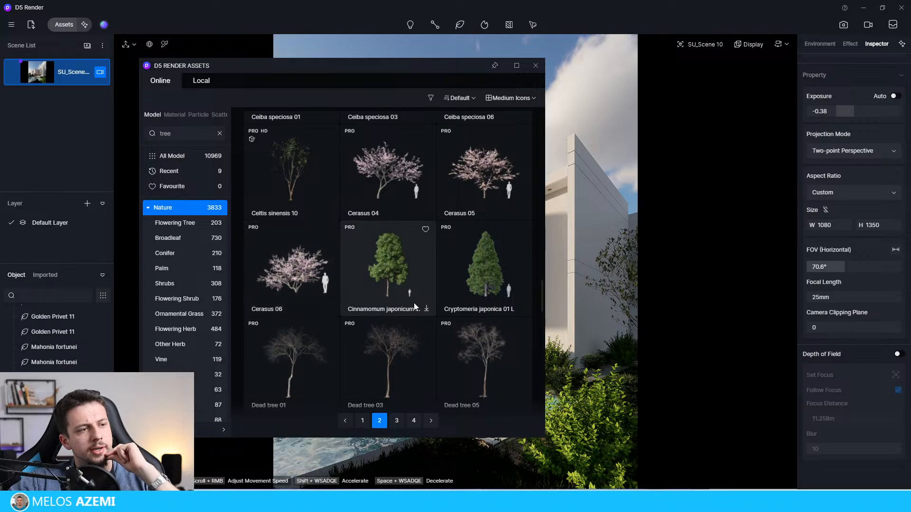
{"action": "left_click", "coordinate": [424, 309]}
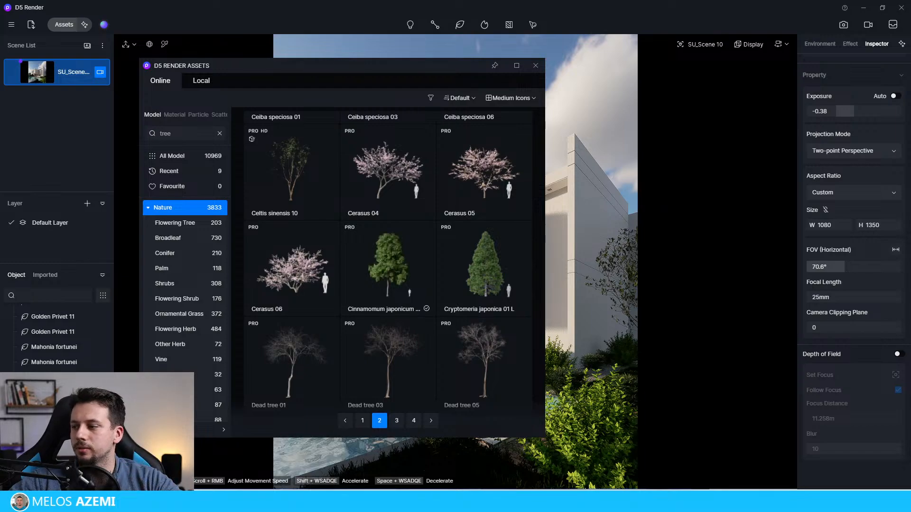
Step: Place the Cinnamomum japonicum tree in the foreground beside the pool and move it to X 26259, Y 17274, Z 502
{"action": "left_click", "coordinate": [410, 254]}
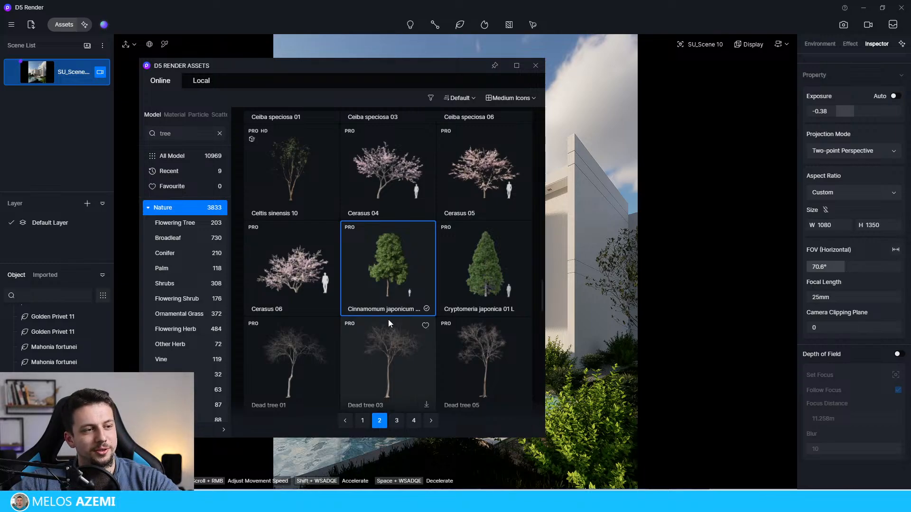
{"action": "left_click_drag", "start_coordinate": [402, 67], "coordinate": [258, 43]}
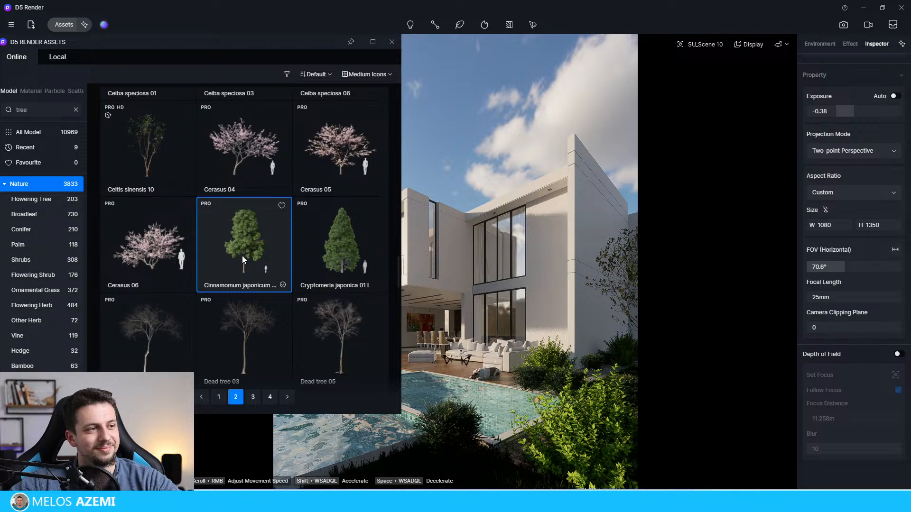
{"action": "left_click_drag", "start_coordinate": [274, 41], "coordinate": [199, 112]}
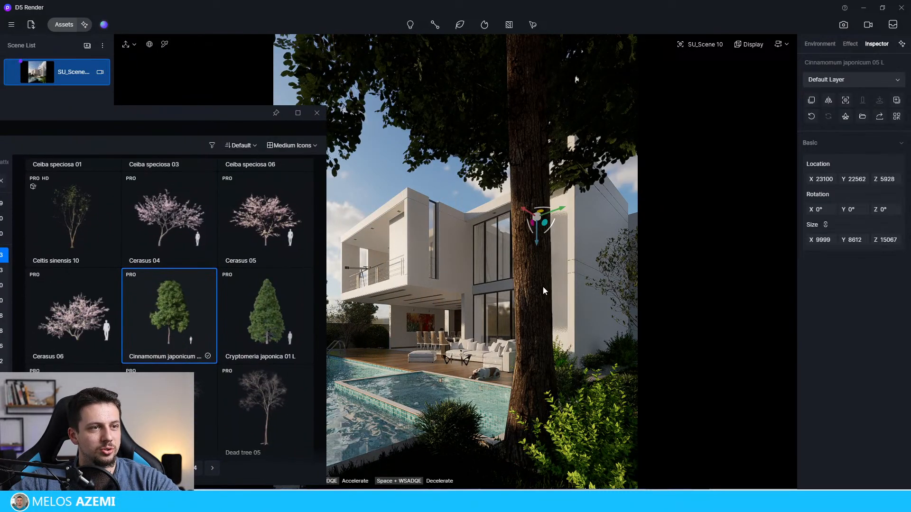
{"action": "left_click_drag", "start_coordinate": [549, 460], "coordinate": [636, 467]}
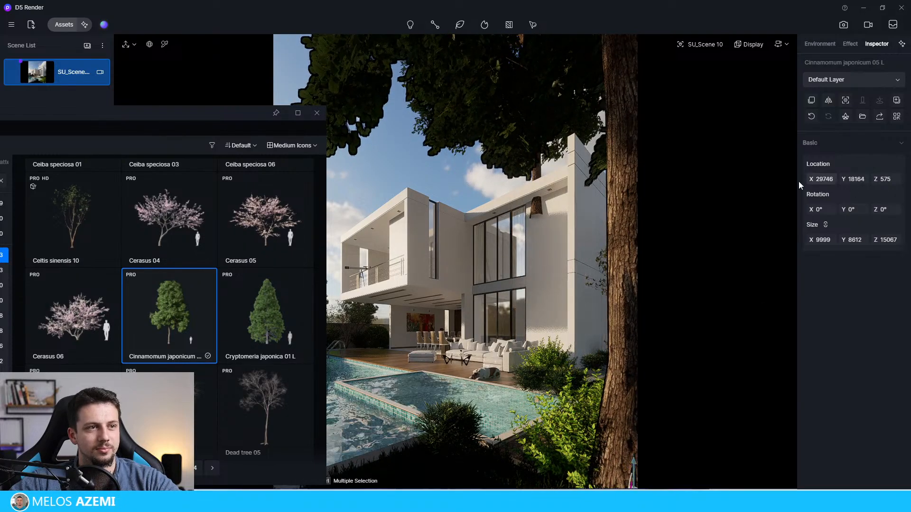
{"action": "left_click_drag", "start_coordinate": [808, 181], "coordinate": [881, 179]}
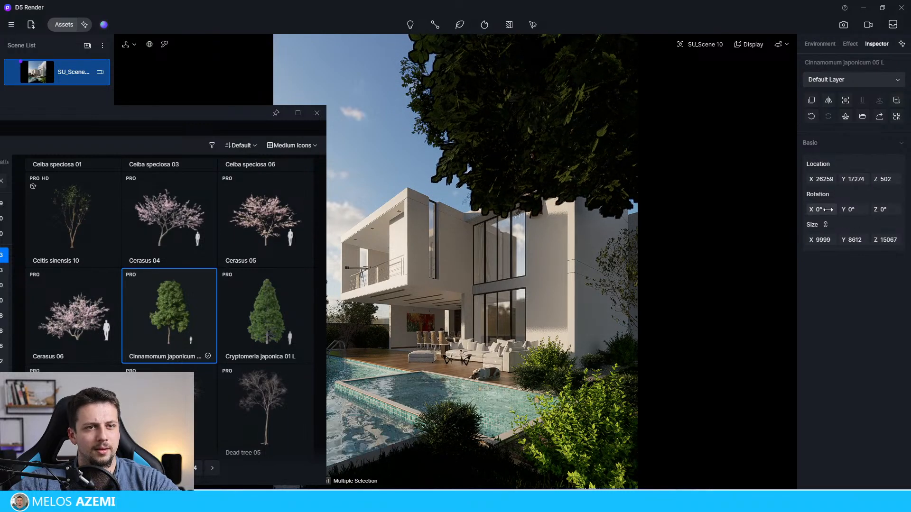
Step: Undo a trial X rotation of the foreground tree and rotate it 145° about Z instead
{"action": "left_click_drag", "start_coordinate": [828, 210], "coordinate": [850, 209]}
{"action": "key", "text": "ctrl+z"}
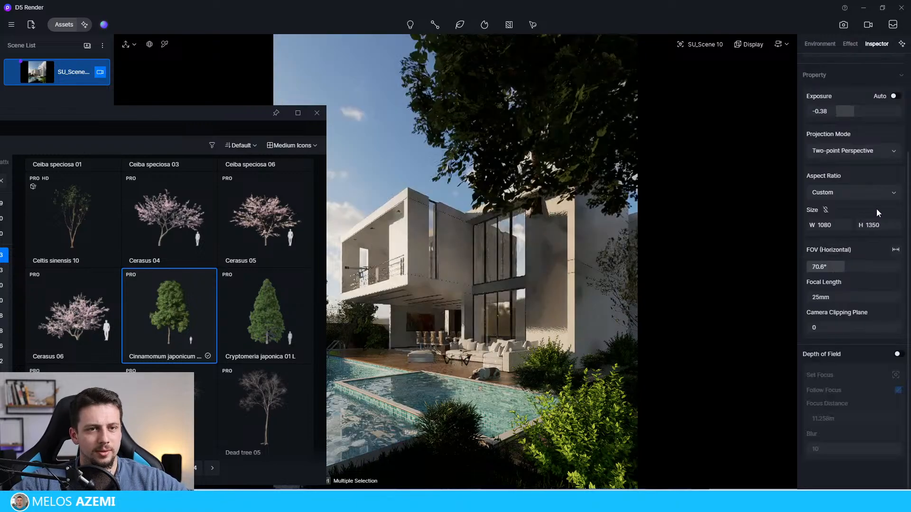
{"action": "left_click", "coordinate": [601, 108]}
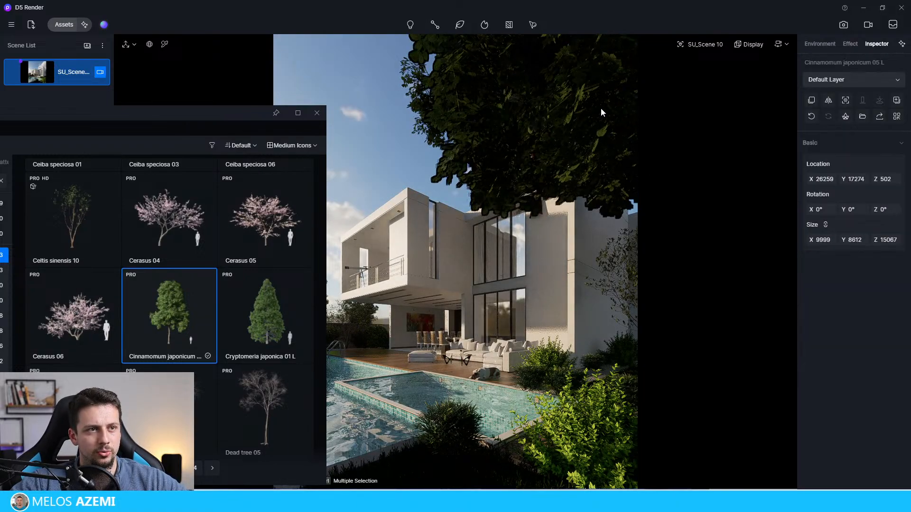
{"action": "left_click_drag", "start_coordinate": [892, 210], "coordinate": [910, 210]}
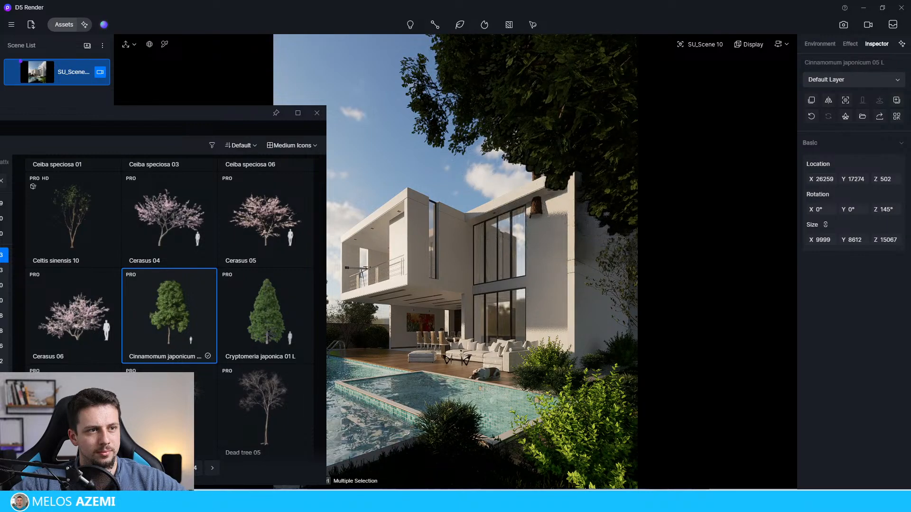
Step: Move the other Cinnamomum tree behind the house to X 11719, Y 36237, Z 1580 and rotate it 117° about Z
{"action": "left_click", "coordinate": [431, 88]}
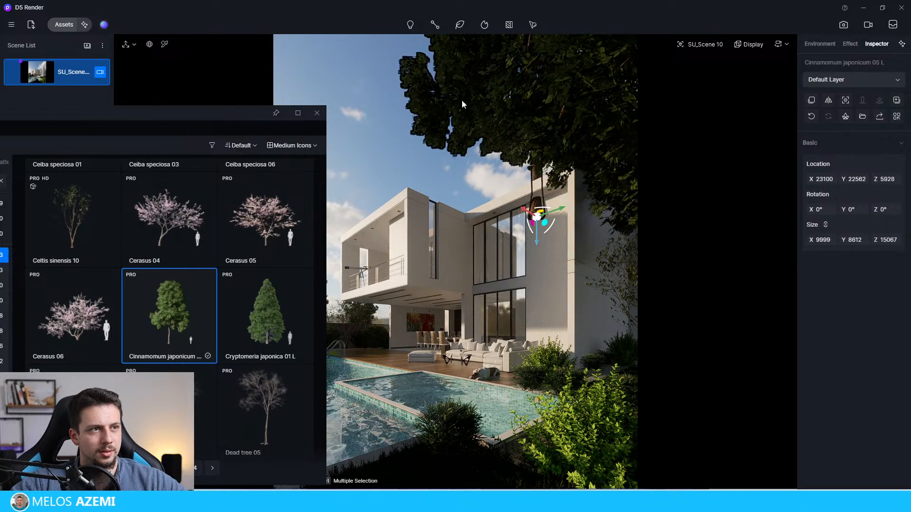
{"action": "left_click_drag", "start_coordinate": [529, 213], "coordinate": [447, 246]}
{"action": "left_click_drag", "start_coordinate": [508, 253], "coordinate": [552, 386]}
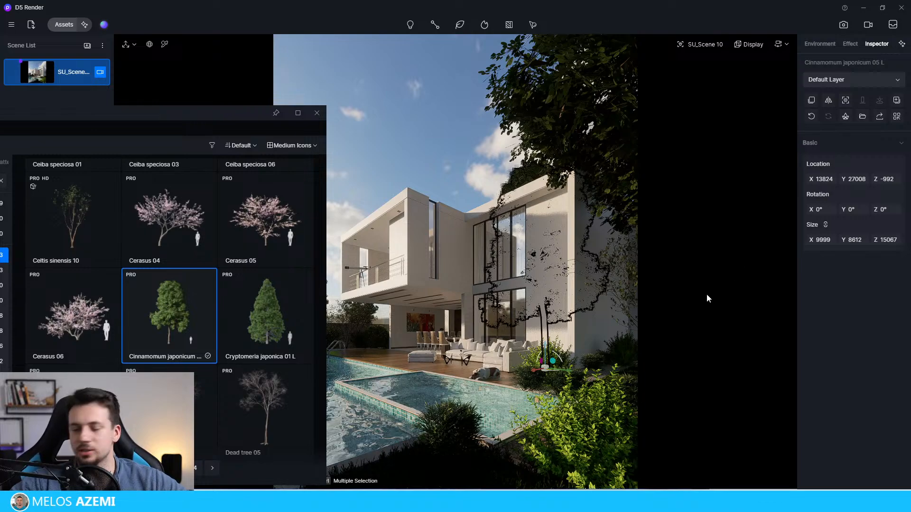
{"action": "left_click_drag", "start_coordinate": [560, 371], "coordinate": [461, 359]}
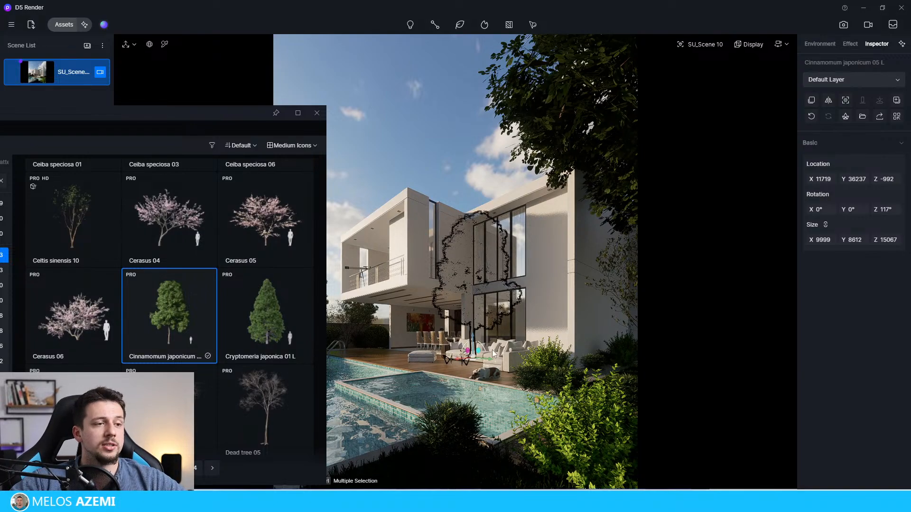
{"action": "left_click_drag", "start_coordinate": [469, 336], "coordinate": [471, 313]}
{"action": "left_click_drag", "start_coordinate": [202, 106], "coordinate": [176, 138]}
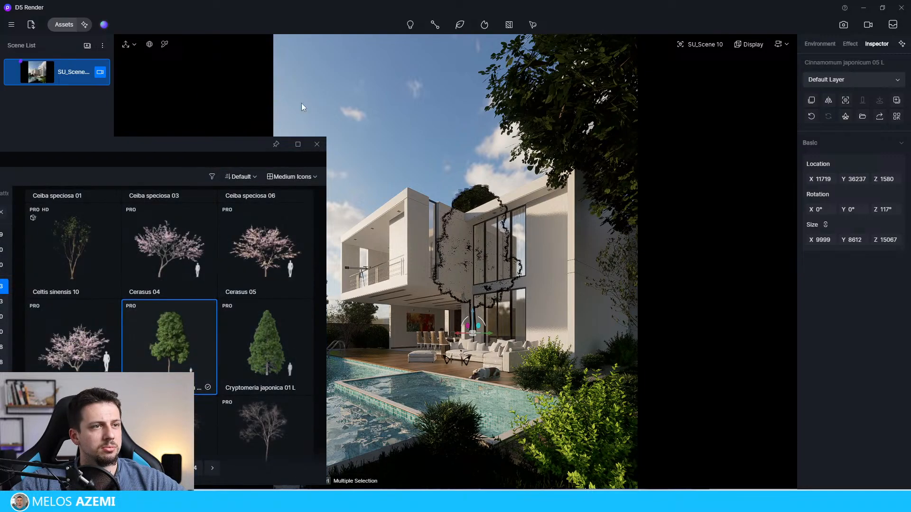
{"action": "left_click", "coordinate": [302, 104]}
Step: Move the foreground tree to X 26712 and raise it to Z 1362
{"action": "left_click", "coordinate": [555, 112]}
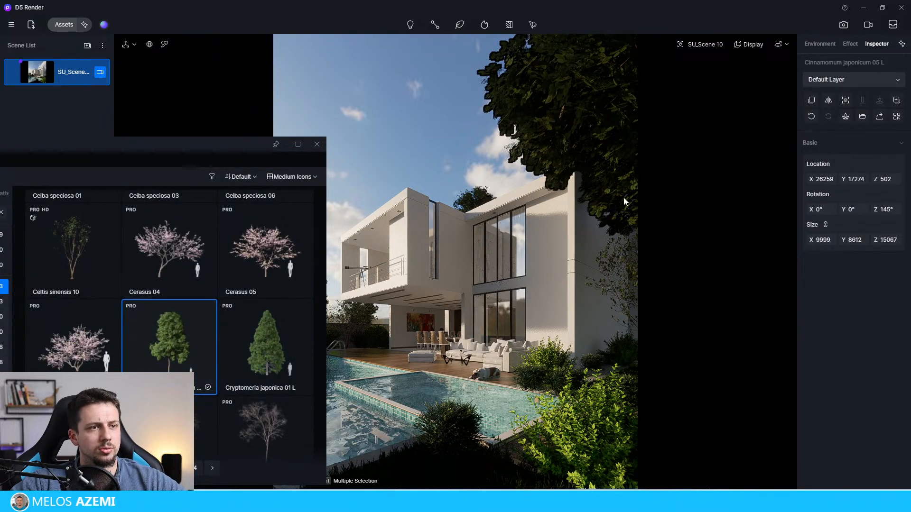
{"action": "left_click", "coordinate": [688, 197]}
{"action": "left_click", "coordinate": [614, 107]}
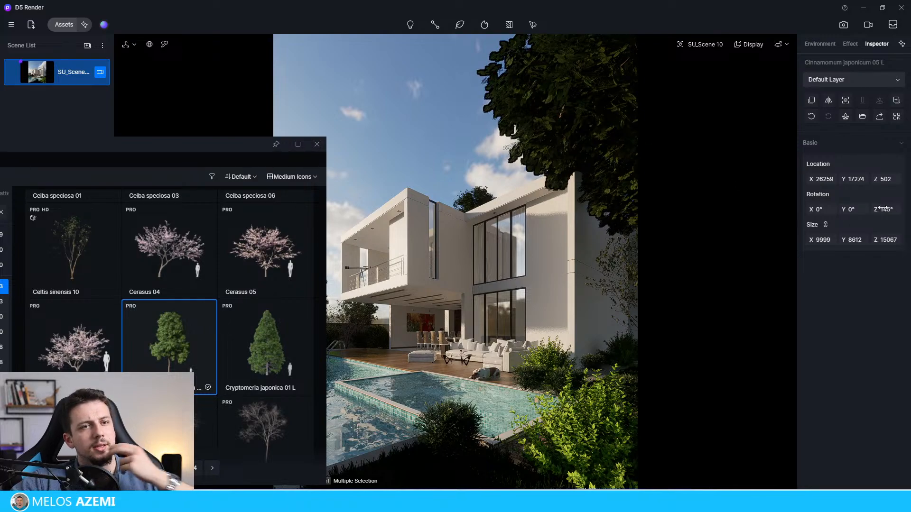
{"action": "left_click_drag", "start_coordinate": [826, 179], "coordinate": [910, 168]}
{"action": "left_click", "coordinate": [460, 107]}
{"action": "left_click_drag", "start_coordinate": [203, 144], "coordinate": [271, 144]}
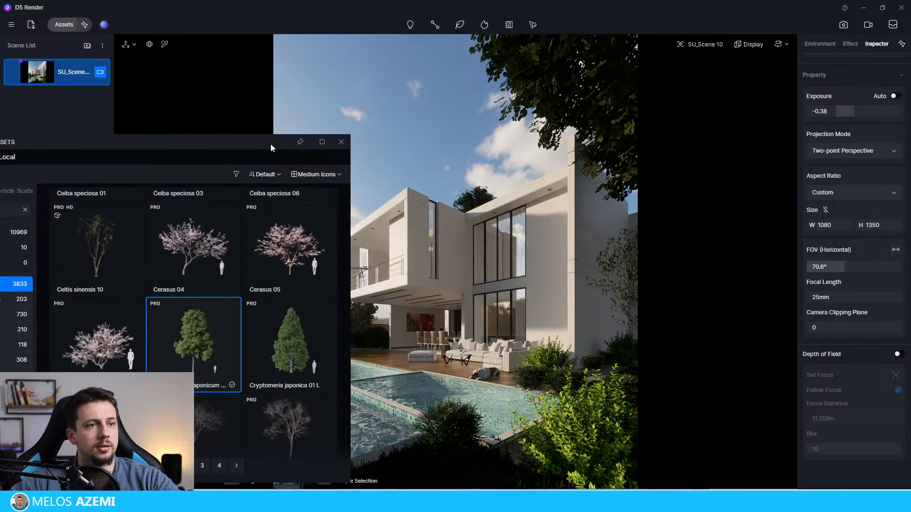
Step: Scale the foreground tree proportionally to 10268 × 8844 × 15473, with a Z rotation of 178° and a Z location of 623
{"action": "left_click", "coordinate": [468, 110]}
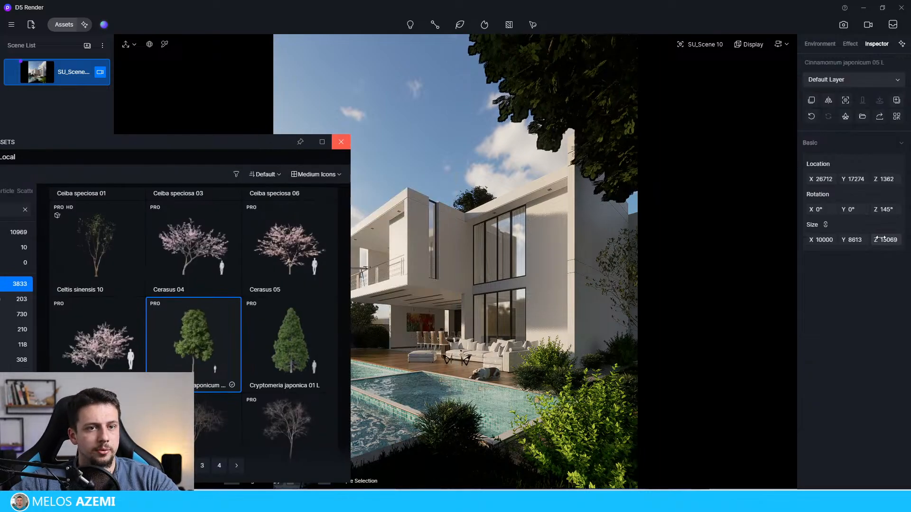
{"action": "left_click_drag", "start_coordinate": [867, 239], "coordinate": [889, 239]}
{"action": "left_click_drag", "start_coordinate": [883, 208], "coordinate": [899, 211]}
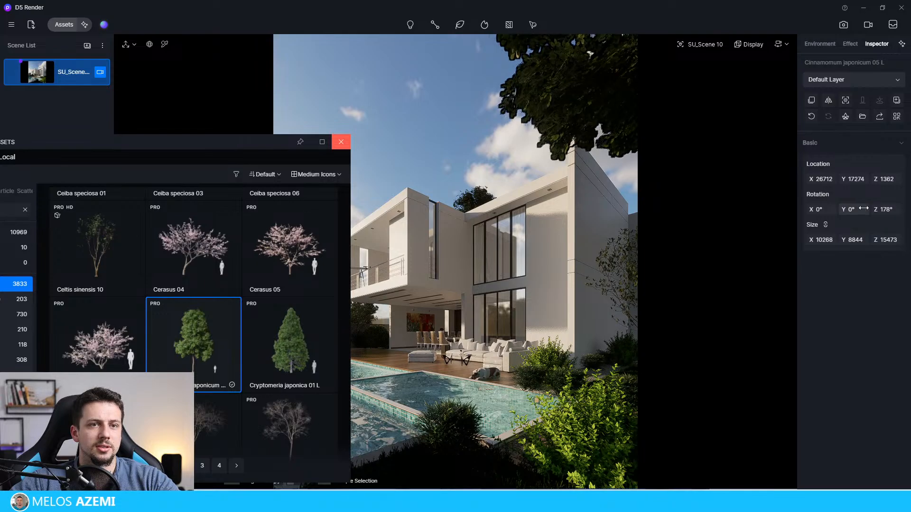
{"action": "left_click_drag", "start_coordinate": [879, 179], "coordinate": [533, 177]}
{"action": "left_click", "coordinate": [404, 122]}
Step: Close the asset library and clear the tree selection
{"action": "left_click_drag", "start_coordinate": [265, 141], "coordinate": [440, 80]}
{"action": "left_click", "coordinate": [571, 463]}
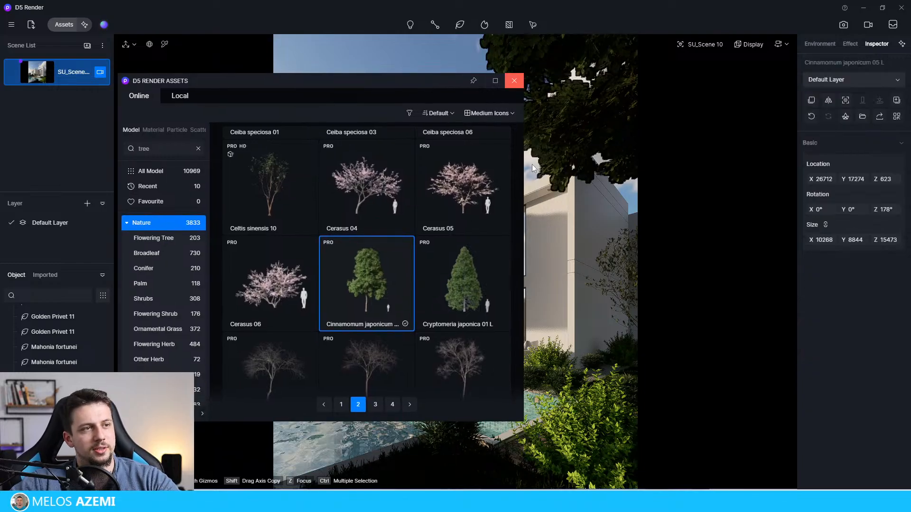
{"action": "left_click", "coordinate": [514, 81]}
{"action": "left_click", "coordinate": [411, 140]}
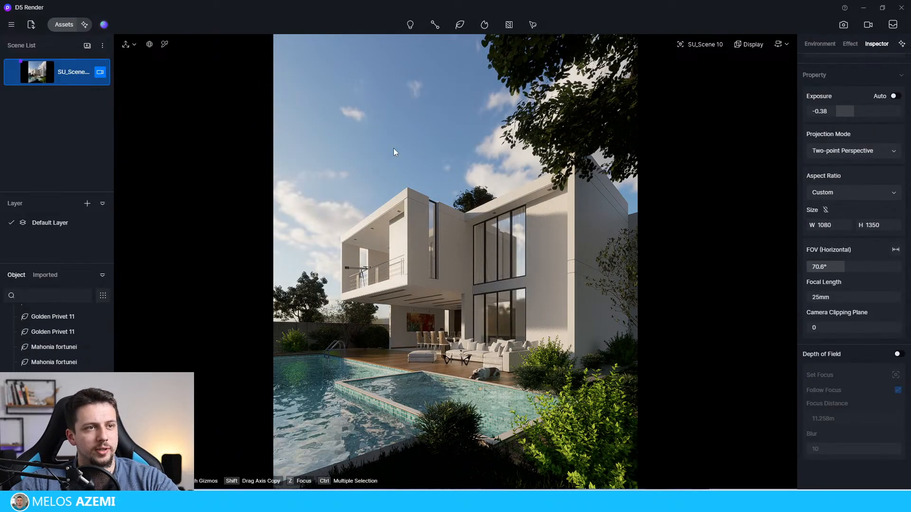
Step: Move the foreground tree to X 26700, Y 18724, then try tilting it -33° about X and undo the tilt
{"action": "left_click", "coordinate": [558, 140]}
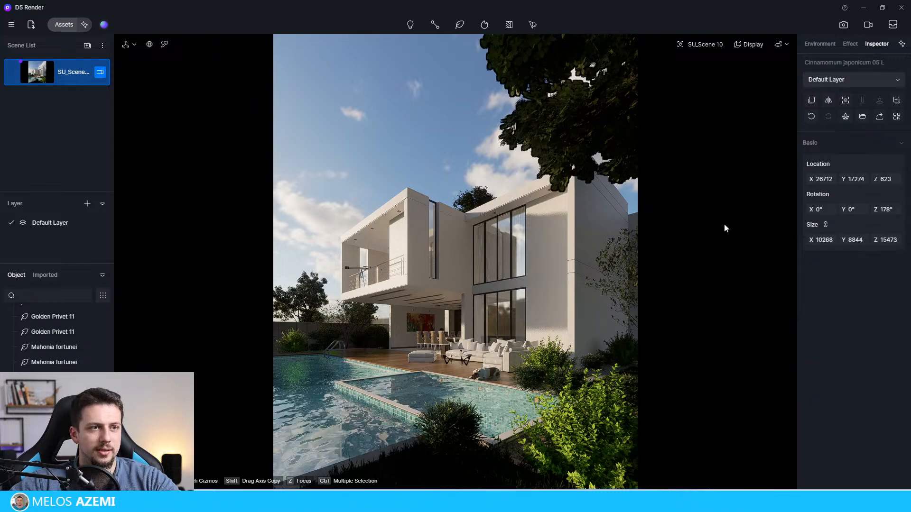
{"action": "left_click_drag", "start_coordinate": [758, 179], "coordinate": [910, 179]}
{"action": "left_click_drag", "start_coordinate": [853, 179], "coordinate": [908, 179]}
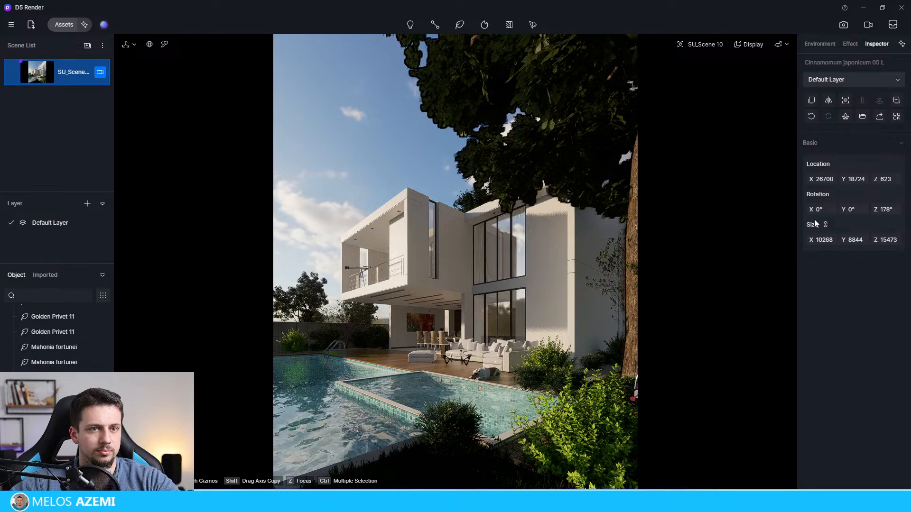
{"action": "left_click_drag", "start_coordinate": [804, 212], "coordinate": [799, 212]}
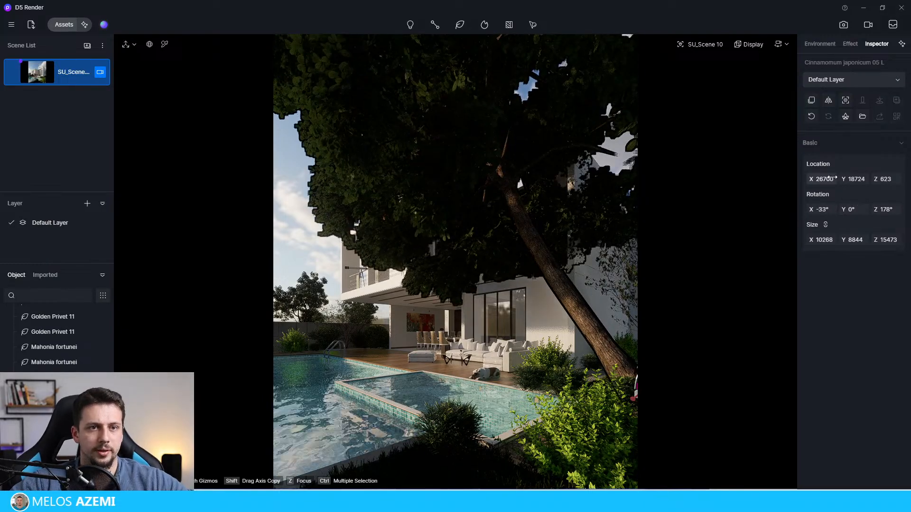
{"action": "key", "text": "ctrl+z"}
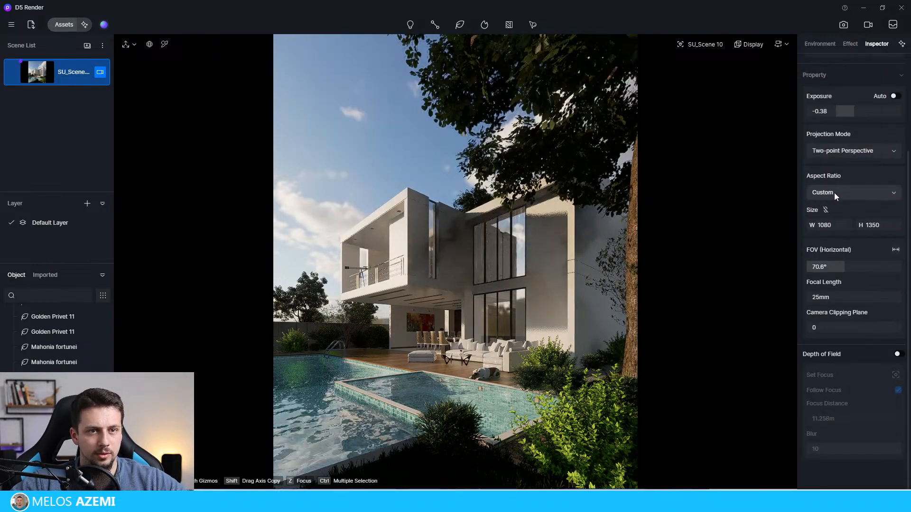
Step: Shift the foreground tree along Y until its trunk is out of frame and only its foliage frames the sky above the house
{"action": "left_click", "coordinate": [626, 347]}
{"action": "left_click_drag", "start_coordinate": [859, 179], "coordinate": [409, 168]}
{"action": "left_click", "coordinate": [404, 166]}
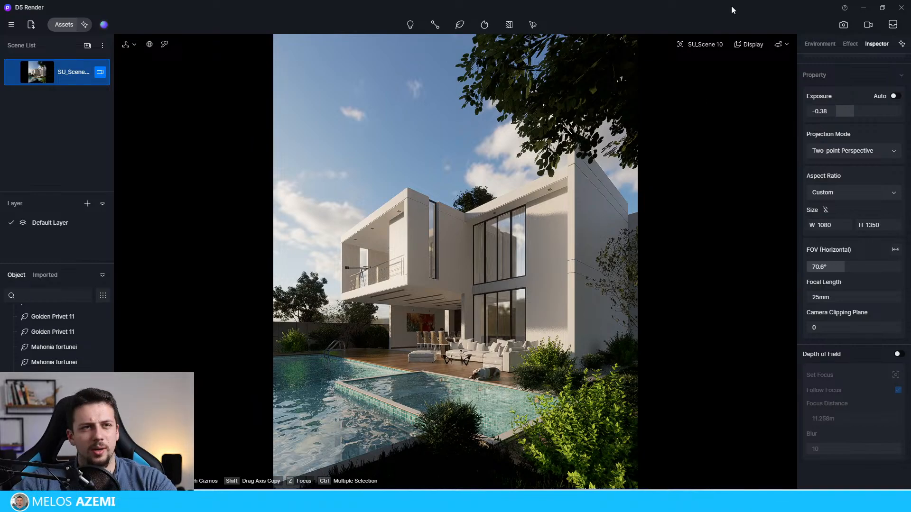
Step: Set the post-processing shadow to 0.35 and contrast to 0.06
{"action": "left_click", "coordinate": [847, 44]}
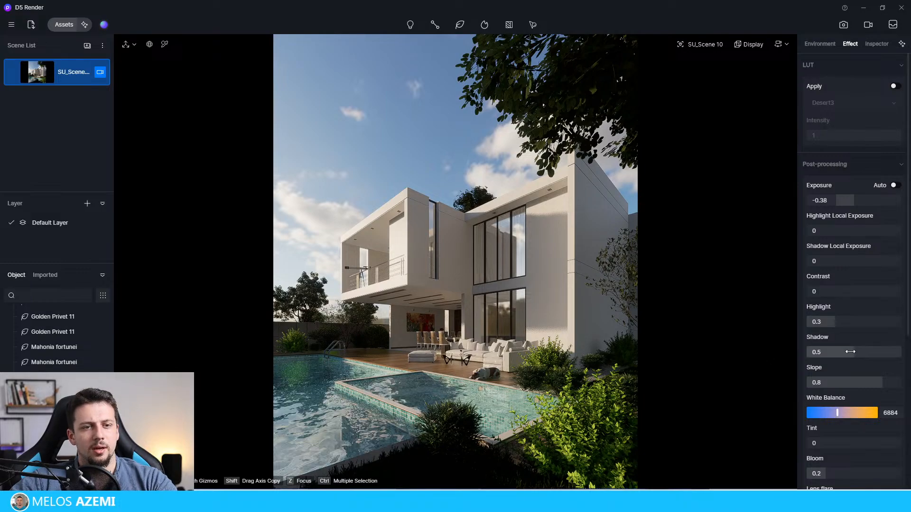
{"action": "left_click_drag", "start_coordinate": [842, 352], "coordinate": [828, 354]}
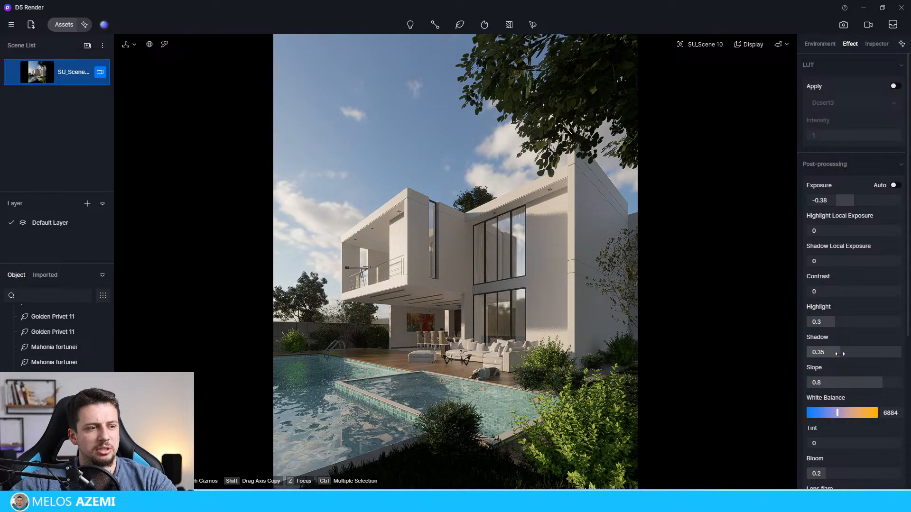
{"action": "scroll", "coordinate": [855, 306], "scroll_direction": "down", "scroll_amount": 3}
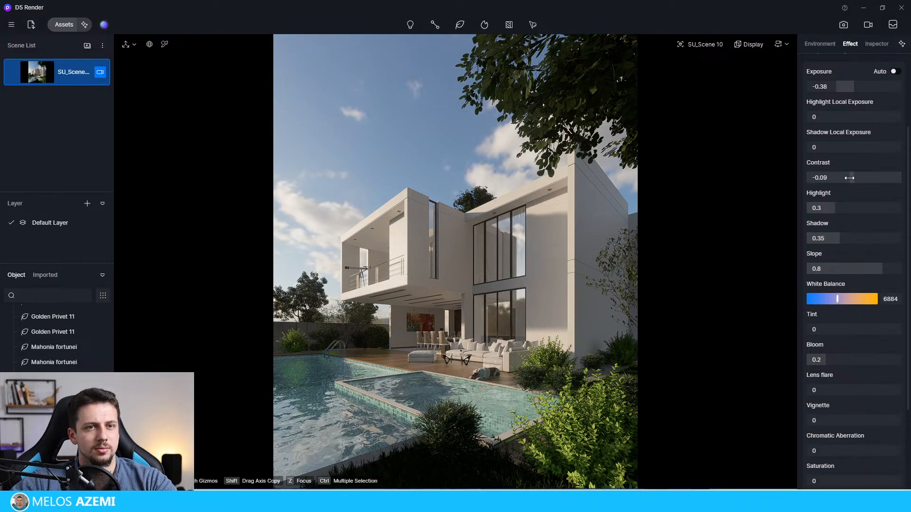
{"action": "left_click_drag", "start_coordinate": [853, 181], "coordinate": [856, 184]}
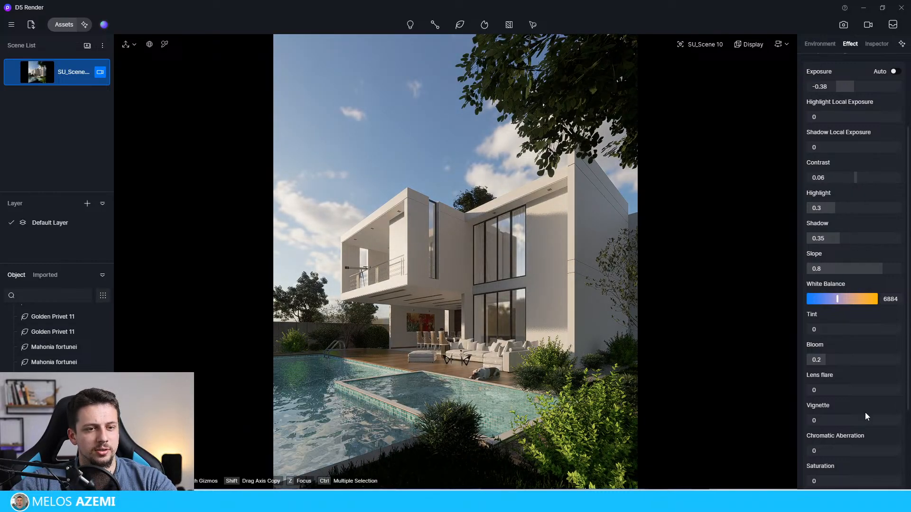
Step: Set the post-processing vignette to 0.12 and saturation to 0.01
{"action": "scroll", "coordinate": [825, 414], "scroll_direction": "down", "scroll_amount": 1}
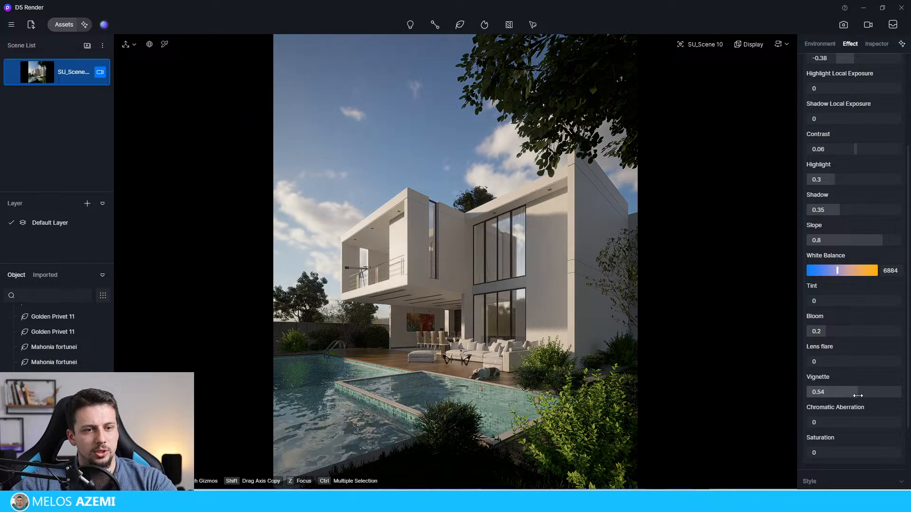
{"action": "left_click_drag", "start_coordinate": [836, 392], "coordinate": [823, 393]}
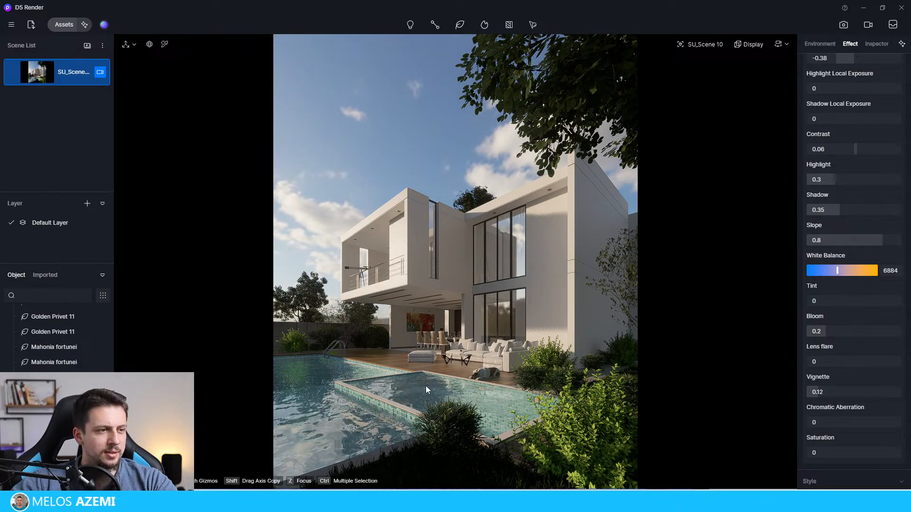
{"action": "scroll", "coordinate": [846, 360], "scroll_direction": "down", "scroll_amount": 3}
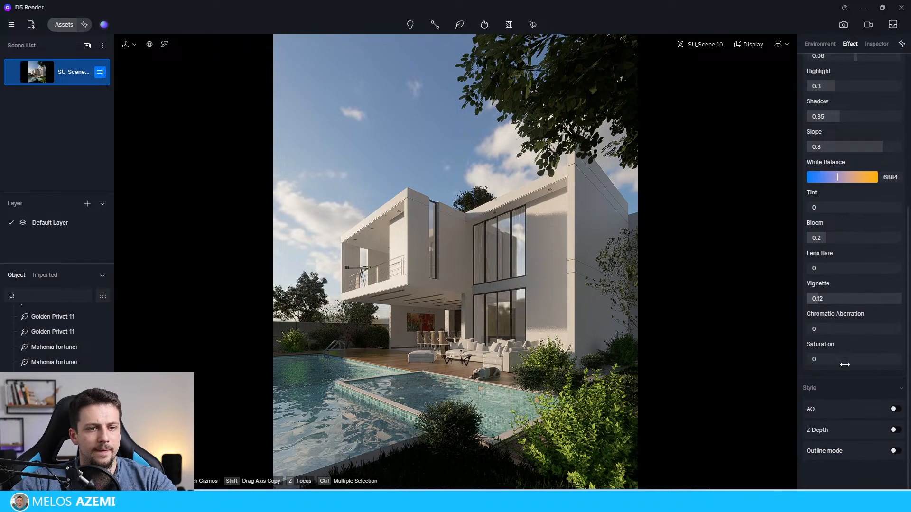
{"action": "mouse_move", "coordinate": [854, 359]}
{"action": "left_mouse_down"}
{"action": "mouse_move", "coordinate": [870, 365]}
{"action": "mouse_move", "coordinate": [844, 366]}
{"action": "mouse_move", "coordinate": [855, 367]}
{"action": "left_mouse_up"}
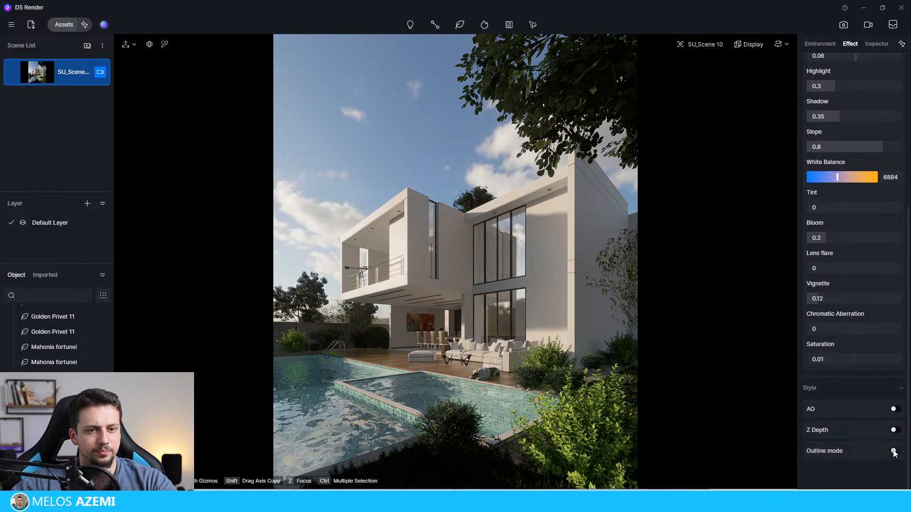
Step: Set the post-processing bloom to 0.29 and raise the saturation to 0.02
{"action": "scroll", "coordinate": [852, 341], "scroll_direction": "up", "scroll_amount": 1}
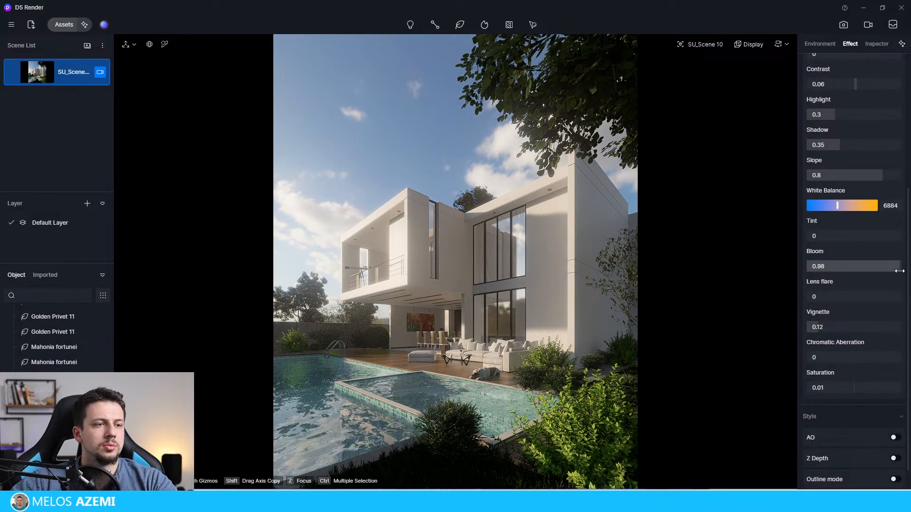
{"action": "left_click_drag", "start_coordinate": [890, 270], "coordinate": [838, 270]}
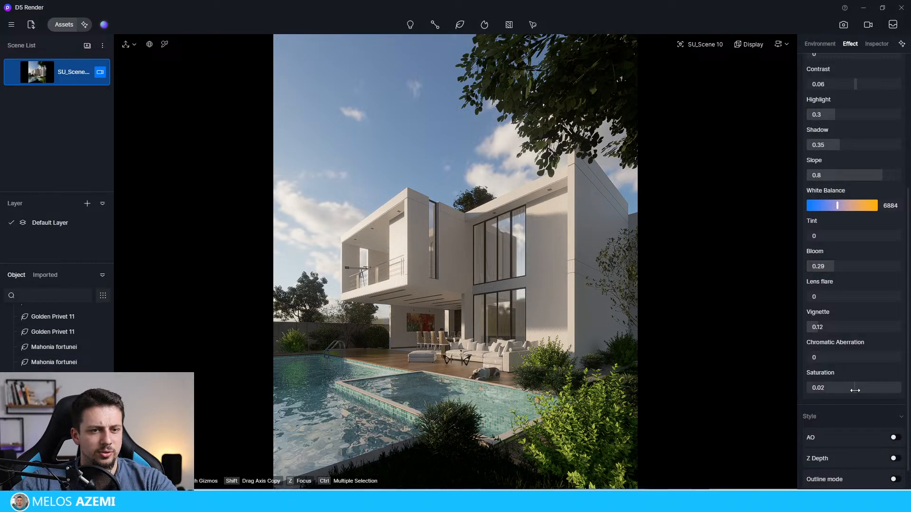
{"action": "scroll", "coordinate": [855, 390], "scroll_direction": "up", "scroll_amount": 3}
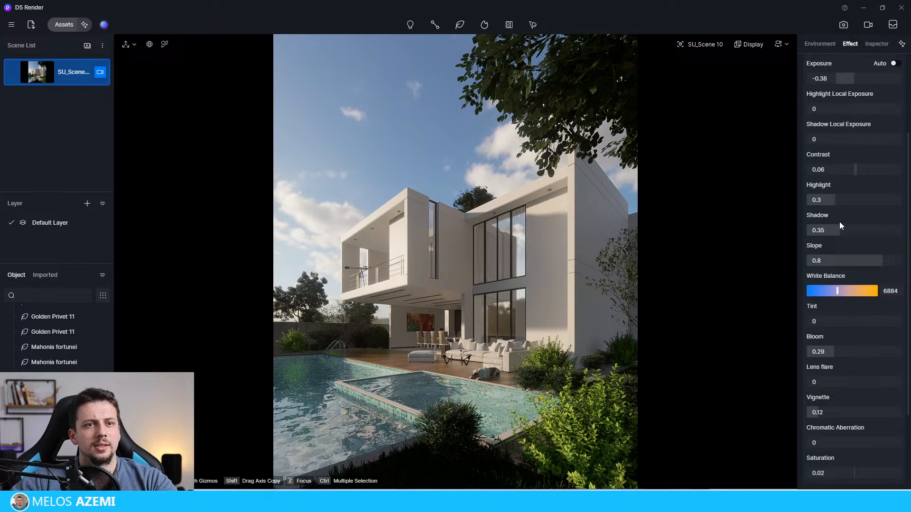
Step: Set the post-processing contrast to 0.03 and the shadow to 0.36
{"action": "left_click", "coordinate": [855, 173]}
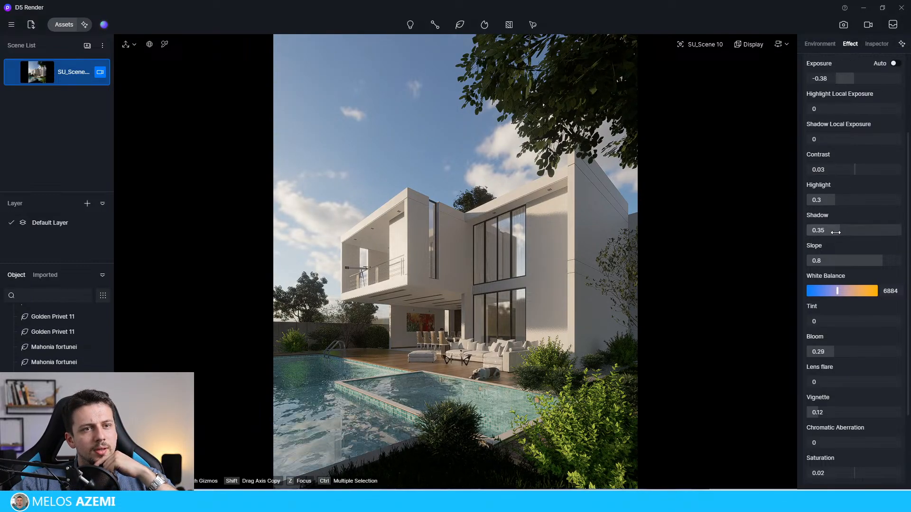
{"action": "left_click", "coordinate": [821, 231]}
{"action": "left_click_drag", "start_coordinate": [840, 236], "coordinate": [847, 238]}
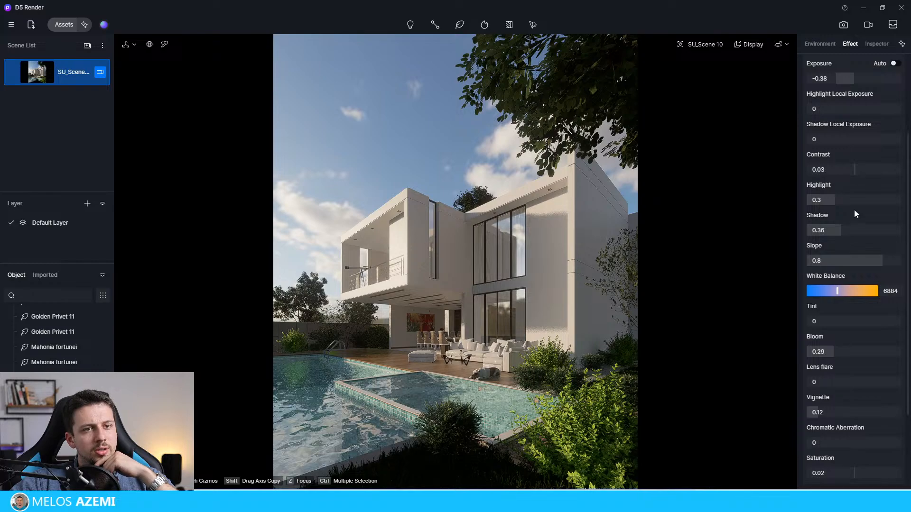
Step: Set the post-processing shadow local exposure to 0.28 and the highlight to 0.34
{"action": "scroll", "coordinate": [852, 208], "scroll_direction": "up", "scroll_amount": 1}
{"action": "left_click", "coordinate": [849, 168]}
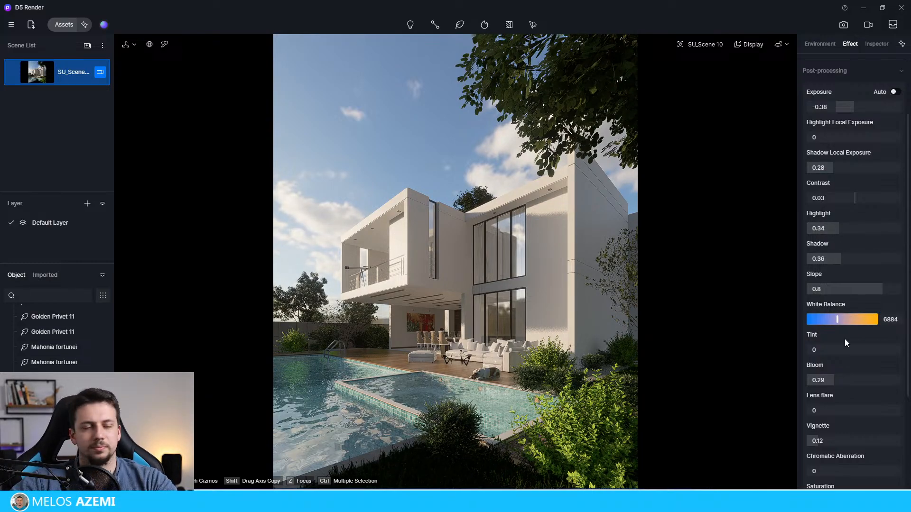
Step: Lower the post-processing vignette to 0.09 and set the slope to 0.79
{"action": "scroll", "coordinate": [846, 319], "scroll_direction": "down", "scroll_amount": 1}
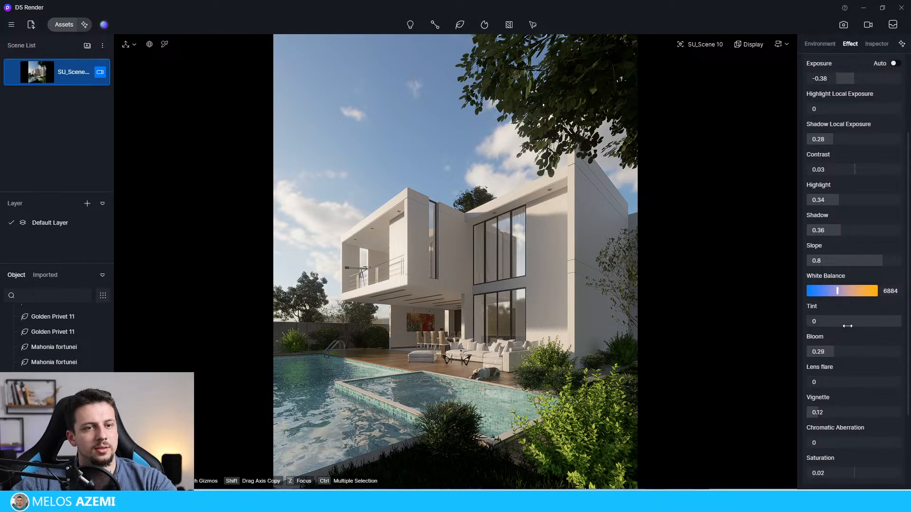
{"action": "scroll", "coordinate": [840, 355], "scroll_direction": "down", "scroll_amount": 2}
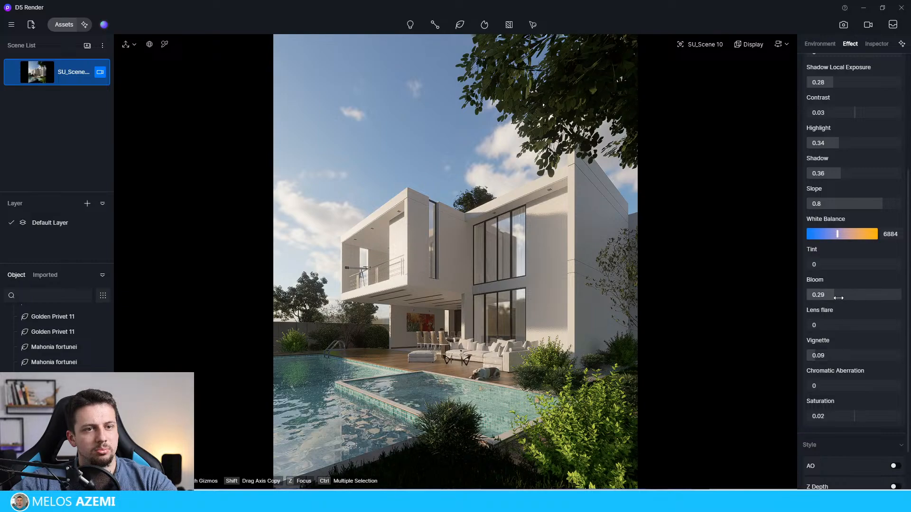
{"action": "scroll", "coordinate": [844, 332], "scroll_direction": "down", "scroll_amount": 2}
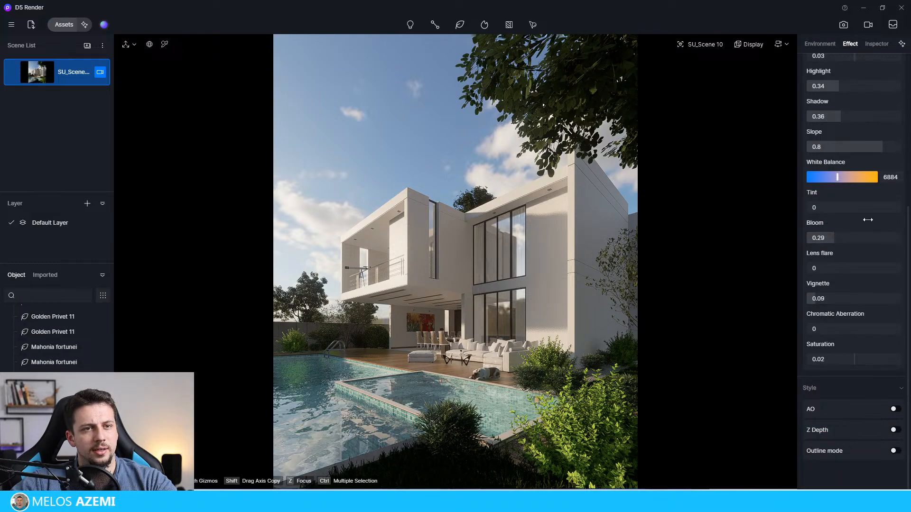
{"action": "scroll", "coordinate": [869, 204], "scroll_direction": "up", "scroll_amount": 2}
{"action": "mouse_move", "coordinate": [881, 205]}
{"action": "left_mouse_down"}
{"action": "mouse_move", "coordinate": [869, 205]}
{"action": "mouse_move", "coordinate": [881, 207]}
{"action": "left_mouse_up"}
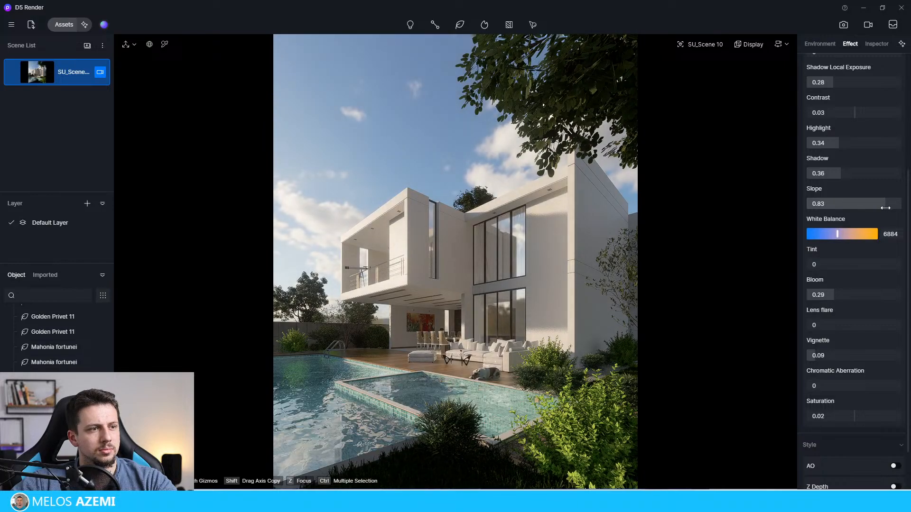
Step: Set the post-processing highlight local exposure to 0.16
{"action": "scroll", "coordinate": [876, 208], "scroll_direction": "up", "scroll_amount": 4}
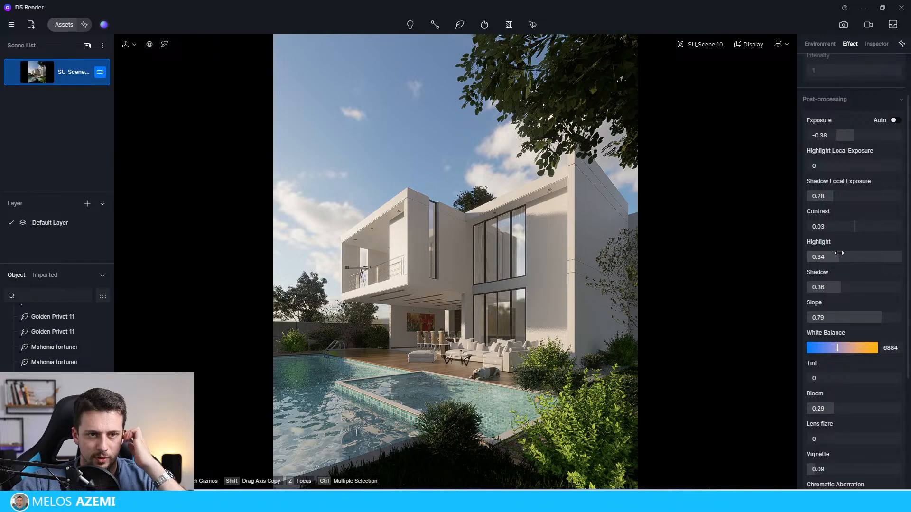
{"action": "scroll", "coordinate": [845, 223], "scroll_direction": "up", "scroll_amount": 1}
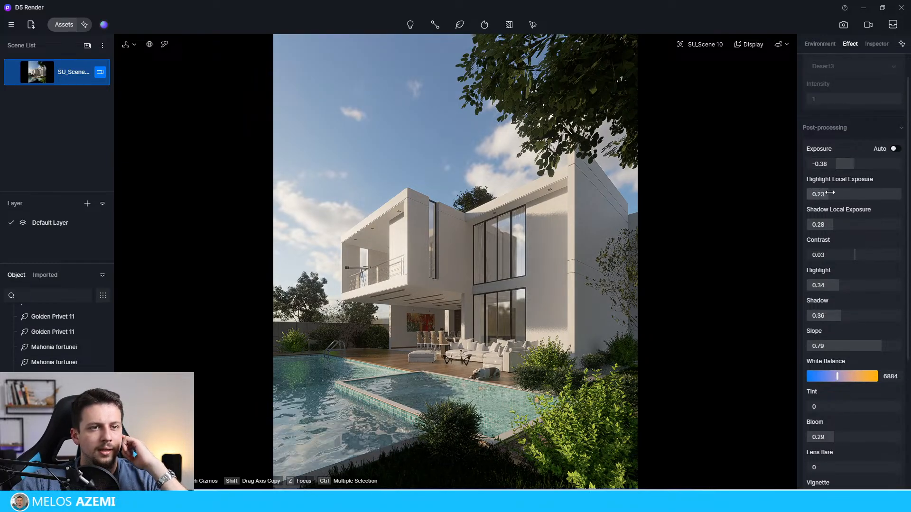
{"action": "mouse_move", "coordinate": [815, 192]}
{"action": "left_mouse_down"}
{"action": "mouse_move", "coordinate": [840, 197]}
{"action": "mouse_move", "coordinate": [822, 199]}
{"action": "left_mouse_up"}
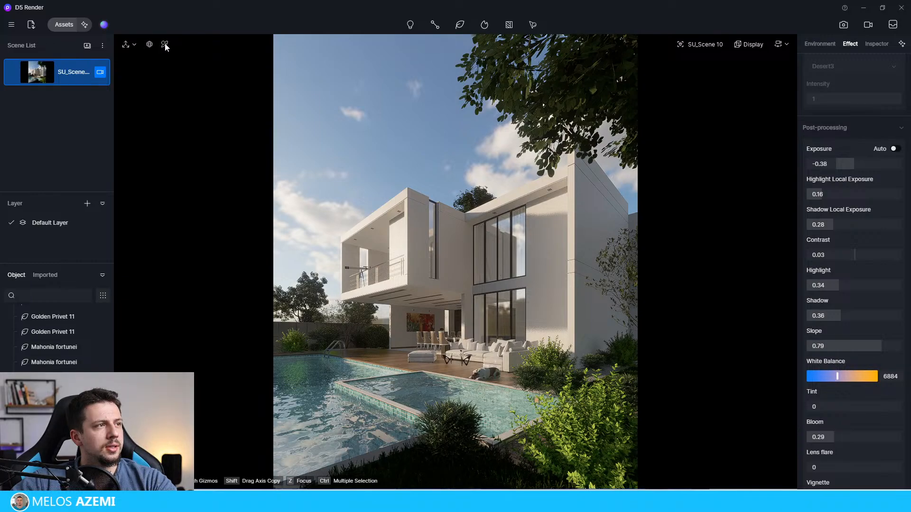
Step: Give the pool ladder's material a metallic value of 1 and a roughness of 0.26
{"action": "left_click", "coordinate": [341, 336]}
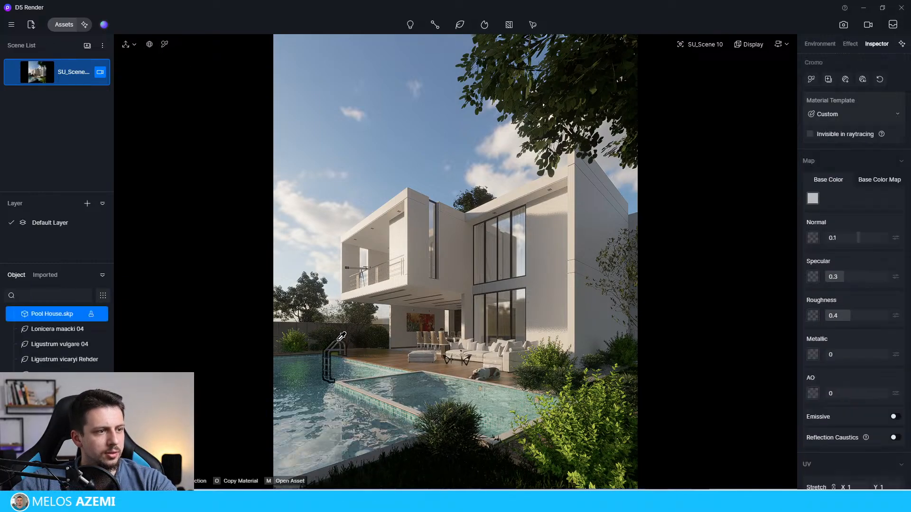
{"action": "left_click_drag", "start_coordinate": [886, 347], "coordinate": [896, 348]}
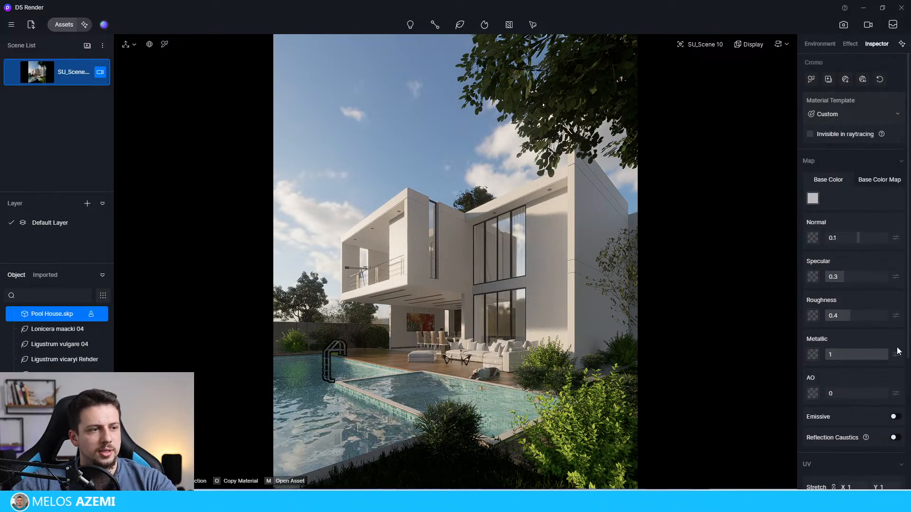
{"action": "left_click_drag", "start_coordinate": [847, 316], "coordinate": [841, 316]}
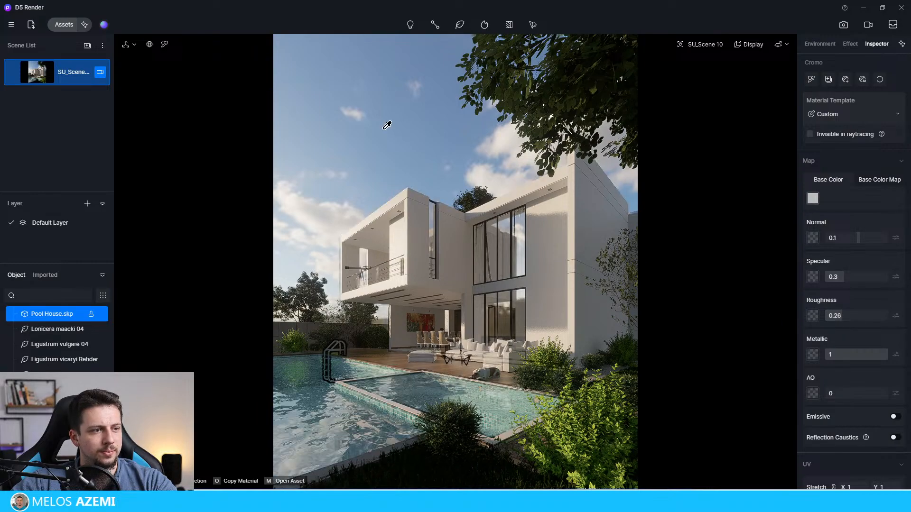
{"action": "left_click", "coordinate": [392, 166]}
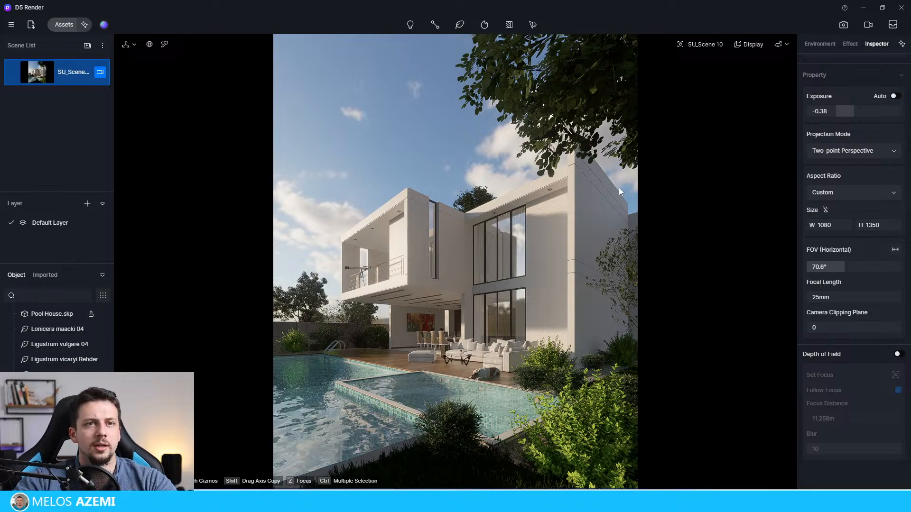
{"action": "scroll", "coordinate": [871, 113], "scroll_direction": "up", "scroll_amount": 3}
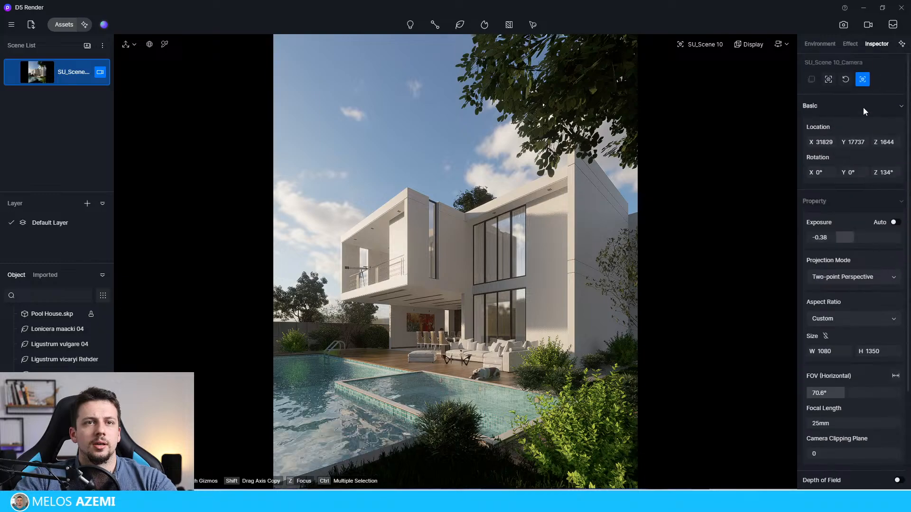
{"action": "left_click", "coordinate": [853, 44]}
{"action": "left_click", "coordinate": [895, 148]}
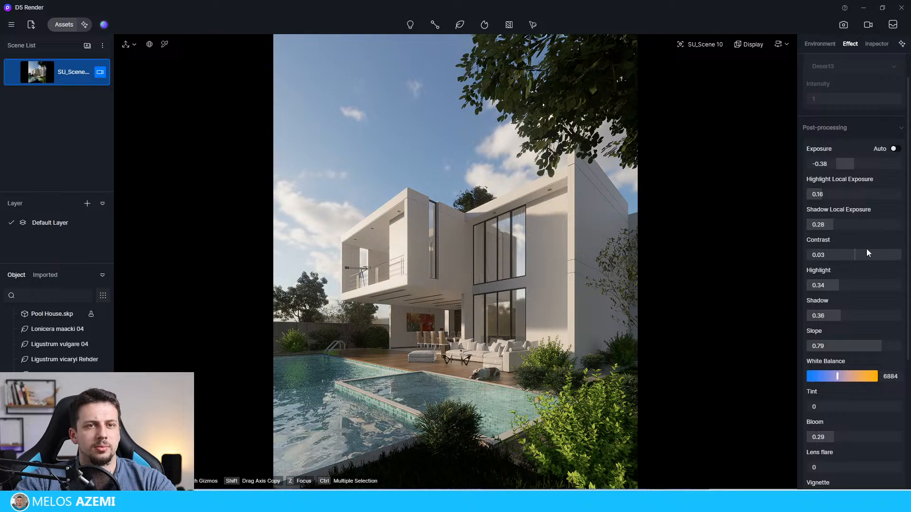
{"action": "scroll", "coordinate": [845, 269], "scroll_direction": "down", "scroll_amount": 2}
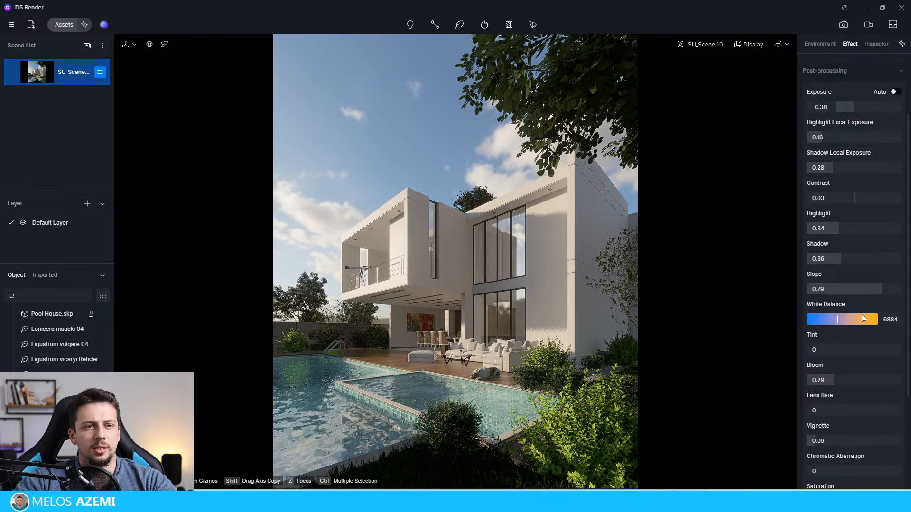
{"action": "scroll", "coordinate": [857, 355], "scroll_direction": "down", "scroll_amount": 5}
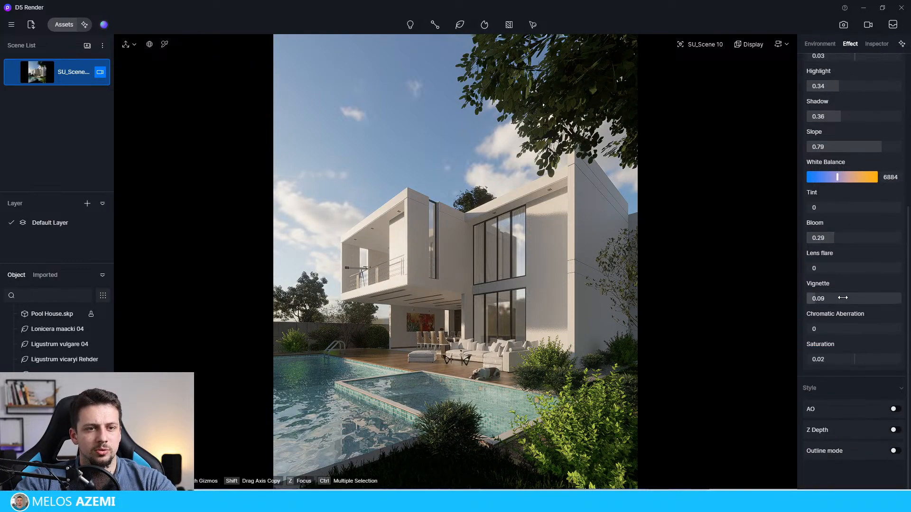
{"action": "scroll", "coordinate": [850, 237], "scroll_direction": "up", "scroll_amount": 10}
Step: Set the sunlight intensity to 2.9 and rotate the HDR sky to 285°
{"action": "left_click", "coordinate": [813, 46]}
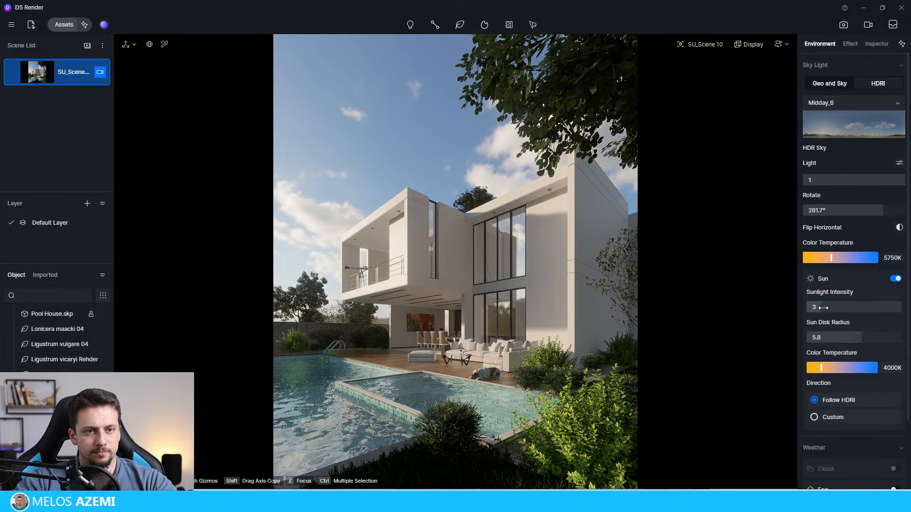
{"action": "left_click_drag", "start_coordinate": [823, 307], "coordinate": [826, 318]}
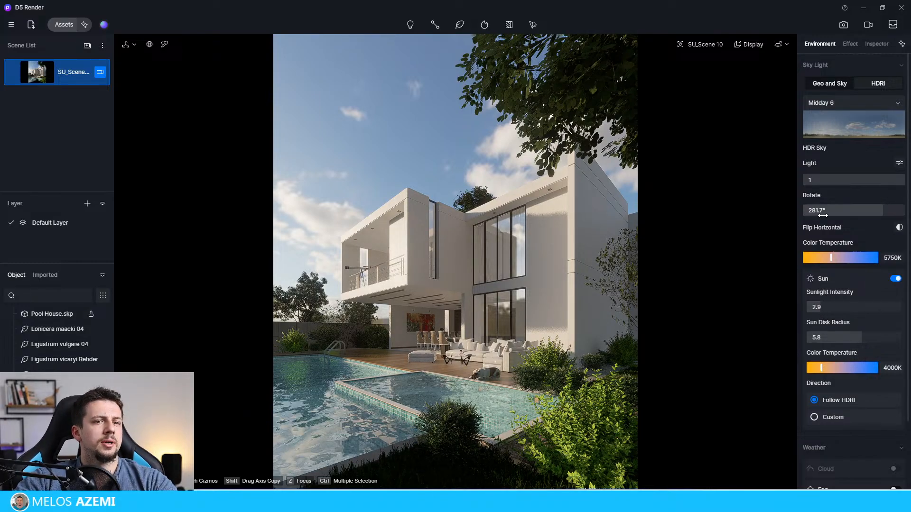
{"action": "mouse_move", "coordinate": [879, 212]}
{"action": "left_mouse_down"}
{"action": "mouse_move", "coordinate": [799, 213]}
{"action": "mouse_move", "coordinate": [859, 223]}
{"action": "mouse_move", "coordinate": [767, 225]}
{"action": "mouse_move", "coordinate": [884, 222]}
{"action": "left_mouse_up"}
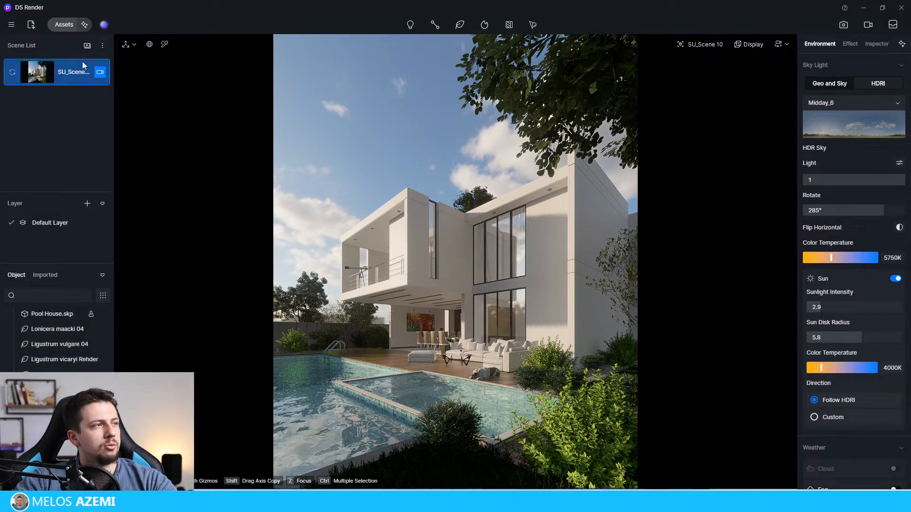
Step: Search the online model library for a telescope asset
{"action": "left_click", "coordinate": [67, 25]}
{"action": "left_click", "coordinate": [198, 149]}
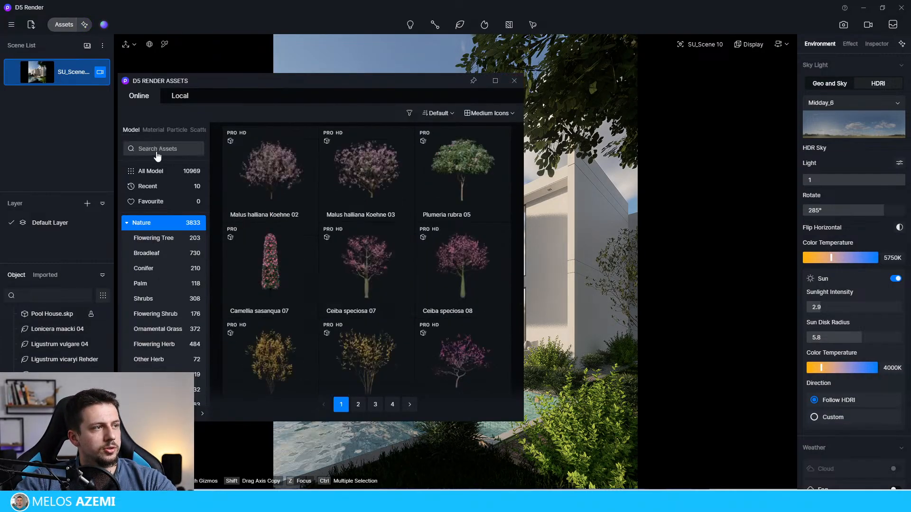
{"action": "left_click", "coordinate": [127, 224]}
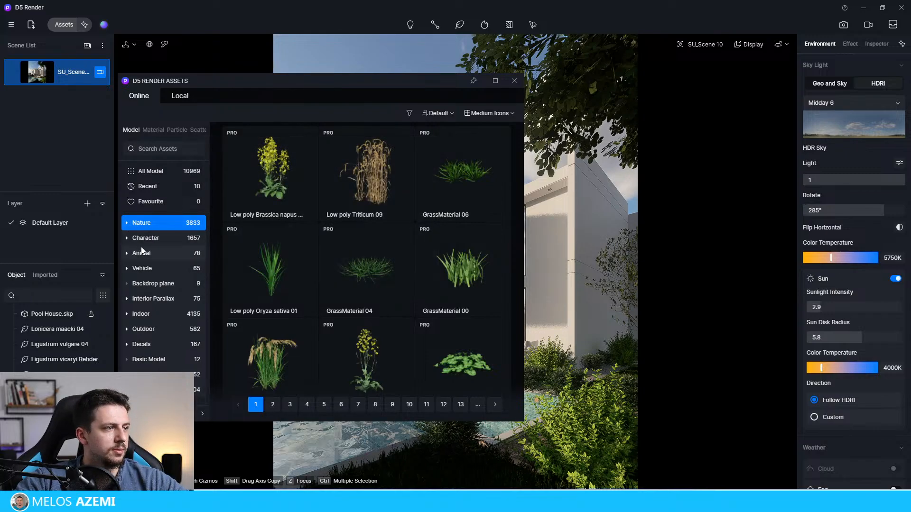
{"action": "left_click", "coordinate": [145, 239]}
{"action": "left_click", "coordinate": [162, 149]}
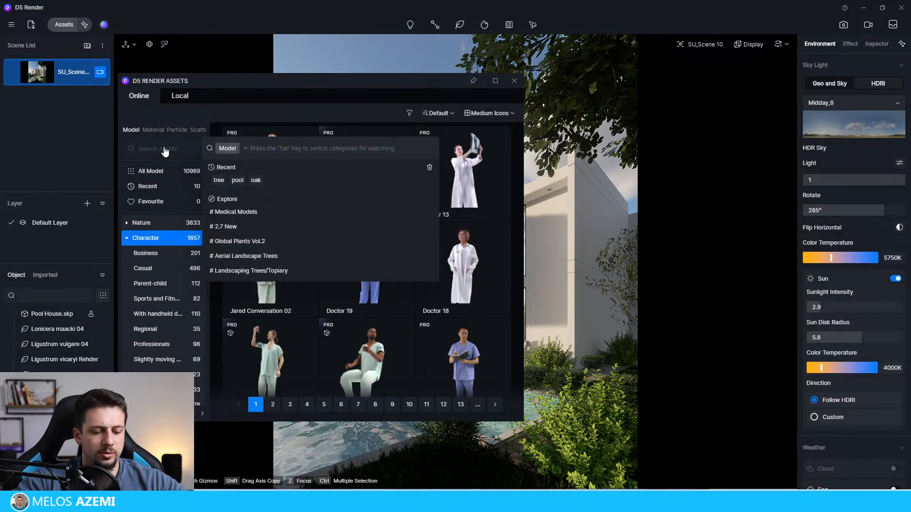
{"action": "type", "text": "telescop"}
{"action": "key", "text": "Return"}
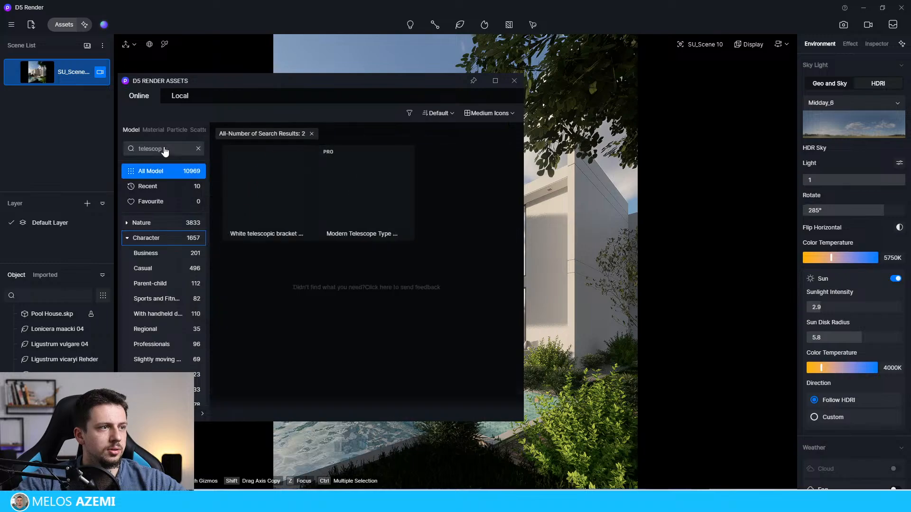
{"action": "left_click", "coordinate": [152, 148]}
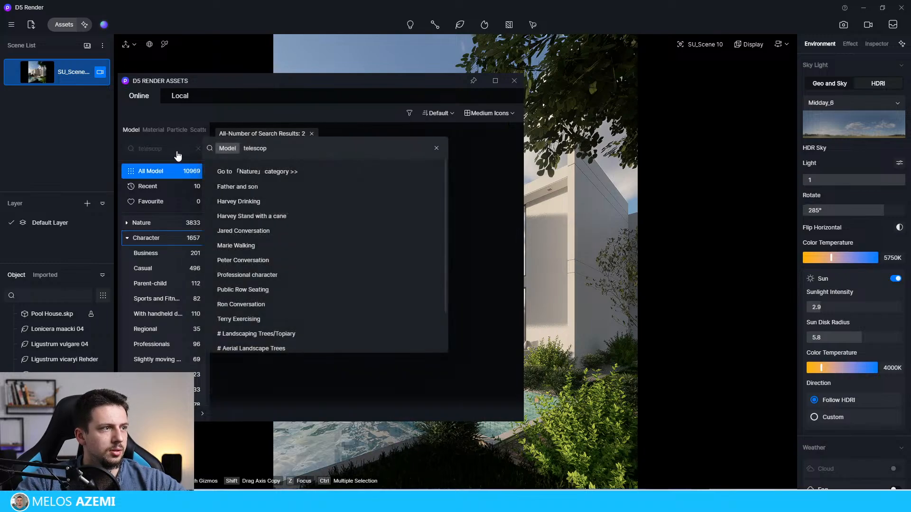
{"action": "key", "text": "Return"}
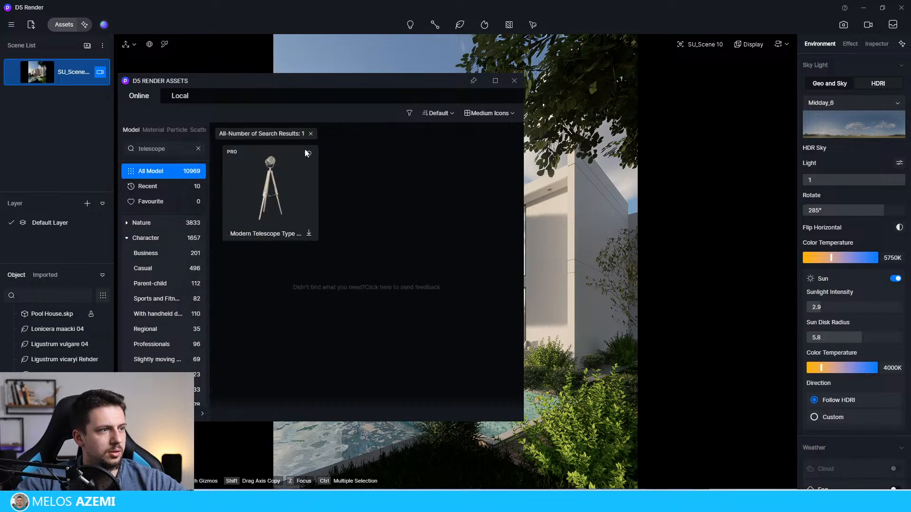
Step: Search the online model library for "looking" character models, and close the library without placing any
{"action": "left_click", "coordinate": [158, 226]}
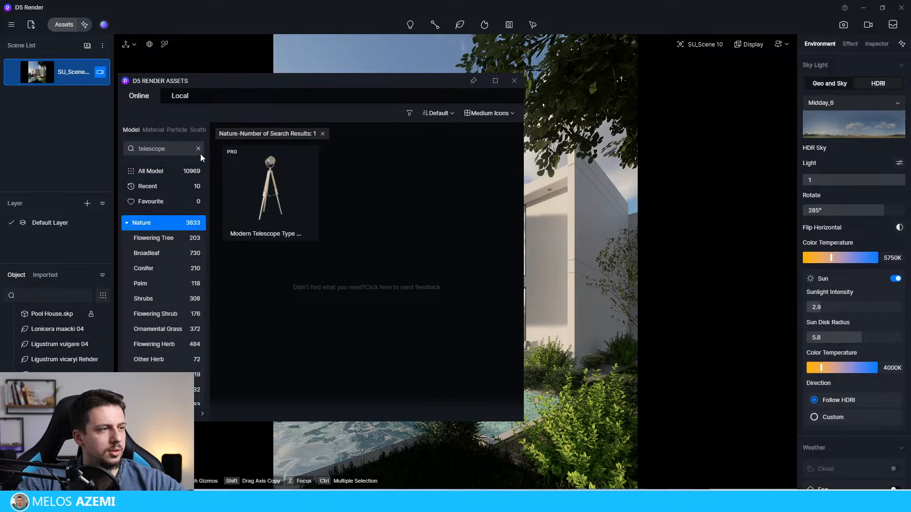
{"action": "left_click", "coordinate": [159, 150]}
{"action": "type", "text": "lo"}
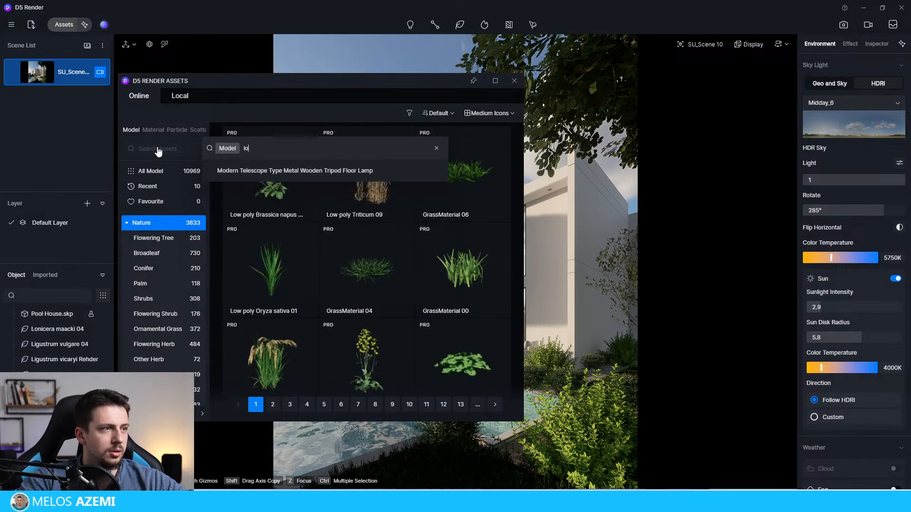
{"action": "type", "text": "oking"}
{"action": "key", "text": "Return"}
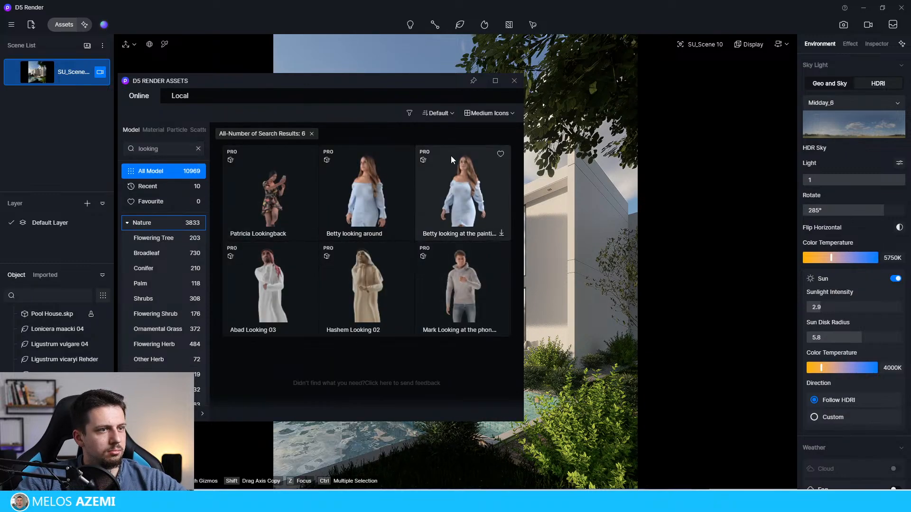
{"action": "left_click", "coordinate": [512, 83]}
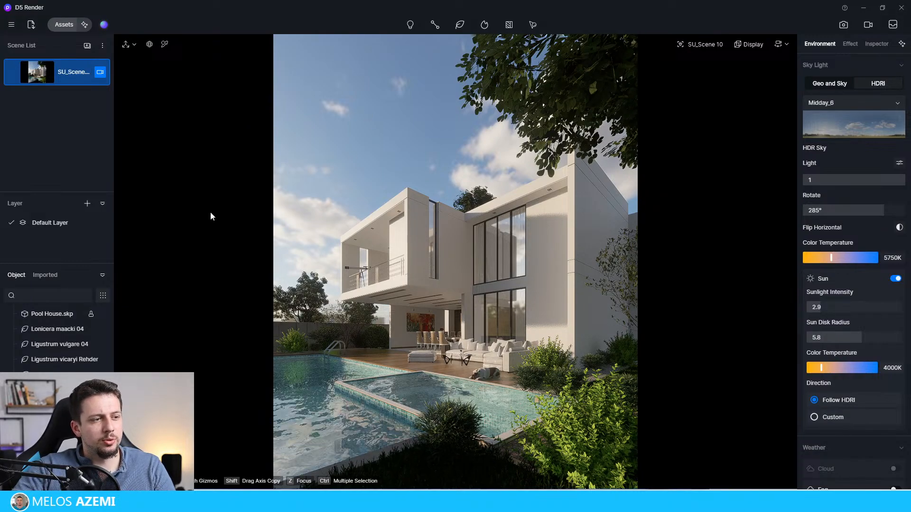
Step: Render the current view of the pool house as a still image
{"action": "left_click", "coordinate": [843, 24]}
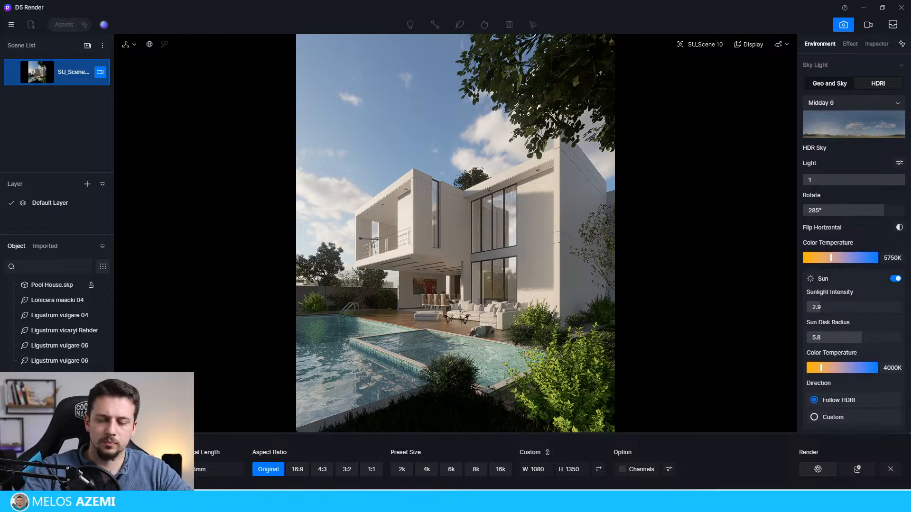
{"action": "left_click", "coordinate": [818, 469]}
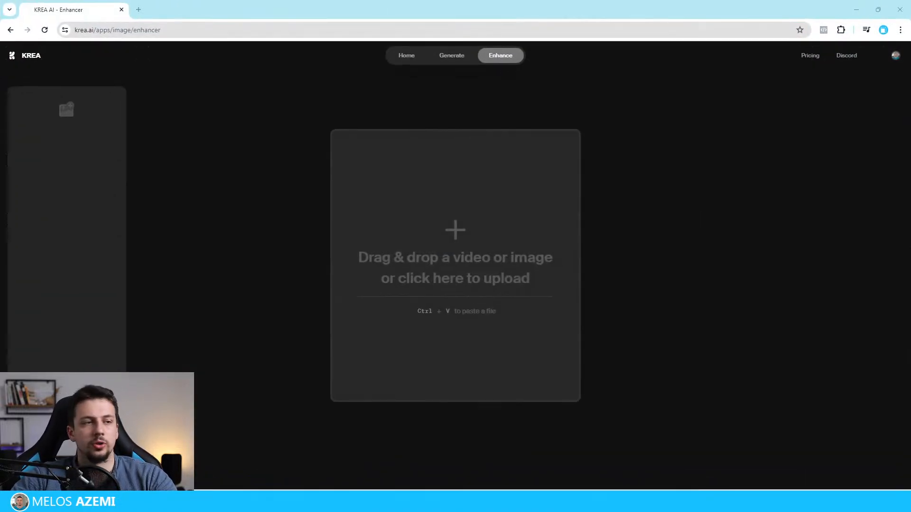
Step: Upload the rendered pool house image to the KREA enhancer and enhance it with a 2x upscaling factor
{"action": "left_click", "coordinate": [492, 192]}
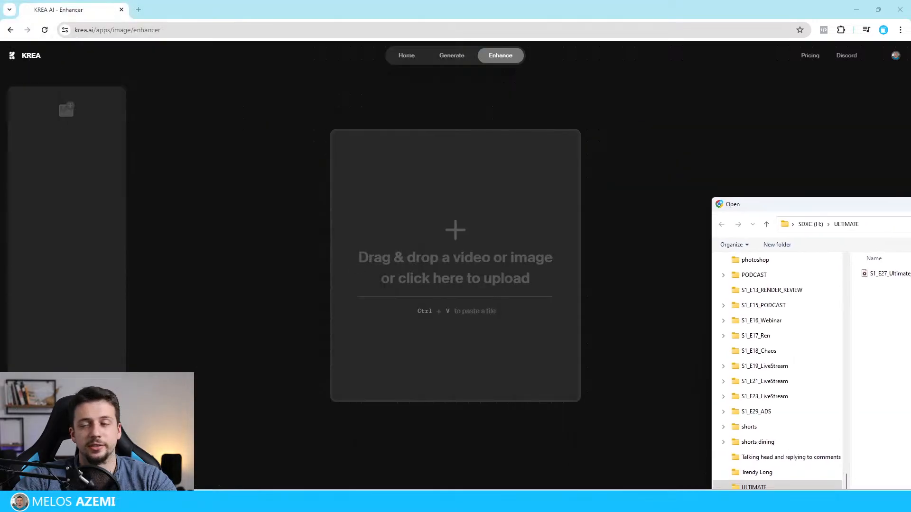
{"action": "left_click_drag", "start_coordinate": [910, 204], "coordinate": [697, 93]}
{"action": "scroll", "coordinate": [370, 361], "scroll_direction": "up", "scroll_amount": 9}
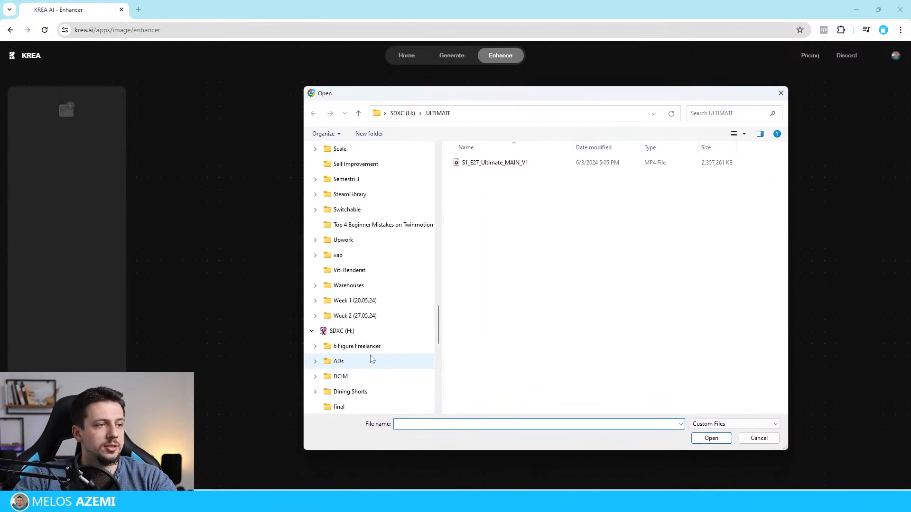
{"action": "scroll", "coordinate": [369, 308], "scroll_direction": "up", "scroll_amount": 10}
{"action": "scroll", "coordinate": [368, 314], "scroll_direction": "down", "scroll_amount": 14}
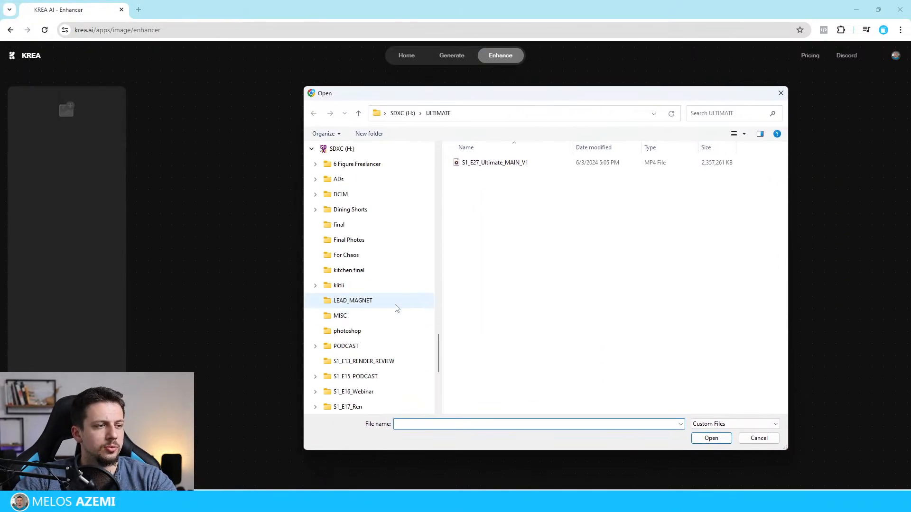
{"action": "scroll", "coordinate": [393, 305], "scroll_direction": "up", "scroll_amount": 10}
{"action": "scroll", "coordinate": [363, 212], "scroll_direction": "up", "scroll_amount": 4}
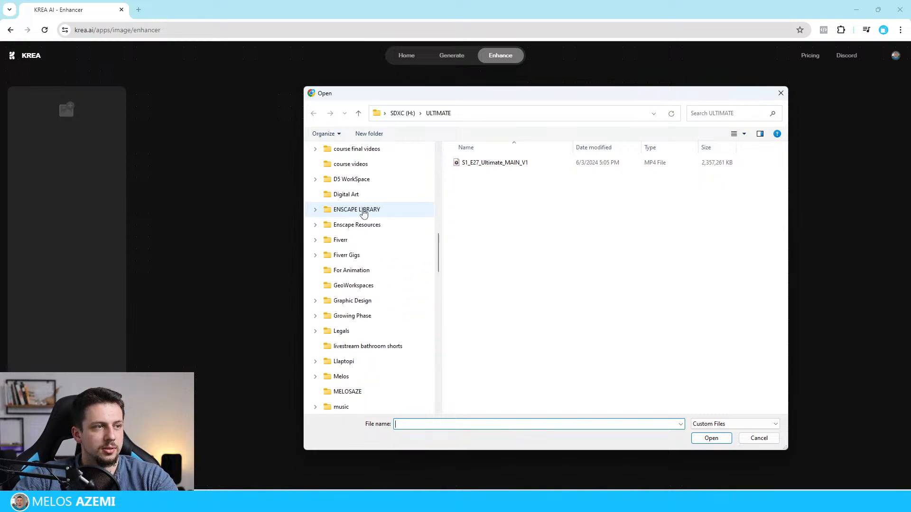
{"action": "scroll", "coordinate": [358, 238], "scroll_direction": "down", "scroll_amount": 3}
{"action": "scroll", "coordinate": [360, 254], "scroll_direction": "up", "scroll_amount": 3}
{"action": "scroll", "coordinate": [359, 260], "scroll_direction": "up", "scroll_amount": 2}
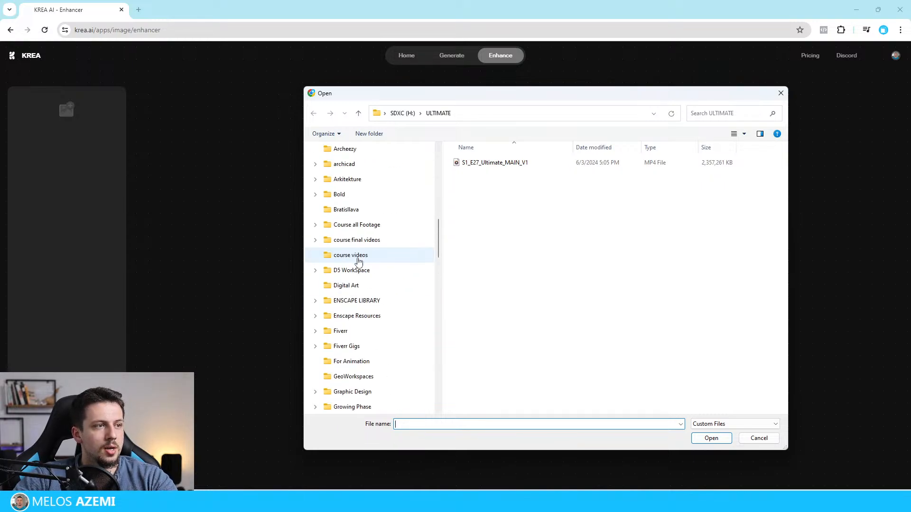
{"action": "scroll", "coordinate": [356, 258], "scroll_direction": "down", "scroll_amount": 8}
{"action": "left_click_drag", "start_coordinate": [476, 94], "coordinate": [910, 100]}
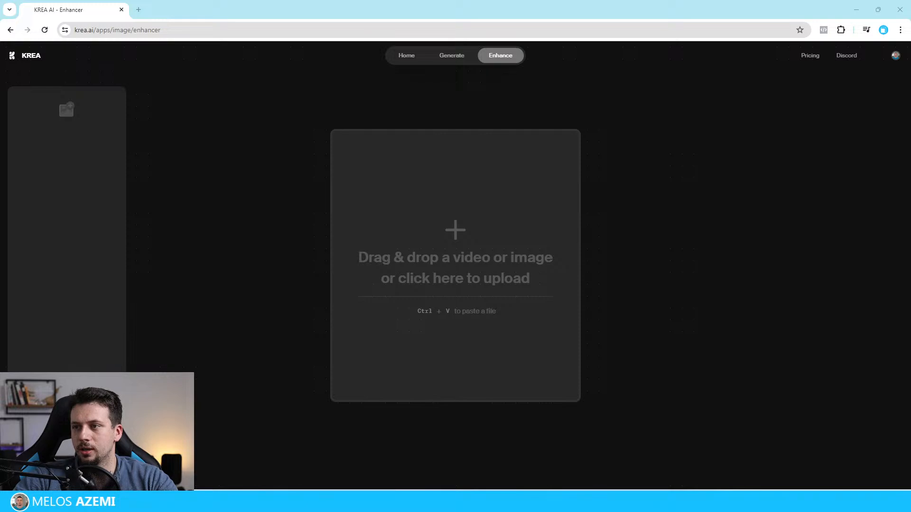
{"action": "key", "text": "ctrl+v"}
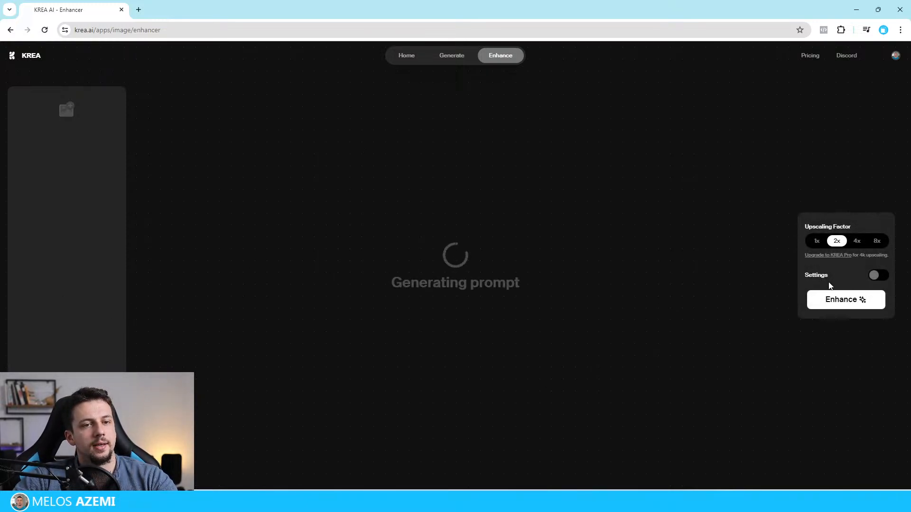
{"action": "left_click", "coordinate": [836, 375]}
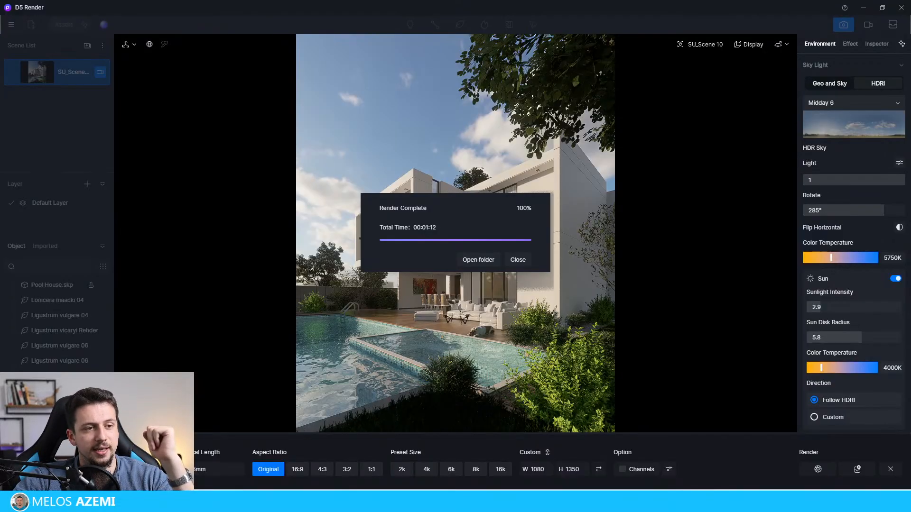
Step: Dismiss the render dialog in D5 Render and examine the finished Render.png full-screen in Photos
{"action": "left_click", "coordinate": [528, 260]}
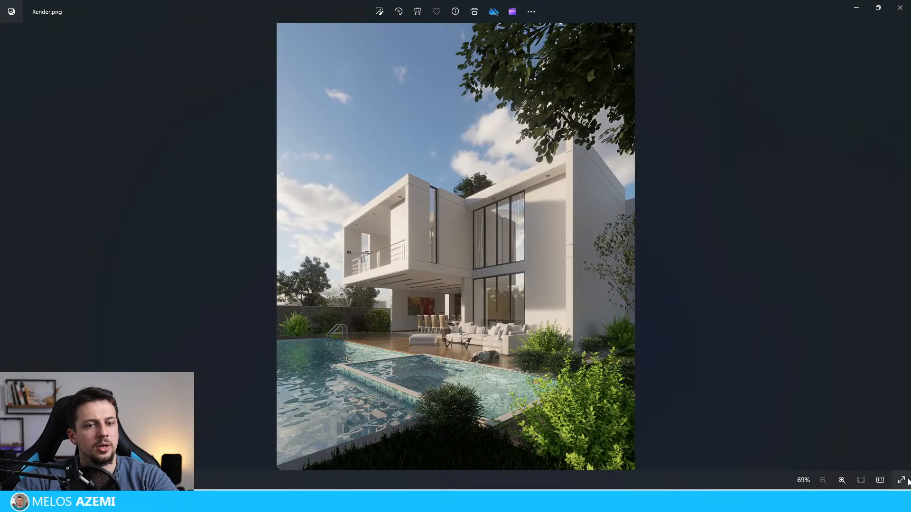
{"action": "left_click", "coordinate": [905, 481]}
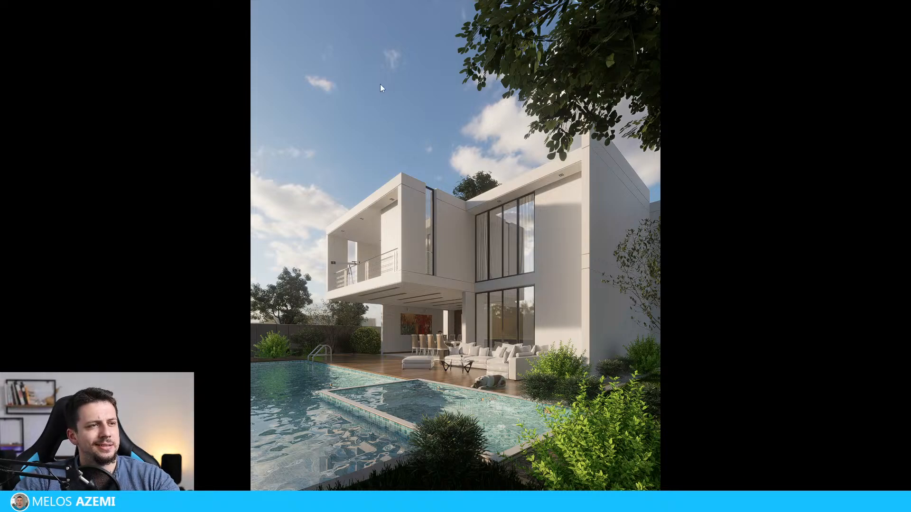
{"action": "key", "text": "Escape"}
{"action": "left_click", "coordinate": [380, 11]}
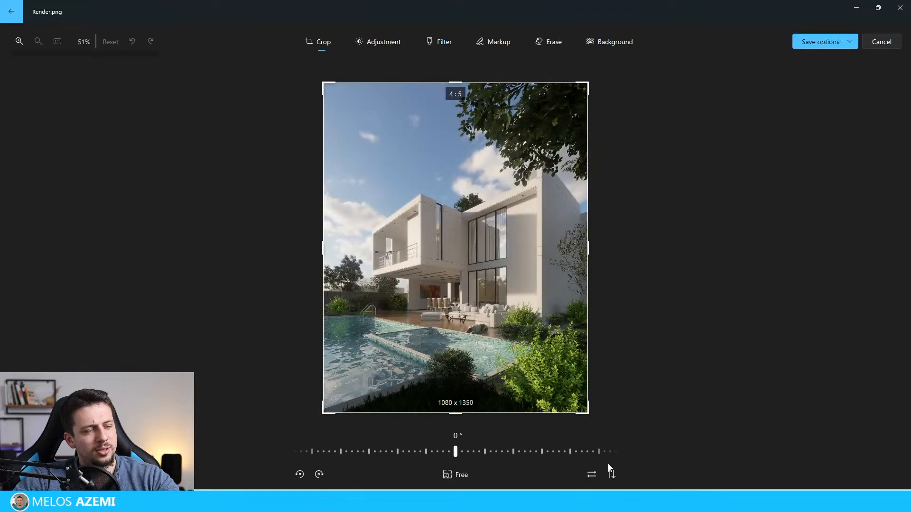
{"action": "key", "text": "Escape"}
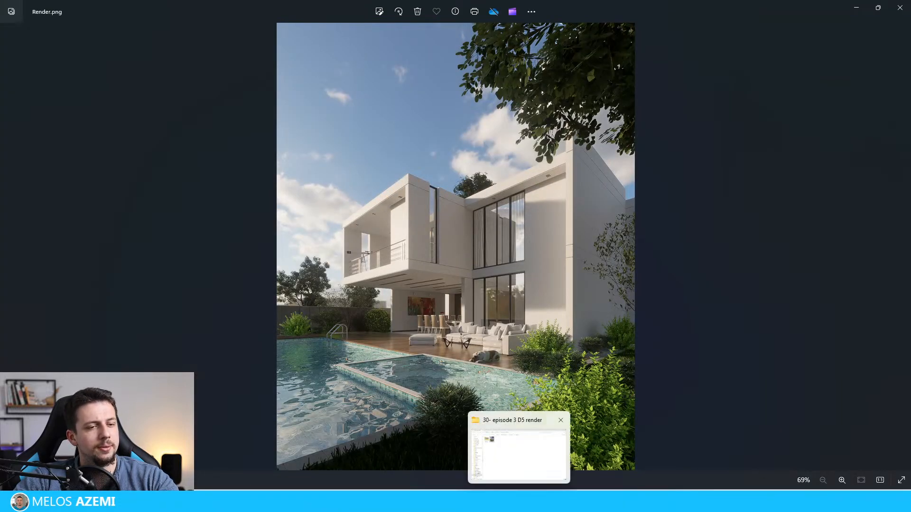
{"action": "left_click", "coordinate": [901, 480]}
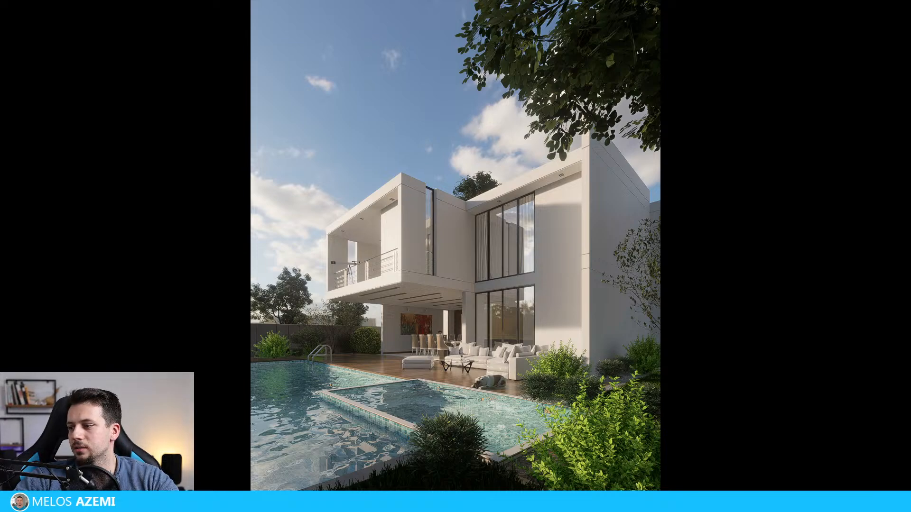
{"action": "scroll", "coordinate": [418, 199], "scroll_direction": "up", "scroll_amount": 3}
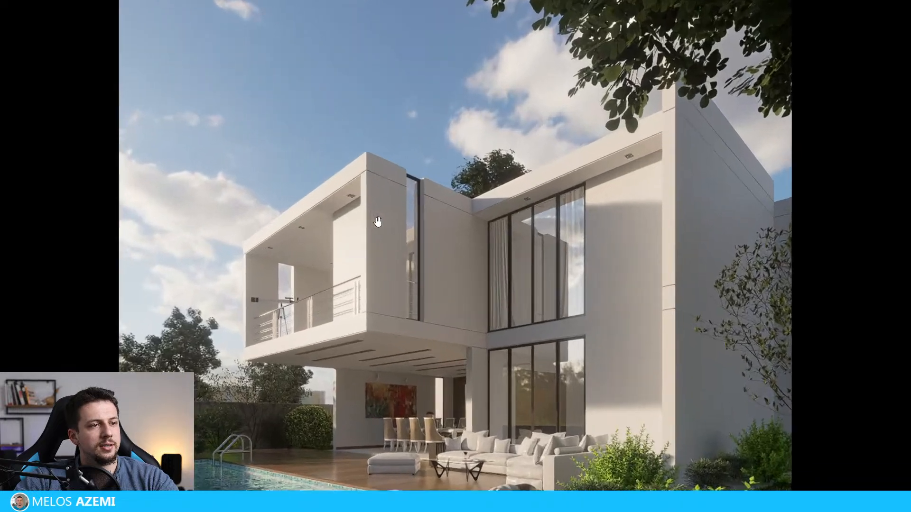
{"action": "scroll", "coordinate": [383, 192], "scroll_direction": "down", "scroll_amount": 3}
{"action": "key", "text": "Escape"}
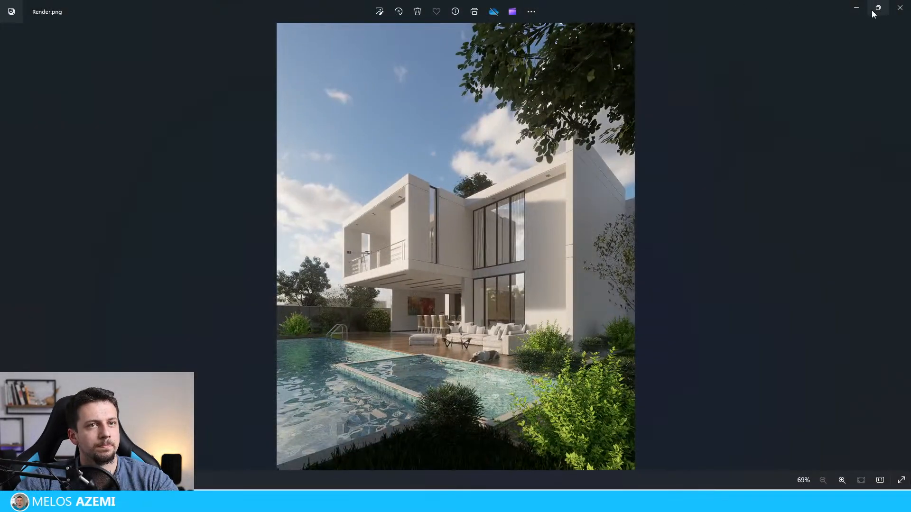
{"action": "left_click", "coordinate": [857, 7]}
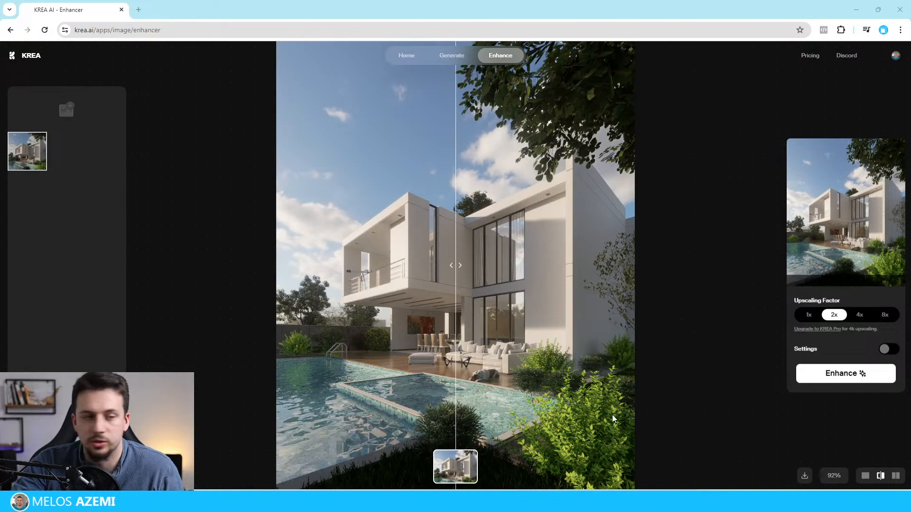
Step: Compare the enhanced pool house with the original, then download it as Render-enhanced.png and open it in Photoshop
{"action": "left_click_drag", "start_coordinate": [473, 231], "coordinate": [523, 284]}
{"action": "left_click_drag", "start_coordinate": [349, 292], "coordinate": [823, 265]}
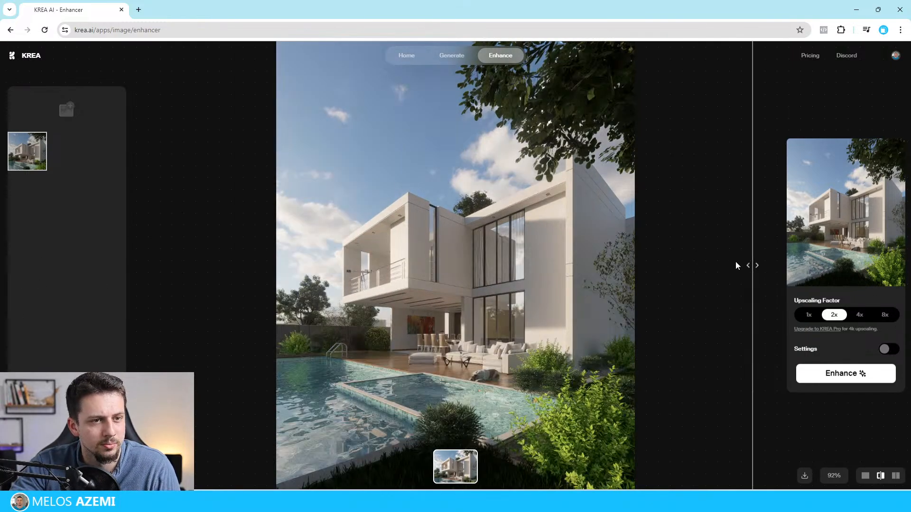
{"action": "left_click_drag", "start_coordinate": [736, 265], "coordinate": [164, 215]}
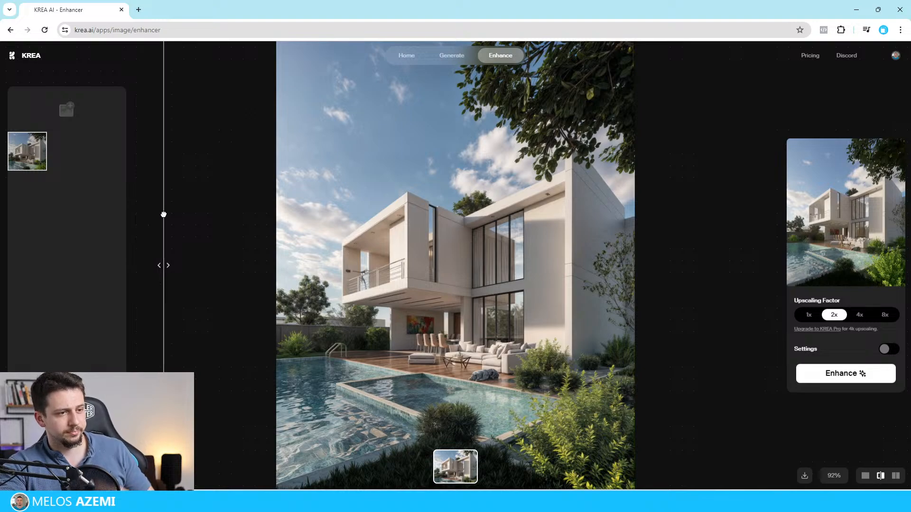
{"action": "right_click", "coordinate": [486, 172]}
{"action": "left_click", "coordinate": [522, 200]}
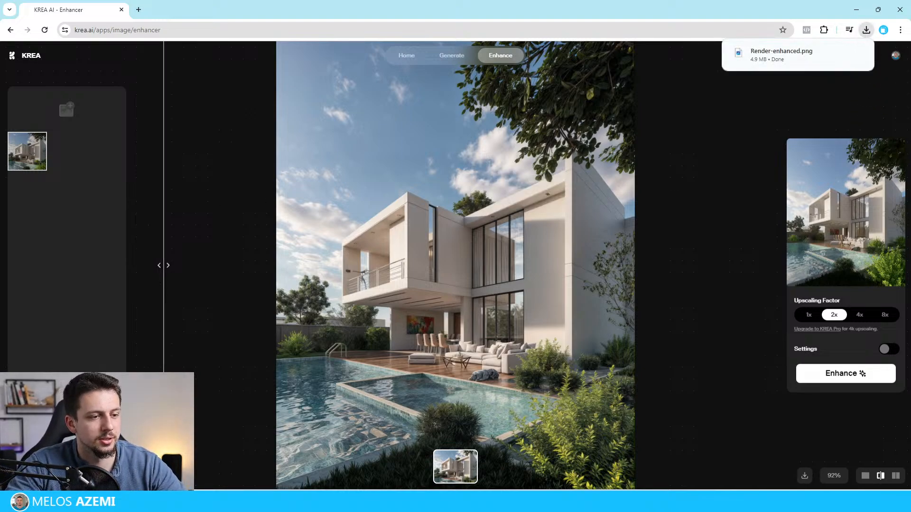
{"action": "left_click", "coordinate": [782, 50]}
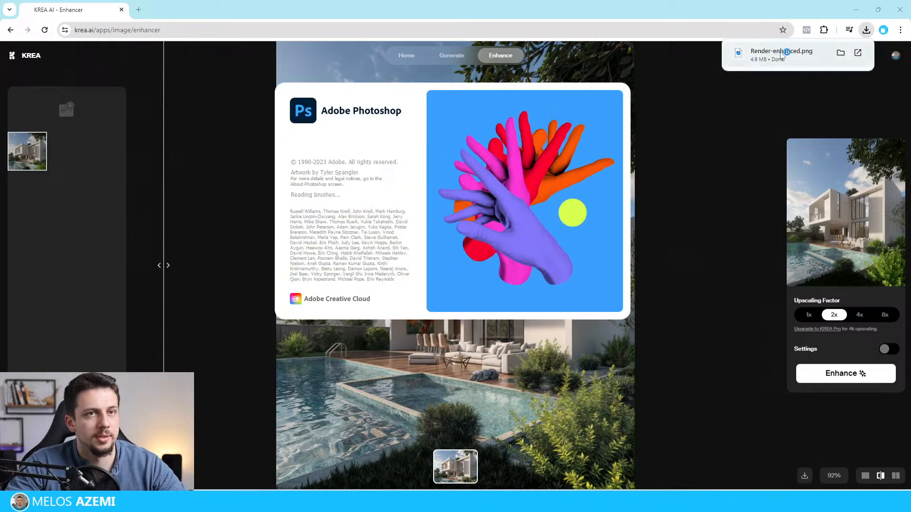
{"action": "left_click_drag", "start_coordinate": [782, 54], "coordinate": [500, 304]}
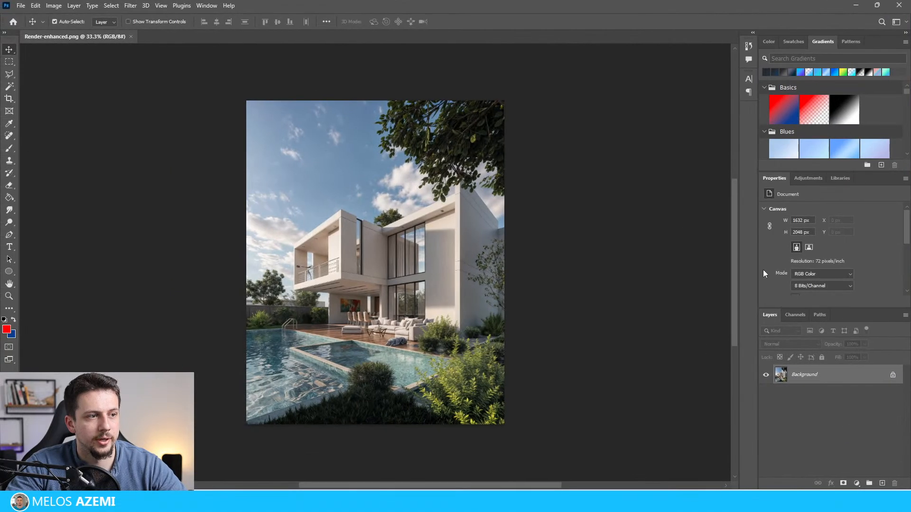
{"action": "left_click", "coordinate": [882, 483]}
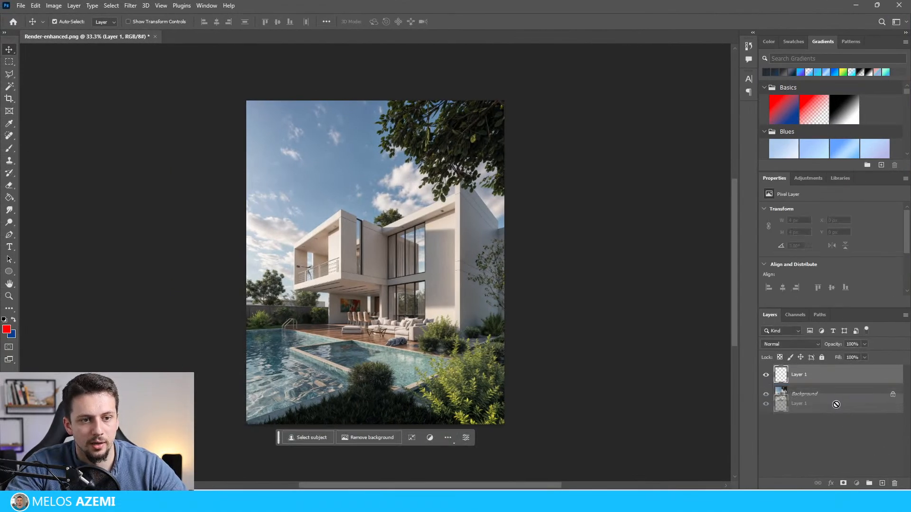
{"action": "left_click", "coordinate": [893, 394]}
{"action": "left_click_drag", "start_coordinate": [779, 393], "coordinate": [787, 373]}
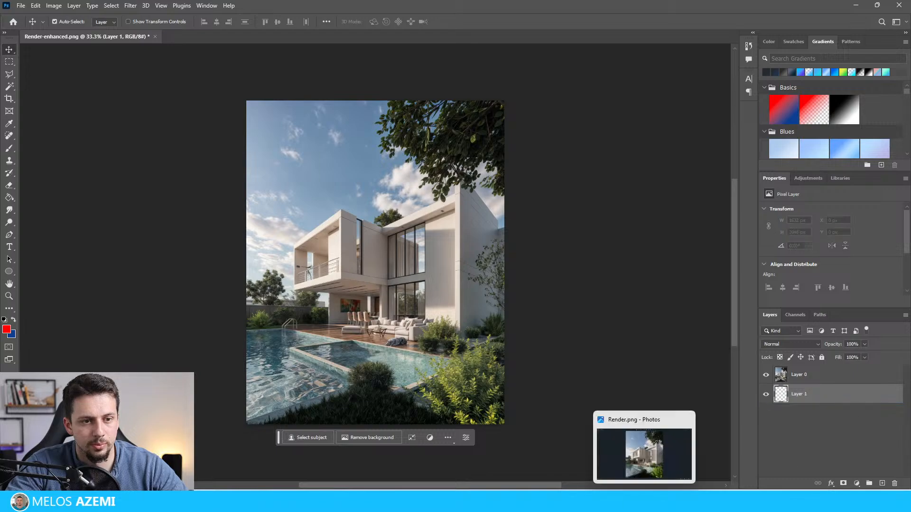
{"action": "left_click", "coordinate": [456, 503]}
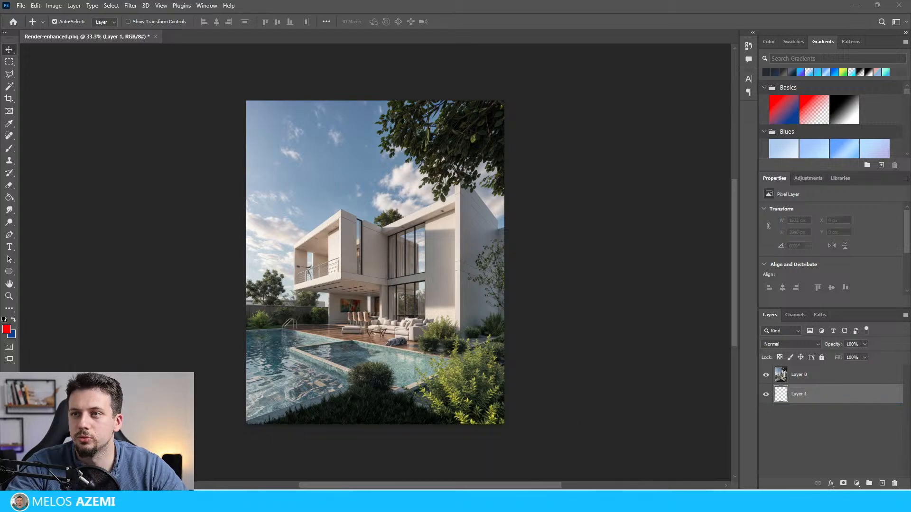
{"action": "left_click_drag", "start_coordinate": [563, 271], "coordinate": [394, 258]}
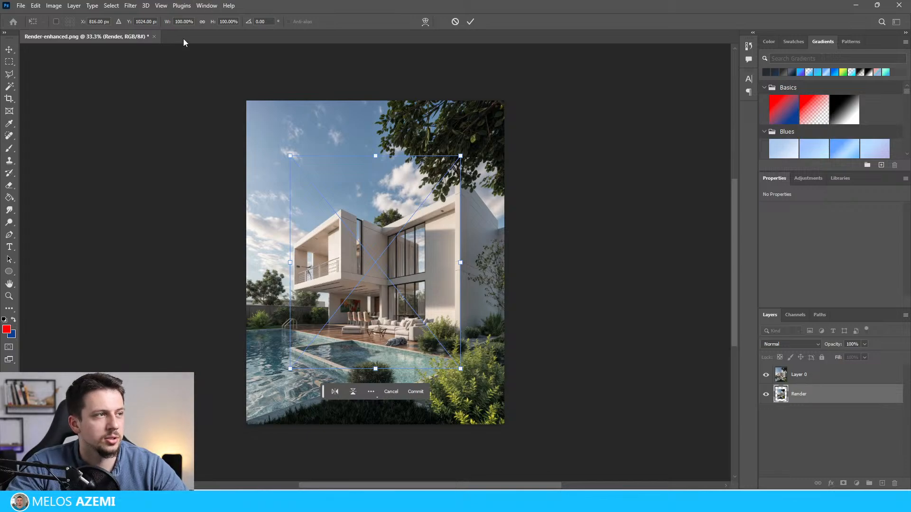
{"action": "key", "text": "Escape"}
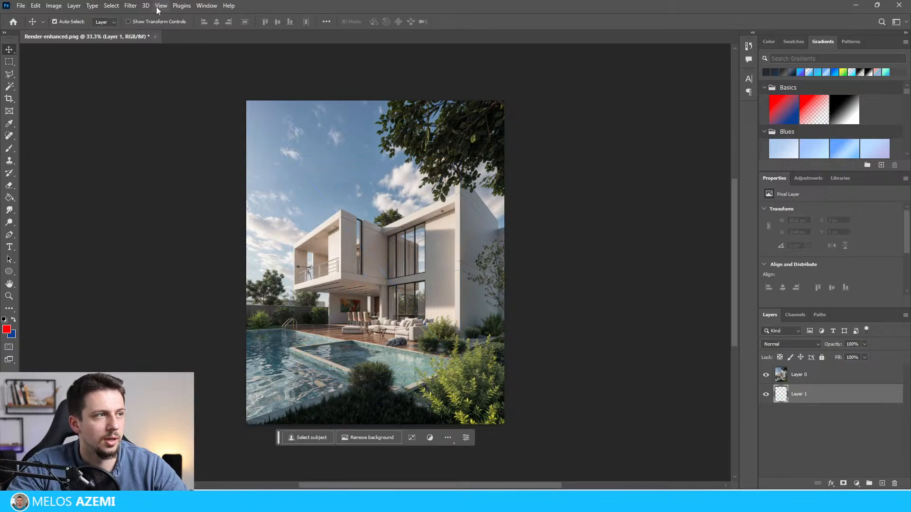
{"action": "left_click", "coordinate": [155, 36]}
{"action": "left_click", "coordinate": [450, 184]}
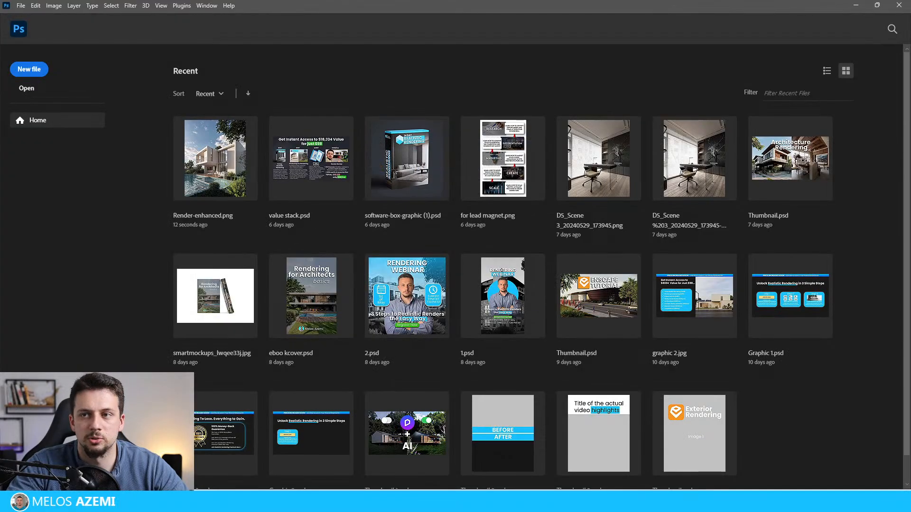
Step: Open the original Render.png in Photoshop and place Render-enhanced.png over it as a new layer
{"action": "left_click_drag", "start_coordinate": [623, 125], "coordinate": [510, 83]}
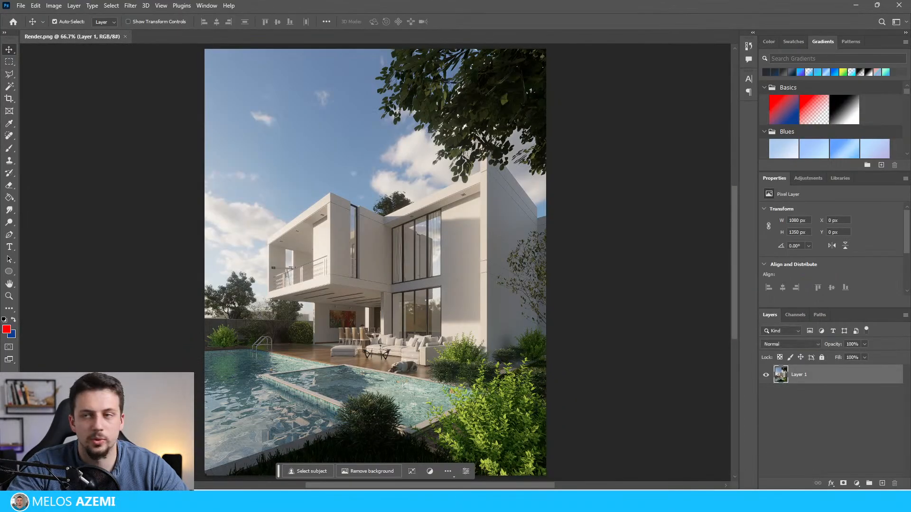
{"action": "key", "text": "alt+Tab"}
{"action": "left_click_drag", "start_coordinate": [546, 237], "coordinate": [327, 268]}
{"action": "key", "text": "Return"}
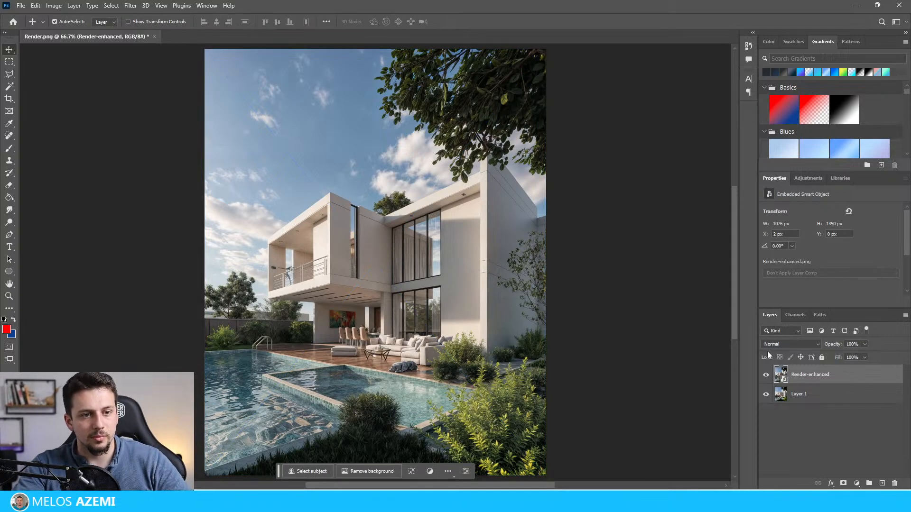
Step: Set the Render-enhanced layer's blend mode to Lighten
{"action": "left_click", "coordinate": [783, 344]}
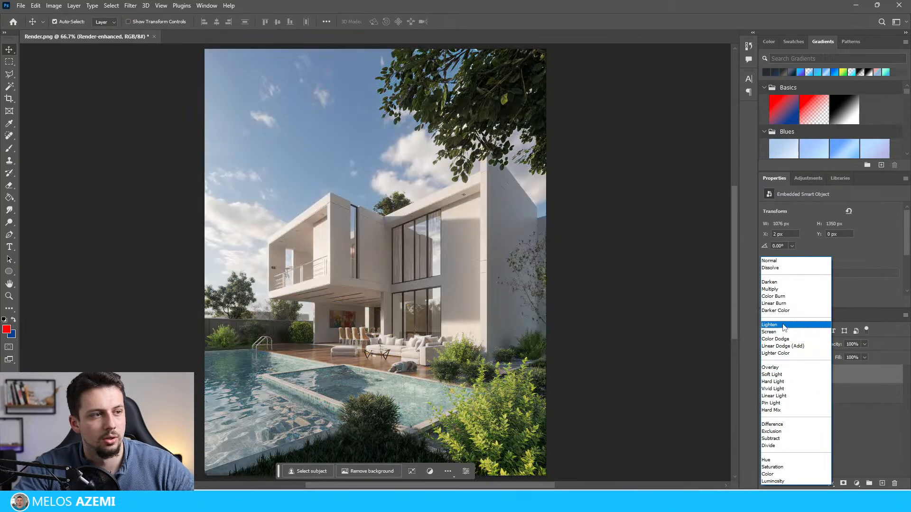
{"action": "left_click", "coordinate": [781, 325]}
{"action": "left_click", "coordinate": [630, 334]}
{"action": "key", "text": "ctrl+minus"}
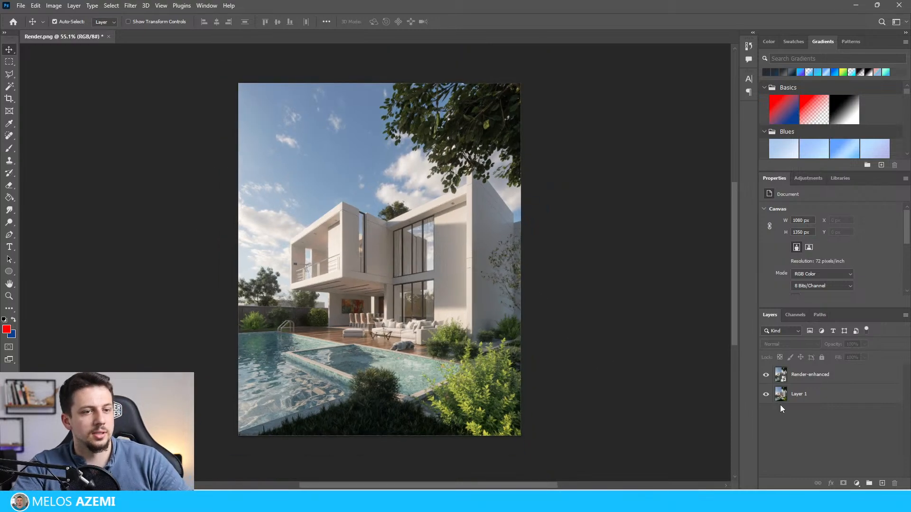
Step: Examine the blended pool house image closely, checking the facade, trees, pool and foreground plants
{"action": "left_click", "coordinate": [808, 379]}
{"action": "left_click", "coordinate": [546, 314]}
{"action": "scroll", "coordinate": [369, 284], "scroll_direction": "up", "scroll_amount": 2, "text": "alt"}
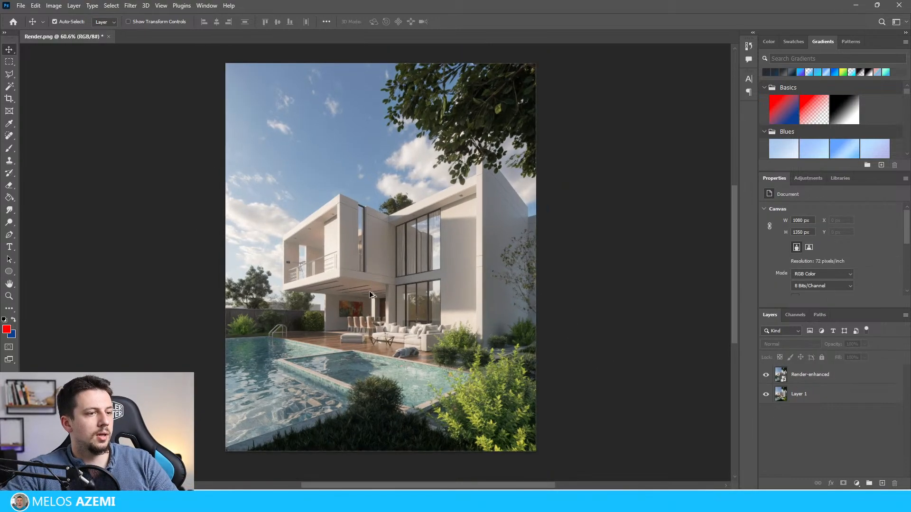
{"action": "scroll", "coordinate": [418, 232], "scroll_direction": "down", "scroll_amount": 1, "text": "alt"}
{"action": "scroll", "coordinate": [422, 240], "scroll_direction": "down", "scroll_amount": 1, "text": "alt"}
{"action": "left_click_drag", "start_coordinate": [576, 214], "coordinate": [591, 241]}
{"action": "scroll", "coordinate": [453, 235], "scroll_direction": "up", "scroll_amount": 3, "text": "alt"}
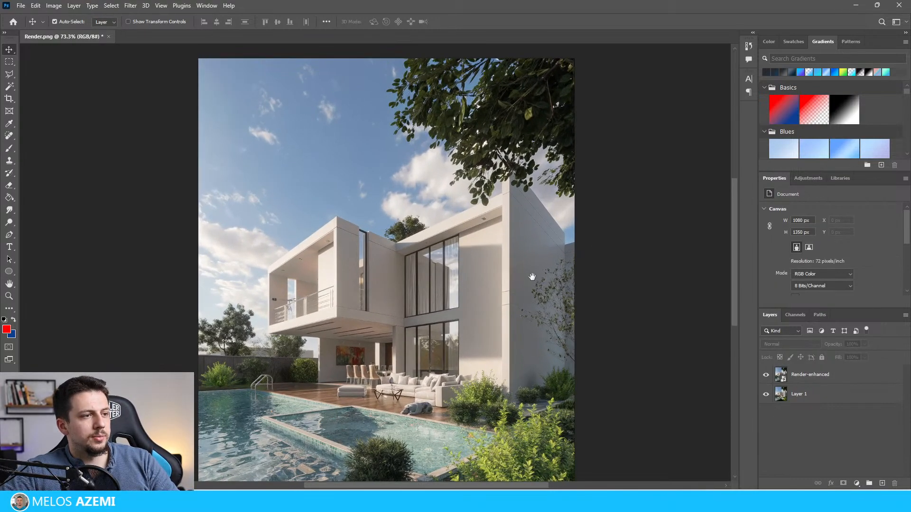
{"action": "left_click_drag", "start_coordinate": [533, 277], "coordinate": [544, 217]}
{"action": "scroll", "coordinate": [544, 218], "scroll_direction": "down", "scroll_amount": 3, "text": "alt"}
Step: Review the scene's post-processing settings in D5 Render, then switch back to Photoshop and examine the whole blended pool house image
{"action": "mouse_move", "coordinate": [539, 504]}
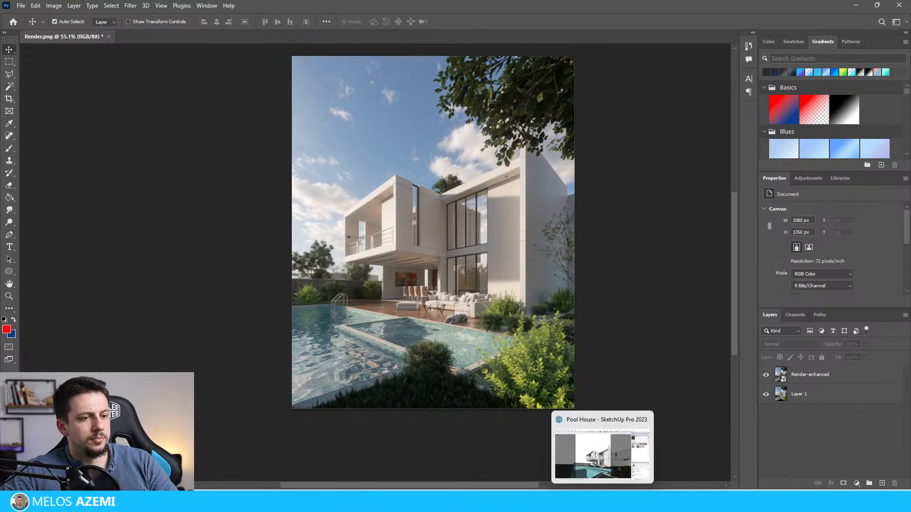
{"action": "left_click", "coordinate": [623, 503]}
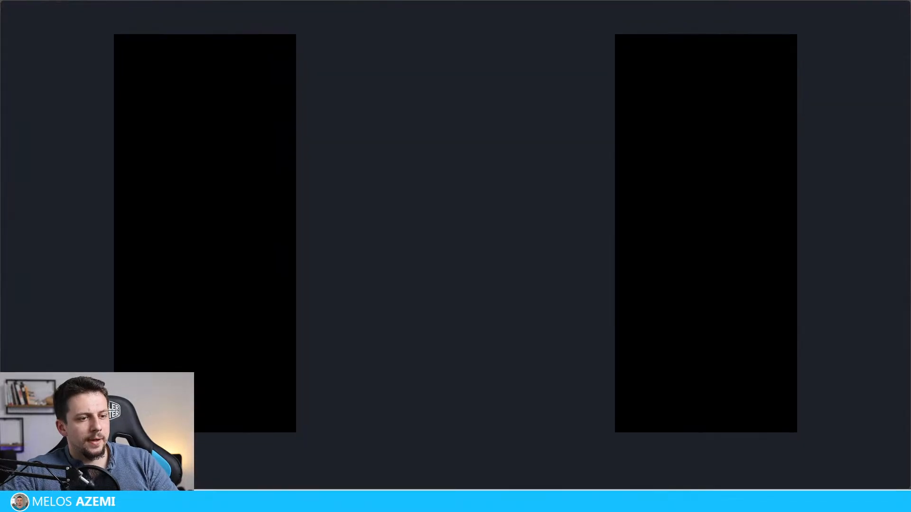
{"action": "left_click", "coordinate": [850, 43]}
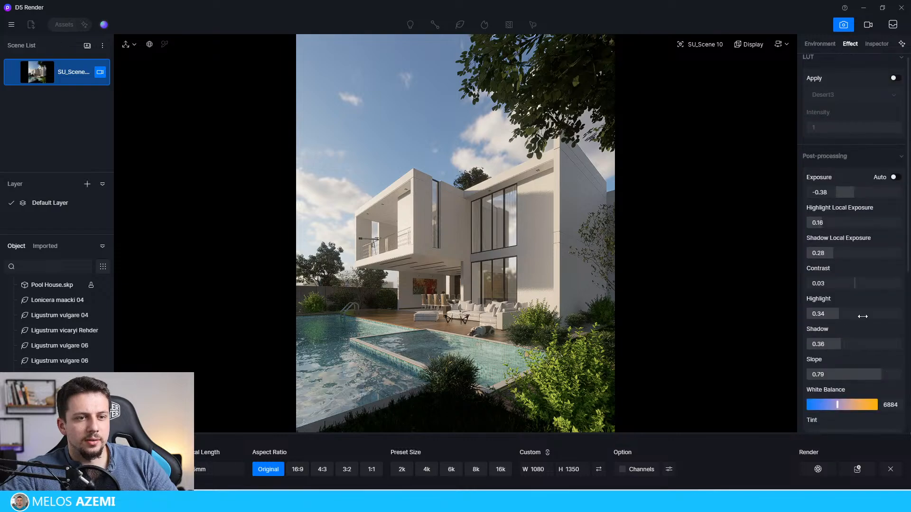
{"action": "scroll", "coordinate": [837, 340], "scroll_direction": "down", "scroll_amount": 4}
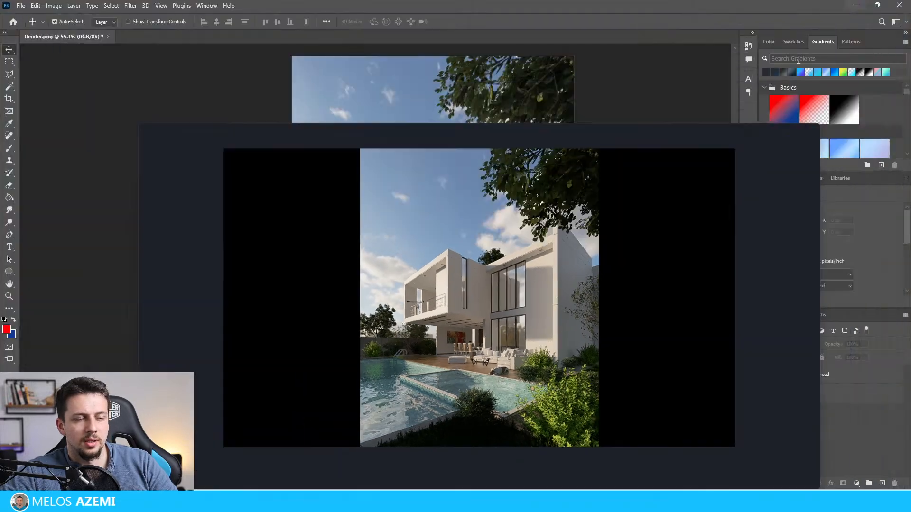
{"action": "scroll", "coordinate": [464, 303], "scroll_direction": "up", "scroll_amount": 2, "text": "alt"}
{"action": "scroll", "coordinate": [464, 303], "scroll_direction": "down", "scroll_amount": 3, "text": "alt"}
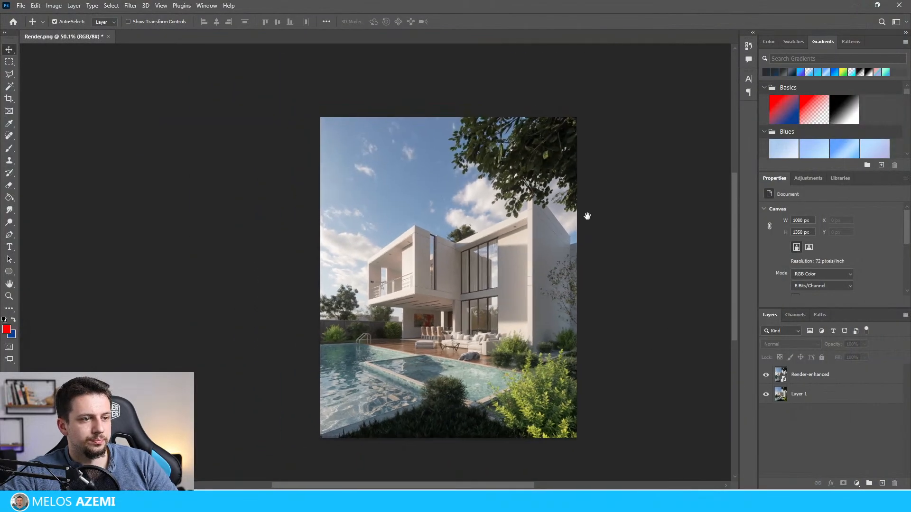
{"action": "scroll", "coordinate": [501, 229], "scroll_direction": "up", "scroll_amount": 1, "text": "alt"}
{"action": "scroll", "coordinate": [501, 230], "scroll_direction": "down", "scroll_amount": 1, "text": "alt"}
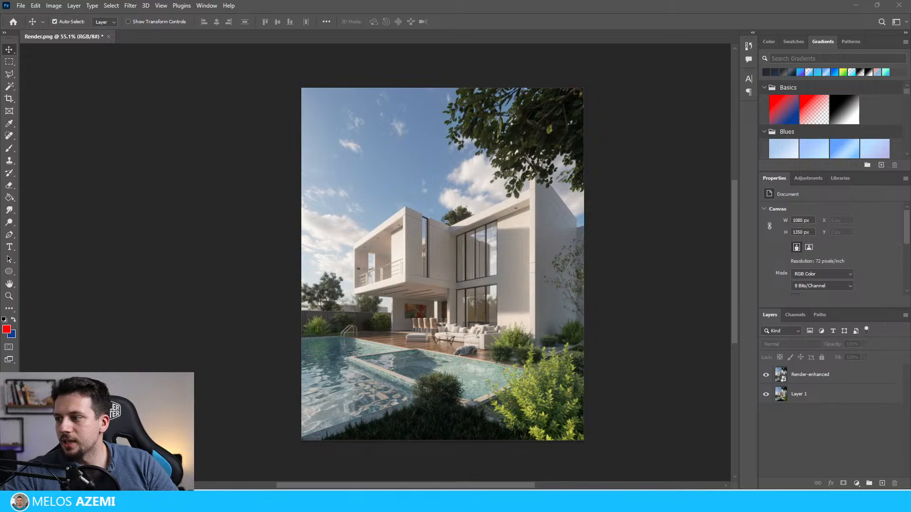
{"action": "scroll", "coordinate": [427, 285], "scroll_direction": "up", "scroll_amount": 2, "text": "alt"}
{"action": "scroll", "coordinate": [451, 295], "scroll_direction": "down", "scroll_amount": 2, "text": "alt"}
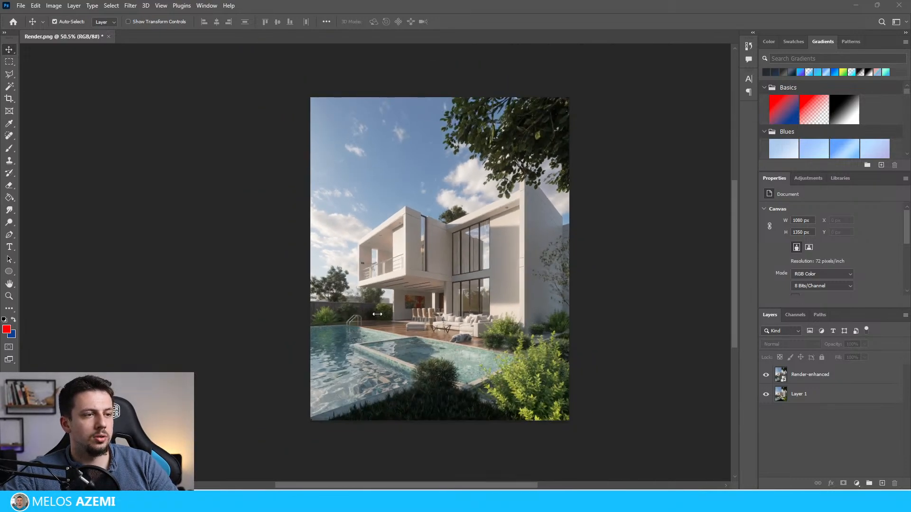
{"action": "scroll", "coordinate": [447, 297], "scroll_direction": "up", "scroll_amount": 1, "text": "alt"}
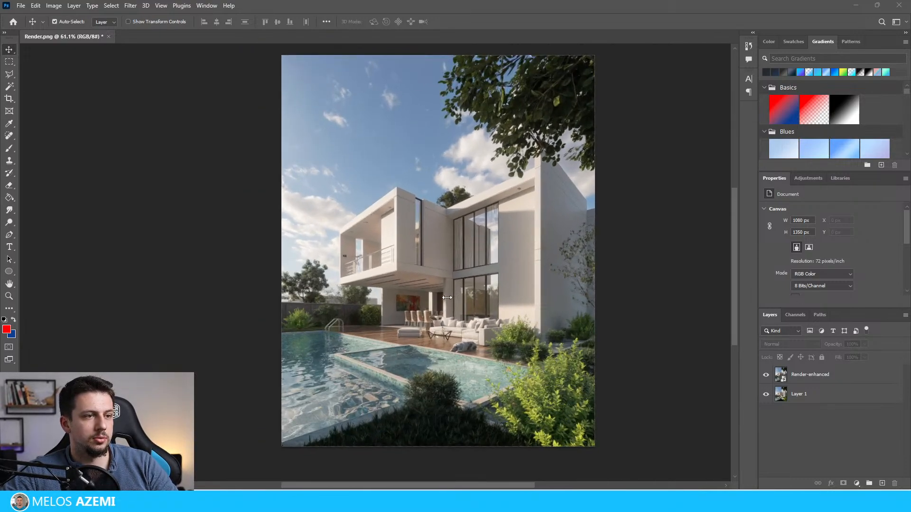
Step: Lower the Render-enhanced layer's opacity to 60%
{"action": "left_click", "coordinate": [856, 376]}
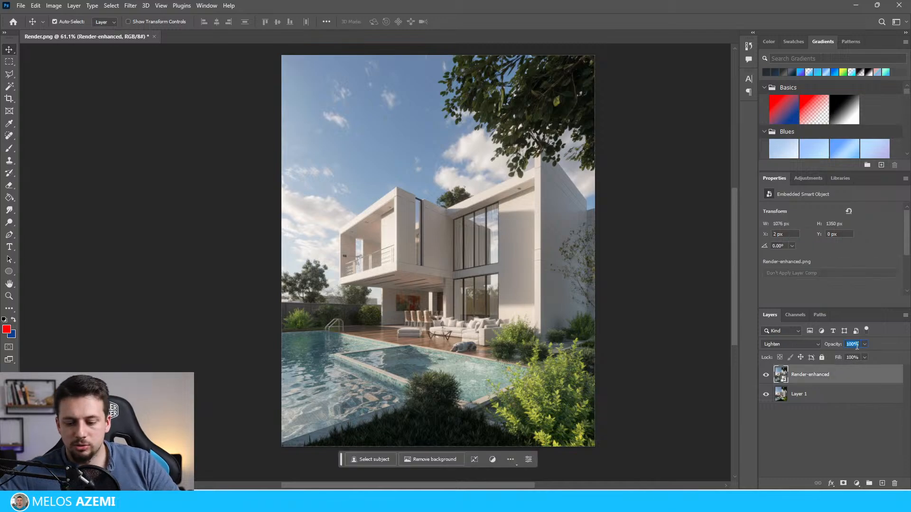
{"action": "type", "text": "60"}
{"action": "key", "text": "Return"}
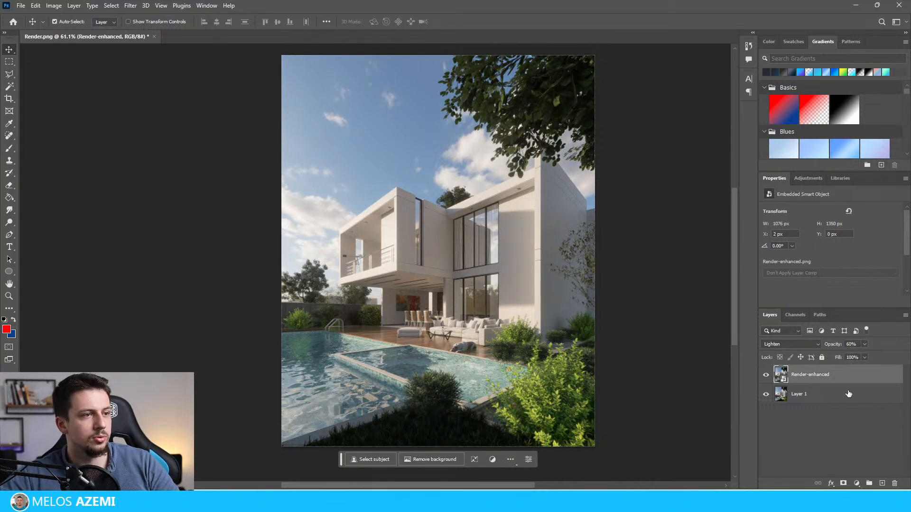
Step: Export the blended pool house image to a PNG file named Render after AI
{"action": "left_click", "coordinate": [16, 5]}
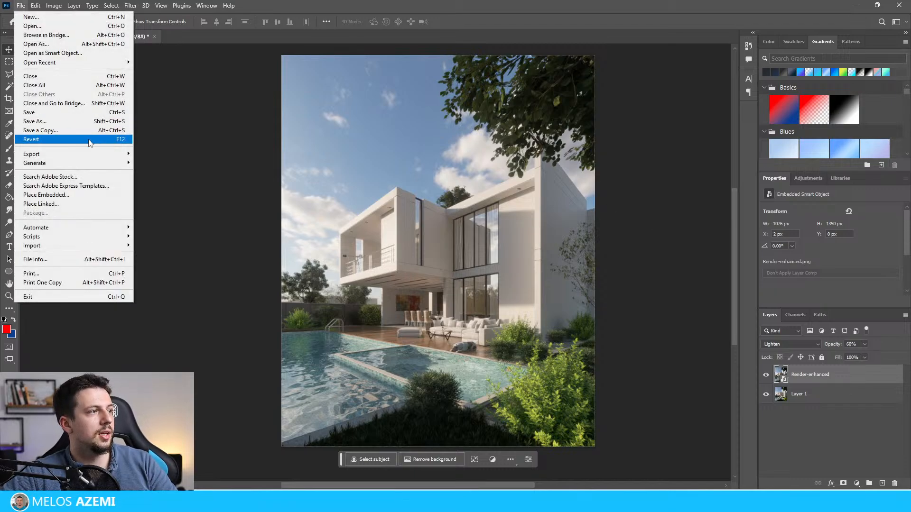
{"action": "mouse_move", "coordinate": [142, 149]}
{"action": "left_click", "coordinate": [193, 152]}
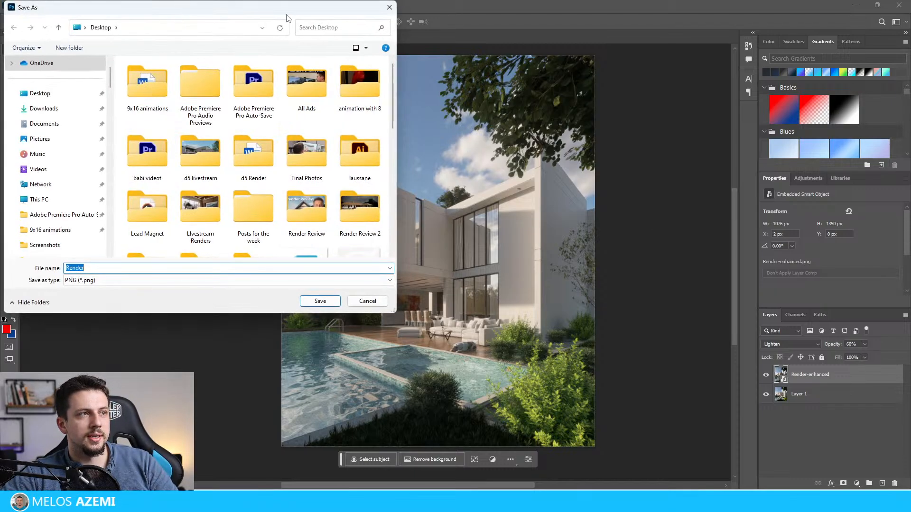
{"action": "left_click_drag", "start_coordinate": [287, 15], "coordinate": [910, 134]}
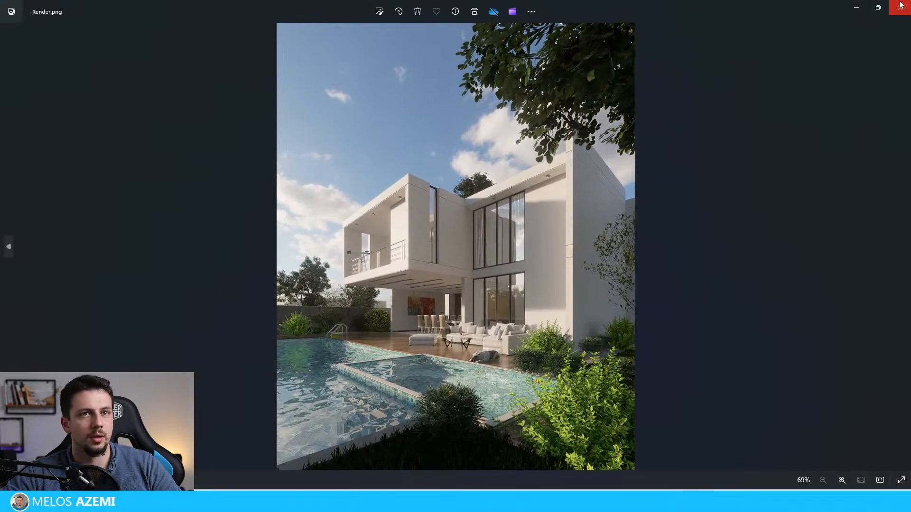
Step: Leave Photoshop and view Render after AI.png full screen in the Photos viewer
{"action": "left_click", "coordinate": [898, 4]}
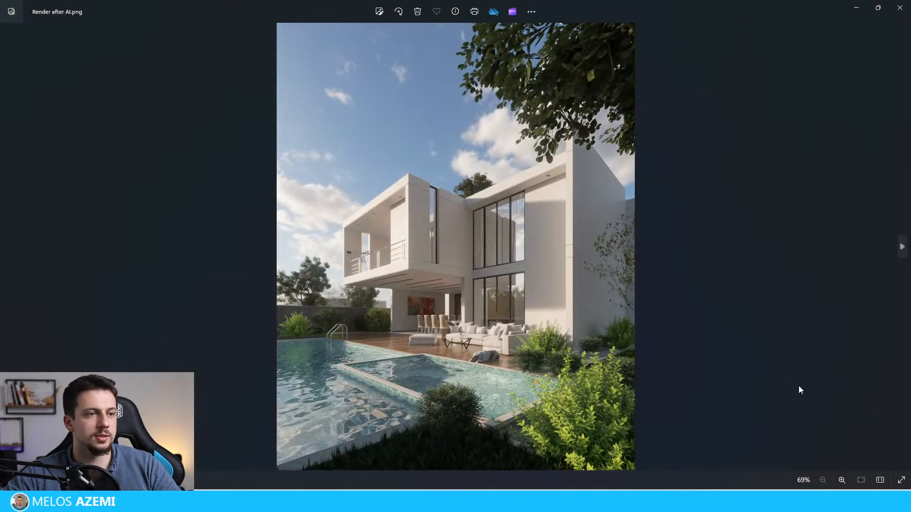
{"action": "left_click", "coordinate": [901, 481]}
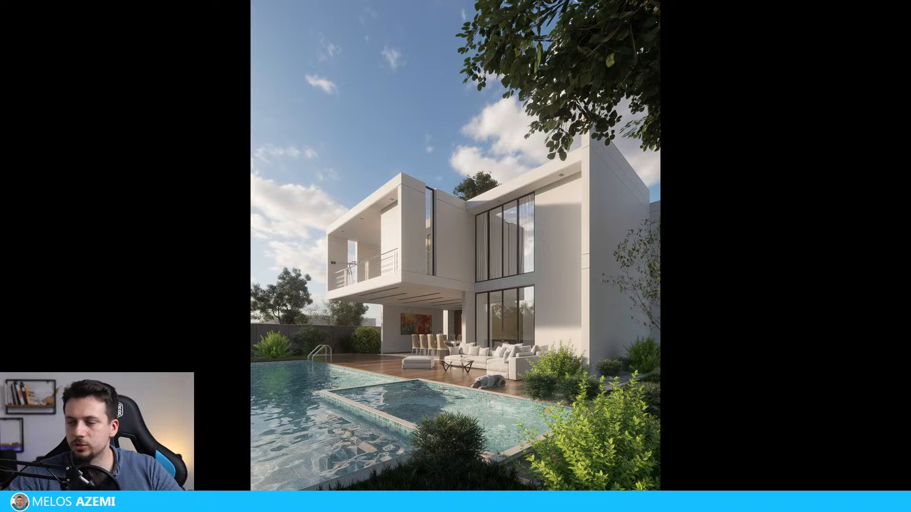
{"action": "key", "text": "Escape"}
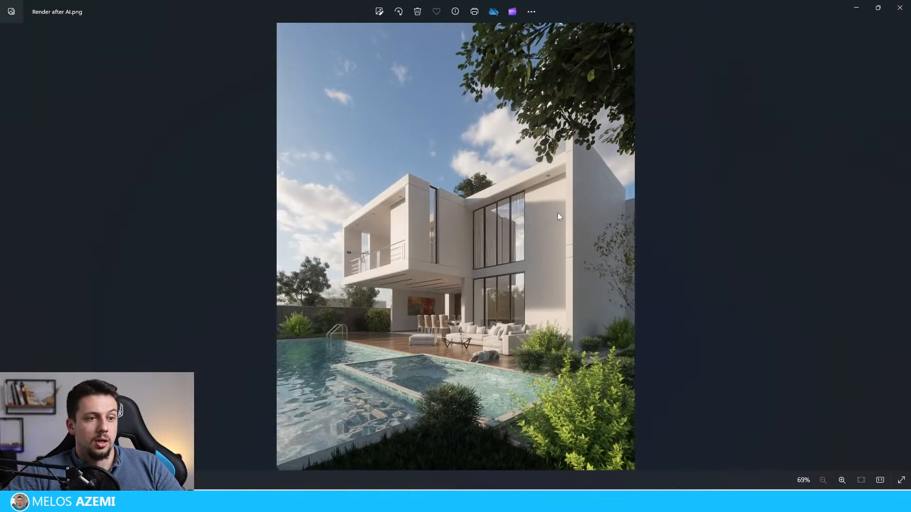
Step: Apply Auto Enhance at intensity 100 to Render after AI.png, save the edited image and check it full screen
{"action": "left_click", "coordinate": [378, 10]}
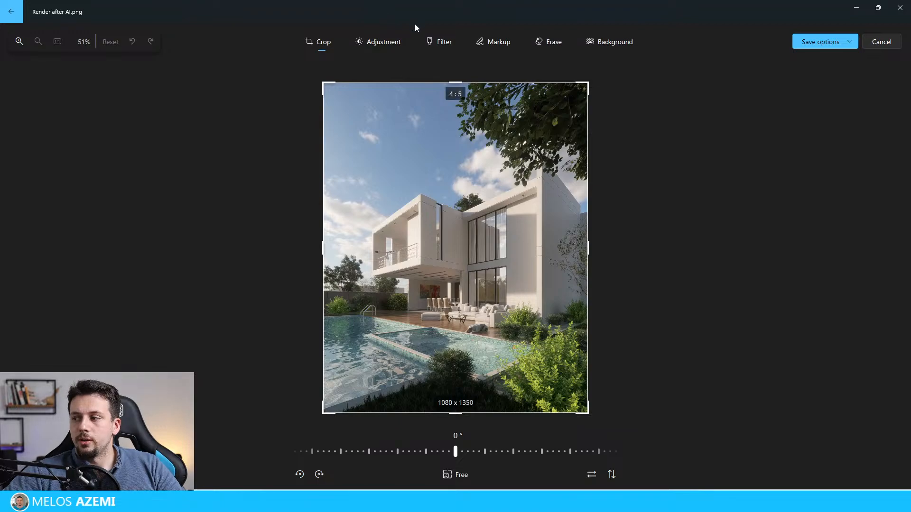
{"action": "left_click", "coordinate": [446, 43]}
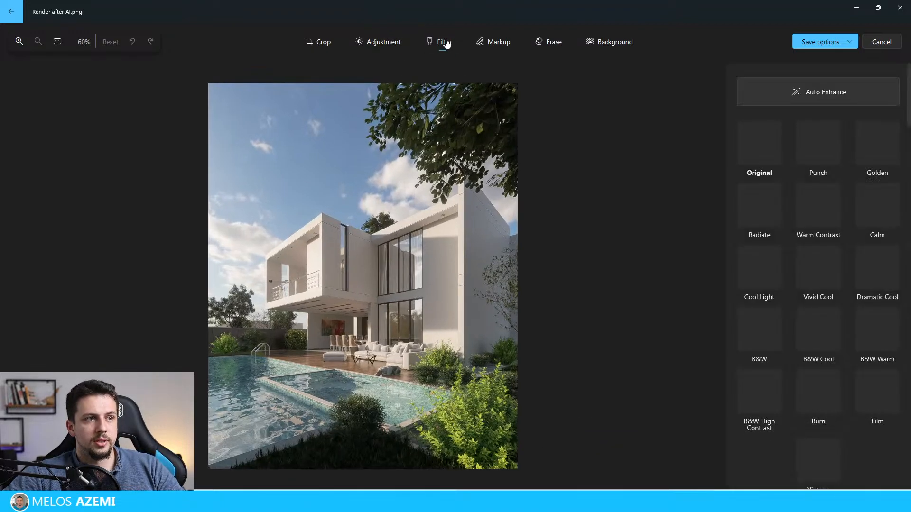
{"action": "left_click", "coordinate": [797, 92]}
{"action": "left_click", "coordinate": [811, 102]}
{"action": "left_click", "coordinate": [812, 101]}
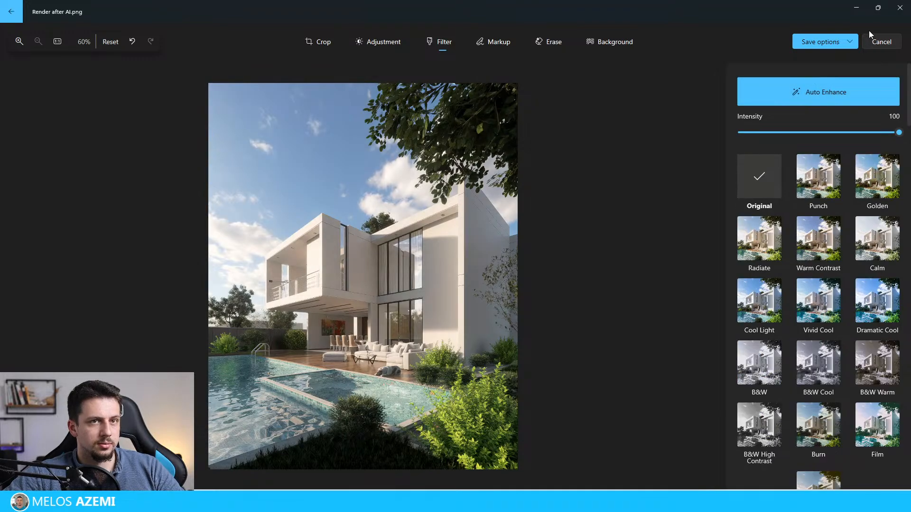
{"action": "left_click", "coordinate": [851, 42]}
{"action": "left_click", "coordinate": [843, 75]}
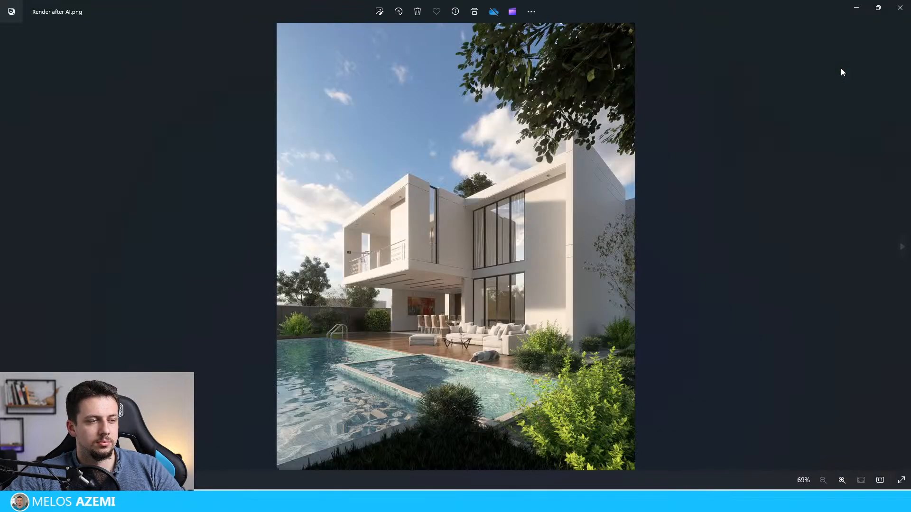
{"action": "left_click", "coordinate": [901, 481]}
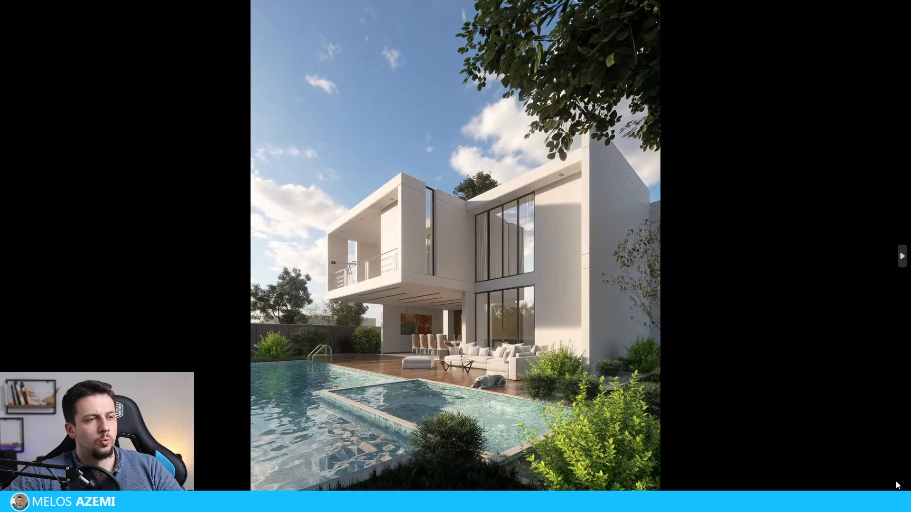
{"action": "key", "text": "Escape"}
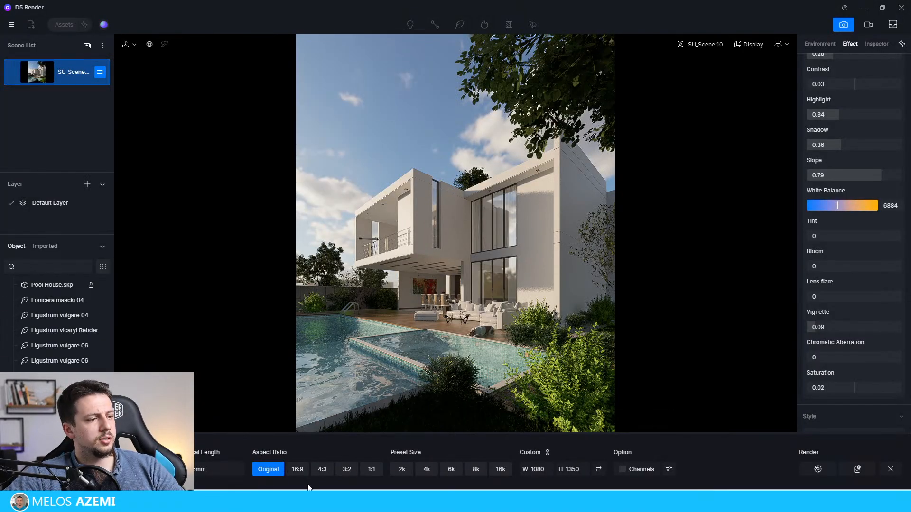
Step: In D5 Render, change the scene camera's aspect ratio from custom portrait to 16:9 at 1920 × 1080
{"action": "left_click", "coordinate": [298, 470]}
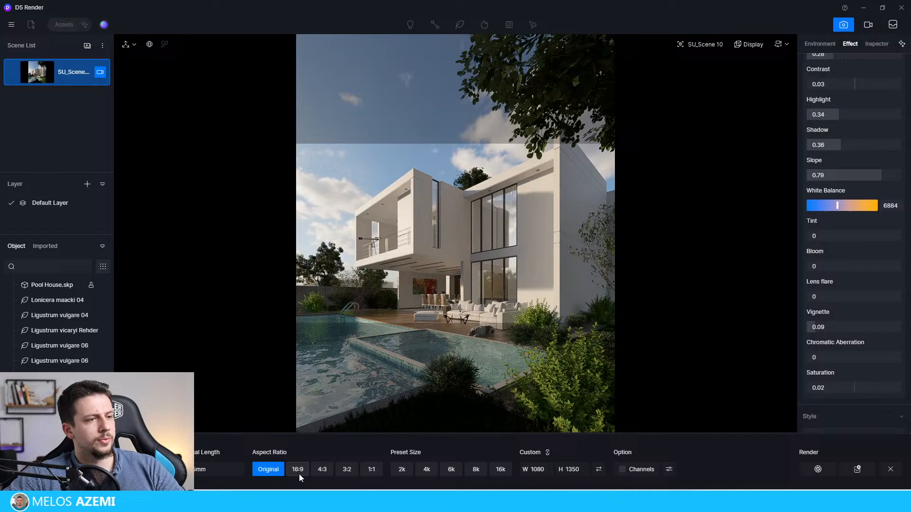
{"action": "left_click", "coordinate": [101, 72]}
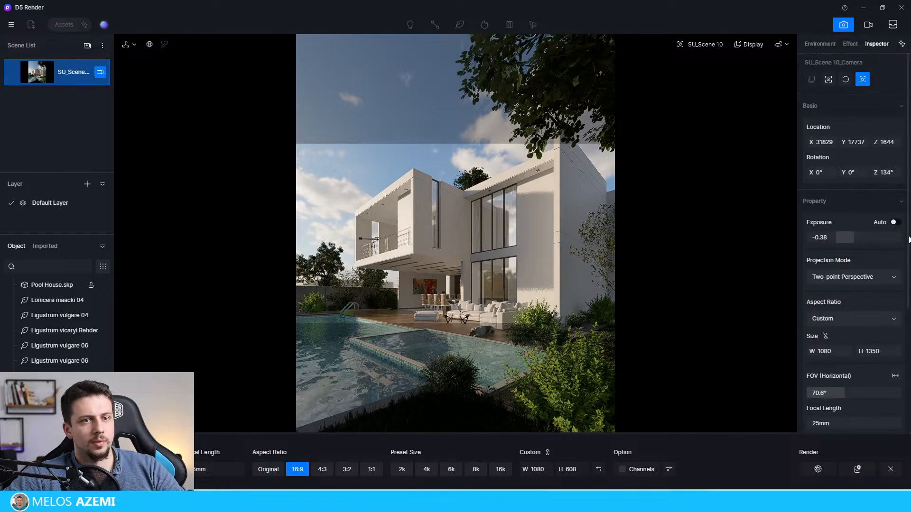
{"action": "scroll", "coordinate": [909, 240], "scroll_direction": "down", "scroll_amount": 4}
{"action": "left_click", "coordinate": [830, 168]}
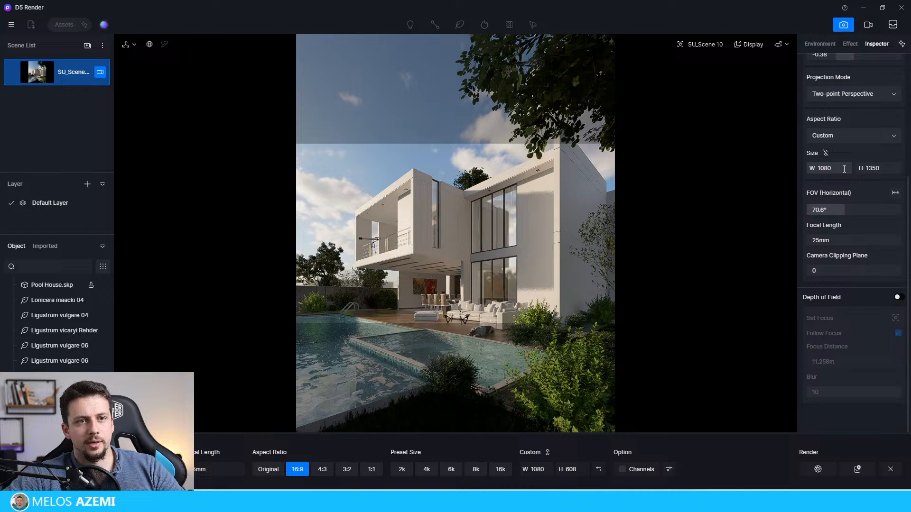
{"action": "left_click", "coordinate": [845, 135]}
{"action": "left_click", "coordinate": [838, 150]}
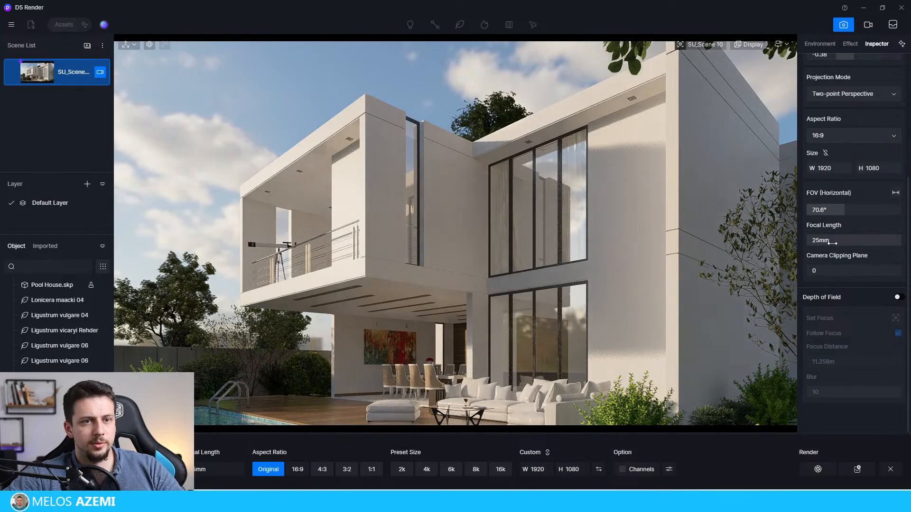
Step: Widen the camera's horizontal FOV to 80.1° and shift the viewpoint so house, pool and garden tree fill the landscape frame
{"action": "left_click_drag", "start_coordinate": [844, 212], "coordinate": [849, 214]}
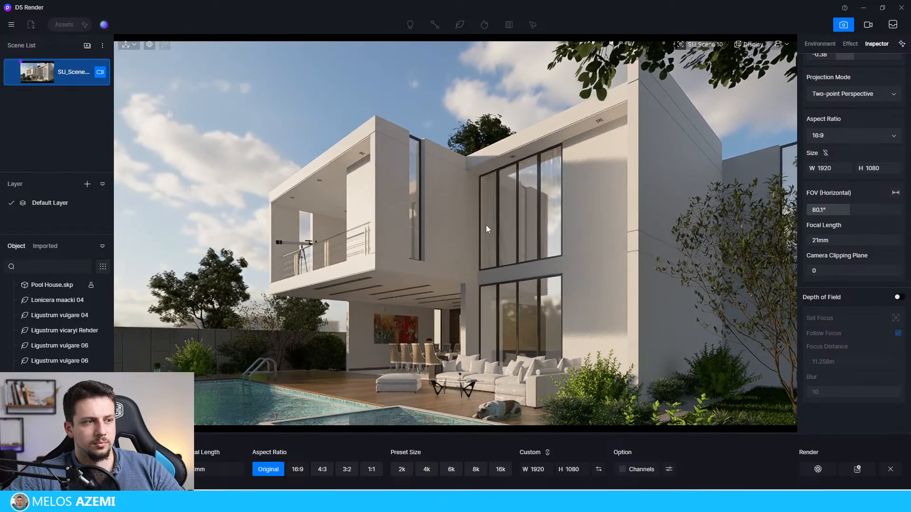
{"action": "right_click_drag", "start_coordinate": [494, 227], "coordinate": [493, 227]}
{"action": "key", "text": "s"}
{"action": "key", "text": "d"}
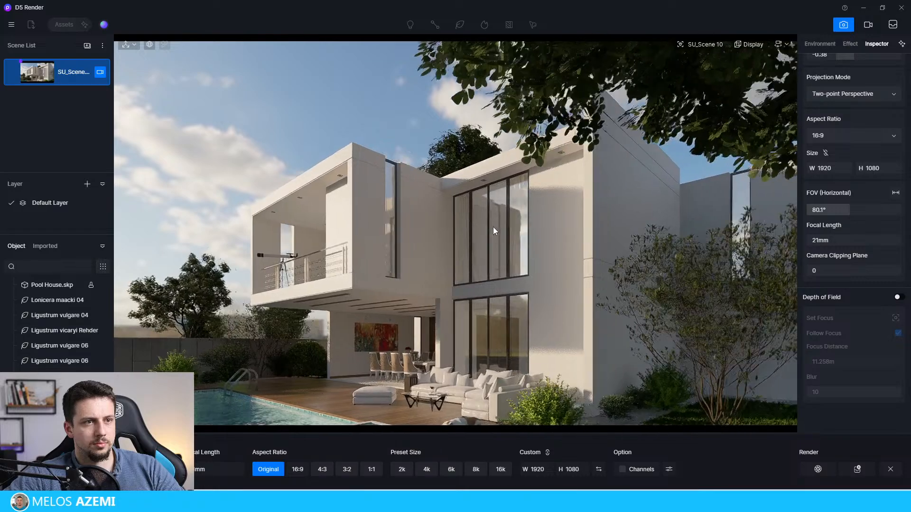
{"action": "key", "text": "d"}
{"action": "key", "text": "s"}
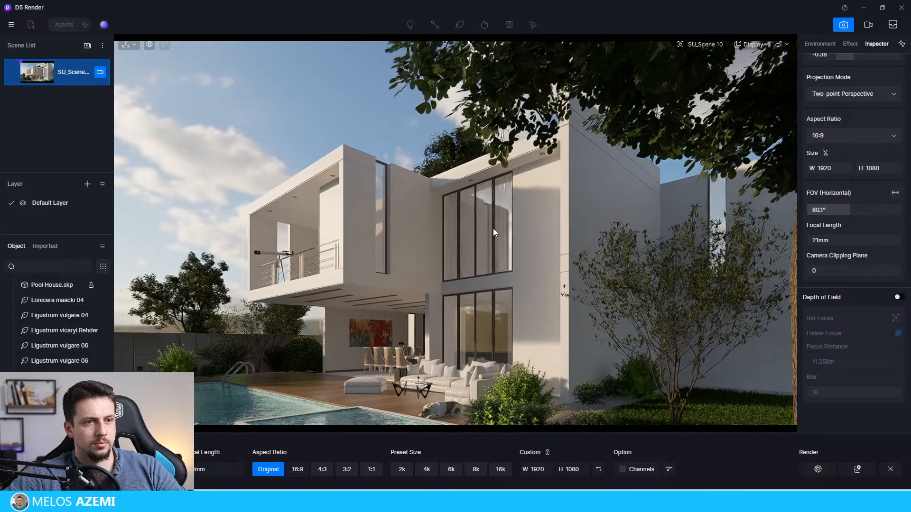
{"action": "key", "text": "w"}
{"action": "key", "text": "q"}
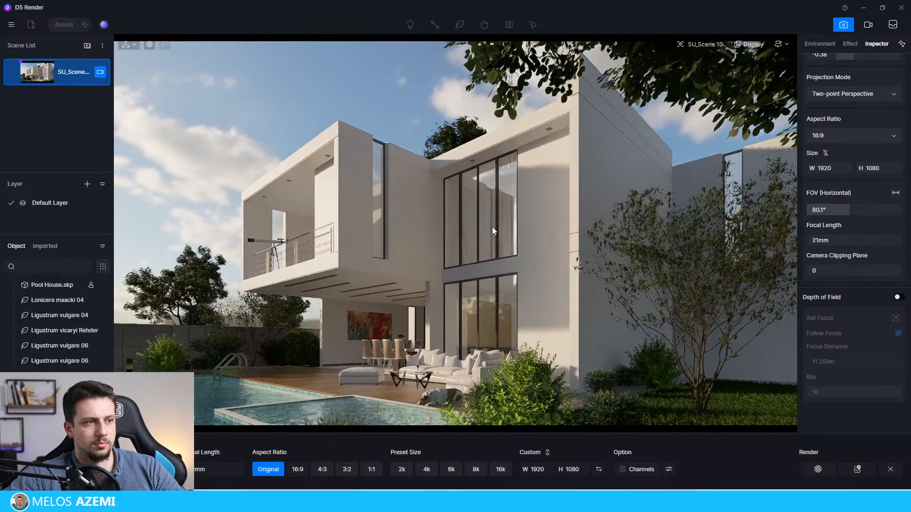
{"action": "key", "text": "d"}
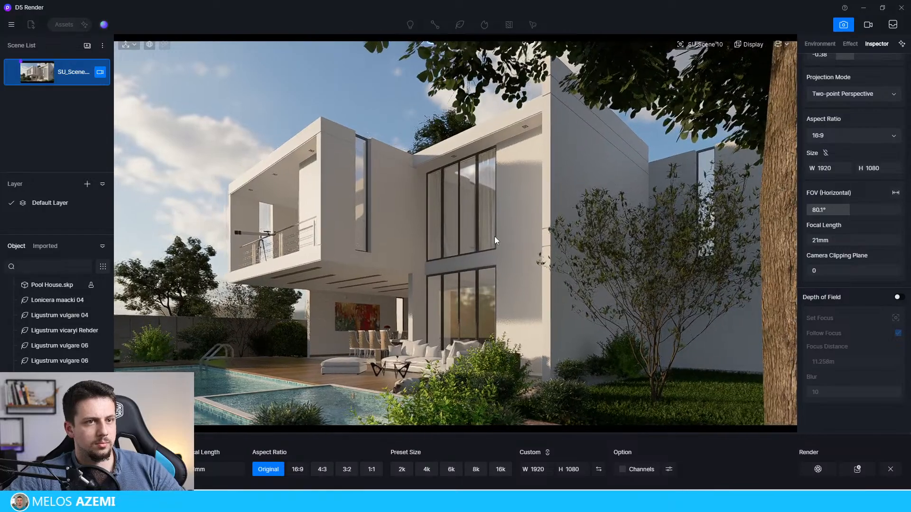
{"action": "key", "text": "a"}
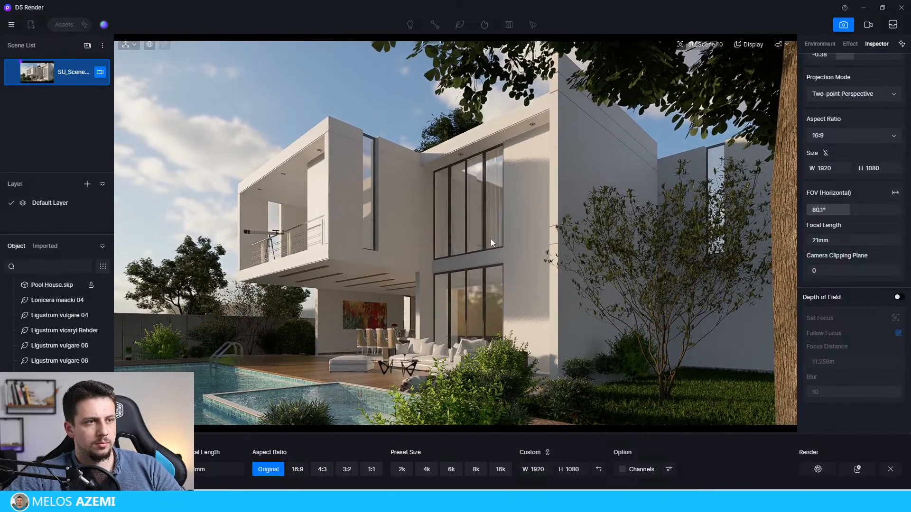
Step: Widen the horizontal FOV to 86.1° and shift the camera sideways to keep the large tree trunk at the frame's edge
{"action": "left_click_drag", "start_coordinate": [849, 211], "coordinate": [853, 214]}
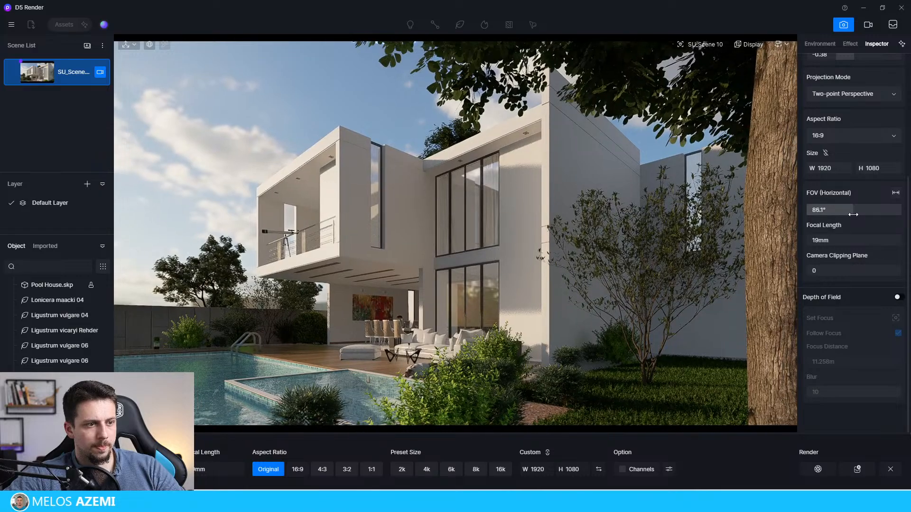
{"action": "key", "text": "a"}
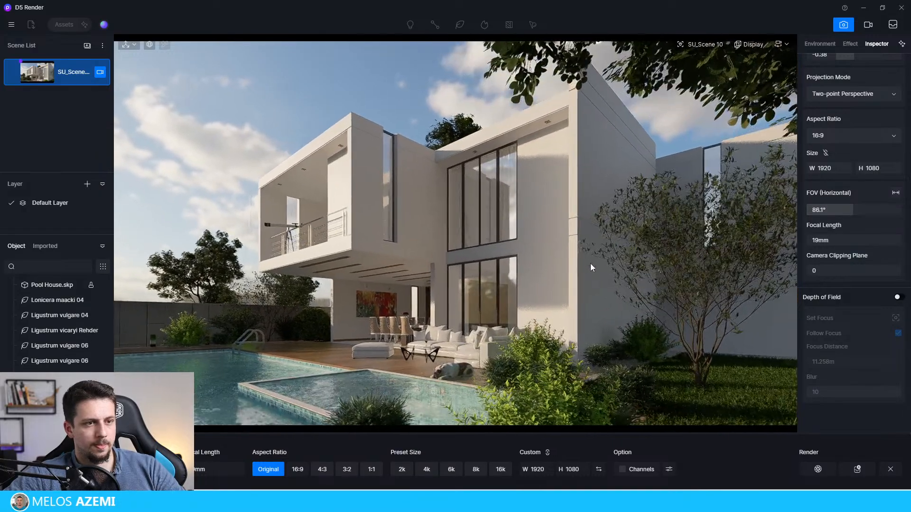
{"action": "key", "text": "d"}
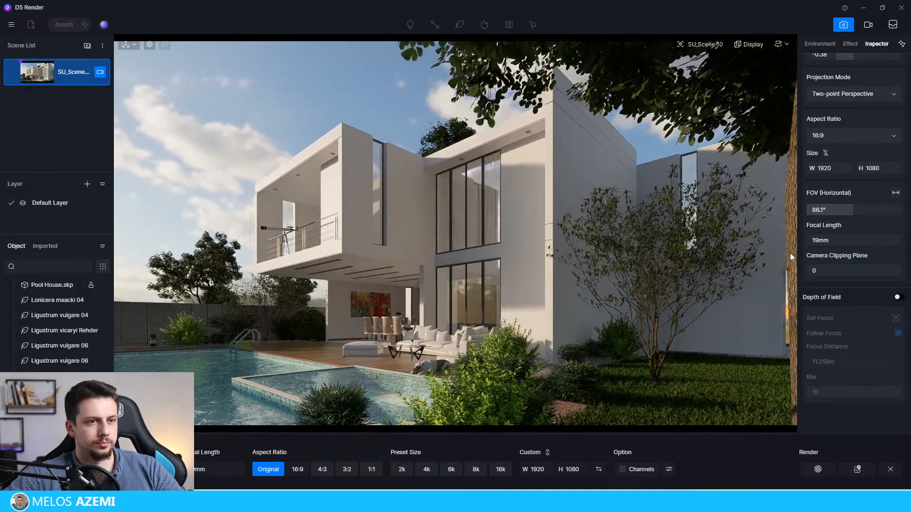
Step: Copy the Ligustrum vicaryi Rehder shrub beside the pool terrace along the back fence to X 29723
{"action": "key", "text": "a"}
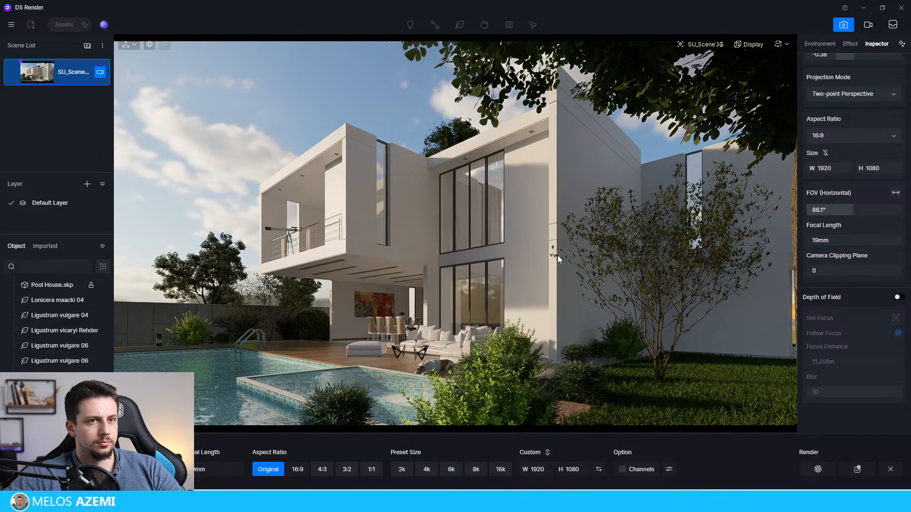
{"action": "left_click", "coordinate": [280, 323]}
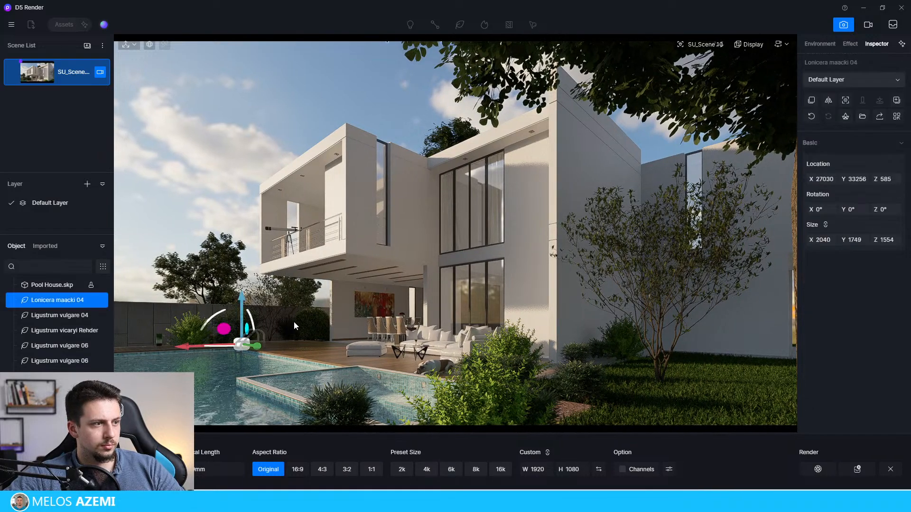
{"action": "left_click", "coordinate": [321, 322]}
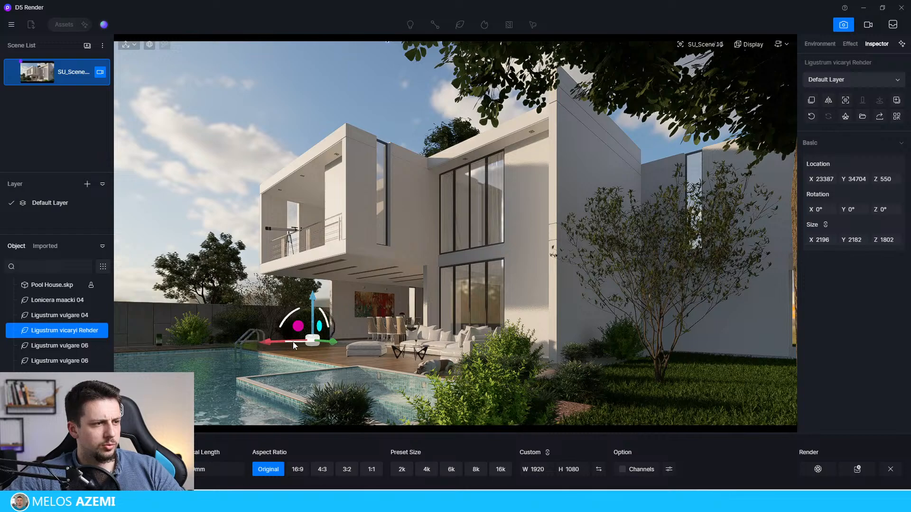
{"action": "left_click_drag", "start_coordinate": [121, 343], "coordinate": [2, 328]}
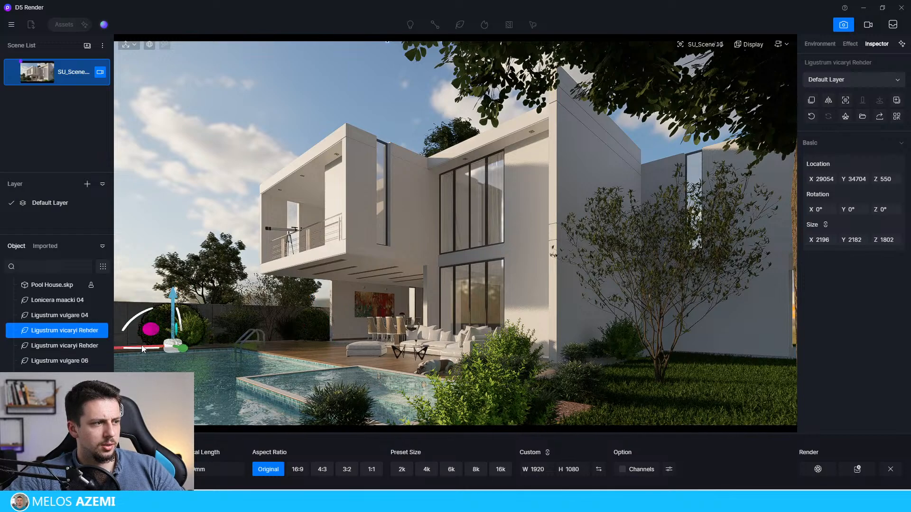
{"action": "left_click_drag", "start_coordinate": [153, 346], "coordinate": [130, 345]}
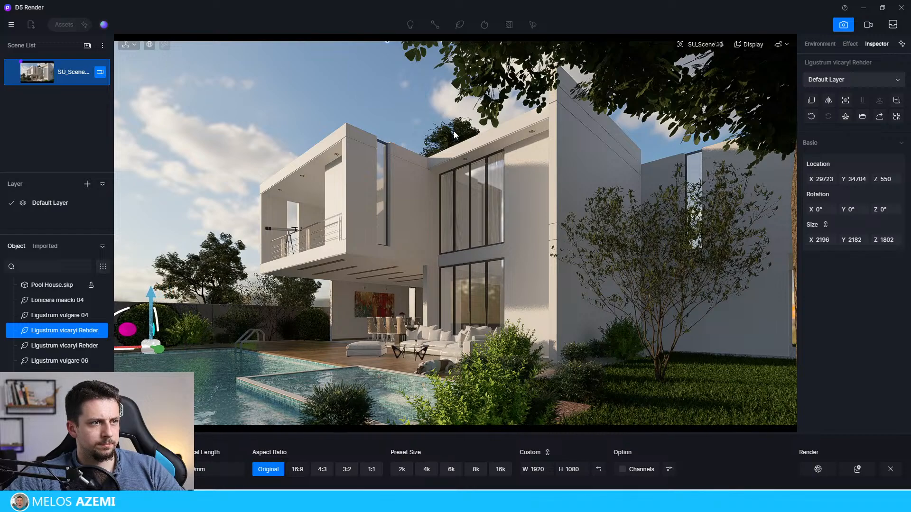
Step: Copy the Cinnamomum japonicum tree behind the house into the background beyond the pool fence at X 25335, Y 58158
{"action": "left_click", "coordinate": [457, 139]}
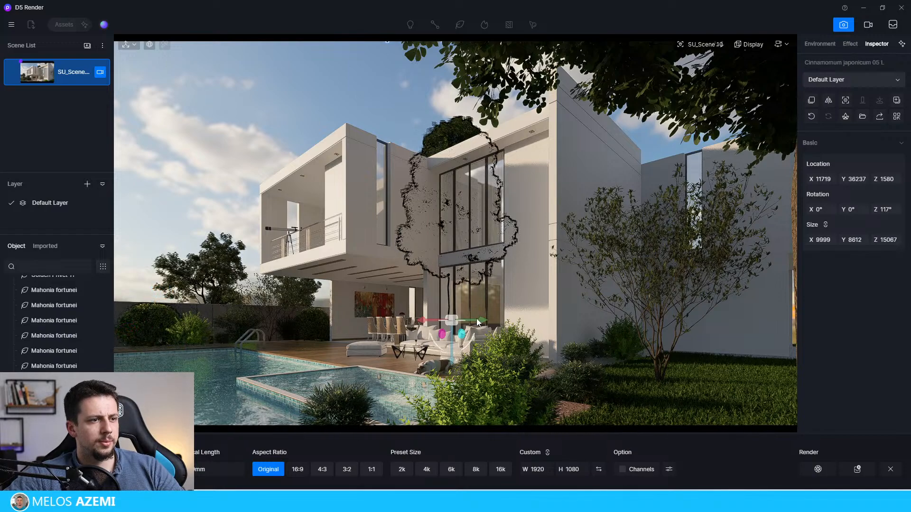
{"action": "left_click_drag", "start_coordinate": [471, 323], "coordinate": [340, 351]}
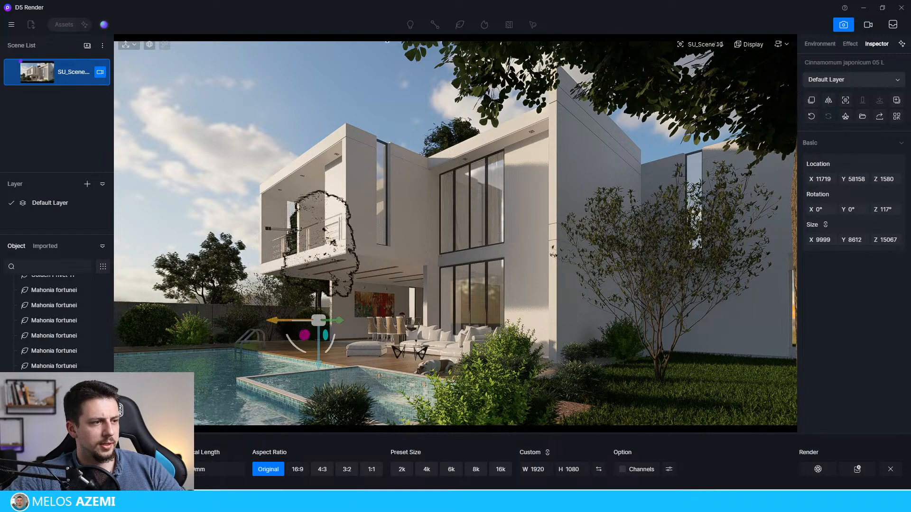
{"action": "left_click_drag", "start_coordinate": [285, 329], "coordinate": [2, 337]}
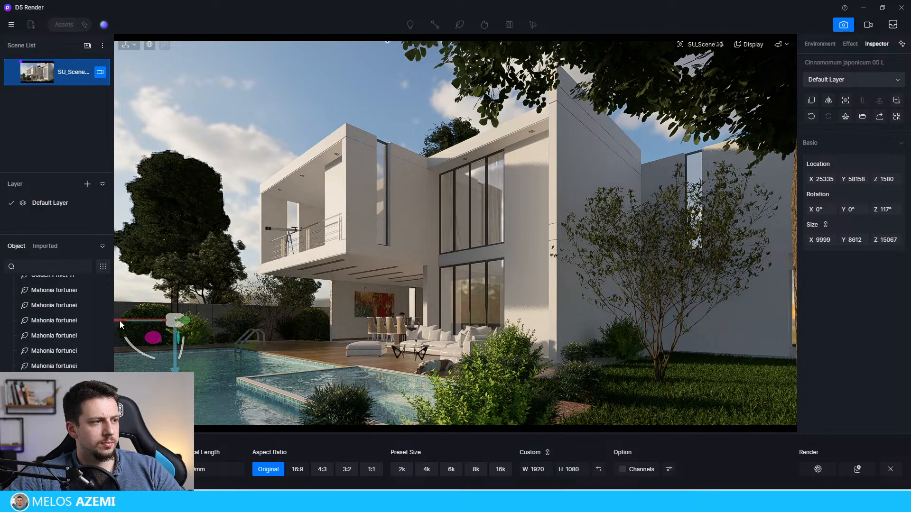
Step: Rotate the copied background tree to 176° about Z and shift it away from the house to X 27493
{"action": "key", "text": "Delete"}
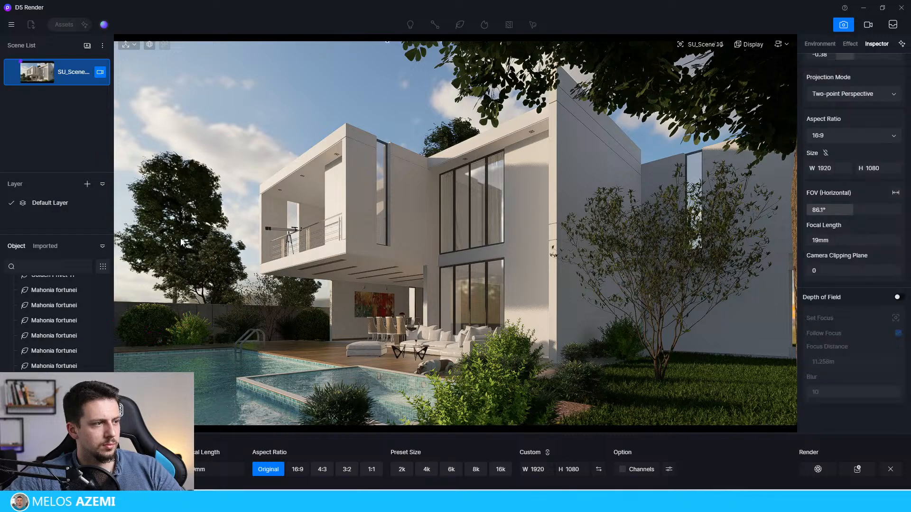
{"action": "key", "text": "ctrl+z"}
{"action": "left_click_drag", "start_coordinate": [118, 319], "coordinate": [204, 260]}
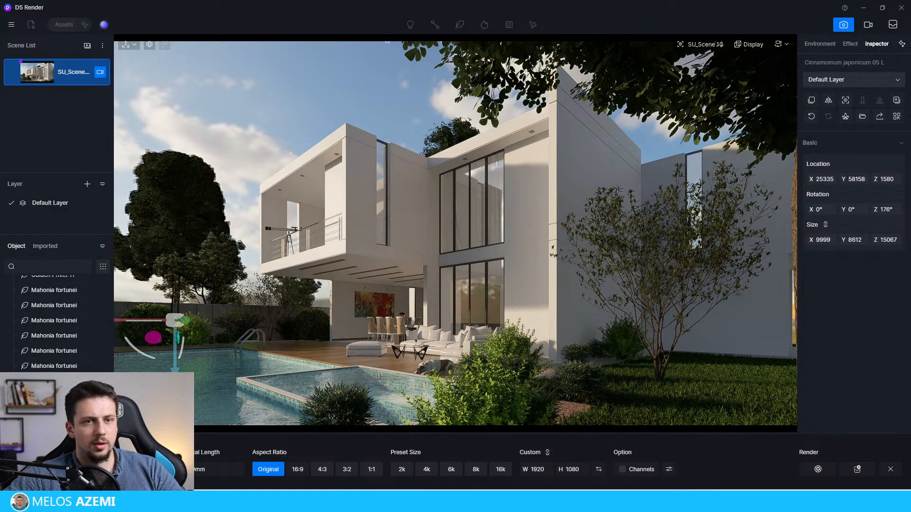
{"action": "left_click_drag", "start_coordinate": [838, 180], "coordinate": [910, 176]}
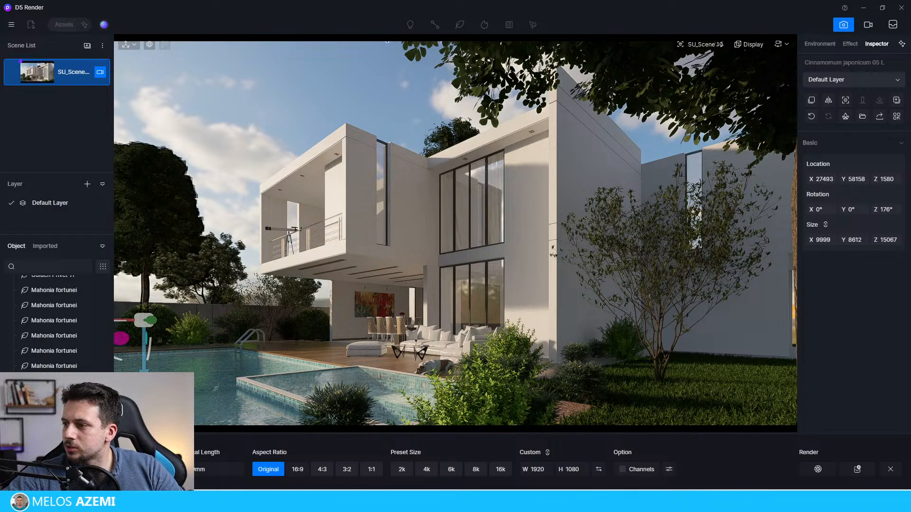
Step: Toggle the Desert3 LUT at intensity 1 on and off to compare it with the ungraded scene
{"action": "left_click", "coordinate": [848, 44]}
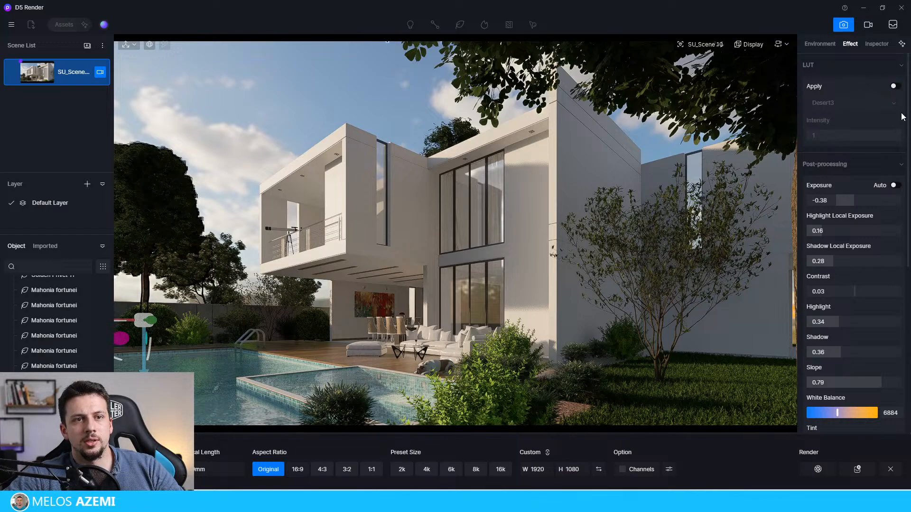
{"action": "left_click", "coordinate": [894, 86]}
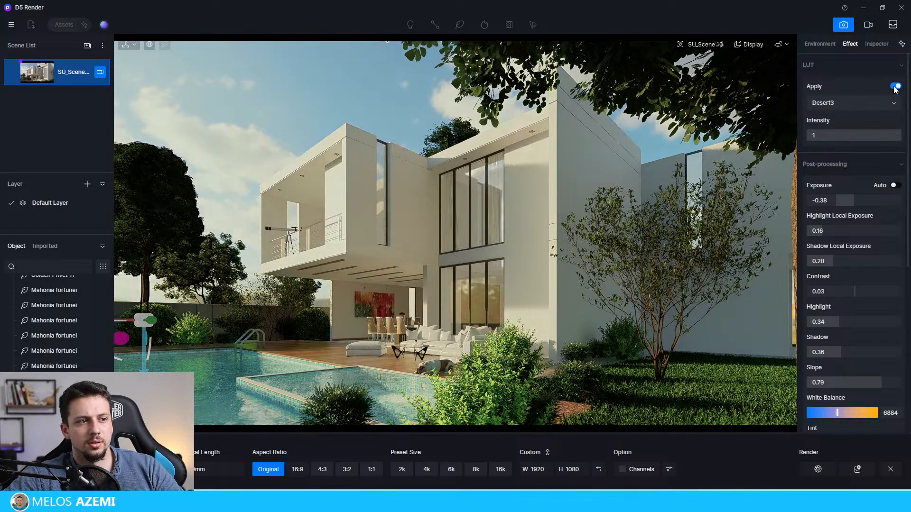
{"action": "left_click", "coordinate": [894, 87]}
{"action": "left_click", "coordinate": [894, 86]}
{"action": "left_click", "coordinate": [894, 86]}
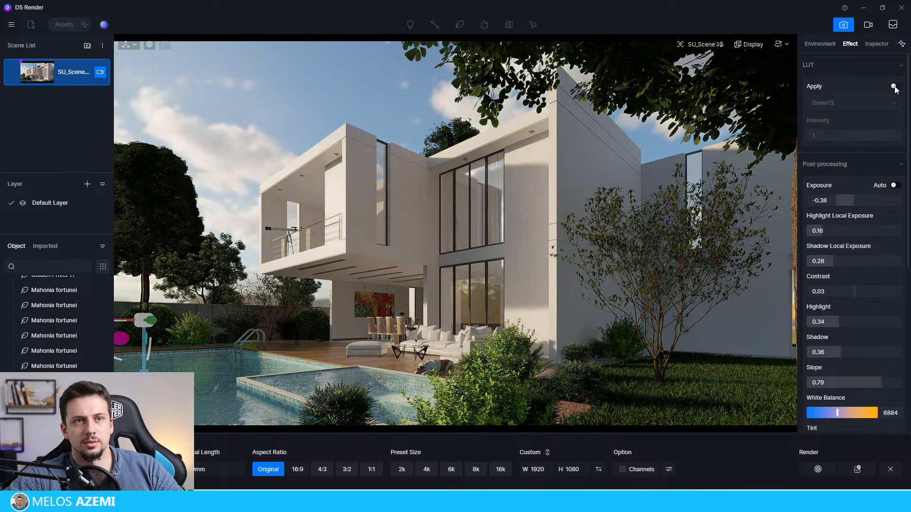
{"action": "left_click", "coordinate": [895, 86]}
Step: Preview the default LUTs, including Desaturate and Desert3, on the scene and leave the LUT switched off
{"action": "left_click", "coordinate": [892, 103]}
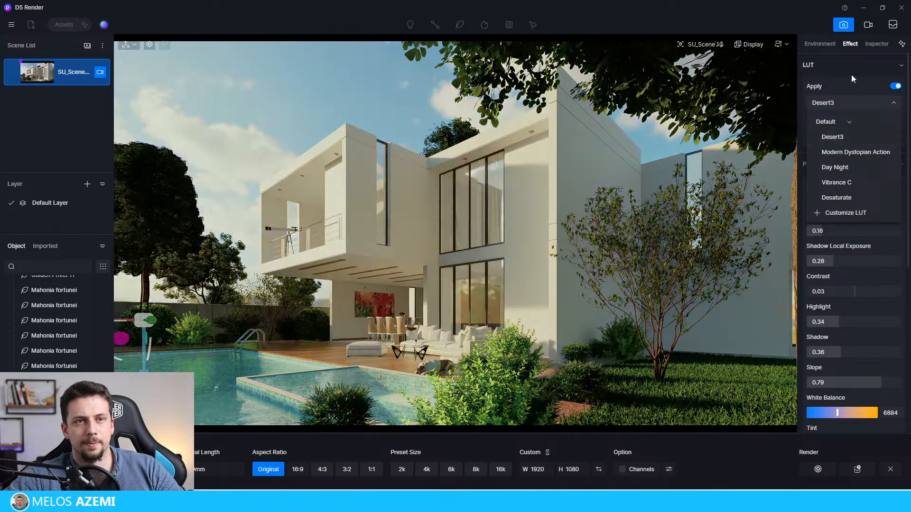
{"action": "left_click", "coordinate": [852, 72]}
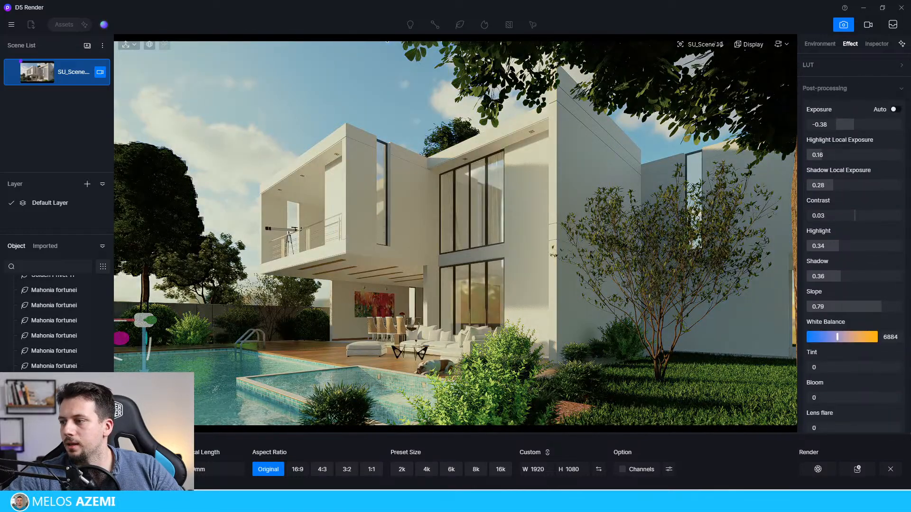
{"action": "left_click", "coordinate": [877, 65]}
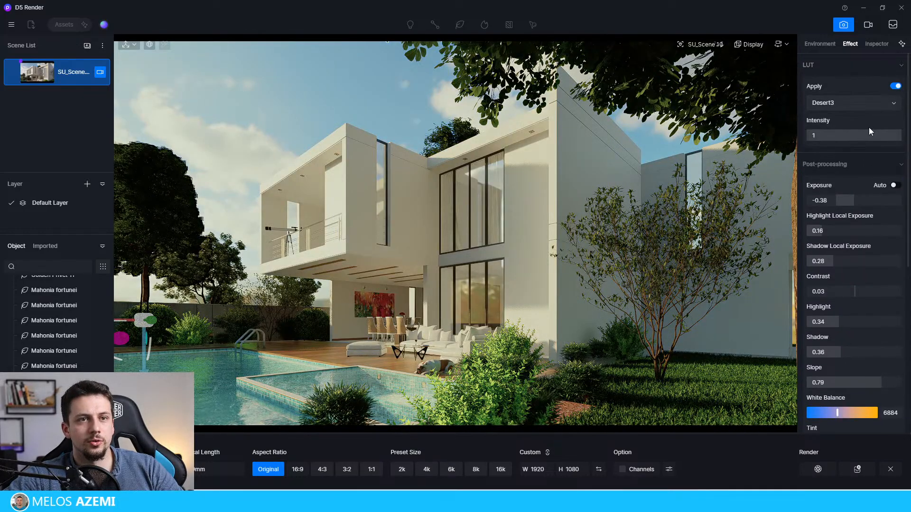
{"action": "left_click", "coordinate": [892, 86]}
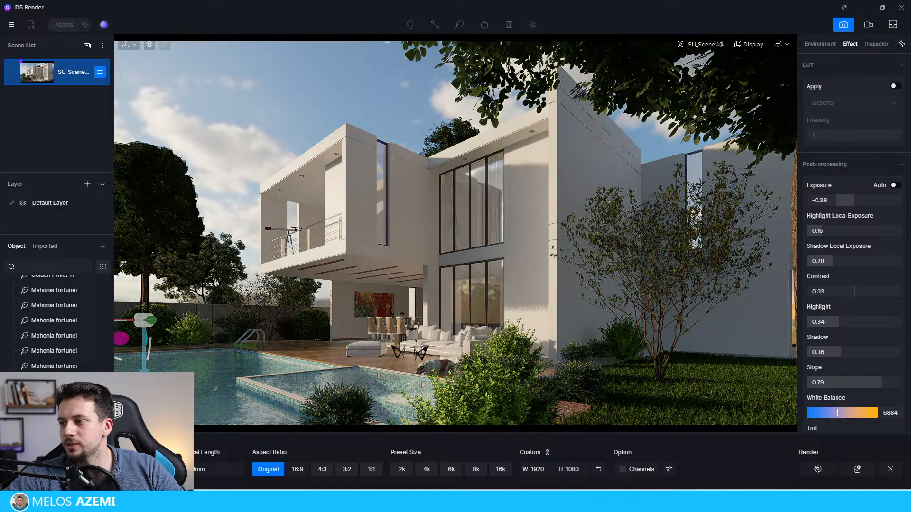
{"action": "left_click", "coordinate": [894, 86]}
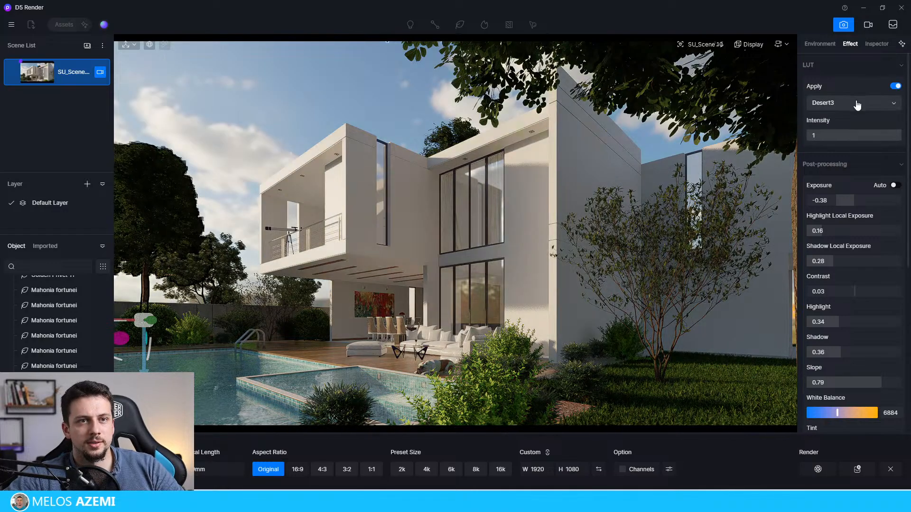
{"action": "left_click", "coordinate": [862, 105]}
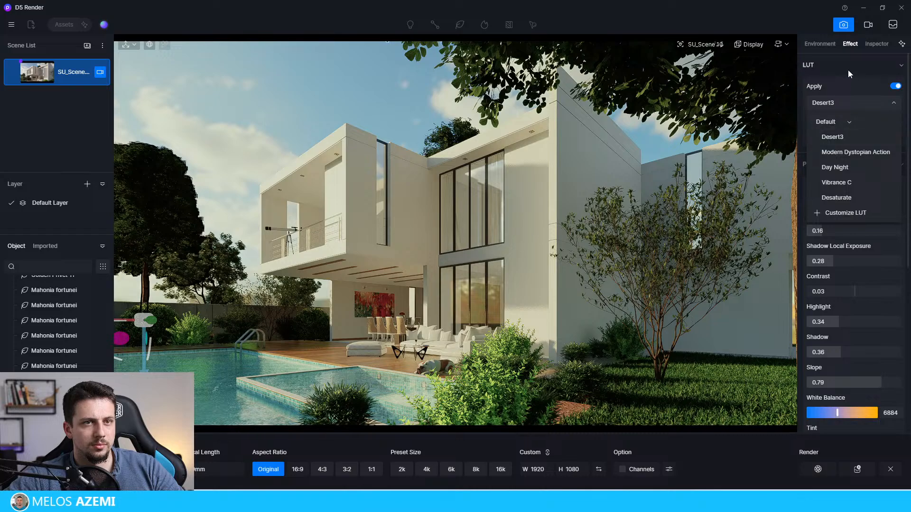
{"action": "left_click", "coordinate": [849, 68]}
{"action": "left_click", "coordinate": [849, 68]}
{"action": "left_click", "coordinate": [850, 66]}
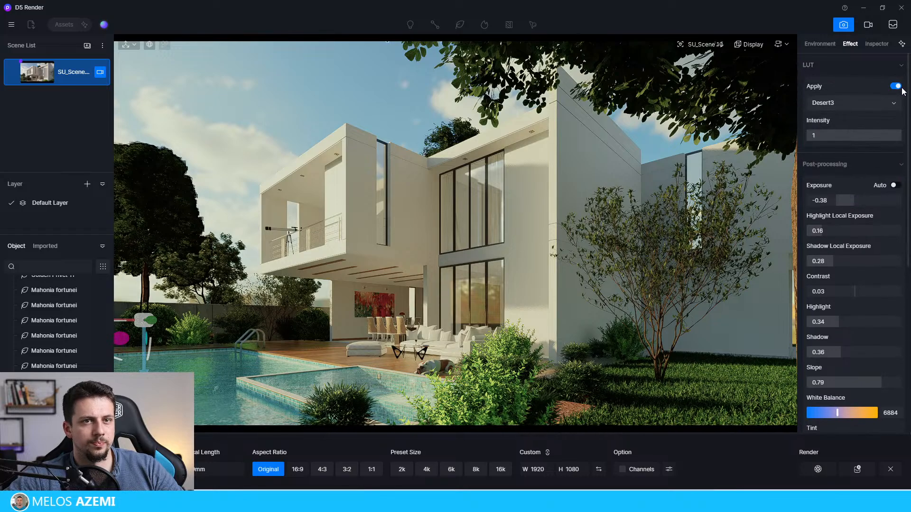
{"action": "left_click", "coordinate": [896, 86]}
{"action": "left_click", "coordinate": [849, 65]}
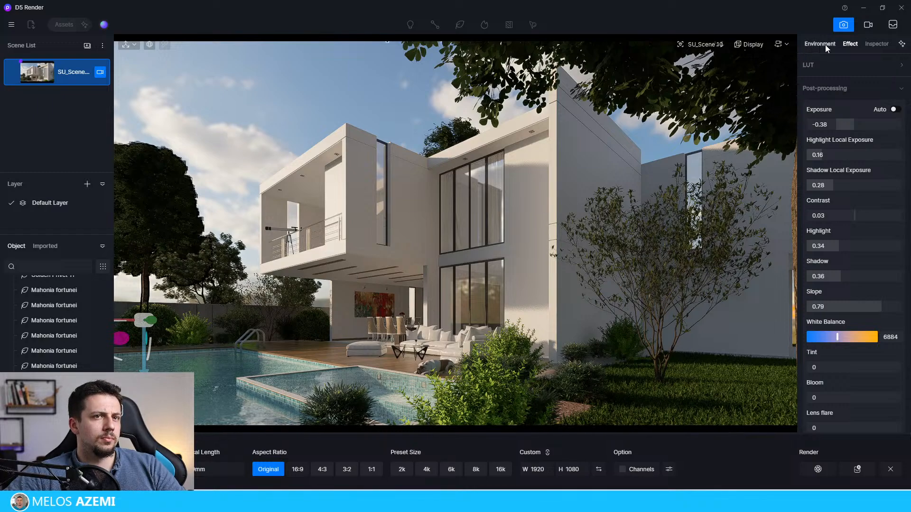
Step: Cool the scene's post-processing by setting the white balance to 6329
{"action": "left_click_drag", "start_coordinate": [833, 124], "coordinate": [835, 126]}
{"action": "scroll", "coordinate": [837, 237], "scroll_direction": "down", "scroll_amount": 5}
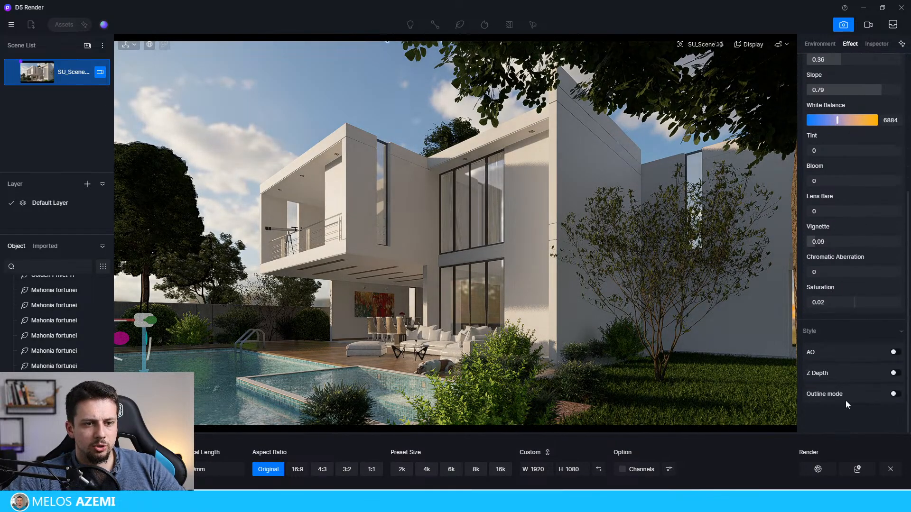
{"action": "left_click_drag", "start_coordinate": [821, 181], "coordinate": [805, 181]}
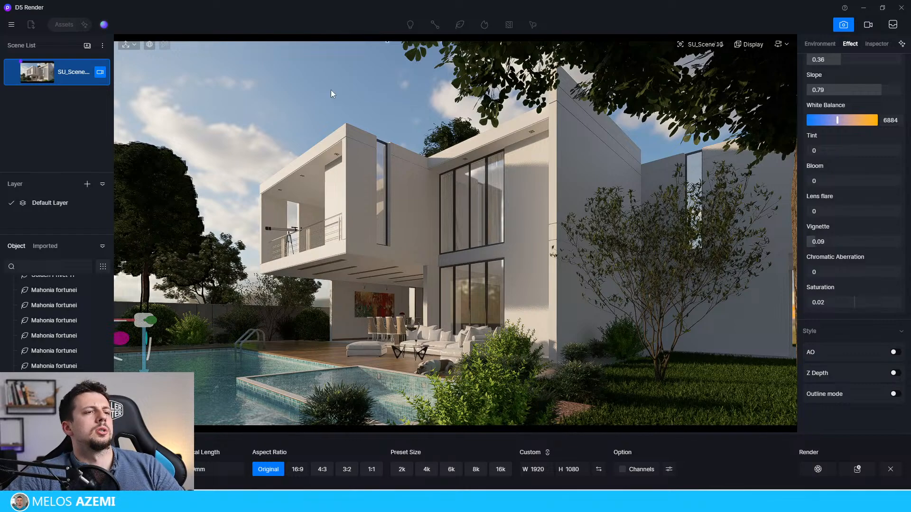
{"action": "key", "text": "Delete"}
{"action": "key", "text": "ctrl+z"}
{"action": "left_click", "coordinate": [849, 44]}
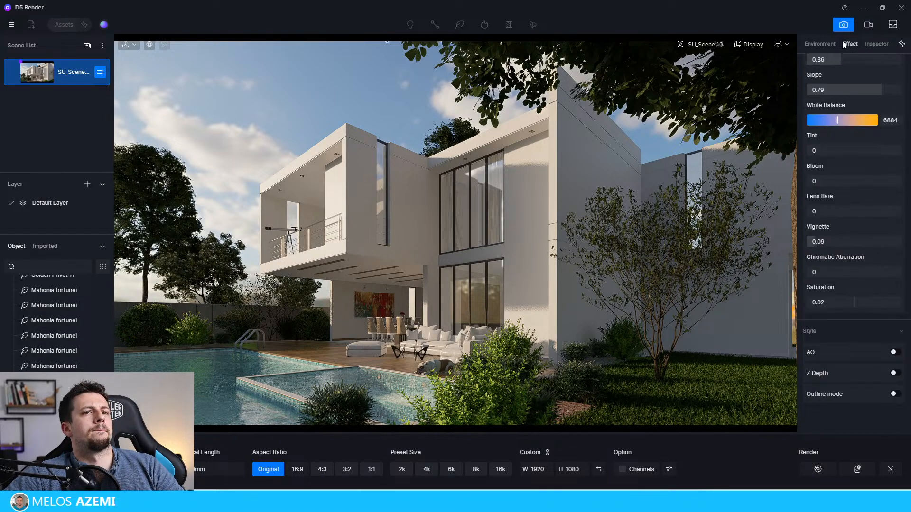
{"action": "mouse_move", "coordinate": [838, 120]}
{"action": "left_mouse_down"}
{"action": "mouse_move", "coordinate": [822, 120]}
{"action": "mouse_move", "coordinate": [833, 120]}
{"action": "left_mouse_up"}
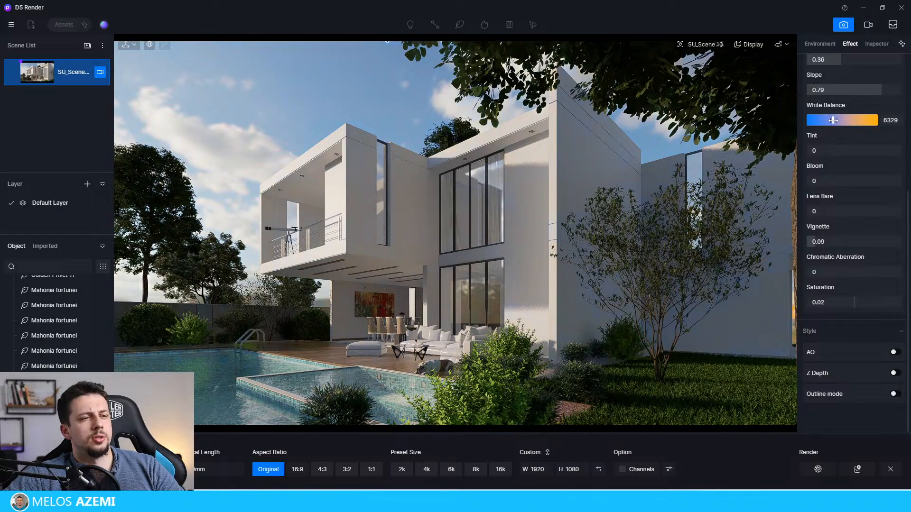
Step: Move the Ligustrum vulgare 06 tree on the lawn away from the house corner to Y 17485 and deselect it
{"action": "left_click", "coordinate": [662, 374]}
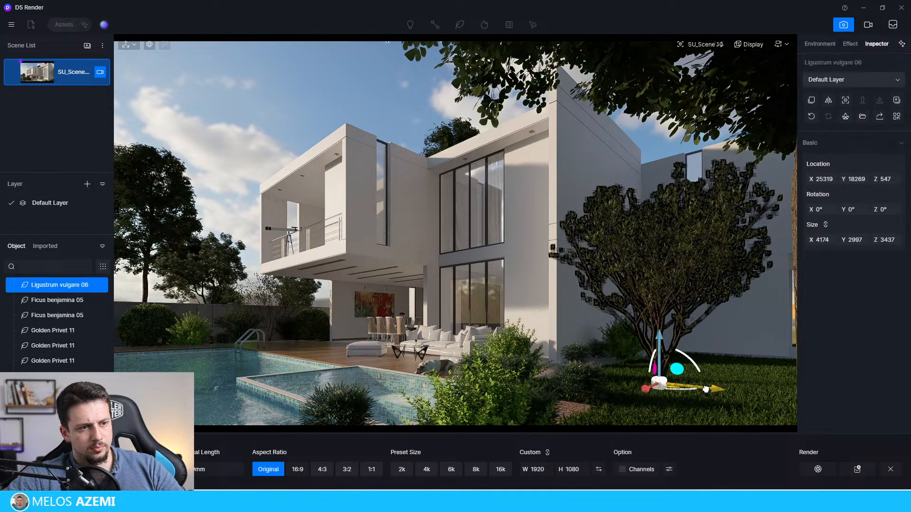
{"action": "left_click_drag", "start_coordinate": [705, 391], "coordinate": [768, 399]}
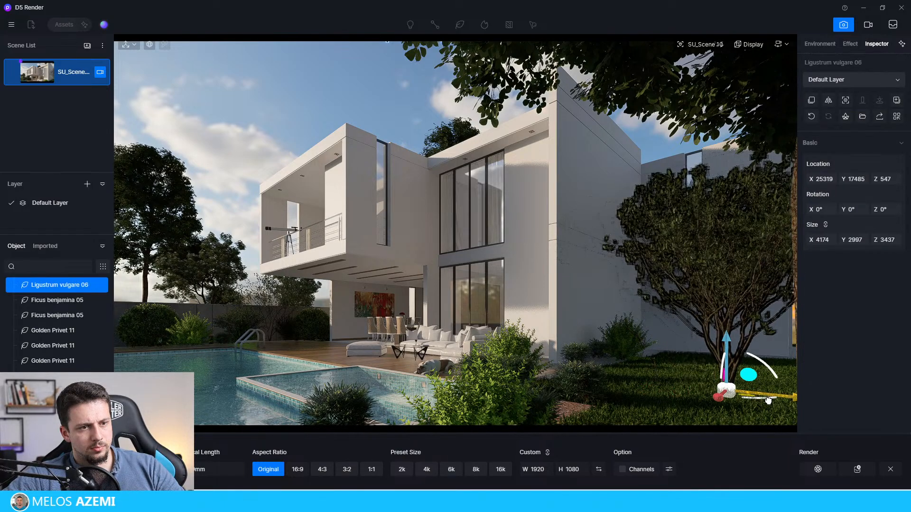
{"action": "left_click", "coordinate": [273, 97]}
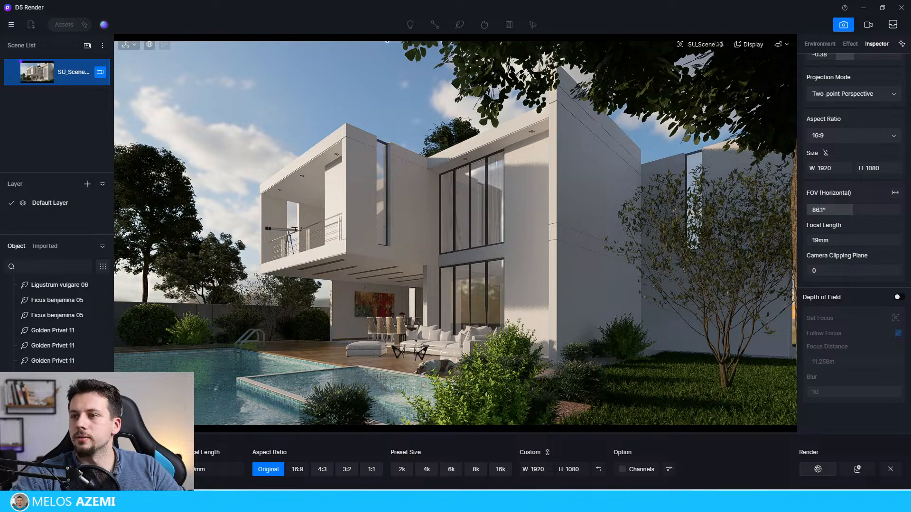
Step: Start the 1920 × 1080 image render and cancel it
{"action": "left_click", "coordinate": [818, 470]}
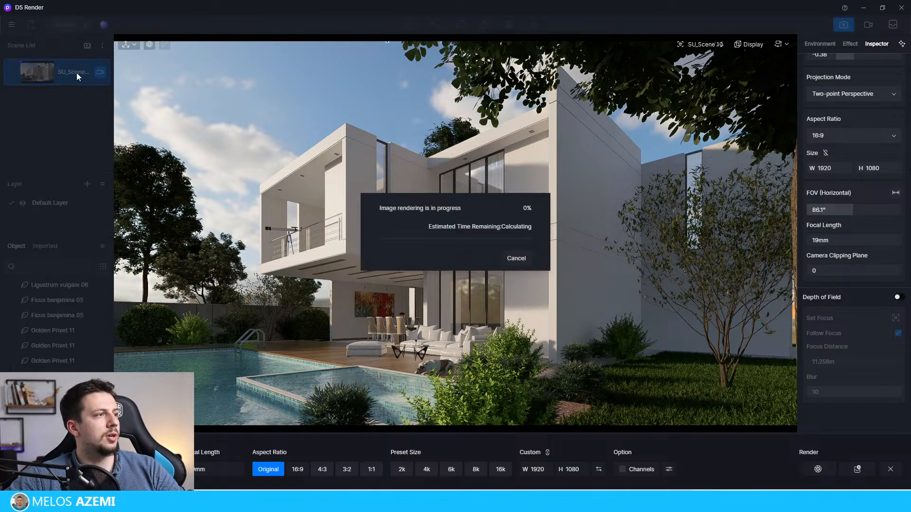
{"action": "left_click", "coordinate": [528, 263]}
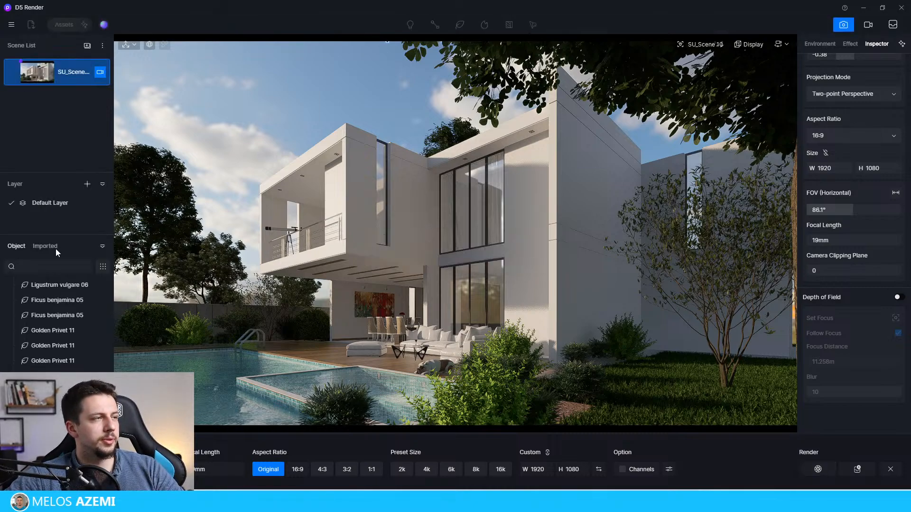
{"action": "left_click", "coordinate": [12, 26]}
{"action": "left_click", "coordinate": [44, 56]}
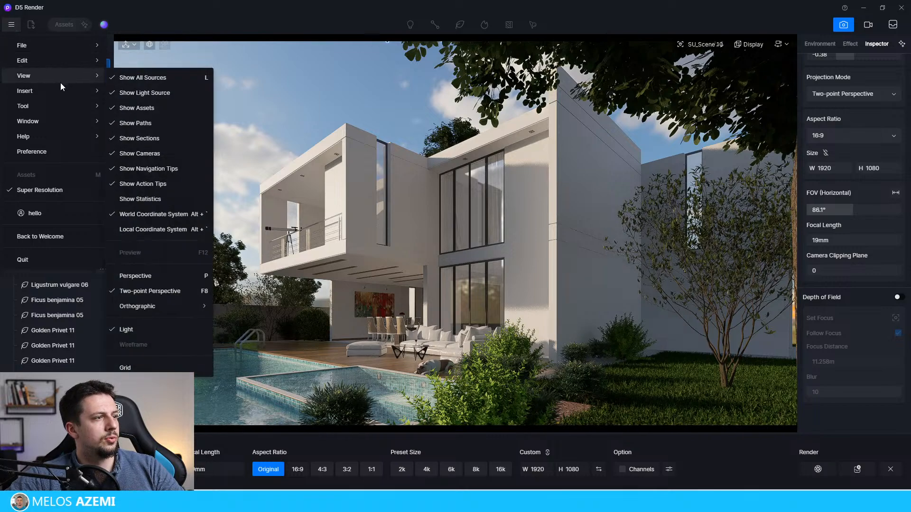
{"action": "mouse_move", "coordinate": [62, 91]}
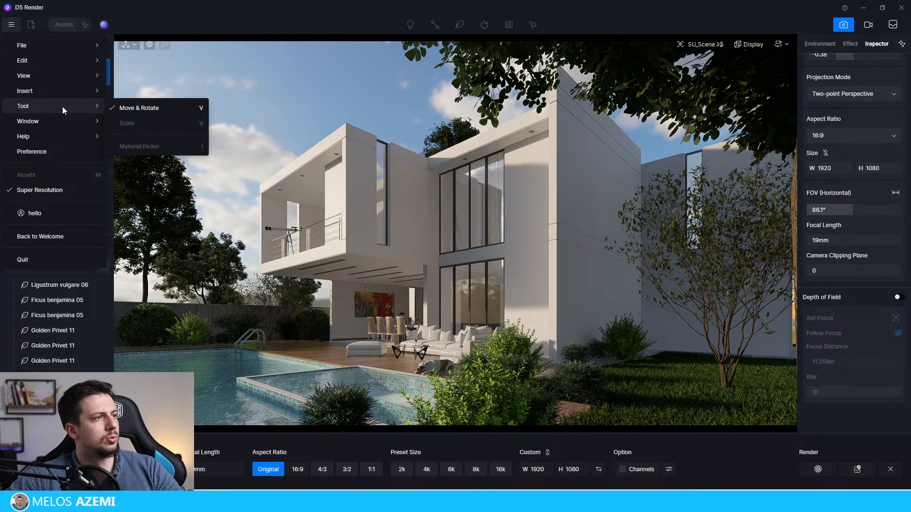
{"action": "mouse_move", "coordinate": [68, 126]}
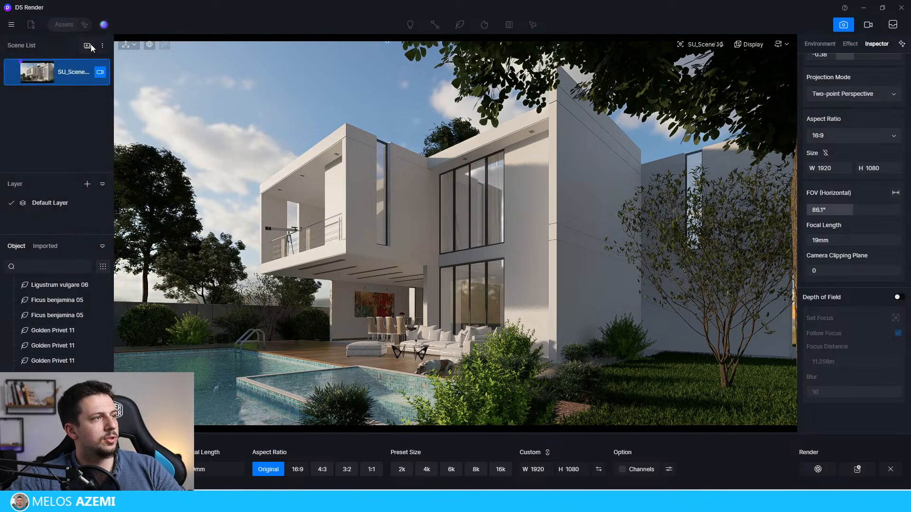
{"action": "left_click", "coordinate": [103, 47]}
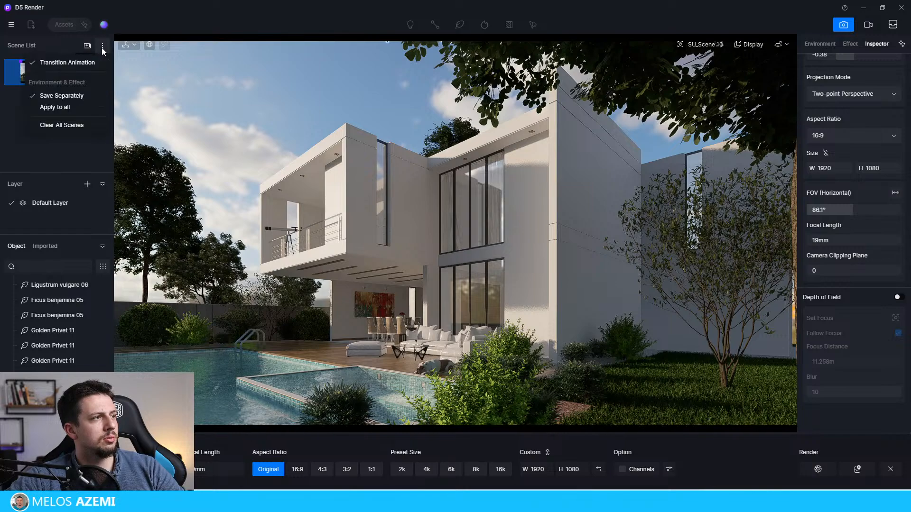
{"action": "left_click", "coordinate": [102, 47]}
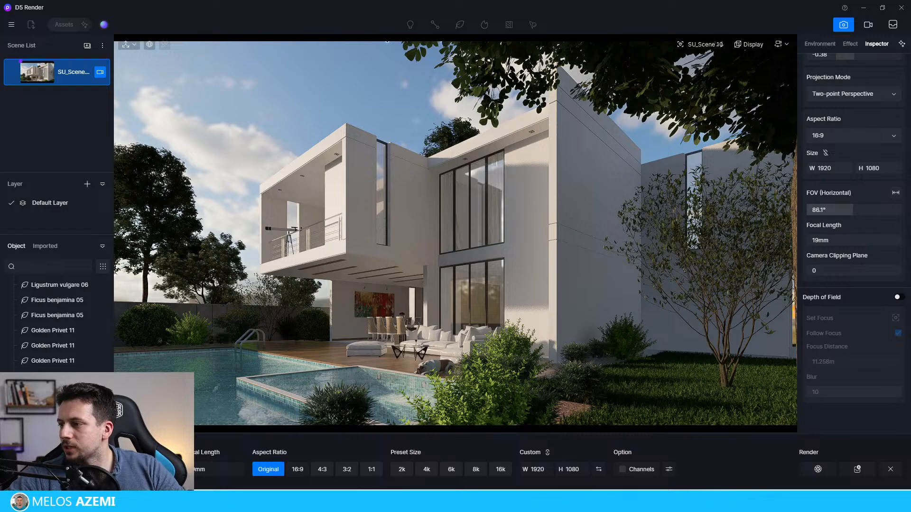
Step: Open Studio, move its window aside, and create a new preset folder in My Space
{"action": "left_click", "coordinate": [106, 25]}
{"action": "left_click_drag", "start_coordinate": [376, 98], "coordinate": [149, 66]}
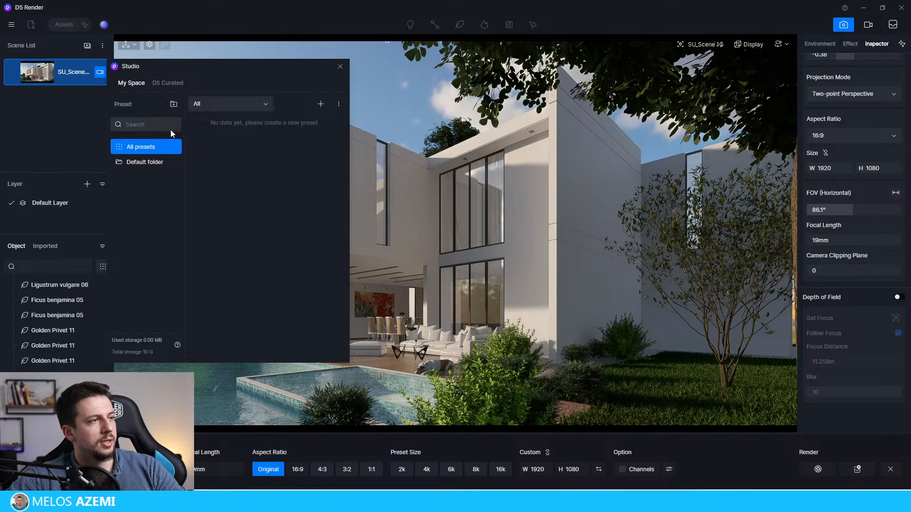
{"action": "left_click", "coordinate": [173, 104]}
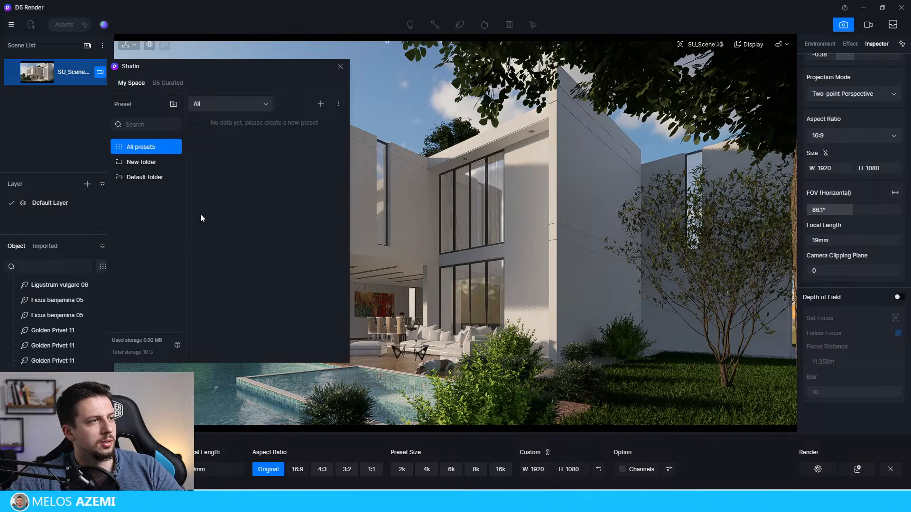
Step: Show the D5 Curated presets in Studio, select the Exterior-Day preset beside Exterior-Overcast, and reposition the Studio window
{"action": "left_click", "coordinate": [159, 83]}
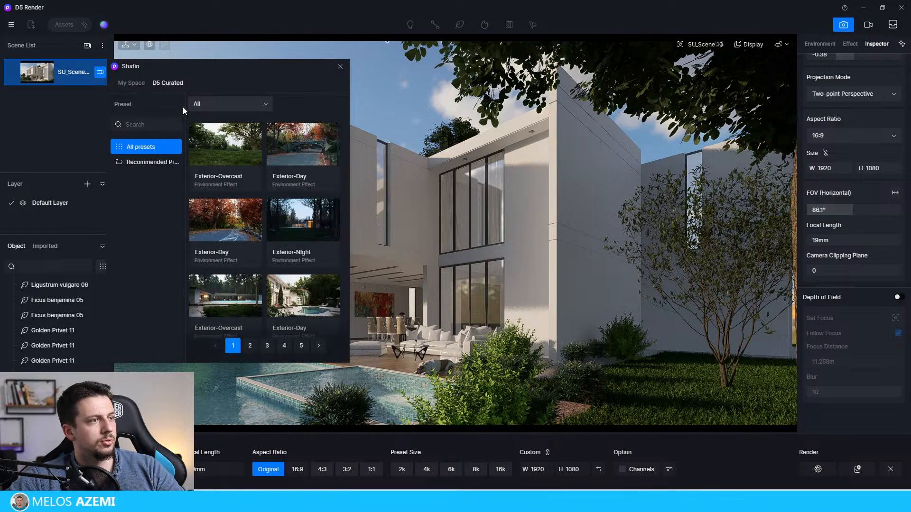
{"action": "left_click", "coordinate": [278, 151]}
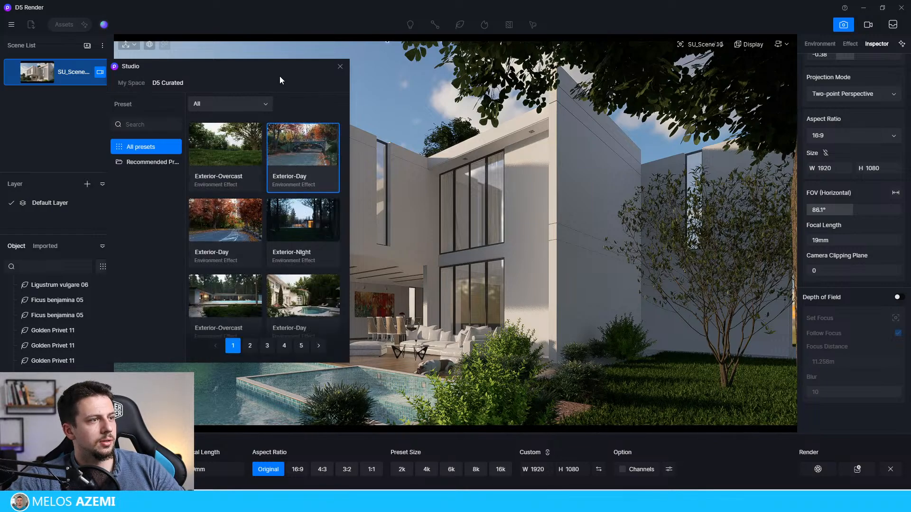
{"action": "left_click_drag", "start_coordinate": [280, 76], "coordinate": [382, 251]}
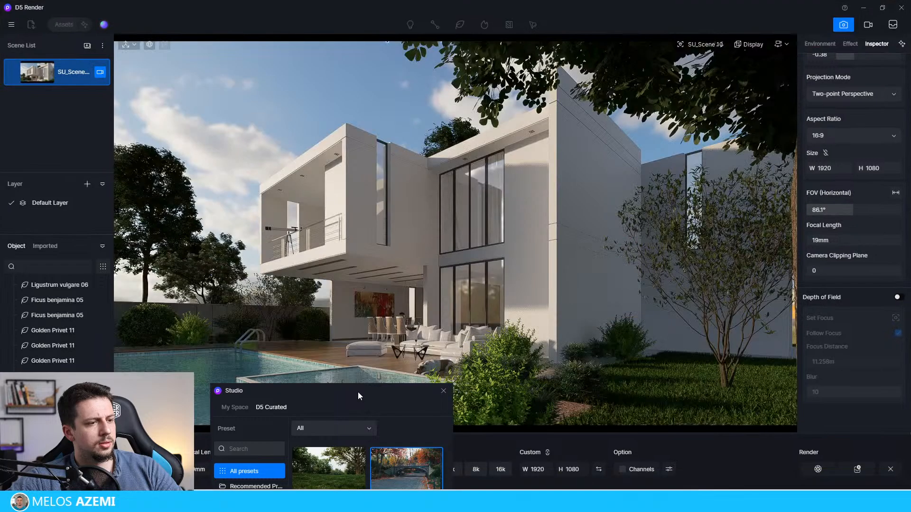
{"action": "left_click_drag", "start_coordinate": [358, 392], "coordinate": [203, 82]}
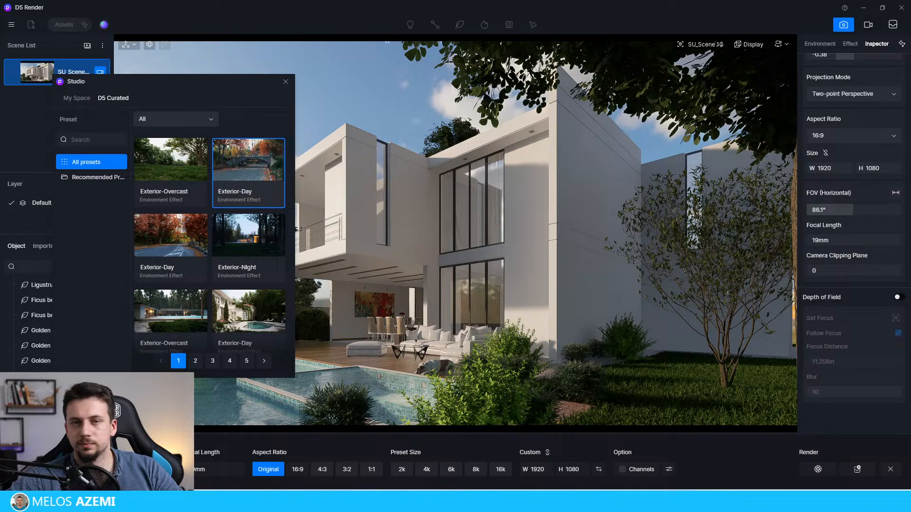
{"action": "scroll", "coordinate": [861, 151], "scroll_direction": "up", "scroll_amount": 5}
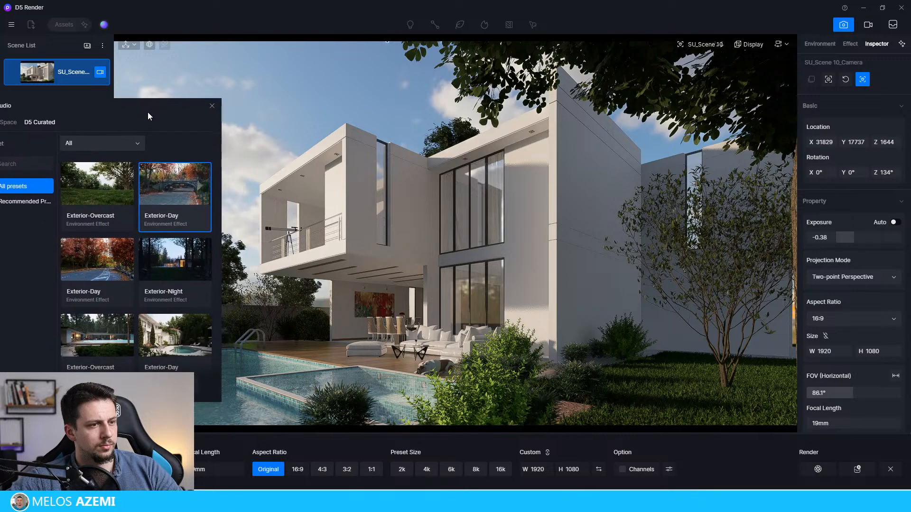
{"action": "left_click_drag", "start_coordinate": [147, 112], "coordinate": [183, 118]}
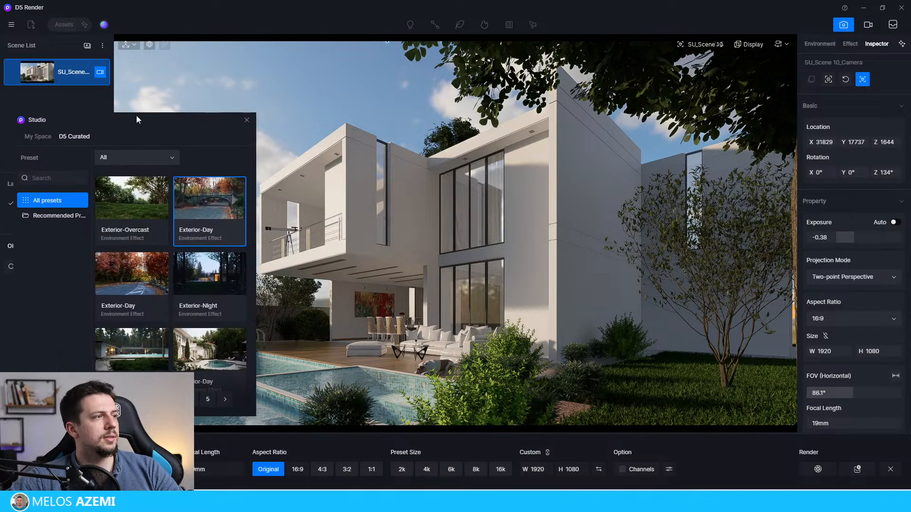
Step: Display the scene's effect settings and look through the curated exterior environment presets for day, dawn, sunset and clear sky
{"action": "left_click", "coordinate": [850, 44]}
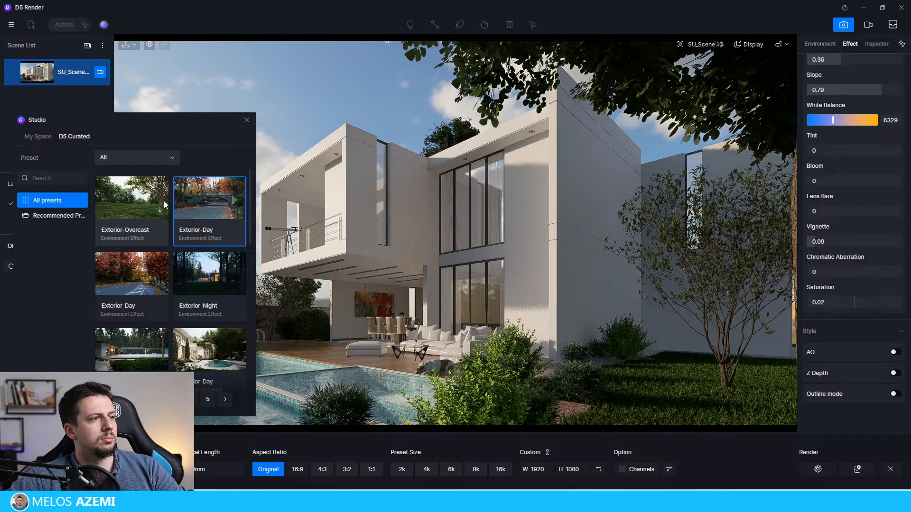
{"action": "scroll", "coordinate": [186, 279], "scroll_direction": "down", "scroll_amount": 3}
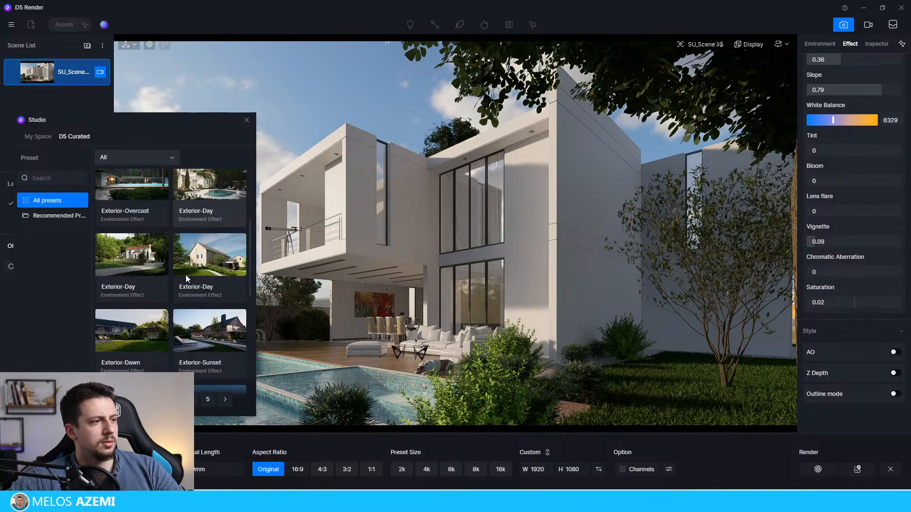
{"action": "scroll", "coordinate": [204, 294], "scroll_direction": "down", "scroll_amount": 3}
{"action": "scroll", "coordinate": [221, 311], "scroll_direction": "up", "scroll_amount": 1}
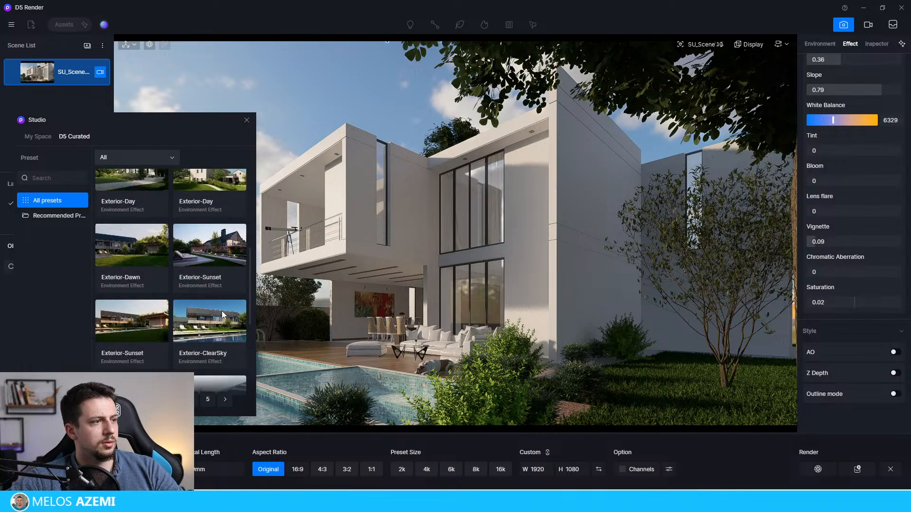
{"action": "scroll", "coordinate": [217, 324], "scroll_direction": "up", "scroll_amount": 2}
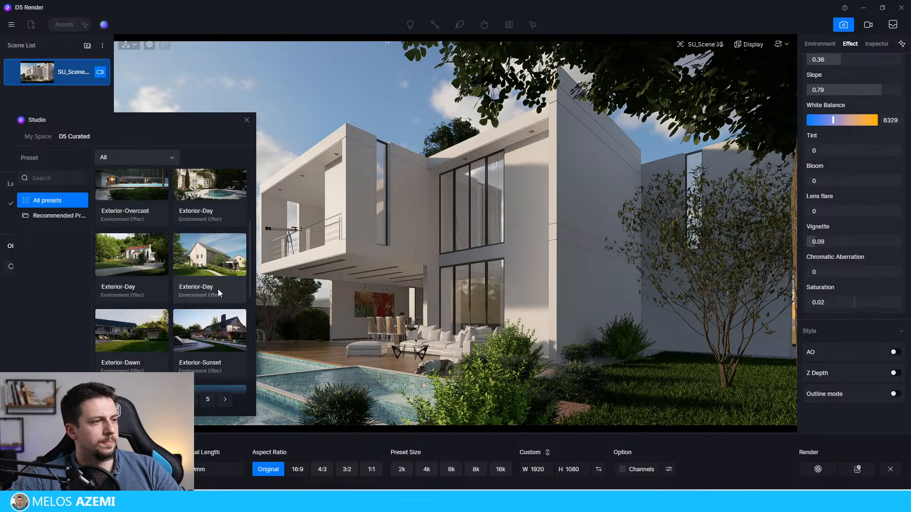
{"action": "left_click", "coordinate": [238, 269]}
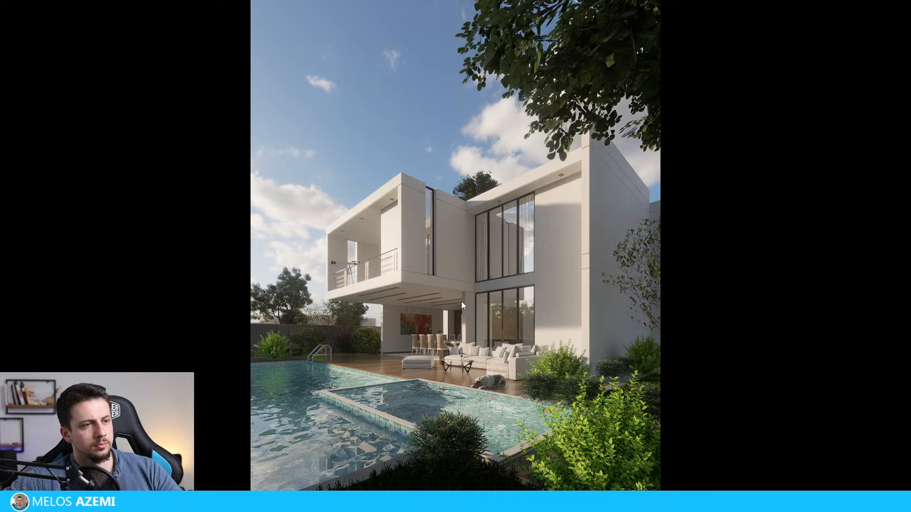
Step: Switch to the full-screen image viewer and compare the portrait pool house render with the next version
{"action": "key", "text": "Right"}
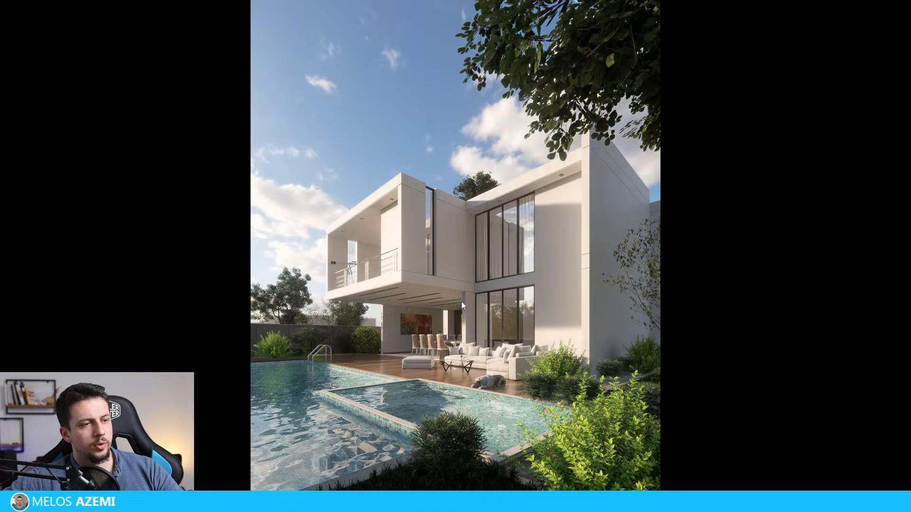
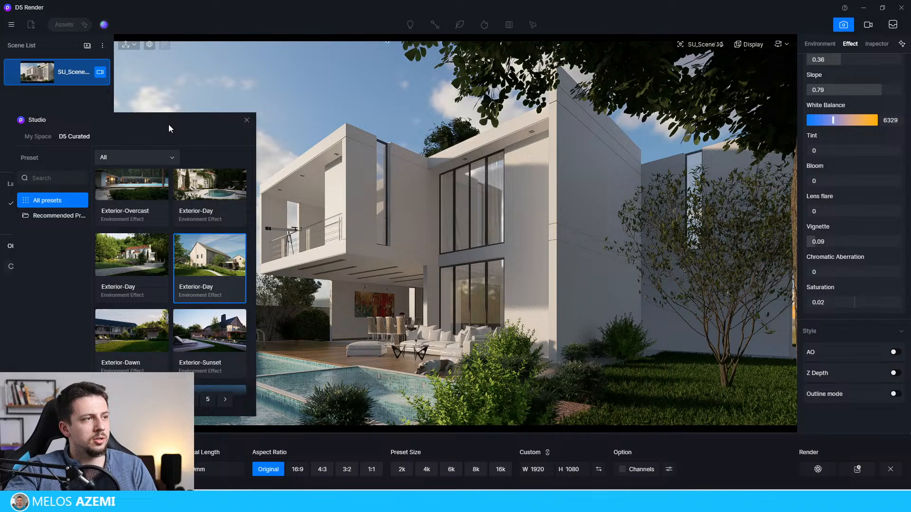
Step: Check the scene's post-processing values against the D5 Curated exterior presets, moving the Studio window clear of the house
{"action": "left_click_drag", "start_coordinate": [169, 124], "coordinate": [745, 98]}
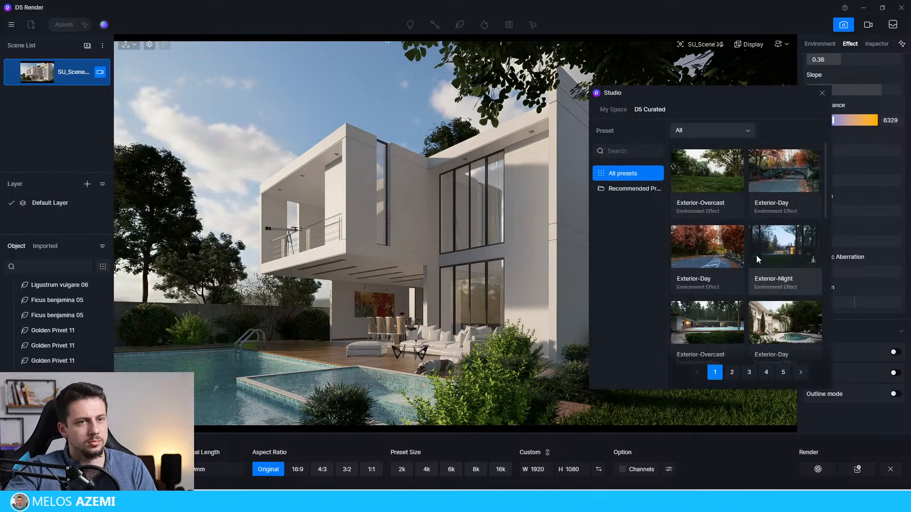
{"action": "scroll", "coordinate": [783, 275], "scroll_direction": "down", "scroll_amount": 3}
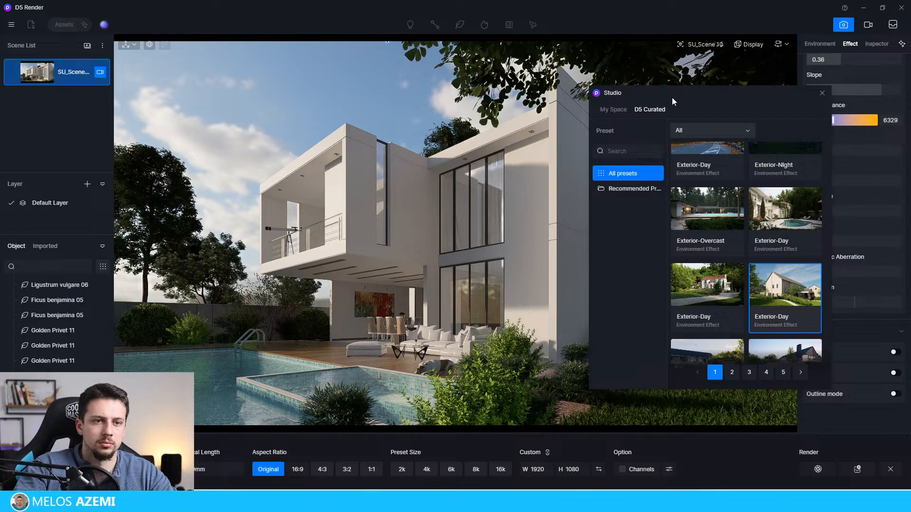
{"action": "left_click_drag", "start_coordinate": [677, 99], "coordinate": [479, 176]}
{"action": "scroll", "coordinate": [858, 331], "scroll_direction": "up", "scroll_amount": 2}
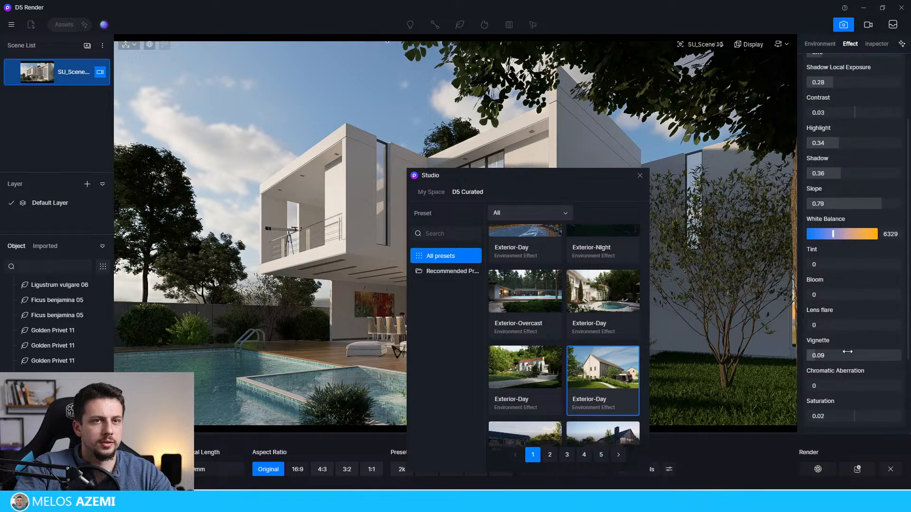
{"action": "scroll", "coordinate": [602, 374], "scroll_direction": "up", "scroll_amount": 1}
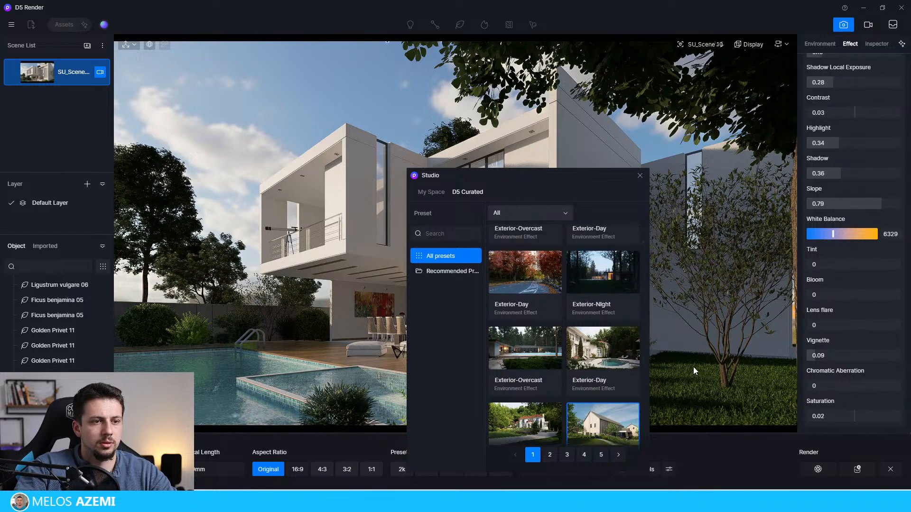
{"action": "scroll", "coordinate": [850, 194], "scroll_direction": "up", "scroll_amount": 3}
{"action": "left_click_drag", "start_coordinate": [514, 171], "coordinate": [436, 98]}
{"action": "scroll", "coordinate": [560, 360], "scroll_direction": "down", "scroll_amount": 1}
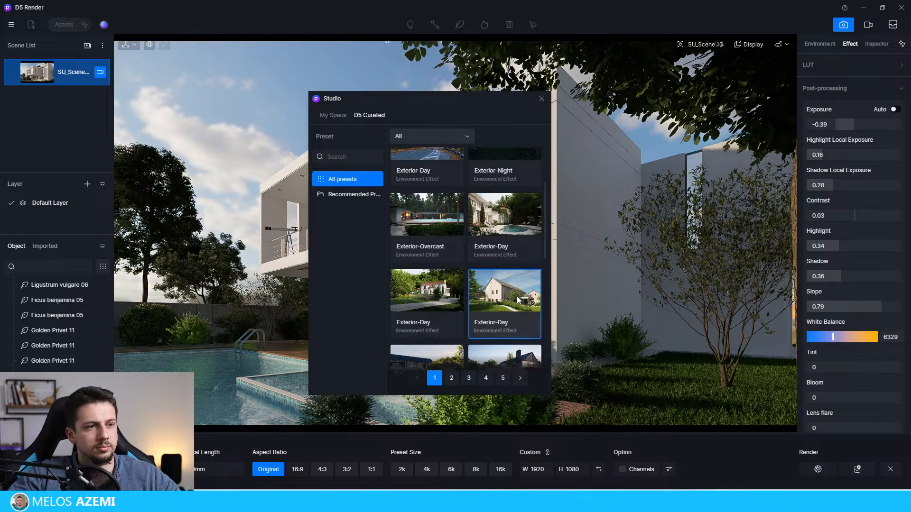
{"action": "left_click_drag", "start_coordinate": [455, 105], "coordinate": [380, 84]}
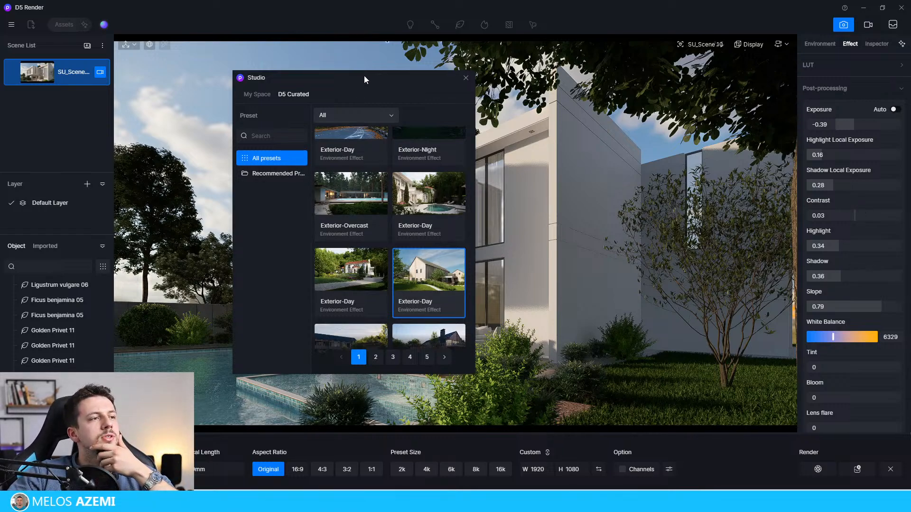
{"action": "left_click_drag", "start_coordinate": [365, 79], "coordinate": [175, 77]}
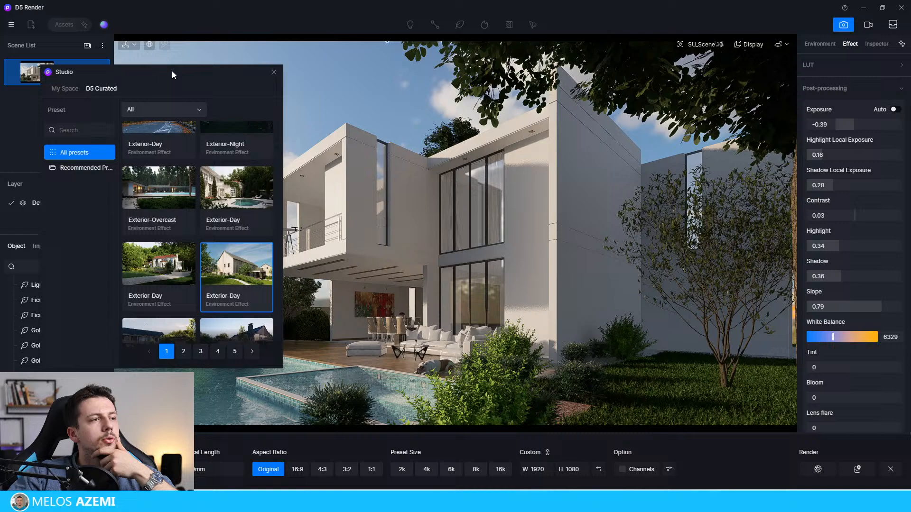
Step: Apply the curated Exterior-Day preset with the gabled white house to the scene and move the Studio window off the building
{"action": "left_click", "coordinate": [249, 273]}
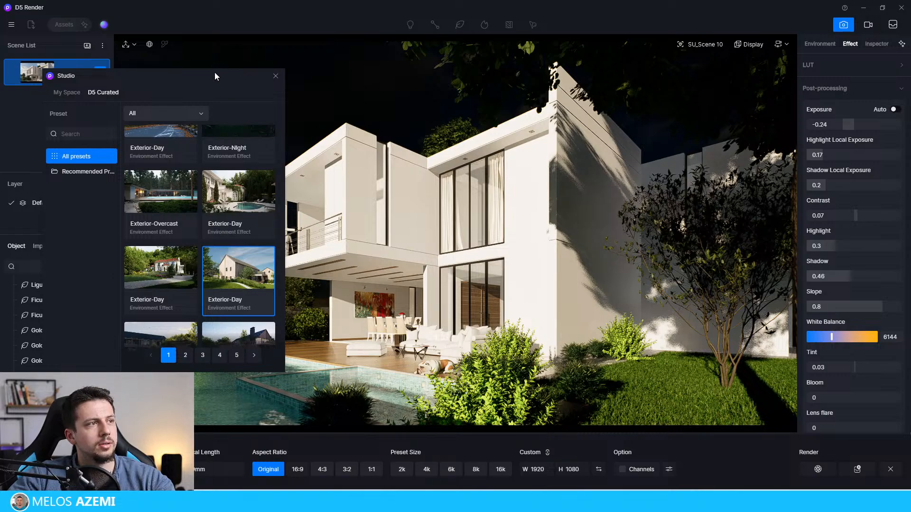
{"action": "left_click_drag", "start_coordinate": [202, 77], "coordinate": [167, 112]}
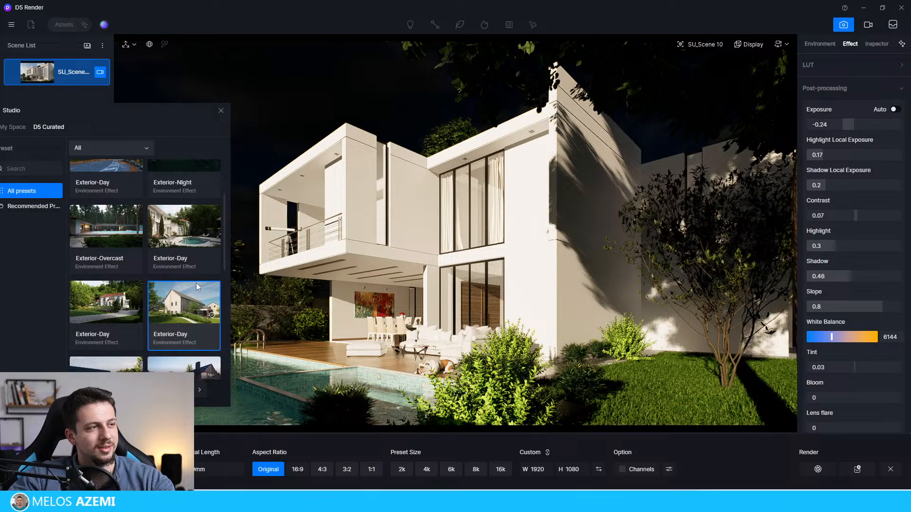
{"action": "scroll", "coordinate": [195, 283], "scroll_direction": "up", "scroll_amount": 2}
Step: Display the environment settings, try Geo and Sky as the sky light source, and return to the Midday_6 HDRI
{"action": "left_click", "coordinate": [825, 43]}
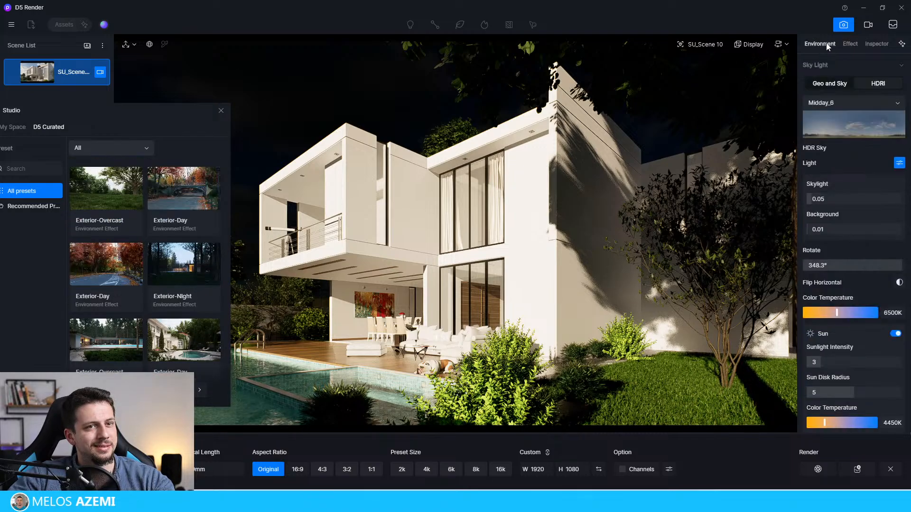
{"action": "left_click", "coordinate": [839, 104]}
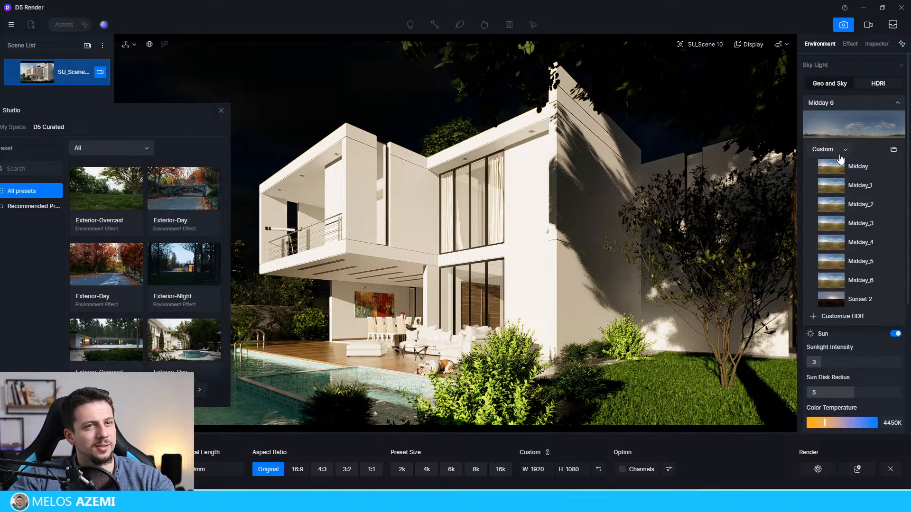
{"action": "left_click", "coordinate": [837, 88]}
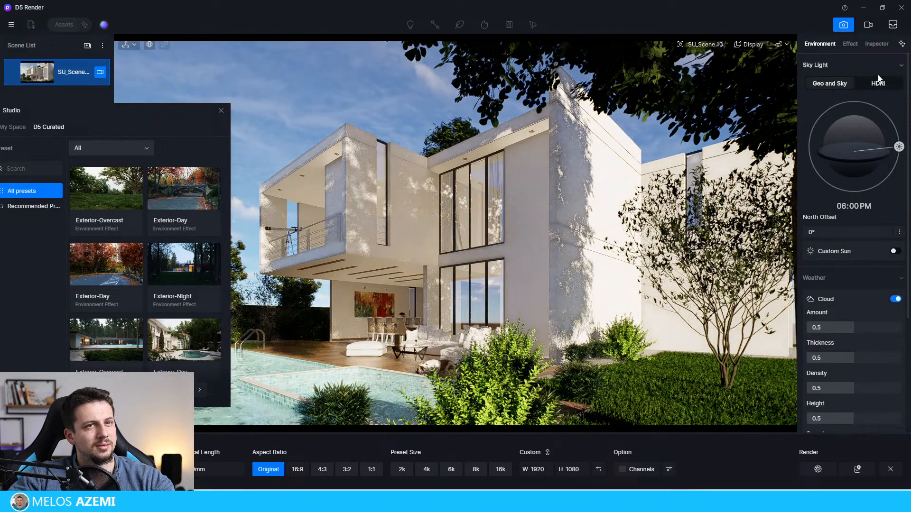
{"action": "left_click", "coordinate": [878, 65]}
{"action": "left_click", "coordinate": [835, 65]}
{"action": "left_click", "coordinate": [881, 88]}
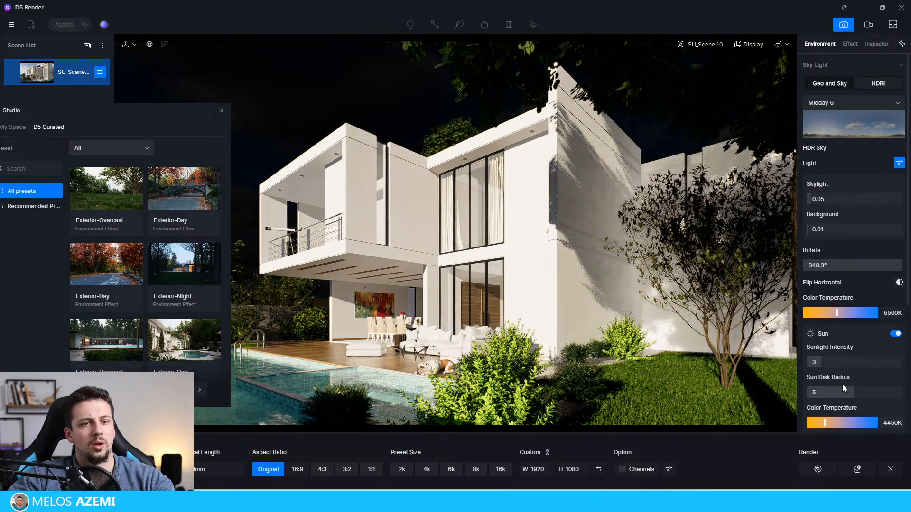
Step: Set the HDRI Skylight to 0.5, Background to 0.82 and Sunlight Intensity to 0.5
{"action": "mouse_move", "coordinate": [828, 362]}
{"action": "left_mouse_down"}
{"action": "mouse_move", "coordinate": [808, 362]}
{"action": "mouse_move", "coordinate": [821, 363]}
{"action": "left_mouse_up"}
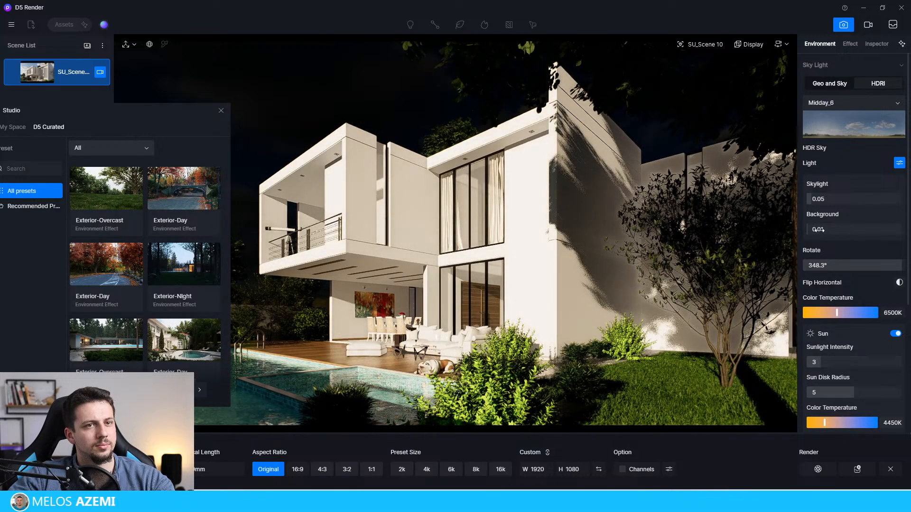
{"action": "mouse_move", "coordinate": [816, 199]}
{"action": "left_mouse_down"}
{"action": "mouse_move", "coordinate": [860, 205]}
{"action": "mouse_move", "coordinate": [829, 201]}
{"action": "left_mouse_up"}
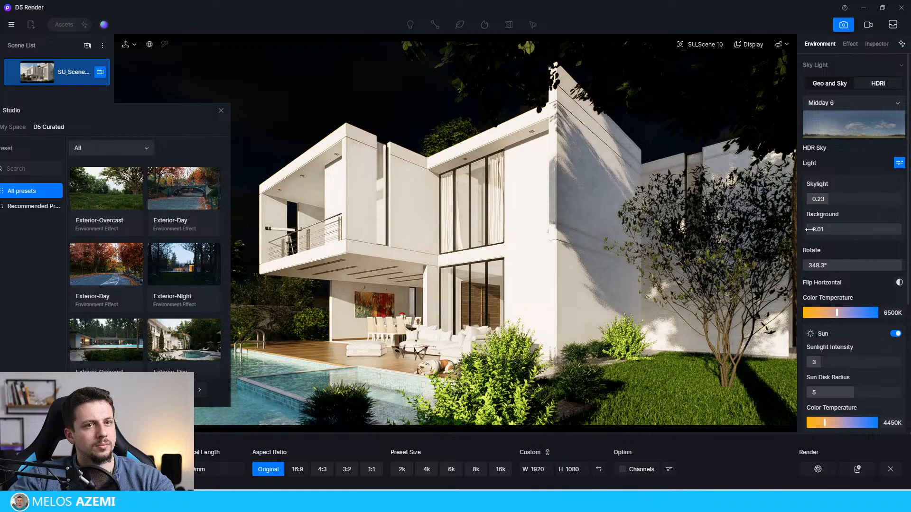
{"action": "left_click_drag", "start_coordinate": [809, 231], "coordinate": [885, 234]}
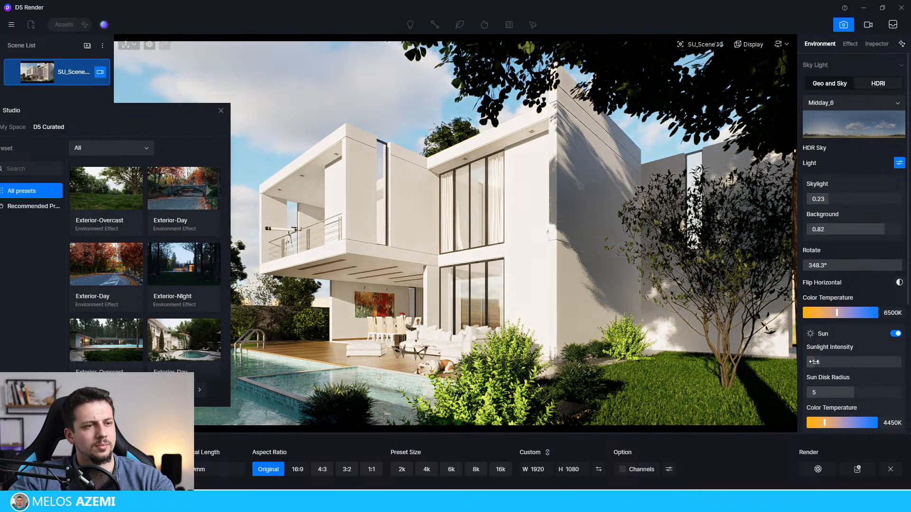
{"action": "left_click_drag", "start_coordinate": [815, 362], "coordinate": [808, 363]}
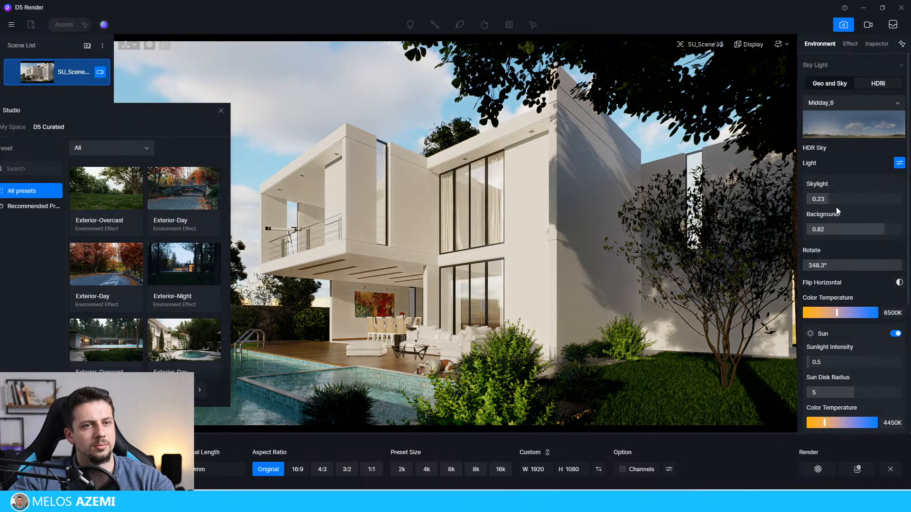
{"action": "mouse_move", "coordinate": [836, 207]}
{"action": "left_mouse_down"}
{"action": "mouse_move", "coordinate": [874, 207]}
{"action": "mouse_move", "coordinate": [854, 208]}
{"action": "left_mouse_up"}
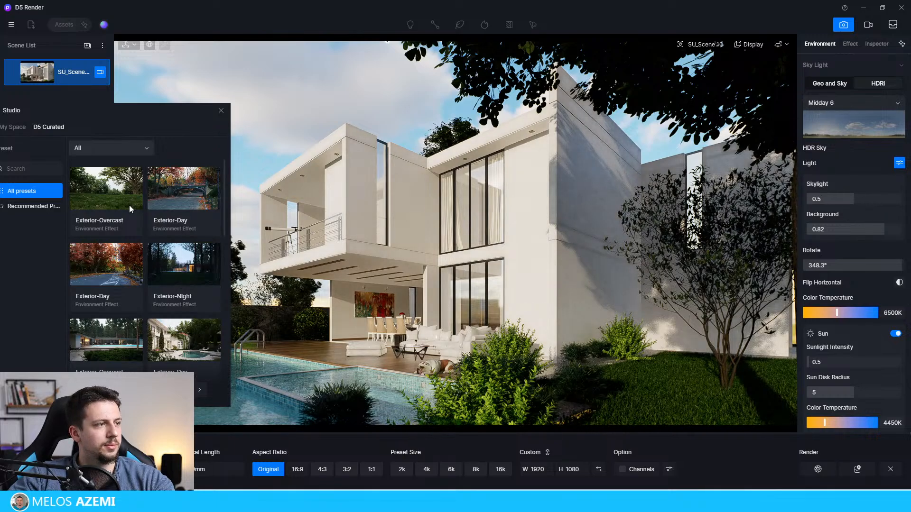
Step: Close the Studio window and dismiss the save-before-closing prompt to keep the project open
{"action": "left_click_drag", "start_coordinate": [91, 114], "coordinate": [256, 110]}
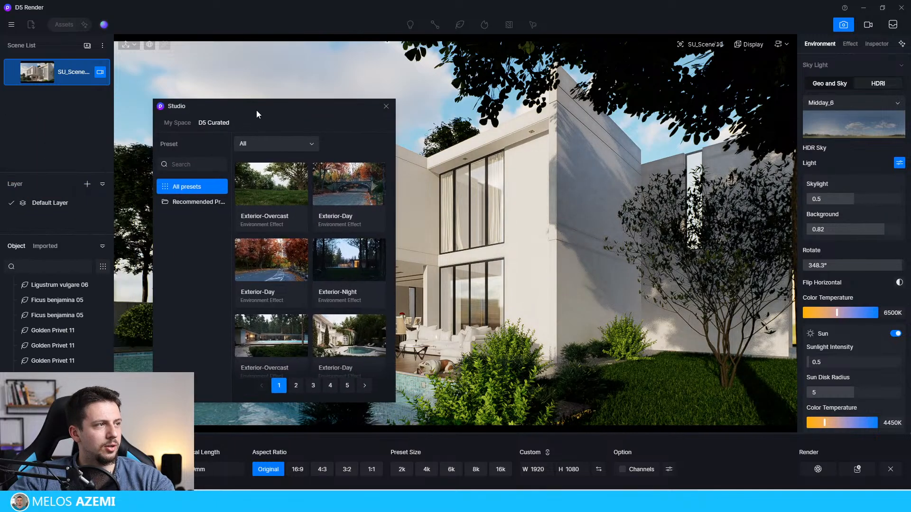
{"action": "left_click", "coordinate": [386, 107]}
{"action": "left_click", "coordinate": [901, 7]}
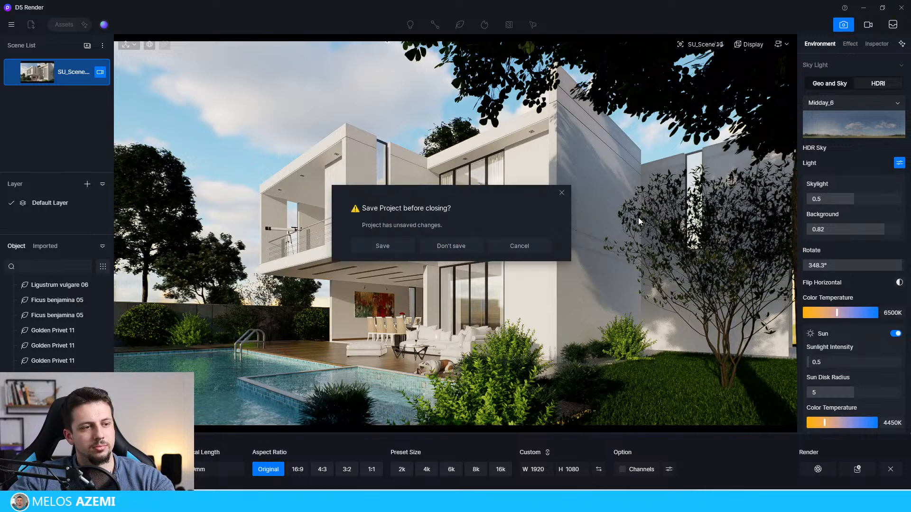
{"action": "left_click", "coordinate": [561, 193]}
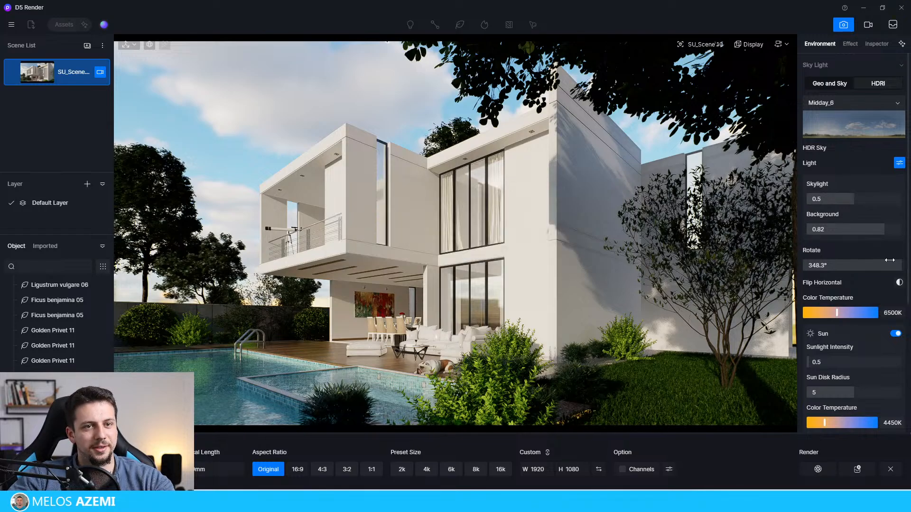
Step: Rotate the Midday_6 HDRI sky to 305°
{"action": "left_click", "coordinate": [868, 265]}
{"action": "left_click_drag", "start_coordinate": [868, 267], "coordinate": [889, 269]}
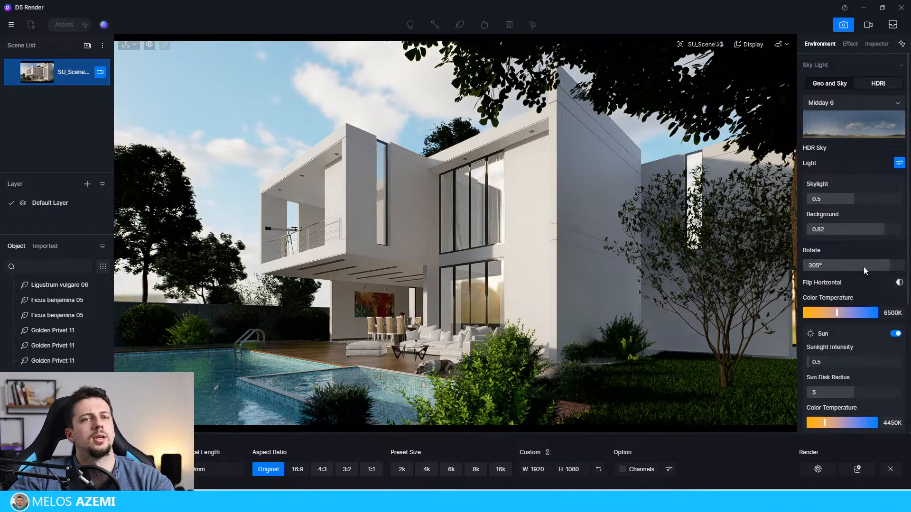
{"action": "scroll", "coordinate": [863, 267], "scroll_direction": "down", "scroll_amount": 3}
Step: Set the post-processing Contrast to 0.03 and Shadow to 0.34, and go over the Vignette and Saturation settings
{"action": "left_click", "coordinate": [850, 44]}
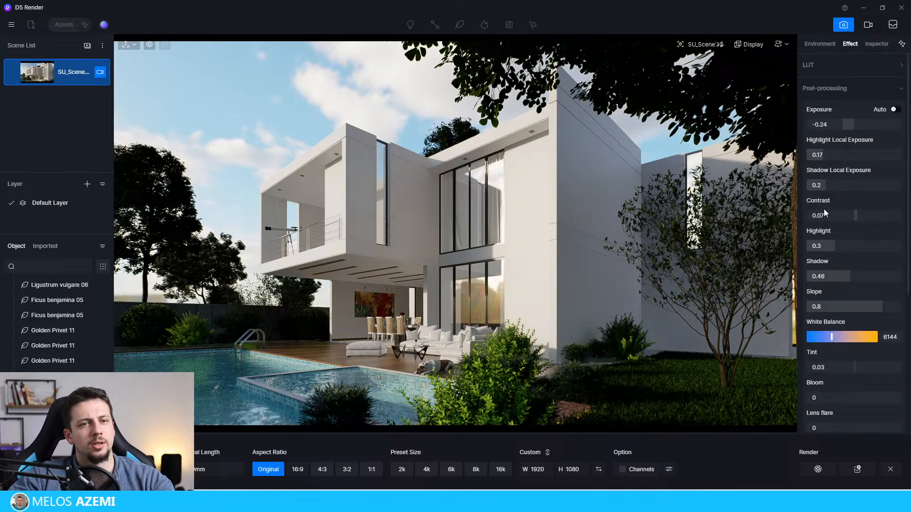
{"action": "left_click_drag", "start_coordinate": [855, 217], "coordinate": [854, 218]}
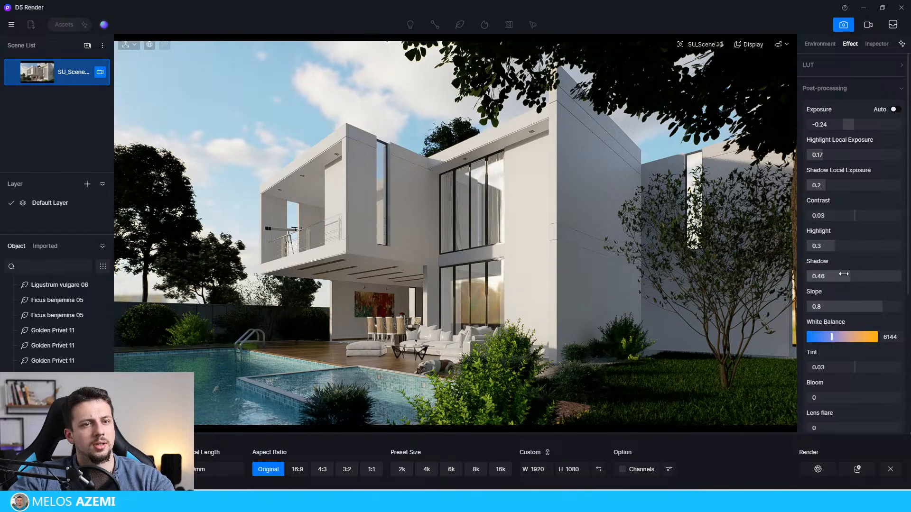
{"action": "left_click_drag", "start_coordinate": [849, 276], "coordinate": [838, 277]}
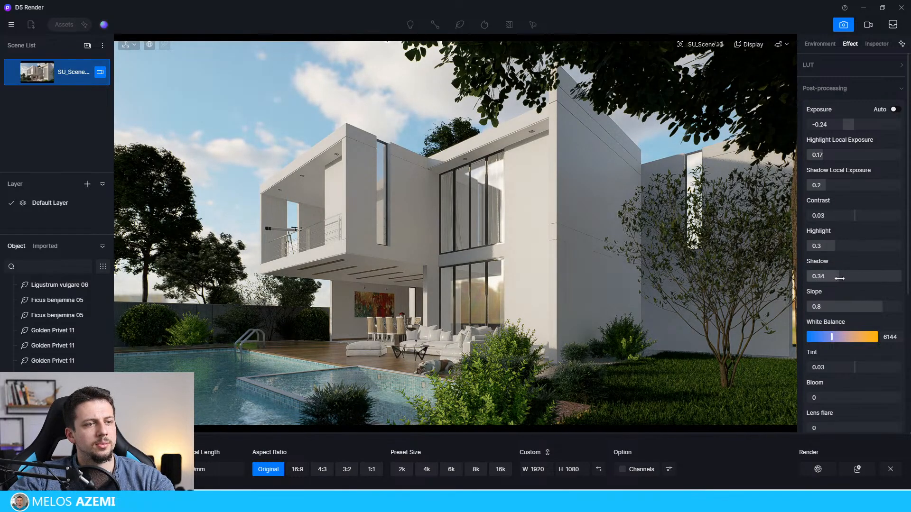
{"action": "scroll", "coordinate": [860, 374], "scroll_direction": "down", "scroll_amount": 3}
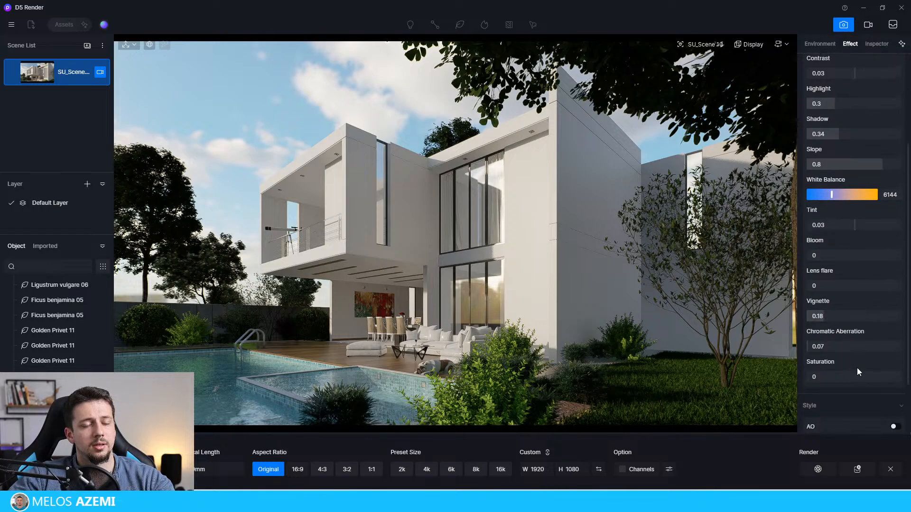
{"action": "left_click_drag", "start_coordinate": [856, 375], "coordinate": [848, 392]}
{"action": "scroll", "coordinate": [870, 263], "scroll_direction": "up", "scroll_amount": 3}
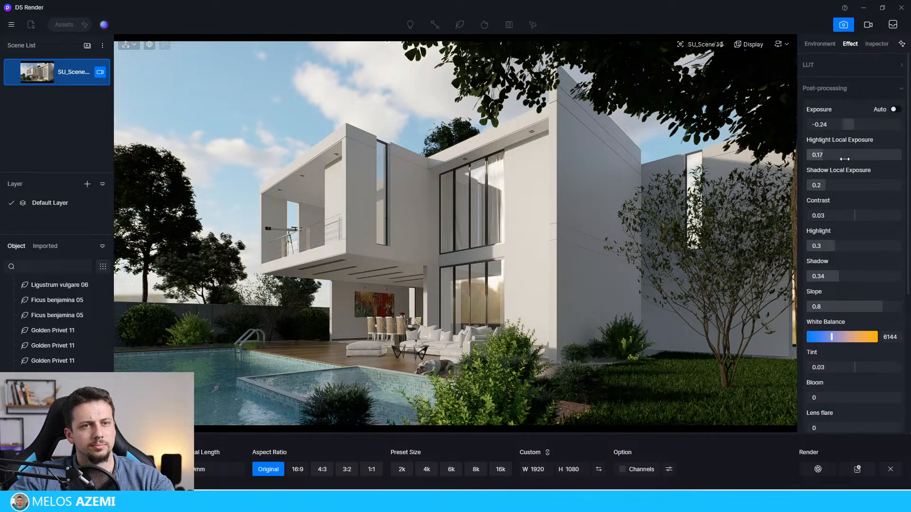
Step: Set Highlight Local Exposure to 0.18, Shadow Local Exposure to 0.14, Highlight to 0.28 and Shadow to 0.28
{"action": "left_click_drag", "start_coordinate": [809, 156], "coordinate": [824, 186]}
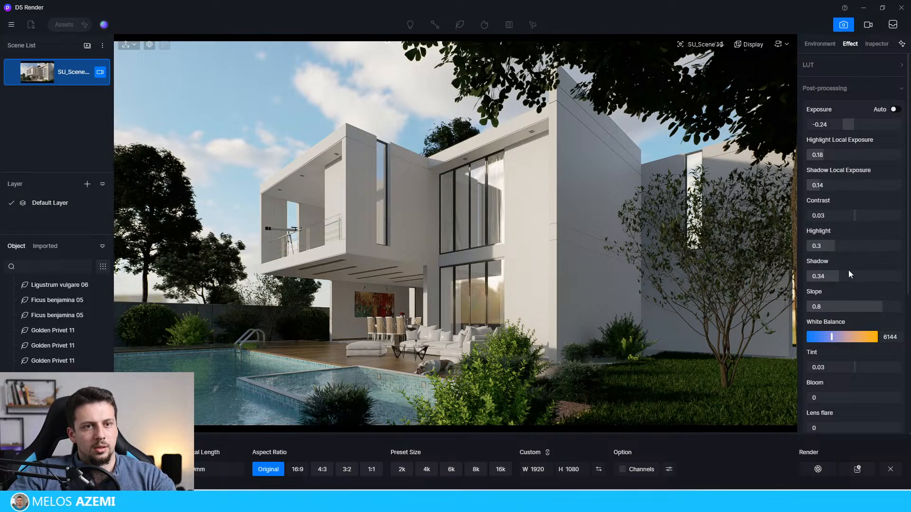
{"action": "left_click_drag", "start_coordinate": [837, 245], "coordinate": [833, 275]}
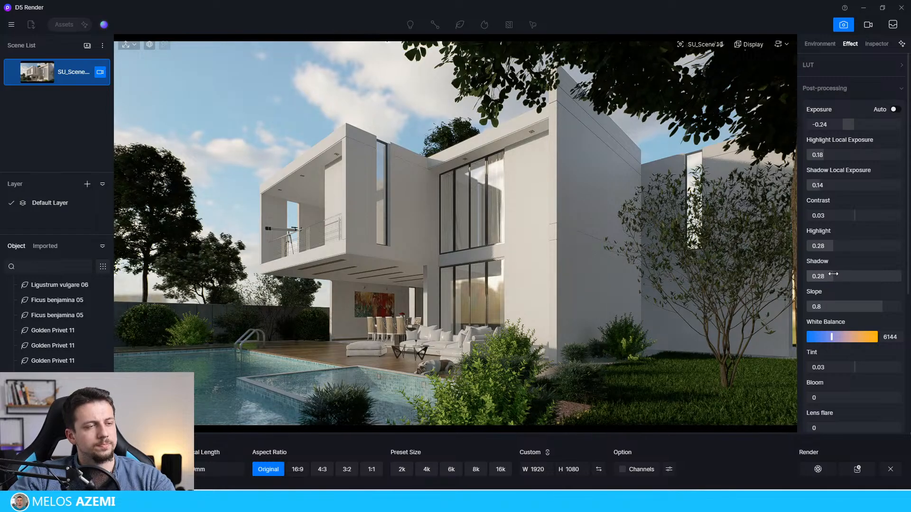
Step: Display the SU_Scene 10 camera properties and start rendering the view at 1920 × 1080
{"action": "left_click", "coordinate": [646, 66]}
{"action": "left_click", "coordinate": [449, 71]}
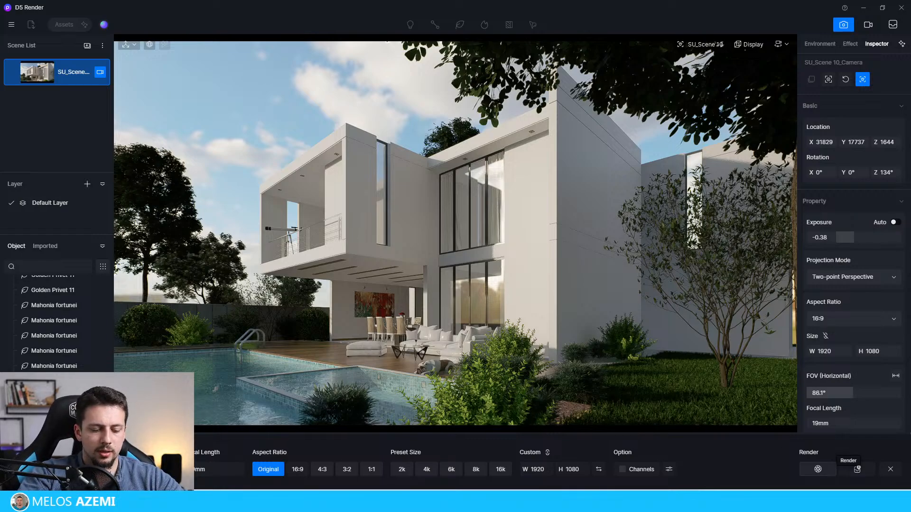
{"action": "left_click", "coordinate": [857, 469]}
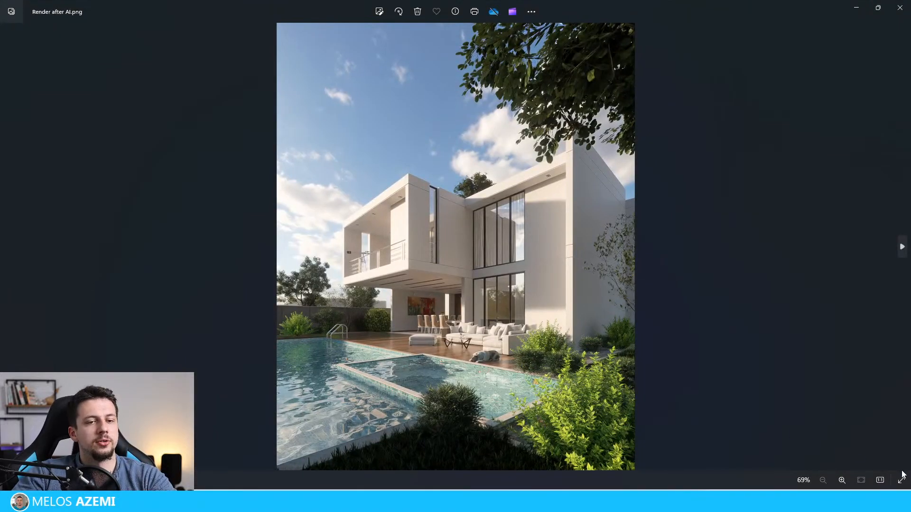
Step: View Render after AI.png full screen in the image viewer and examine the sky, facade and pool up close
{"action": "left_click", "coordinate": [901, 479]}
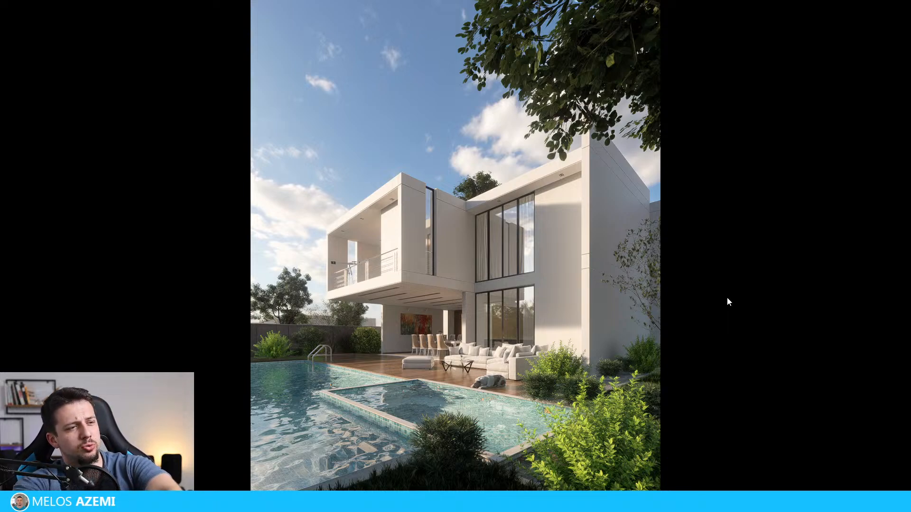
{"action": "scroll", "coordinate": [403, 467], "scroll_direction": "up", "scroll_amount": 5}
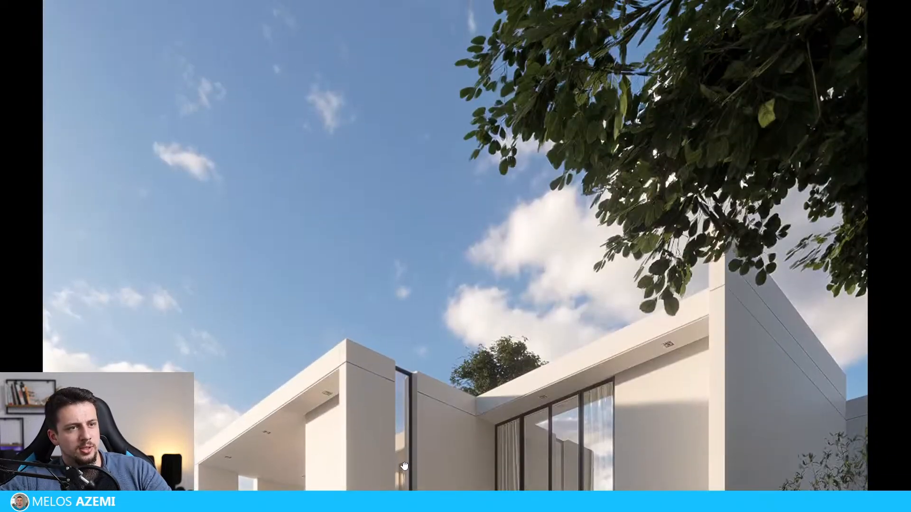
{"action": "left_click_drag", "start_coordinate": [404, 466], "coordinate": [412, 120]}
{"action": "scroll", "coordinate": [563, 403], "scroll_direction": "up", "scroll_amount": 3}
{"action": "scroll", "coordinate": [546, 404], "scroll_direction": "down", "scroll_amount": 8}
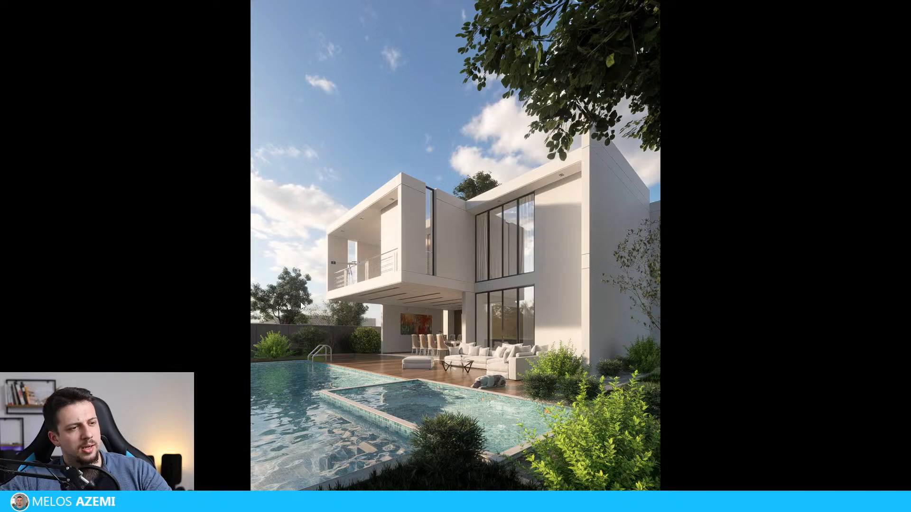
{"action": "scroll", "coordinate": [517, 300], "scroll_direction": "up", "scroll_amount": 2}
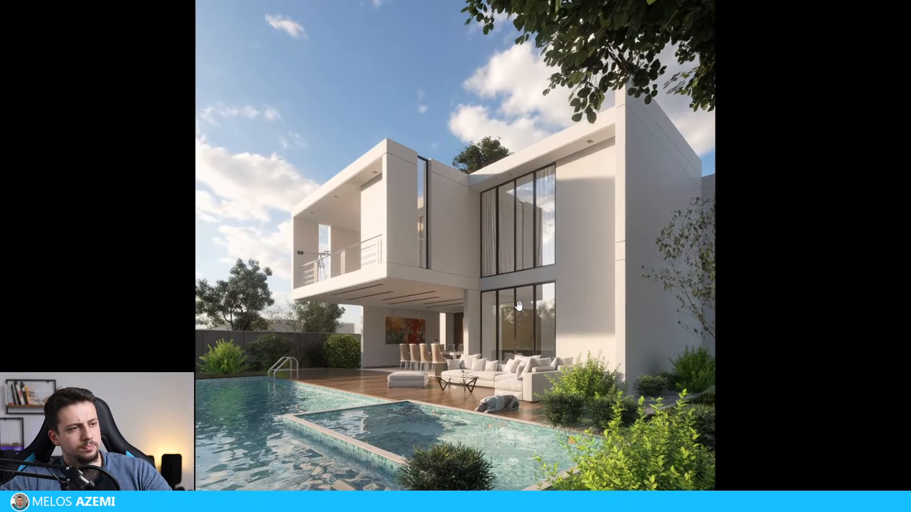
Step: Compare the overall composition of Render after AI.png with its close-up facade and terrace details
{"action": "scroll", "coordinate": [470, 340], "scroll_direction": "down", "scroll_amount": 2}
{"action": "scroll", "coordinate": [350, 340], "scroll_direction": "up", "scroll_amount": 5}
{"action": "scroll", "coordinate": [366, 351], "scroll_direction": "down", "scroll_amount": 5}
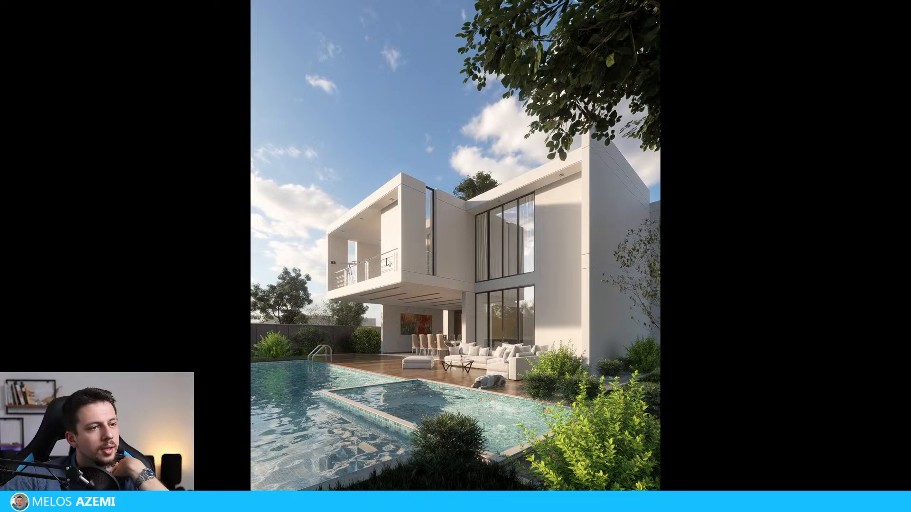
{"action": "scroll", "coordinate": [544, 274], "scroll_direction": "up", "scroll_amount": 3}
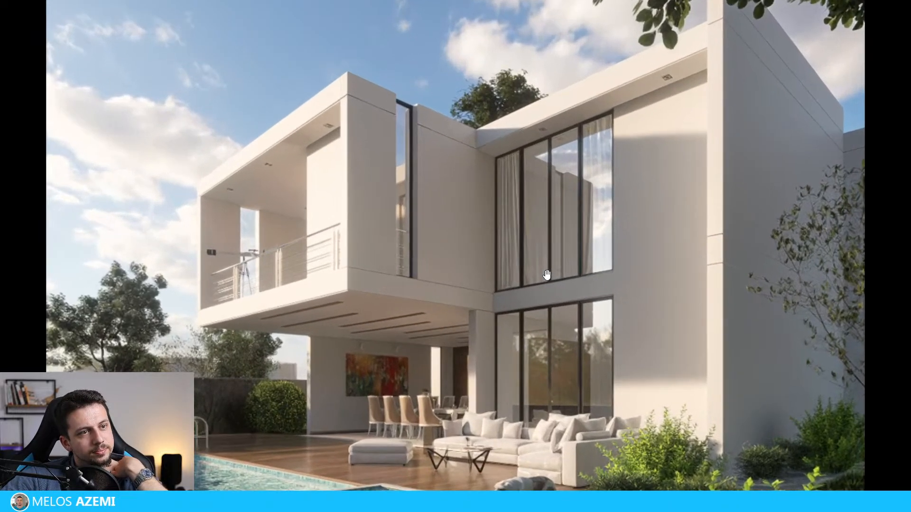
{"action": "scroll", "coordinate": [546, 267], "scroll_direction": "down", "scroll_amount": 3}
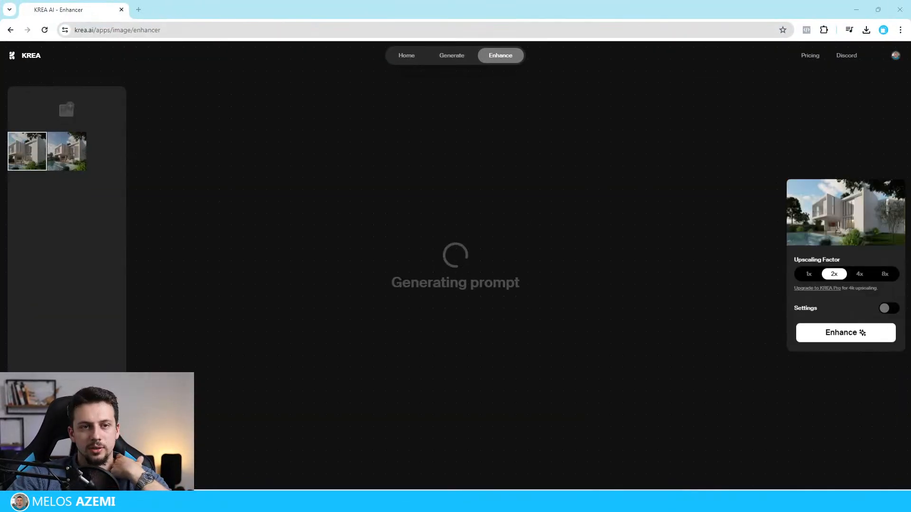
Step: In the Krea Enhancer, enhance the 16:9 pool house render at 2x upscaling and download the enhanced image
{"action": "left_click", "coordinate": [835, 332]}
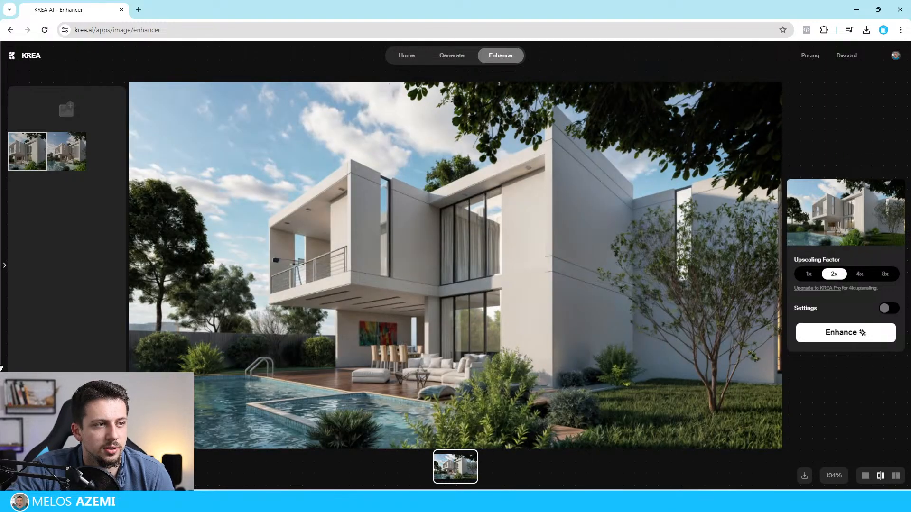
{"action": "left_click", "coordinate": [1, 318]}
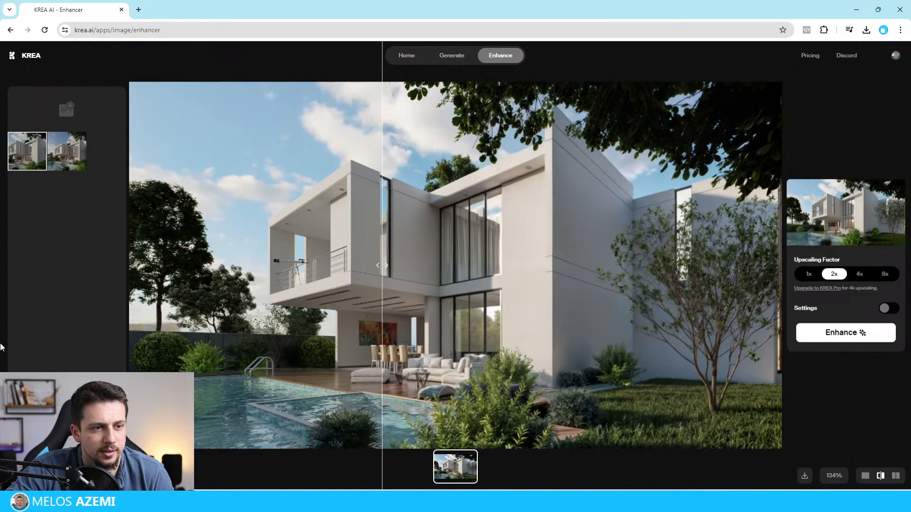
{"action": "right_click", "coordinate": [472, 231]}
{"action": "left_click", "coordinate": [505, 256]}
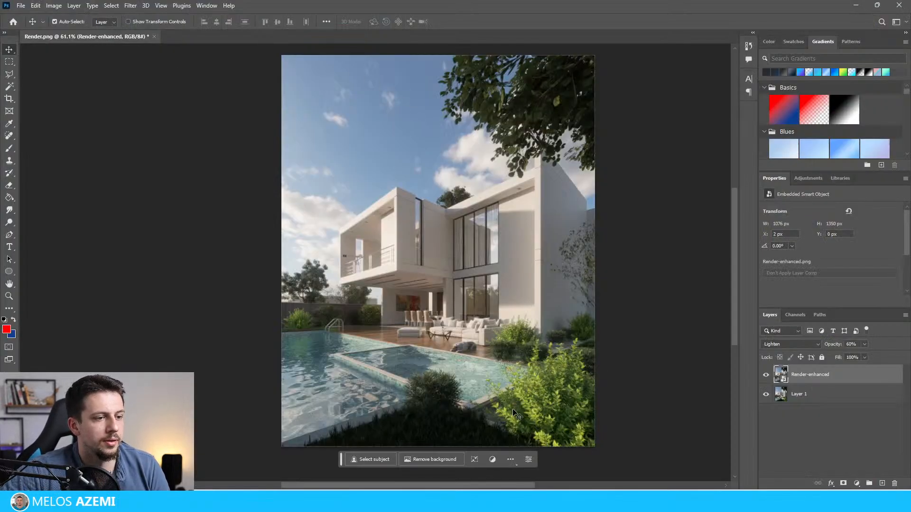
Step: Switch to Photoshop and close the Render.png document without saving its changes
{"action": "left_click", "coordinate": [503, 502]}
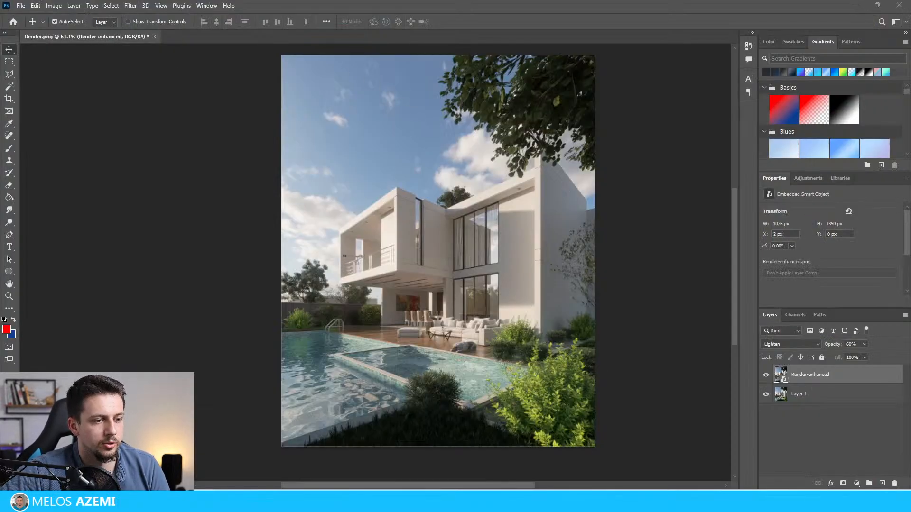
{"action": "left_click", "coordinate": [155, 37]}
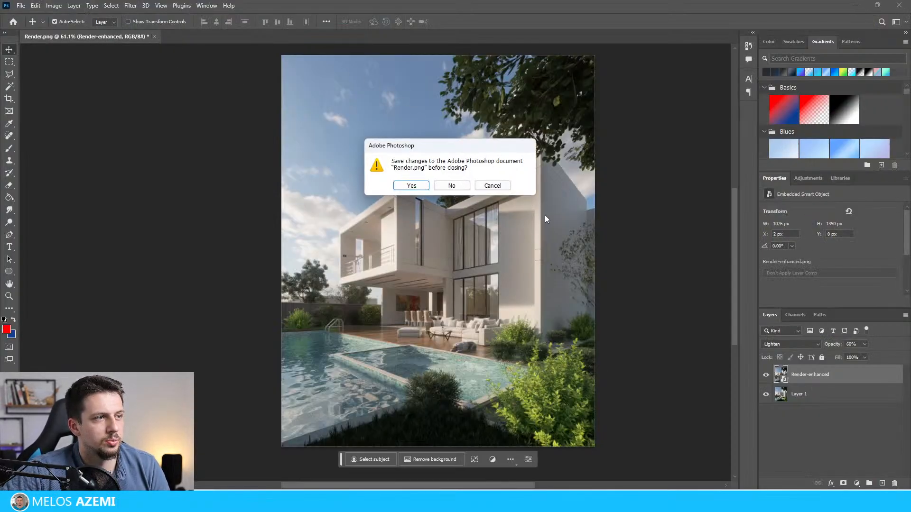
{"action": "left_click", "coordinate": [451, 185]}
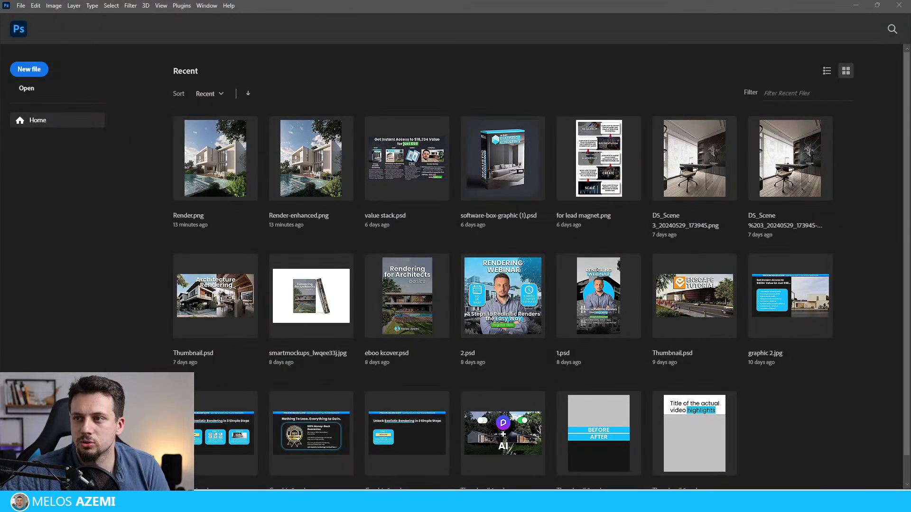
Step: Open 16 by 9 d5.png and place the downloaded enhanced image over it as a new layer
{"action": "left_click_drag", "start_coordinate": [910, 176], "coordinate": [468, 75]}
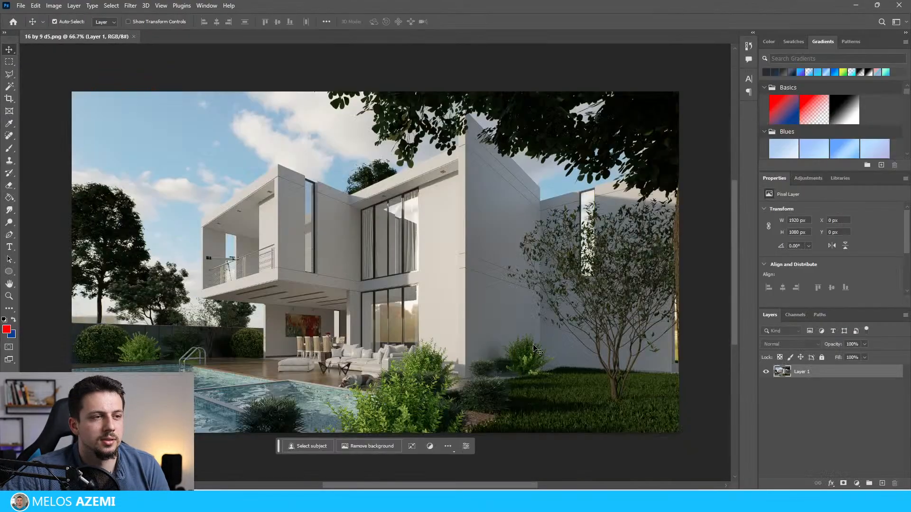
{"action": "key", "text": "alt+Tab"}
{"action": "left_click_drag", "start_coordinate": [910, 190], "coordinate": [401, 219]}
{"action": "key", "text": "Return"}
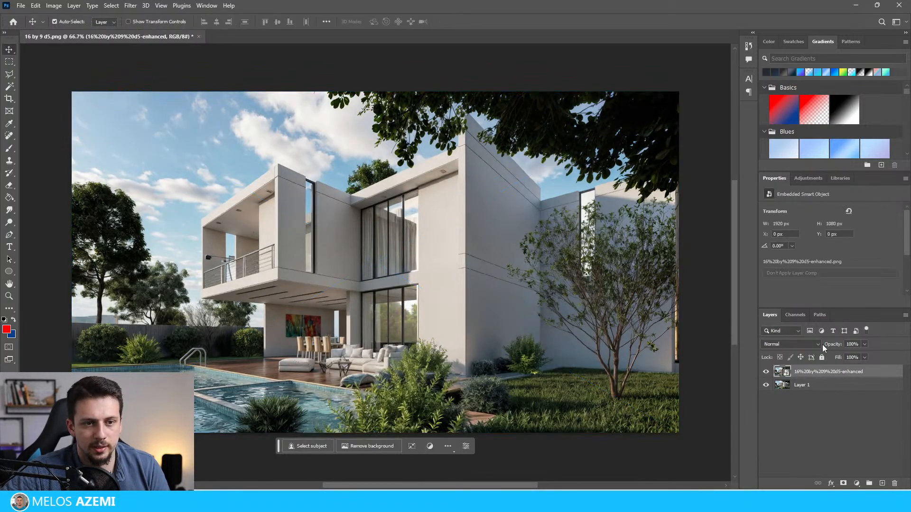
Step: Try Screen blending on the enhanced layer, set its opacity to 60% and change the blending mode to Lighten
{"action": "left_click", "coordinate": [819, 346]}
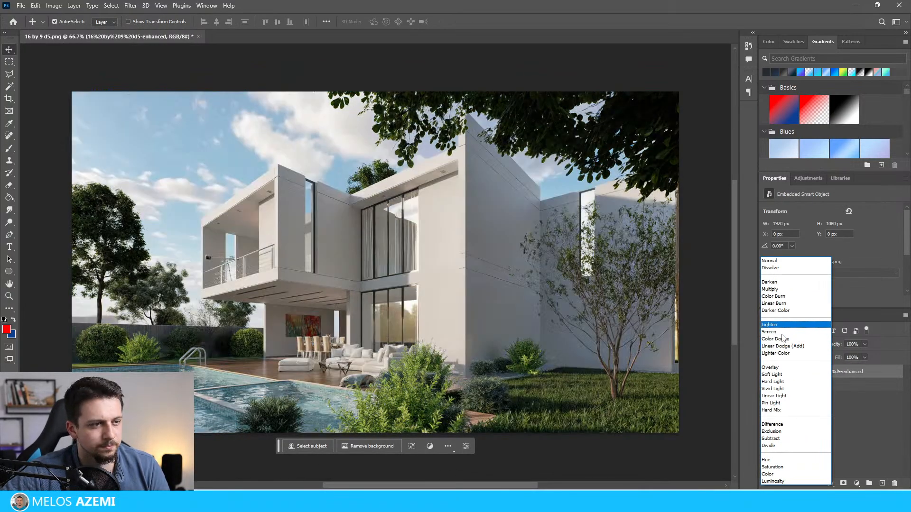
{"action": "left_click", "coordinate": [778, 332]}
{"action": "left_click", "coordinate": [853, 344]}
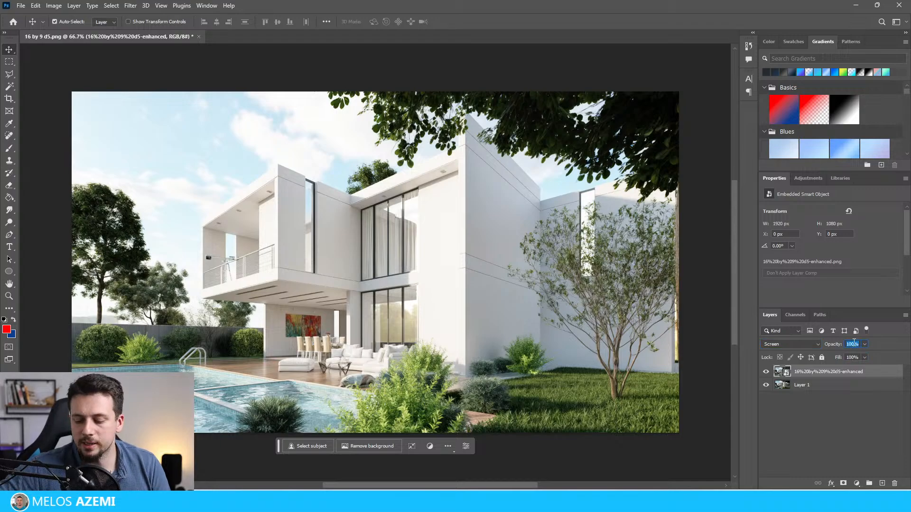
{"action": "type", "text": "60"}
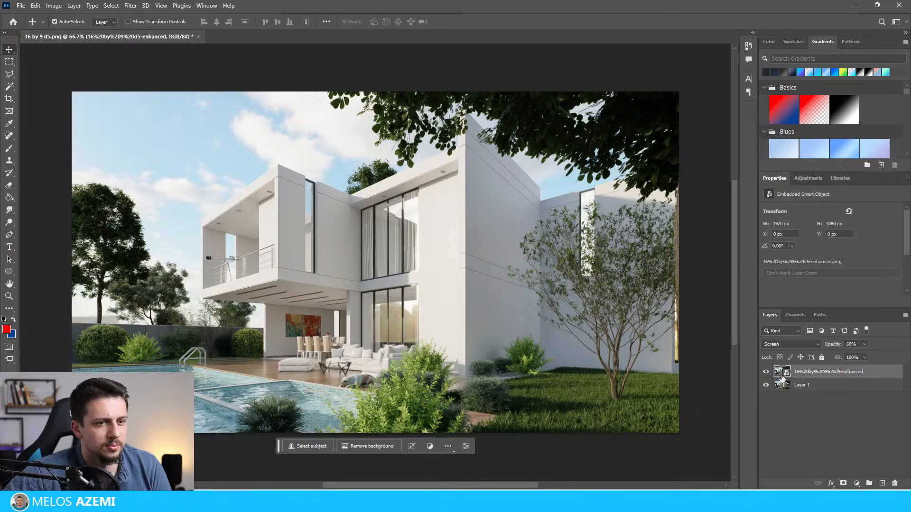
{"action": "left_click", "coordinate": [817, 344]}
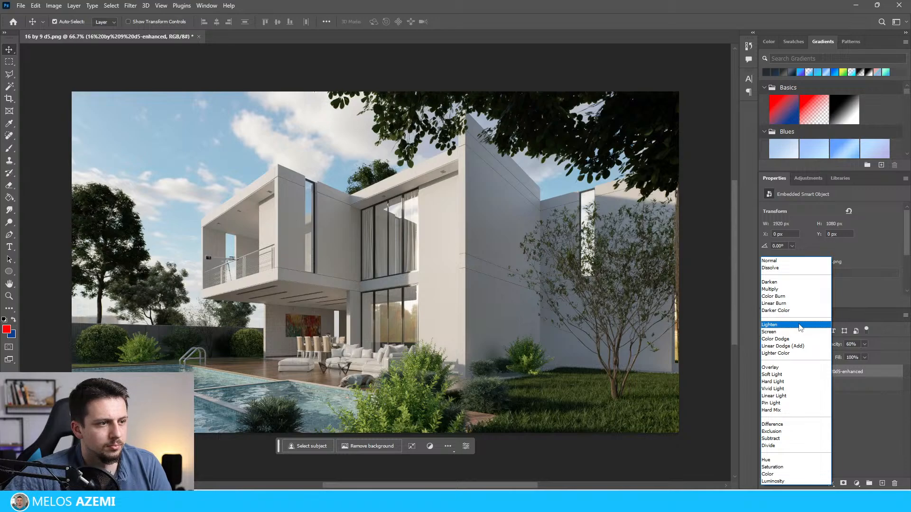
{"action": "left_click", "coordinate": [800, 325]}
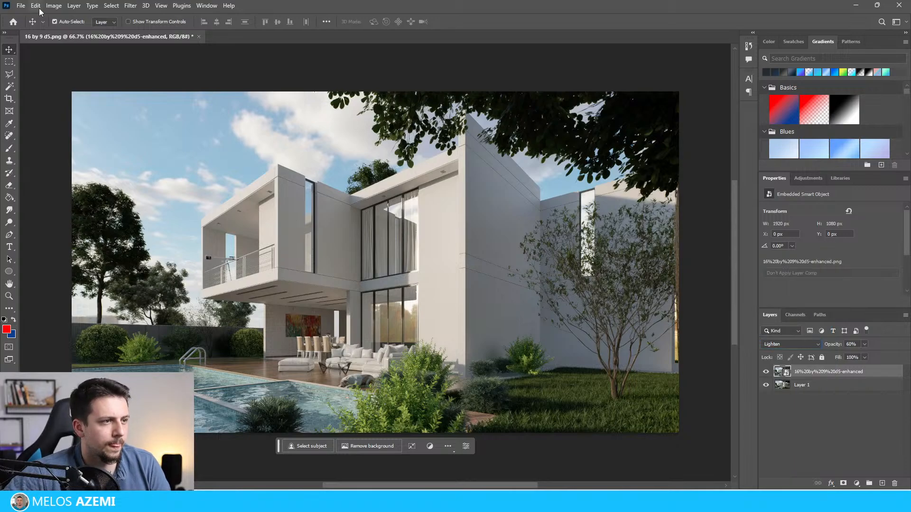
Step: Quick-export the blended image as 16 by 9 after AI.png and view it full screen in the image viewer
{"action": "left_click", "coordinate": [21, 6]}
{"action": "mouse_move", "coordinate": [57, 154]}
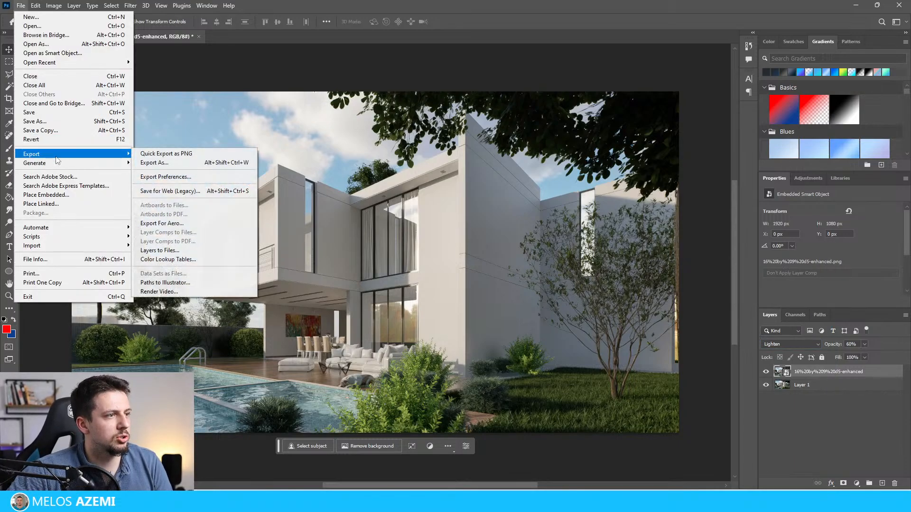
{"action": "left_click", "coordinate": [157, 151]}
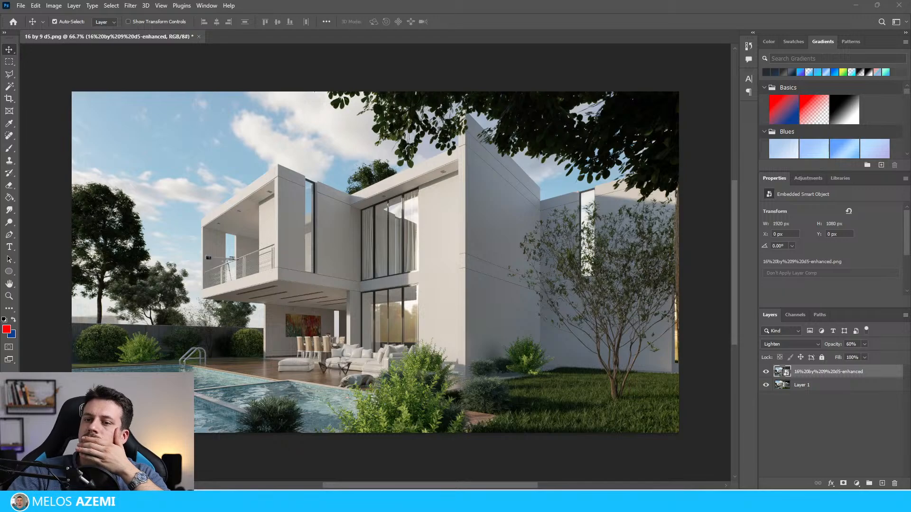
{"action": "key", "text": "alt+Tab"}
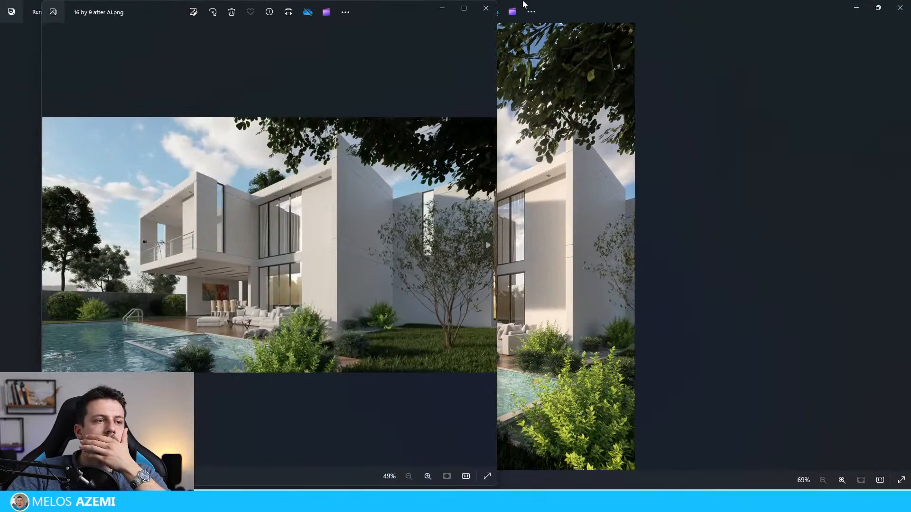
{"action": "left_click", "coordinate": [485, 473]}
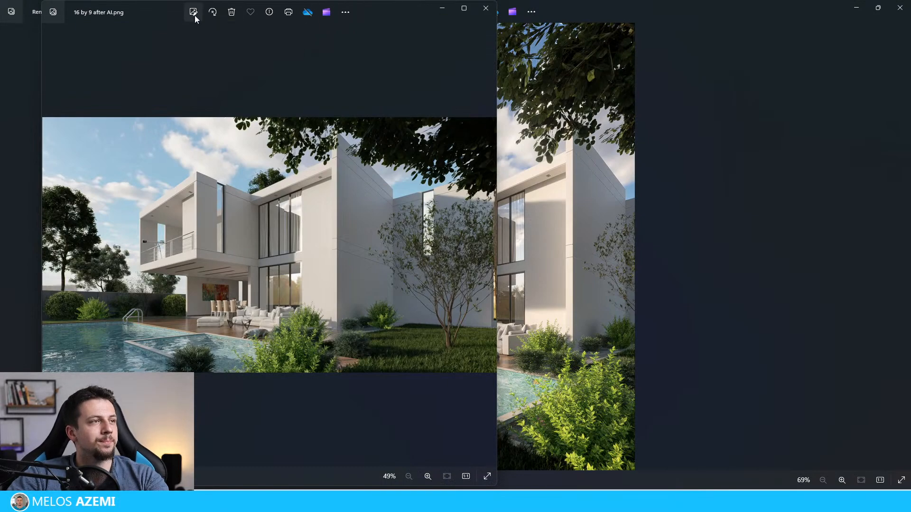
Step: Start editing 16 by 9 after AI.png in a maximized window and apply the Auto Enhance filter
{"action": "left_click", "coordinate": [193, 11]}
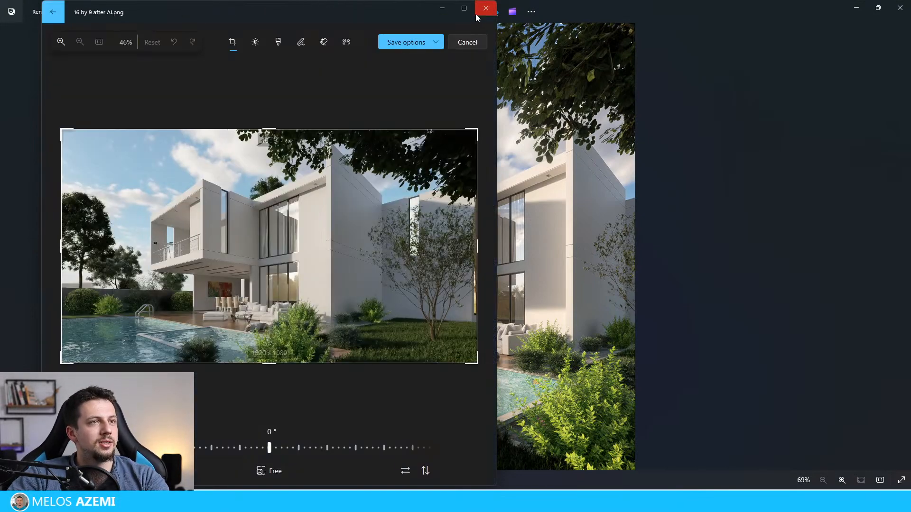
{"action": "left_click", "coordinate": [467, 10]}
{"action": "left_click", "coordinate": [382, 42]}
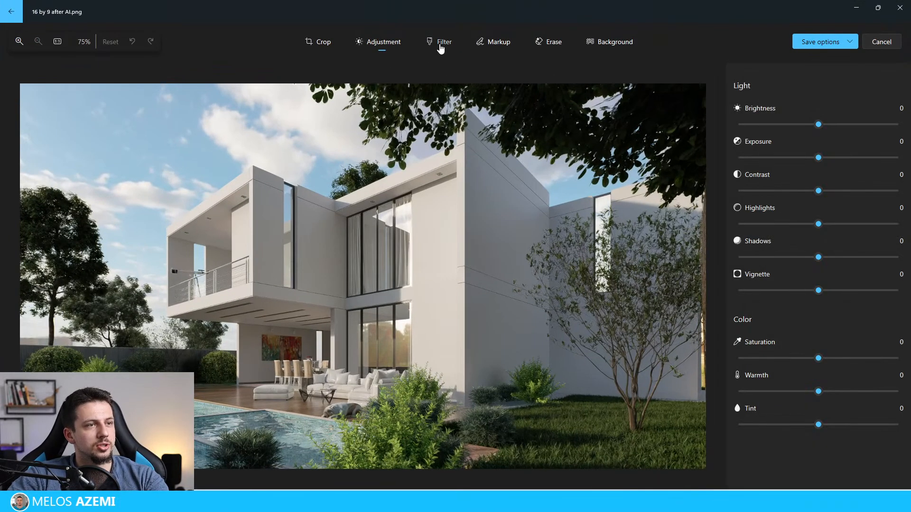
{"action": "left_click", "coordinate": [440, 44]}
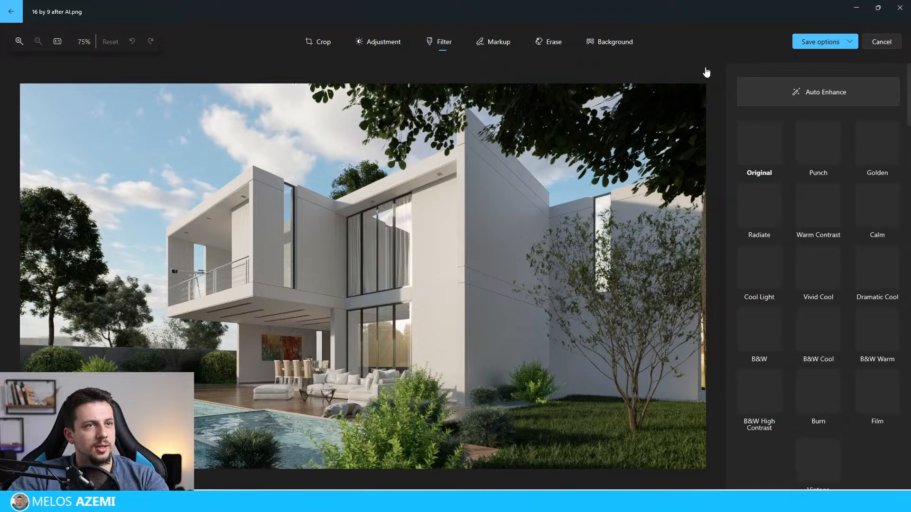
{"action": "left_click", "coordinate": [807, 96]}
{"action": "left_click", "coordinate": [811, 97]}
{"action": "left_click", "coordinate": [822, 95]}
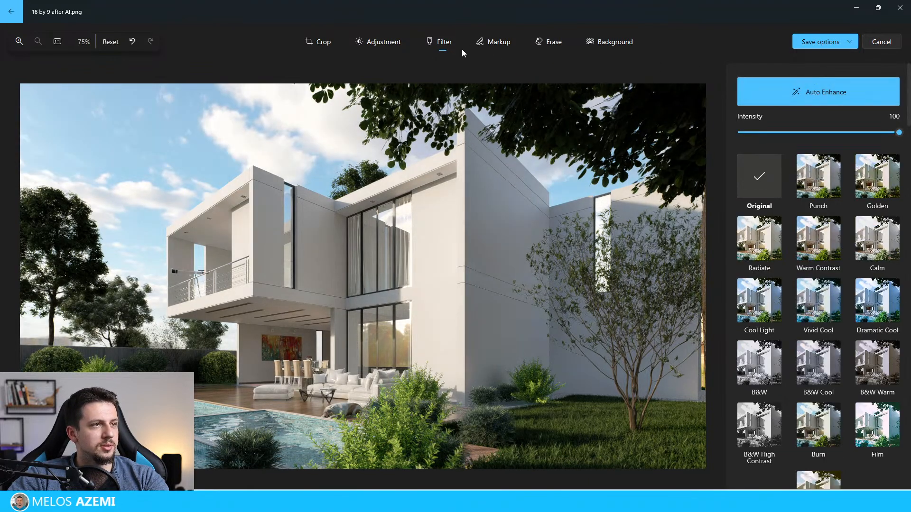
Step: Set the image's Highlights to -61 and save the edited 16 by 9 after AI.png
{"action": "left_click", "coordinate": [380, 44]}
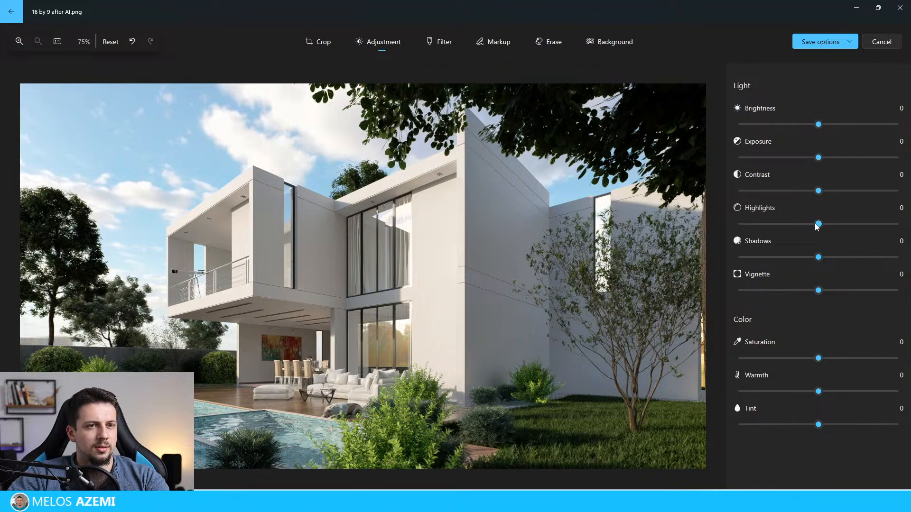
{"action": "left_click_drag", "start_coordinate": [818, 224], "coordinate": [768, 227]}
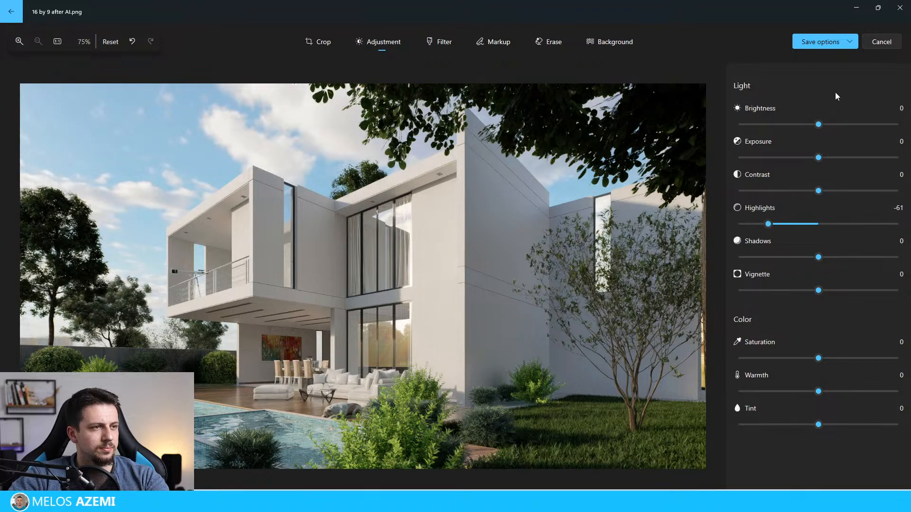
{"action": "left_click", "coordinate": [853, 43]}
{"action": "left_click", "coordinate": [815, 75]}
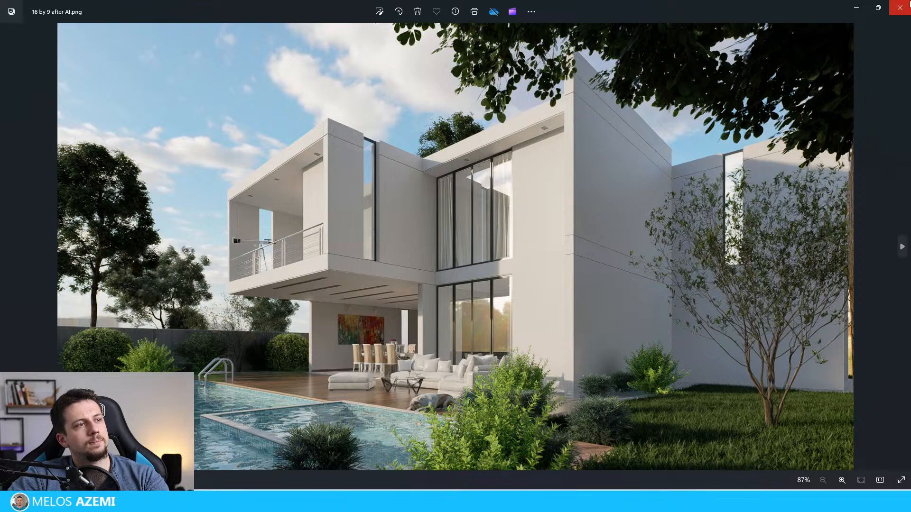
Step: Close both open renders in the image viewer and dismiss the completed render dialog in D5 Render
{"action": "left_click", "coordinate": [908, 4]}
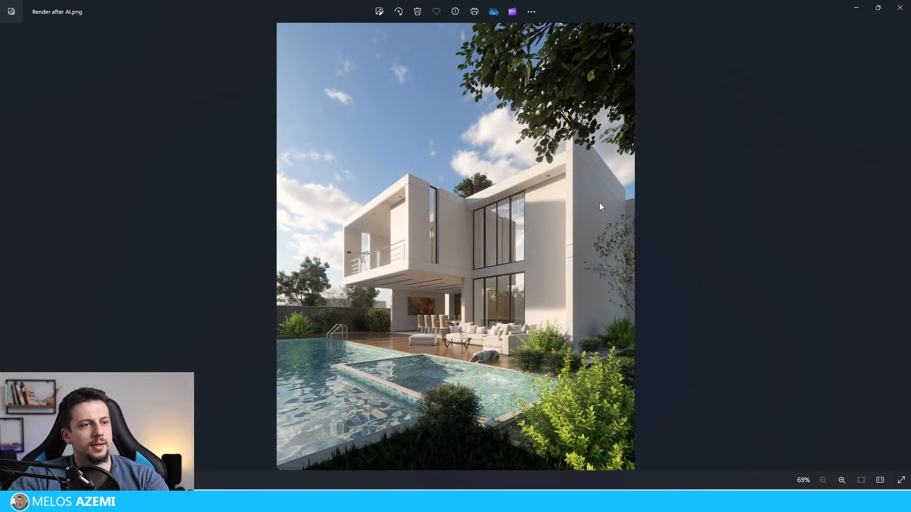
{"action": "left_click", "coordinate": [900, 7]}
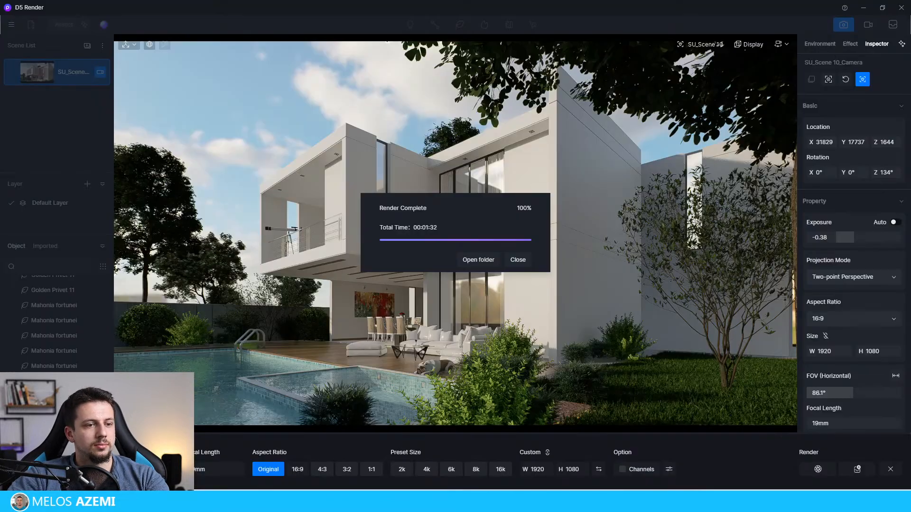
{"action": "left_click", "coordinate": [528, 264]}
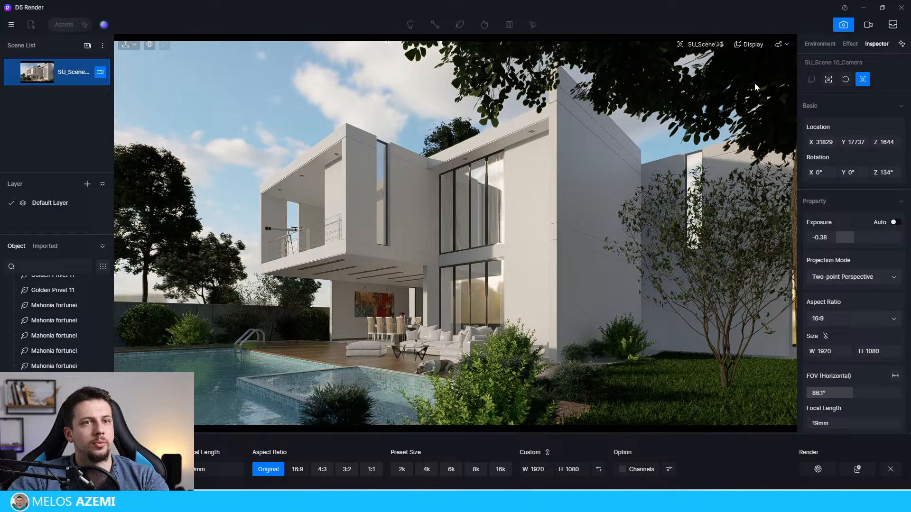
Step: Review the environment settings, add a new scene from the current view below SU_Scene 10 and make it active
{"action": "left_click", "coordinate": [814, 46]}
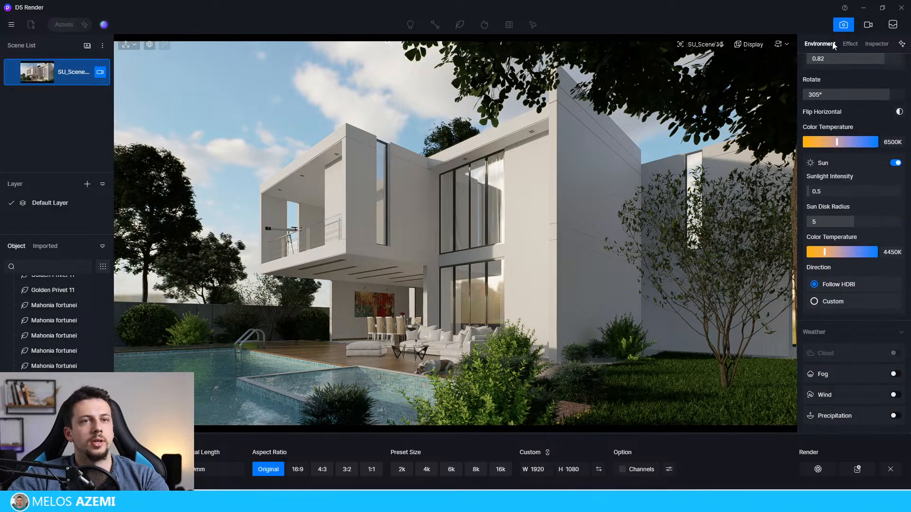
{"action": "scroll", "coordinate": [831, 109], "scroll_direction": "up", "scroll_amount": 4}
{"action": "left_click", "coordinate": [86, 46]}
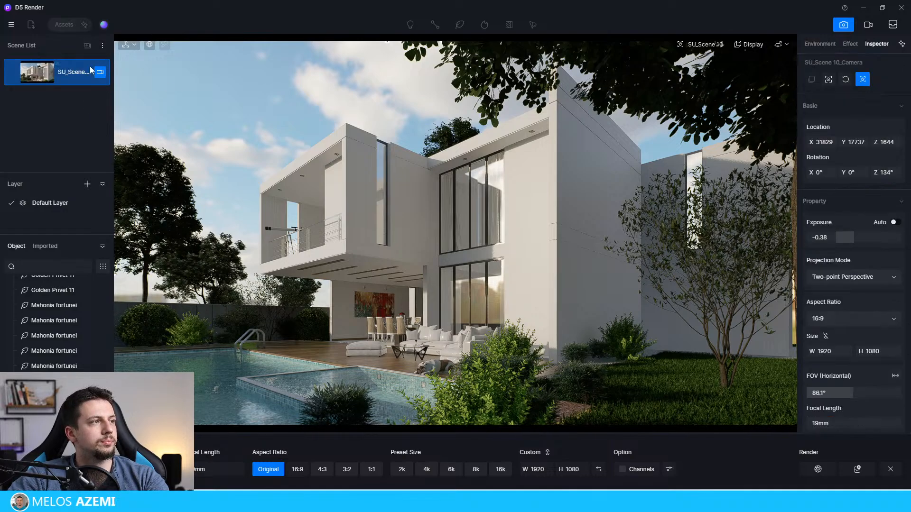
{"action": "left_click", "coordinate": [71, 105]}
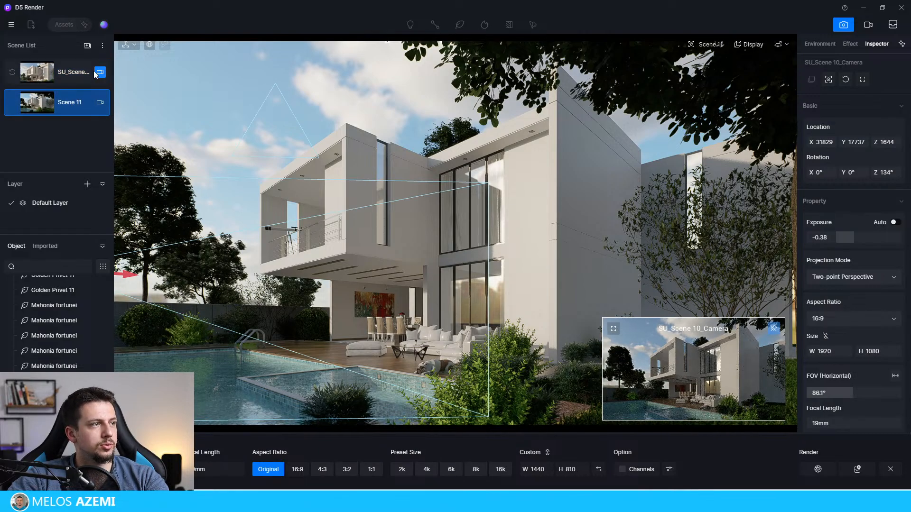
{"action": "left_click", "coordinate": [95, 72]}
{"action": "left_click", "coordinate": [100, 72]}
{"action": "left_click", "coordinate": [59, 106]}
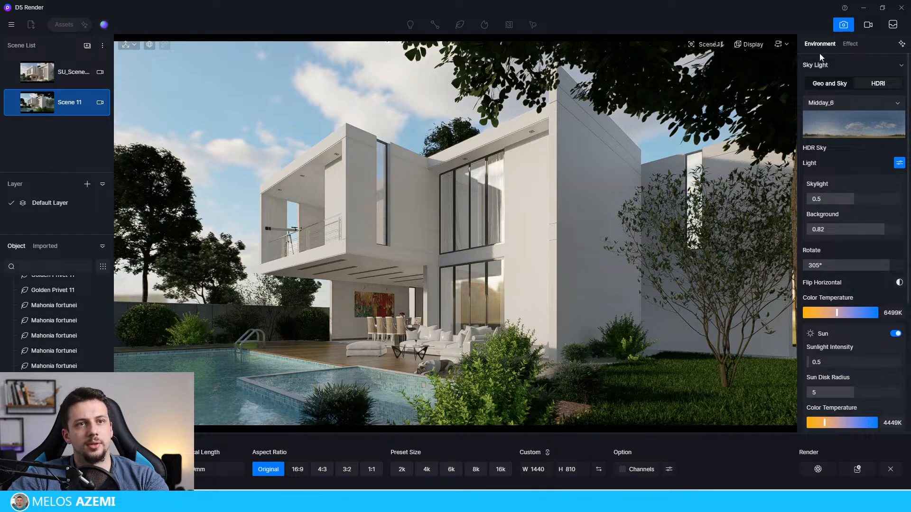
Step: Switch the new scene's sky light from HDRI to Geo and Sky and display its effect settings
{"action": "left_click", "coordinate": [829, 83]}
{"action": "left_click", "coordinate": [848, 43]}
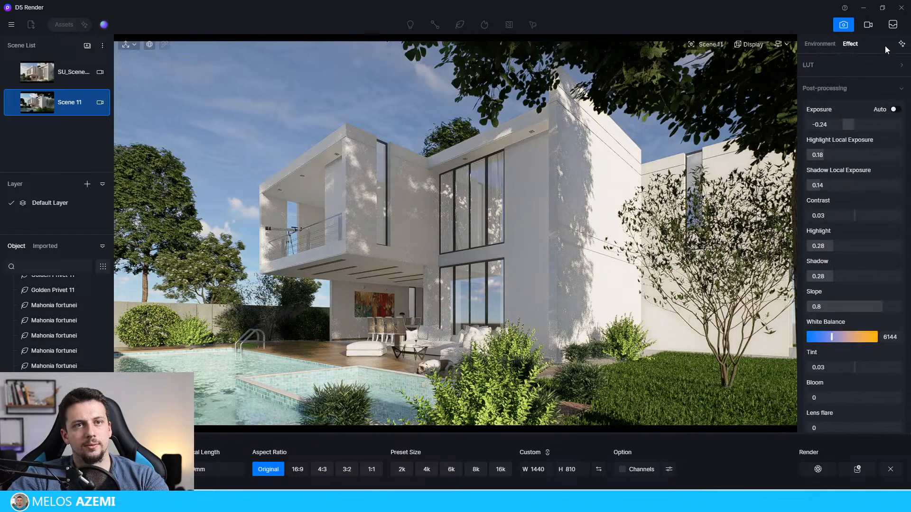
Step: Browse the D5 Curated presets in Studio and select the Exterior-Night environment effect
{"action": "left_click", "coordinate": [892, 24]}
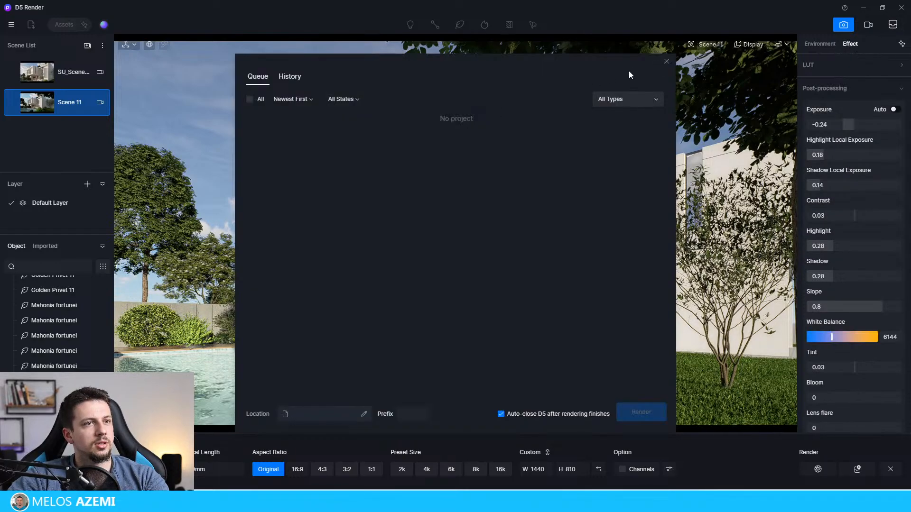
{"action": "left_click", "coordinate": [665, 62]}
{"action": "left_click", "coordinate": [103, 24]}
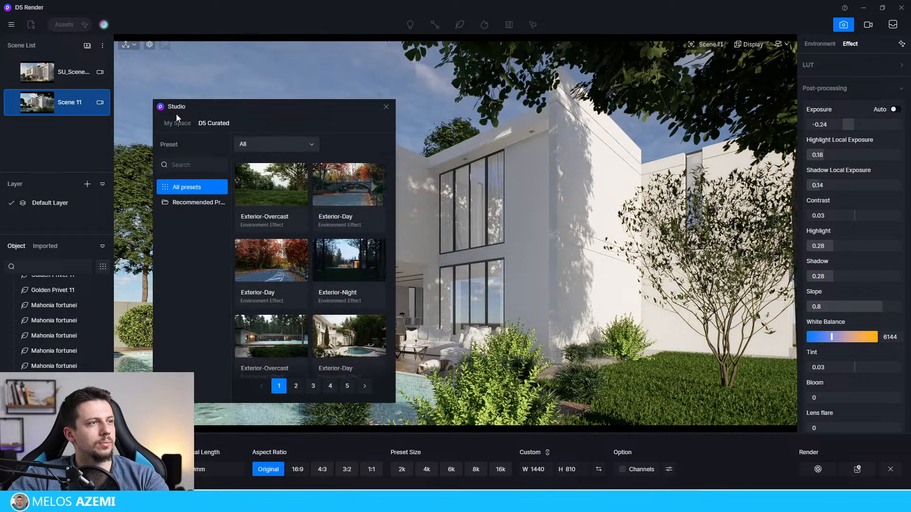
{"action": "scroll", "coordinate": [333, 267], "scroll_direction": "down", "scroll_amount": 4}
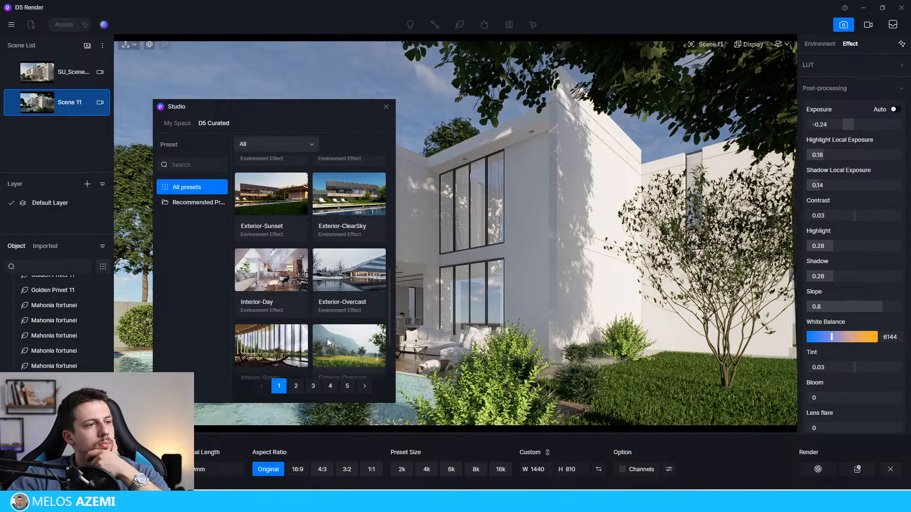
{"action": "scroll", "coordinate": [327, 338], "scroll_direction": "down", "scroll_amount": 2}
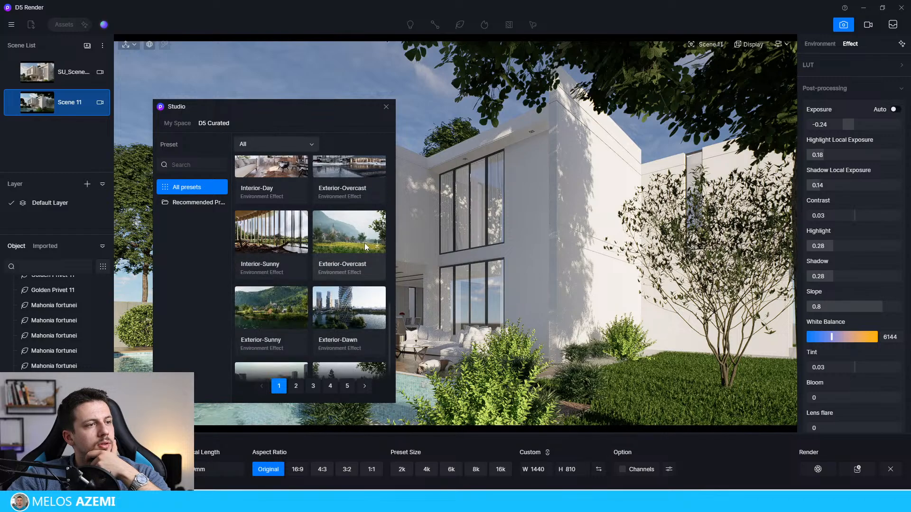
{"action": "scroll", "coordinate": [328, 341], "scroll_direction": "down", "scroll_amount": 1}
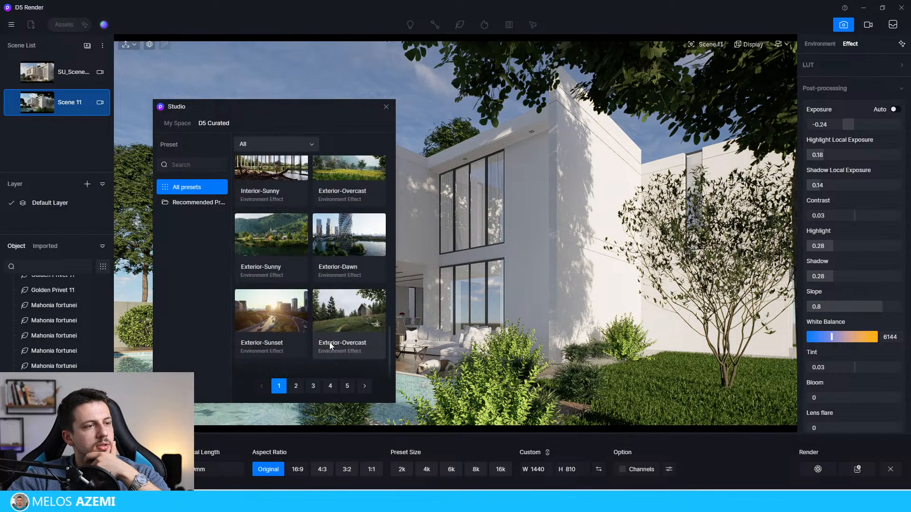
{"action": "scroll", "coordinate": [332, 339], "scroll_direction": "down", "scroll_amount": 4}
{"action": "scroll", "coordinate": [336, 340], "scroll_direction": "up", "scroll_amount": 1}
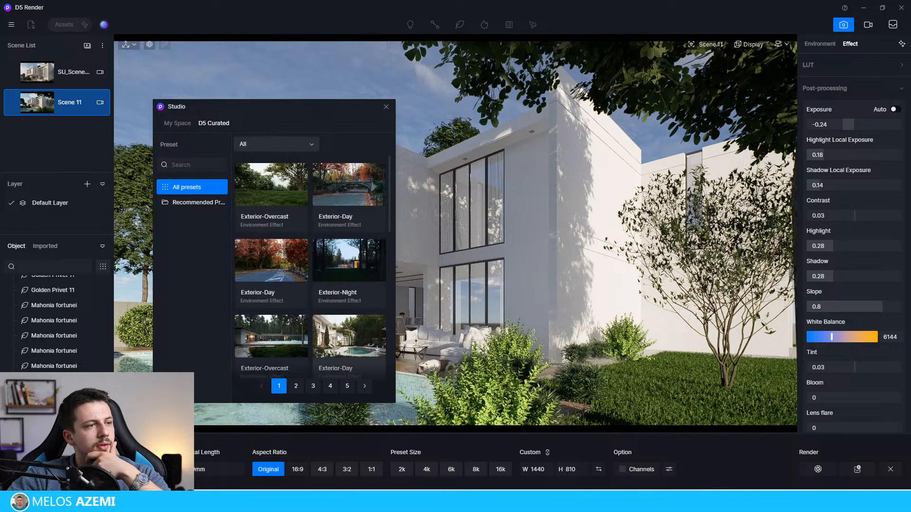
{"action": "left_click", "coordinate": [378, 274]}
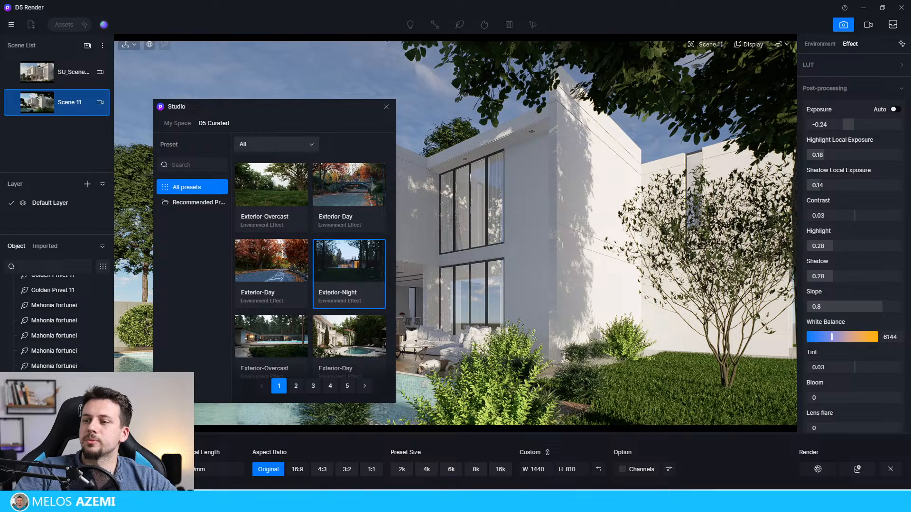
Step: Move the Studio preset window away from the house so the building stays uncovered
{"action": "left_click_drag", "start_coordinate": [265, 107], "coordinate": [192, 114]}
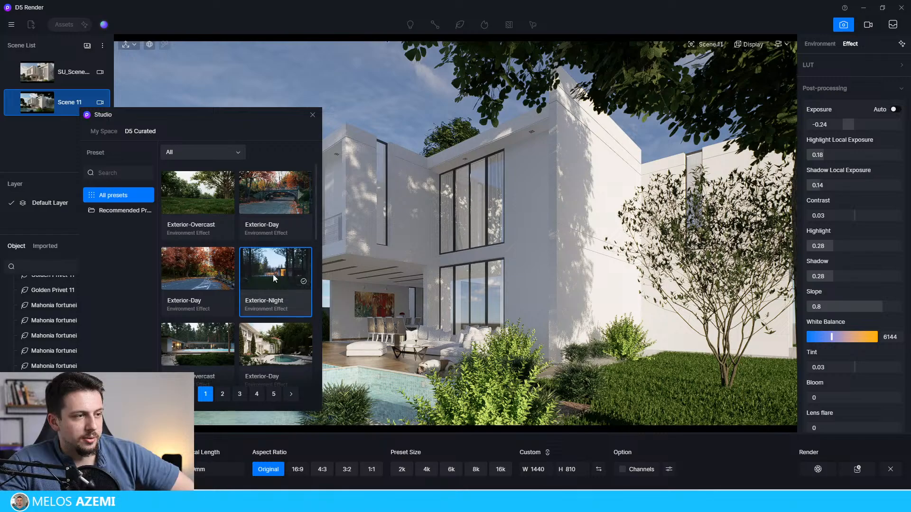
{"action": "left_click_drag", "start_coordinate": [207, 113], "coordinate": [102, 167]}
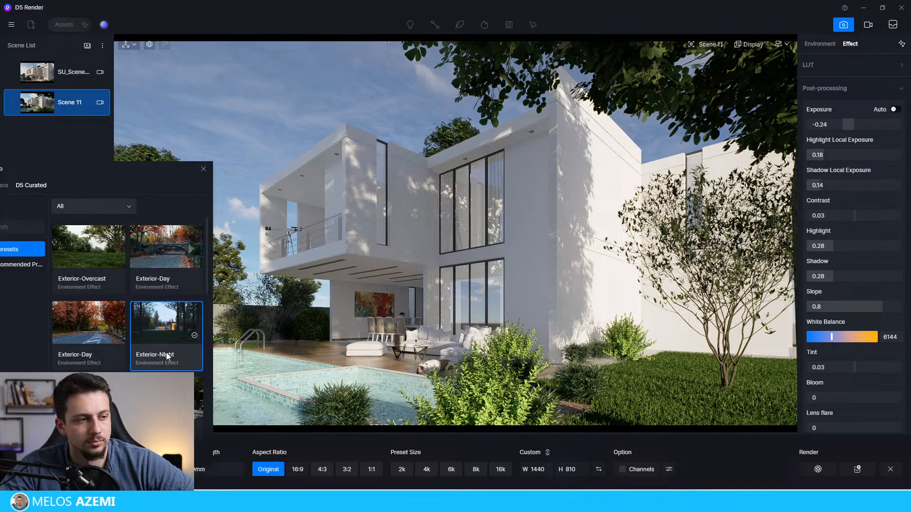
{"action": "left_click_drag", "start_coordinate": [155, 170], "coordinate": [160, 140]}
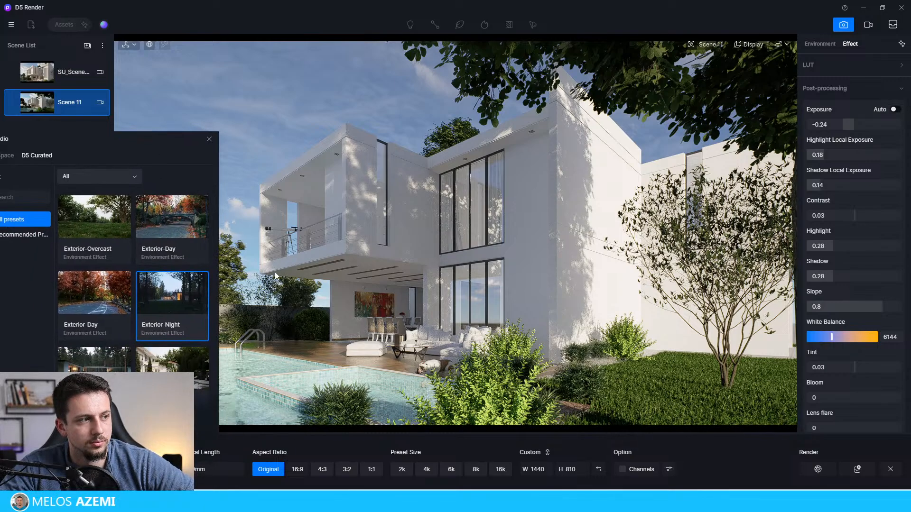
{"action": "left_click", "coordinate": [334, 142]}
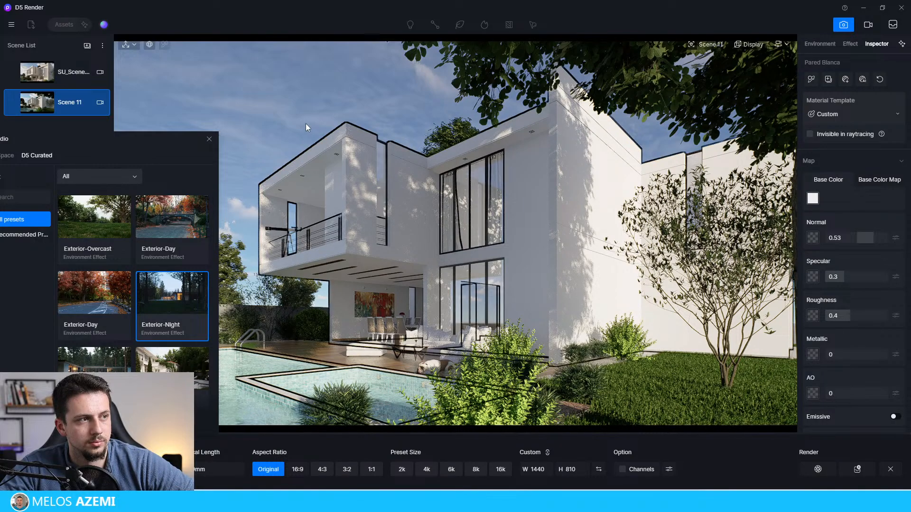
{"action": "left_click_drag", "start_coordinate": [154, 137], "coordinate": [148, 127]}
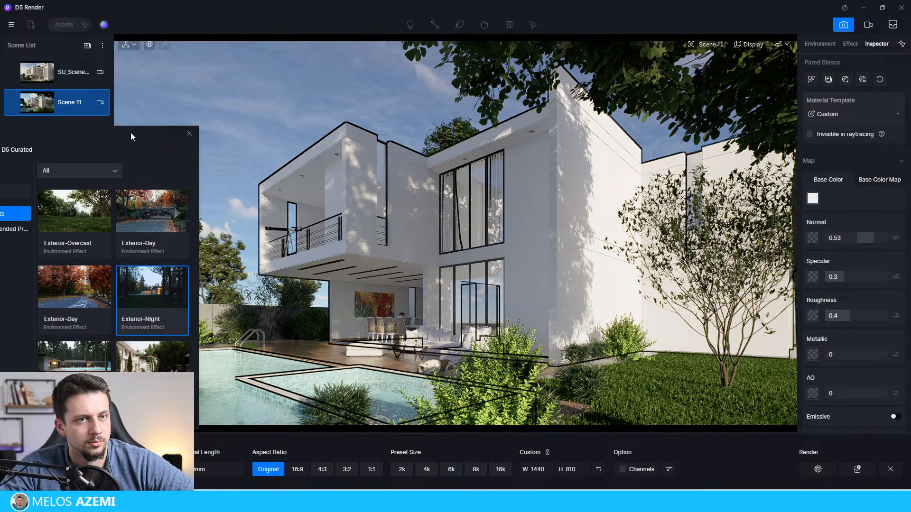
Step: Check Scene 11's current environment and effect settings and apply the Exterior-Night preset to it
{"action": "left_click", "coordinate": [818, 44]}
{"action": "left_click", "coordinate": [850, 43]}
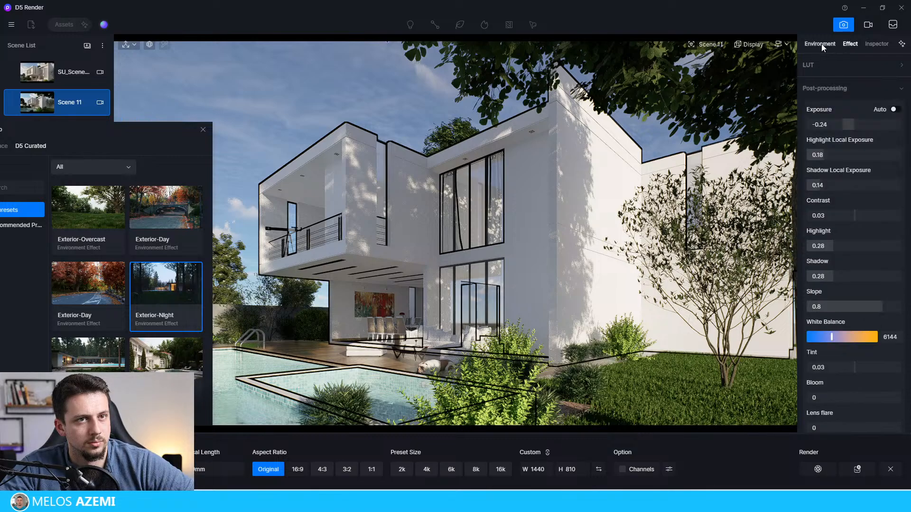
{"action": "left_click", "coordinate": [820, 44]}
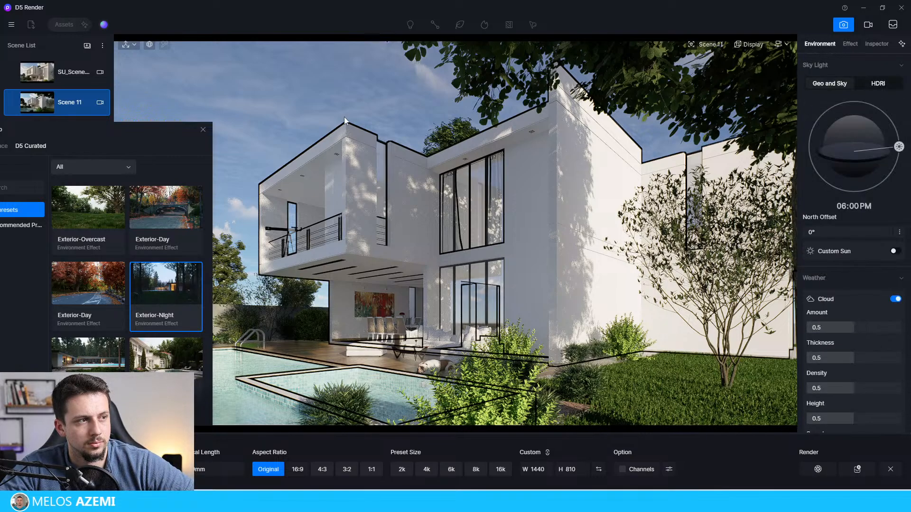
{"action": "left_click", "coordinate": [396, 113]}
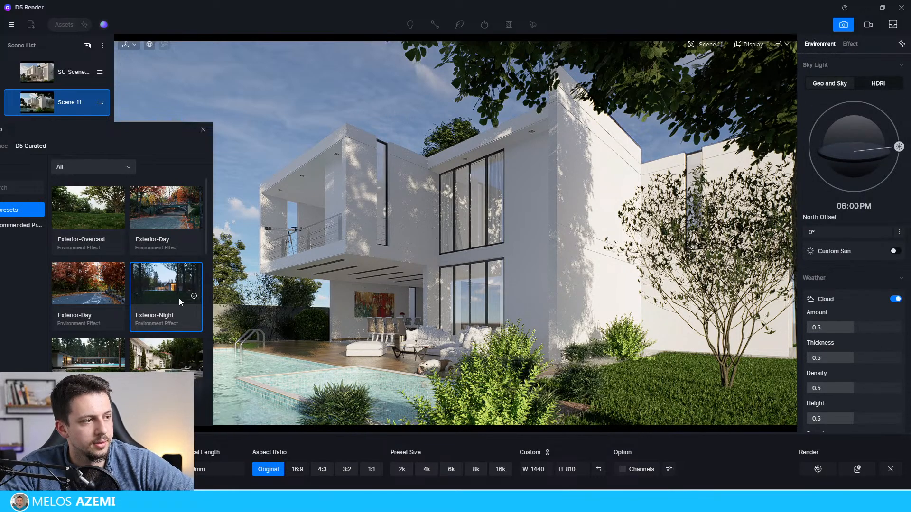
{"action": "left_click", "coordinate": [850, 43]}
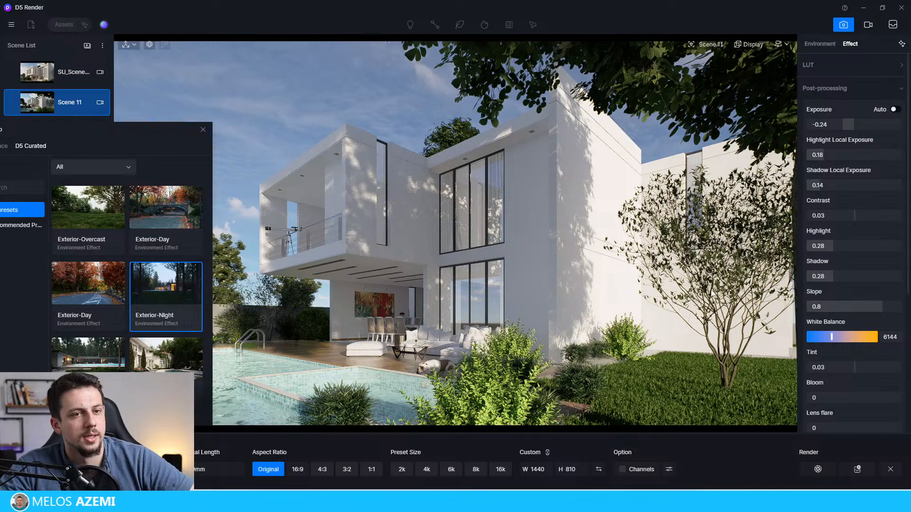
{"action": "mouse_move", "coordinate": [184, 300]}
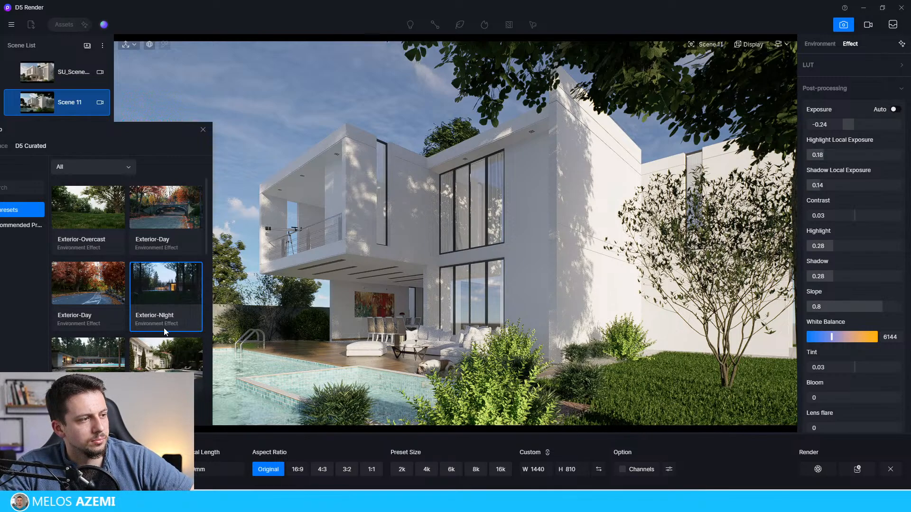
{"action": "left_click", "coordinate": [166, 297]}
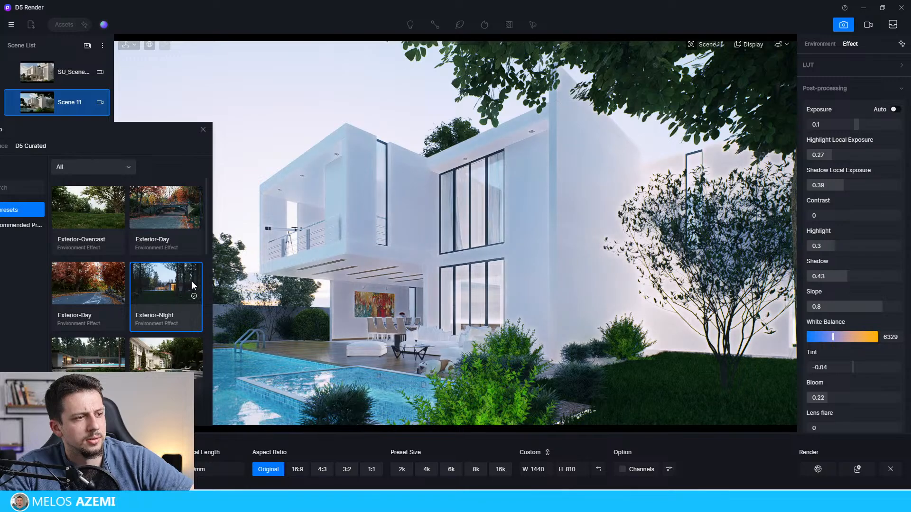
Step: Review the night preset's settings and lower the post-processing exposure to -0.31
{"action": "left_click", "coordinate": [817, 45]}
{"action": "left_click", "coordinate": [850, 44]}
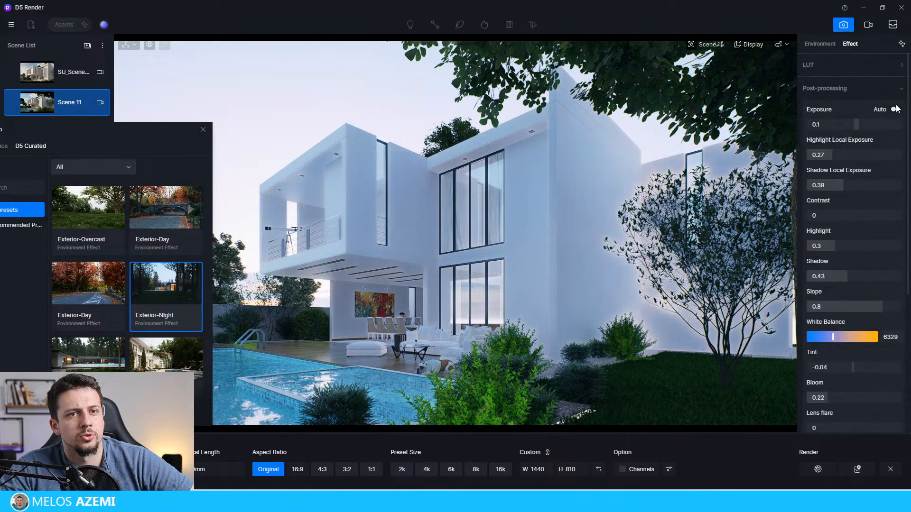
{"action": "left_click", "coordinate": [895, 110]}
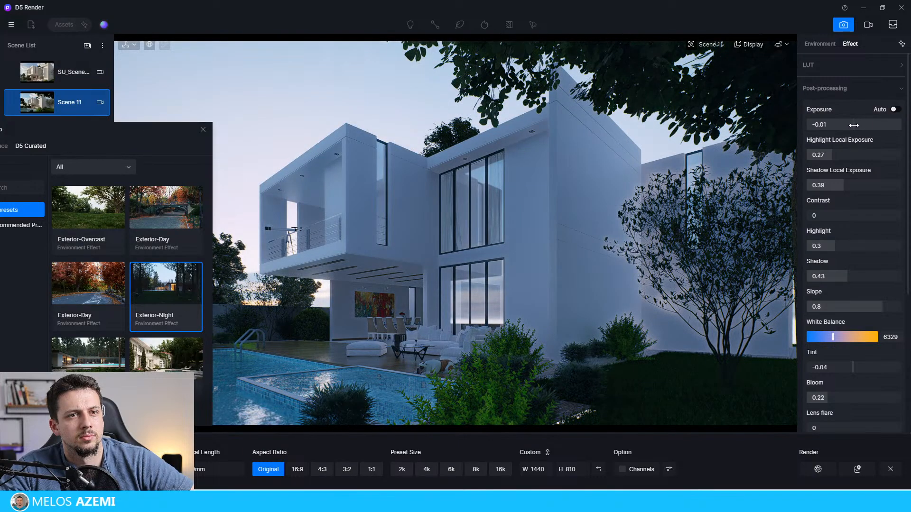
{"action": "left_click_drag", "start_coordinate": [853, 125], "coordinate": [839, 125]}
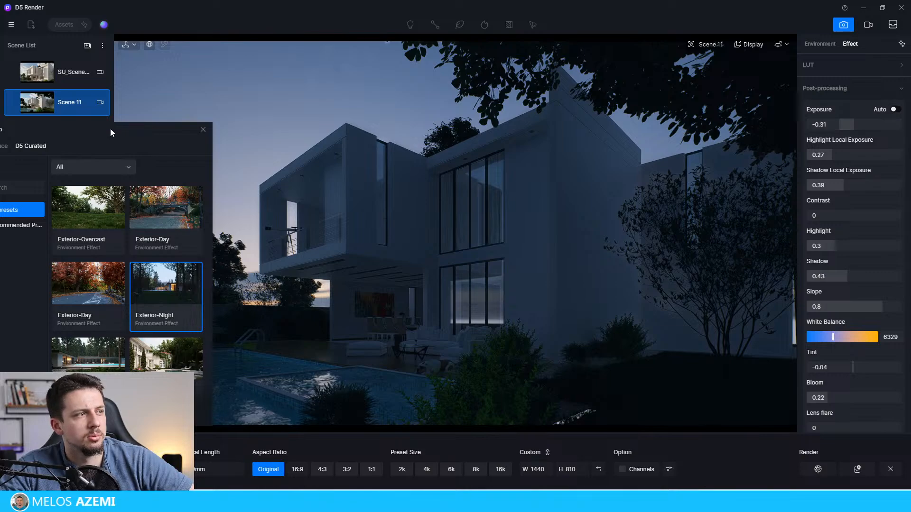
Step: Close the Studio preset window and update Scene 11 with the night look
{"action": "left_click_drag", "start_coordinate": [115, 131], "coordinate": [457, 115]}
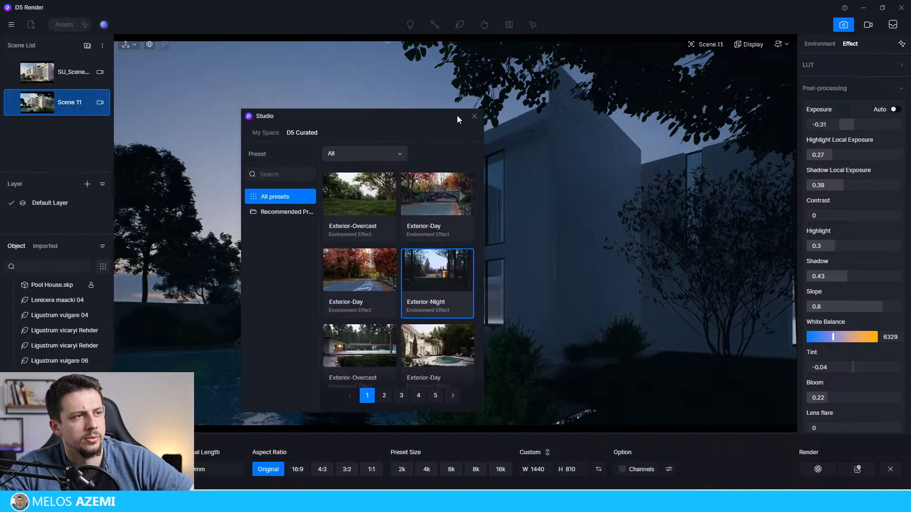
{"action": "left_click", "coordinate": [474, 116]}
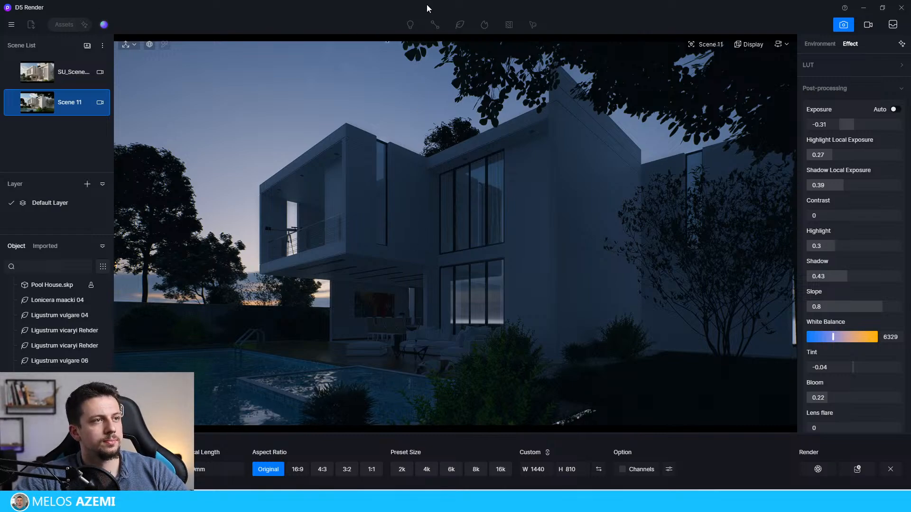
{"action": "left_click", "coordinate": [12, 102]}
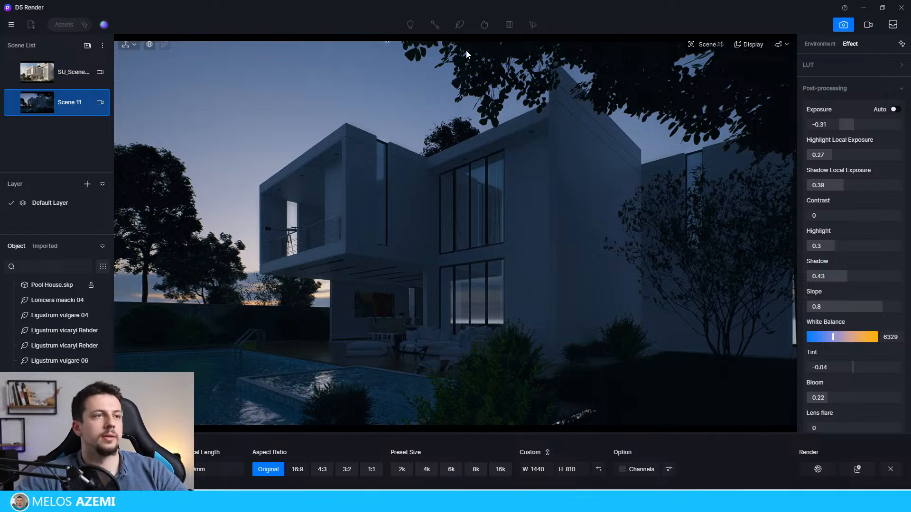
Step: Leave image rendering mode, place a point light at the ground-floor window and move it inside to about X 20407
{"action": "left_click", "coordinate": [573, 91]}
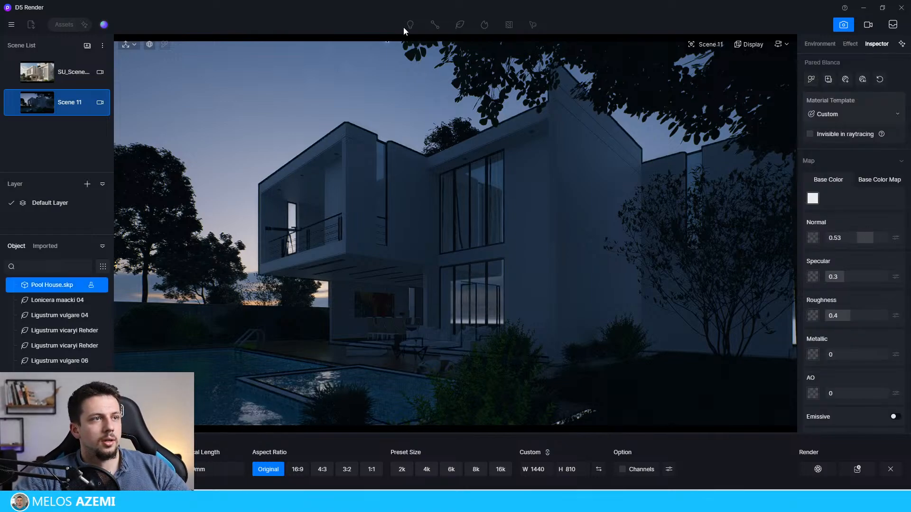
{"action": "left_click", "coordinate": [410, 88]}
{"action": "left_click", "coordinate": [820, 44]}
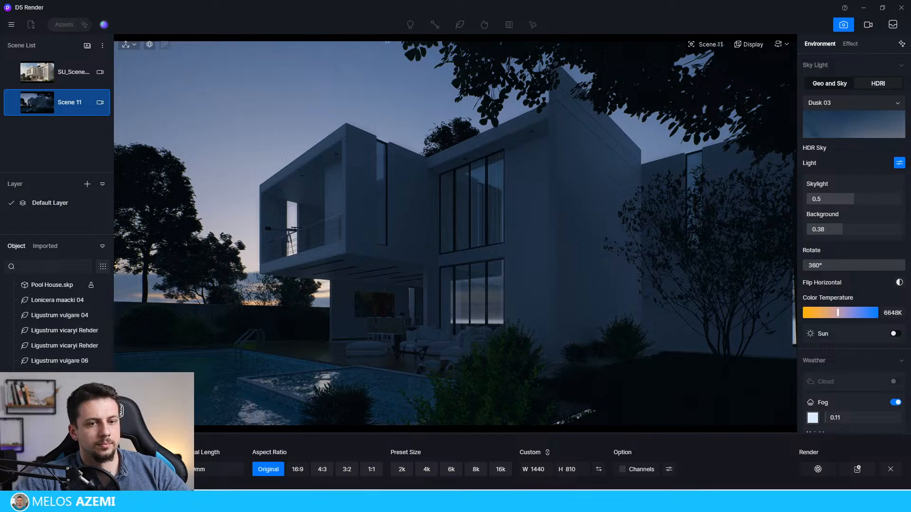
{"action": "left_click", "coordinate": [890, 469]}
{"action": "left_click", "coordinate": [410, 24]}
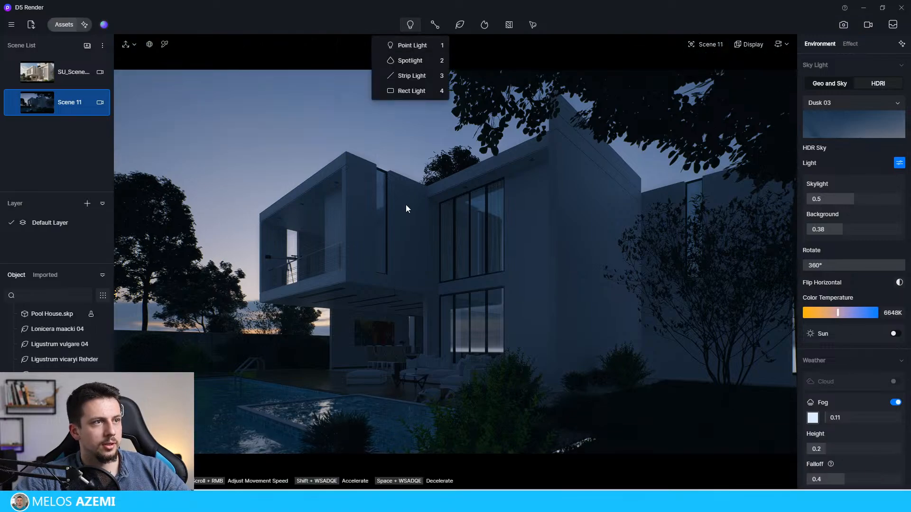
{"action": "left_click", "coordinate": [410, 60]}
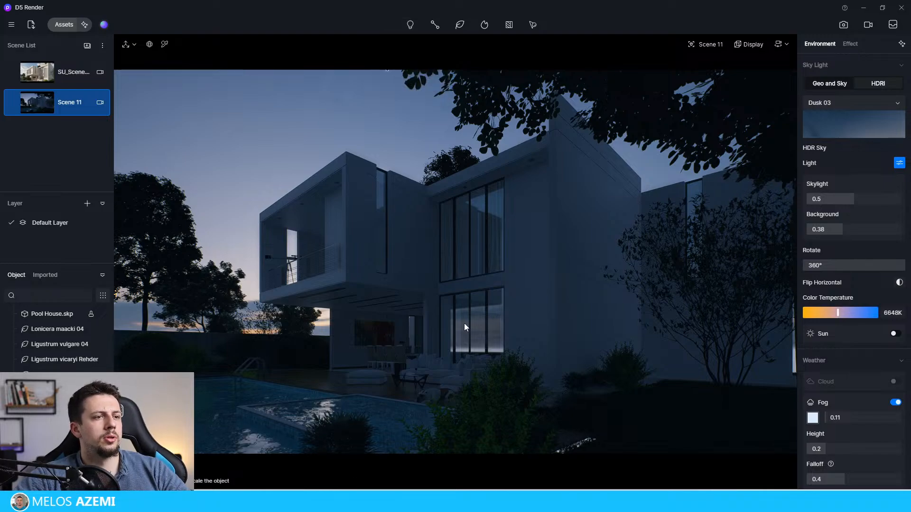
{"action": "left_click", "coordinate": [469, 330]}
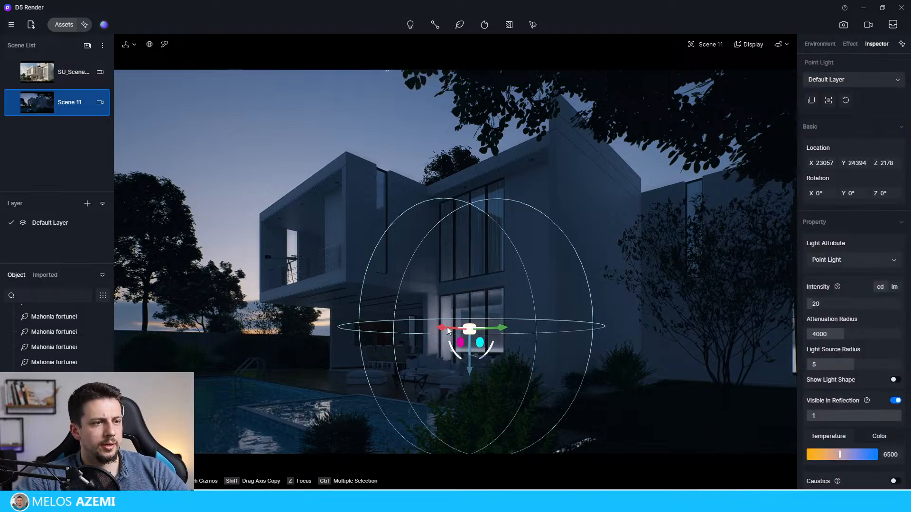
{"action": "left_click_drag", "start_coordinate": [447, 328], "coordinate": [503, 336]}
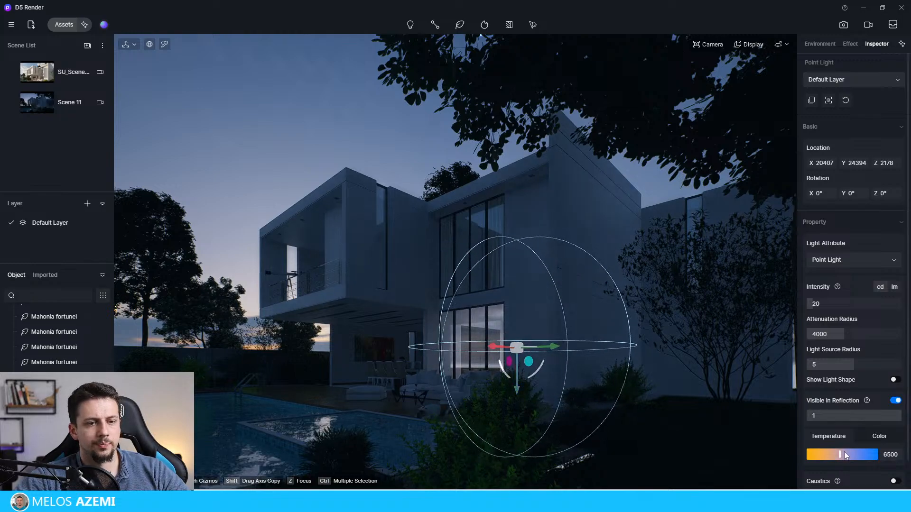
Step: Set the point light's temperature to 3800 and intensity to 75, and copy it to the upper floor at about Z 5881
{"action": "left_click_drag", "start_coordinate": [840, 455], "coordinate": [822, 454]}
{"action": "left_click", "coordinate": [829, 304]}
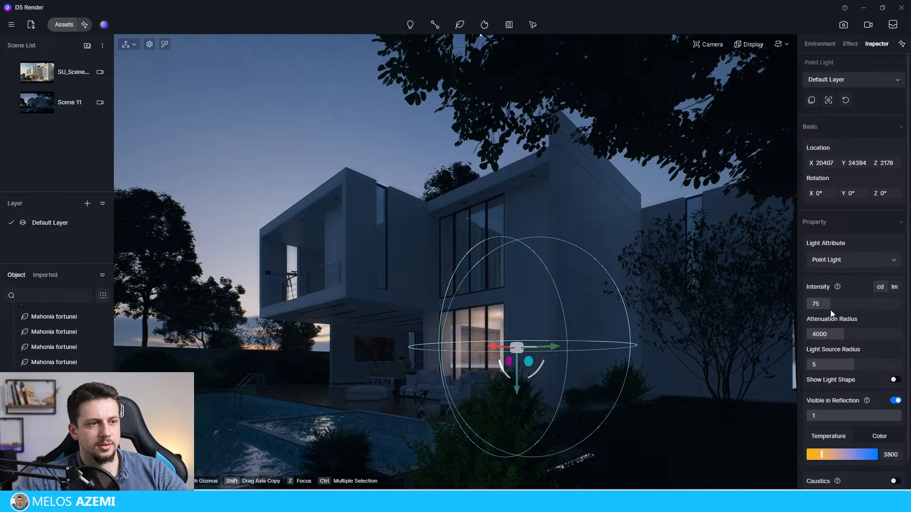
{"action": "left_click_drag", "start_coordinate": [517, 386], "coordinate": [520, 287], "text": "shift"}
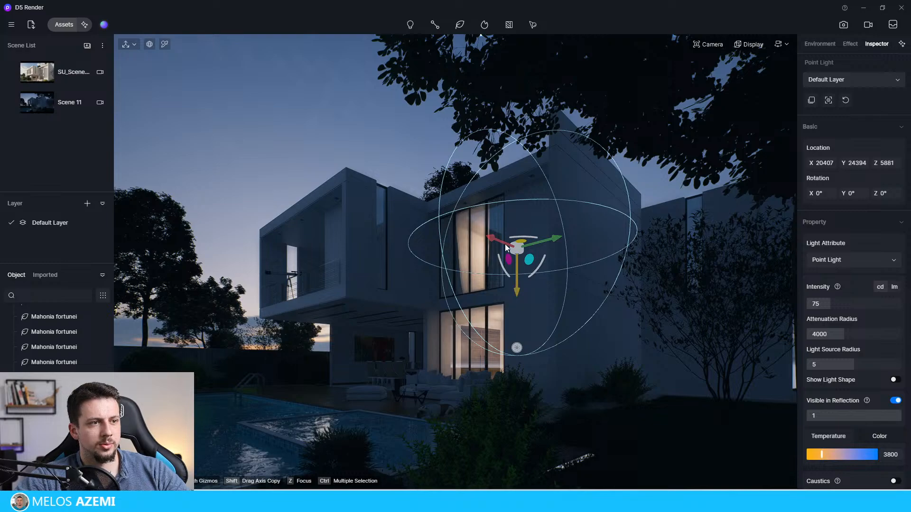
Step: Copy the upper-floor light into the cantilevered balcony room, positioning it at about X 23490, Y 32090, Z 6061
{"action": "left_click_drag", "start_coordinate": [504, 244], "coordinate": [363, 273], "text": "shift"}
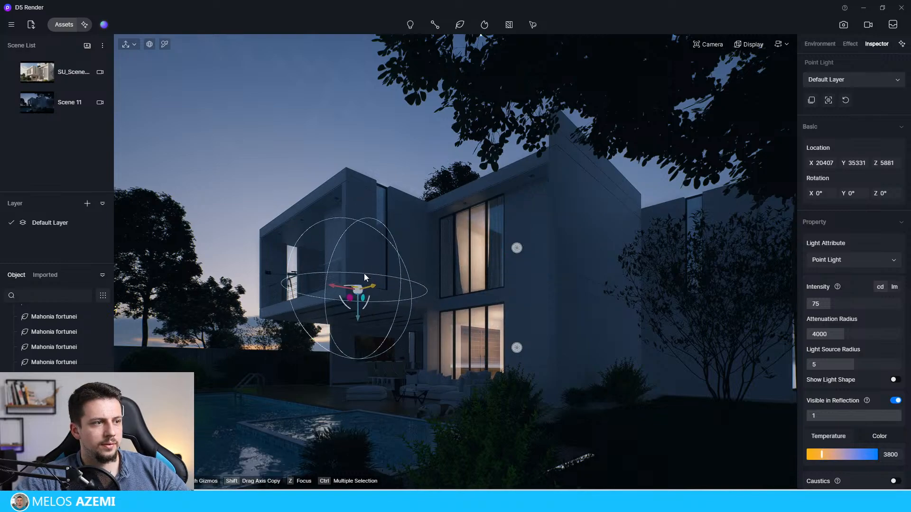
{"action": "left_click_drag", "start_coordinate": [359, 314], "coordinate": [416, 246]}
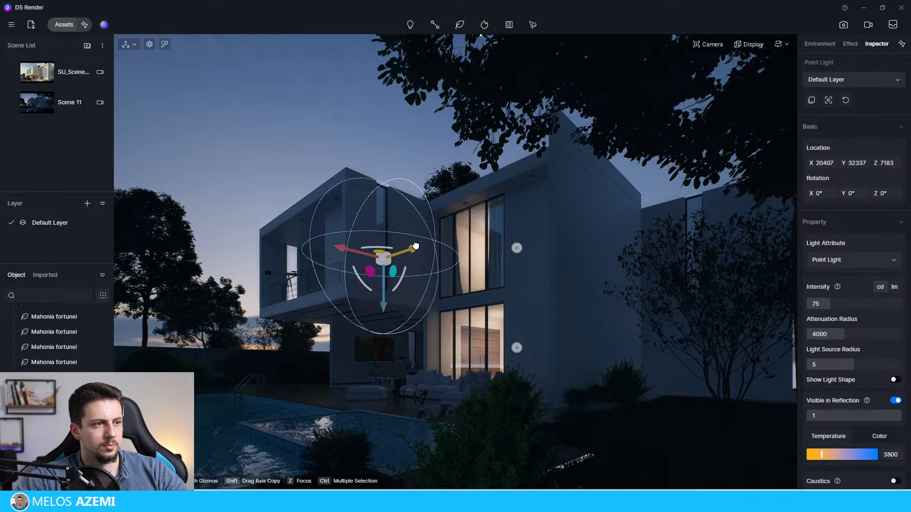
{"action": "left_click_drag", "start_coordinate": [357, 247], "coordinate": [287, 230]}
{"action": "left_click_drag", "start_coordinate": [337, 279], "coordinate": [333, 312]}
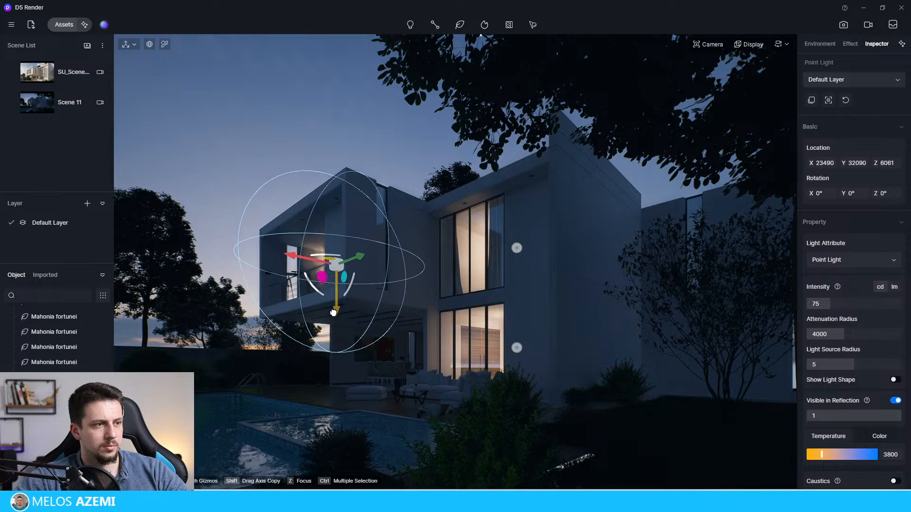
Step: Place a spotlight under the main roof overhang beside the upper window, at about X 23322, Y 21897, Z 6589
{"action": "left_click", "coordinate": [323, 467]}
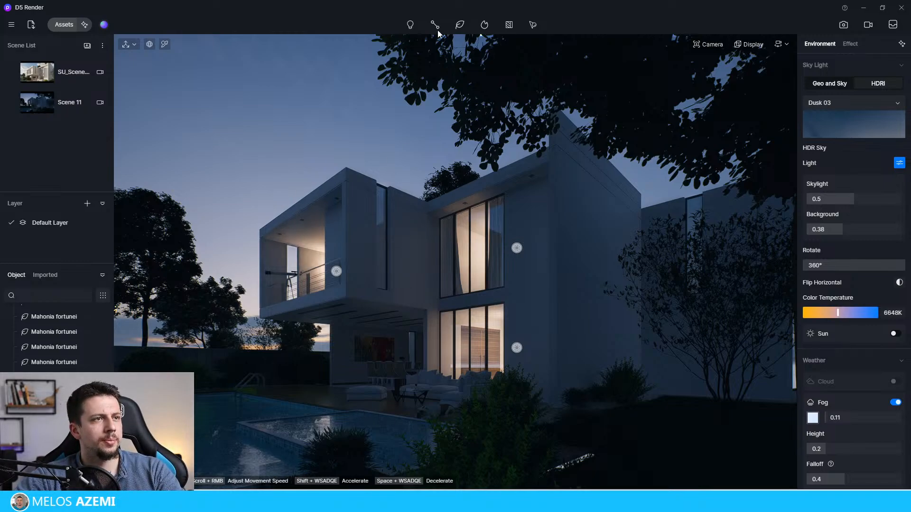
{"action": "mouse_move", "coordinate": [414, 23]}
{"action": "left_click", "coordinate": [403, 55]}
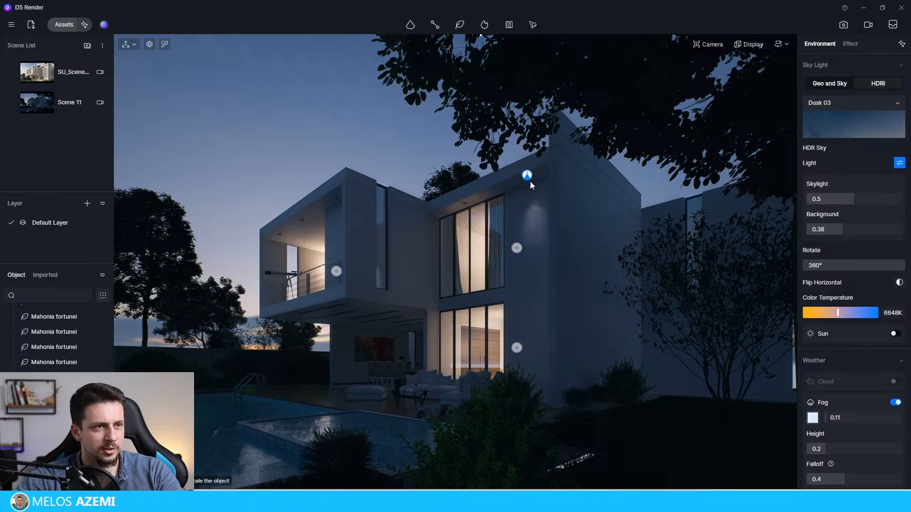
{"action": "left_click", "coordinate": [532, 178]}
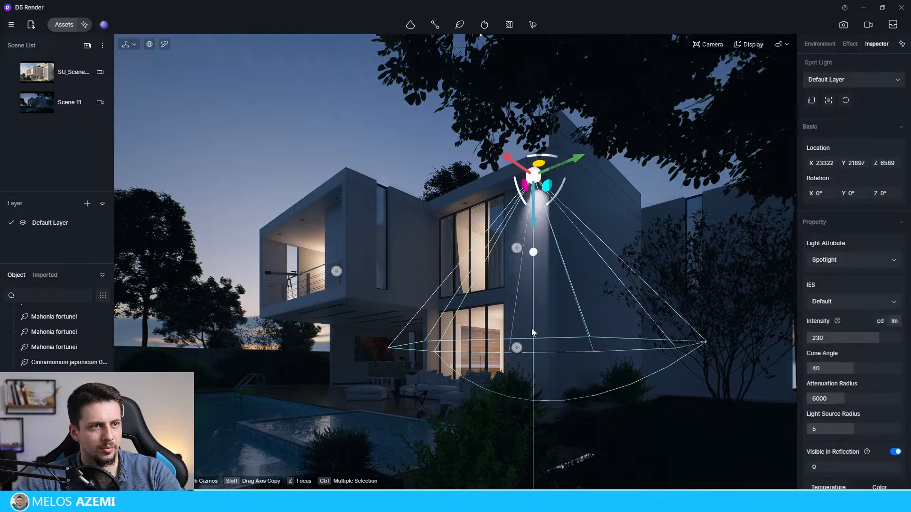
Step: Set the overhang spotlight's temperature to 4450, cone angle to 63.4 and intensity to 121.5
{"action": "scroll", "coordinate": [865, 406], "scroll_direction": "down", "scroll_amount": 2}
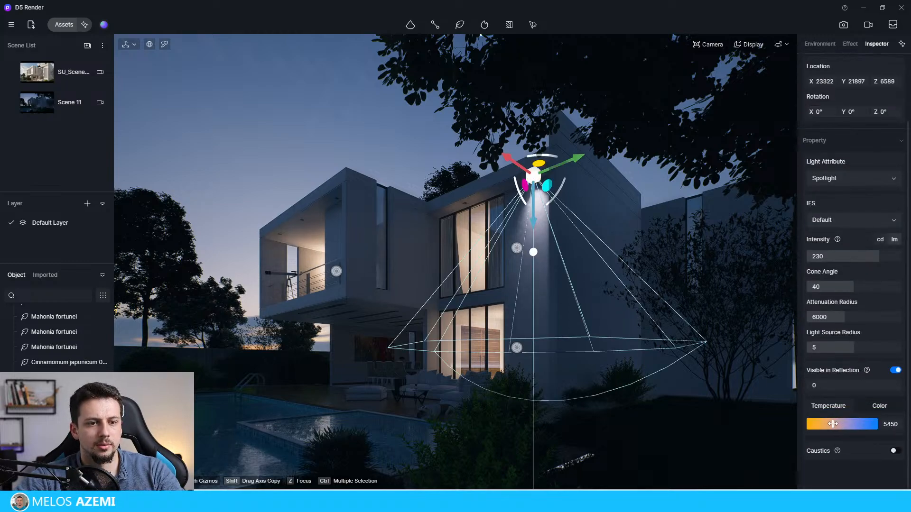
{"action": "left_click_drag", "start_coordinate": [833, 424], "coordinate": [826, 424]}
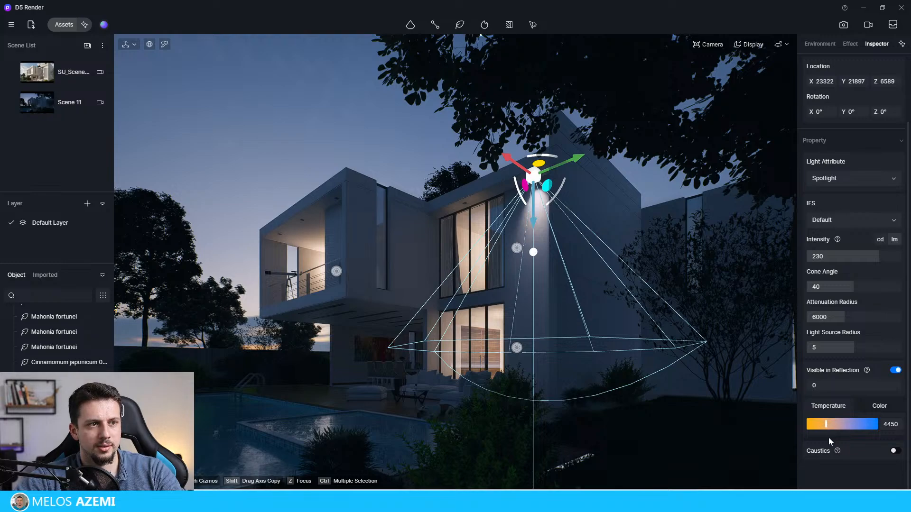
{"action": "left_click_drag", "start_coordinate": [853, 286], "coordinate": [844, 259]}
{"action": "left_click", "coordinate": [373, 127]}
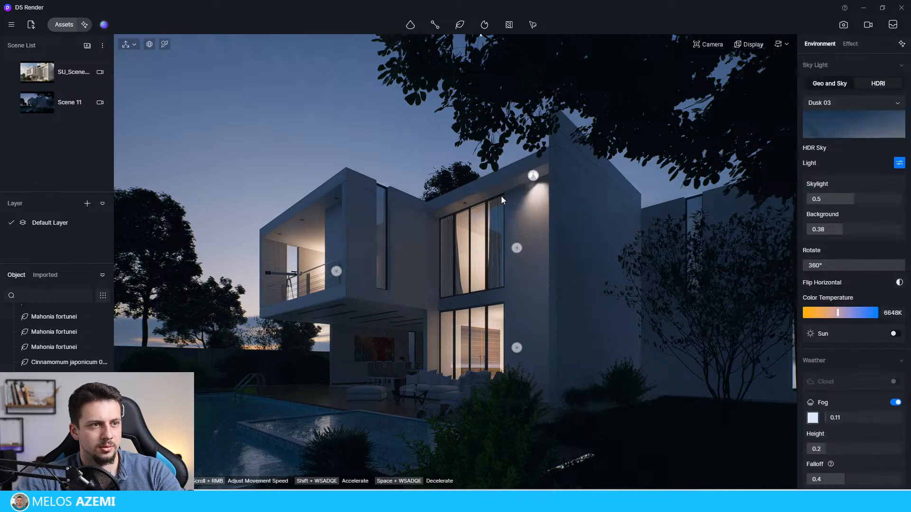
Step: Shift the spotlight outward to about X 23473 and copy it along the overhang above the upper window, at about Y 24026
{"action": "left_click", "coordinate": [533, 176]}
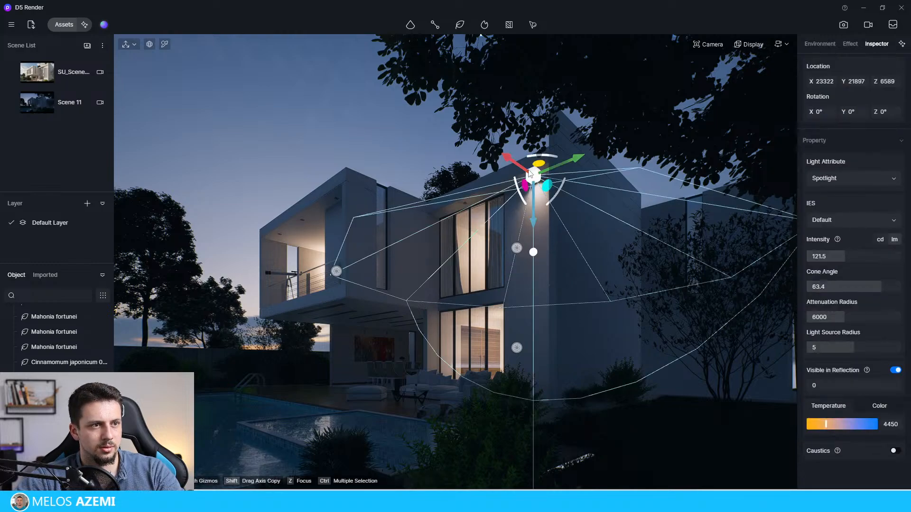
{"action": "left_click_drag", "start_coordinate": [521, 167], "coordinate": [451, 213]}
{"action": "left_click", "coordinate": [375, 124]}
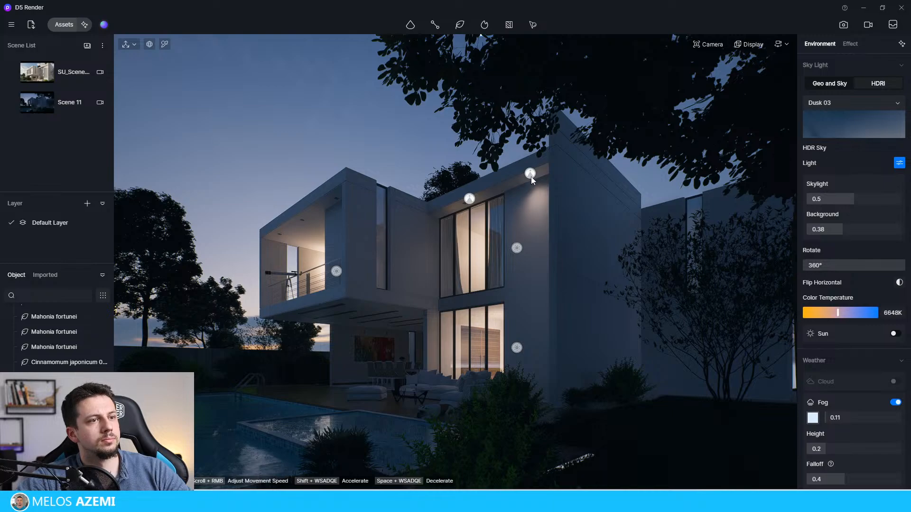
{"action": "left_click", "coordinate": [417, 26]}
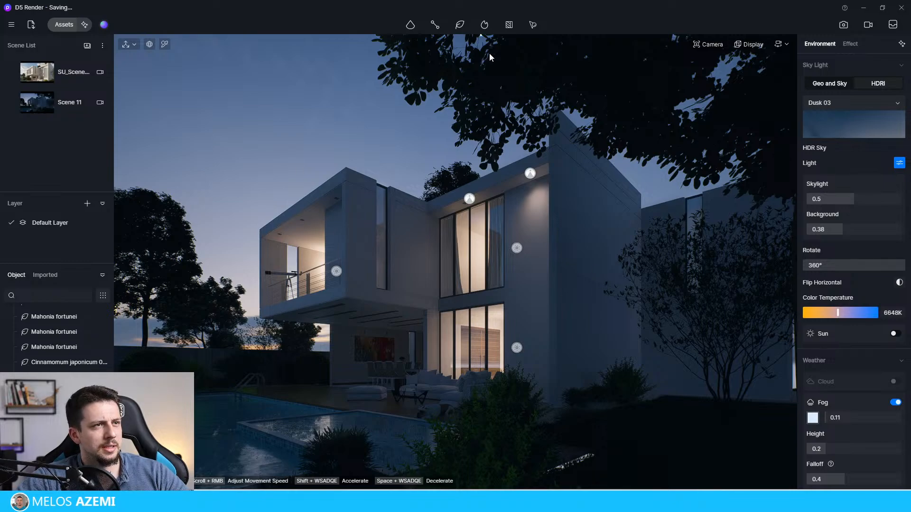
{"action": "left_click", "coordinate": [411, 25]}
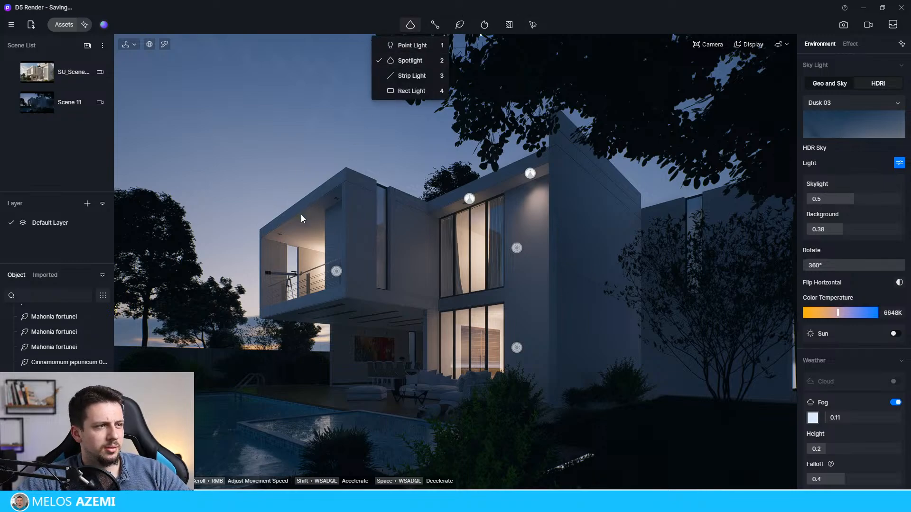
{"action": "left_click", "coordinate": [407, 45]}
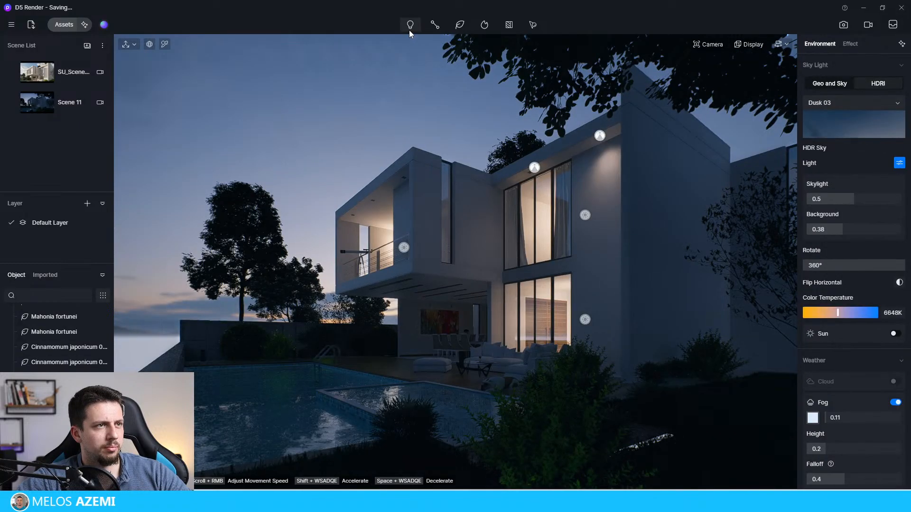
{"action": "left_click", "coordinate": [409, 26]}
{"action": "left_click", "coordinate": [412, 62]}
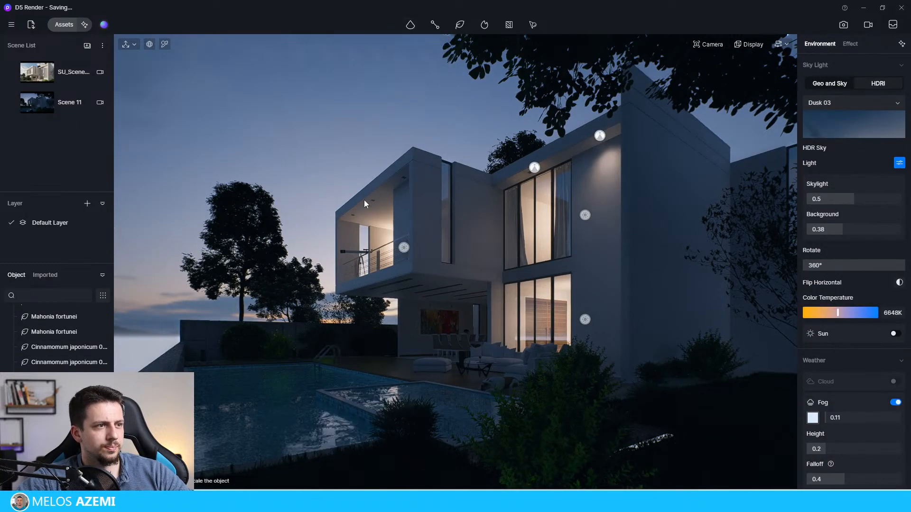
{"action": "left_click", "coordinate": [373, 204]}
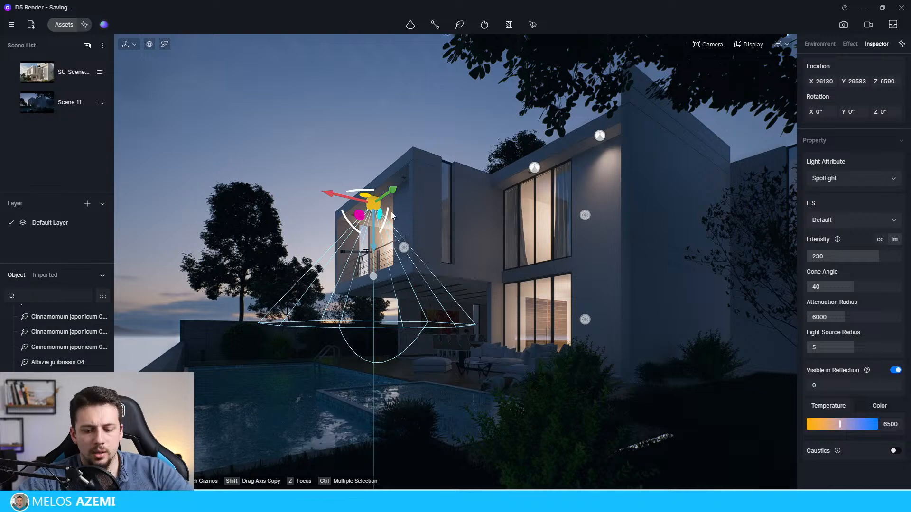
{"action": "key", "text": "Delete"}
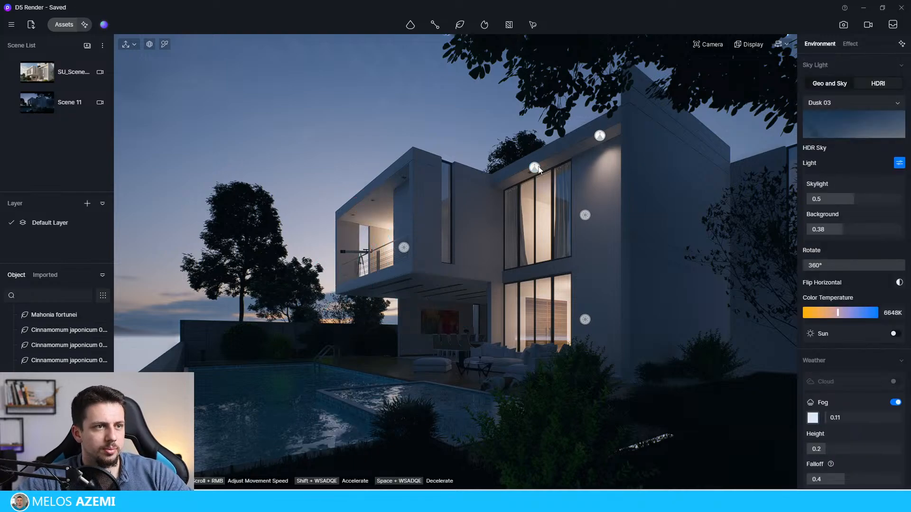
Step: Copy the overhang spotlight to three spots along the balcony ceiling, at about X 26152, Z 6590, with Y from 26959 to 31596
{"action": "left_click", "coordinate": [535, 167]}
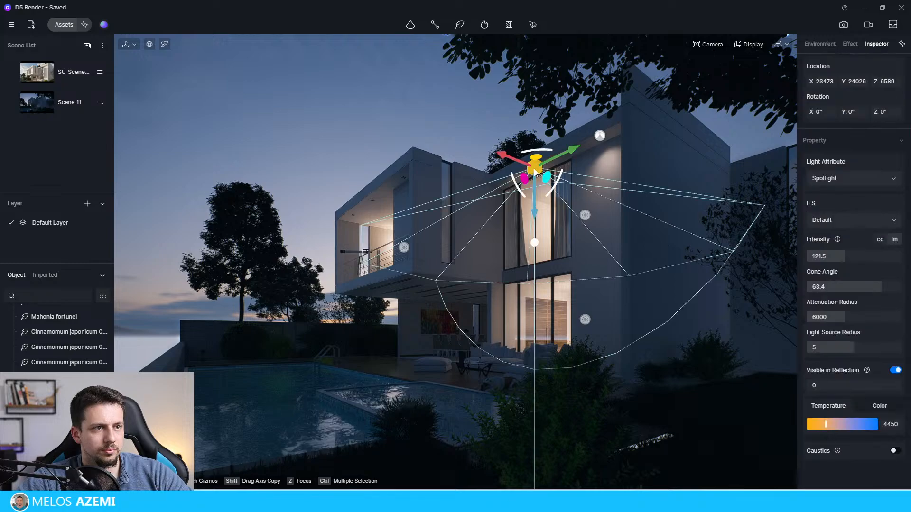
{"action": "left_click_drag", "start_coordinate": [563, 167], "coordinate": [426, 174]}
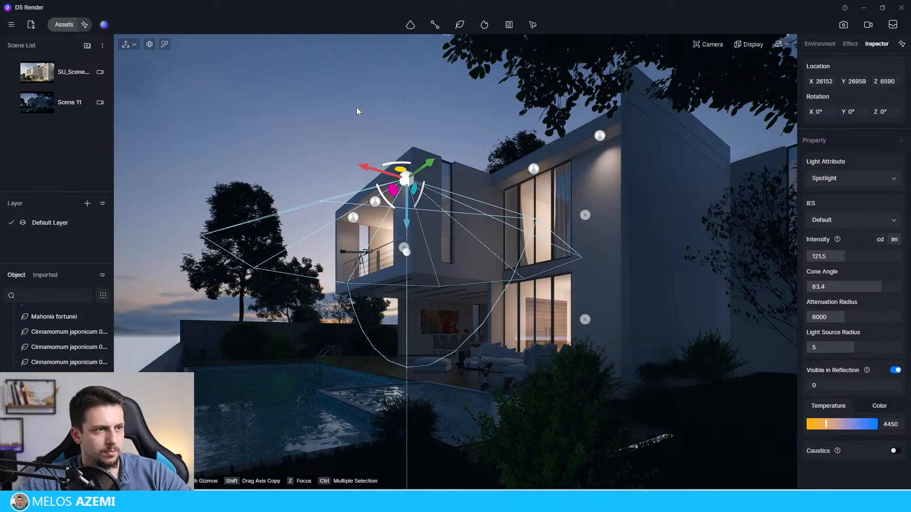
{"action": "left_click", "coordinate": [395, 434]}
{"action": "left_click", "coordinate": [375, 201]}
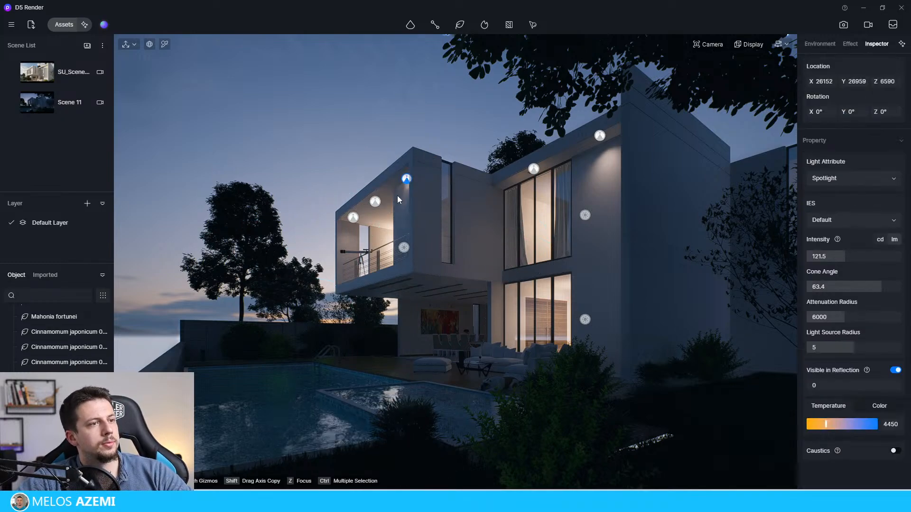
{"action": "left_click_drag", "start_coordinate": [365, 193], "coordinate": [342, 193]}
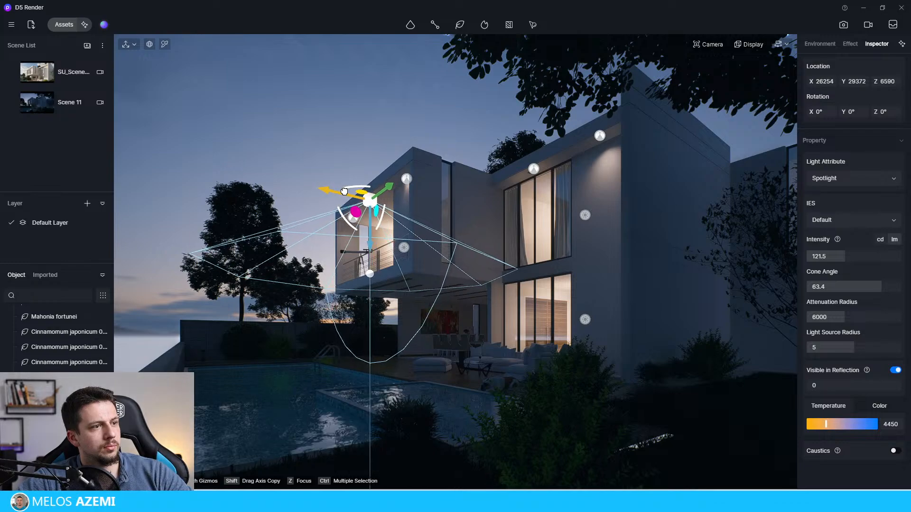
{"action": "key", "text": "Escape"}
Step: Move the three balcony ceiling spotlights together outward to about X 26382
{"action": "left_click", "coordinate": [354, 218]}
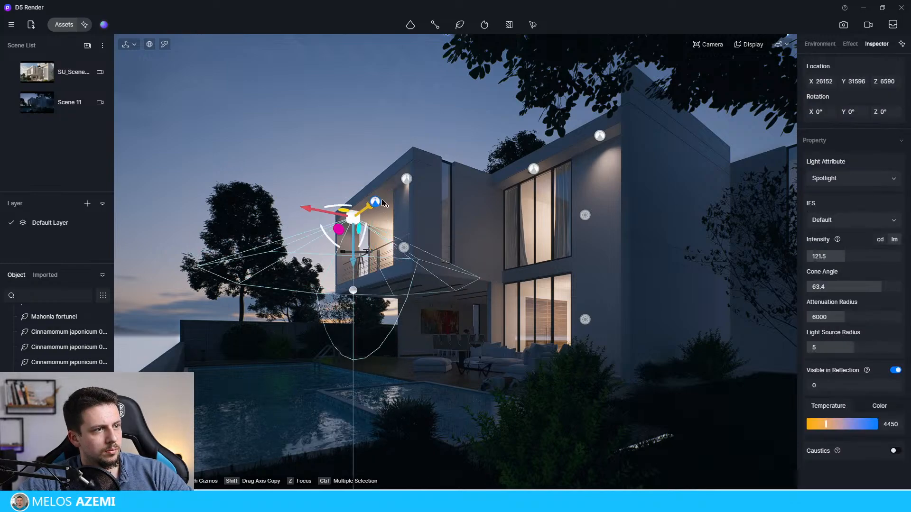
{"action": "left_click", "coordinate": [375, 202], "text": "ctrl"}
{"action": "left_click", "coordinate": [406, 180], "text": "ctrl"}
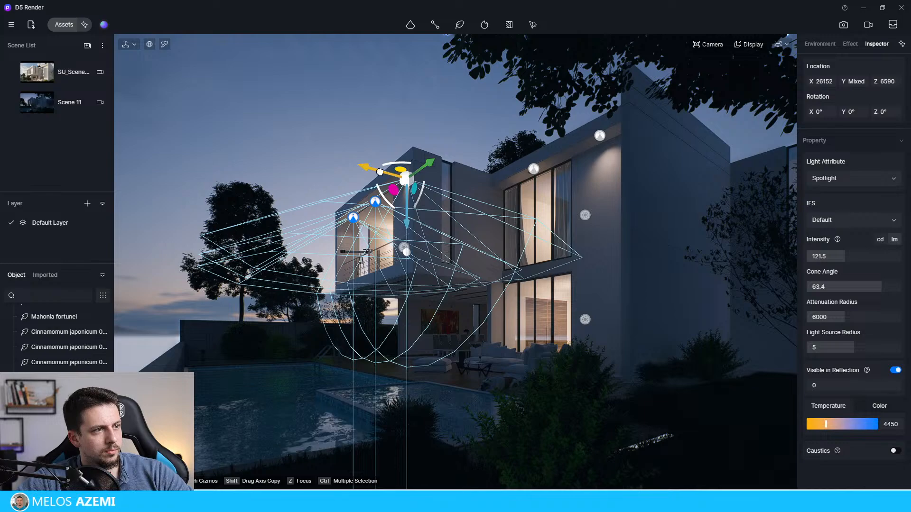
{"action": "left_click_drag", "start_coordinate": [379, 169], "coordinate": [372, 167]}
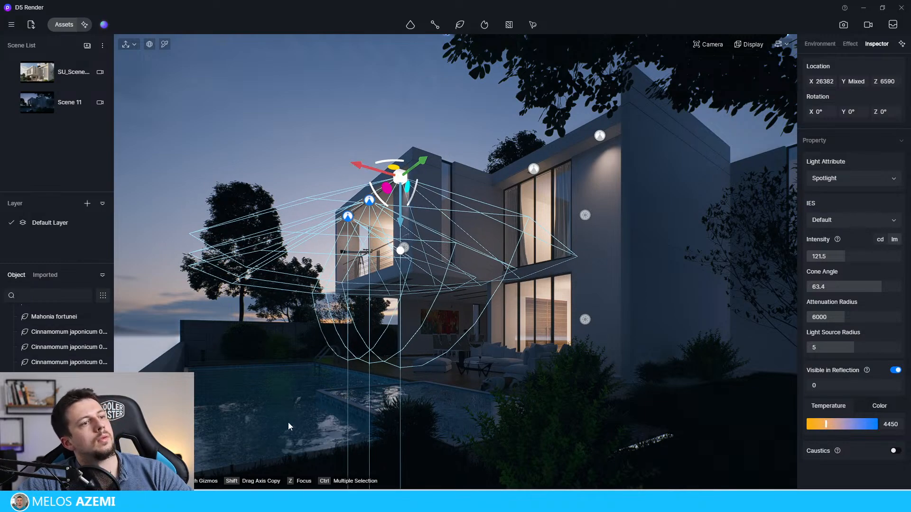
{"action": "key", "text": "Escape"}
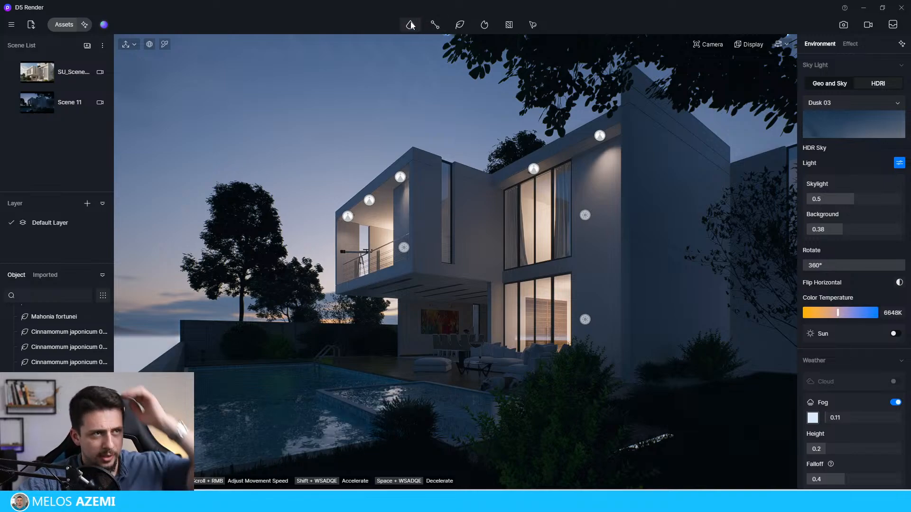
Step: Place a strip light under the cantilevered balcony, set its intensity to 99 cd/m² and lower it to about Z 3261
{"action": "mouse_move", "coordinate": [411, 25]}
{"action": "left_click", "coordinate": [410, 76]}
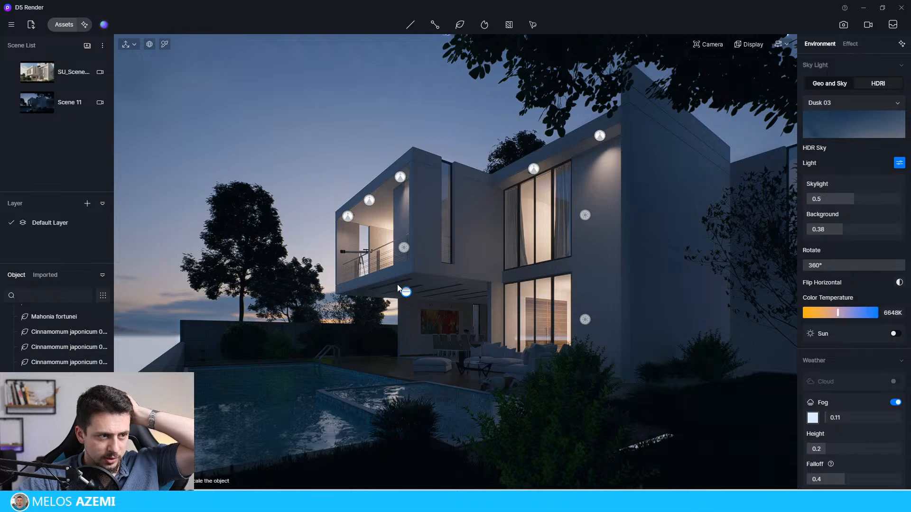
{"action": "left_click", "coordinate": [396, 357]}
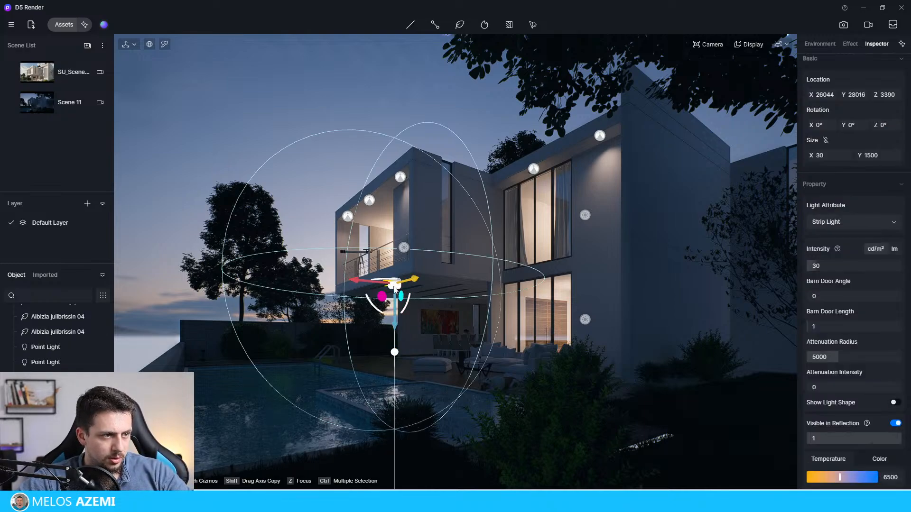
{"action": "left_click_drag", "start_coordinate": [816, 266], "coordinate": [838, 267]}
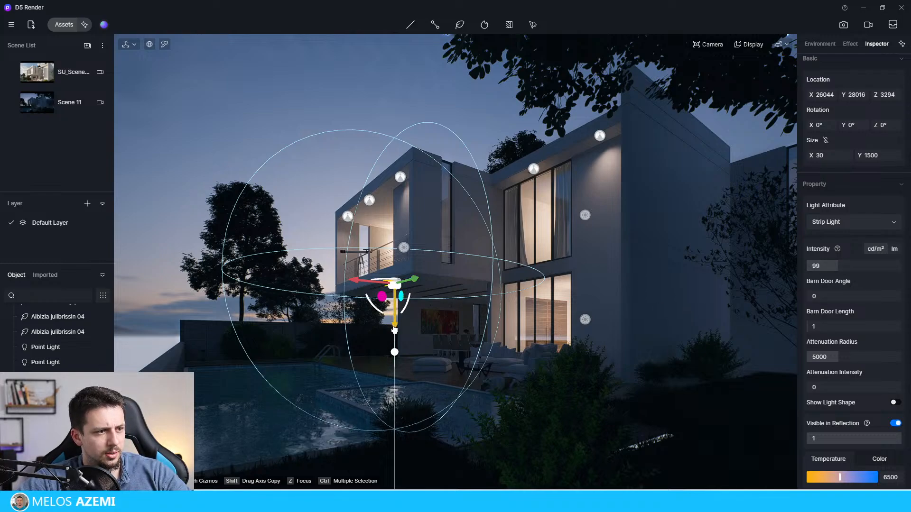
{"action": "left_click", "coordinate": [319, 175]}
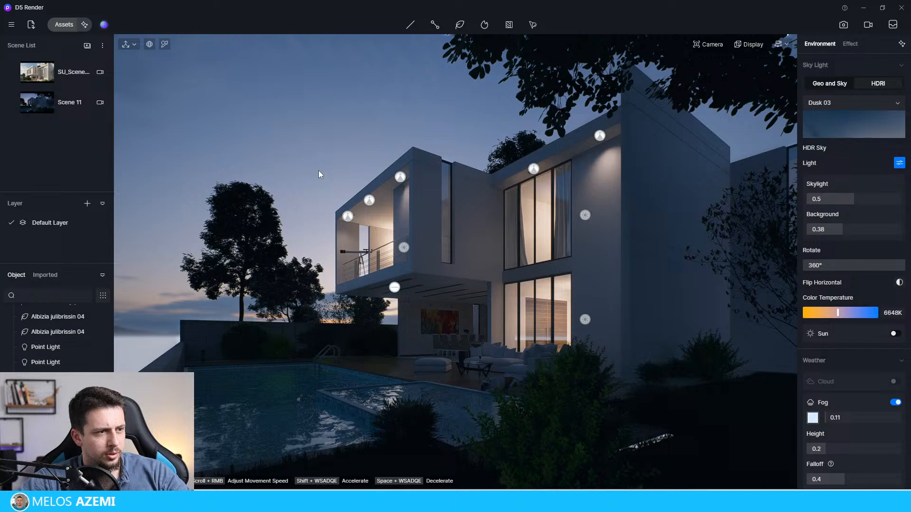
Step: Change the strip light under the balcony to a Rect Light measured in lumens, with an attenuation radius of about 6075
{"action": "left_click", "coordinate": [397, 289]}
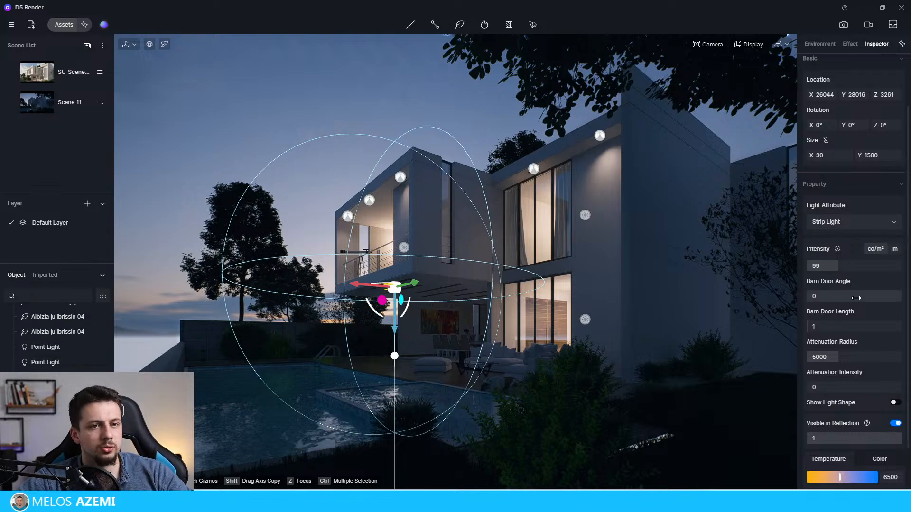
{"action": "scroll", "coordinate": [847, 309], "scroll_direction": "down", "scroll_amount": 1}
{"action": "scroll", "coordinate": [844, 265], "scroll_direction": "up", "scroll_amount": 1}
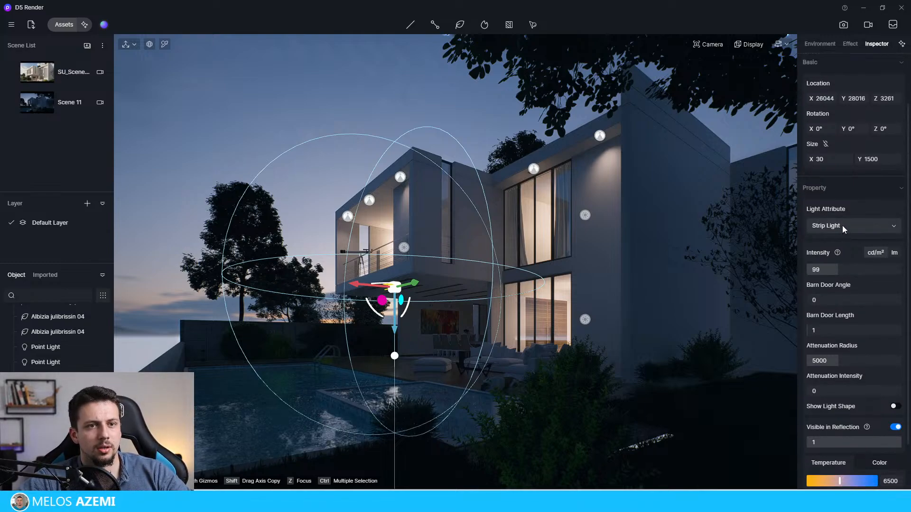
{"action": "left_click", "coordinate": [842, 226]}
{"action": "left_click", "coordinate": [844, 290]}
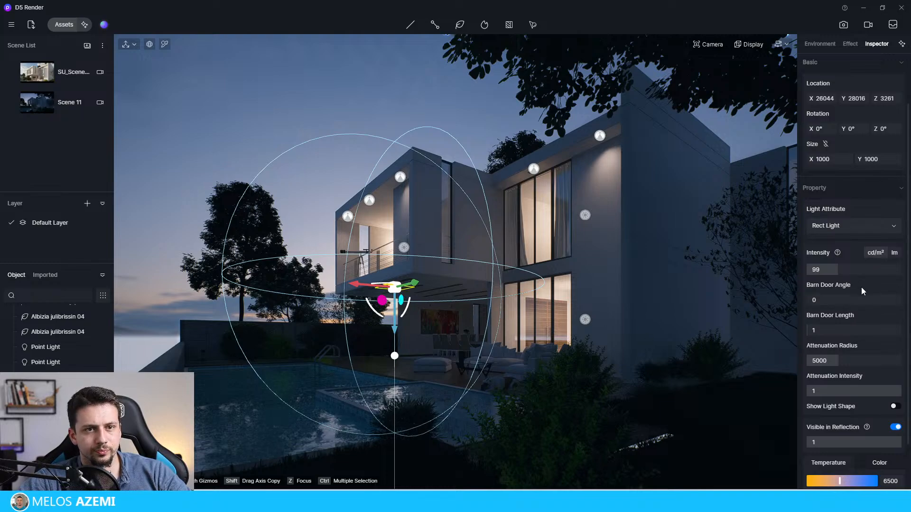
{"action": "scroll", "coordinate": [861, 286], "scroll_direction": "down", "scroll_amount": 2}
{"action": "left_click", "coordinate": [894, 196]}
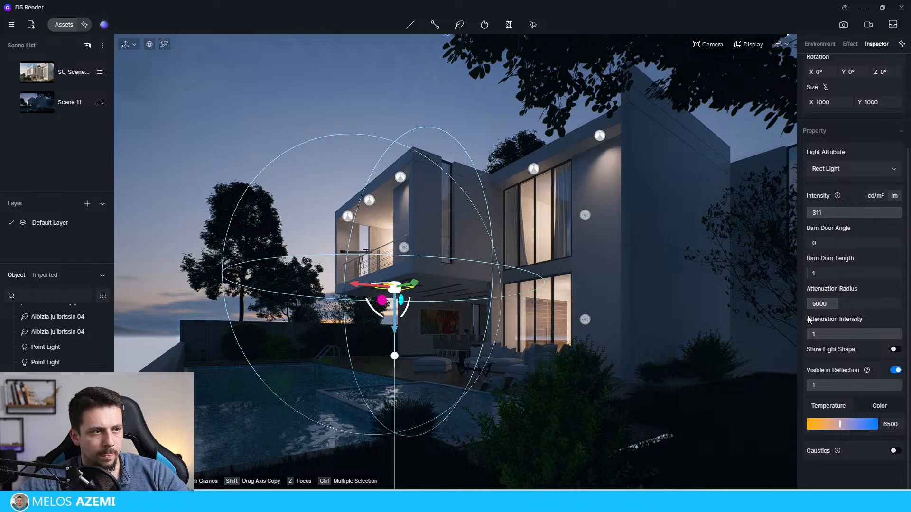
{"action": "left_click_drag", "start_coordinate": [824, 304], "coordinate": [849, 339]}
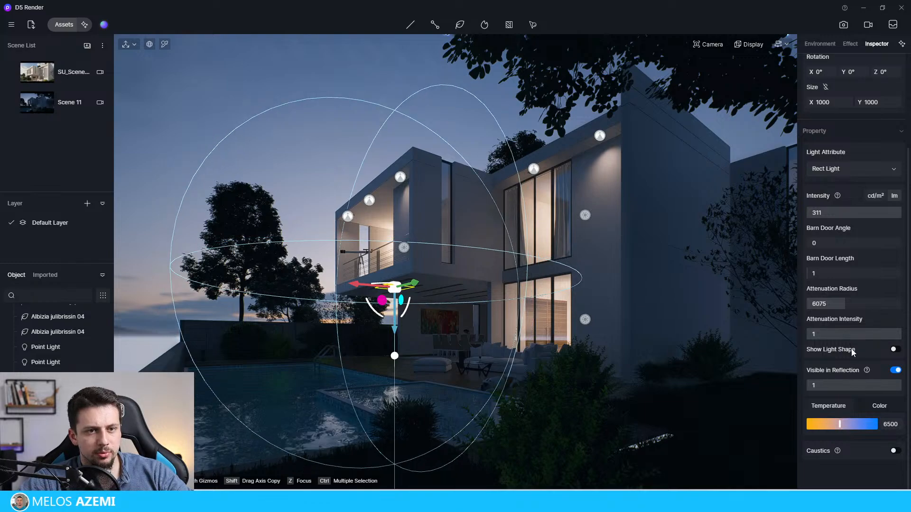
Step: Resize the Rect Light under the balcony to about 85 by 2760 and reposition it along the balcony underside
{"action": "scroll", "coordinate": [829, 231], "scroll_direction": "up", "scroll_amount": 3}
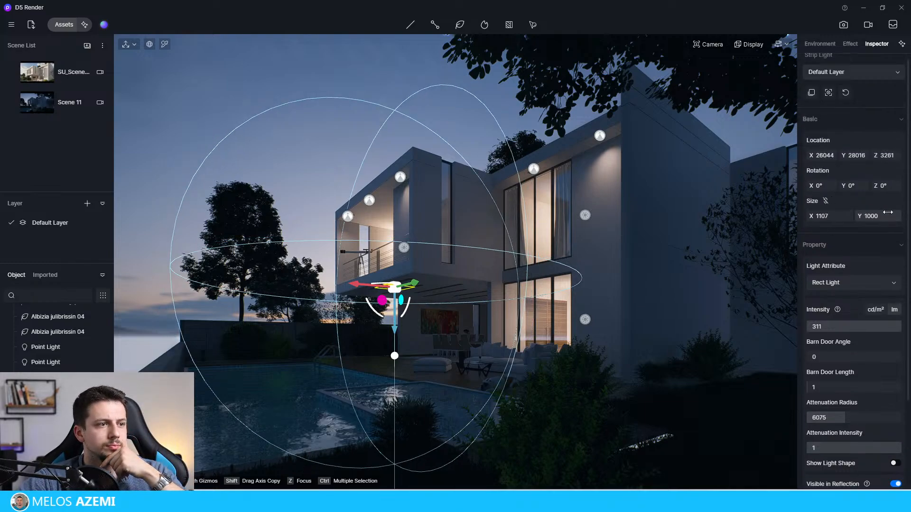
{"action": "left_click_drag", "start_coordinate": [888, 212], "coordinate": [899, 212]}
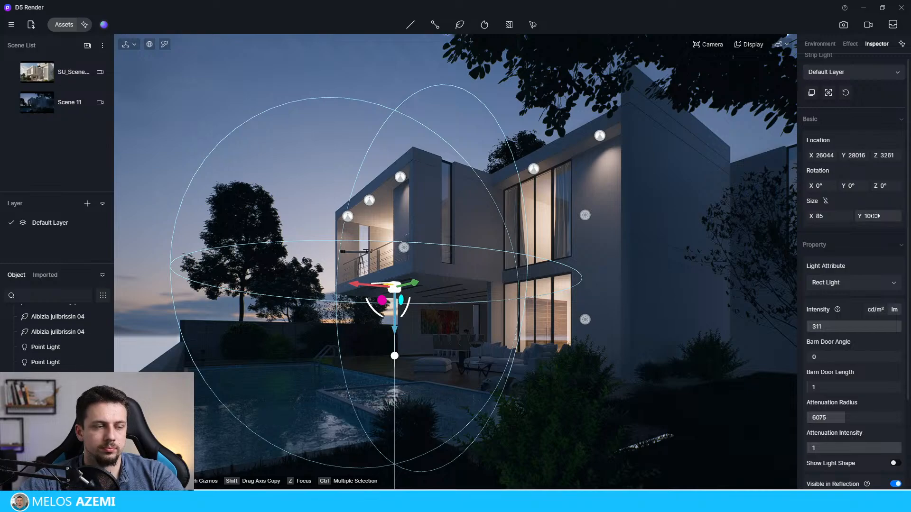
{"action": "left_click_drag", "start_coordinate": [872, 216], "coordinate": [887, 216]}
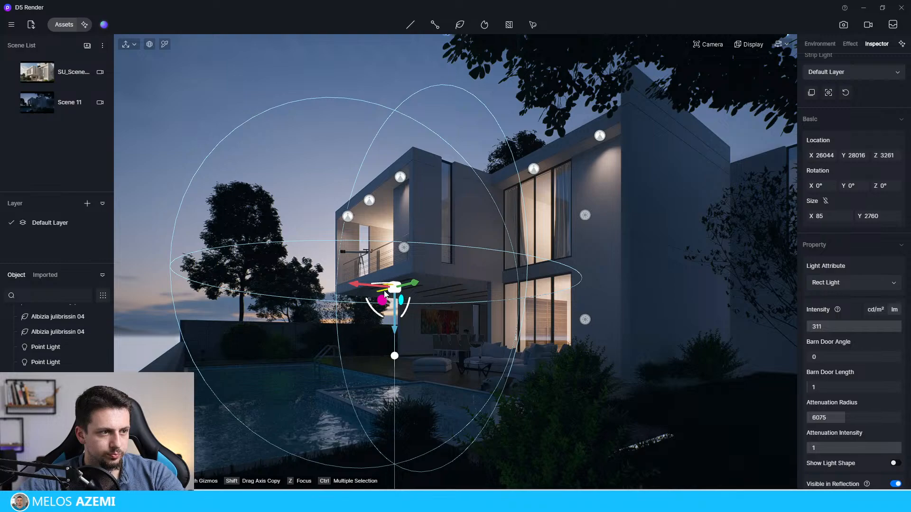
{"action": "left_click_drag", "start_coordinate": [372, 284], "coordinate": [397, 288]}
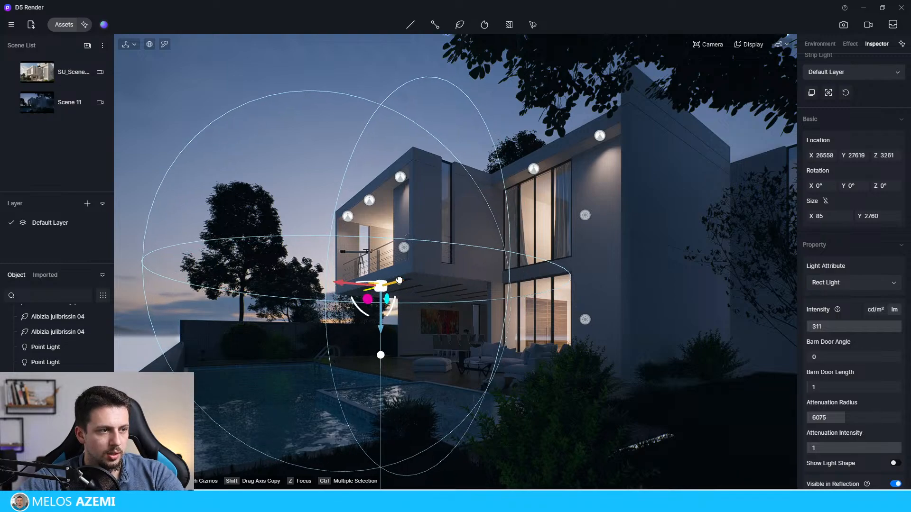
{"action": "left_click", "coordinate": [389, 67]}
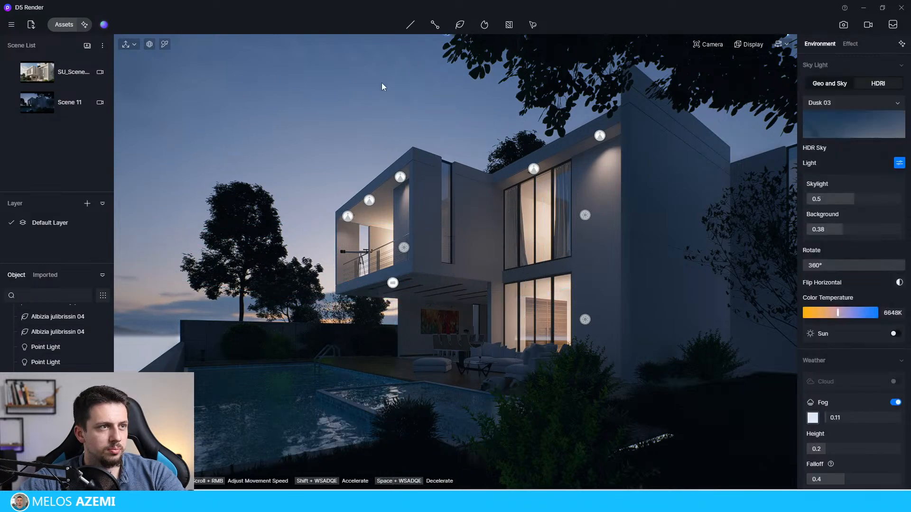
Step: Delete the narrow Rect Light under the balcony
{"action": "left_click", "coordinate": [392, 283]}
{"action": "left_click_drag", "start_coordinate": [393, 319], "coordinate": [402, 317]}
{"action": "key", "text": "Escape"}
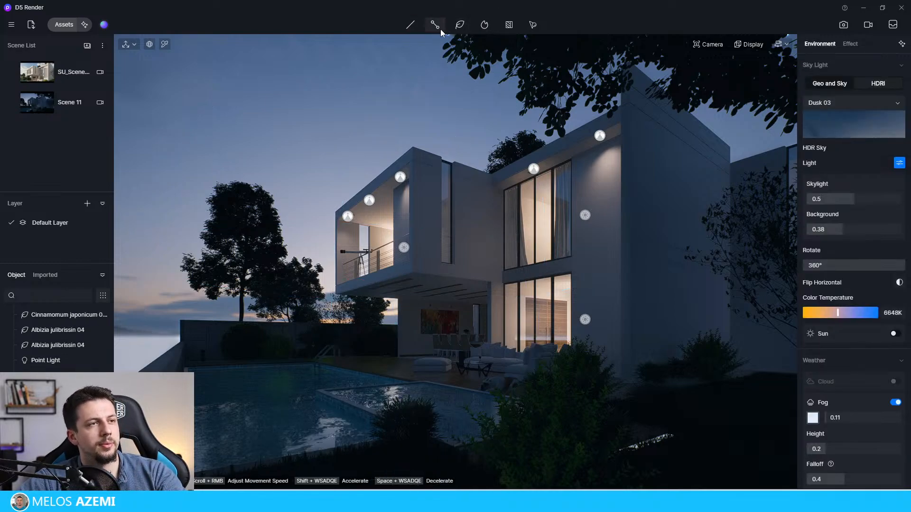
Step: Try a new Rect Light under the balcony with intensity 250.5 cd/m² and an X size of about 146, and discard it
{"action": "left_click", "coordinate": [494, 27]}
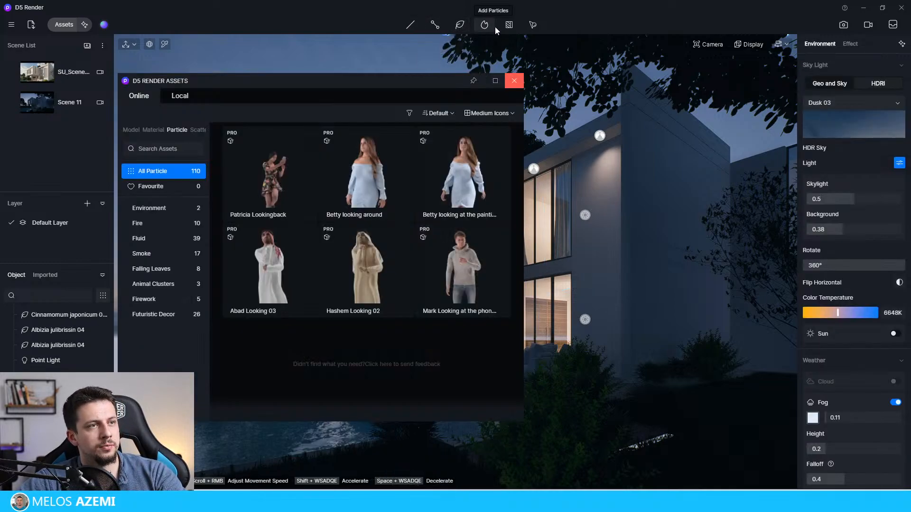
{"action": "left_click", "coordinate": [494, 27]}
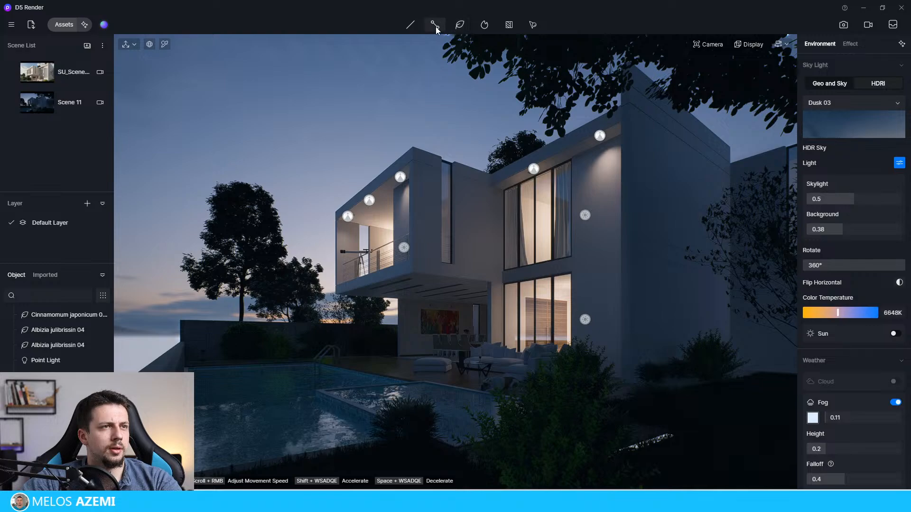
{"action": "mouse_move", "coordinate": [409, 25]}
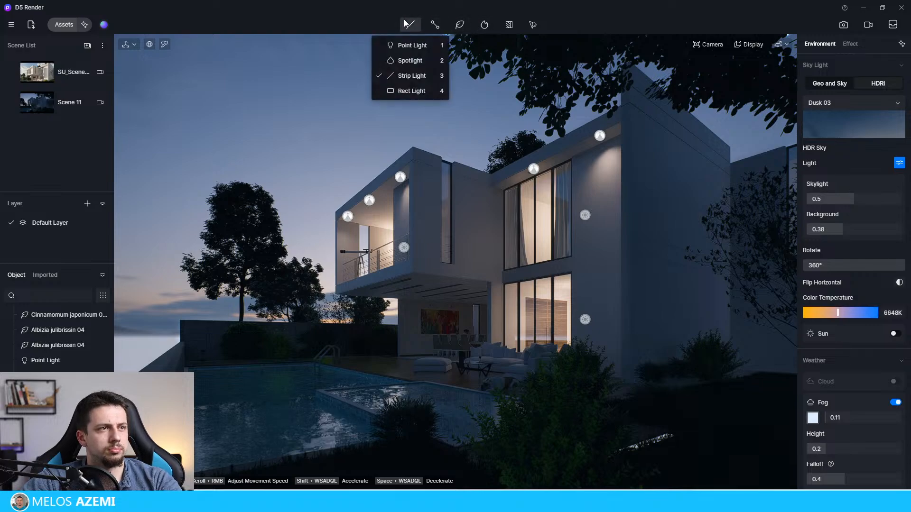
{"action": "left_click", "coordinate": [412, 91]}
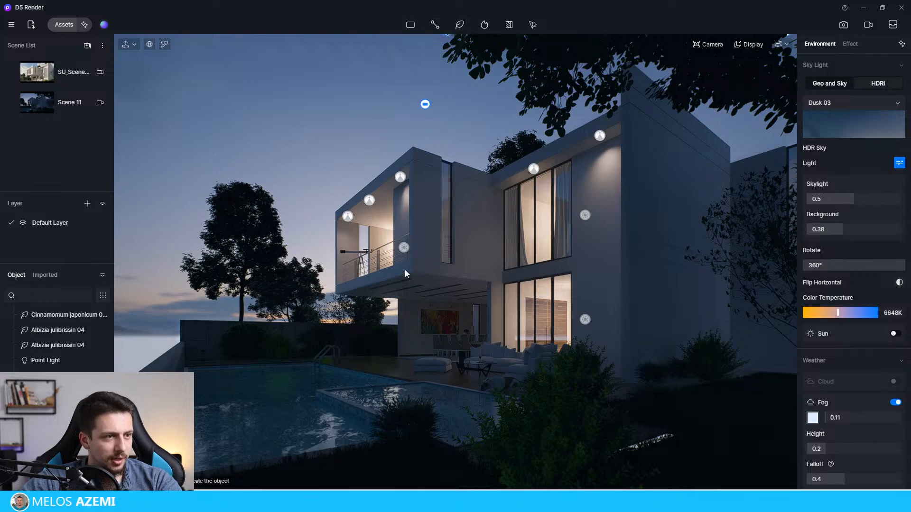
{"action": "left_click", "coordinate": [394, 287]}
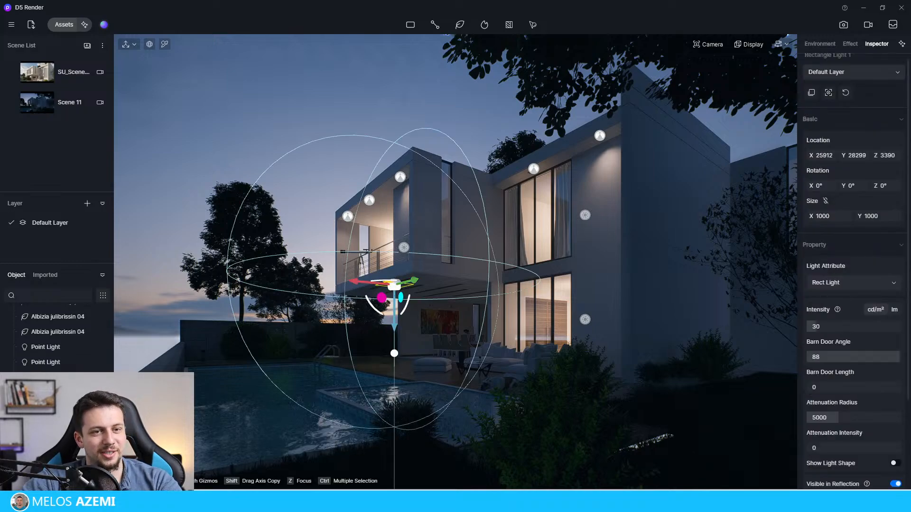
{"action": "left_click_drag", "start_coordinate": [854, 327], "coordinate": [886, 334]}
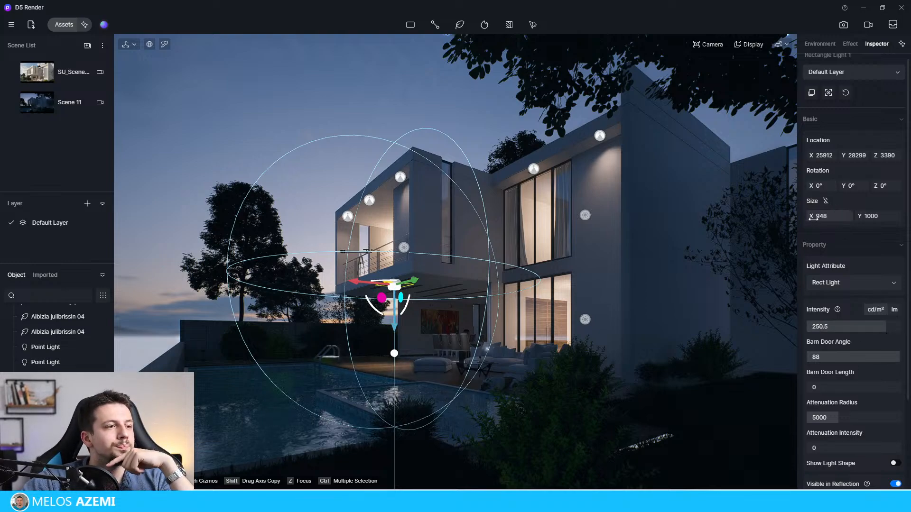
{"action": "left_click_drag", "start_coordinate": [814, 218], "coordinate": [748, 228]}
{"action": "left_click_drag", "start_coordinate": [439, 280], "coordinate": [353, 297]}
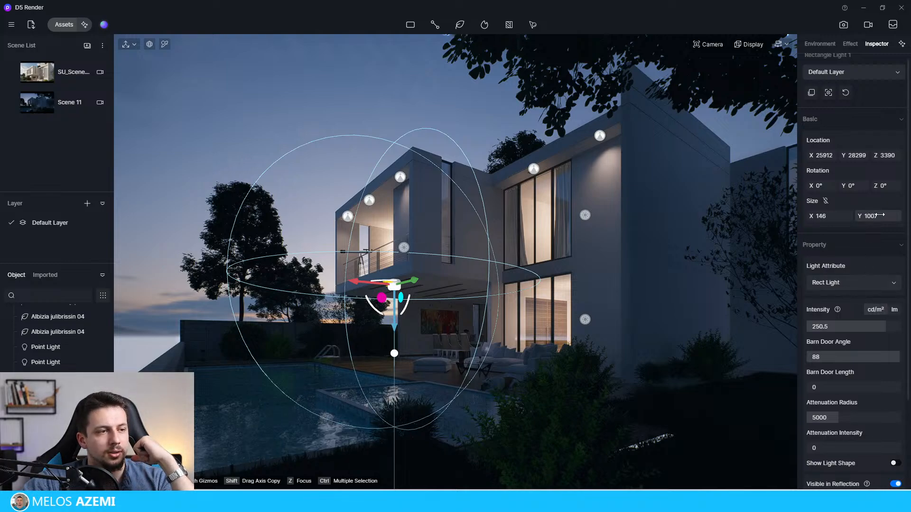
{"action": "key", "text": "Escape"}
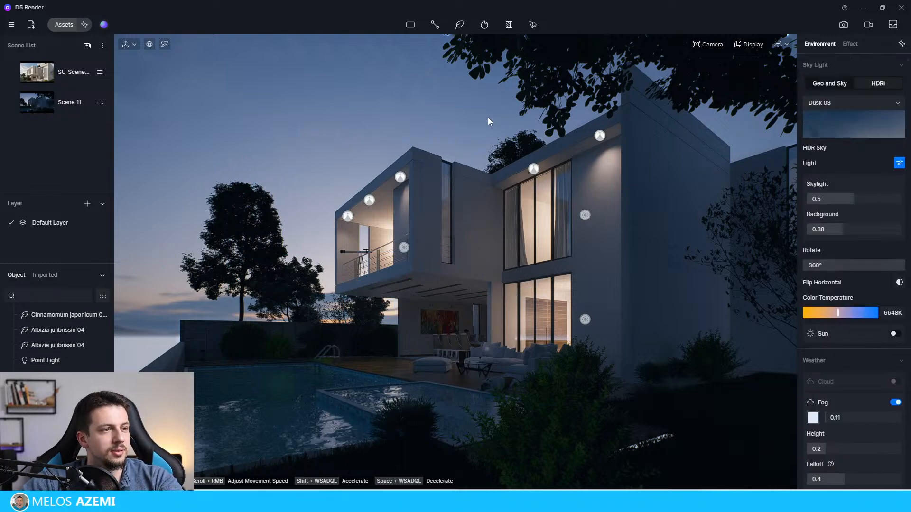
Step: Place a strip light under the balcony at about X 26236, Y 28119, Z 3390, and lengthen it to about 2918
{"action": "left_click", "coordinate": [411, 24]}
{"action": "left_click", "coordinate": [403, 76]}
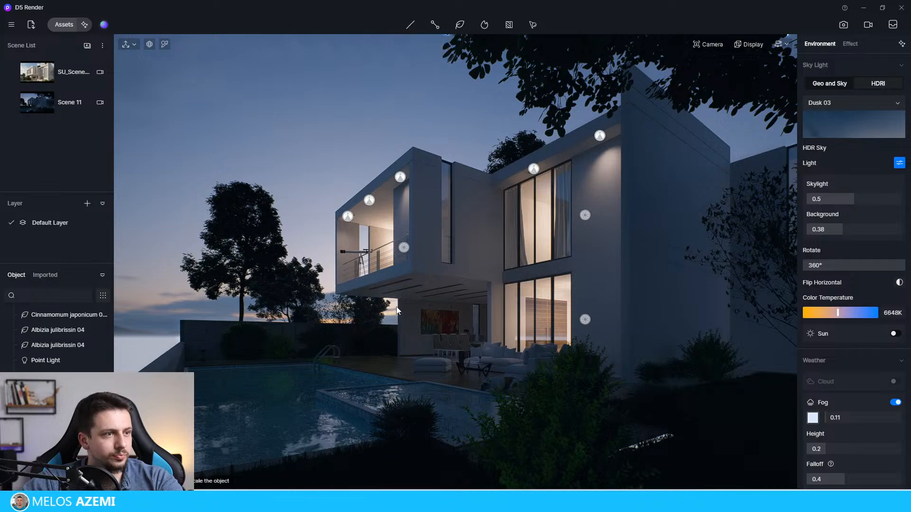
{"action": "left_click", "coordinate": [389, 285]}
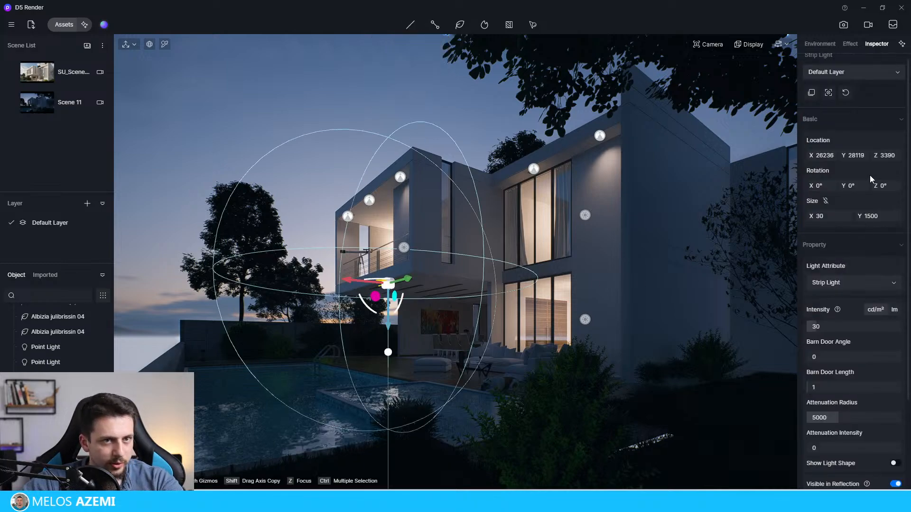
{"action": "left_click_drag", "start_coordinate": [869, 216], "coordinate": [895, 216]}
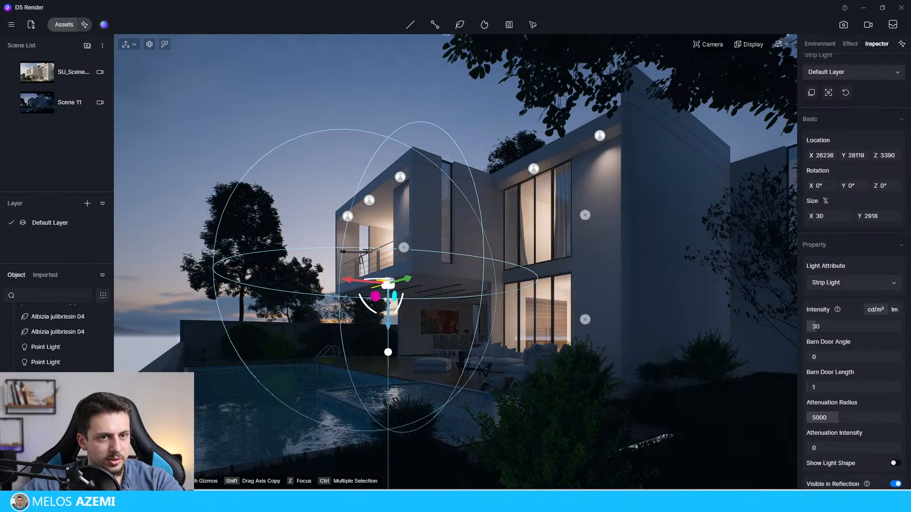
Step: Set the strip light's intensity to 255 cd/m², attenuation radius to about 5475, barn door angle to 31.5 and barn door length to 100
{"action": "left_click_drag", "start_coordinate": [817, 327], "coordinate": [867, 332]}
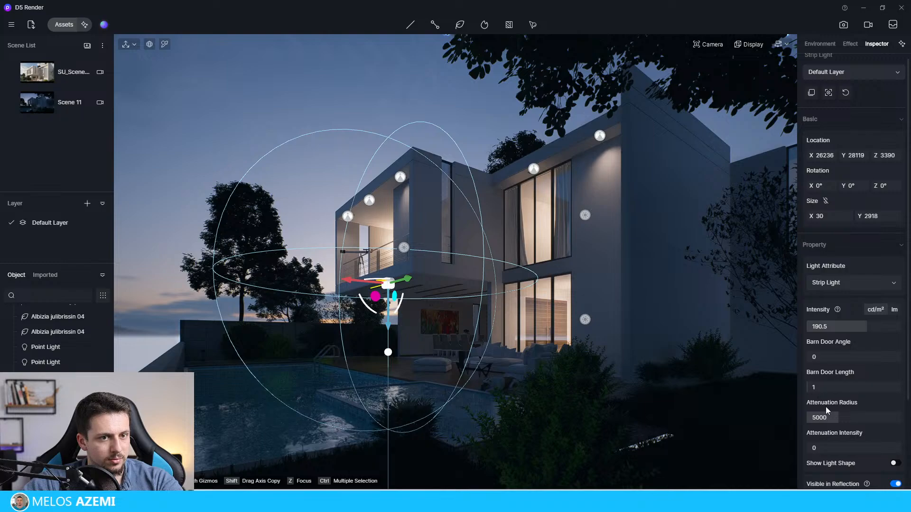
{"action": "left_click_drag", "start_coordinate": [826, 414], "coordinate": [841, 417]}
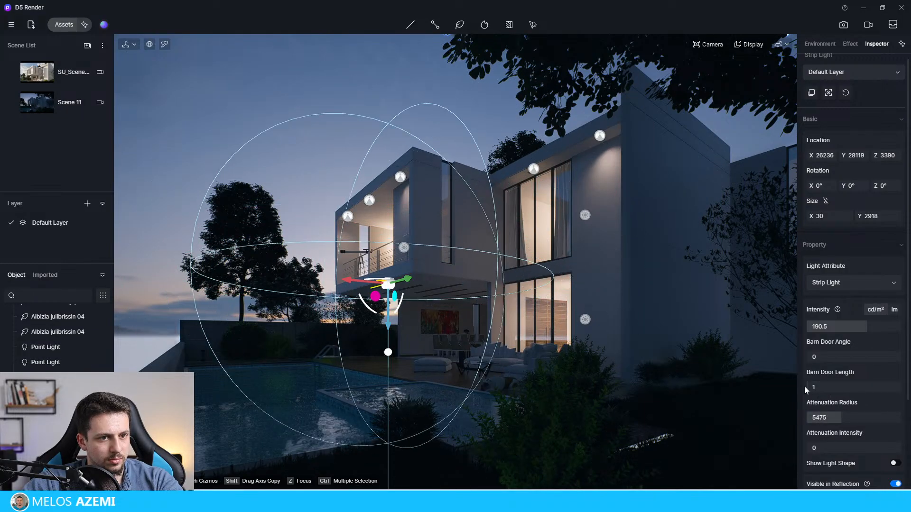
{"action": "left_click_drag", "start_coordinate": [811, 387], "coordinate": [844, 386]}
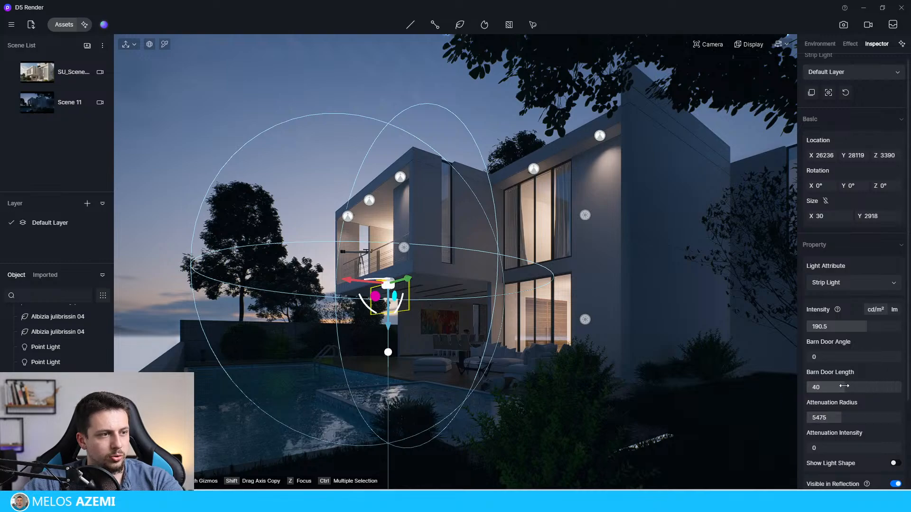
{"action": "left_click", "coordinate": [888, 325]}
{"action": "mouse_move", "coordinate": [831, 357]}
{"action": "left_mouse_down"}
{"action": "mouse_move", "coordinate": [865, 362]}
{"action": "mouse_move", "coordinate": [841, 365]}
{"action": "left_mouse_up"}
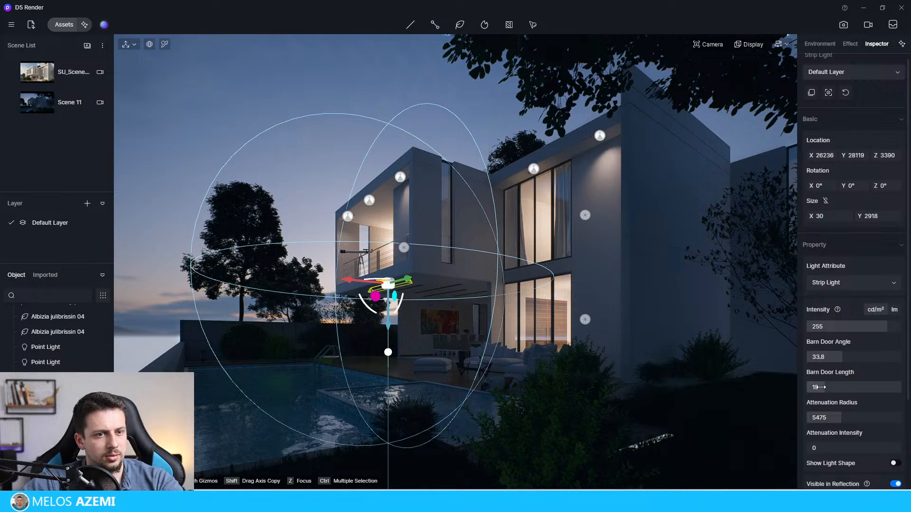
{"action": "left_click_drag", "start_coordinate": [846, 355], "coordinate": [910, 389]}
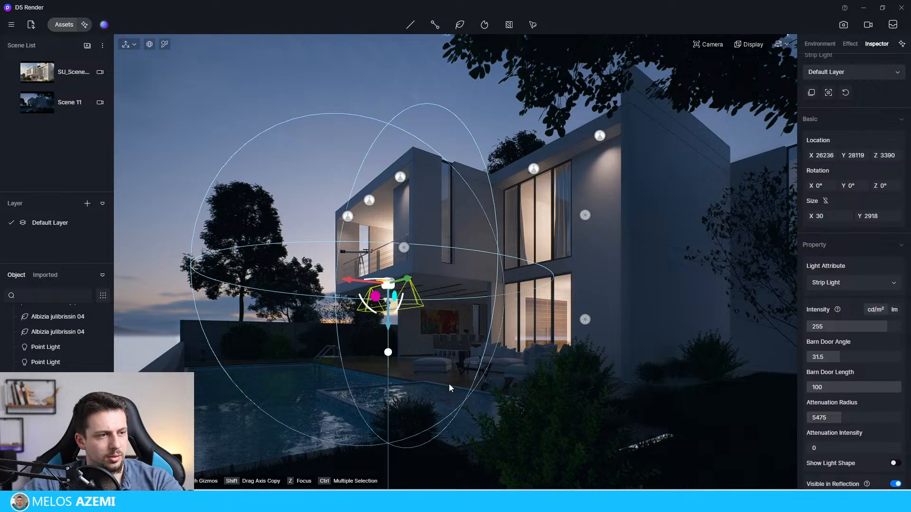
{"action": "left_click", "coordinate": [368, 115]}
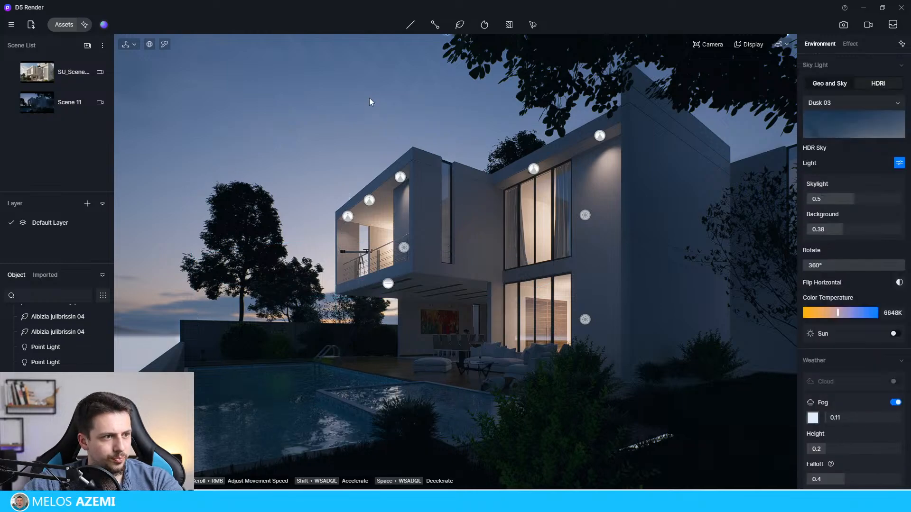
Step: Lower the strip light to about Z 3328 and set its intensity to 300 lm
{"action": "left_click", "coordinate": [389, 285]}
{"action": "mouse_move", "coordinate": [389, 334]}
{"action": "left_mouse_down"}
{"action": "mouse_move", "coordinate": [385, 380]}
{"action": "mouse_move", "coordinate": [390, 328]}
{"action": "left_mouse_up"}
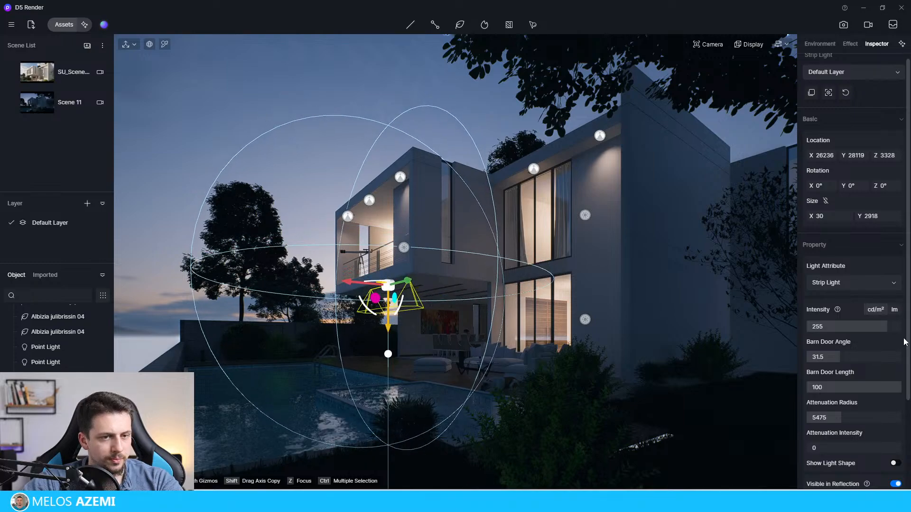
{"action": "left_click_drag", "start_coordinate": [848, 328], "coordinate": [866, 330]}
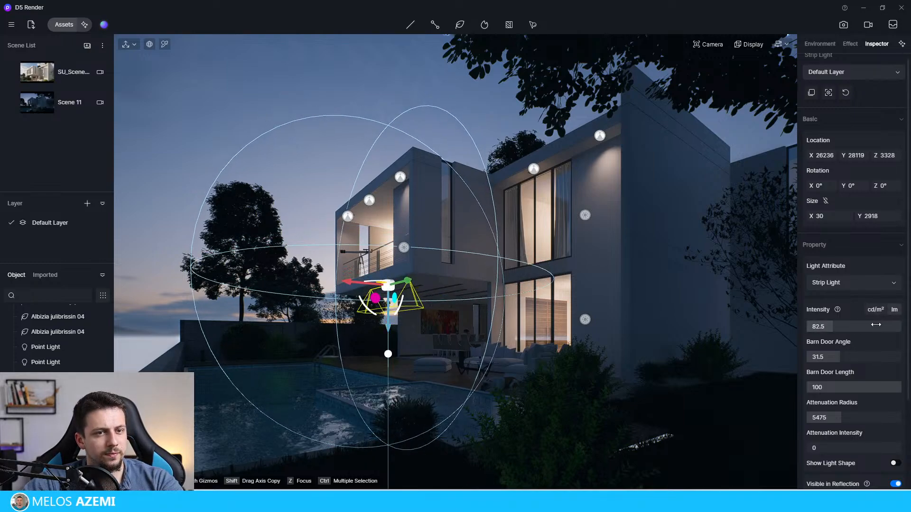
{"action": "left_click", "coordinate": [893, 310]}
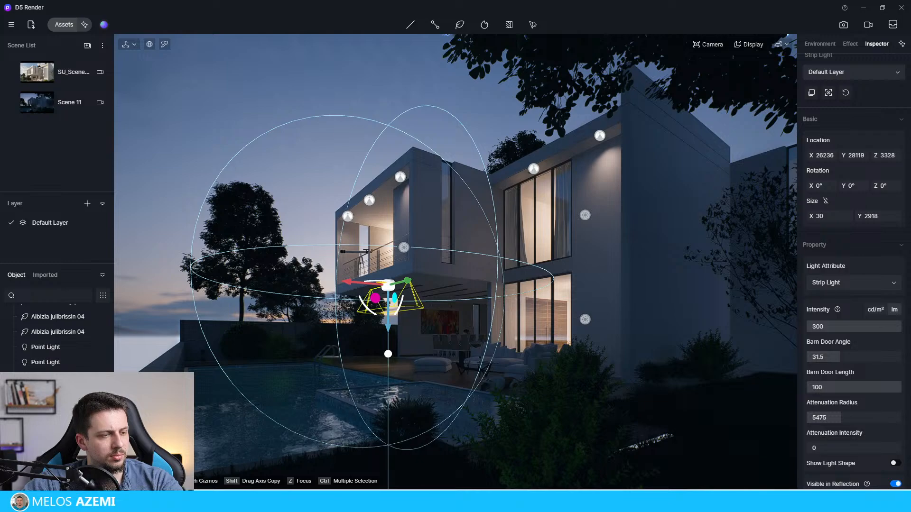
{"action": "left_click", "coordinate": [404, 95]}
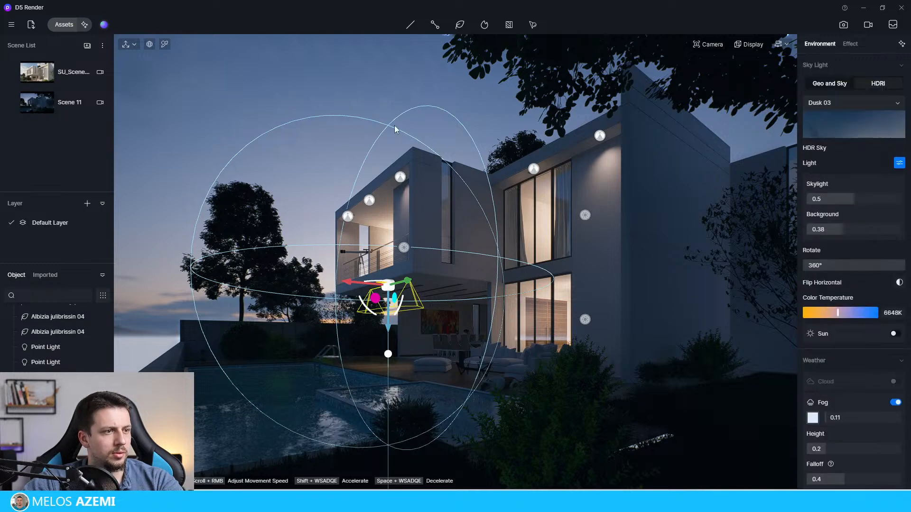
Step: Flip the strip light to shine upward, lower it to about Z 3266 and copy it inward to about X 25994
{"action": "left_click", "coordinate": [389, 285]}
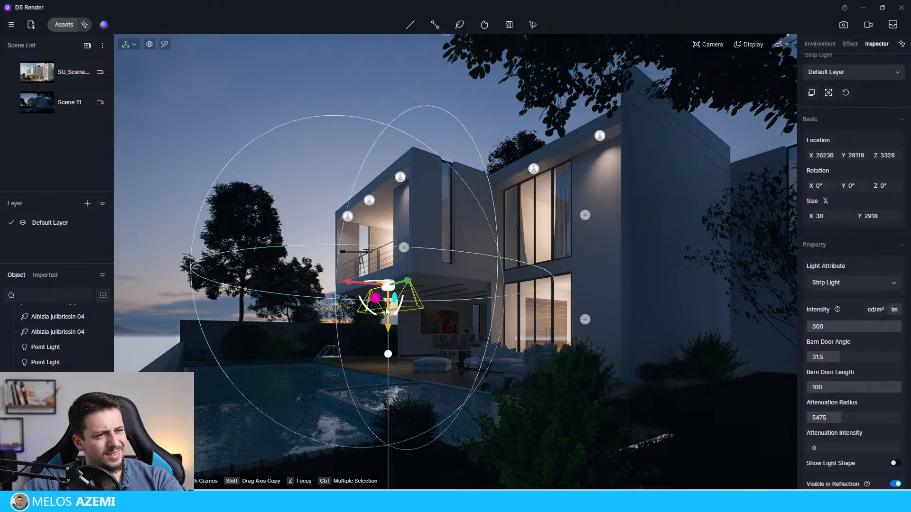
{"action": "left_click_drag", "start_coordinate": [388, 312], "coordinate": [396, 329]}
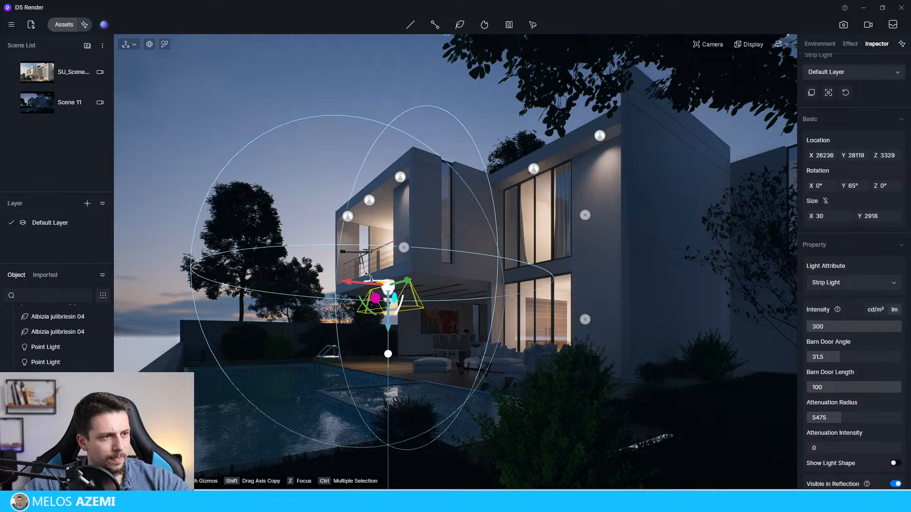
{"action": "left_click_drag", "start_coordinate": [368, 277], "coordinate": [409, 252]}
{"action": "left_click_drag", "start_coordinate": [411, 250], "coordinate": [411, 261]}
{"action": "left_click_drag", "start_coordinate": [388, 323], "coordinate": [388, 318]}
{"action": "left_click_drag", "start_coordinate": [360, 285], "coordinate": [365, 285]}
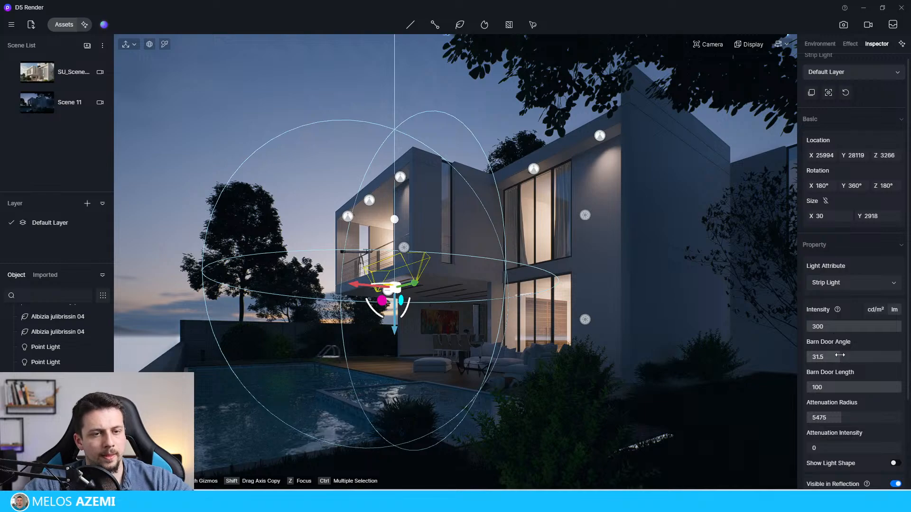
Step: Set the copied strip light's barn door angle to 8.6, barn door length to 29 and color temperature to 1700
{"action": "left_click_drag", "start_coordinate": [840, 355], "coordinate": [786, 369]}
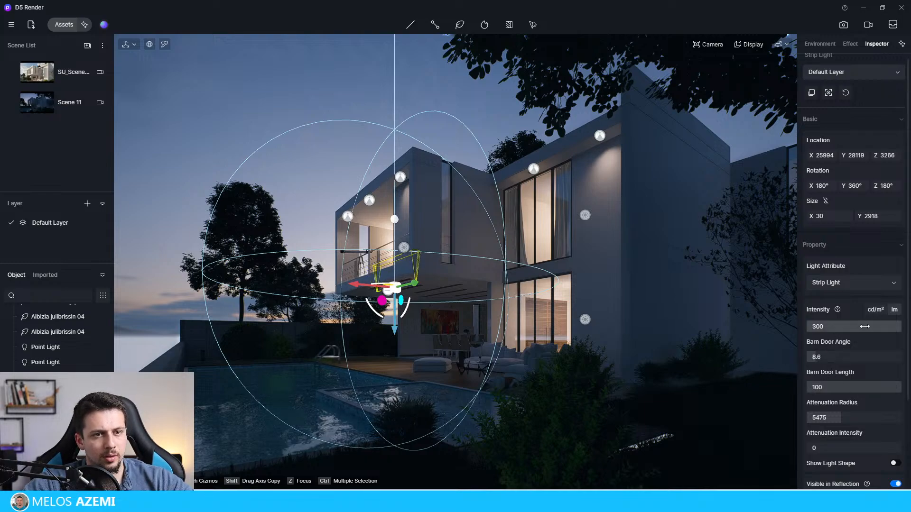
{"action": "scroll", "coordinate": [865, 327], "scroll_direction": "down", "scroll_amount": 3}
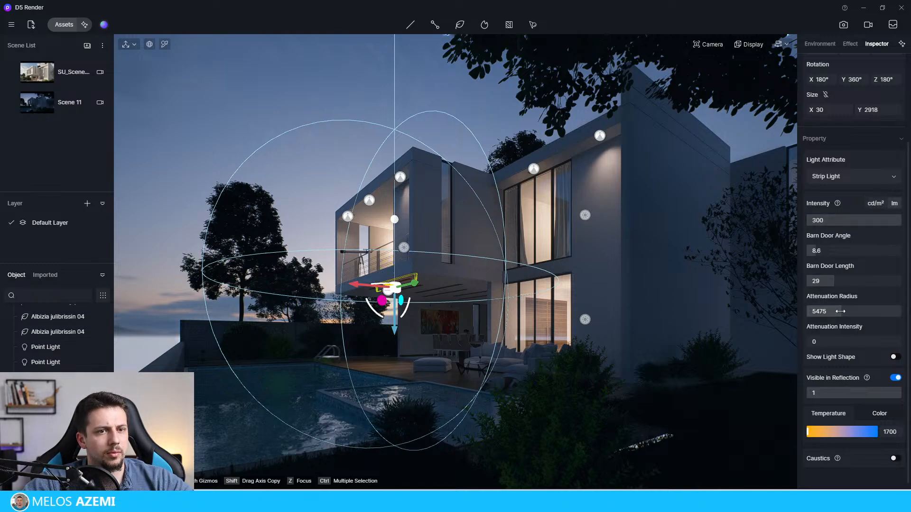
{"action": "left_click_drag", "start_coordinate": [894, 310], "coordinate": [803, 327]}
{"action": "left_click", "coordinate": [696, 302]}
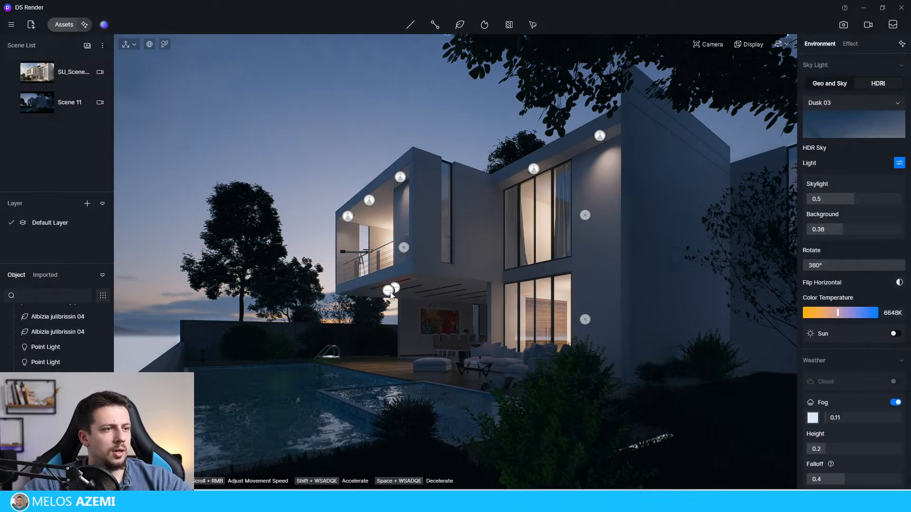
Step: Delete both strip lights under the balcony
{"action": "left_click", "coordinate": [389, 291]}
{"action": "left_click", "coordinate": [394, 291]}
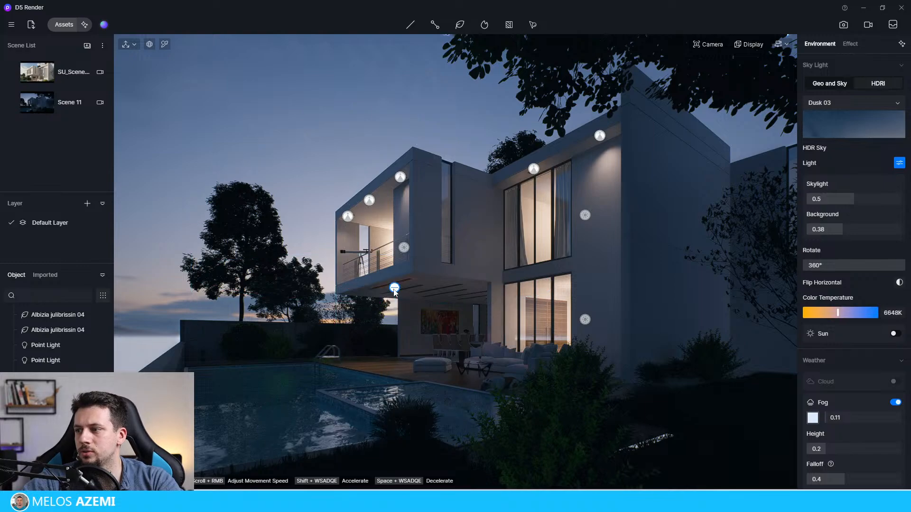
{"action": "left_click", "coordinate": [395, 292]}
{"action": "left_click", "coordinate": [308, 120]}
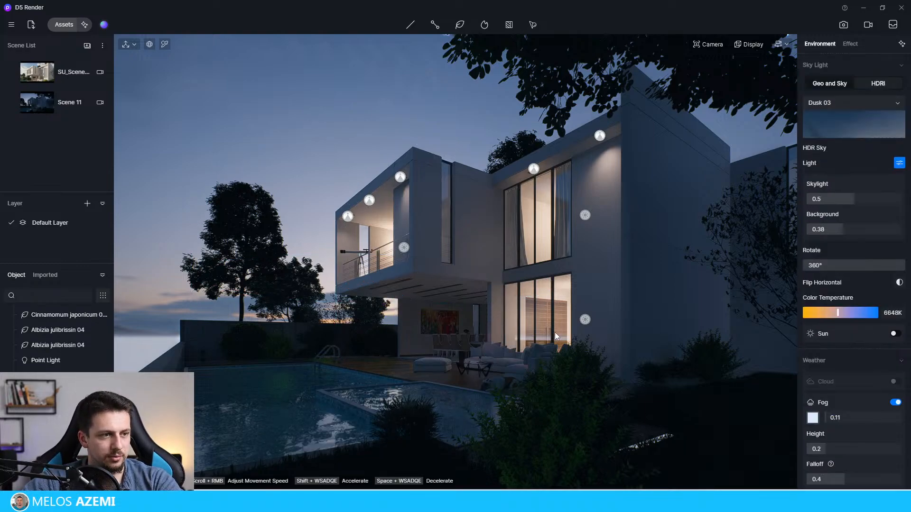
Step: Copy the ground-floor interior point light toward the dining area, to about X 18957, Y 30352
{"action": "left_click", "coordinate": [584, 320]}
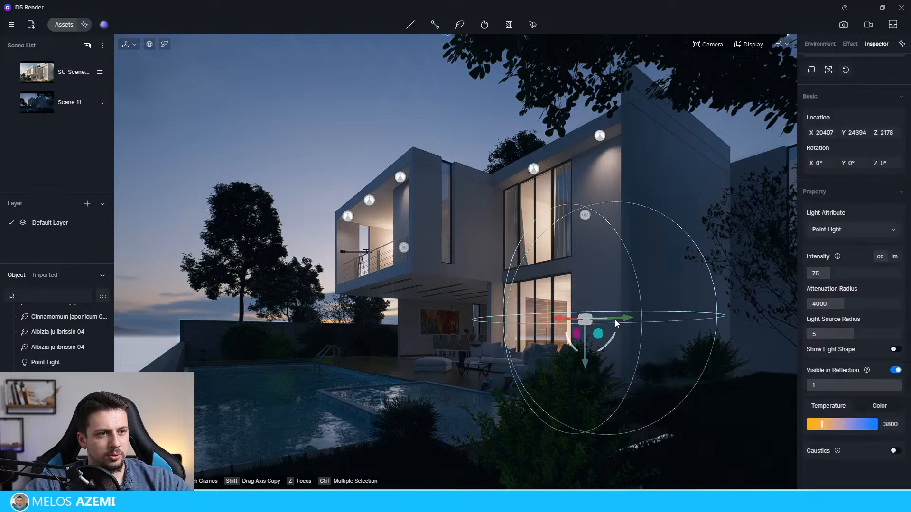
{"action": "left_click_drag", "start_coordinate": [616, 323], "coordinate": [473, 326]}
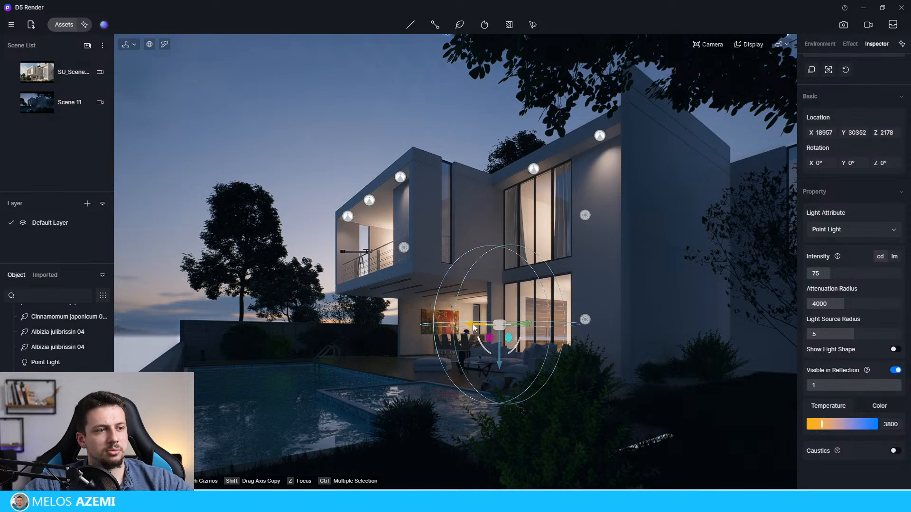
{"action": "left_click", "coordinate": [339, 137]}
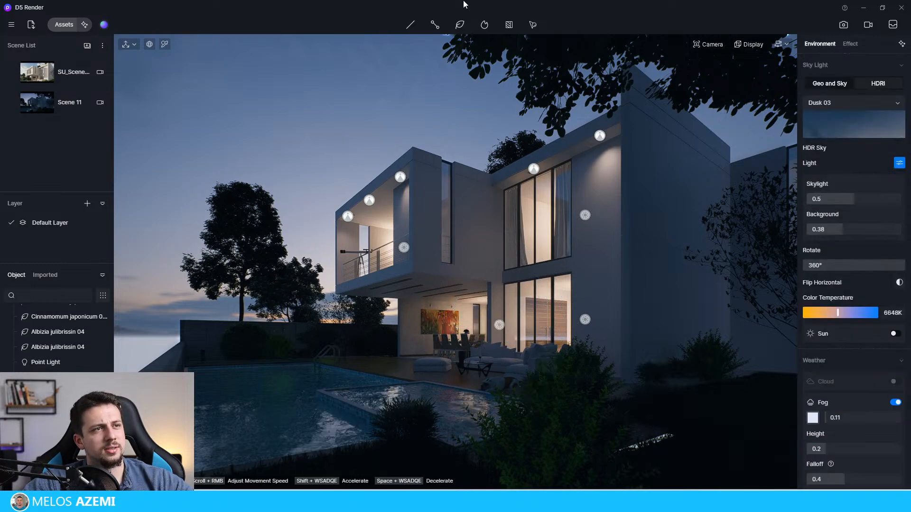
Step: Add a strip light to the ceiling under the balcony, show its light shape and lengthen it to about Y 3250
{"action": "left_click", "coordinate": [412, 26]}
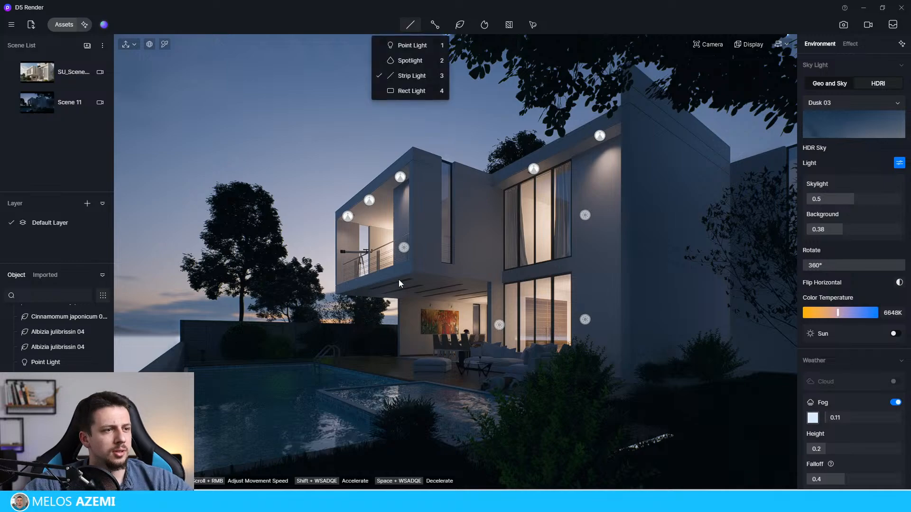
{"action": "left_click", "coordinate": [419, 77]}
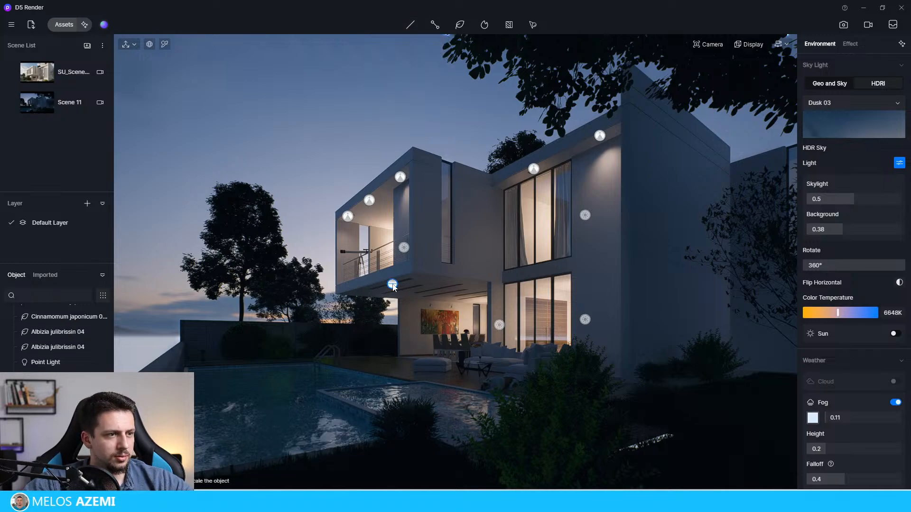
{"action": "left_click", "coordinate": [392, 285]}
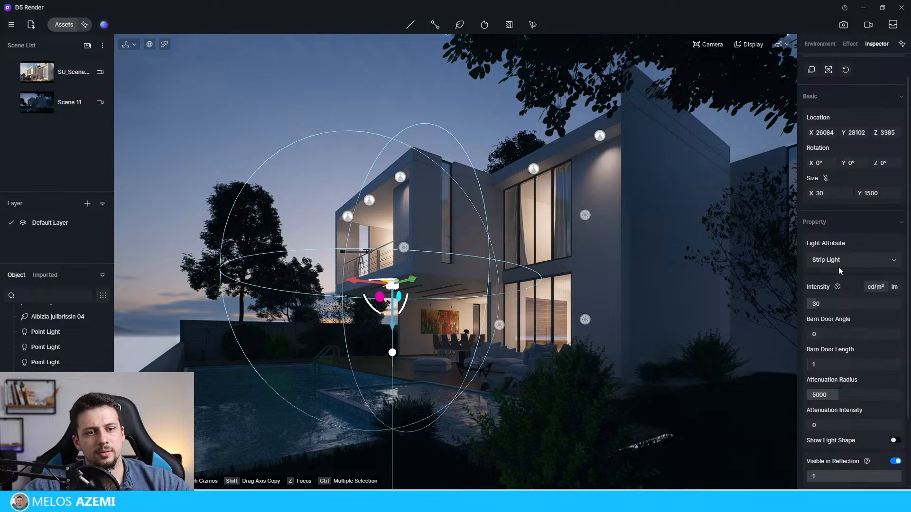
{"action": "scroll", "coordinate": [851, 422], "scroll_direction": "down", "scroll_amount": 3}
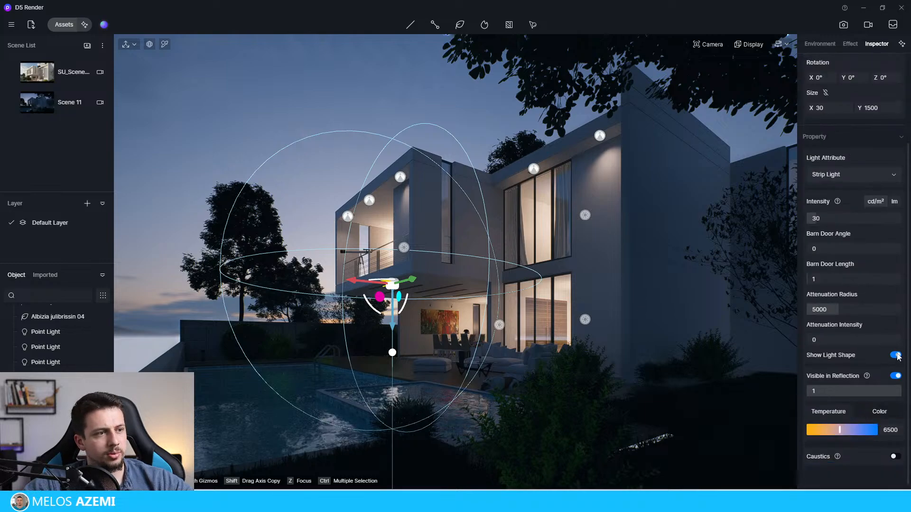
{"action": "scroll", "coordinate": [857, 258], "scroll_direction": "up", "scroll_amount": 4}
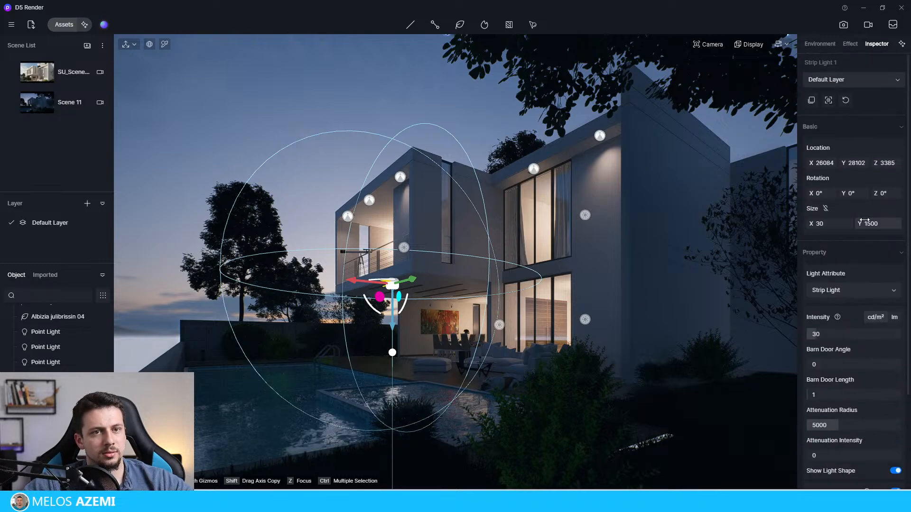
{"action": "left_click_drag", "start_coordinate": [886, 227], "coordinate": [892, 227]}
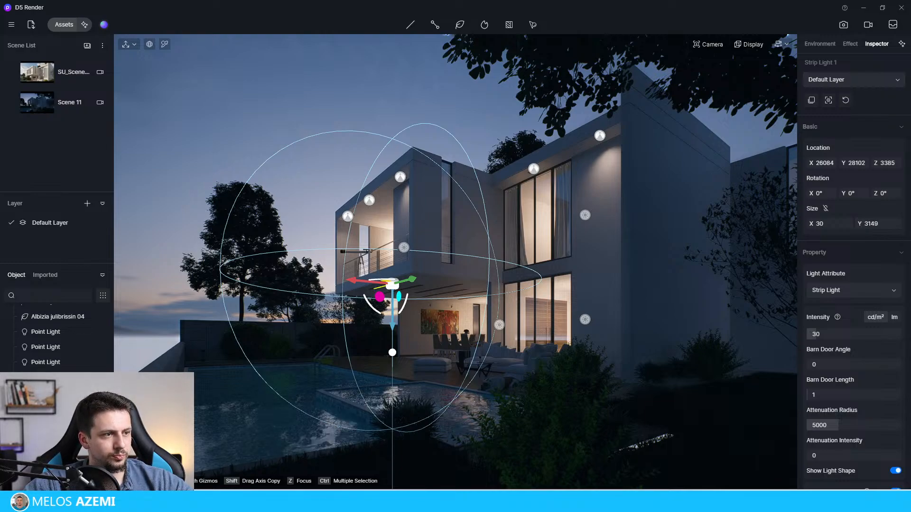
{"action": "left_click", "coordinate": [347, 81]}
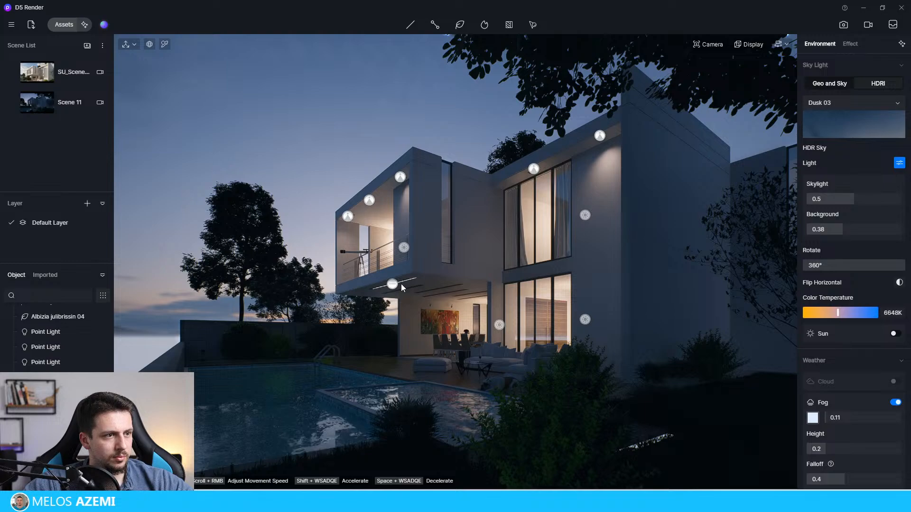
Step: Set the sky's color temperature to 2000K and the under-balcony strip light's color temperature to 3400
{"action": "left_click_drag", "start_coordinate": [838, 313], "coordinate": [834, 312]}
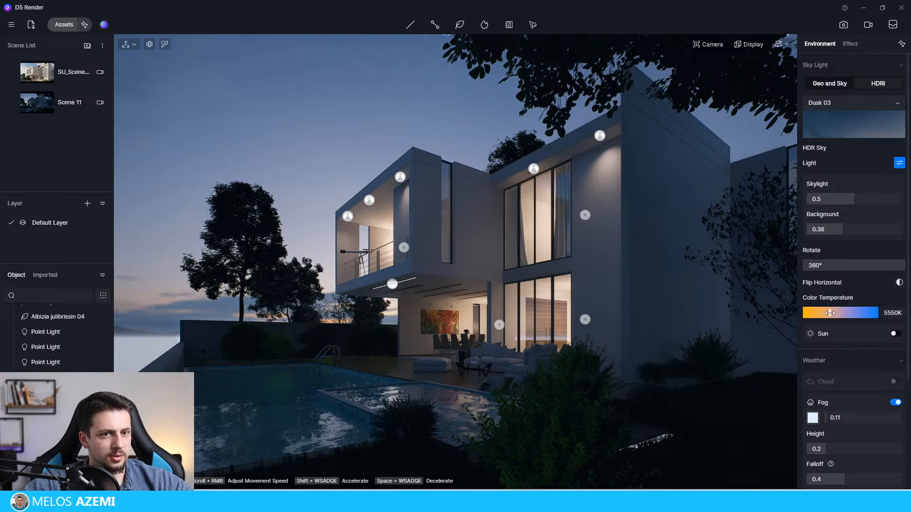
{"action": "left_click", "coordinate": [398, 283]}
{"action": "scroll", "coordinate": [870, 358], "scroll_direction": "down", "scroll_amount": 3}
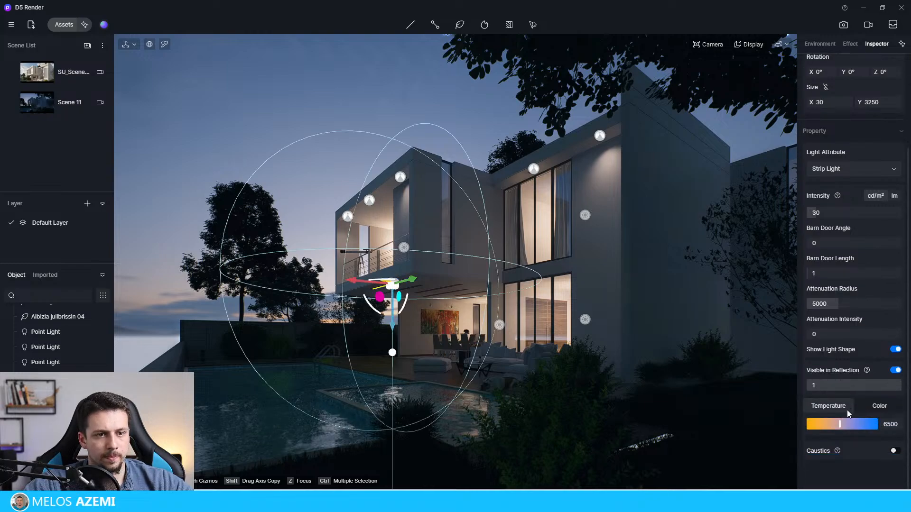
{"action": "left_click", "coordinate": [306, 82]}
{"action": "left_click", "coordinate": [393, 286]}
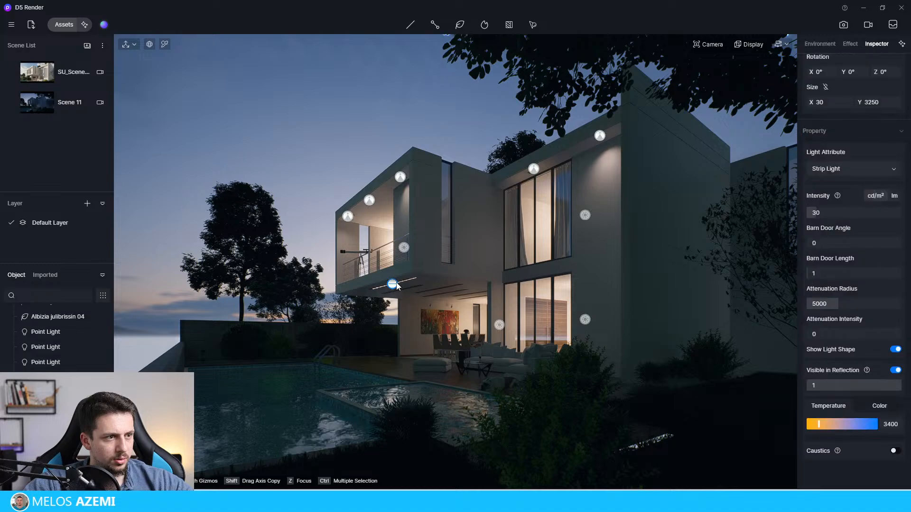
Step: Set the strip light's barn door length to 100, barn door angle to 88 and intensity to 300 cd/m²
{"action": "left_click_drag", "start_coordinate": [906, 285], "coordinate": [910, 286]}
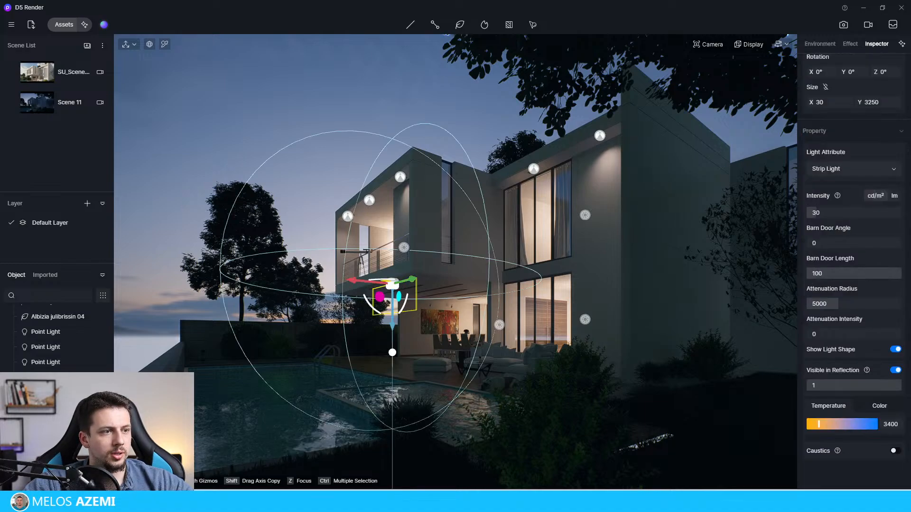
{"action": "left_click_drag", "start_coordinate": [814, 242], "coordinate": [909, 248]}
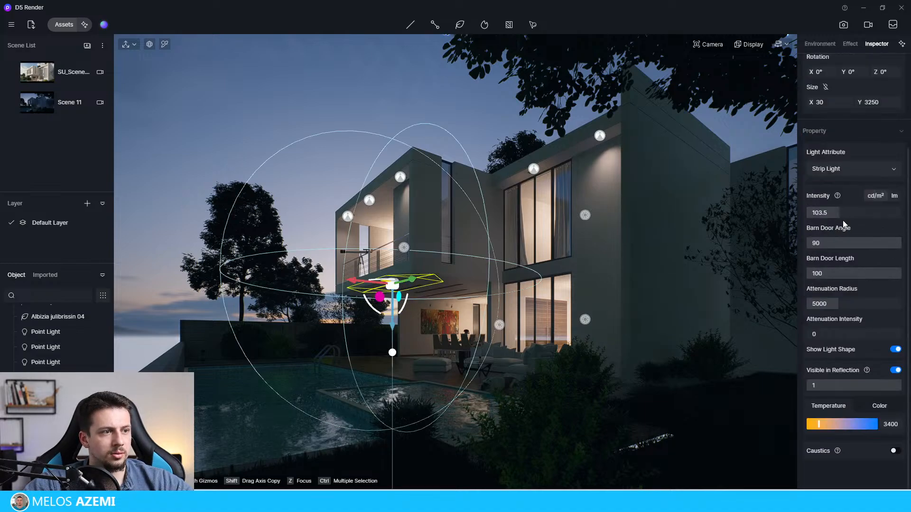
{"action": "left_click", "coordinate": [355, 82]}
{"action": "left_click", "coordinate": [397, 285]}
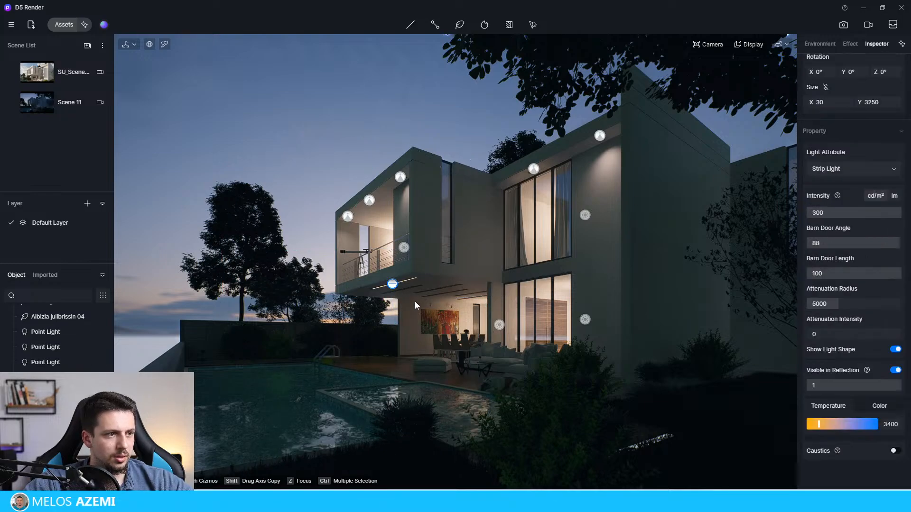
{"action": "mouse_move", "coordinate": [404, 298]}
{"action": "left_mouse_down"}
{"action": "mouse_move", "coordinate": [435, 289]}
{"action": "mouse_move", "coordinate": [415, 290]}
{"action": "left_mouse_up"}
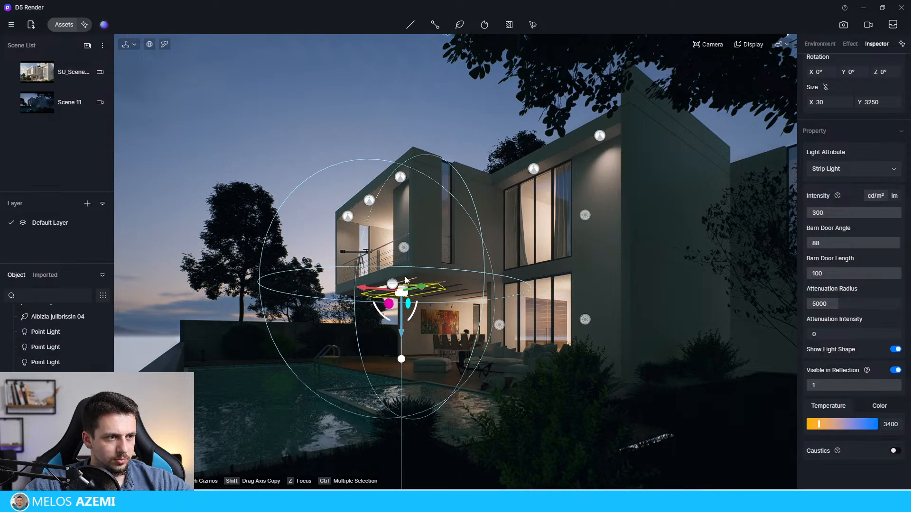
{"action": "left_click", "coordinate": [313, 75]}
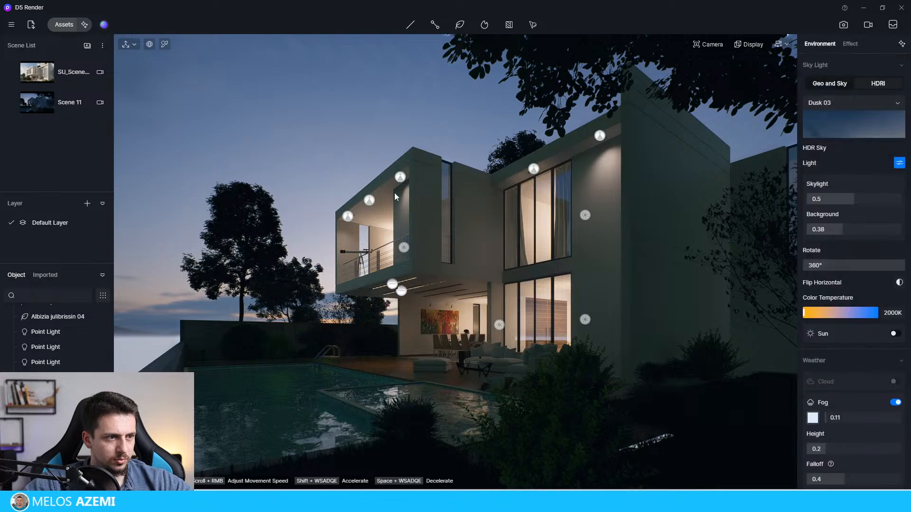
{"action": "left_click", "coordinate": [401, 291]}
{"action": "key", "text": "Escape"}
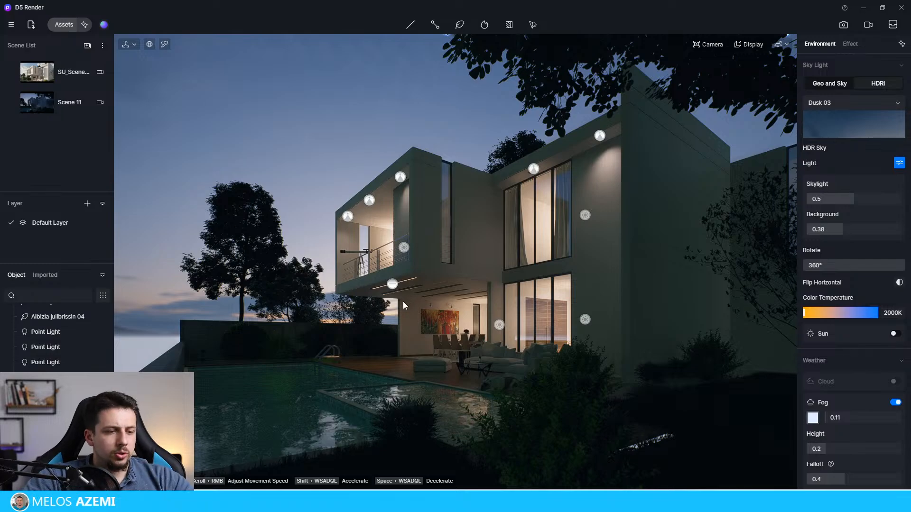
Step: Shorten the strip light to Y 2738 and align it lengthwise within the outermost ceiling slot under the balcony
{"action": "scroll", "coordinate": [403, 297], "scroll_direction": "up", "scroll_amount": 6}
{"action": "right_click_drag", "start_coordinate": [394, 260], "coordinate": [383, 250]}
{"action": "scroll", "coordinate": [383, 251], "scroll_direction": "up", "scroll_amount": 5}
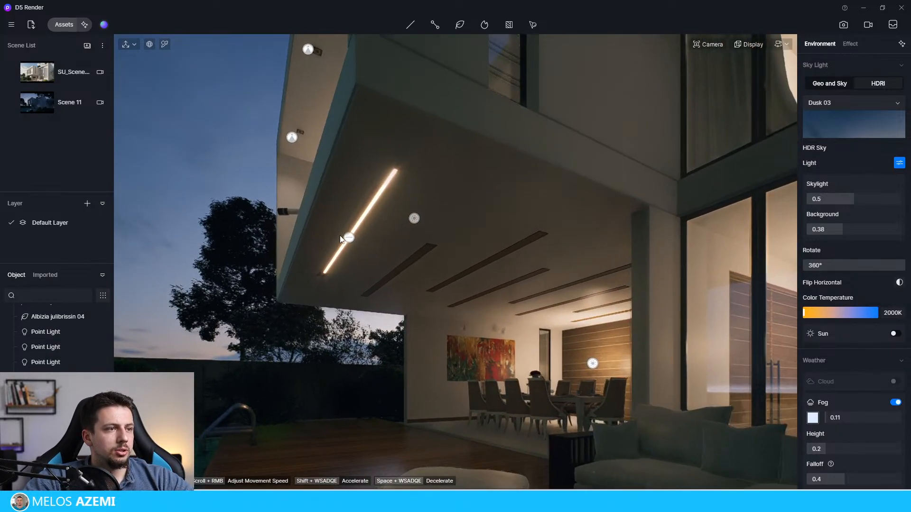
{"action": "left_click", "coordinate": [325, 204]}
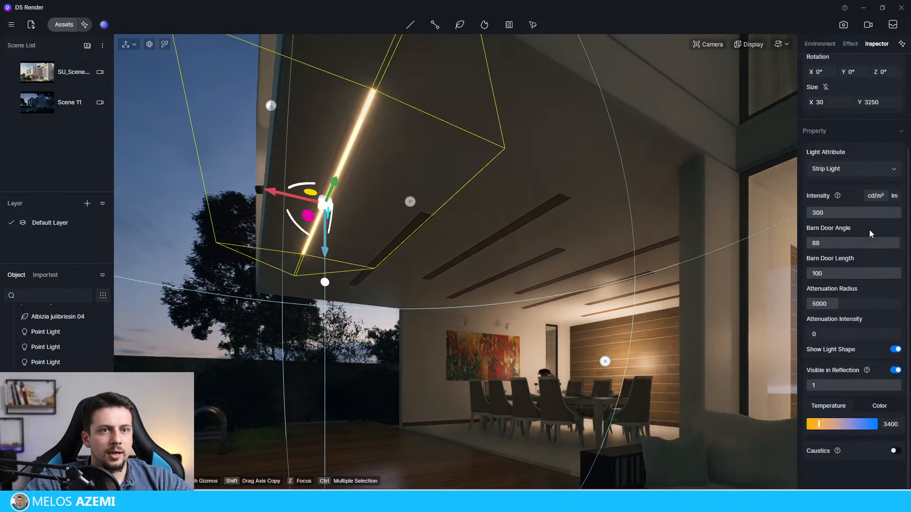
{"action": "left_click_drag", "start_coordinate": [863, 104], "coordinate": [287, 235]}
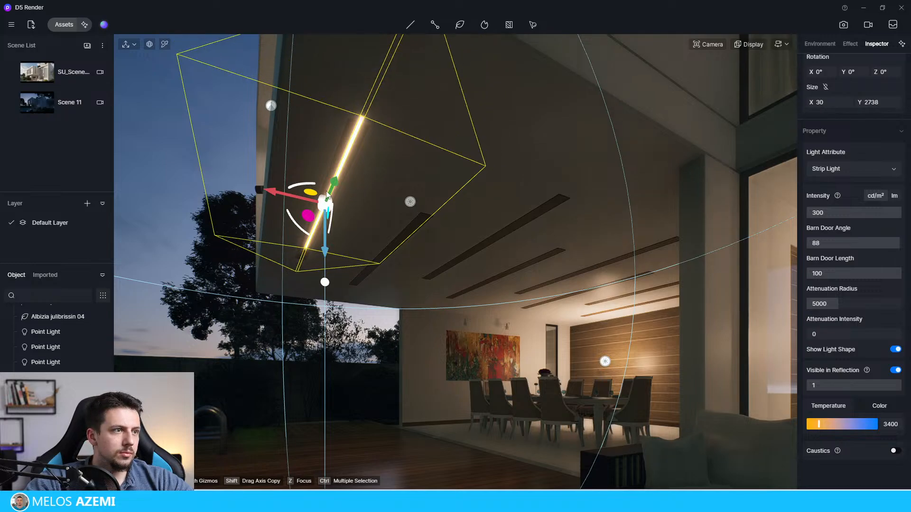
{"action": "mouse_move", "coordinate": [317, 207]}
{"action": "left_mouse_down"}
{"action": "mouse_move", "coordinate": [330, 187]}
{"action": "mouse_move", "coordinate": [325, 199]}
{"action": "left_mouse_up"}
Step: Copy the strip light into the second and third ceiling slots under the balcony
{"action": "left_click_drag", "start_coordinate": [373, 218], "coordinate": [337, 260], "text": "shift"}
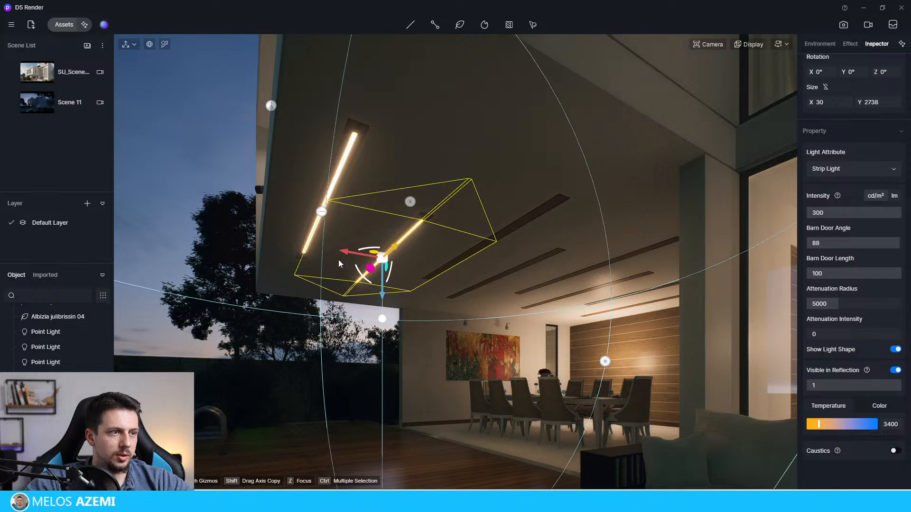
{"action": "left_click_drag", "start_coordinate": [439, 268], "coordinate": [513, 230], "text": "shift"}
{"action": "left_click", "coordinate": [501, 232]}
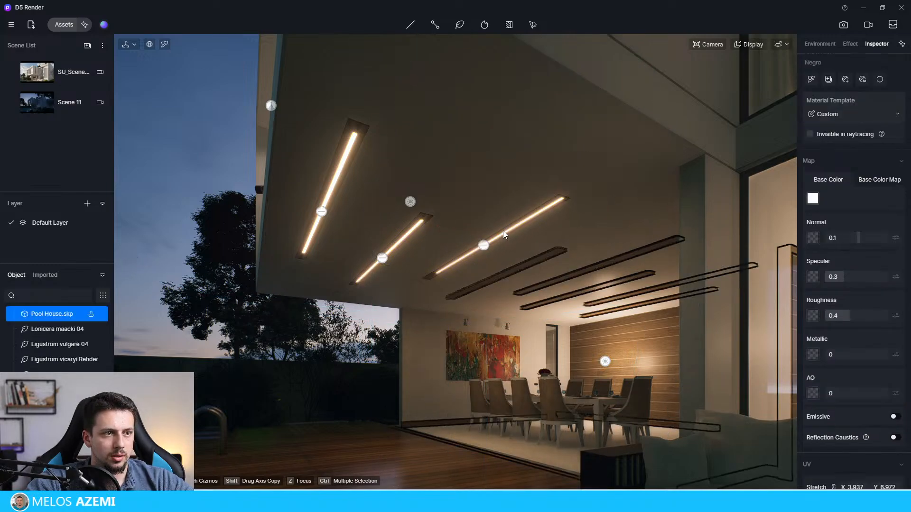
{"action": "key", "text": "Escape"}
Step: Copy the second and third strip lights together into the ceiling slots further inward, and return to the Scene 11 view
{"action": "left_click", "coordinate": [383, 259]}
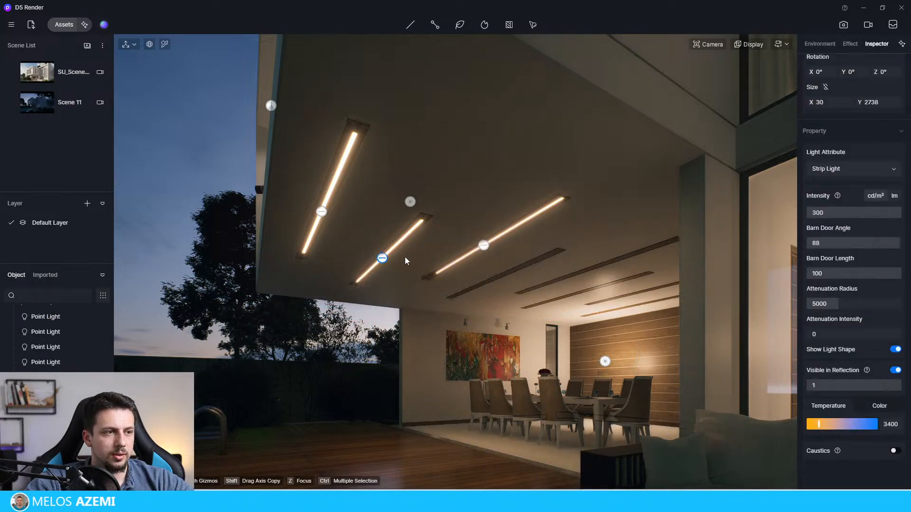
{"action": "left_click", "coordinate": [484, 248]}
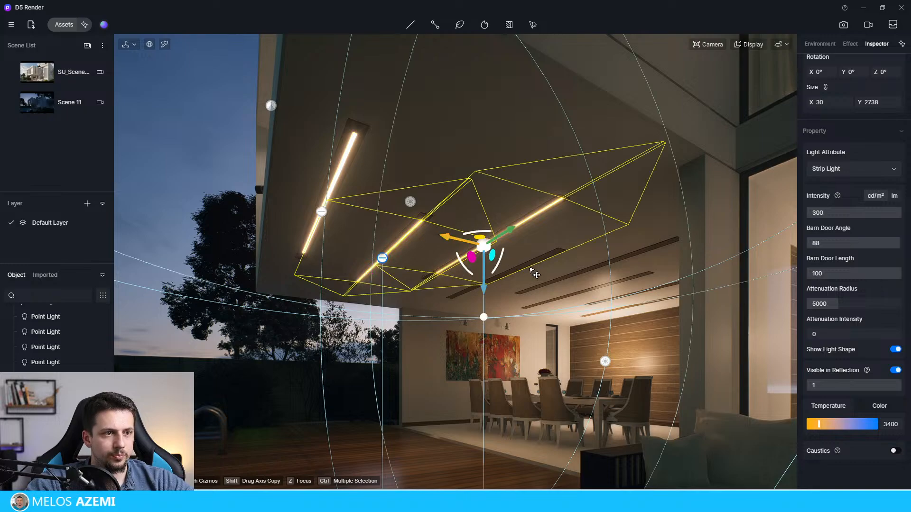
{"action": "left_click_drag", "start_coordinate": [530, 268], "coordinate": [657, 298], "text": "shift"}
{"action": "left_click", "coordinate": [70, 104]}
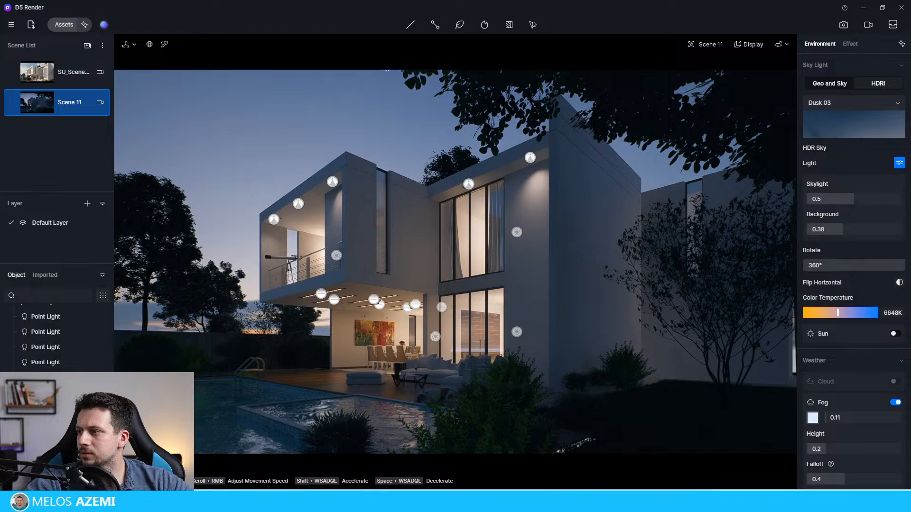
Step: Move the point light near the dining area deeper into the house, to about X 14855
{"action": "left_click", "coordinate": [436, 336]}
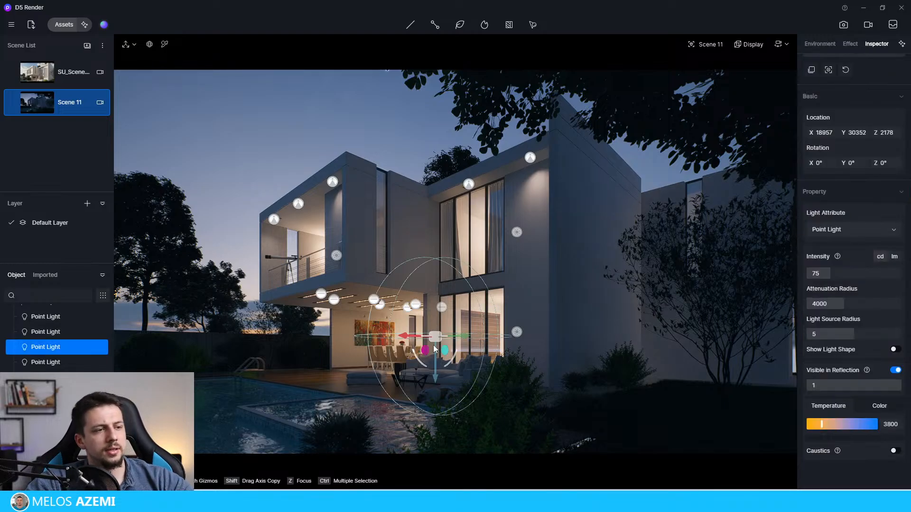
{"action": "right_click", "coordinate": [404, 345]}
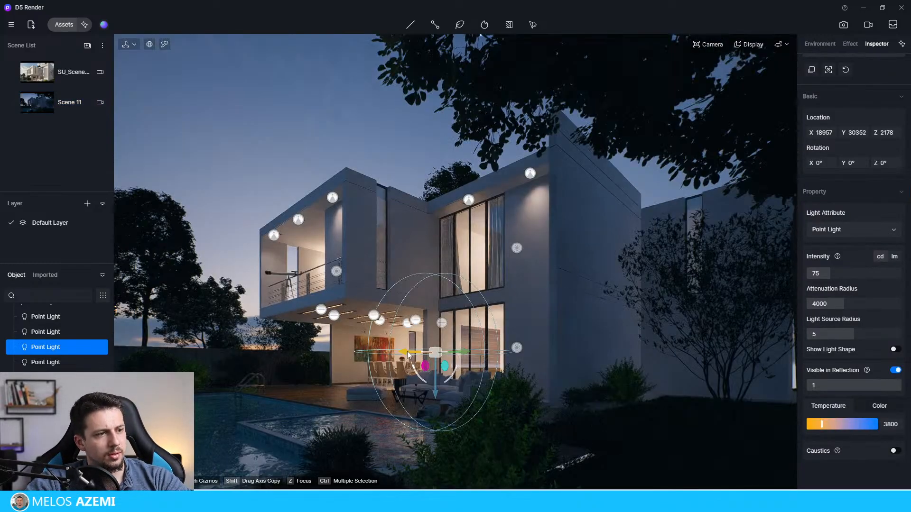
{"action": "left_click_drag", "start_coordinate": [418, 353], "coordinate": [469, 353]}
{"action": "left_click", "coordinate": [343, 136]}
{"action": "left_click", "coordinate": [486, 353]}
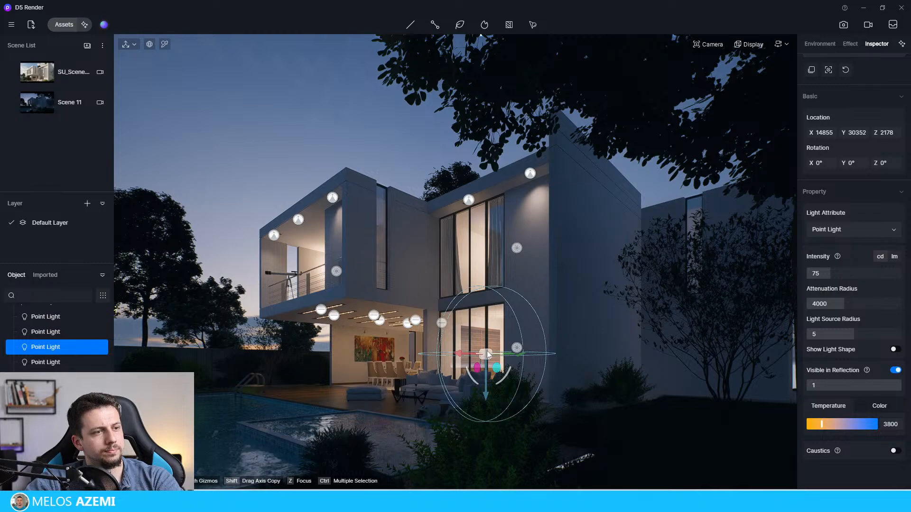
{"action": "left_click", "coordinate": [332, 138]}
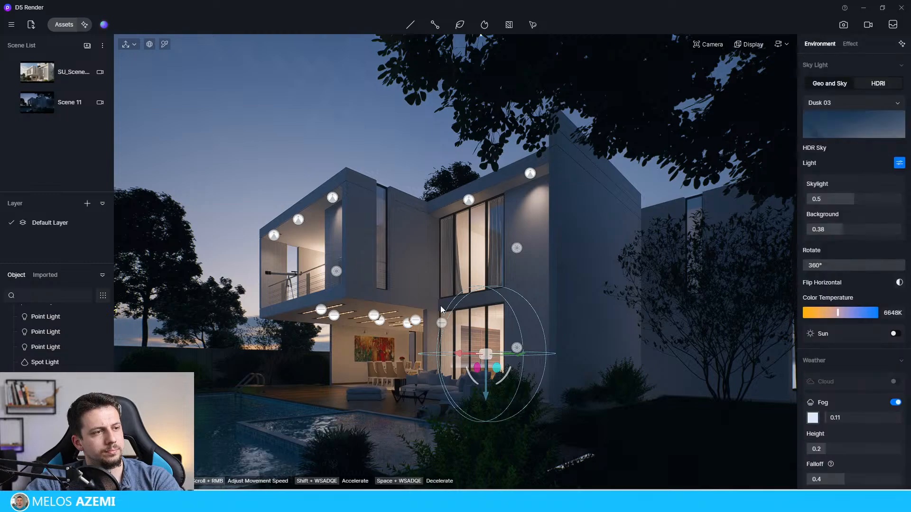
Step: Select all the strip lights under the balcony and set their color temperature to 5000
{"action": "left_click", "coordinate": [380, 321]}
{"action": "scroll", "coordinate": [841, 432], "scroll_direction": "down", "scroll_amount": 2}
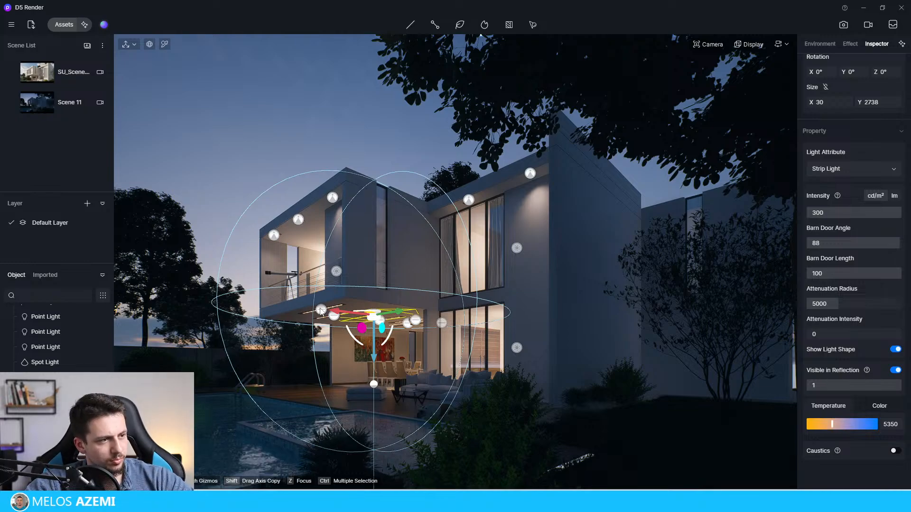
{"action": "left_click", "coordinate": [334, 316]}
{"action": "left_click", "coordinate": [334, 317], "text": "ctrl"}
{"action": "left_click", "coordinate": [374, 316], "text": "ctrl"}
{"action": "left_click", "coordinate": [380, 323], "text": "ctrl"}
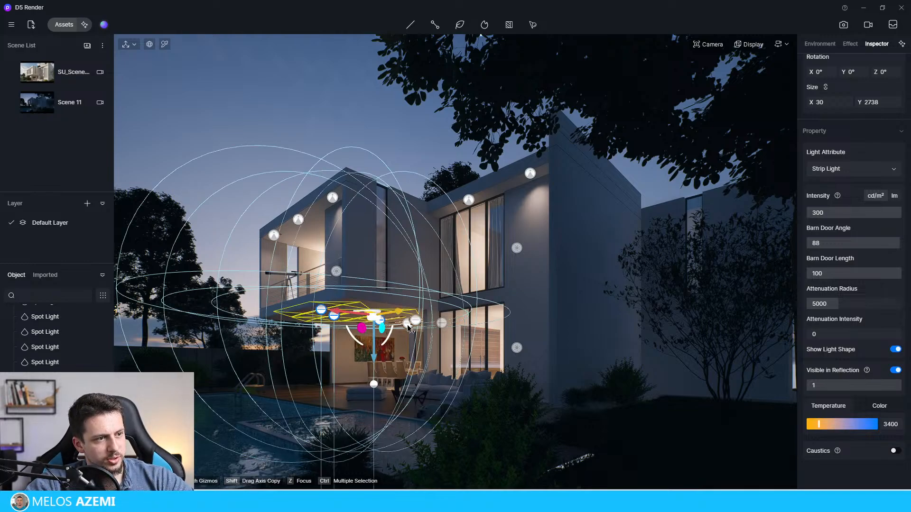
{"action": "left_click", "coordinate": [408, 324], "text": "ctrl"}
{"action": "left_click", "coordinate": [416, 324], "text": "ctrl"}
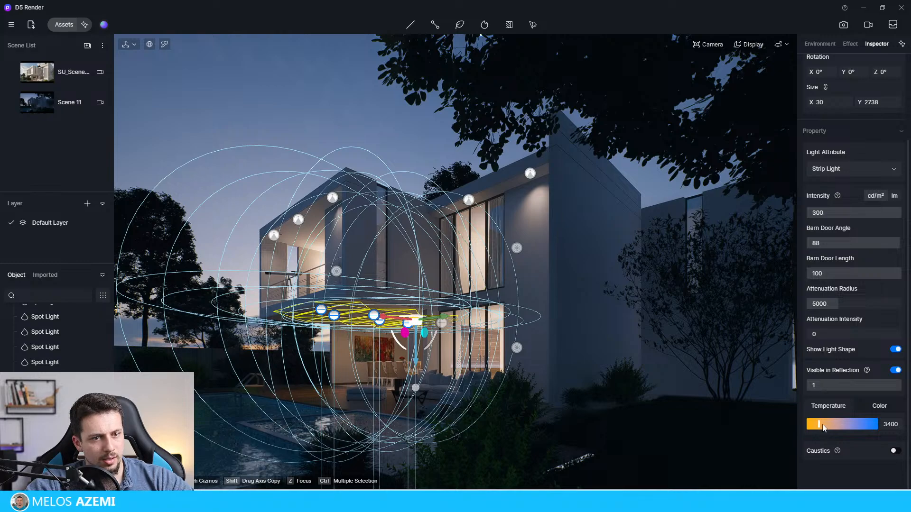
{"action": "mouse_move", "coordinate": [818, 423]}
{"action": "left_mouse_down"}
{"action": "mouse_move", "coordinate": [839, 424]}
{"action": "mouse_move", "coordinate": [830, 424]}
{"action": "left_mouse_up"}
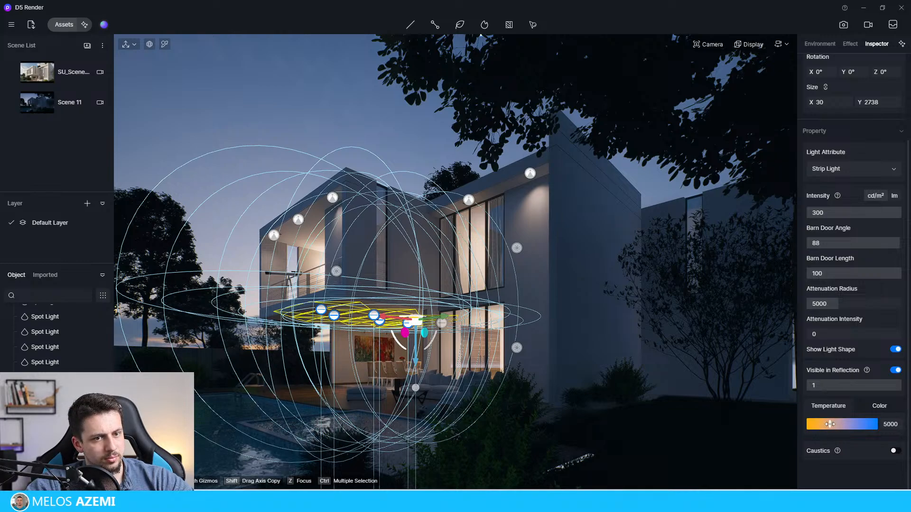
Step: Place a spotlight at a recessed fixture in the underwater wall of the small raised pool
{"action": "left_click", "coordinate": [300, 82]}
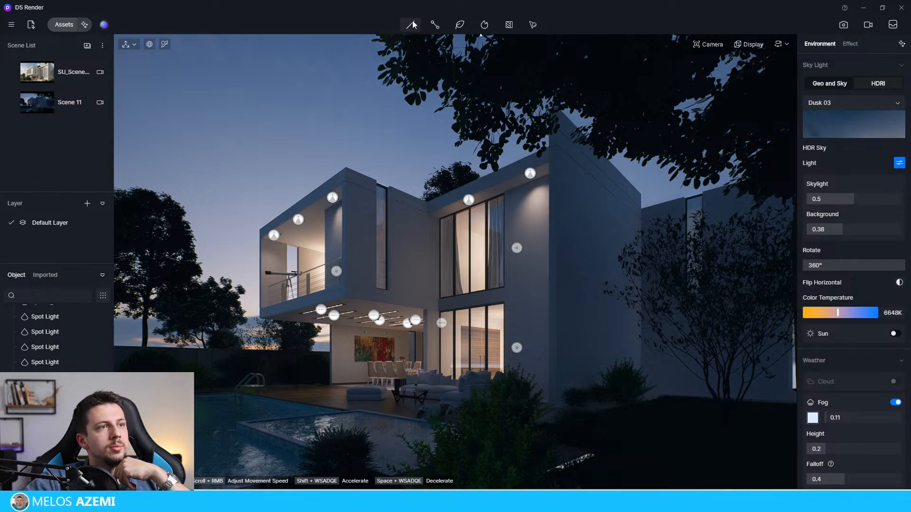
{"action": "left_click", "coordinate": [372, 402]}
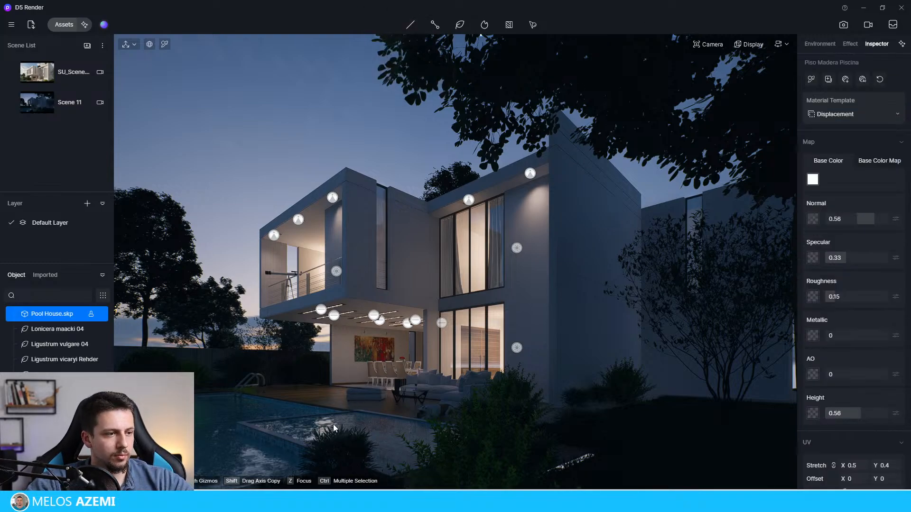
{"action": "right_click_drag", "start_coordinate": [333, 425], "coordinate": [354, 141]}
{"action": "right_click_drag", "start_coordinate": [352, 215], "coordinate": [272, 203]}
{"action": "key", "text": "w"}
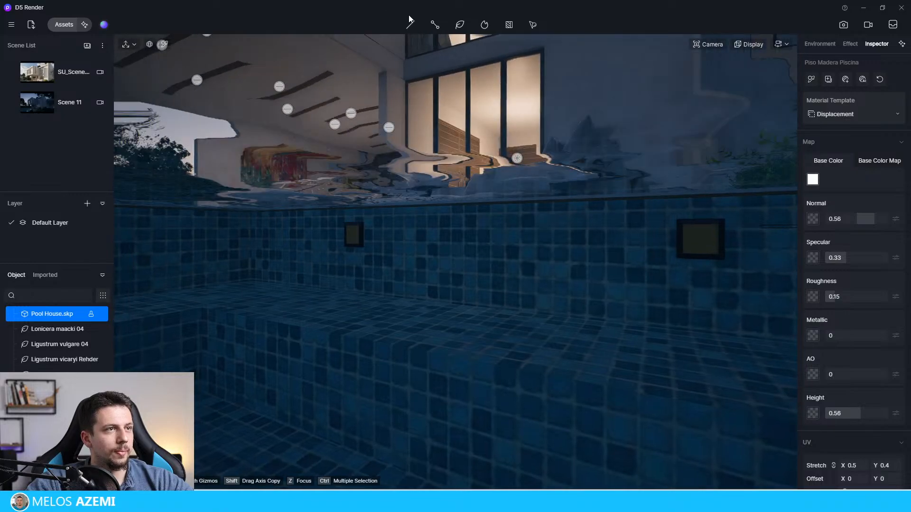
{"action": "mouse_move", "coordinate": [410, 24]}
{"action": "left_click", "coordinate": [412, 61]}
{"action": "left_click", "coordinate": [352, 237]}
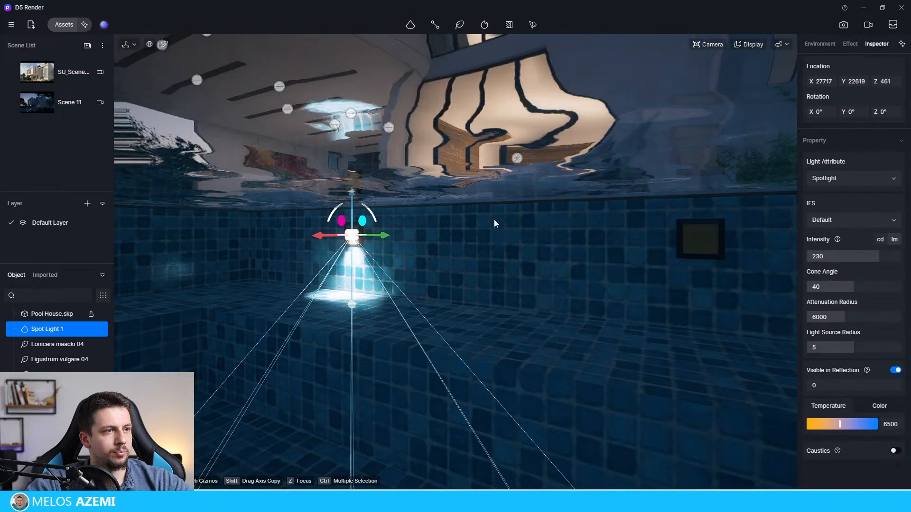
Step: Rotate the new pool spotlight to Y 90° so it shines horizontally away from the wall
{"action": "right_click_drag", "start_coordinate": [494, 223], "coordinate": [316, 219]}
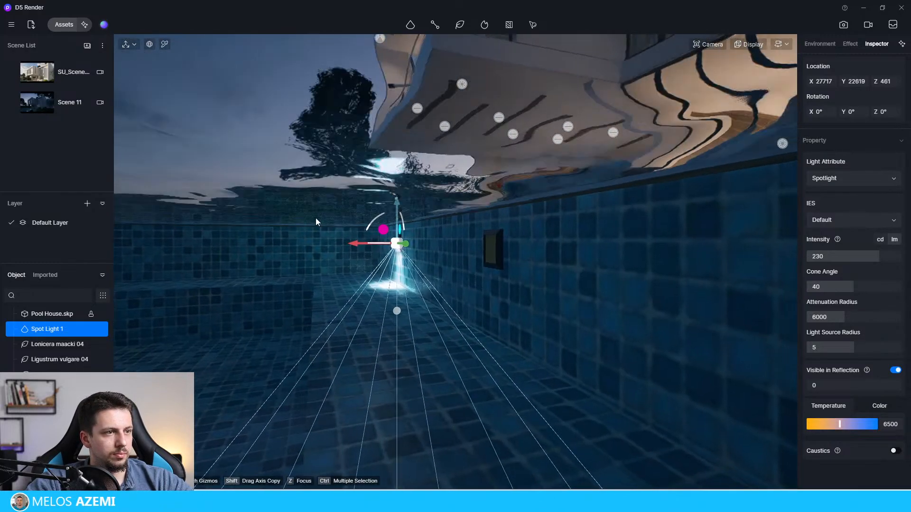
{"action": "left_click_drag", "start_coordinate": [374, 221], "coordinate": [429, 218]}
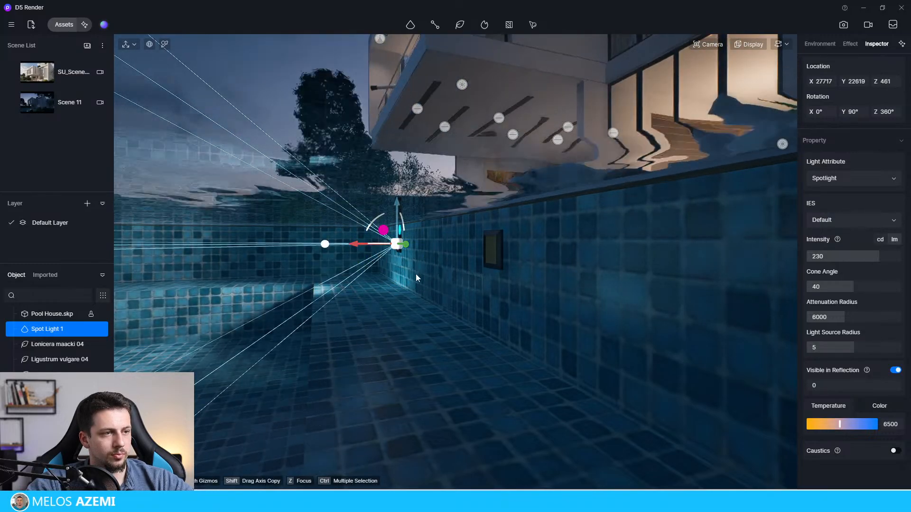
{"action": "right_click_drag", "start_coordinate": [416, 274], "coordinate": [392, 268]}
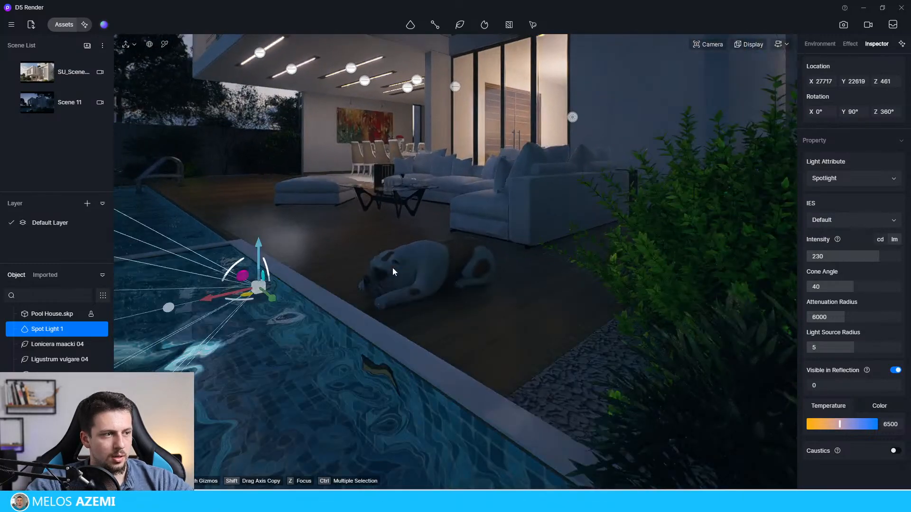
Step: Try to copy the spotlight along the pool wall, undo the copy, and set the sky's color temperature to 2000K
{"action": "scroll", "coordinate": [393, 272], "scroll_direction": "down", "scroll_amount": 5}
{"action": "middle_click_drag", "start_coordinate": [393, 272], "coordinate": [376, 191]}
{"action": "scroll", "coordinate": [379, 191], "scroll_direction": "up", "scroll_amount": 3}
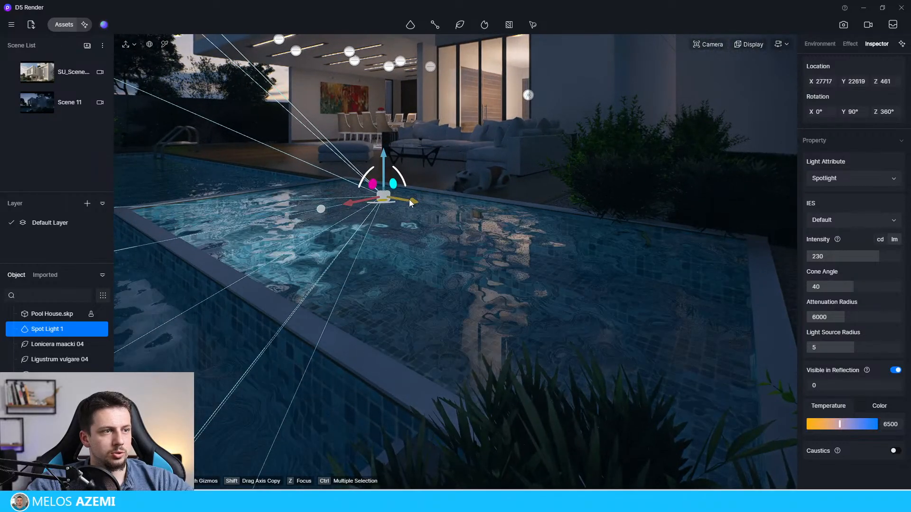
{"action": "left_click_drag", "start_coordinate": [412, 201], "coordinate": [494, 219], "text": "shift"}
{"action": "key", "text": "ctrl+z"}
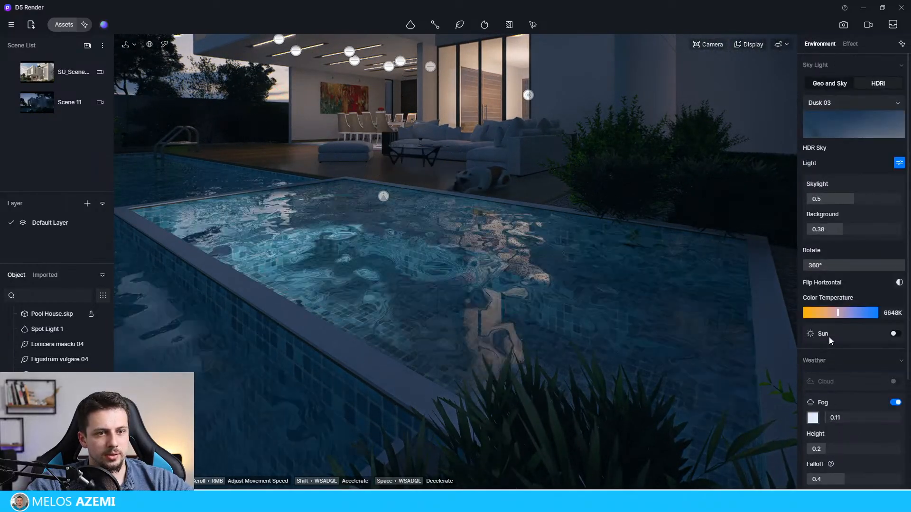
{"action": "left_click_drag", "start_coordinate": [838, 313], "coordinate": [801, 313]}
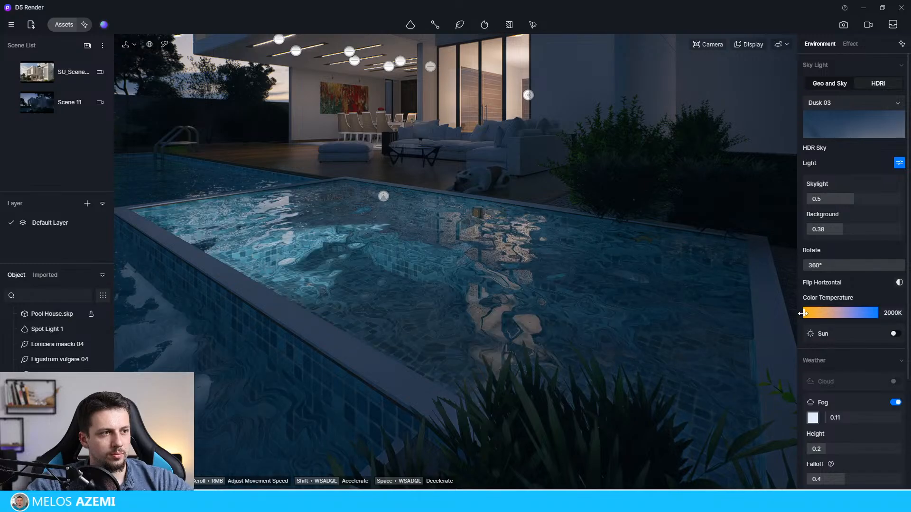
Step: Set the pool spotlight's color temperature to 5600 and copy it twice along the small pool's wall
{"action": "left_click", "coordinate": [384, 196]}
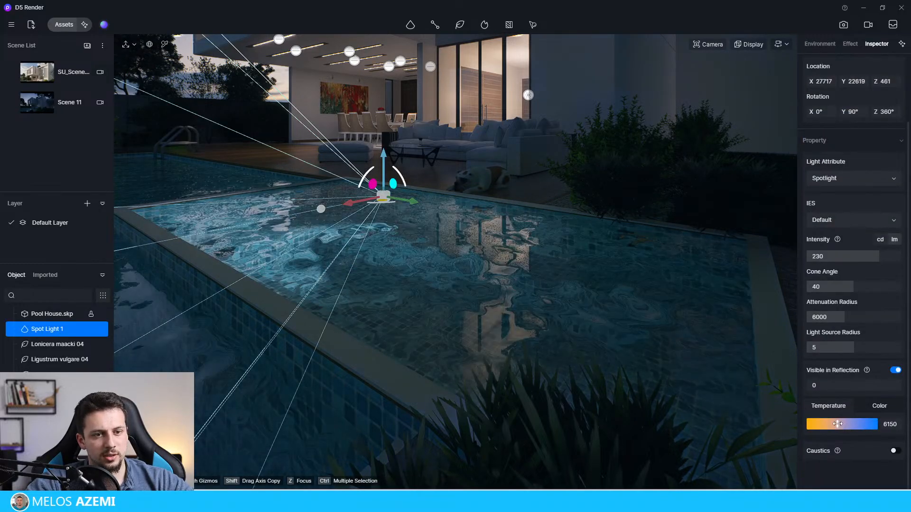
{"action": "mouse_move", "coordinate": [838, 424]}
{"action": "left_mouse_down"}
{"action": "mouse_move", "coordinate": [788, 422]}
{"action": "mouse_move", "coordinate": [834, 425]}
{"action": "left_mouse_up"}
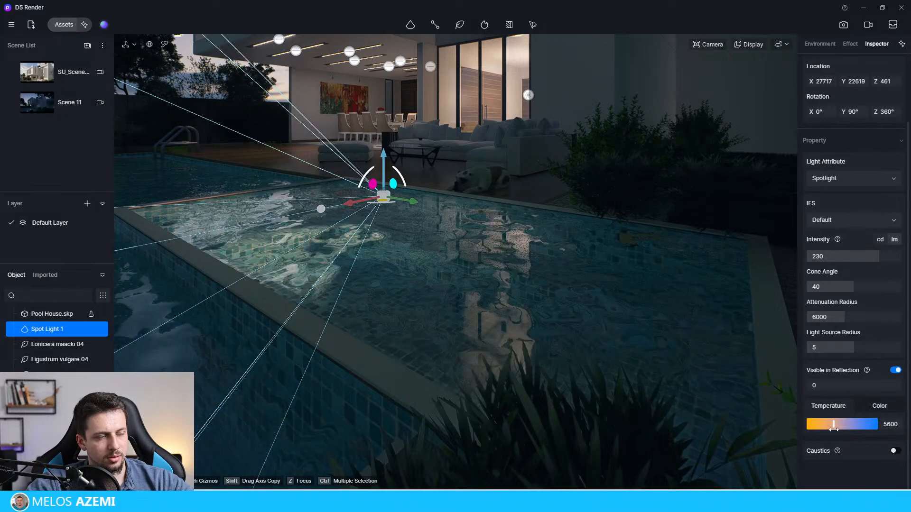
{"action": "left_click_drag", "start_coordinate": [409, 201], "coordinate": [528, 249]}
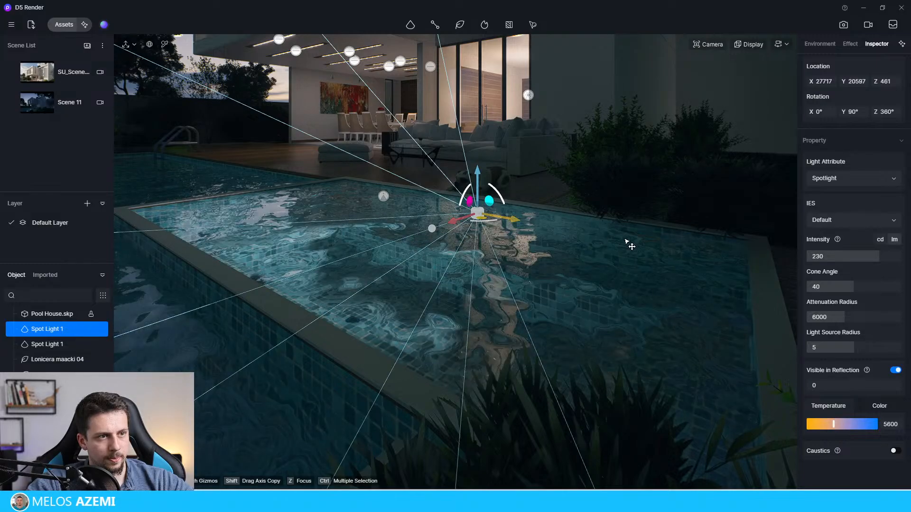
{"action": "left_click_drag", "start_coordinate": [626, 240], "coordinate": [679, 253], "text": "shift"}
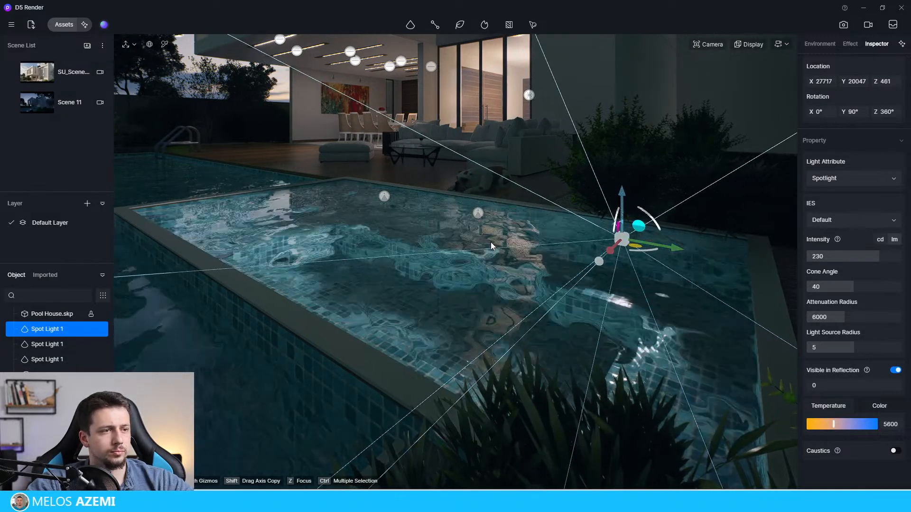
{"action": "scroll", "coordinate": [491, 242], "scroll_direction": "down", "scroll_amount": 3}
{"action": "middle_click_drag", "start_coordinate": [490, 242], "coordinate": [517, 240]}
{"action": "right_click_drag", "start_coordinate": [469, 275], "coordinate": [674, 147]}
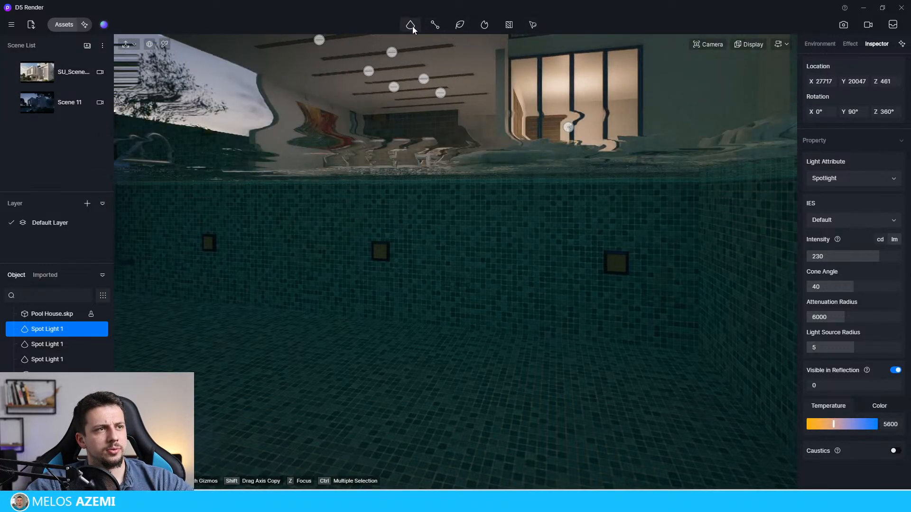
{"action": "mouse_move", "coordinate": [410, 25]}
{"action": "left_click", "coordinate": [398, 44]}
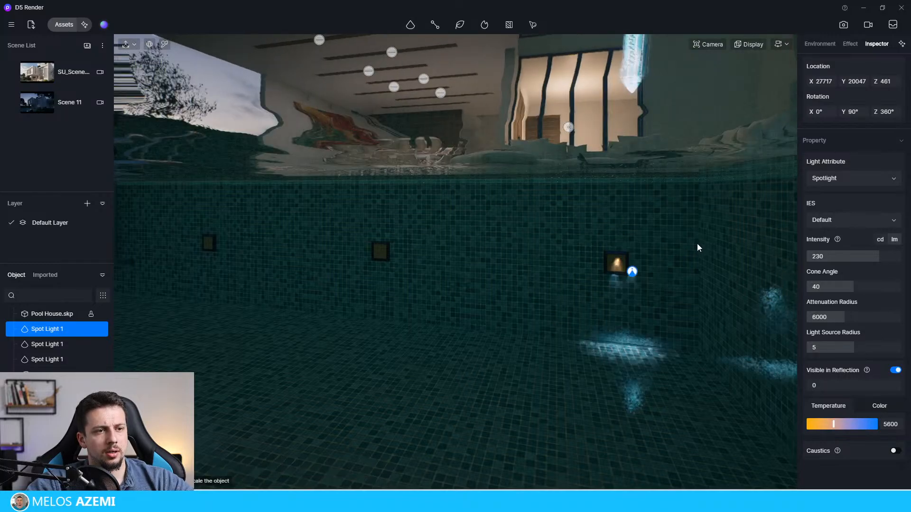
{"action": "key", "text": "d"}
{"action": "right_click_drag", "start_coordinate": [687, 244], "coordinate": [583, 285]}
{"action": "key", "text": "q"}
{"action": "key", "text": "e"}
{"action": "key", "text": "a"}
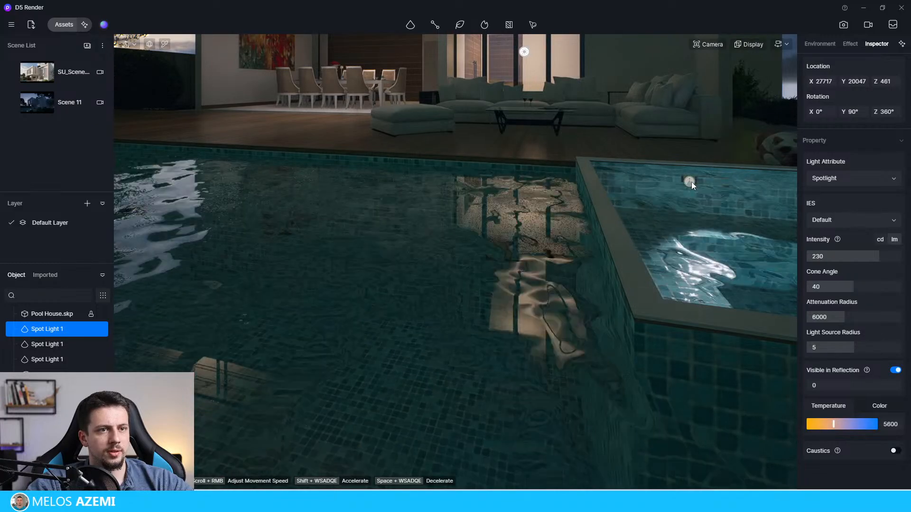
Step: Copy the nearest small-pool spotlight across into the main pool, to about Y 24134
{"action": "left_click", "coordinate": [690, 182]}
{"action": "key", "text": "Caps_Lock"}
{"action": "left_click_drag", "start_coordinate": [657, 179], "coordinate": [512, 223]}
{"action": "key", "text": "Caps_Lock"}
Step: Move the copied spotlight down to the main pool's wall fixture, at about X 27684, Y 24196, Z -267
{"action": "right_click_drag", "start_coordinate": [511, 220], "coordinate": [531, 112]}
{"action": "key", "text": "e"}
{"action": "key", "text": "w"}
{"action": "key", "text": "q"}
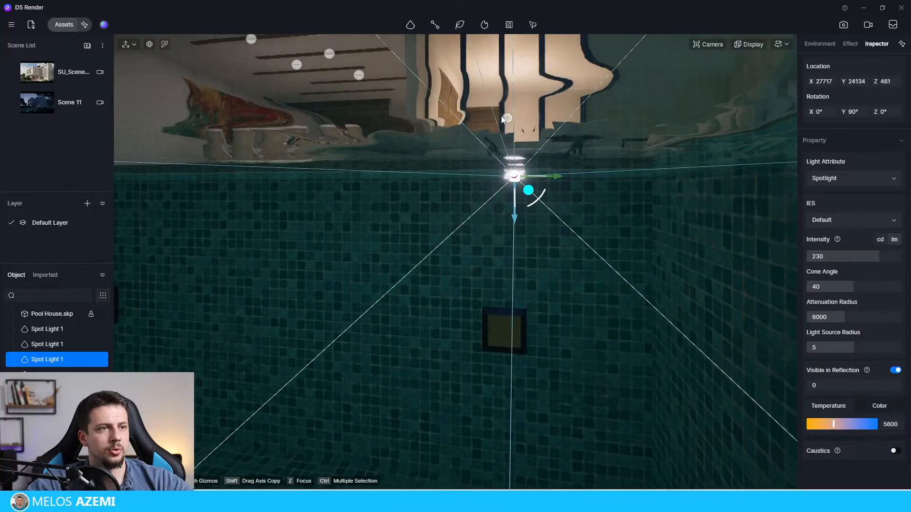
{"action": "left_click_drag", "start_coordinate": [516, 210], "coordinate": [522, 327]}
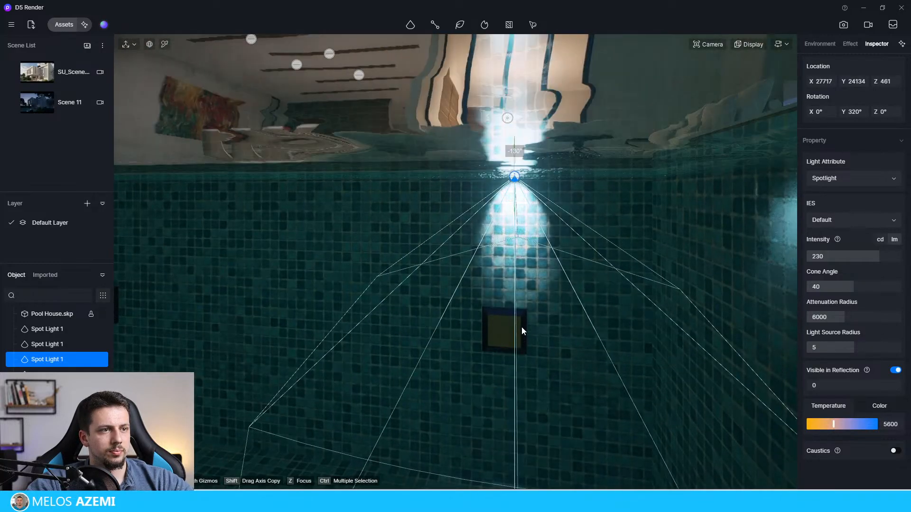
{"action": "key", "text": "ctrl+z"}
{"action": "left_click", "coordinate": [515, 175]}
{"action": "left_click_drag", "start_coordinate": [519, 201], "coordinate": [501, 327]}
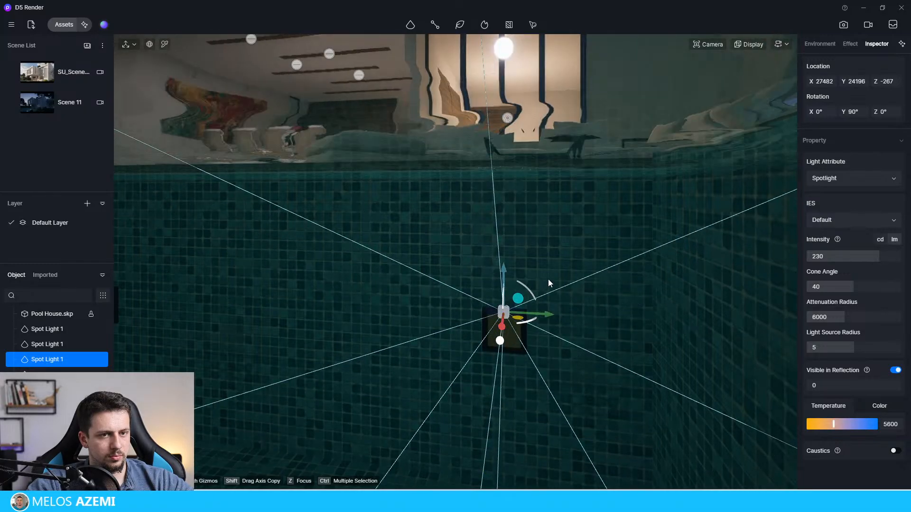
{"action": "middle_click_drag", "start_coordinate": [475, 290], "coordinate": [447, 386]}
{"action": "left_click_drag", "start_coordinate": [447, 387], "coordinate": [385, 436]}
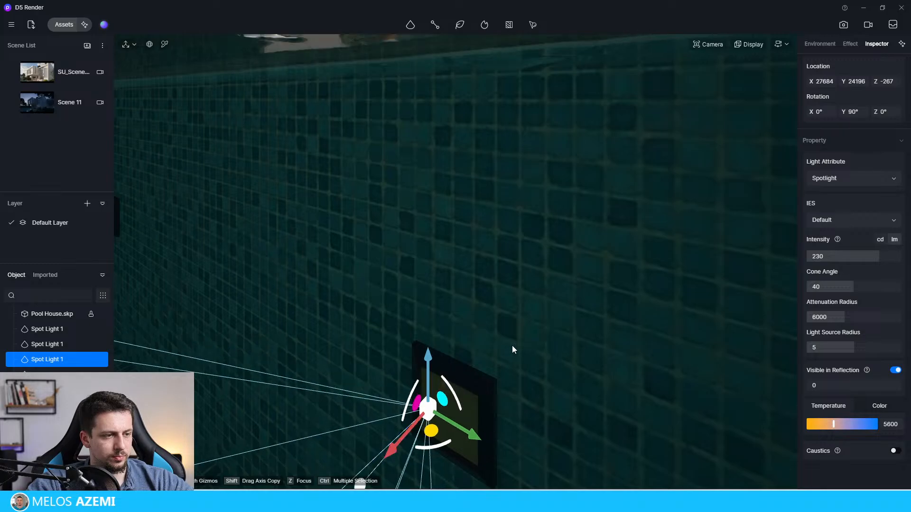
Step: Set the main-pool spotlight's color temperature to 4750, cone angle to 79.6 and attenuation radius to 15000
{"action": "scroll", "coordinate": [511, 352], "scroll_direction": "down", "scroll_amount": 6}
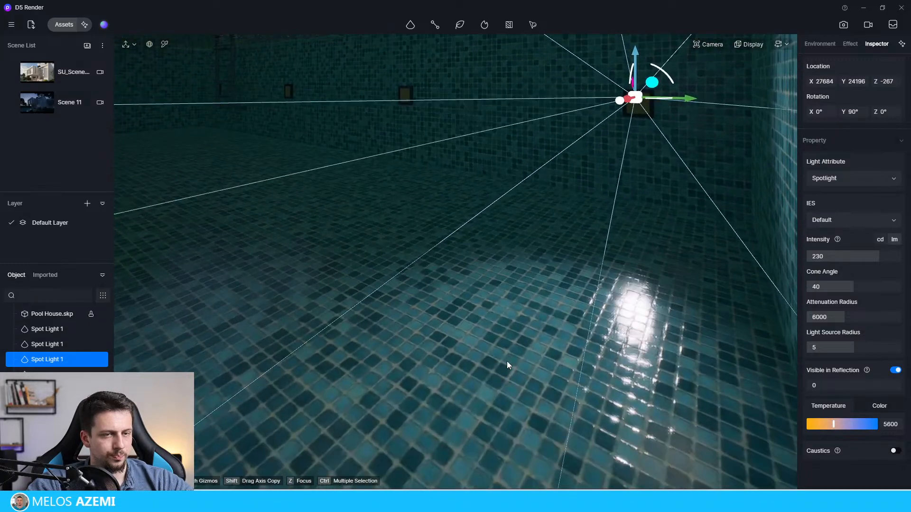
{"action": "scroll", "coordinate": [507, 360], "scroll_direction": "down", "scroll_amount": 5}
{"action": "left_click_drag", "start_coordinate": [833, 424], "coordinate": [828, 425]}
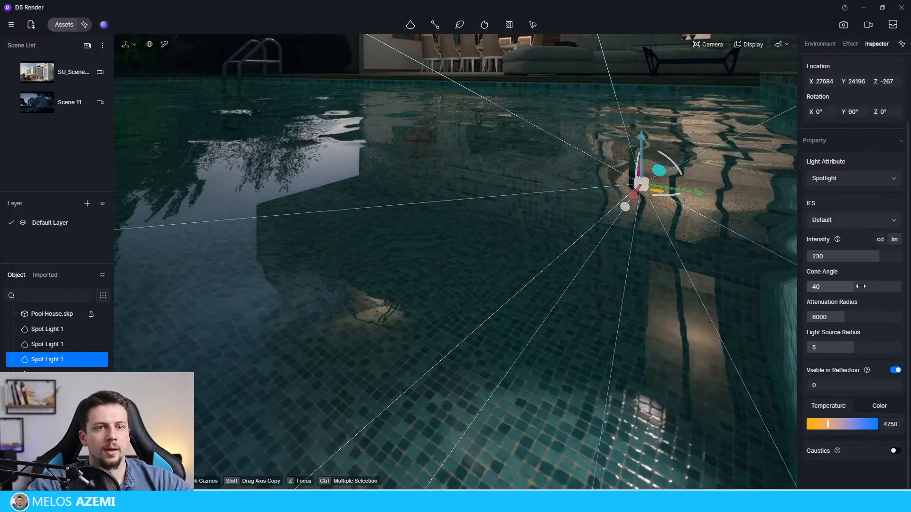
{"action": "left_click_drag", "start_coordinate": [852, 287], "coordinate": [900, 287]}
{"action": "left_click_drag", "start_coordinate": [854, 319], "coordinate": [902, 318]}
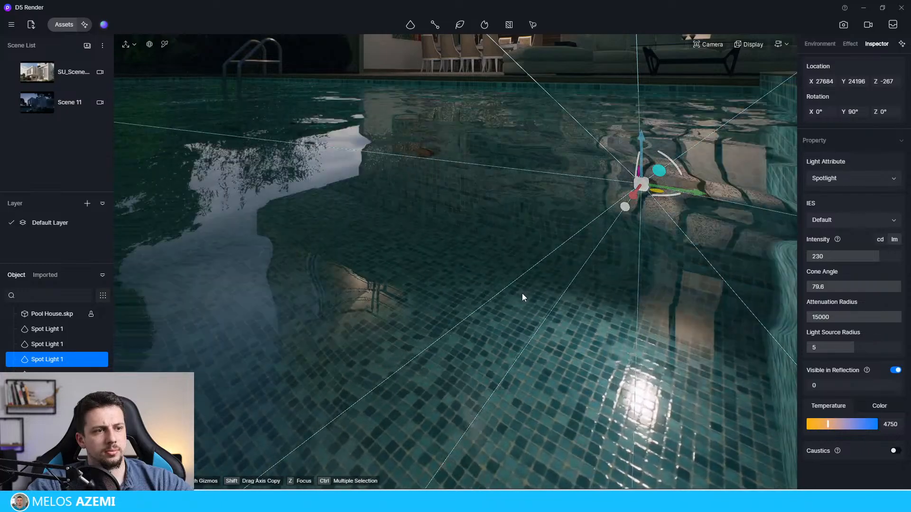
Step: Copy the main-pool spotlight twice along the pool wall, the farthest at about Y 29023, and return to the Scene 11 view
{"action": "scroll", "coordinate": [522, 293], "scroll_direction": "down", "scroll_amount": 8}
{"action": "scroll", "coordinate": [519, 294], "scroll_direction": "down", "scroll_amount": 4}
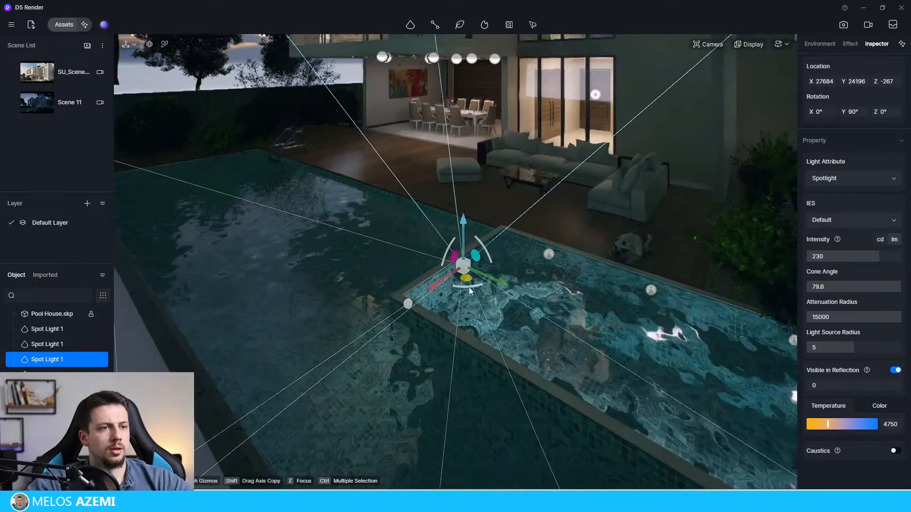
{"action": "middle_click_drag", "start_coordinate": [468, 287], "coordinate": [719, 429]}
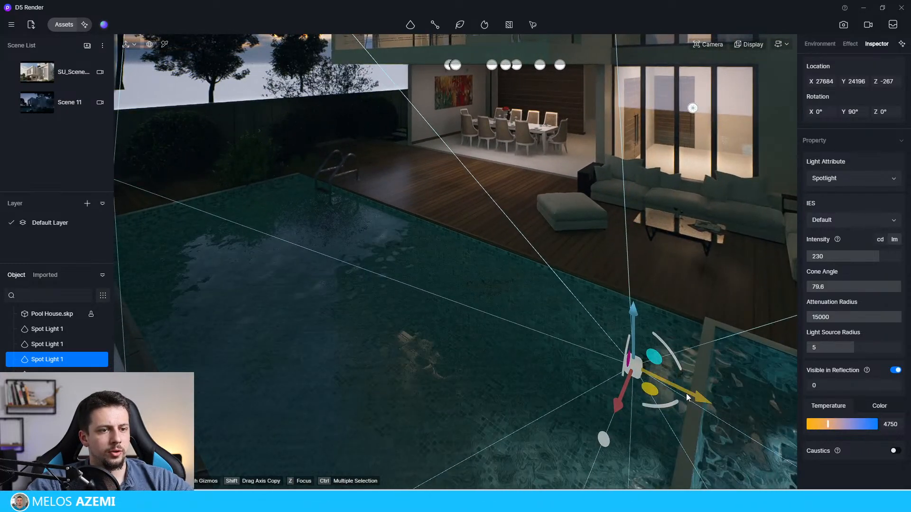
{"action": "left_click_drag", "start_coordinate": [686, 394], "coordinate": [403, 262]}
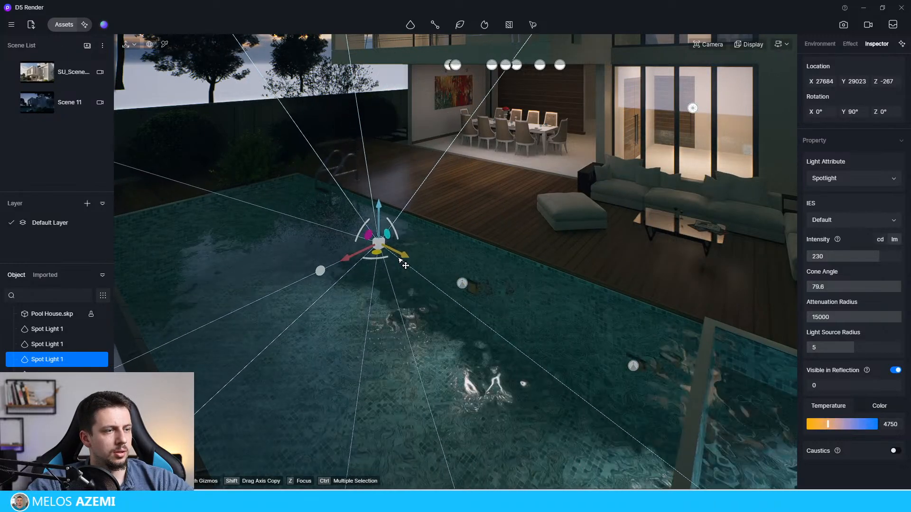
{"action": "left_click", "coordinate": [51, 101]}
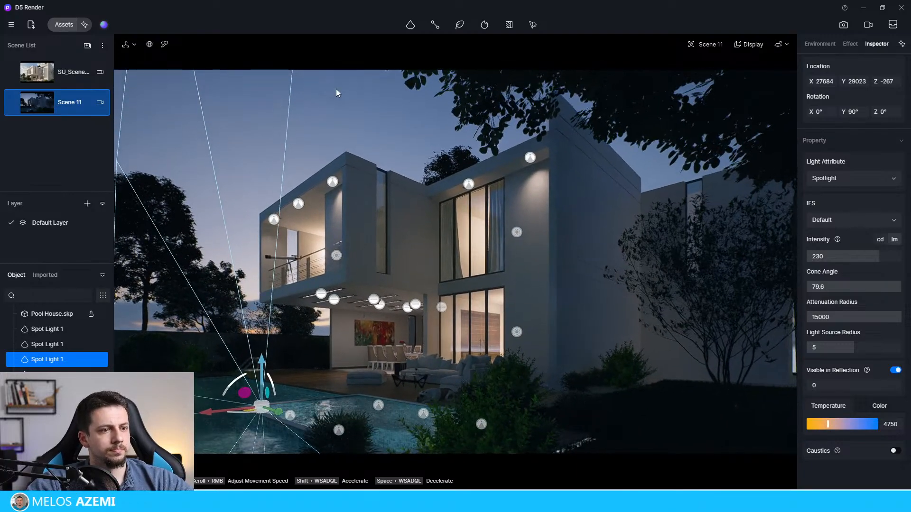
{"action": "left_click", "coordinate": [336, 92]}
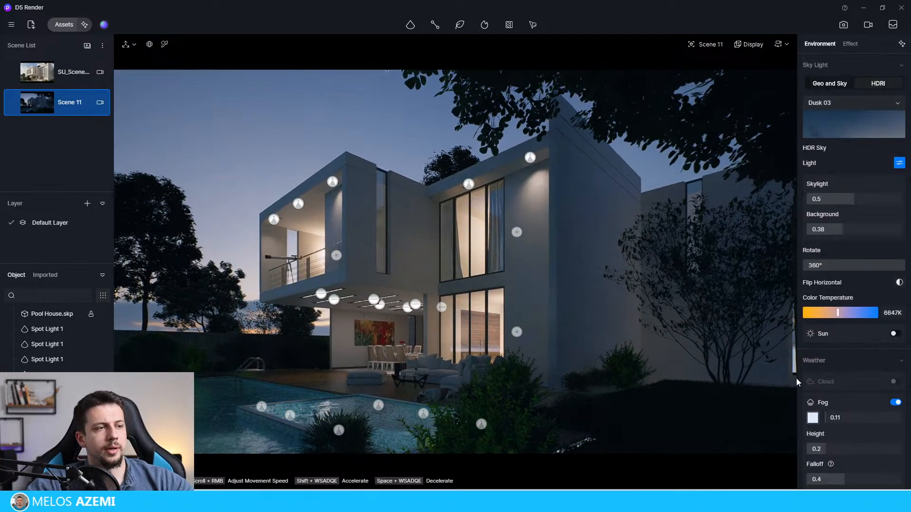
Step: Copy the upstairs point light behind the narrow window beyond the bare tree, at about X 15979, Y 19482
{"action": "left_click", "coordinate": [517, 234]}
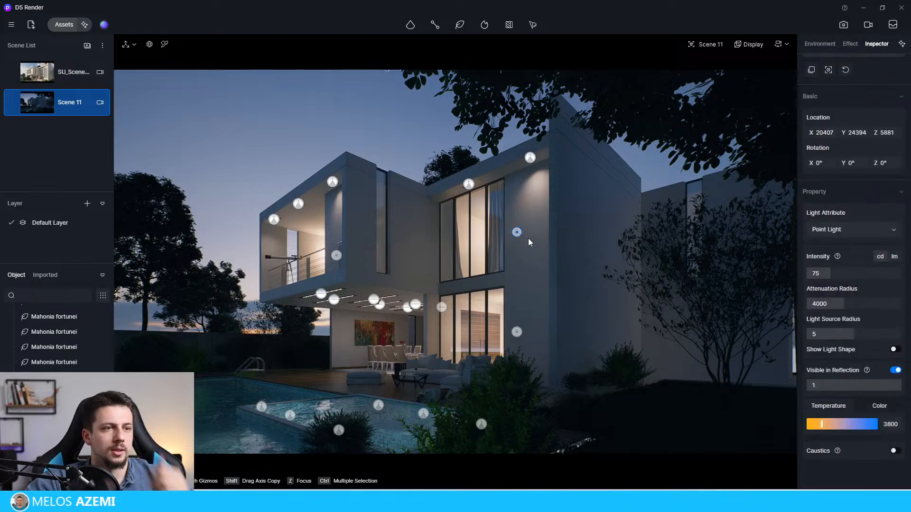
{"action": "left_click_drag", "start_coordinate": [545, 225], "coordinate": [416, 115]}
{"action": "key", "text": "Escape"}
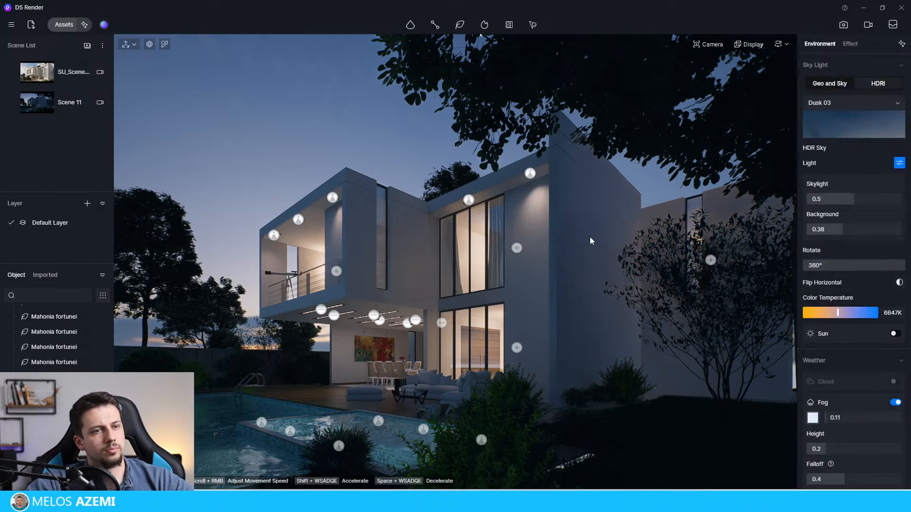
{"action": "left_click", "coordinate": [711, 262]}
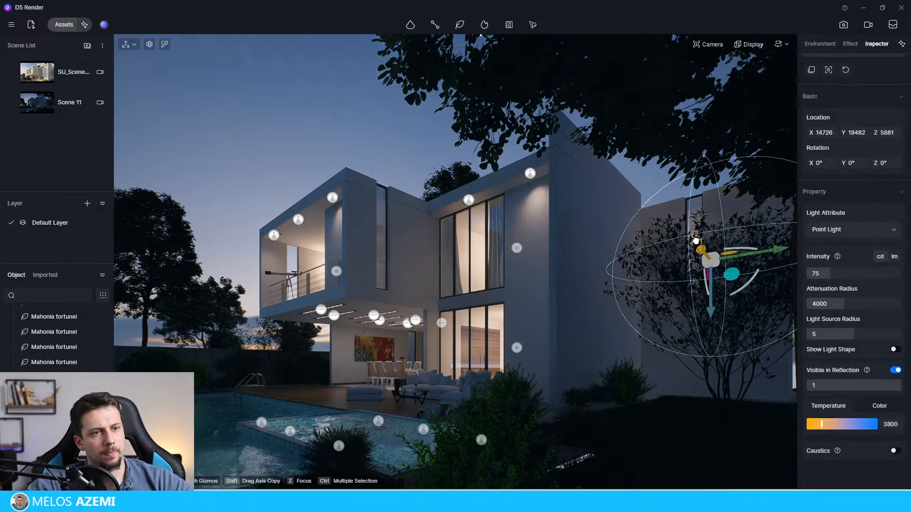
{"action": "left_click_drag", "start_coordinate": [696, 240], "coordinate": [737, 242]}
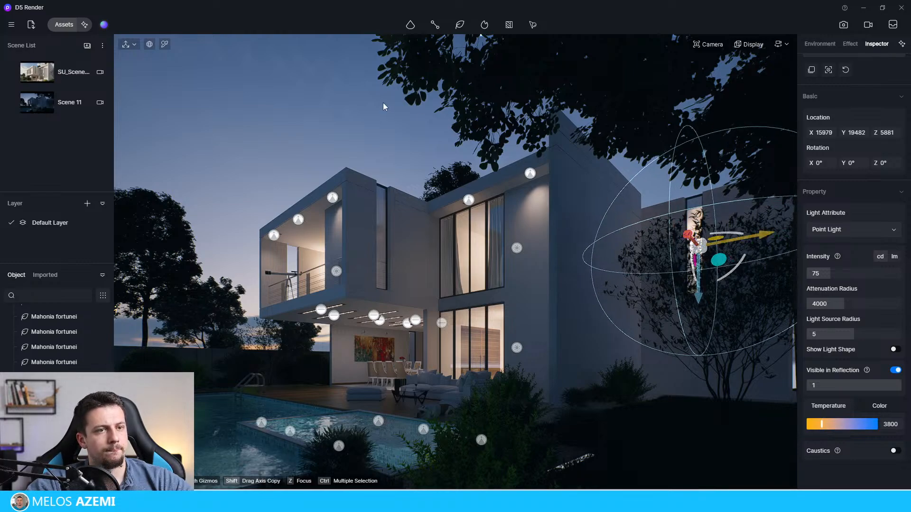
{"action": "key", "text": "Escape"}
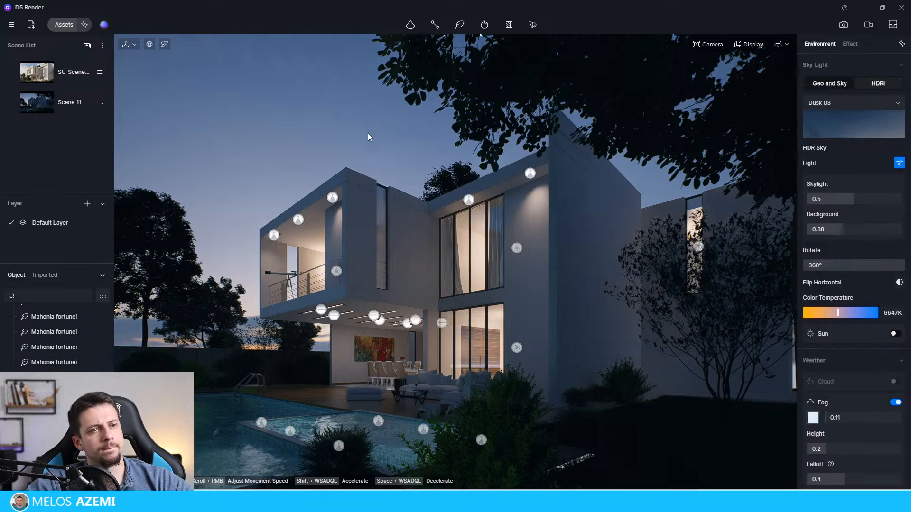
Step: Copy the upstairs point light behind the narrow window beside the balcony, at about X 23339, Y 29104, Z 6522
{"action": "left_click", "coordinate": [516, 247]}
{"action": "left_click_drag", "start_coordinate": [383, 255], "coordinate": [430, 256]}
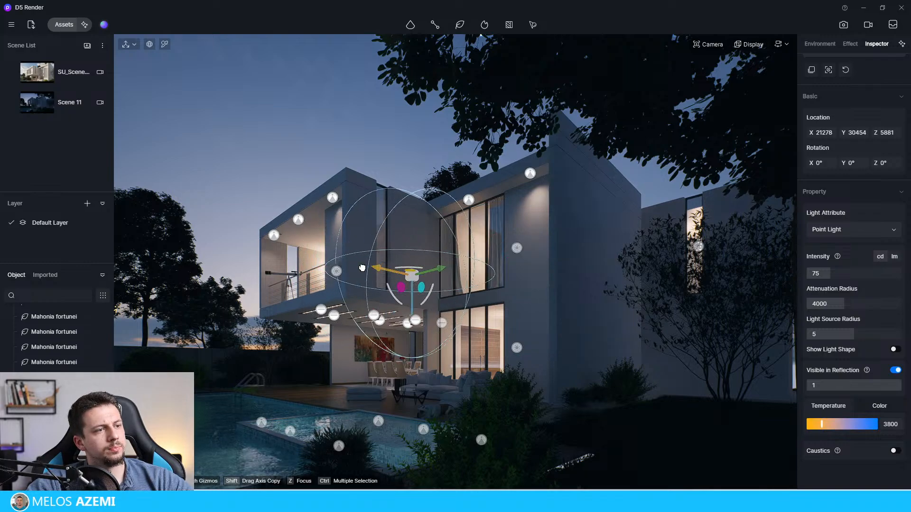
{"action": "left_click_drag", "start_coordinate": [362, 268], "coordinate": [424, 247]}
{"action": "left_click_drag", "start_coordinate": [395, 292], "coordinate": [395, 279]}
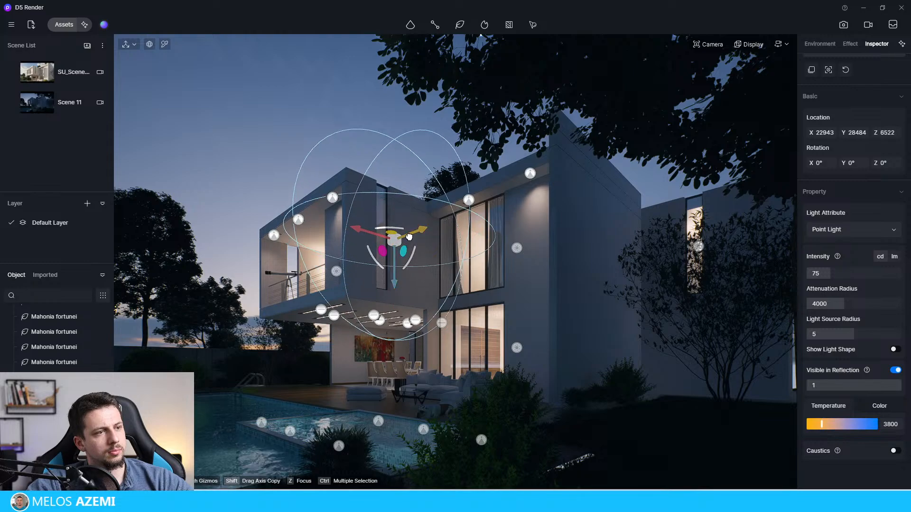
{"action": "left_click_drag", "start_coordinate": [426, 233], "coordinate": [356, 236]}
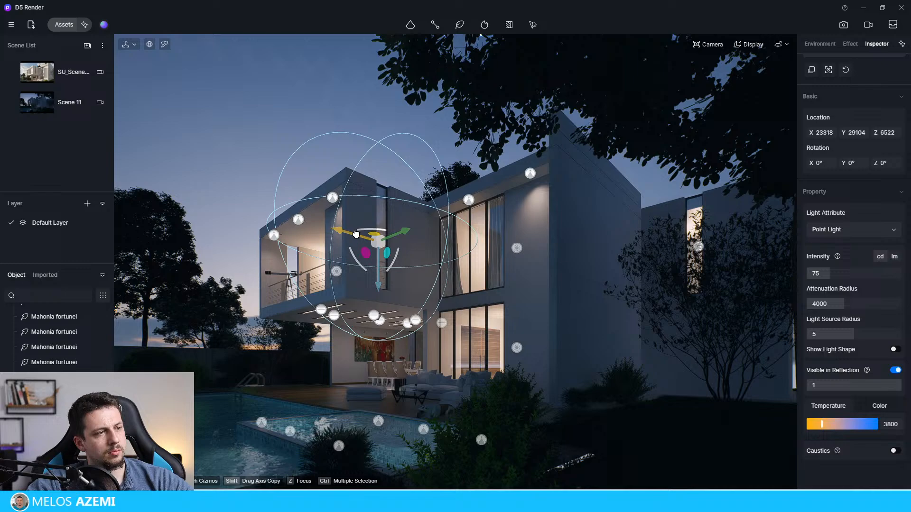
{"action": "left_click", "coordinate": [282, 114]}
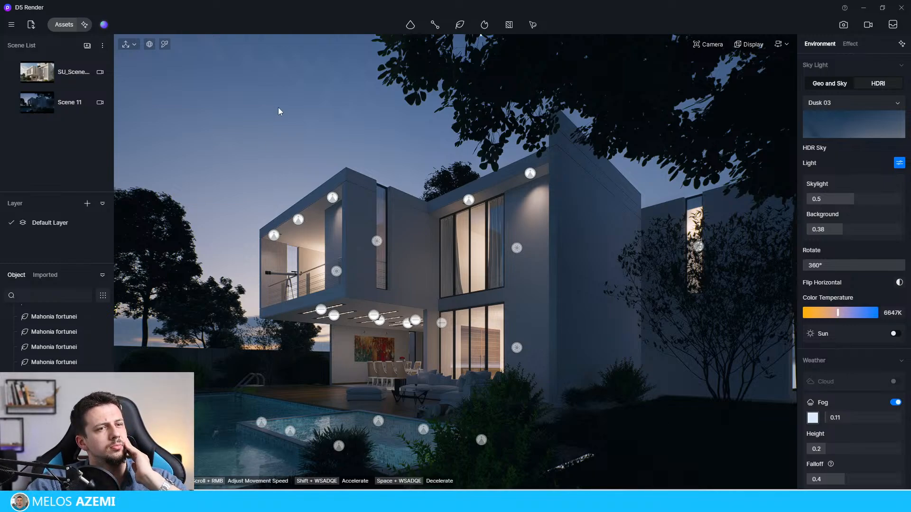
Step: Open the online model assets, collapse the Nature category and expand Outdoor to browse its subcategories
{"action": "left_click", "coordinate": [58, 30]}
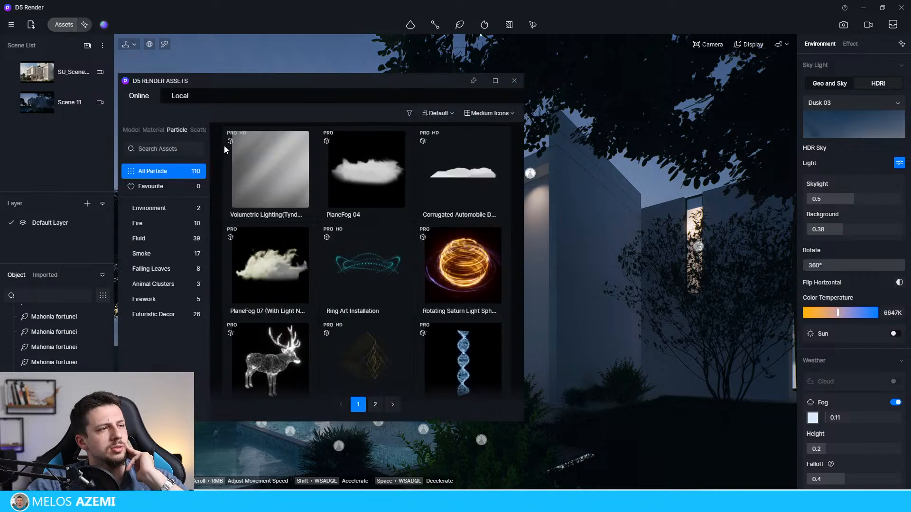
{"action": "left_click", "coordinate": [132, 130]}
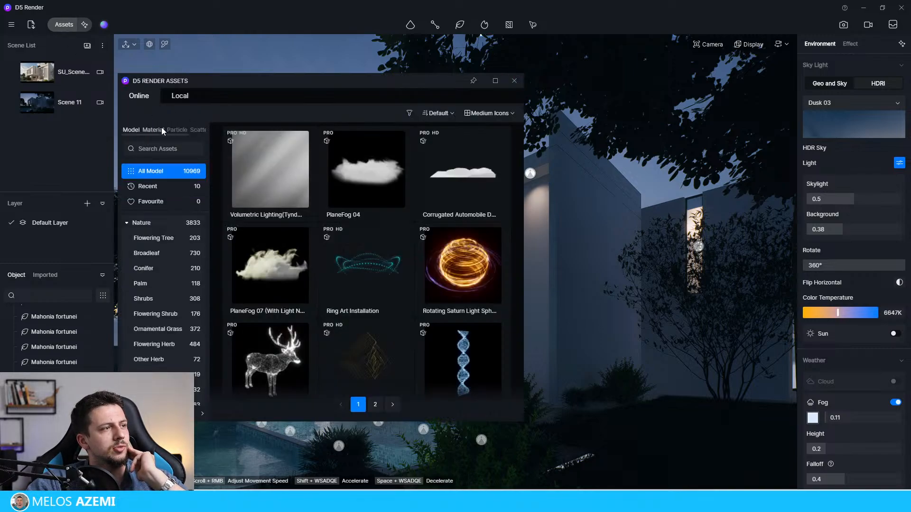
{"action": "left_click", "coordinate": [142, 223]}
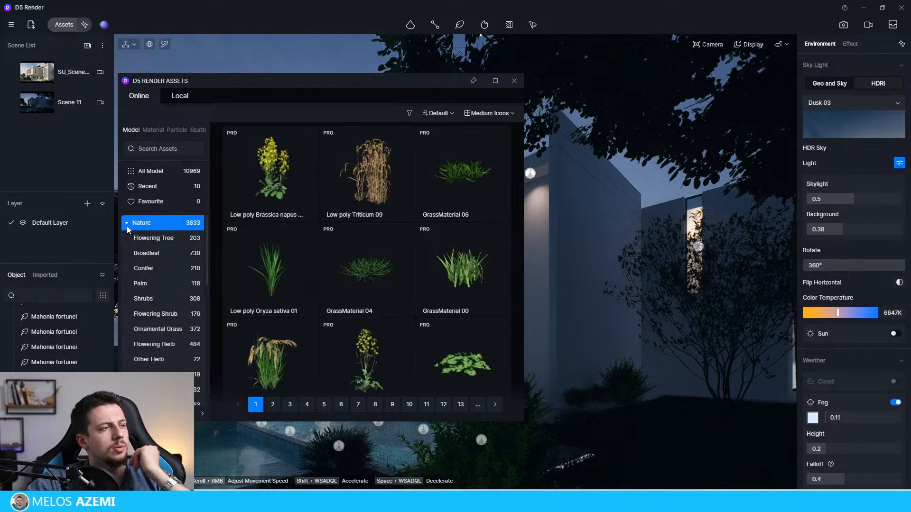
{"action": "left_click", "coordinate": [126, 223]}
{"action": "left_click", "coordinate": [147, 328]}
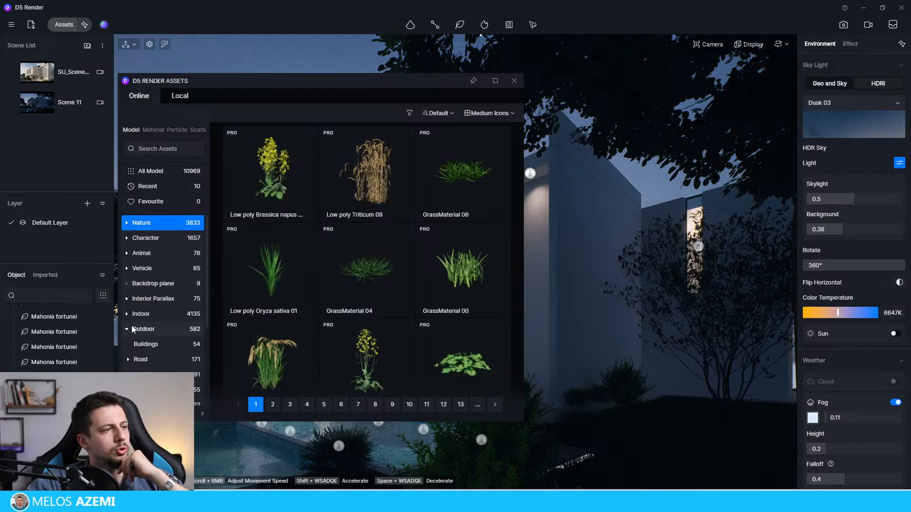
{"action": "scroll", "coordinate": [155, 328], "scroll_direction": "down", "scroll_amount": 2}
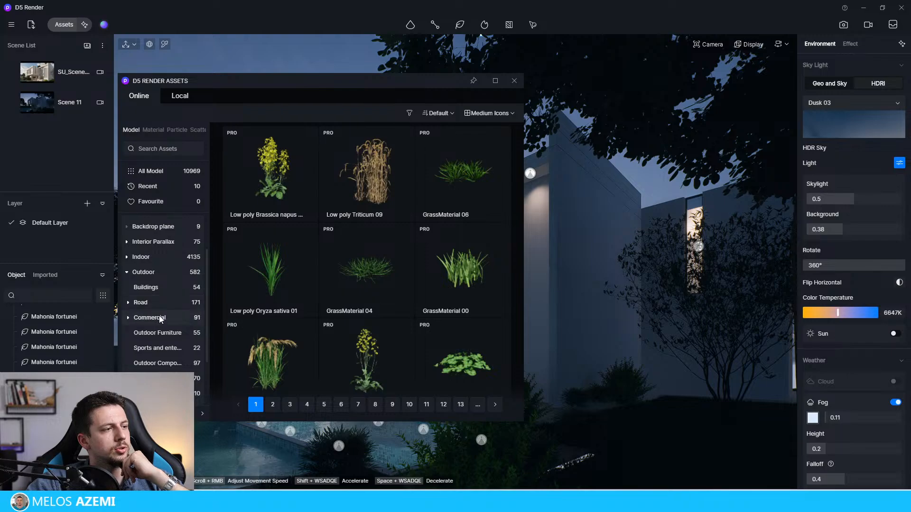
{"action": "scroll", "coordinate": [159, 319], "scroll_direction": "down", "scroll_amount": 3}
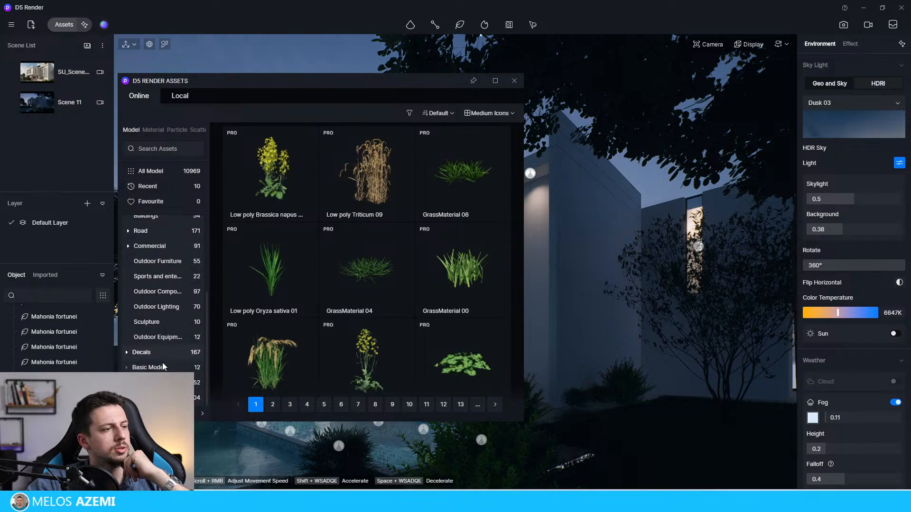
Step: Search the model library for "light" and look through the results for a garden lamp
{"action": "left_click", "coordinate": [159, 148]}
{"action": "type", "text": "light"}
{"action": "key", "text": "Return"}
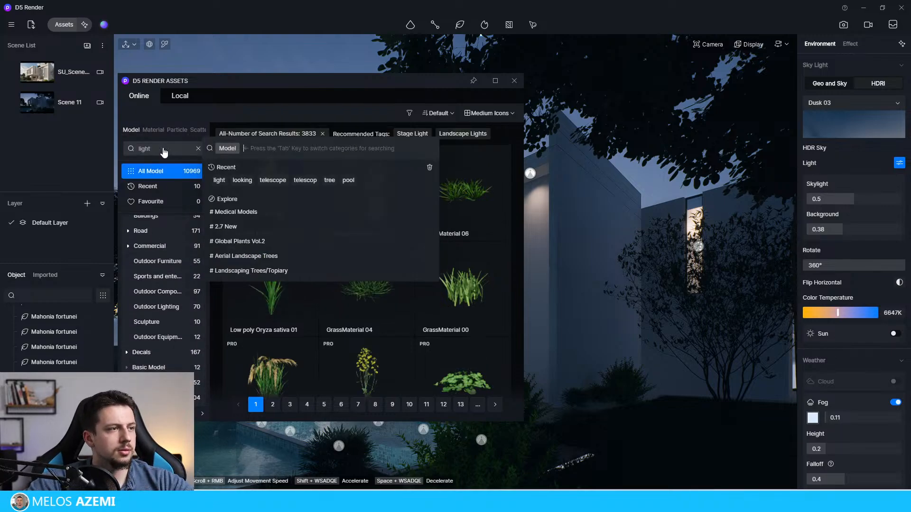
{"action": "scroll", "coordinate": [468, 302], "scroll_direction": "down", "scroll_amount": 8}
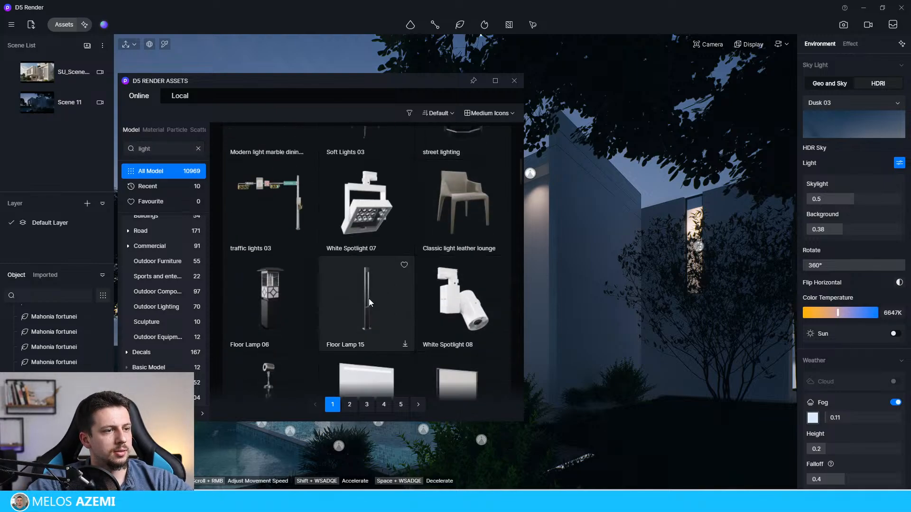
{"action": "scroll", "coordinate": [361, 284], "scroll_direction": "down", "scroll_amount": 1}
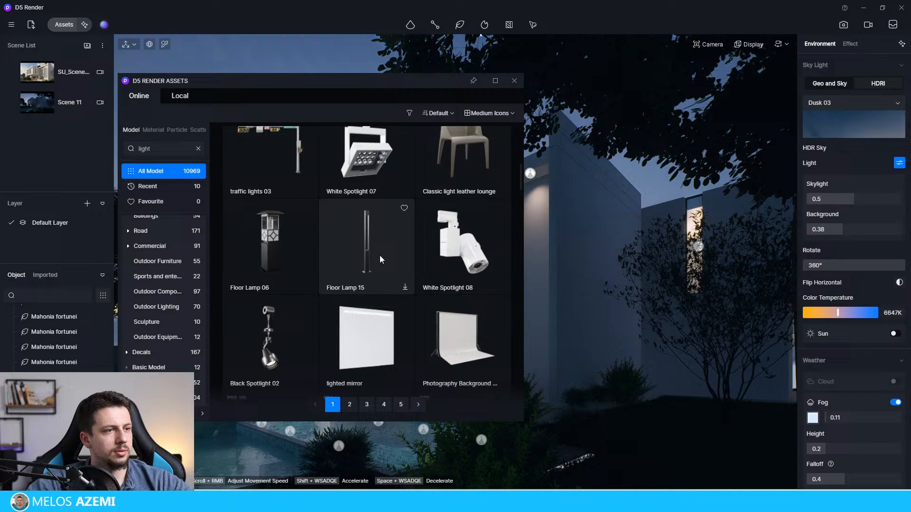
Step: Search the model library for "GROUND LAMP"
{"action": "left_click", "coordinate": [152, 149]}
{"action": "key", "text": "Caps_Lock"}
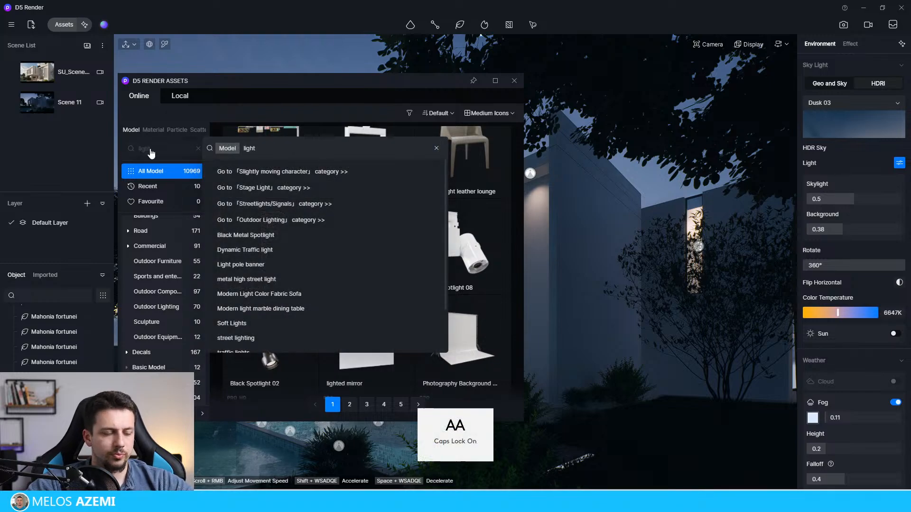
{"action": "key", "text": "ctrl+a"}
{"action": "key", "text": "BackSpace"}
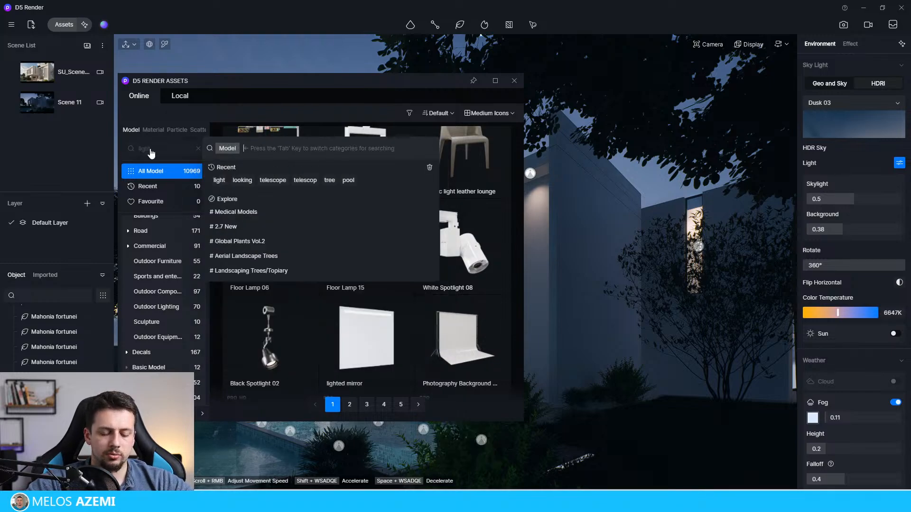
{"action": "type", "text": "GROUND LAMP"}
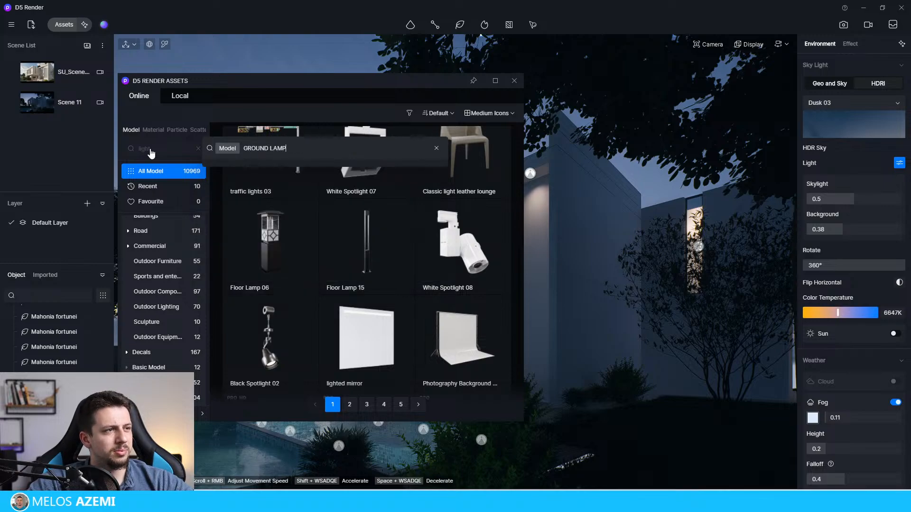
{"action": "key", "text": "Return"}
{"action": "key", "text": "Caps_Lock"}
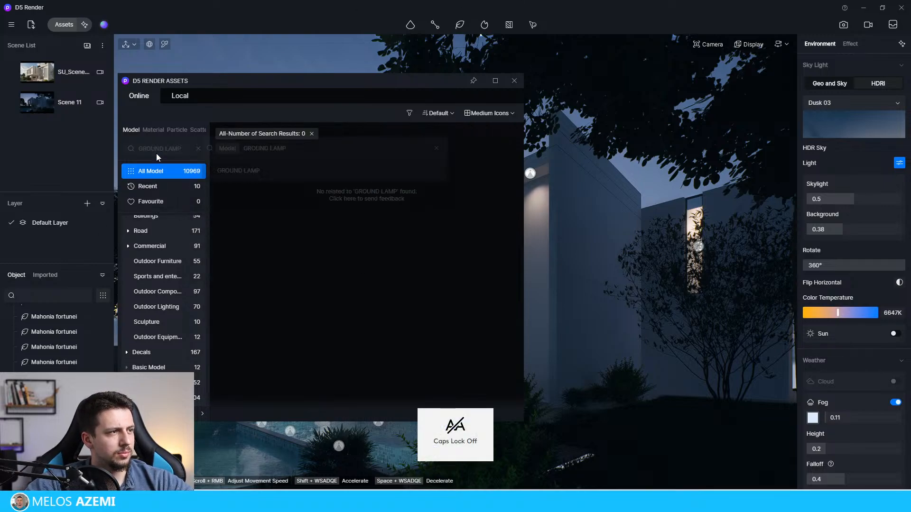
Step: Search the model library for "ground", look through the results and clear the search
{"action": "left_click", "coordinate": [156, 152]}
{"action": "double_click", "coordinate": [288, 148]}
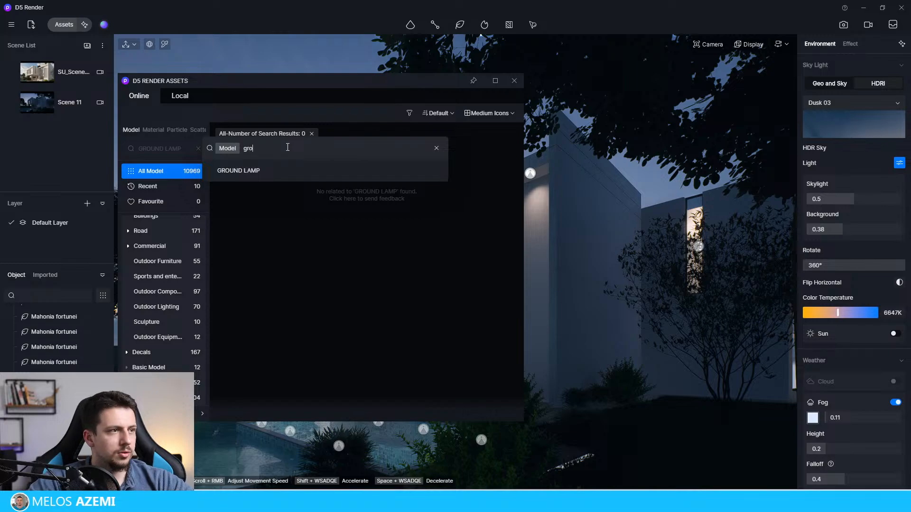
{"action": "type", "text": "ground"}
{"action": "key", "text": "Return"}
{"action": "scroll", "coordinate": [327, 256], "scroll_direction": "down", "scroll_amount": 2}
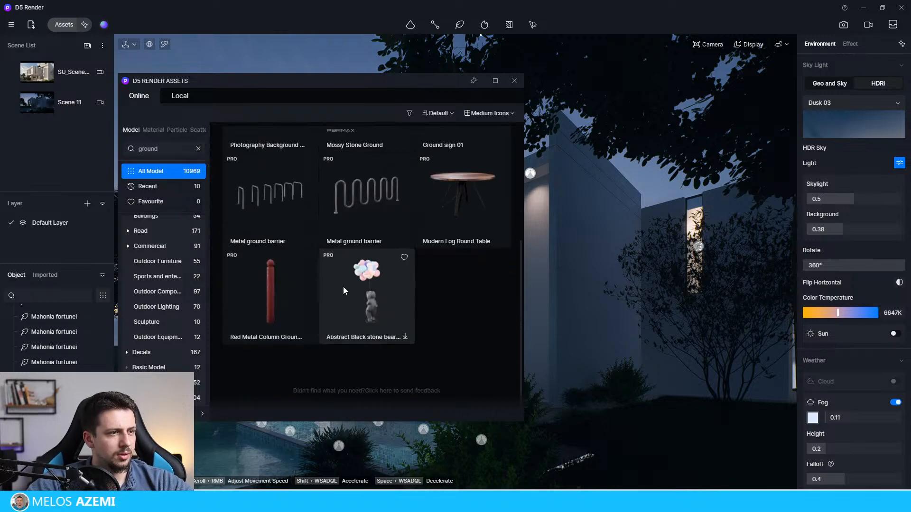
{"action": "scroll", "coordinate": [346, 289], "scroll_direction": "up", "scroll_amount": 2}
{"action": "left_click", "coordinate": [198, 150]}
{"action": "left_click", "coordinate": [184, 153]}
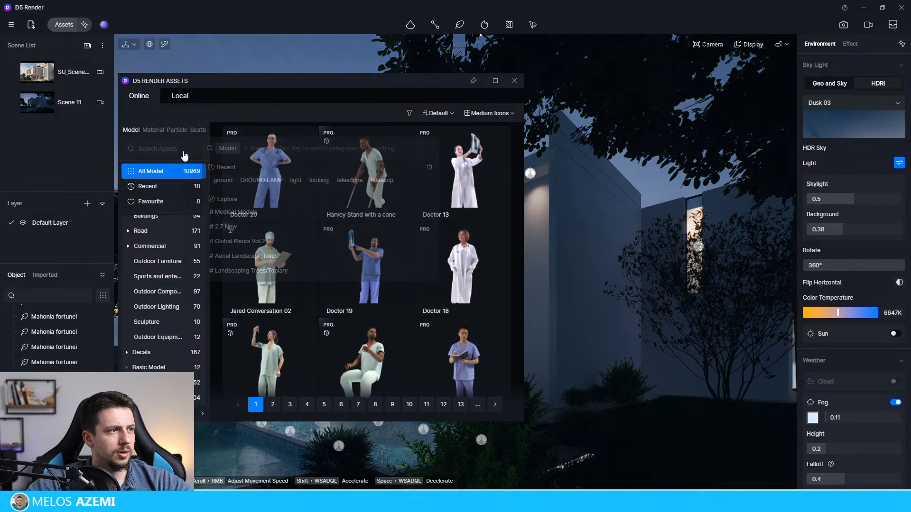
Step: Place a black metal outdoor floor lamp from Outdoor Lighting on the lawn near the house, at about X 25221, Y 19205
{"action": "left_click", "coordinate": [159, 337]}
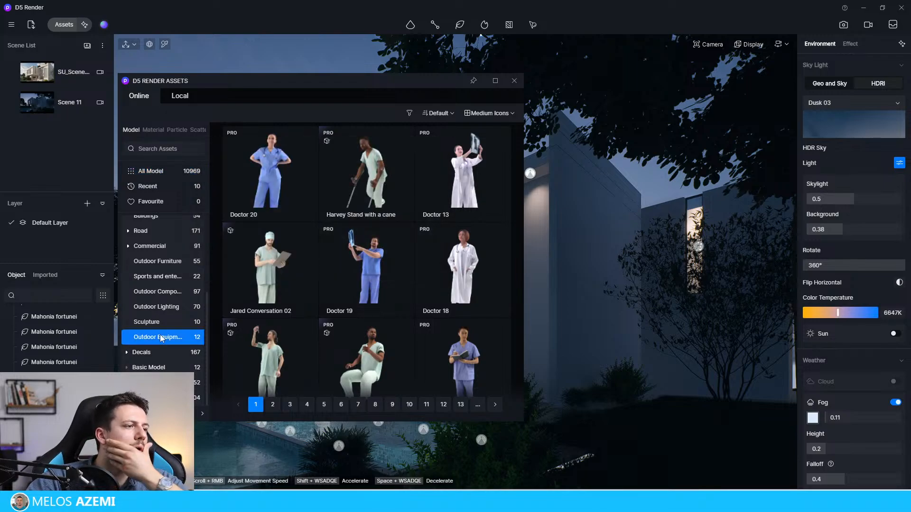
{"action": "left_click", "coordinate": [169, 307]}
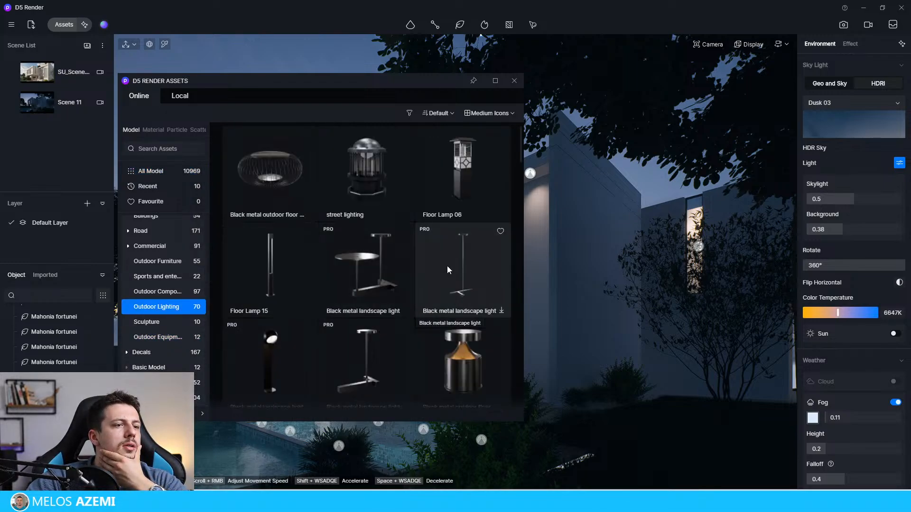
{"action": "scroll", "coordinate": [447, 266], "scroll_direction": "down", "scroll_amount": 1}
{"action": "scroll", "coordinate": [446, 266], "scroll_direction": "down", "scroll_amount": 2}
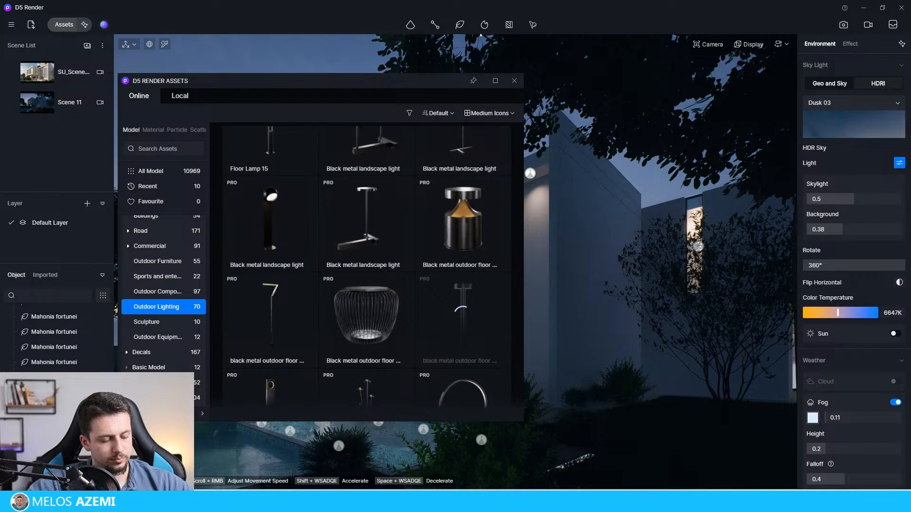
{"action": "left_click", "coordinate": [621, 415]}
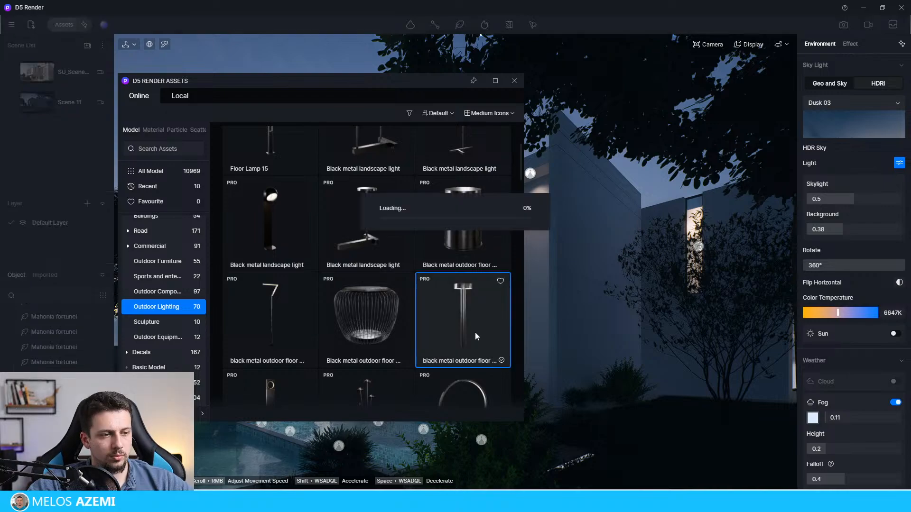
{"action": "left_click", "coordinate": [608, 423]}
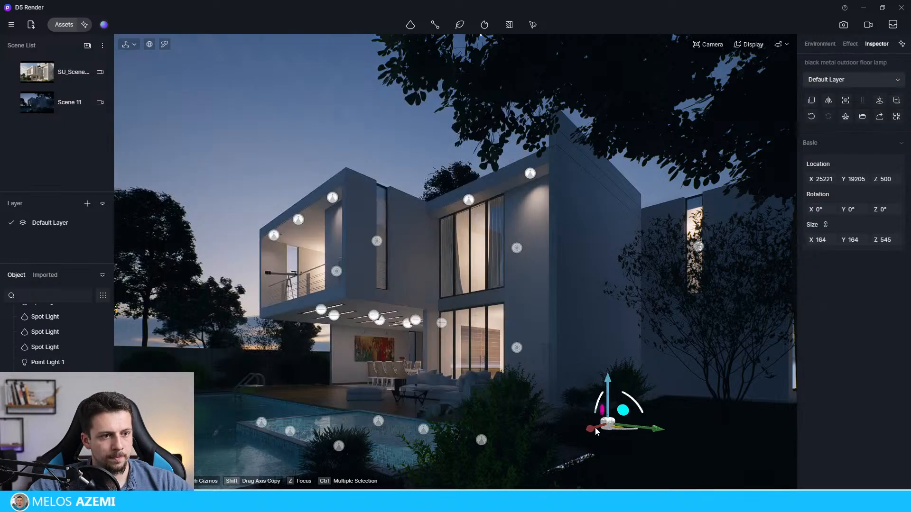
Step: Move the floor lamp forward on the lawn to about X 28355, Y 18010
{"action": "left_click_drag", "start_coordinate": [593, 429], "coordinate": [571, 434]}
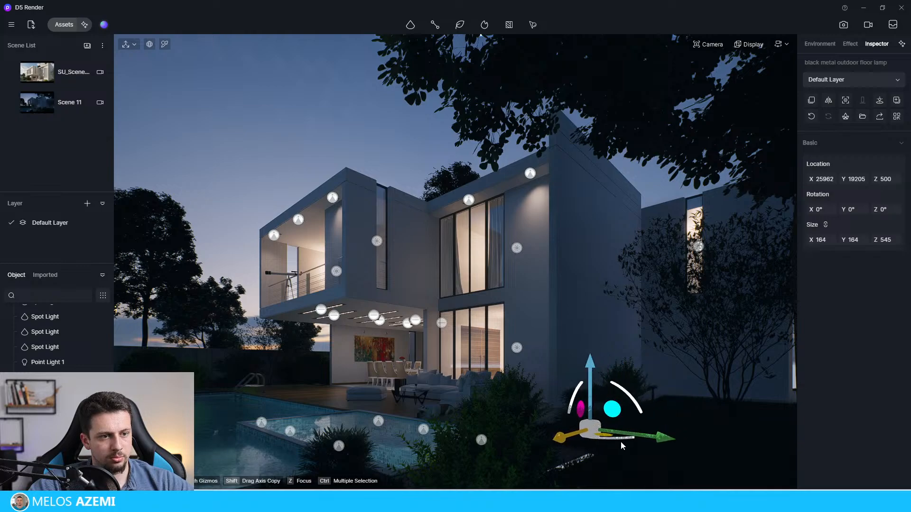
{"action": "left_click_drag", "start_coordinate": [682, 450], "coordinate": [704, 453]}
{"action": "left_click_drag", "start_coordinate": [572, 471], "coordinate": [572, 472]}
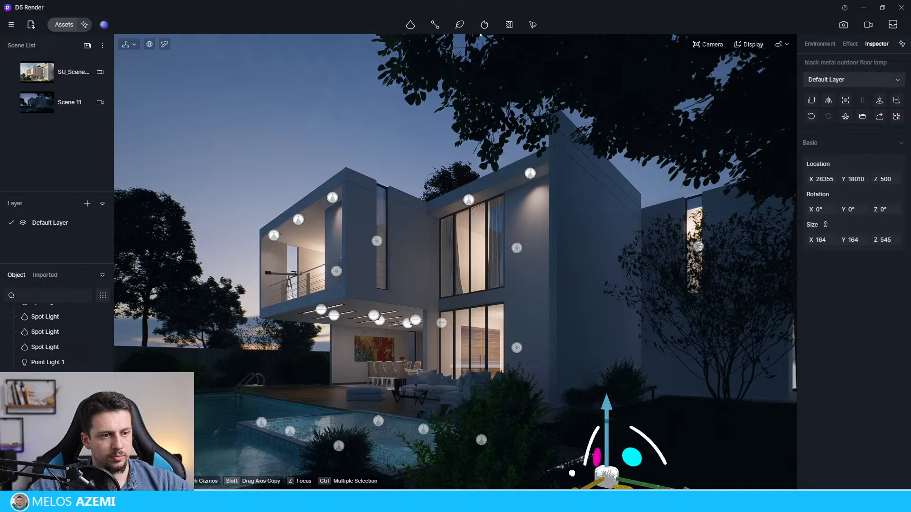
Step: Place a point light at the head of the floor lamp, at about X 28387, Y 17994, Z 930
{"action": "mouse_move", "coordinate": [415, 29]}
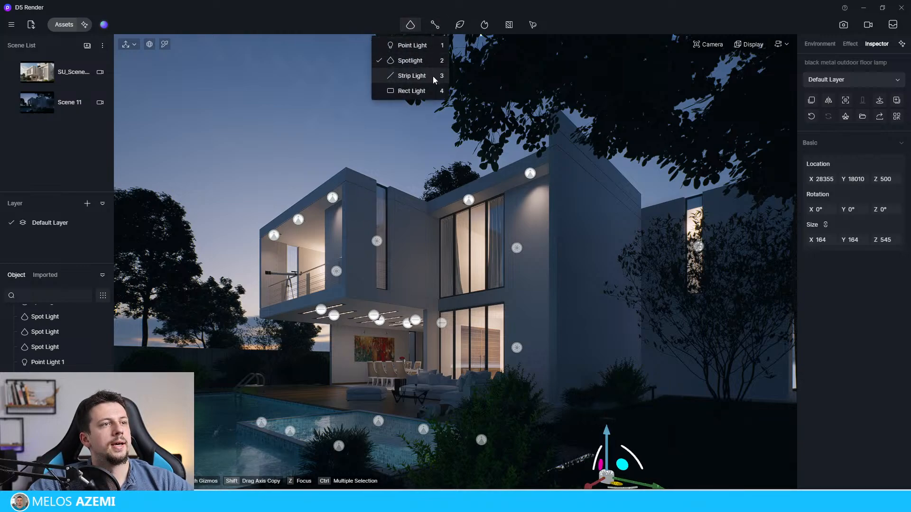
{"action": "left_click", "coordinate": [412, 45]}
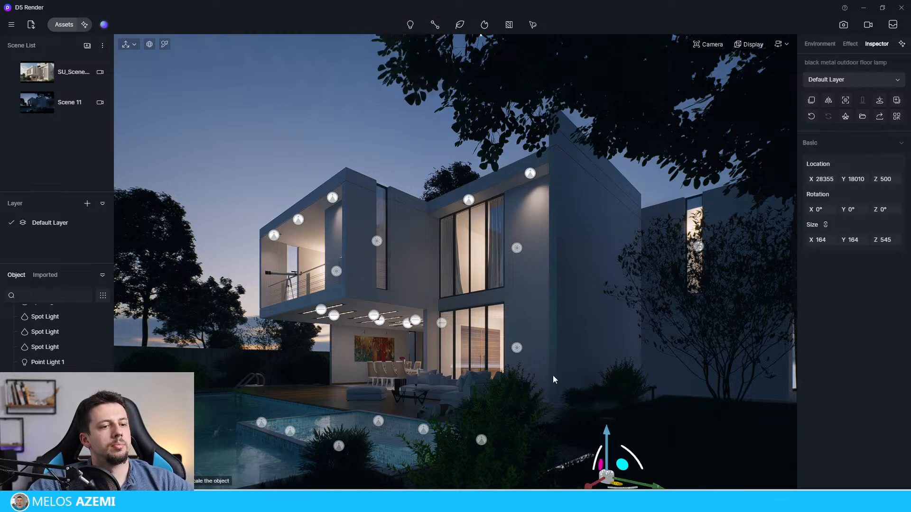
{"action": "left_click", "coordinate": [607, 433]}
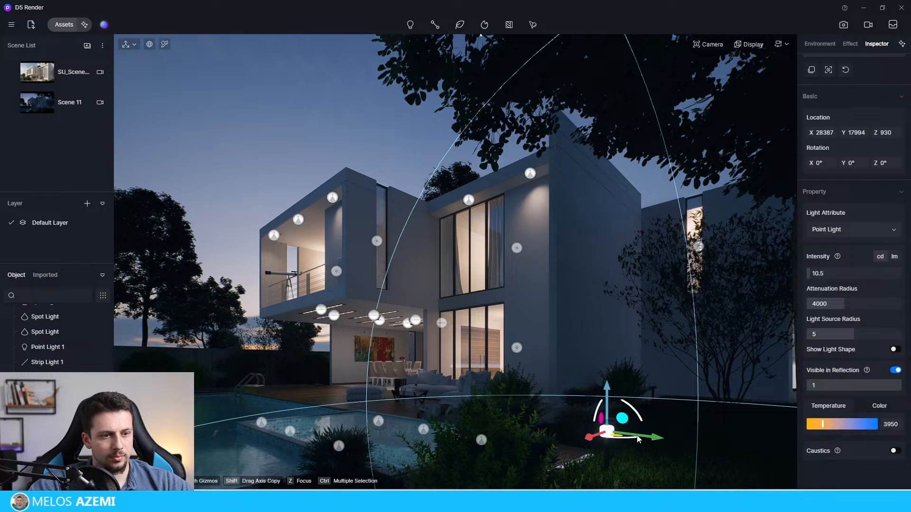
Step: Copy the lamp's point light twice toward the shrubs by the house, the farthest at about X 23349, Y 19022
{"action": "left_click_drag", "start_coordinate": [577, 435], "coordinate": [491, 424]}
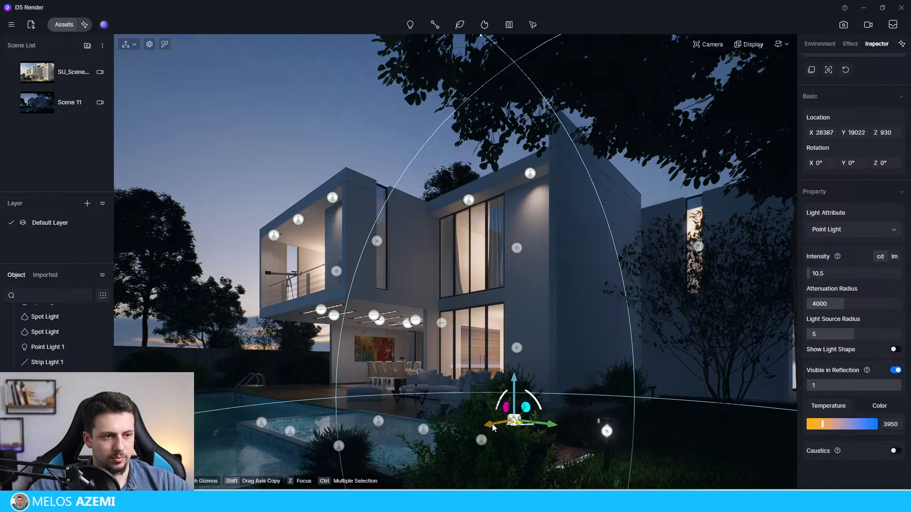
{"action": "left_click_drag", "start_coordinate": [548, 414], "coordinate": [650, 404]}
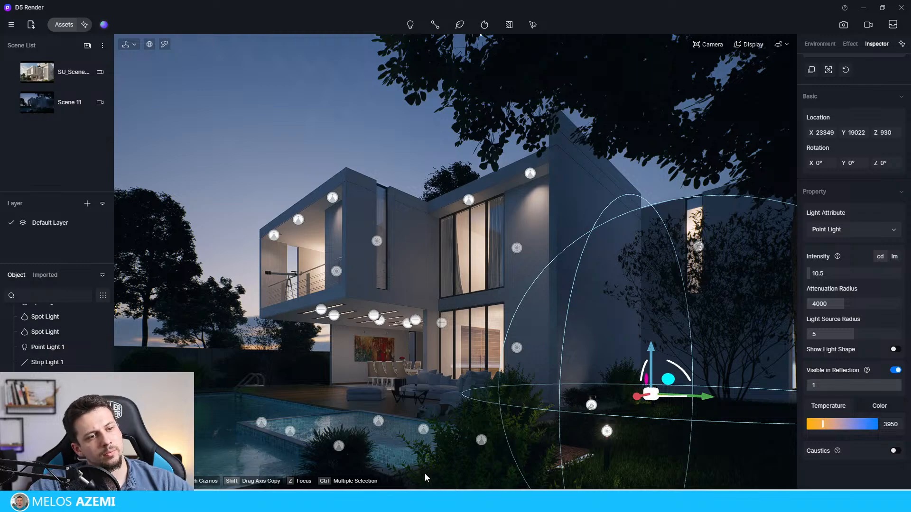
{"action": "left_click", "coordinate": [288, 127]}
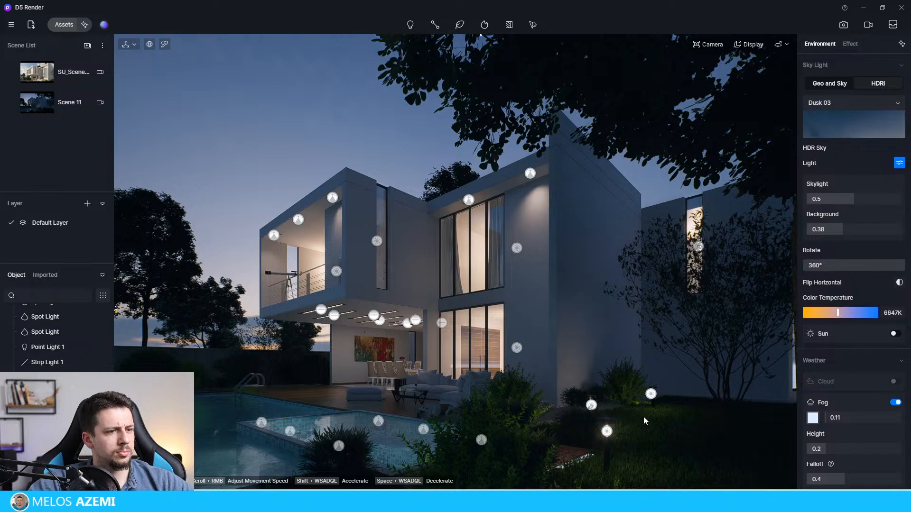
Step: Try to group the black metal outdoor floor lamp on the lawn with its point light
{"action": "left_click", "coordinate": [608, 432]}
{"action": "left_click", "coordinate": [608, 453]}
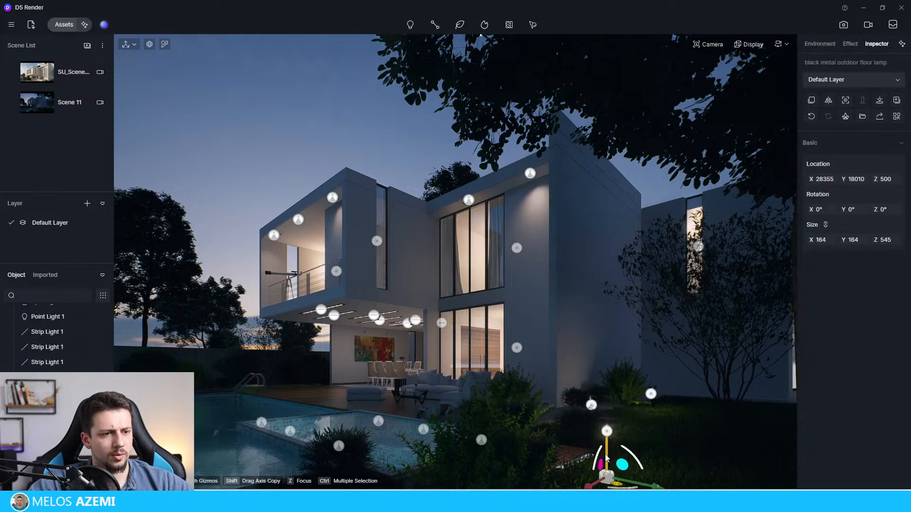
{"action": "left_click", "coordinate": [608, 432], "text": "ctrl"}
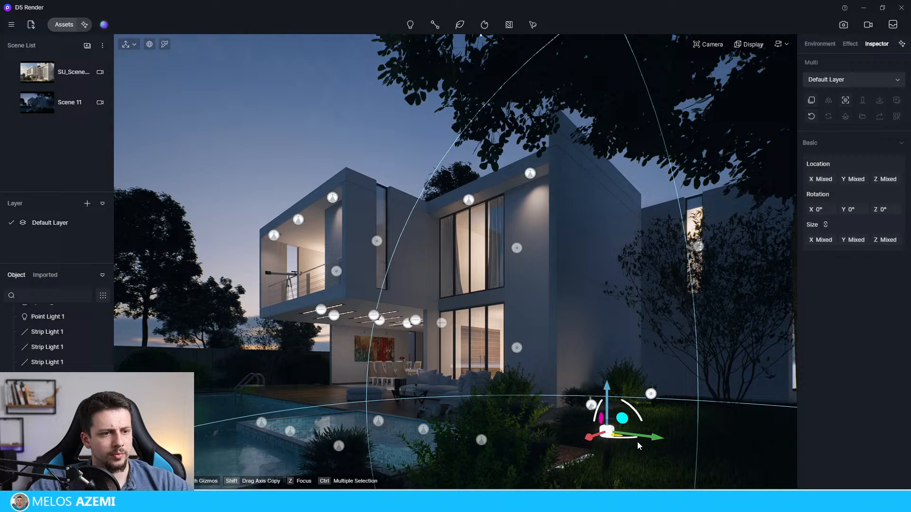
{"action": "left_click", "coordinate": [610, 454], "text": "ctrl"}
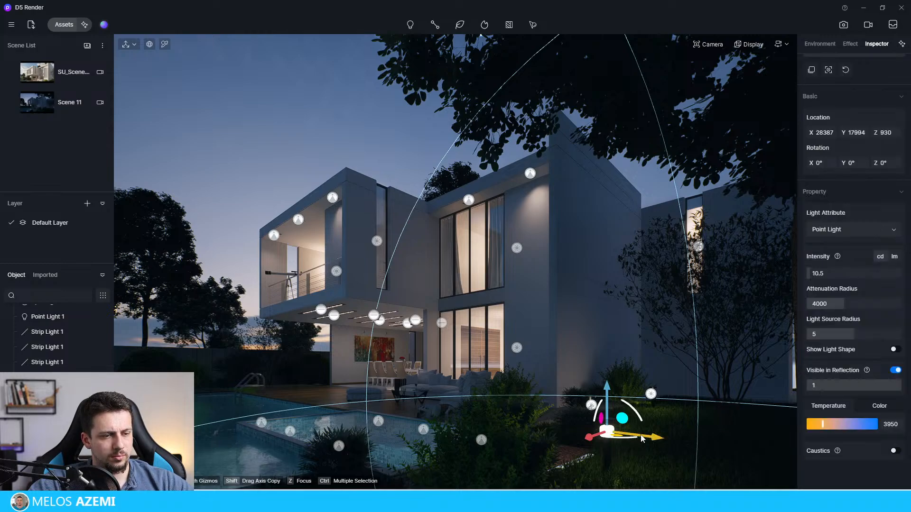
{"action": "left_click_drag", "start_coordinate": [612, 434], "coordinate": [597, 431]}
{"action": "left_click", "coordinate": [610, 420]}
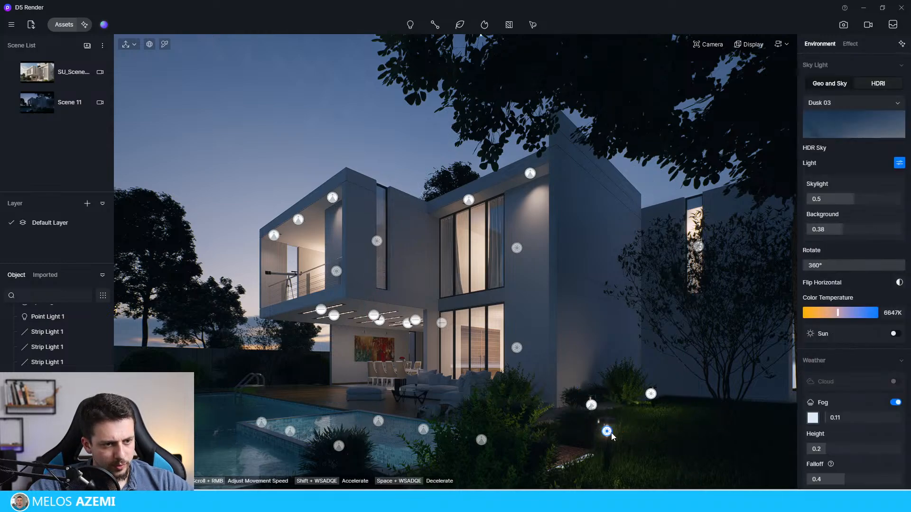
{"action": "left_click", "coordinate": [610, 420]}
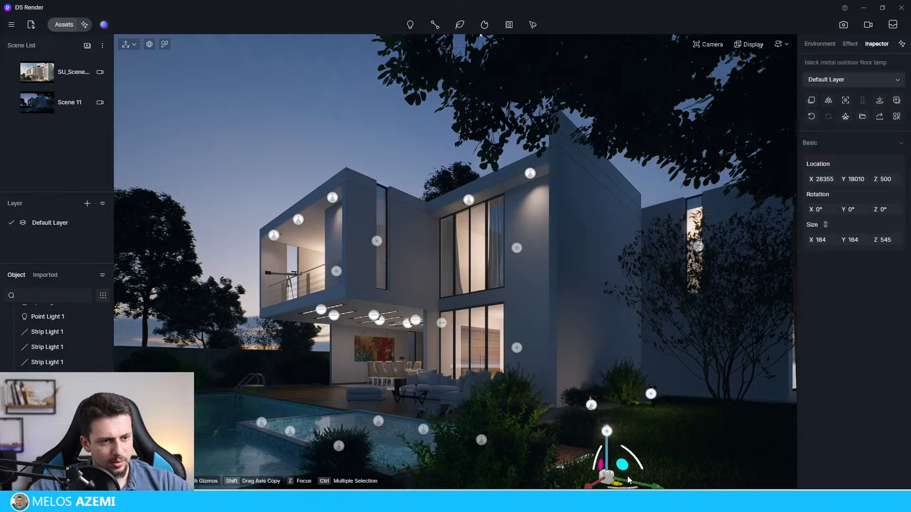
{"action": "left_click_drag", "start_coordinate": [628, 479], "coordinate": [603, 475]}
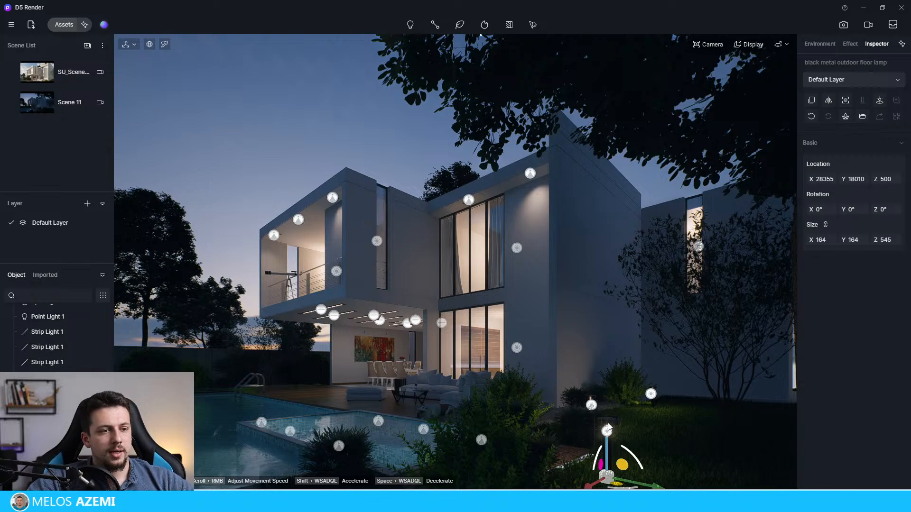
{"action": "left_click", "coordinate": [612, 421]}
{"action": "left_click", "coordinate": [612, 424]}
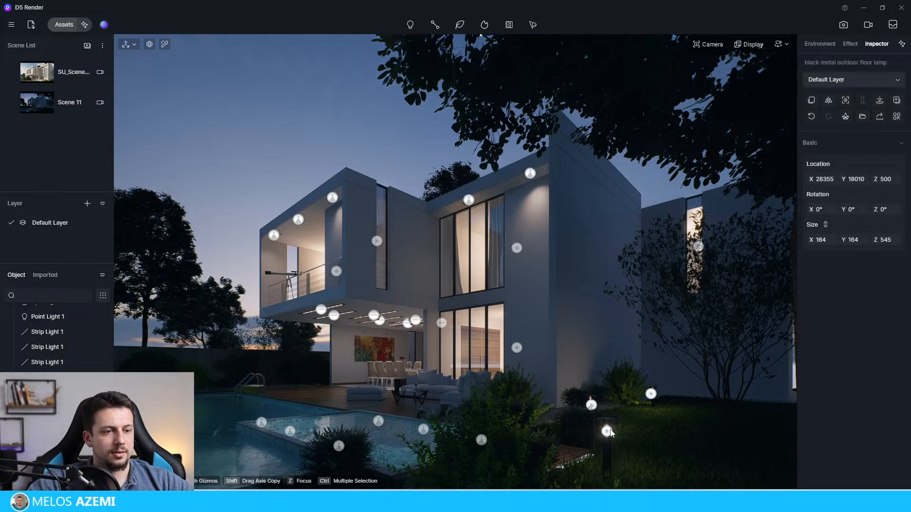
{"action": "left_click", "coordinate": [608, 457], "text": "ctrl"}
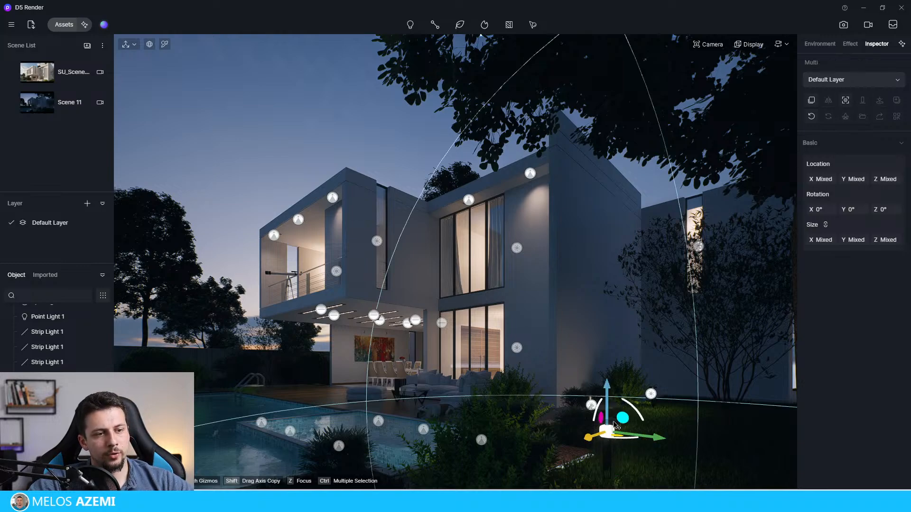
{"action": "key", "text": "ctrl+g"}
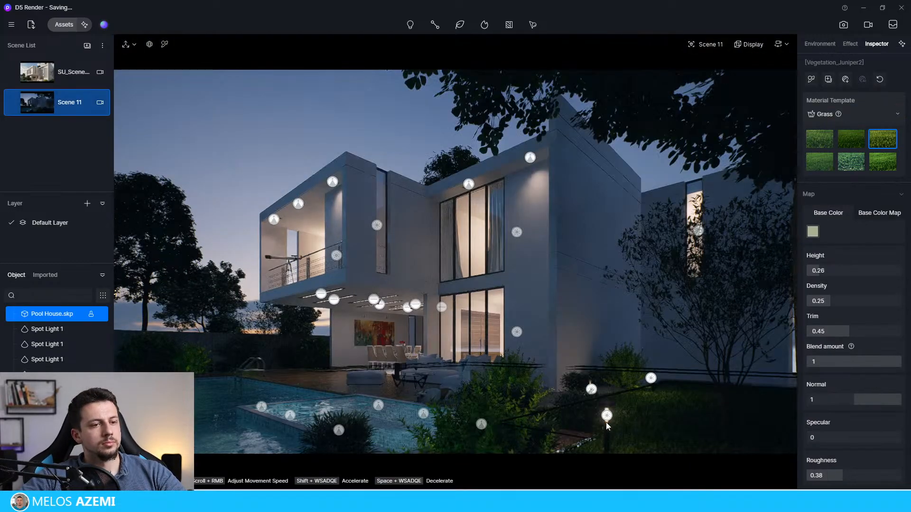
Step: Copy the black metal outdoor floor lamp across to the far side of the pool, at about X 28355, Y 33458
{"action": "left_click", "coordinate": [607, 417]}
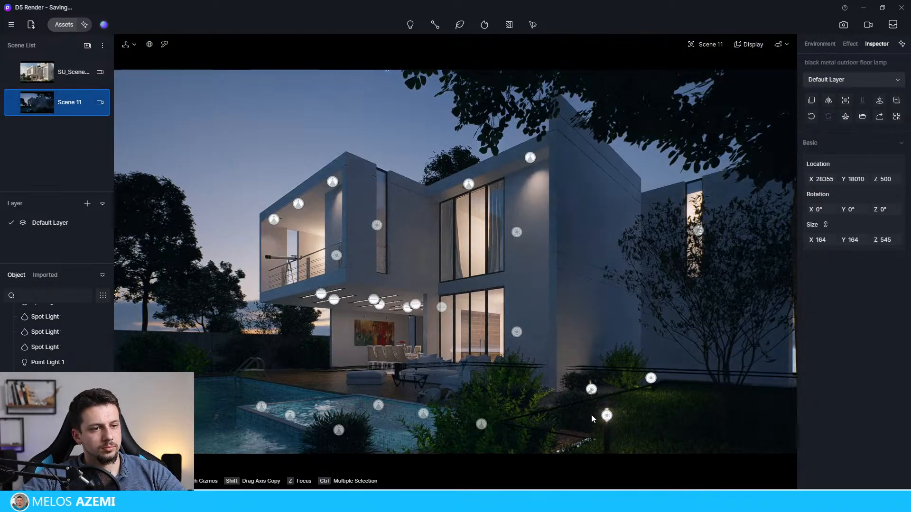
{"action": "left_click", "coordinate": [378, 136]}
{"action": "right_click", "coordinate": [605, 434]}
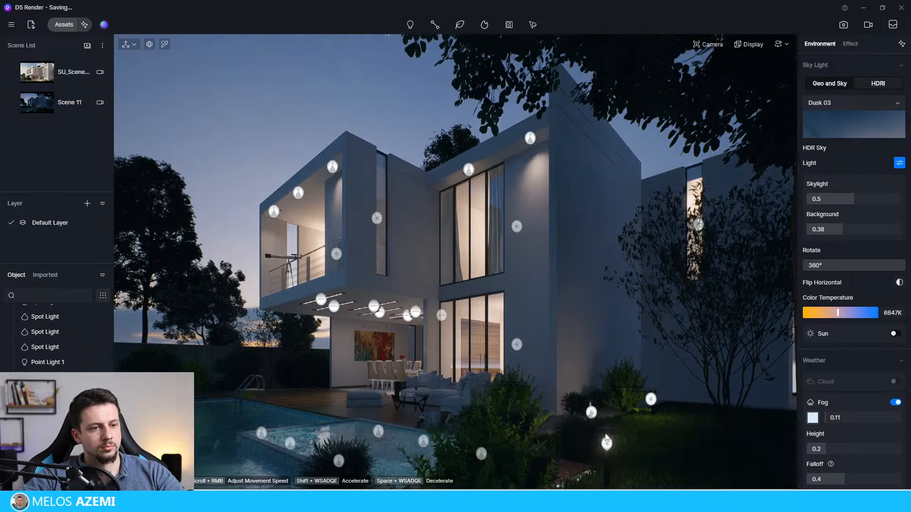
{"action": "left_click", "coordinate": [606, 433]}
{"action": "left_click", "coordinate": [605, 456]}
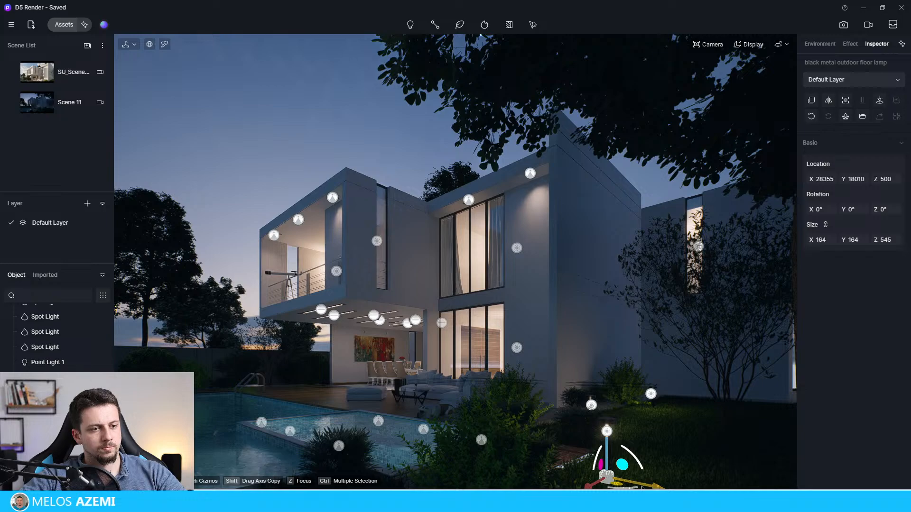
{"action": "left_click_drag", "start_coordinate": [640, 486], "coordinate": [216, 407]}
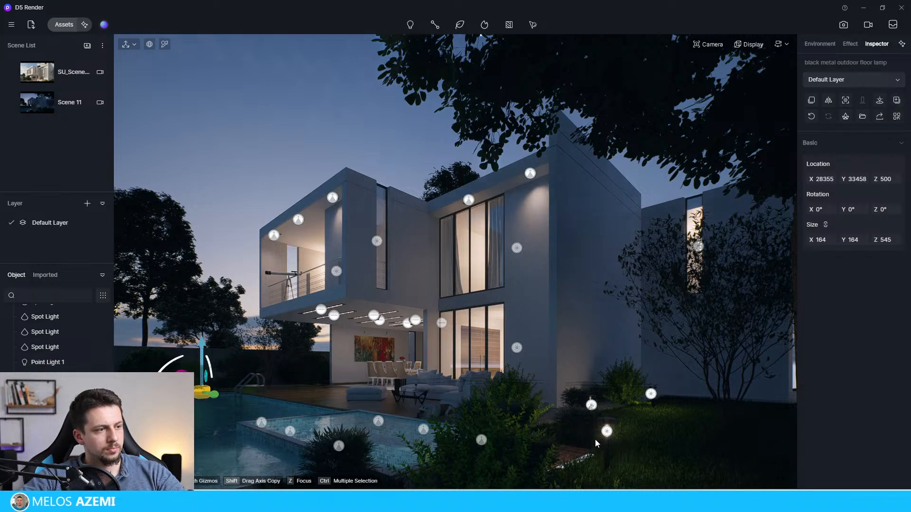
Step: Copy the floor lamp's point light to two spots along the far side of the pool, keeping the same height
{"action": "left_click", "coordinate": [606, 432]}
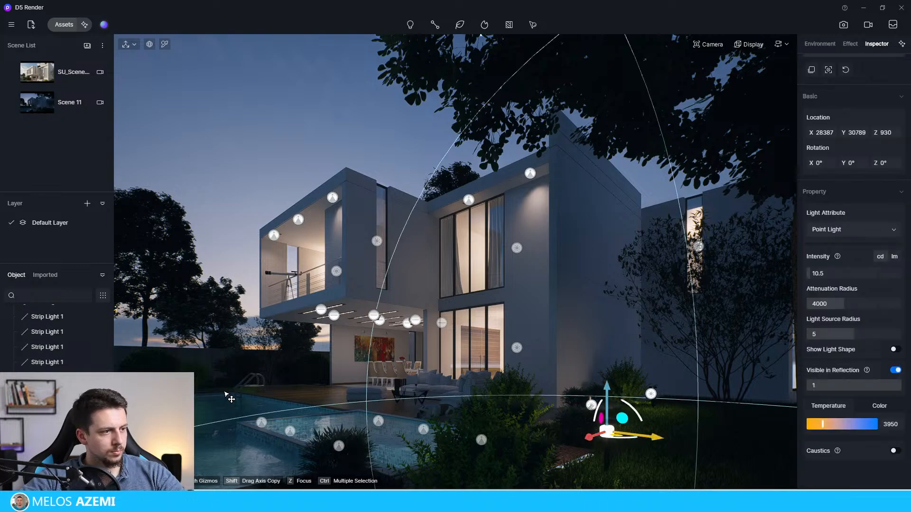
{"action": "left_click_drag", "start_coordinate": [607, 431], "coordinate": [291, 379], "text": "shift"}
{"action": "left_click", "coordinate": [234, 227]}
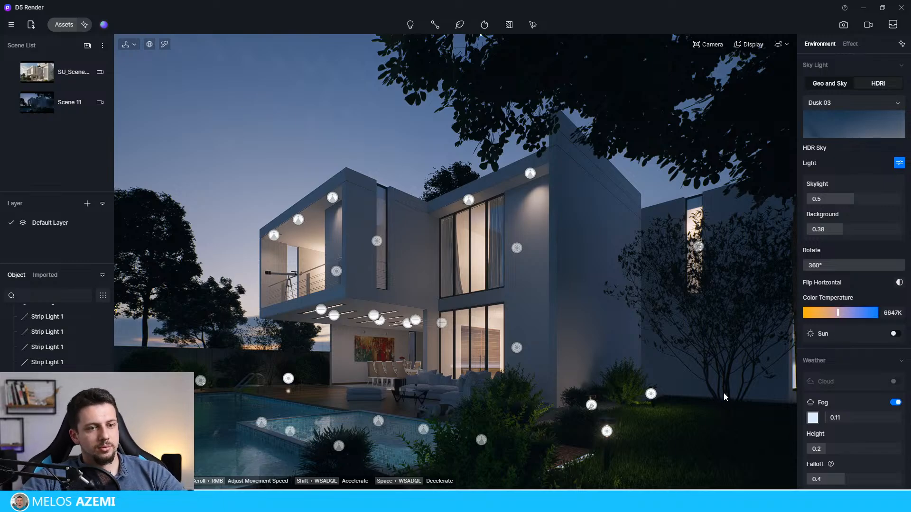
{"action": "left_click", "coordinate": [724, 410]}
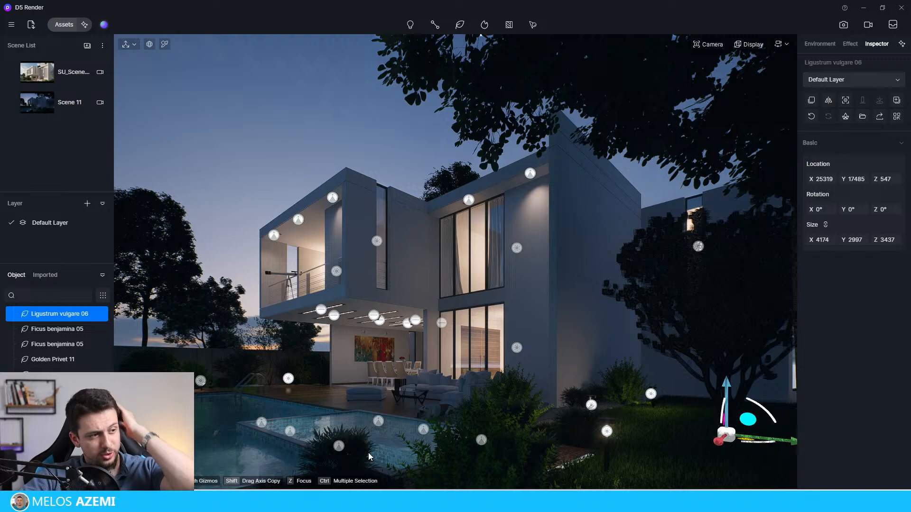
{"action": "left_click", "coordinate": [327, 134]}
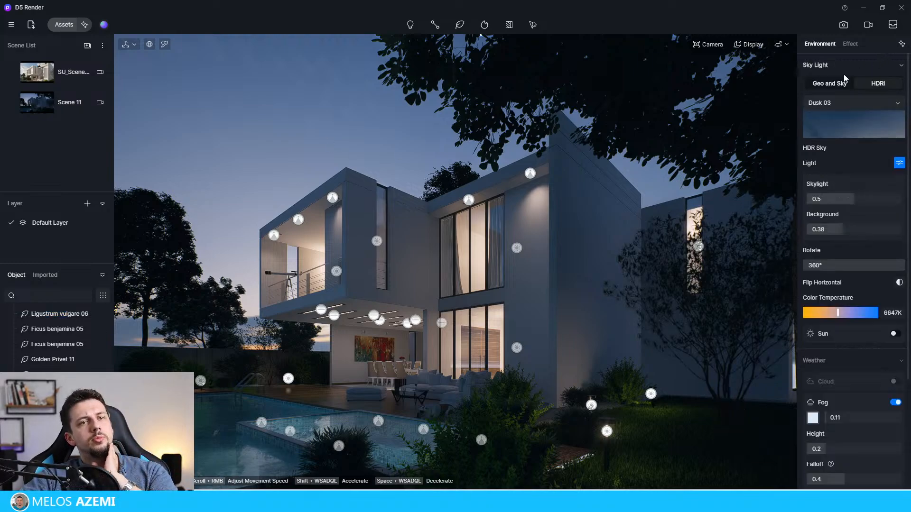
Step: Set the post-processing exposure to -0.32
{"action": "left_click", "coordinate": [846, 43]}
{"action": "mouse_move", "coordinate": [841, 123]}
{"action": "left_mouse_down"}
{"action": "mouse_move", "coordinate": [849, 126]}
{"action": "mouse_move", "coordinate": [838, 125]}
{"action": "left_mouse_up"}
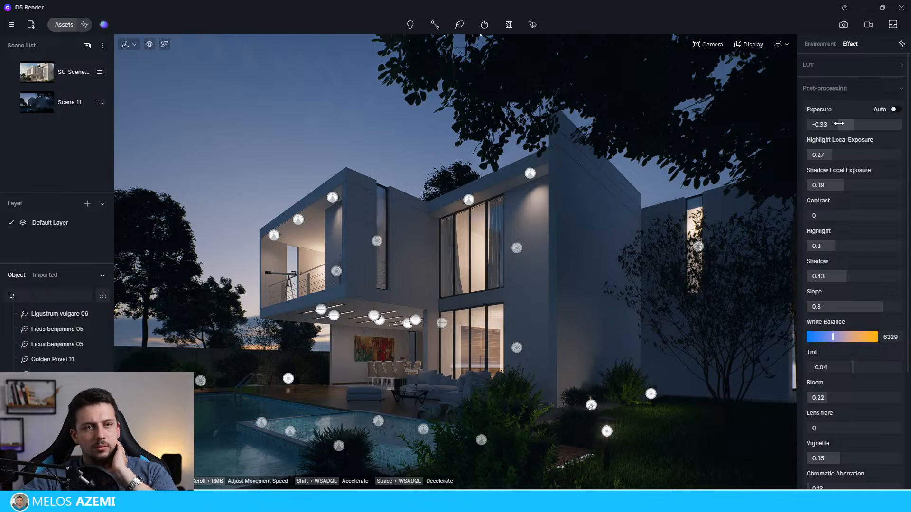
{"action": "left_click_drag", "start_coordinate": [839, 124], "coordinate": [839, 124]}
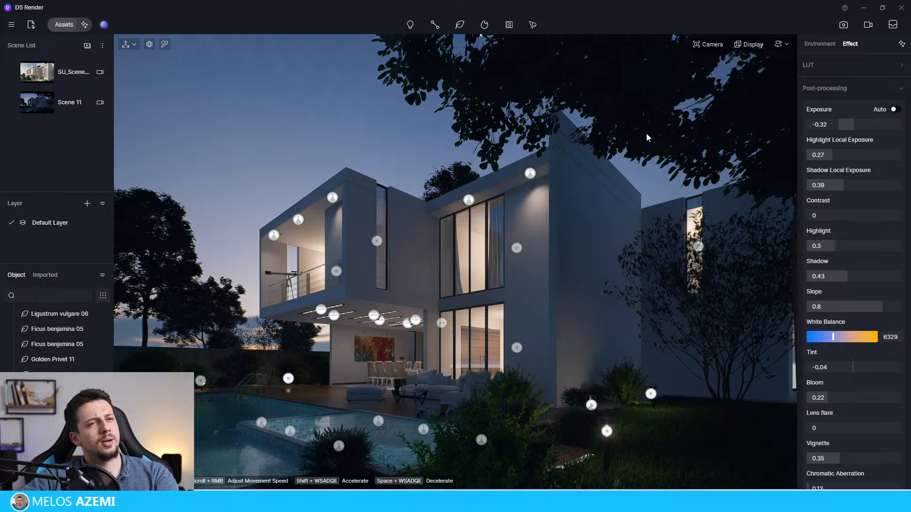
Step: Set Shadow Local Exposure to 0.89 and Highlight Local Exposure to 0.3 in post-processing
{"action": "left_click", "coordinate": [826, 46]}
{"action": "left_click", "coordinate": [850, 43]}
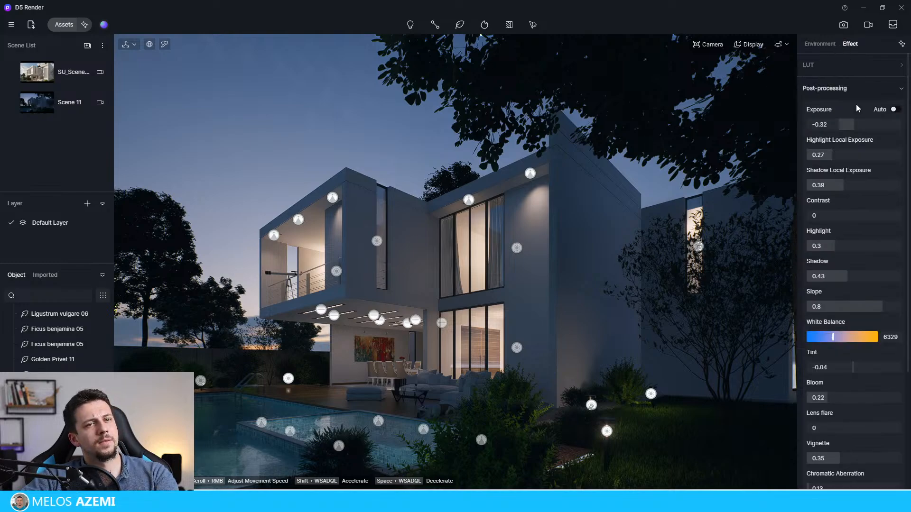
{"action": "left_click_drag", "start_coordinate": [830, 185], "coordinate": [893, 189]}
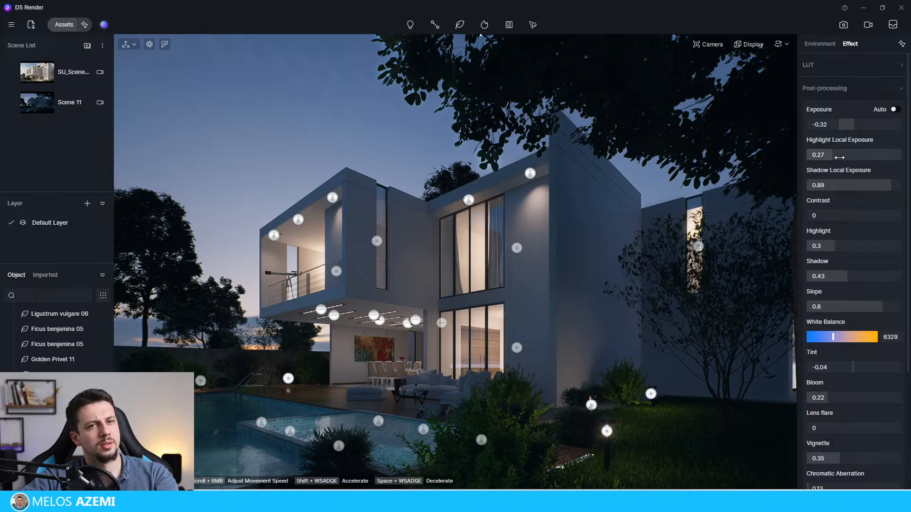
{"action": "mouse_move", "coordinate": [832, 154]}
{"action": "left_mouse_down"}
{"action": "mouse_move", "coordinate": [860, 156]}
{"action": "mouse_move", "coordinate": [824, 164]}
{"action": "left_mouse_up"}
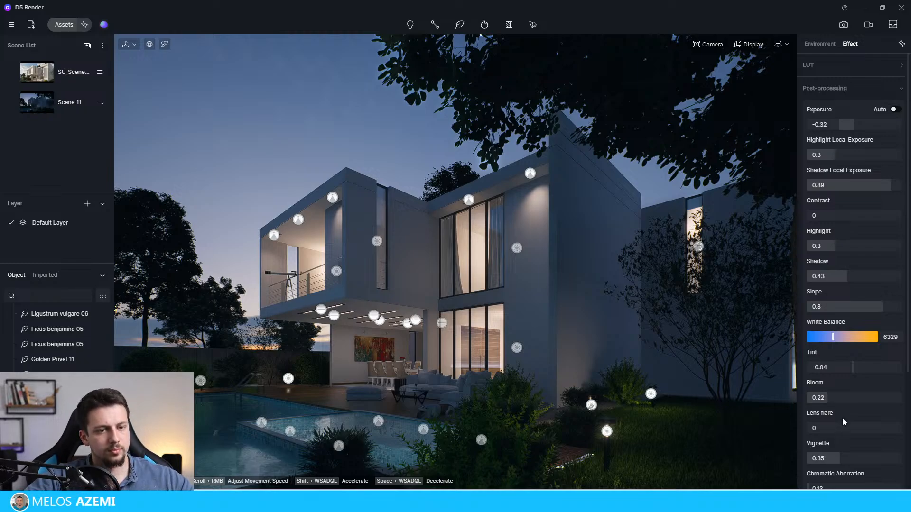
Step: Check the remaining post-processing values and open the image render settings
{"action": "scroll", "coordinate": [842, 416], "scroll_direction": "down", "scroll_amount": 2}
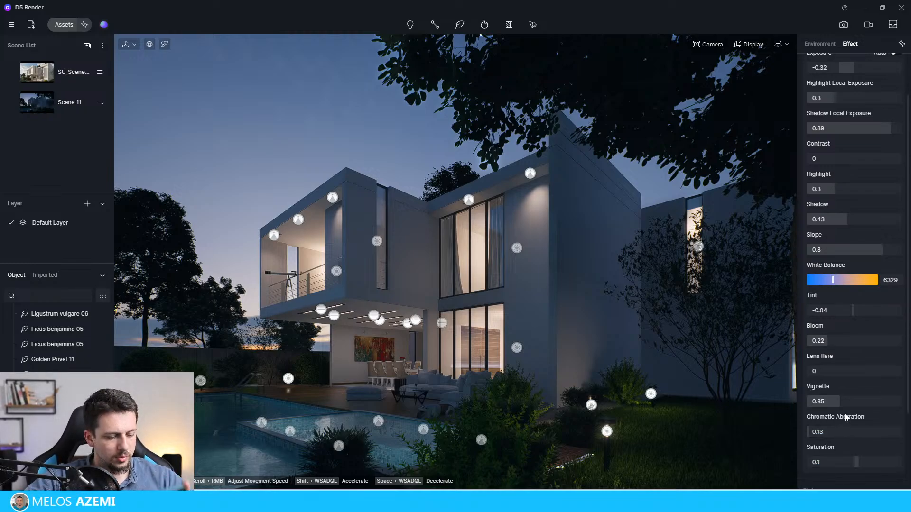
{"action": "scroll", "coordinate": [845, 418], "scroll_direction": "down", "scroll_amount": 3}
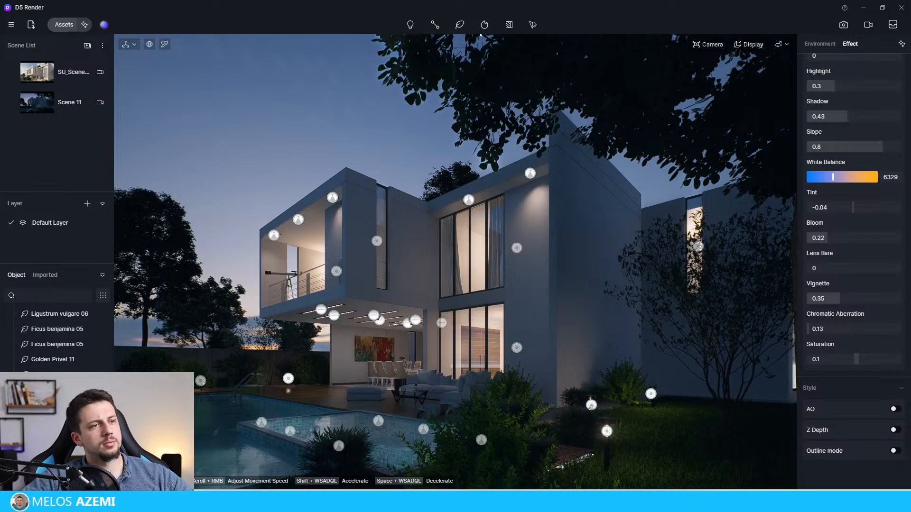
{"action": "left_click", "coordinate": [843, 25]}
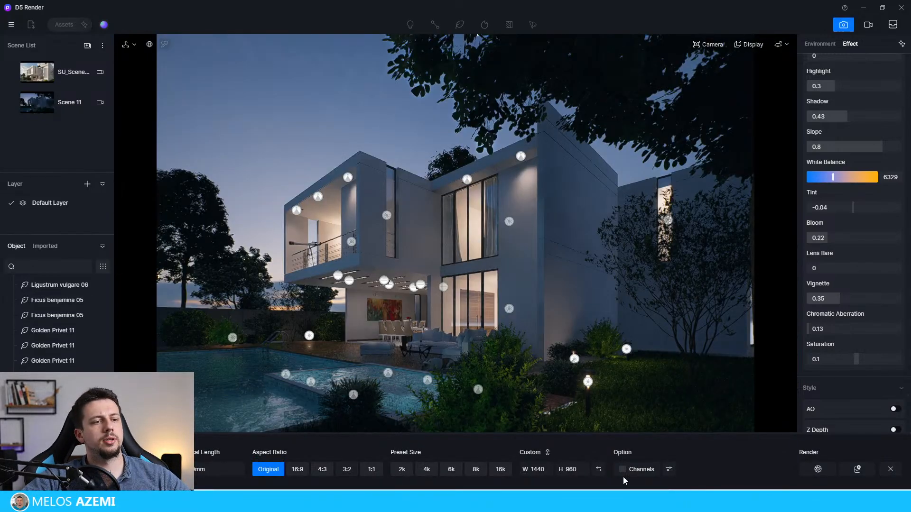
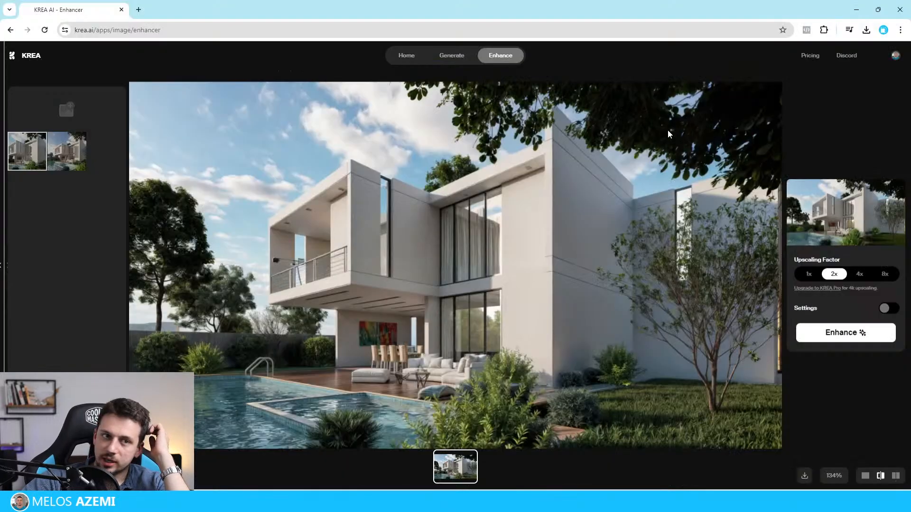
Step: Upload the image 16 by 9 night time to the KREA enhancer
{"action": "left_click", "coordinate": [71, 113]}
{"action": "left_click_drag", "start_coordinate": [242, 8], "coordinate": [445, 22]}
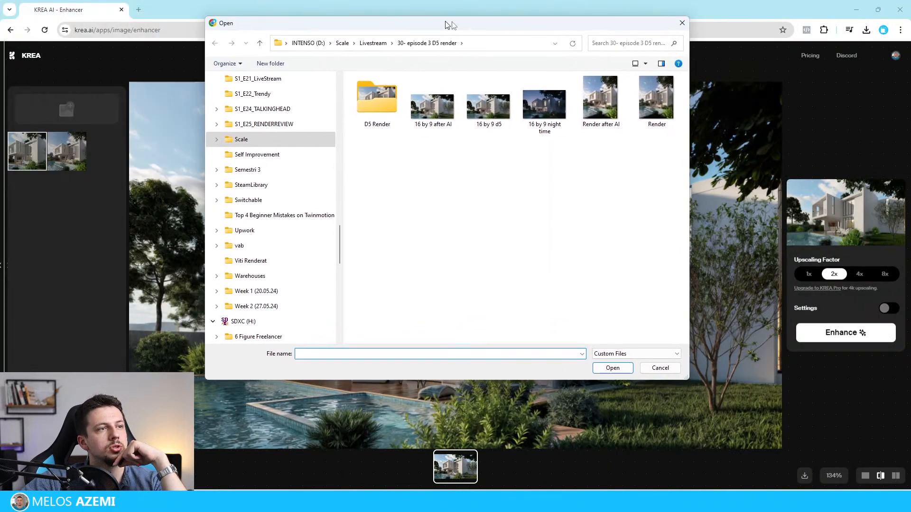
{"action": "double_click", "coordinate": [551, 101]}
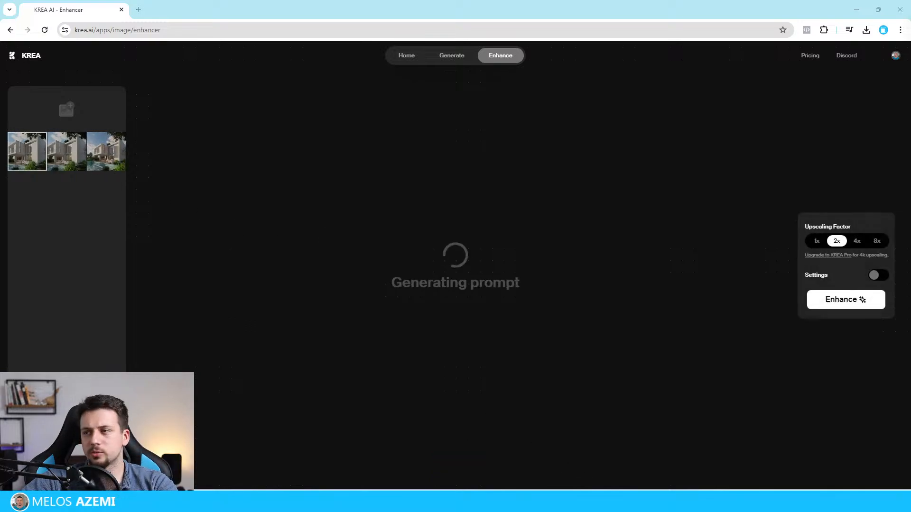
Step: View 16 by 9 night time.png full screen in the image viewer to check its proportions, and close it
{"action": "left_click", "coordinate": [553, 501]}
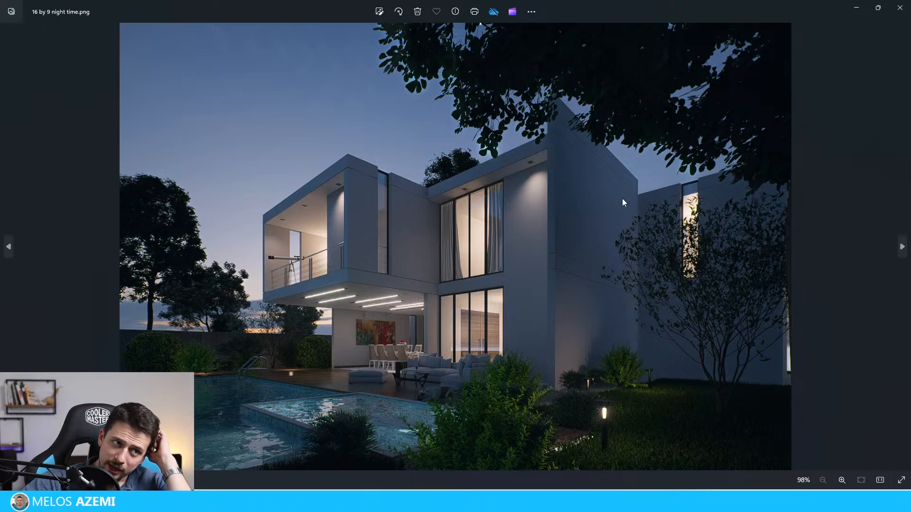
{"action": "left_click", "coordinate": [901, 480]}
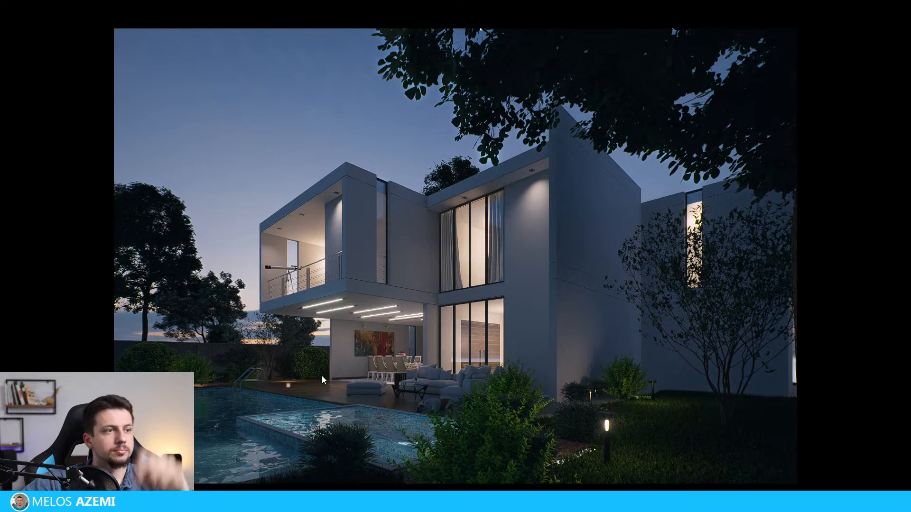
{"action": "key", "text": "Escape"}
{"action": "left_click", "coordinate": [901, 6]}
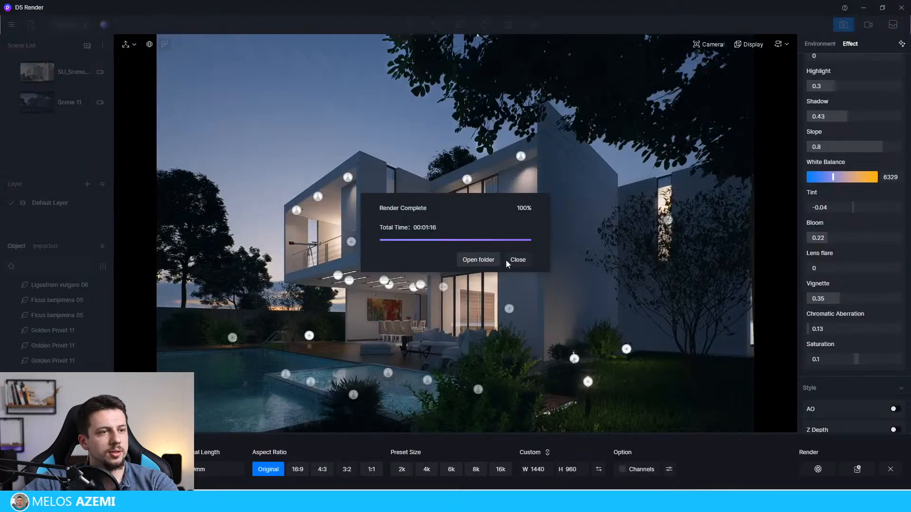
Step: Switch to D5 Render, set the Scene 11 camera's aspect ratio to 16:9 and render the scene at 1920 x 1080
{"action": "left_click", "coordinate": [515, 259]}
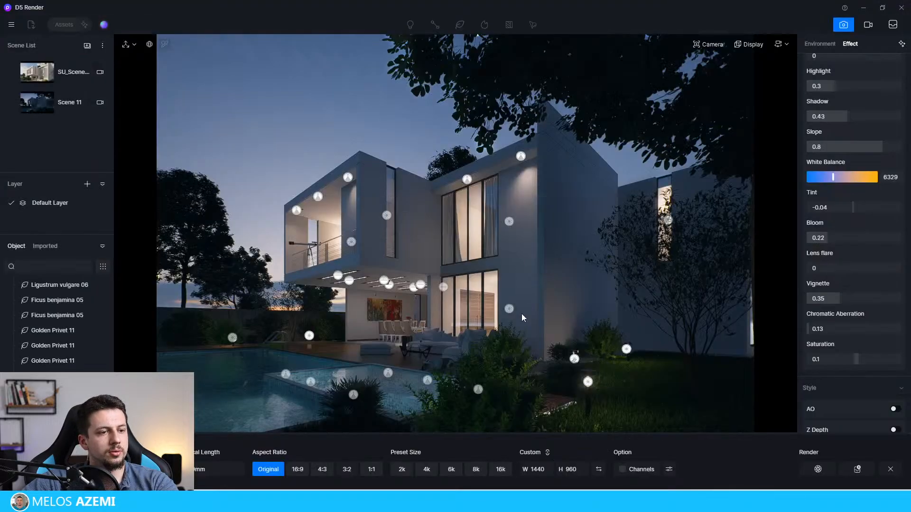
{"action": "left_click", "coordinate": [303, 472]}
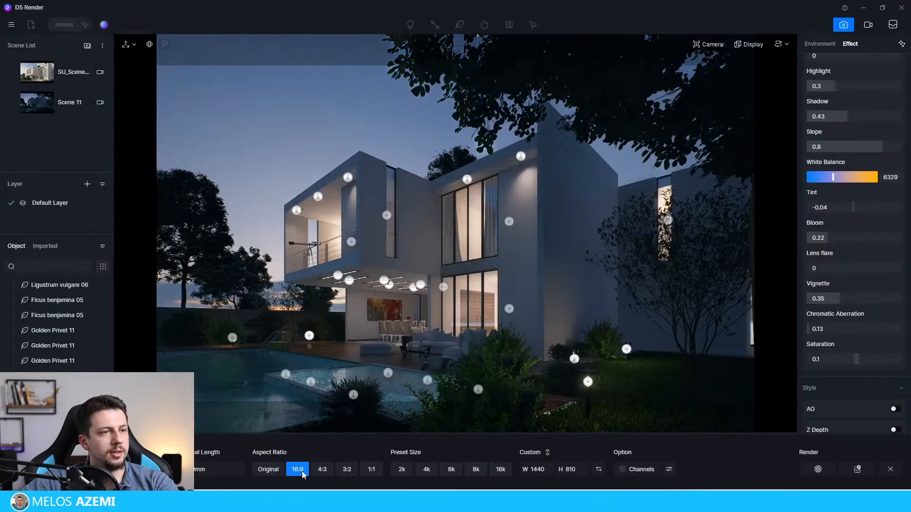
{"action": "left_click", "coordinate": [100, 102]}
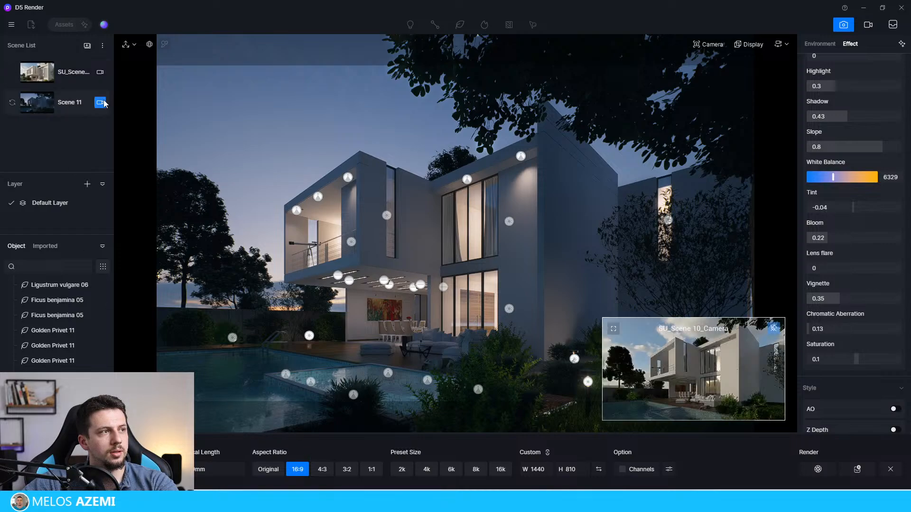
{"action": "left_click", "coordinate": [835, 319]}
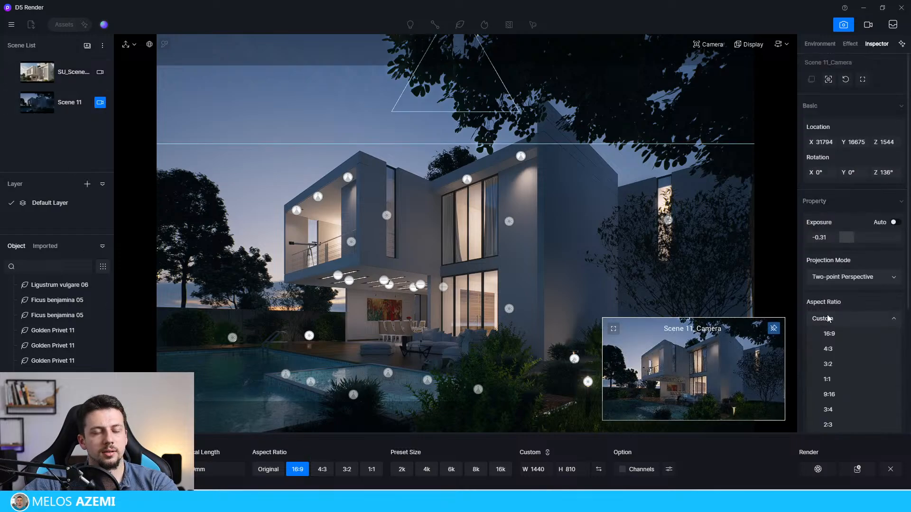
{"action": "left_click", "coordinate": [847, 336]}
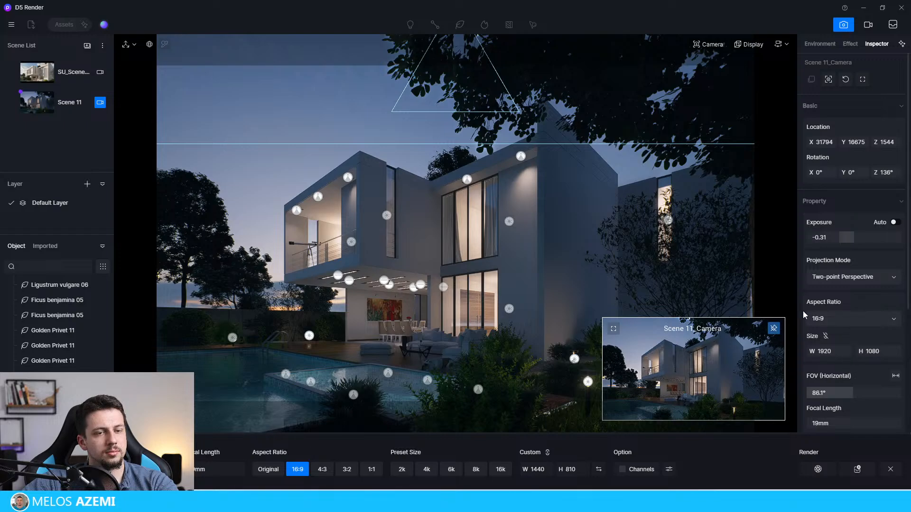
{"action": "left_click", "coordinate": [66, 102]}
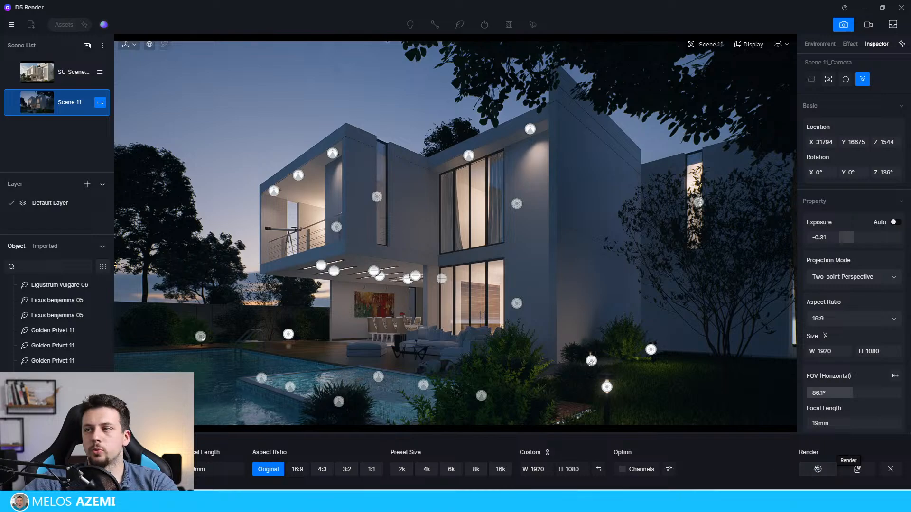
{"action": "left_click", "coordinate": [857, 469]}
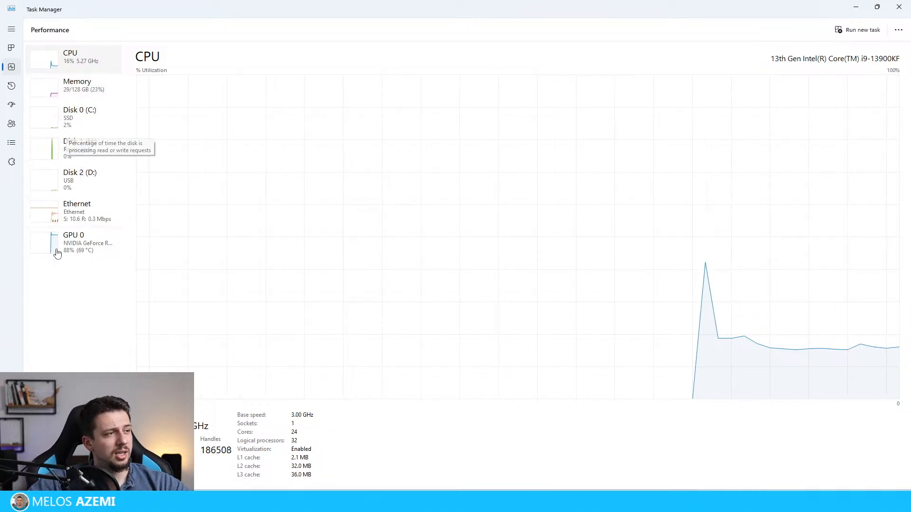
Step: Examine the GPU performance graphs in Task Manager during the render, and close Task Manager
{"action": "left_click", "coordinate": [75, 248]}
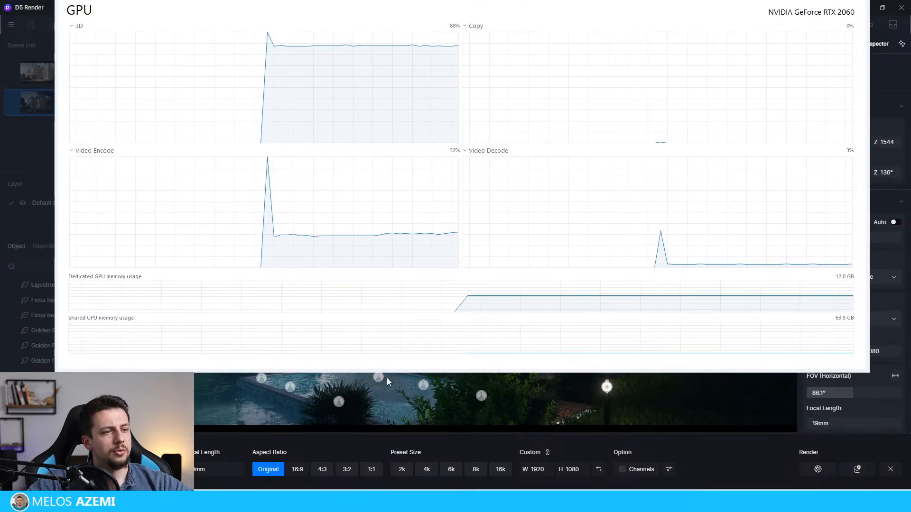
{"action": "left_click_drag", "start_coordinate": [387, 372], "coordinate": [409, 488]}
{"action": "left_click_drag", "start_coordinate": [743, 6], "coordinate": [657, 124]}
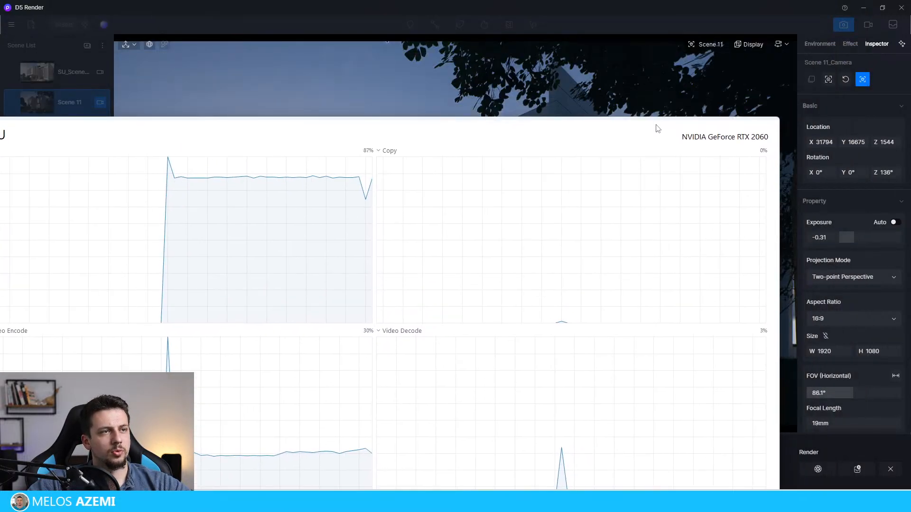
{"action": "mouse_move", "coordinate": [644, 501]}
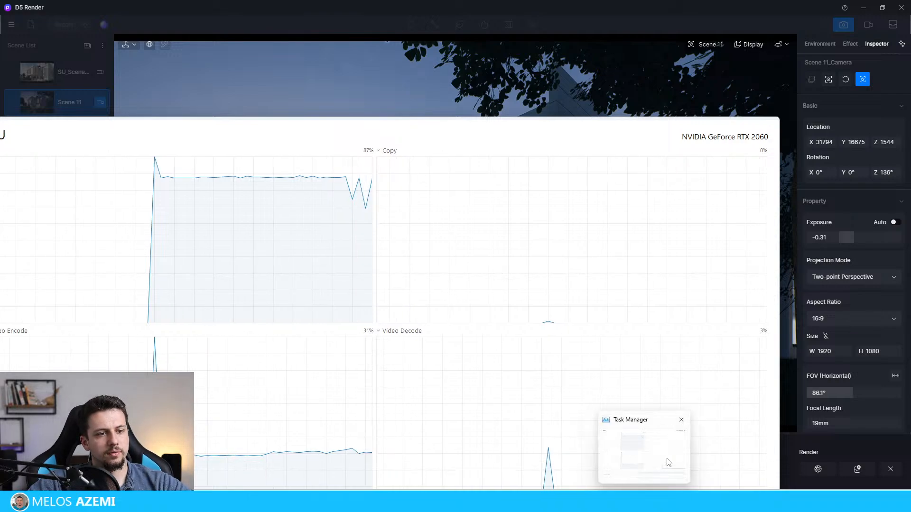
{"action": "left_click", "coordinate": [681, 420]}
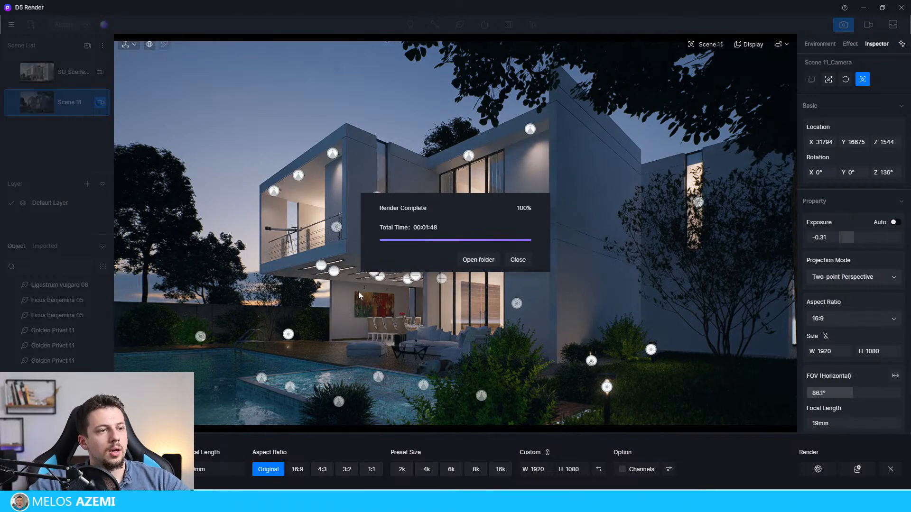
Step: Dismiss the render report, switch to KREA, upload the new 16 by 9 night time render and enhance it at 2x
{"action": "left_click", "coordinate": [520, 262]}
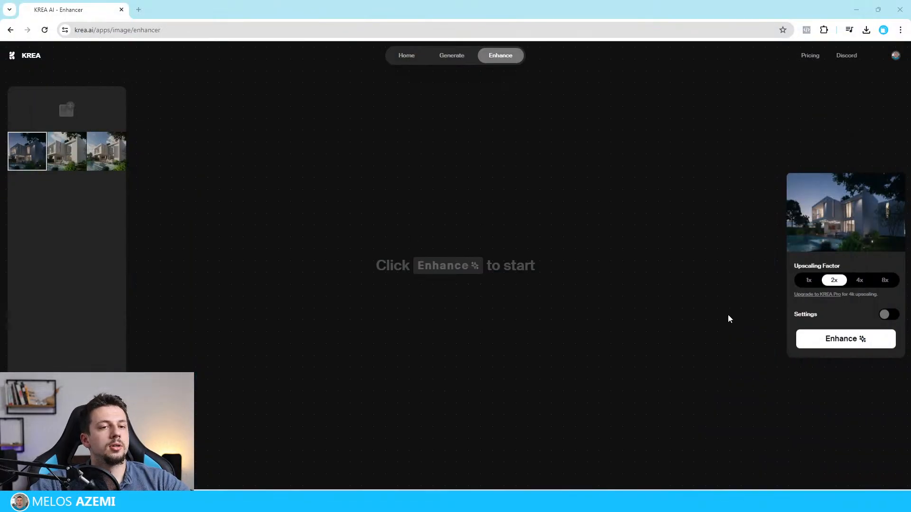
{"action": "left_click", "coordinate": [72, 119]}
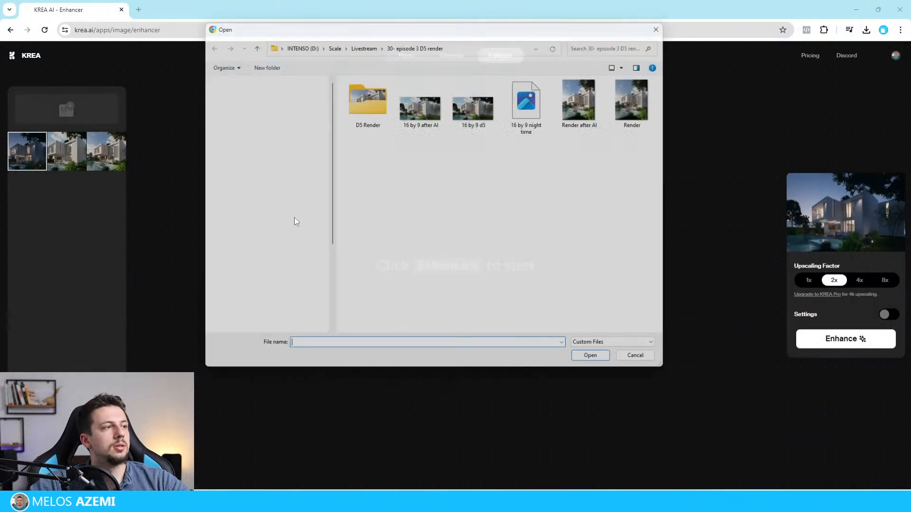
{"action": "left_click", "coordinate": [527, 115]}
{"action": "double_click", "coordinate": [527, 115]}
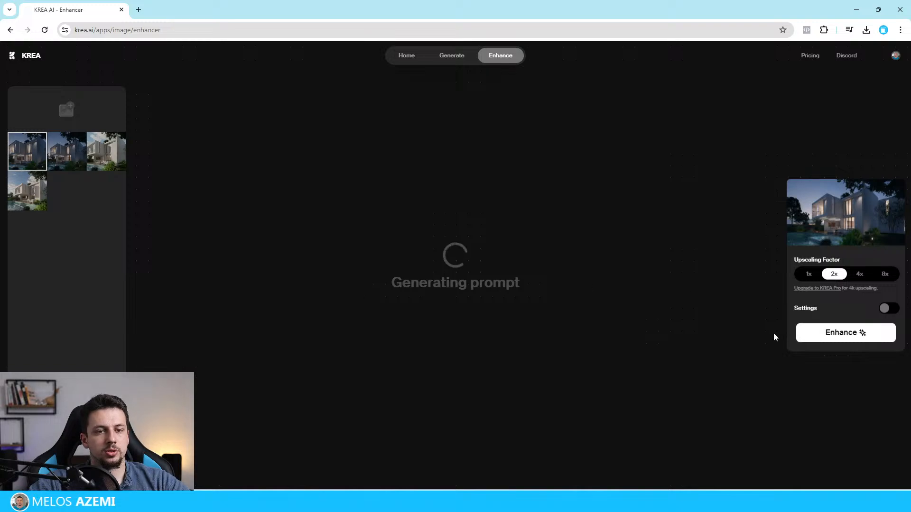
{"action": "left_click", "coordinate": [800, 333]}
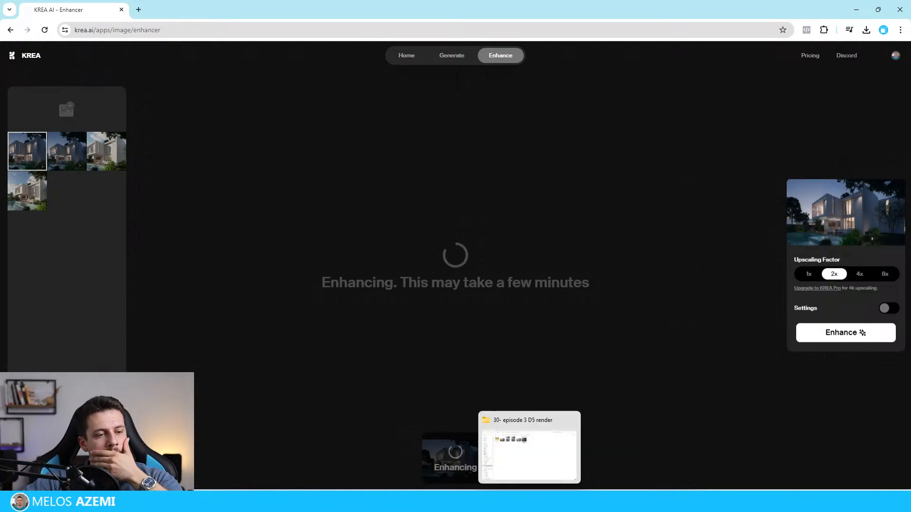
Step: Bring up the 30- episode 3 D5 render folder window and move it aside from the enhancer
{"action": "left_click", "coordinate": [530, 502]}
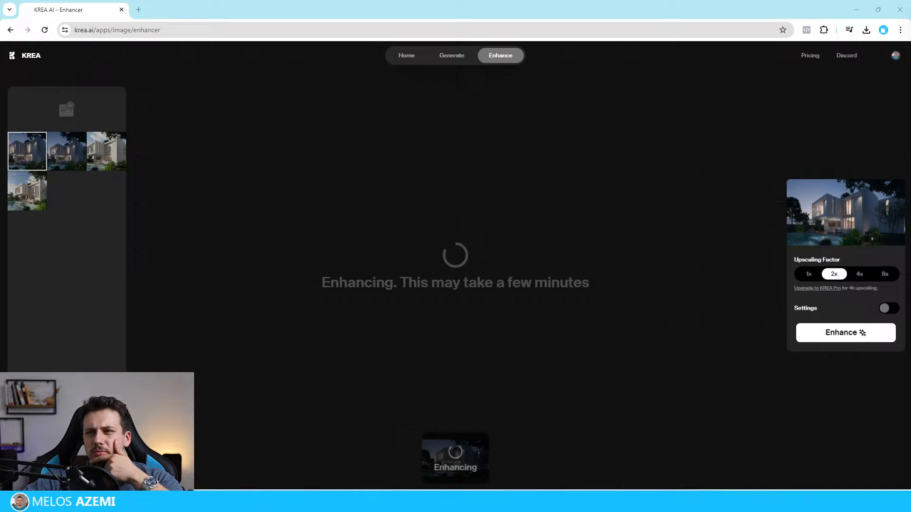
{"action": "left_click_drag", "start_coordinate": [625, 260], "coordinate": [910, 332]}
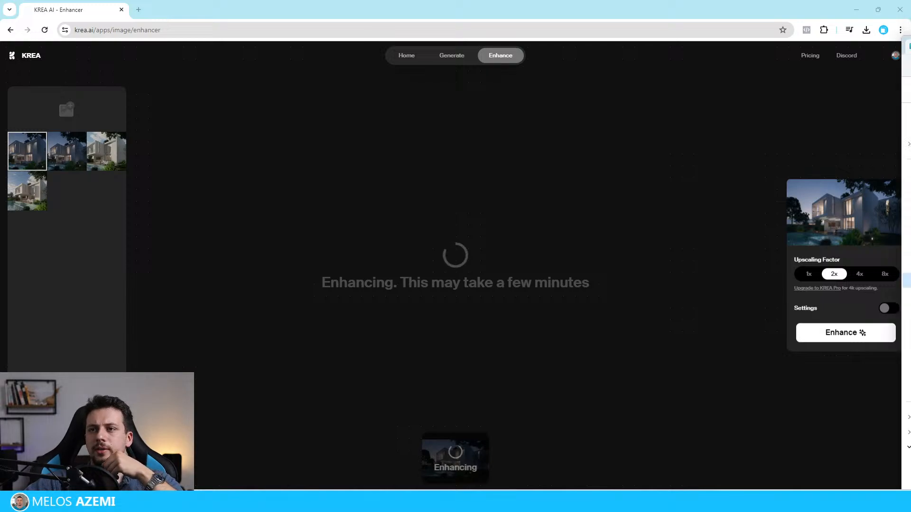
{"action": "left_click_drag", "start_coordinate": [910, 40], "coordinate": [910, 432]}
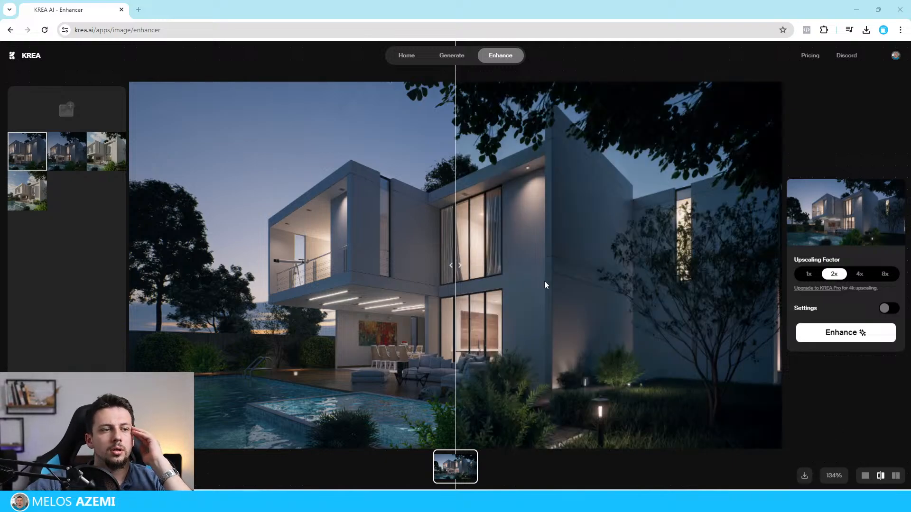
Step: Compare the original and enhanced night images across their full width and download the enhanced version
{"action": "left_click_drag", "start_coordinate": [448, 266], "coordinate": [811, 394]}
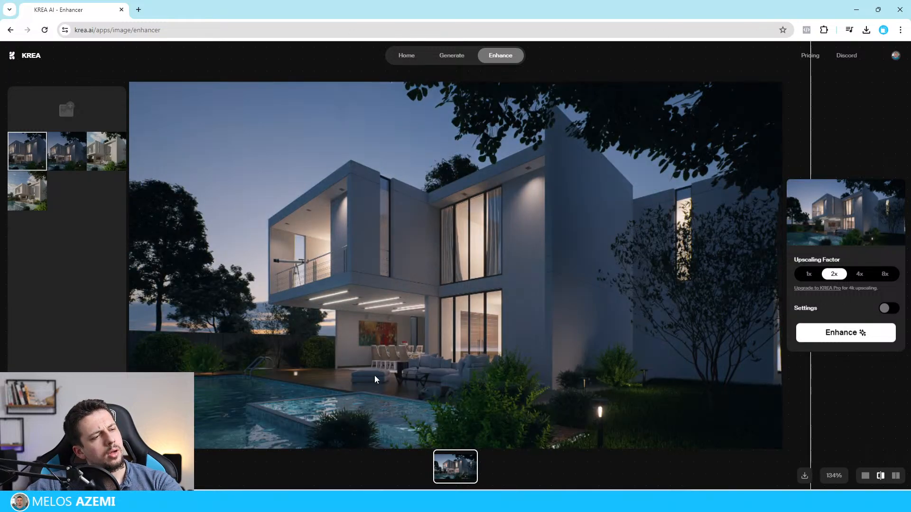
{"action": "left_click_drag", "start_coordinate": [375, 379], "coordinate": [1, 370]}
{"action": "right_click", "coordinate": [440, 297]}
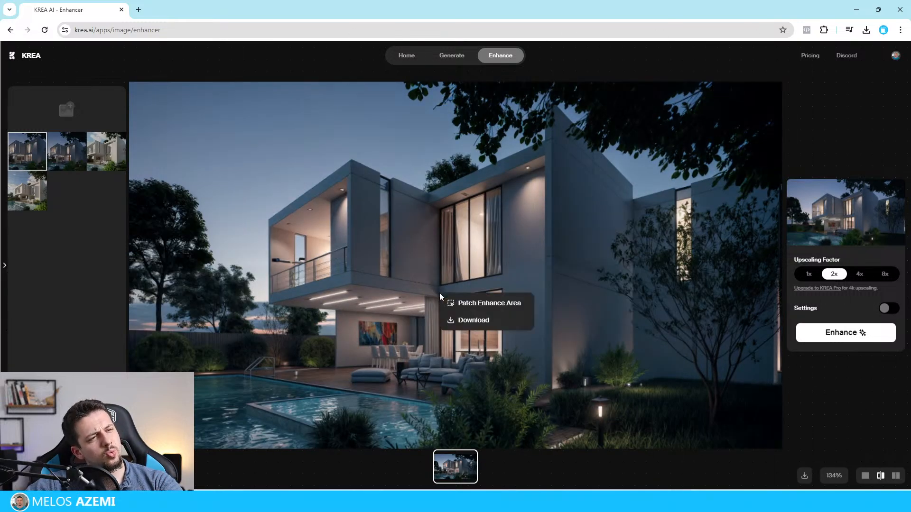
{"action": "left_click", "coordinate": [475, 320]}
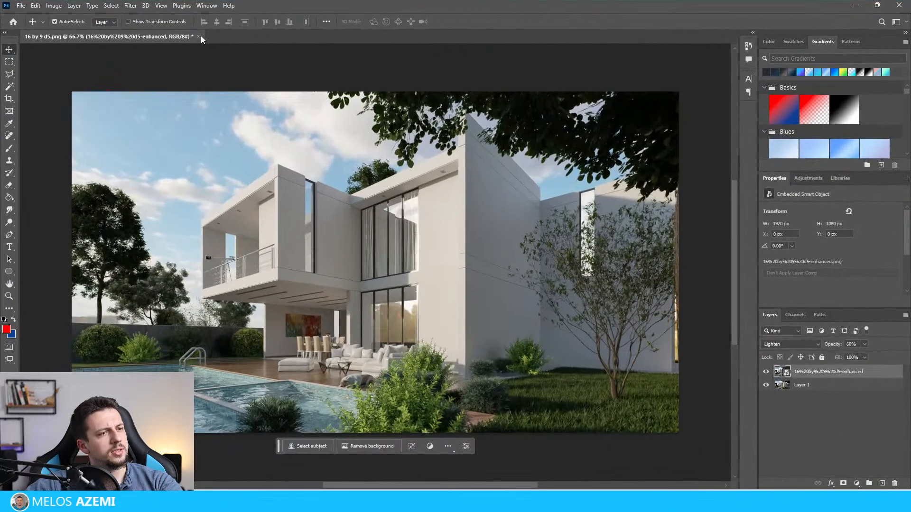
Step: Switch to Photoshop, close 16 by 9 d5.png without saving and open 16 by 9 night time.png
{"action": "left_click", "coordinate": [198, 36]}
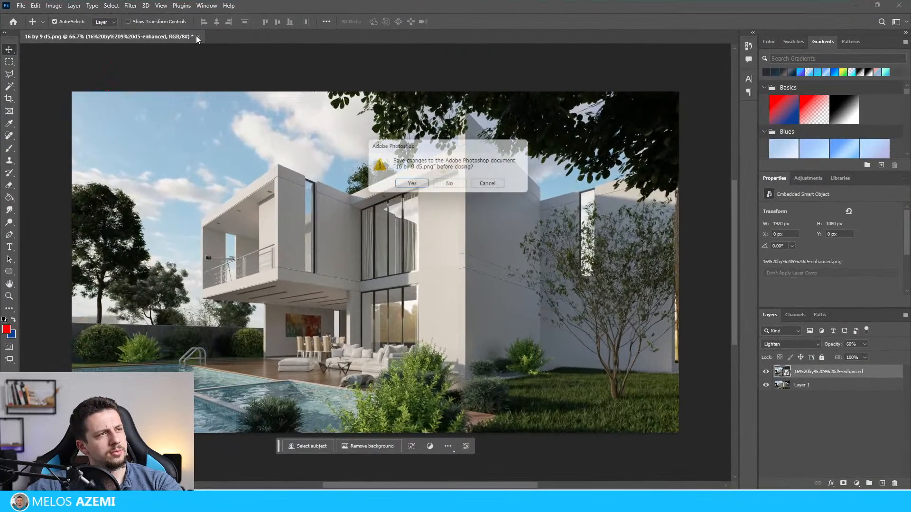
{"action": "left_click", "coordinate": [453, 186]}
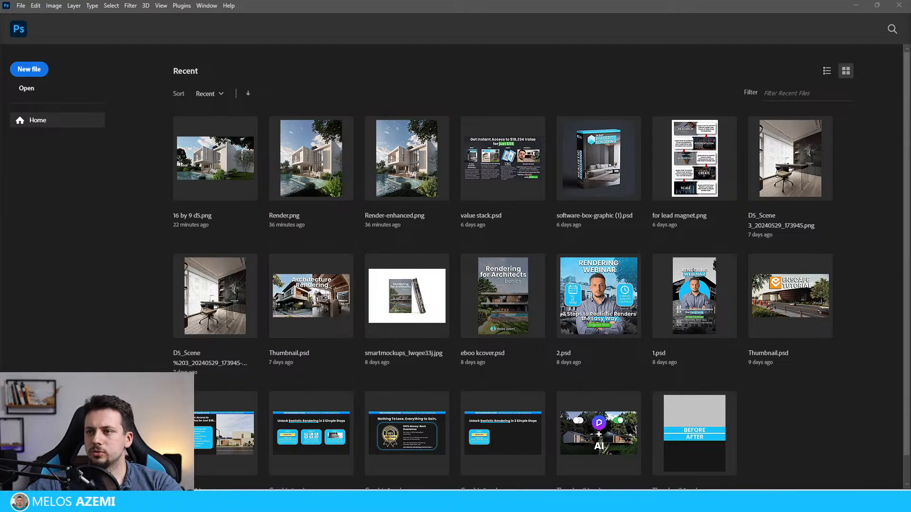
{"action": "left_click_drag", "start_coordinate": [494, 240], "coordinate": [555, 90]}
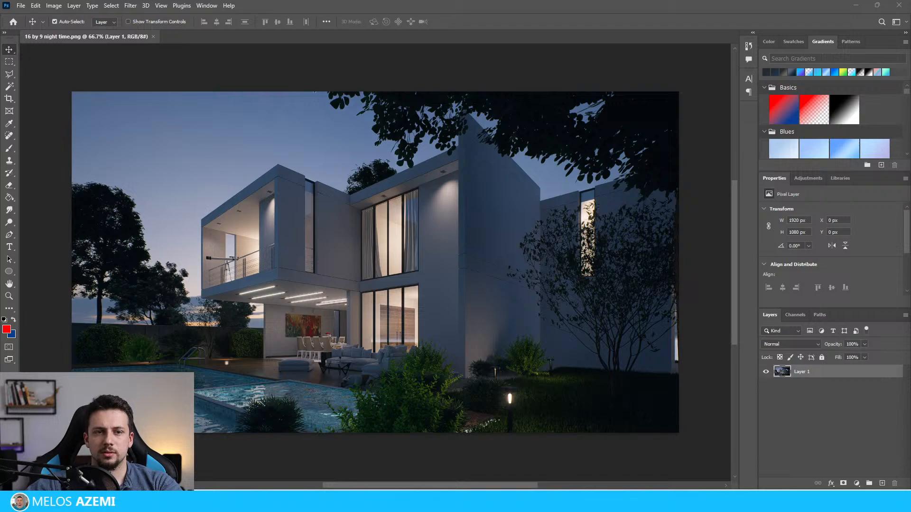
Step: Place the enhanced night image over the original render and set its blend mode to Lighten
{"action": "left_click_drag", "start_coordinate": [467, 339], "coordinate": [484, 311]}
{"action": "left_click", "coordinate": [810, 343]}
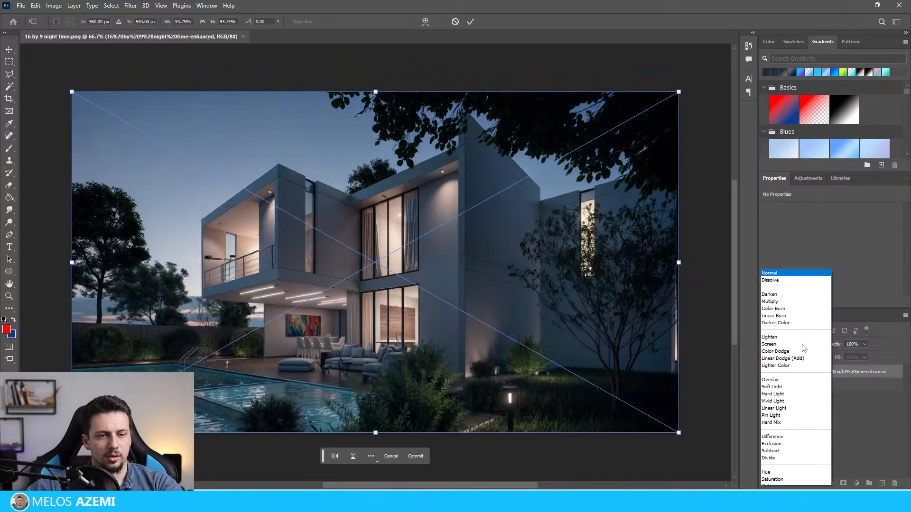
{"action": "left_click", "coordinate": [783, 329]}
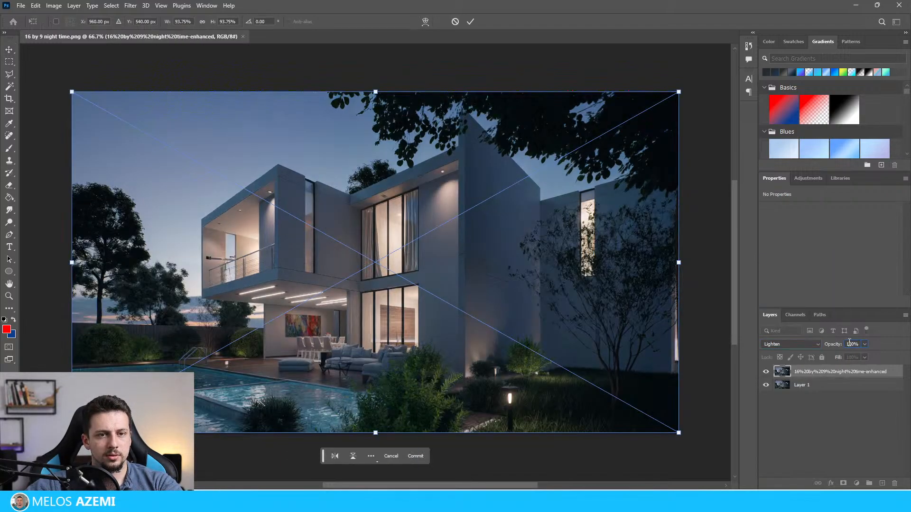
Step: Commit the enhanced image's placement, deselect the layer and inspect the blended night render
{"action": "type", "text": "50"}
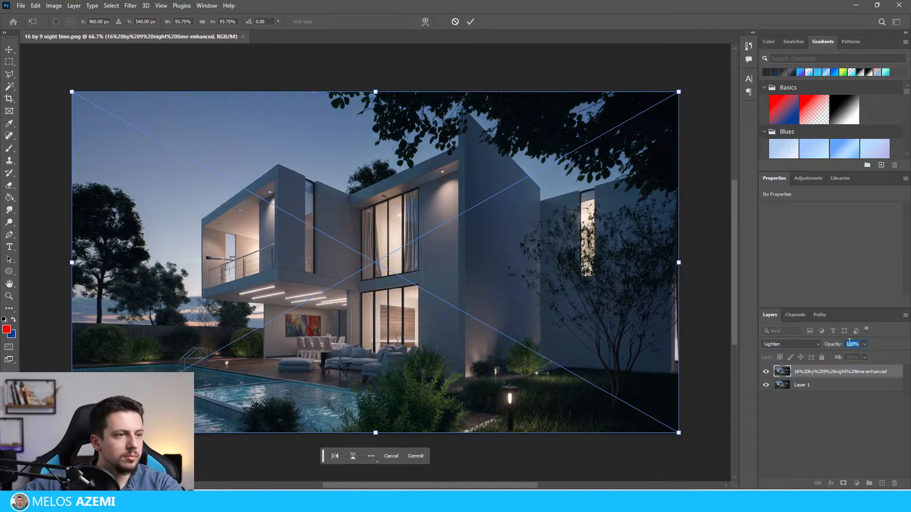
{"action": "key", "text": "Return"}
{"action": "left_click", "coordinate": [452, 185]}
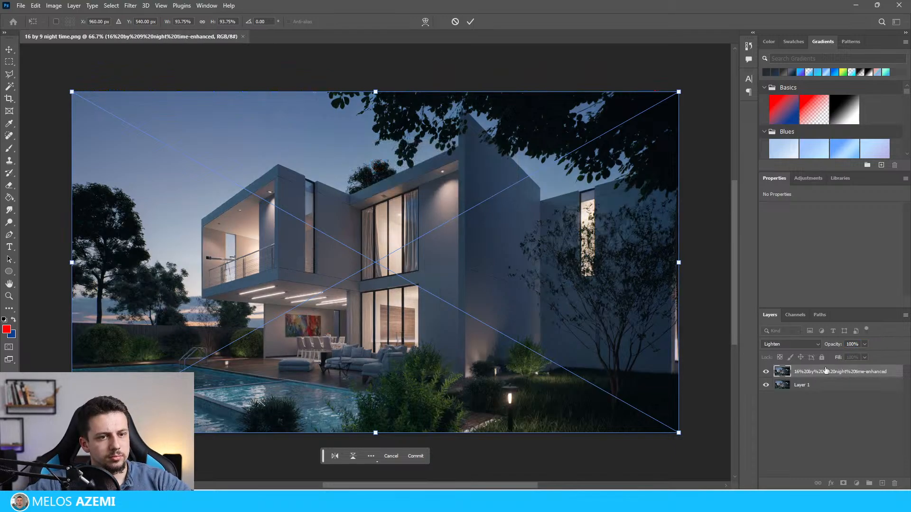
{"action": "left_click", "coordinate": [804, 426]}
{"action": "left_click", "coordinate": [451, 186]}
{"action": "scroll", "coordinate": [437, 164], "scroll_direction": "down", "scroll_amount": 4}
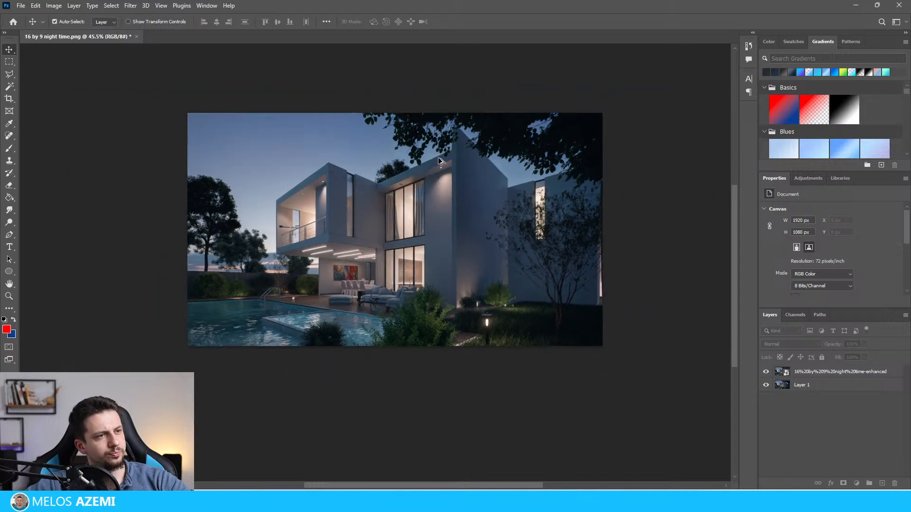
{"action": "scroll", "coordinate": [431, 190], "scroll_direction": "up", "scroll_amount": 5}
{"action": "scroll", "coordinate": [429, 216], "scroll_direction": "down", "scroll_amount": 1}
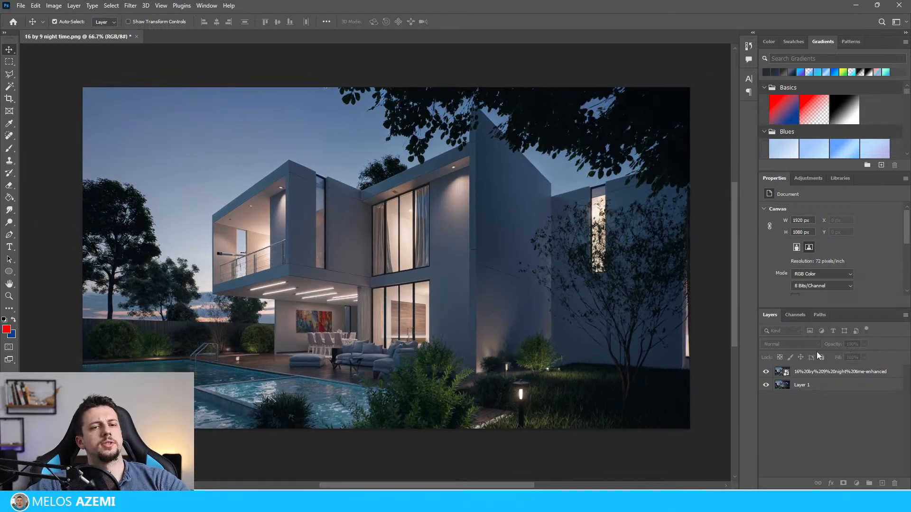
Step: Set the opacity of the enhanced night image layer to 60%
{"action": "left_click", "coordinate": [818, 372]}
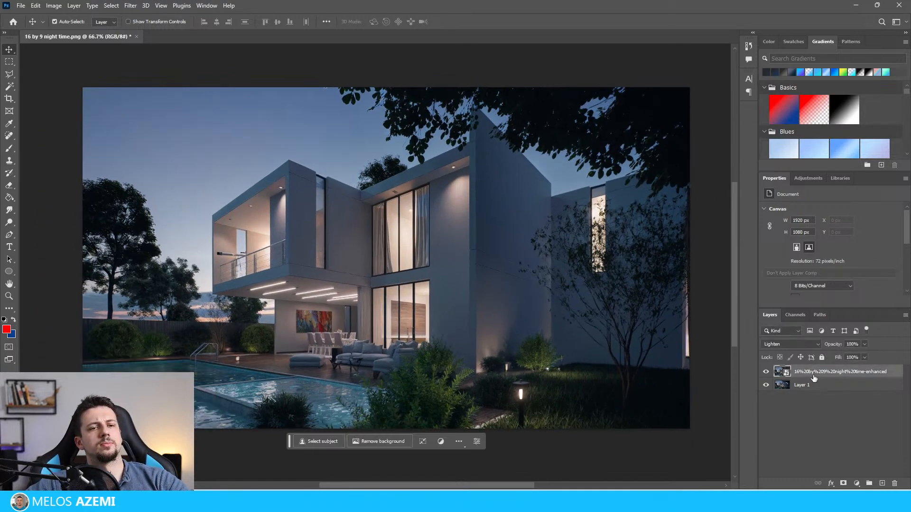
{"action": "left_click", "coordinate": [853, 344]}
{"action": "type", "text": "60"}
{"action": "key", "text": "Return"}
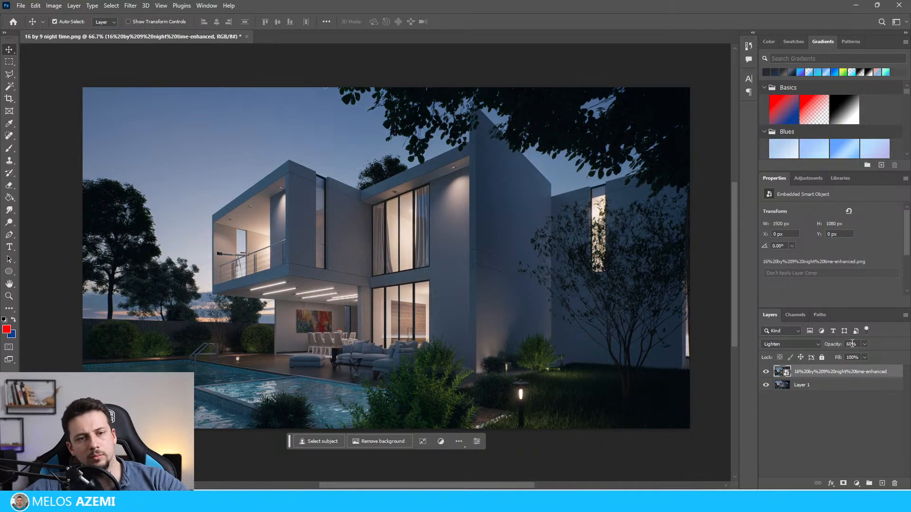
{"action": "left_click", "coordinate": [836, 386]}
{"action": "left_click", "coordinate": [795, 373]}
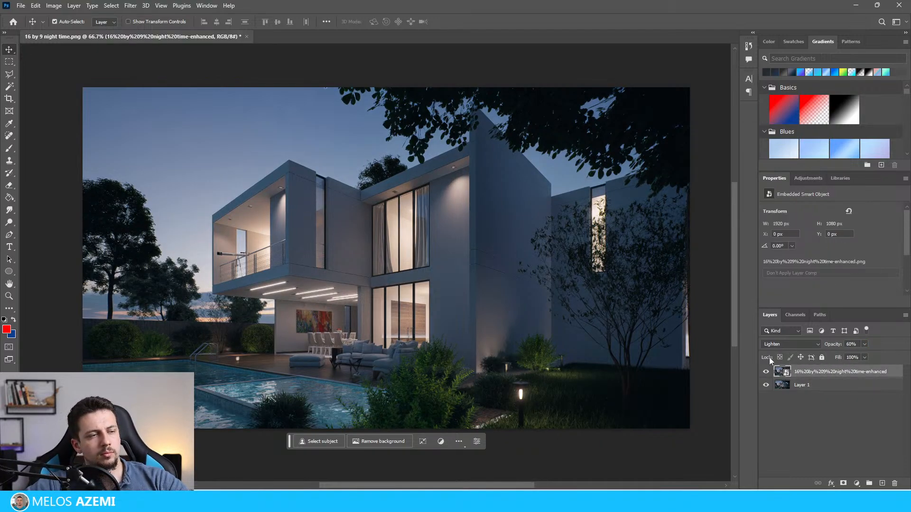
Step: Export the blended night render as a PNG named Night Time with AI
{"action": "left_click", "coordinate": [19, 7]}
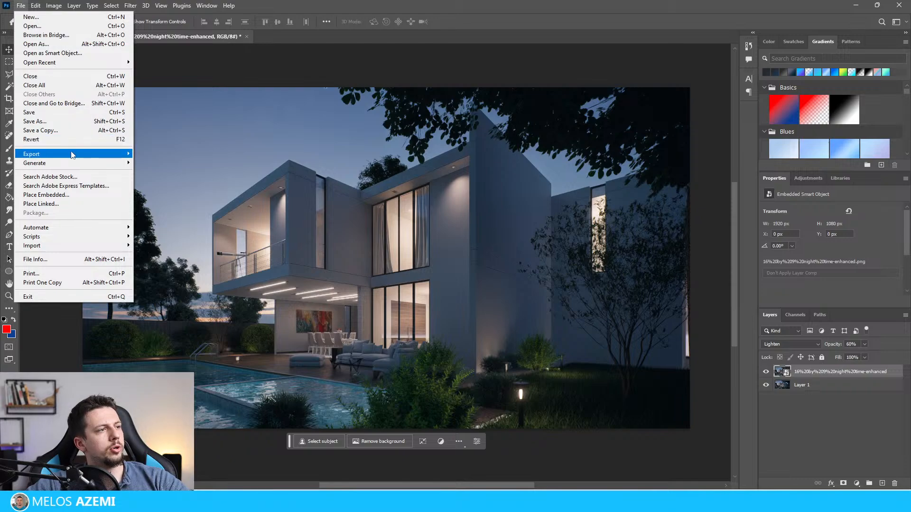
{"action": "mouse_move", "coordinate": [72, 154]}
{"action": "left_click", "coordinate": [174, 155]}
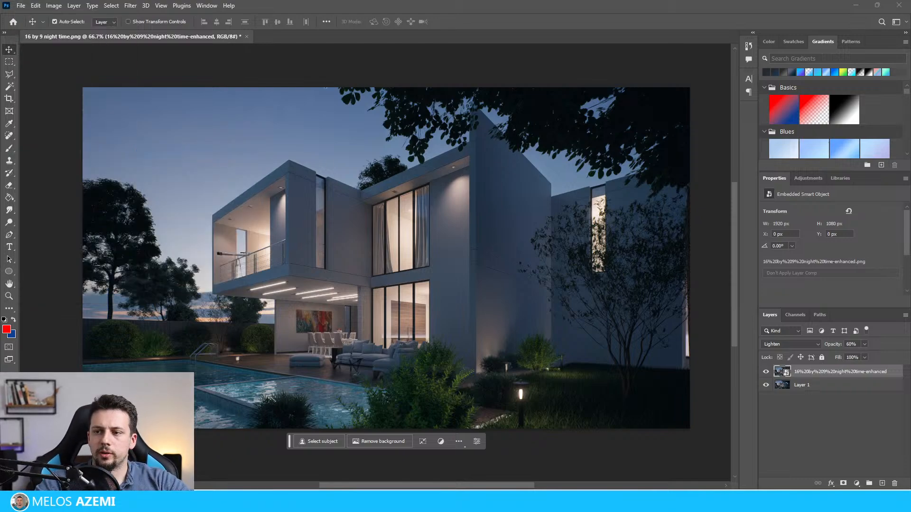
{"action": "key", "text": "Return"}
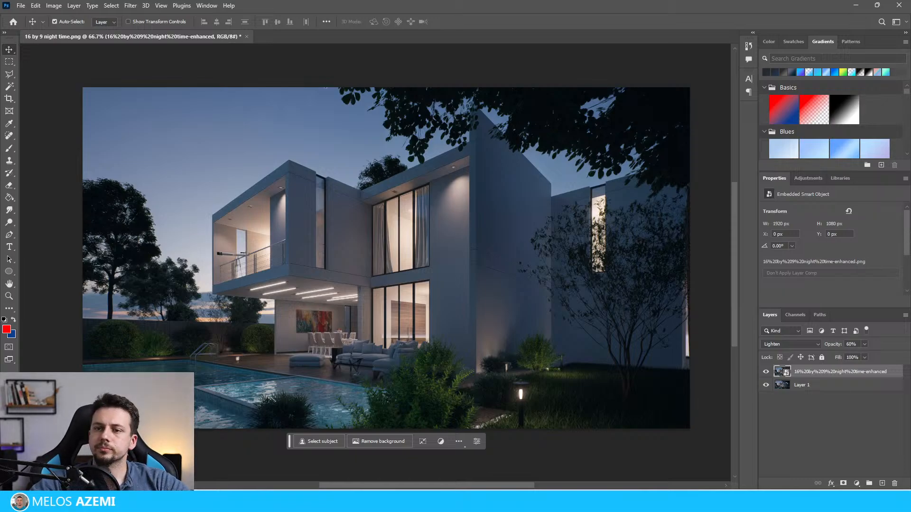
Step: Switch to Photos, open Night Time with AI.png for editing and preview the Auto Enhance filter on it
{"action": "key", "text": "alt+Tab"}
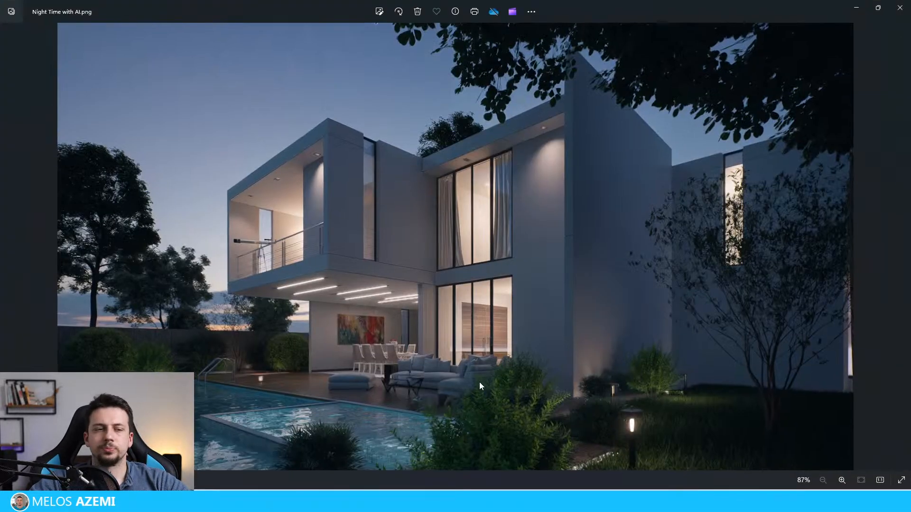
{"action": "left_click", "coordinate": [381, 12]}
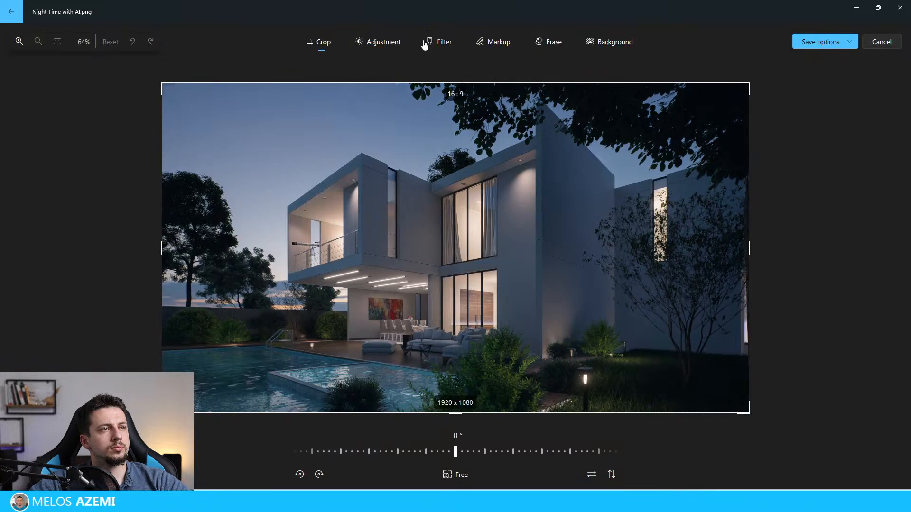
{"action": "left_click", "coordinate": [441, 41]}
{"action": "left_click", "coordinate": [815, 91]}
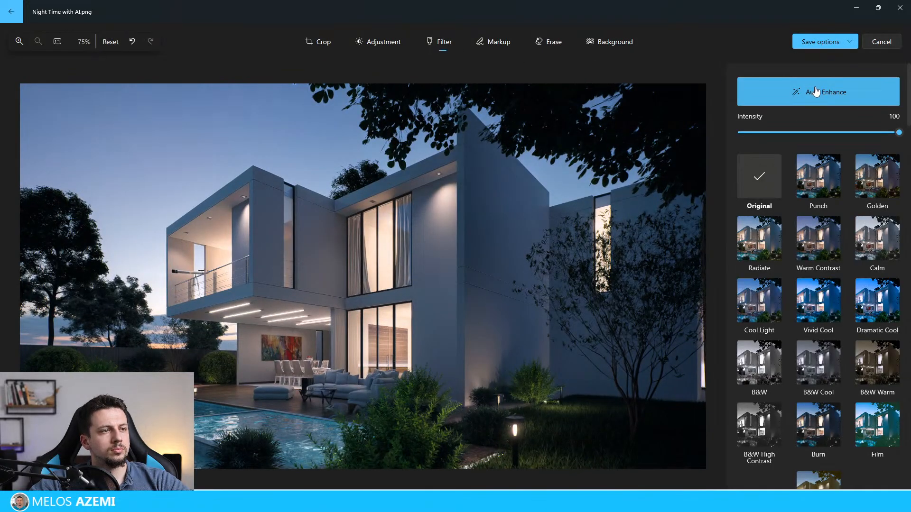
{"action": "left_click", "coordinate": [814, 91]}
{"action": "left_click", "coordinate": [813, 93]}
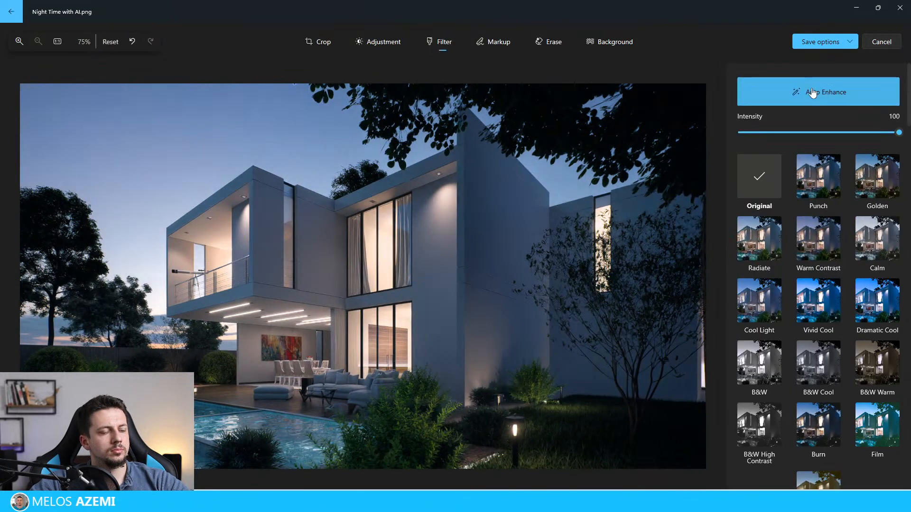
Step: Reduce the Auto Enhance intensity to 53 and save the edited night image
{"action": "left_click", "coordinate": [838, 43]}
{"action": "left_click", "coordinate": [842, 89]}
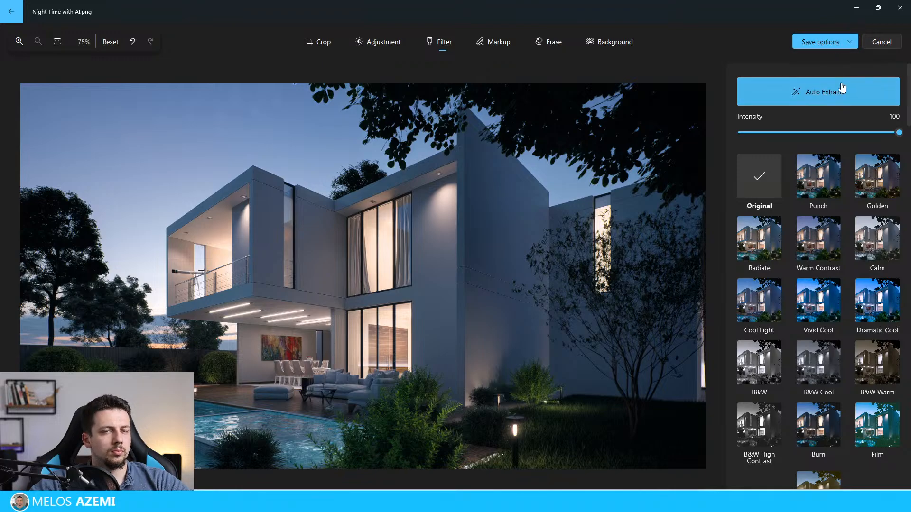
{"action": "left_click", "coordinate": [842, 90]}
{"action": "left_click", "coordinate": [842, 91]}
{"action": "left_click_drag", "start_coordinate": [899, 132], "coordinate": [824, 134]}
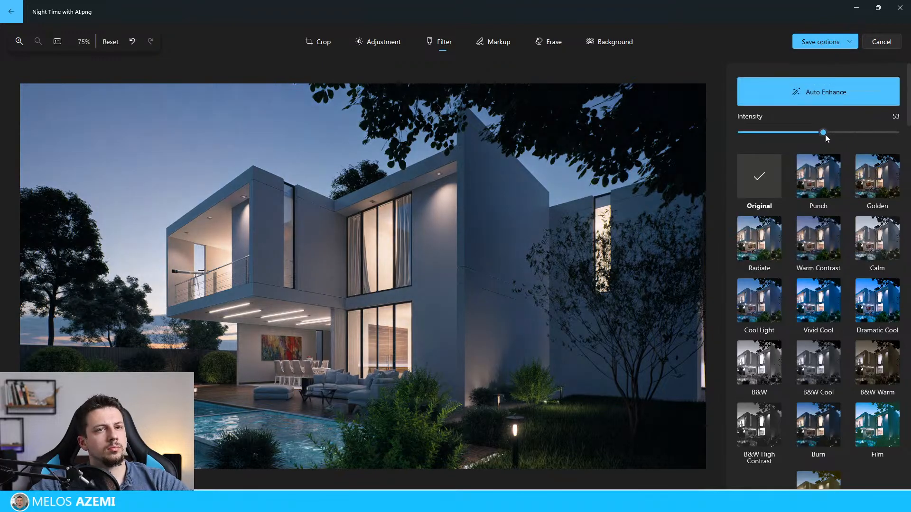
{"action": "left_click", "coordinate": [839, 42]}
{"action": "left_click", "coordinate": [845, 77]}
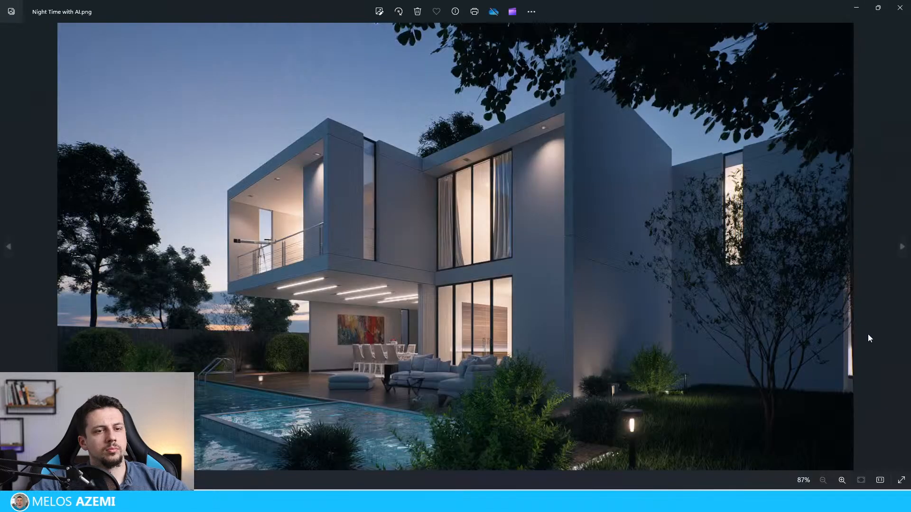
Step: View the night image full screen and flip back and forth between it and the daytime render to compare them
{"action": "key", "text": "F11"}
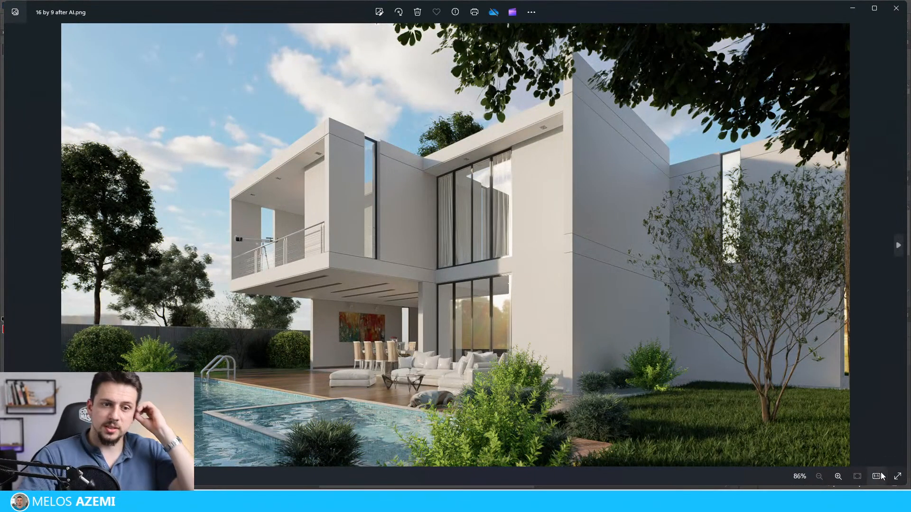
{"action": "left_click", "coordinate": [880, 472]}
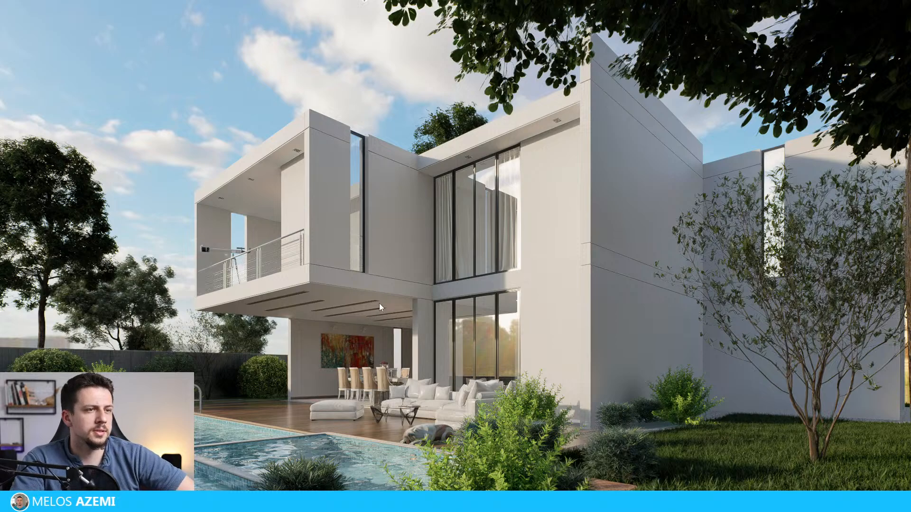
{"action": "key", "text": "Right"}
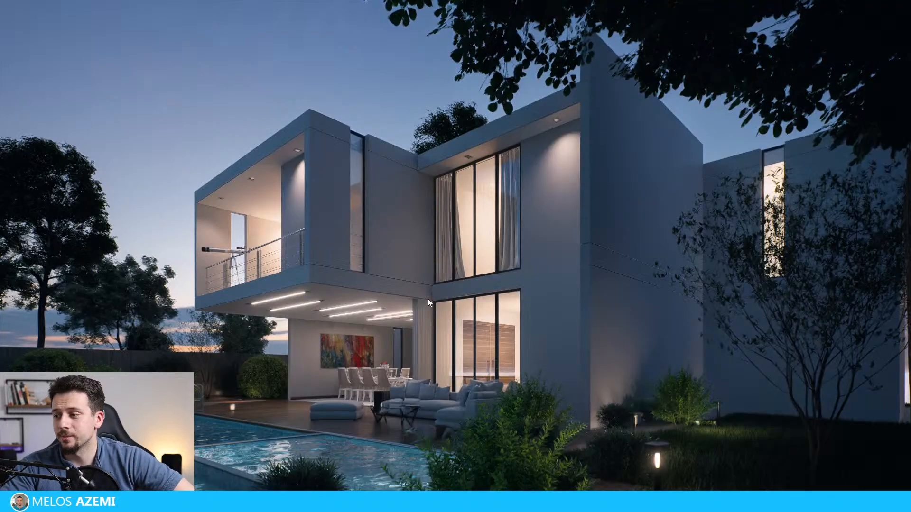
{"action": "key", "text": "Right"}
{"action": "key", "text": "Left"}
{"action": "key", "text": "Left"}
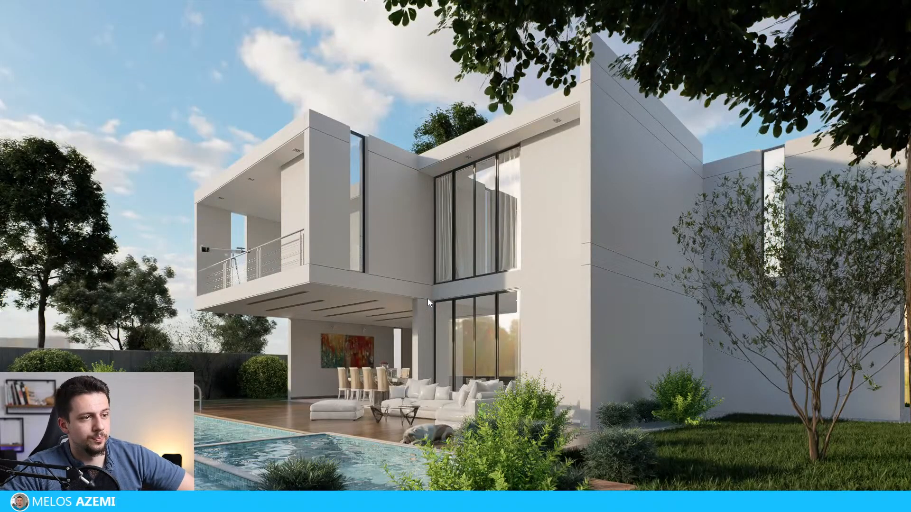
{"action": "key", "text": "Right"}
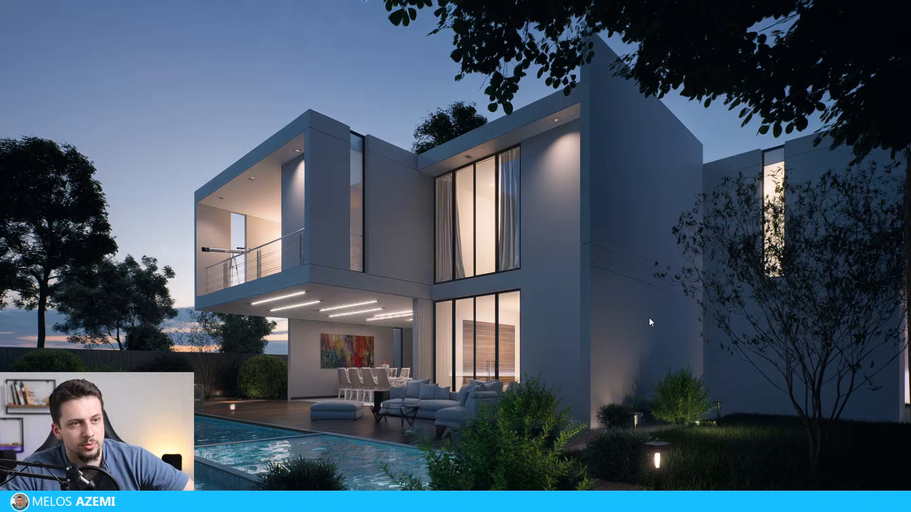
{"action": "key", "text": "Left"}
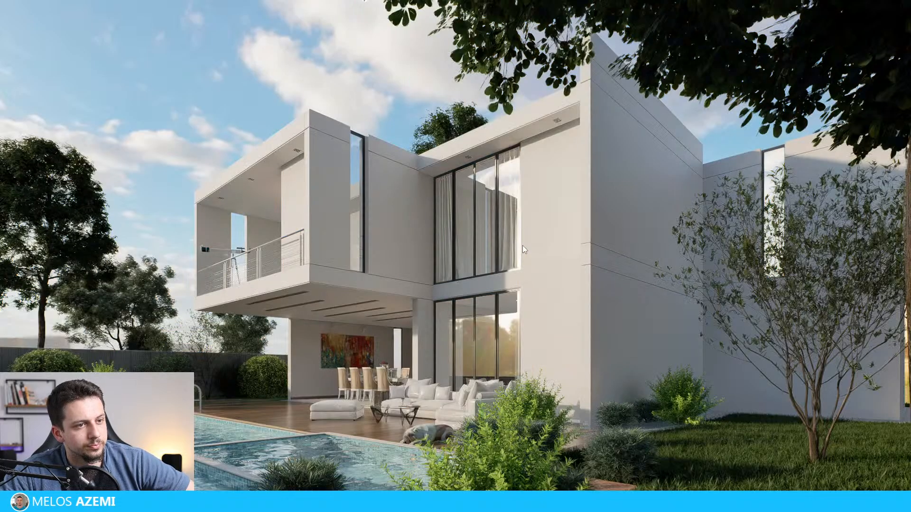
{"action": "key", "text": "Right"}
{"action": "key", "text": "Left"}
{"action": "key", "text": "Right"}
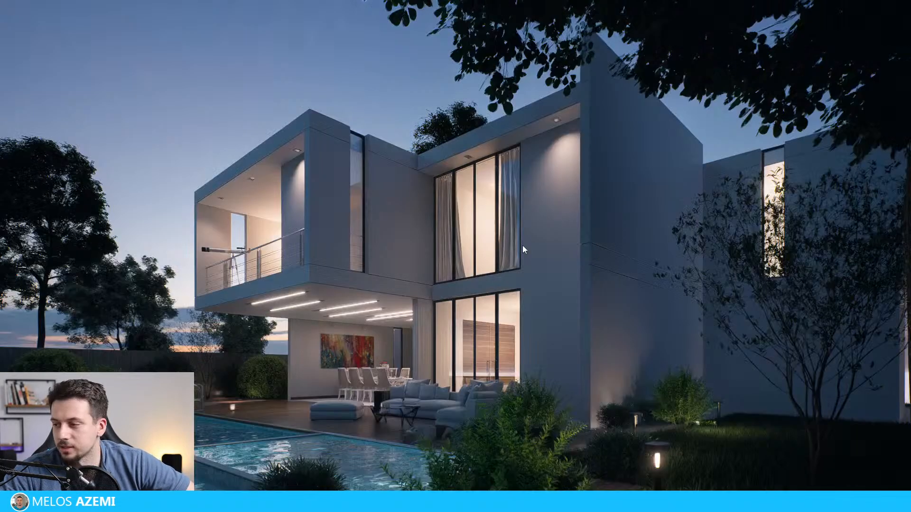
{"action": "key", "text": "Left"}
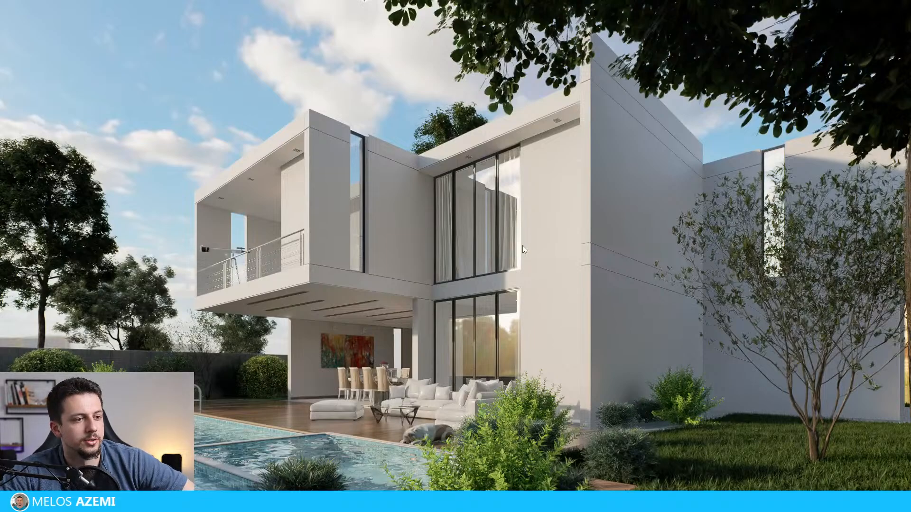
{"action": "key", "text": "Left"}
{"action": "key", "text": "Right"}
{"action": "key", "text": "Right"}
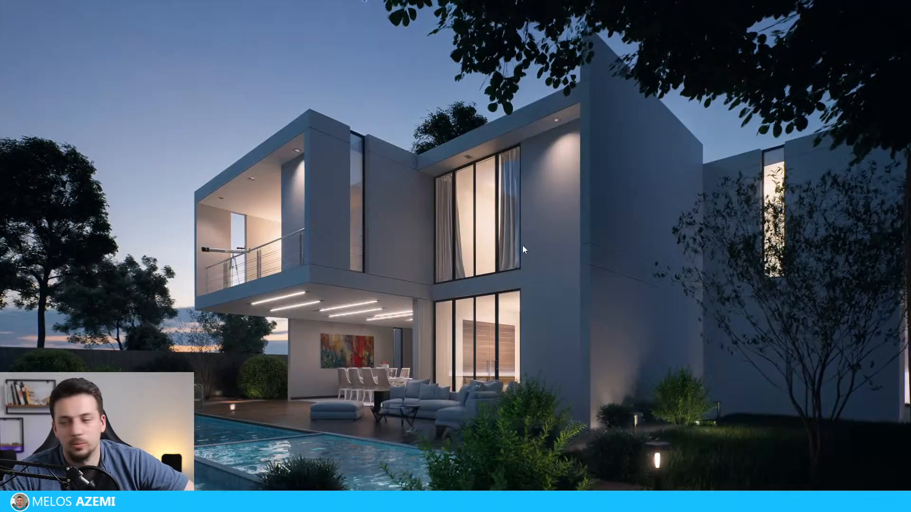
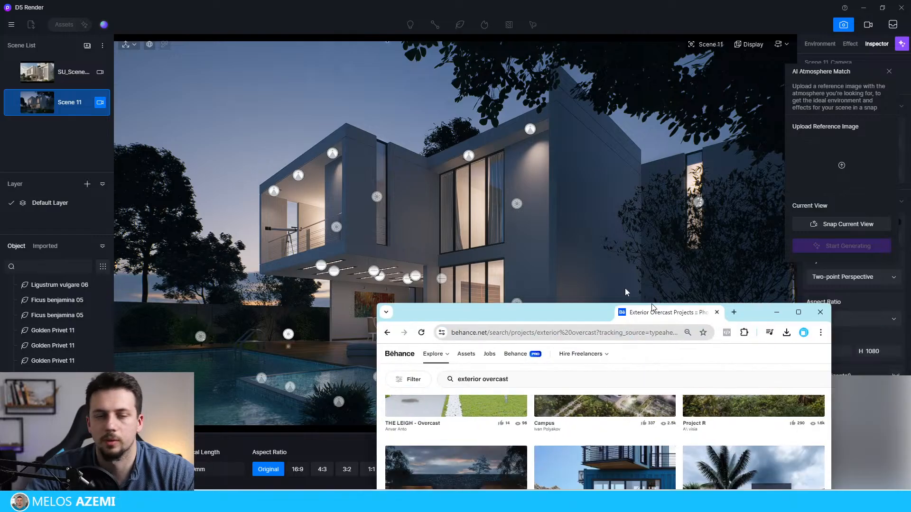
Step: Open the CGI - House Bricks project from Behance's exterior overcast results and screenshot its overcast exterior render with the purple car
{"action": "scroll", "coordinate": [568, 269], "scroll_direction": "down", "scroll_amount": 10}
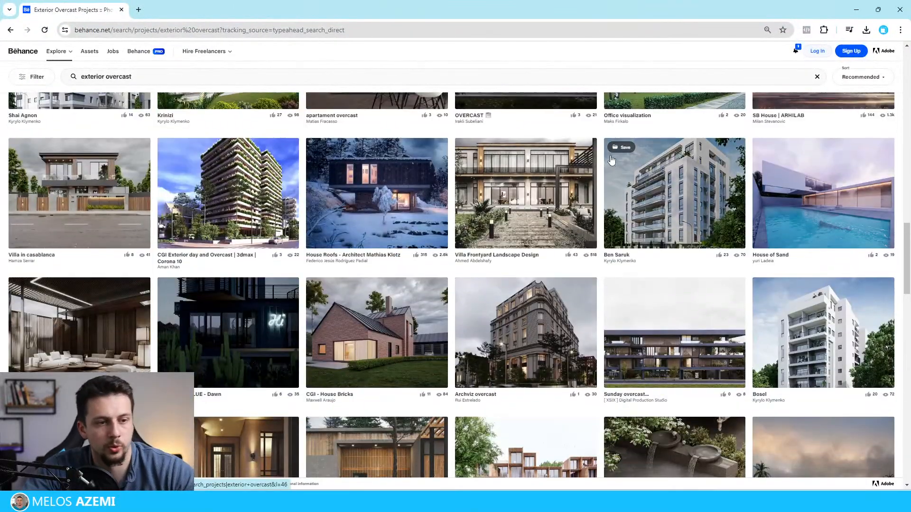
{"action": "left_click", "coordinate": [377, 332]}
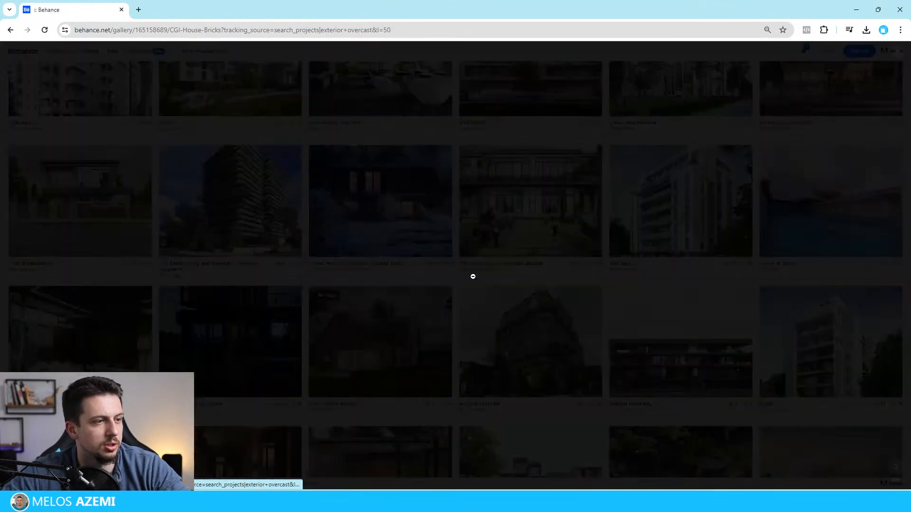
{"action": "scroll", "coordinate": [569, 332], "scroll_direction": "down", "scroll_amount": 10}
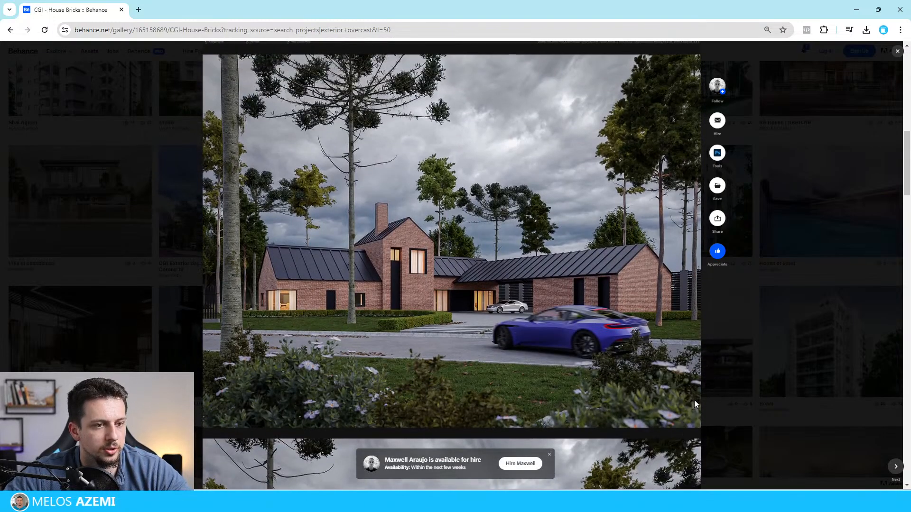
{"action": "key", "text": "super+shift+s"}
{"action": "left_click_drag", "start_coordinate": [701, 392], "coordinate": [203, 73]}
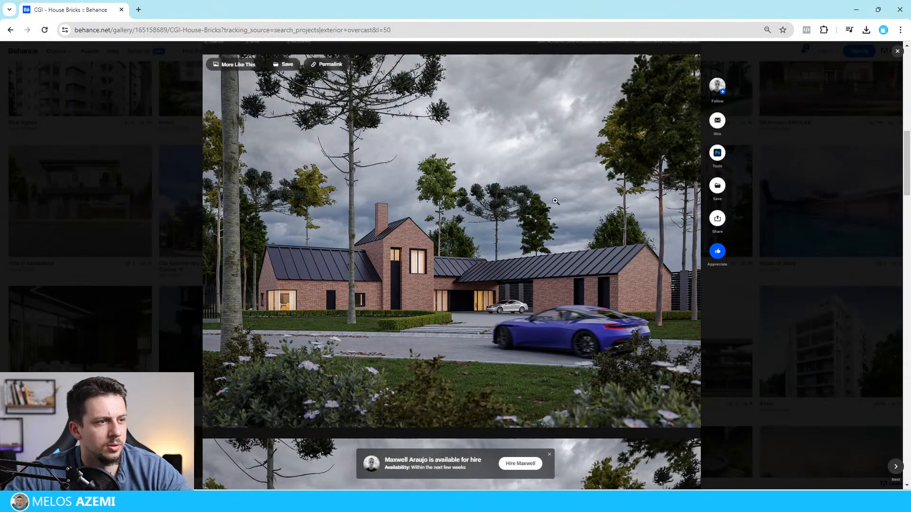
Step: Switch to D5 Render and load the captured brick-house screenshot as the AI Atmosphere Match reference image
{"action": "left_click", "coordinate": [859, 6]}
{"action": "left_click", "coordinate": [819, 170]}
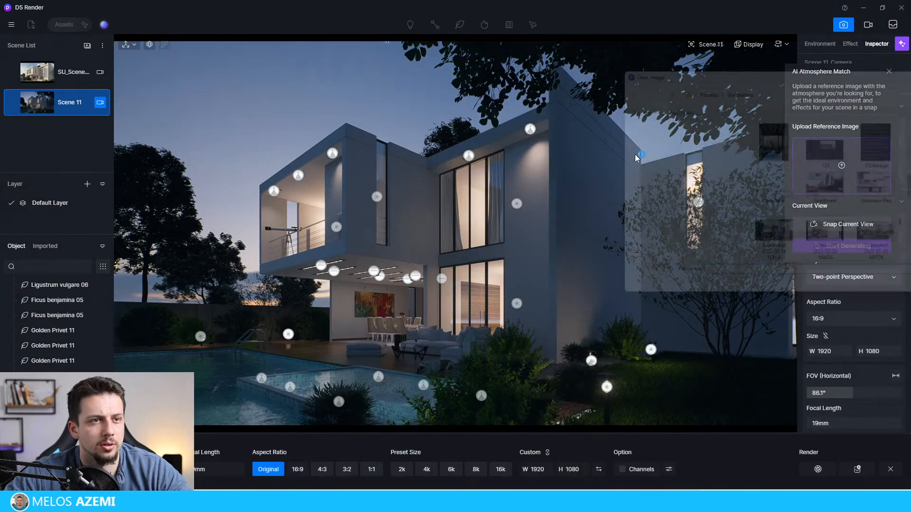
{"action": "double_click", "coordinate": [696, 70]}
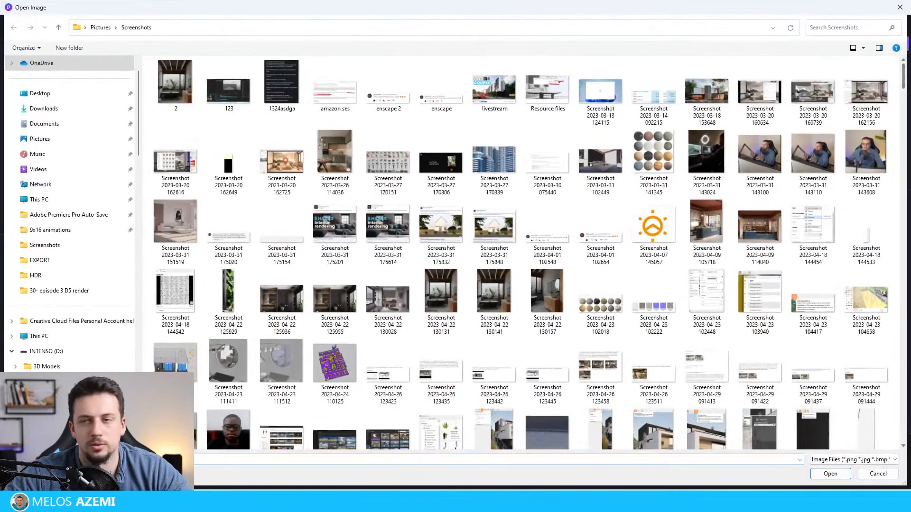
{"action": "double_click", "coordinate": [814, 10]}
{"action": "key", "text": "Escape"}
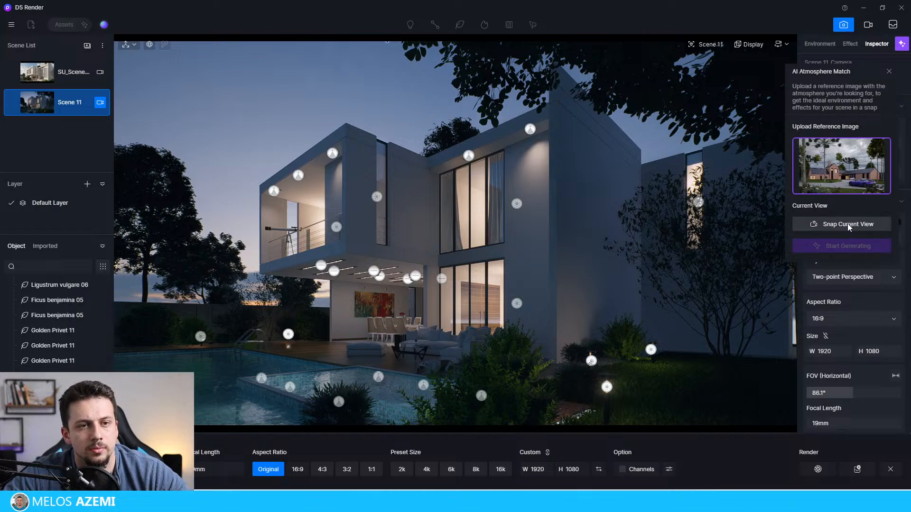
Step: Generate an atmosphere match from a snapshot of the current Scene 11 view, then apply it and save the project
{"action": "mouse_move", "coordinate": [822, 186]}
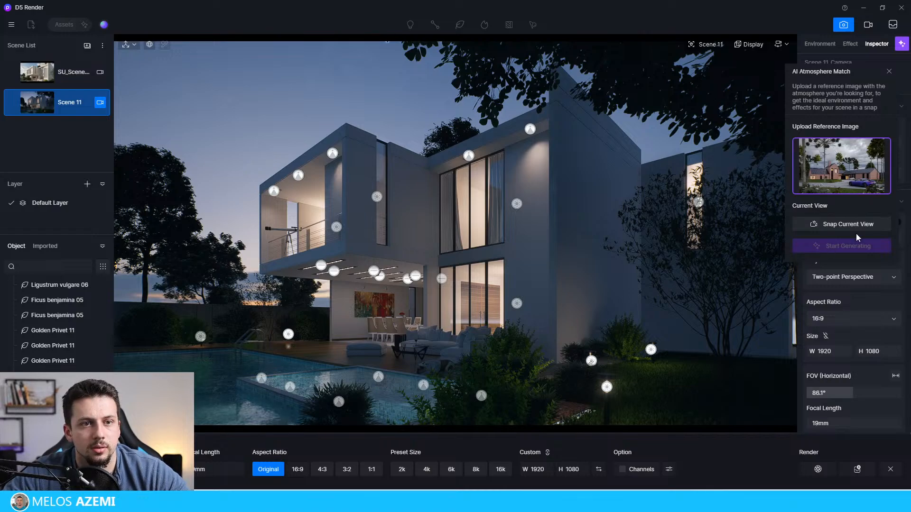
{"action": "left_click", "coordinate": [835, 221]}
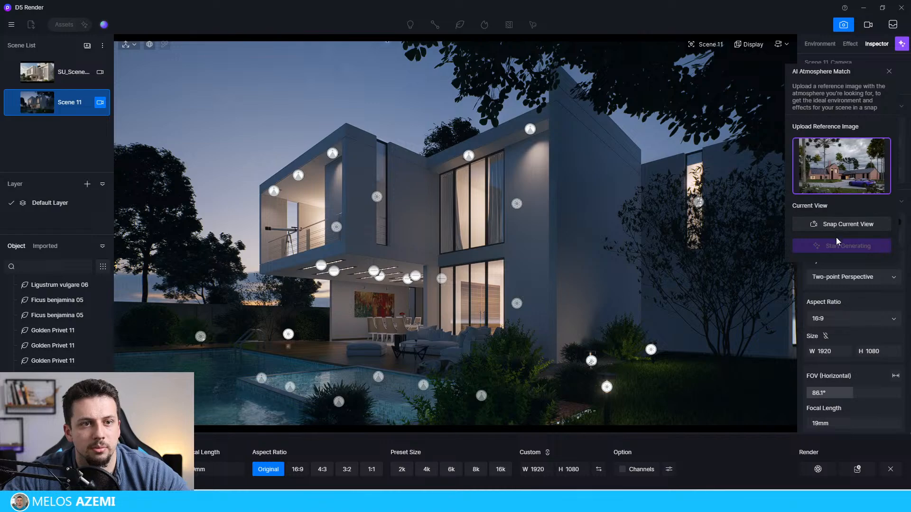
{"action": "left_click", "coordinate": [867, 313]}
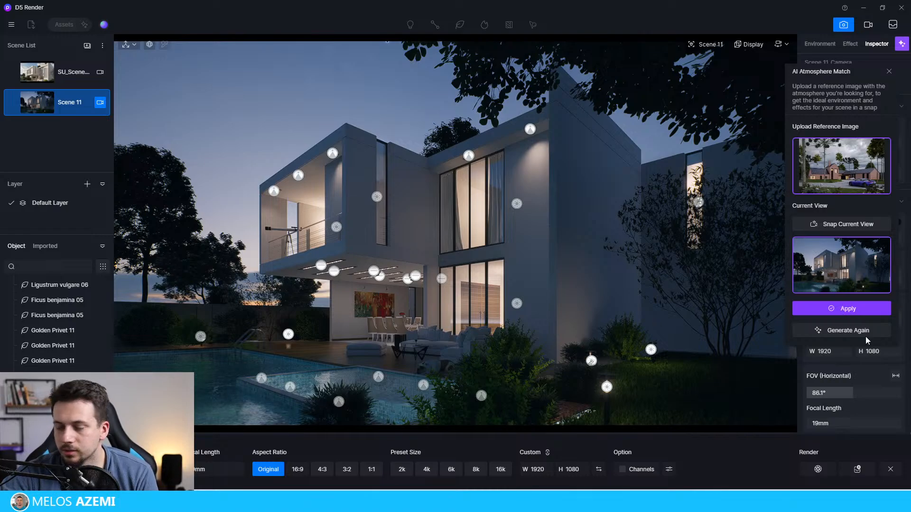
{"action": "left_click", "coordinate": [842, 309]}
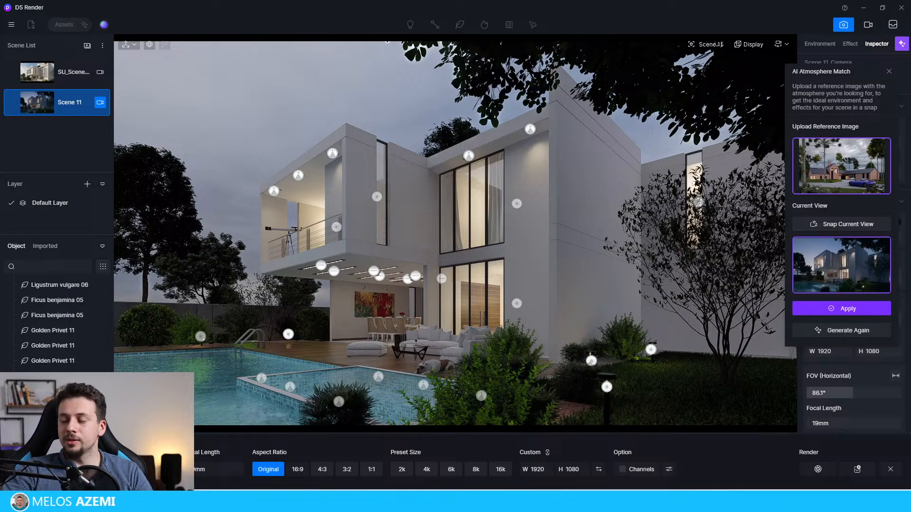
{"action": "key", "text": "ctrl+s"}
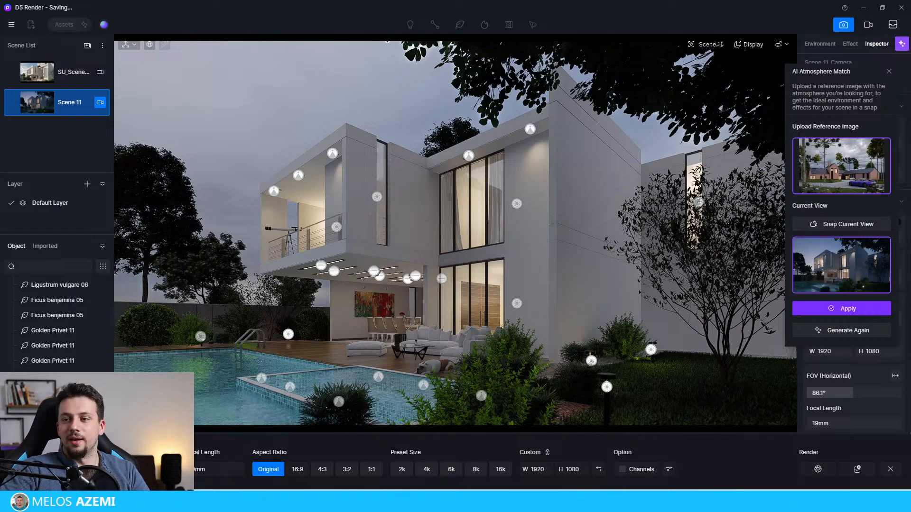
Step: Switch to Photos and compare Night Time with AI.png with the daytime render in full screen
{"action": "mouse_move", "coordinate": [646, 501]}
{"action": "left_click", "coordinate": [664, 465]}
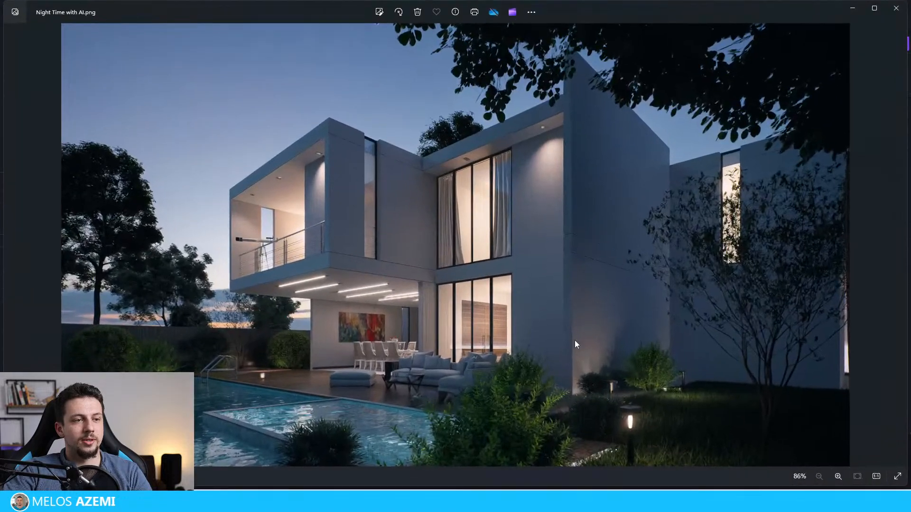
{"action": "left_click", "coordinate": [897, 476]}
{"action": "key", "text": "Left"}
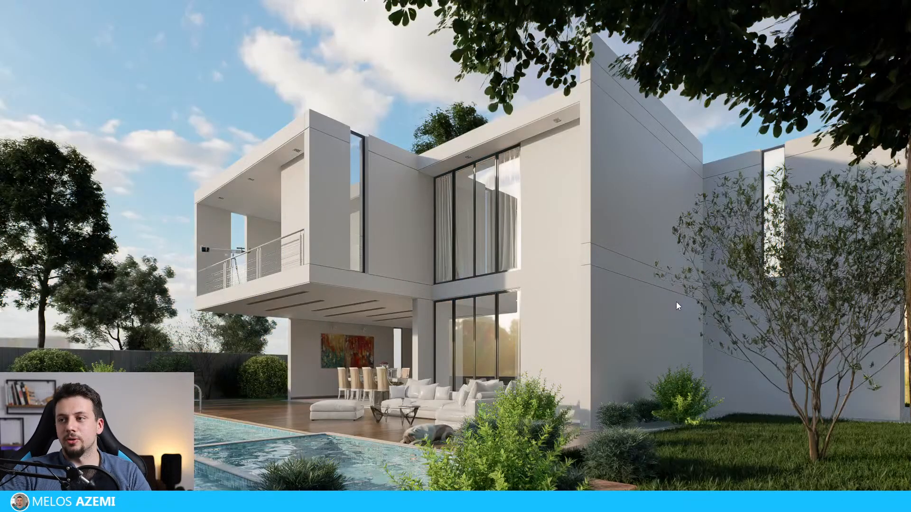
{"action": "key", "text": "Right"}
{"action": "key", "text": "Right"}
{"action": "key", "text": "Right"}
{"action": "key", "text": "Right"}
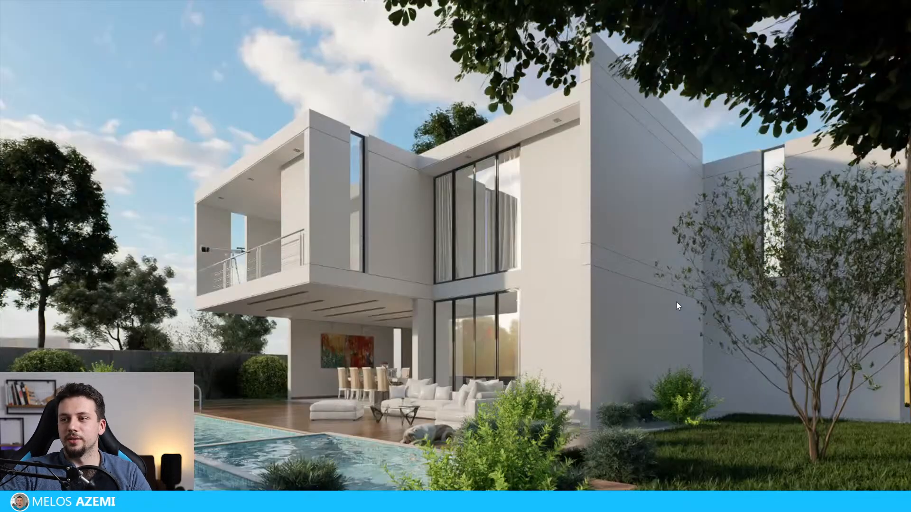
{"action": "key", "text": "Right"}
{"action": "key", "text": "Right"}
{"action": "key", "text": "Right"}
{"action": "key", "text": "Right"}
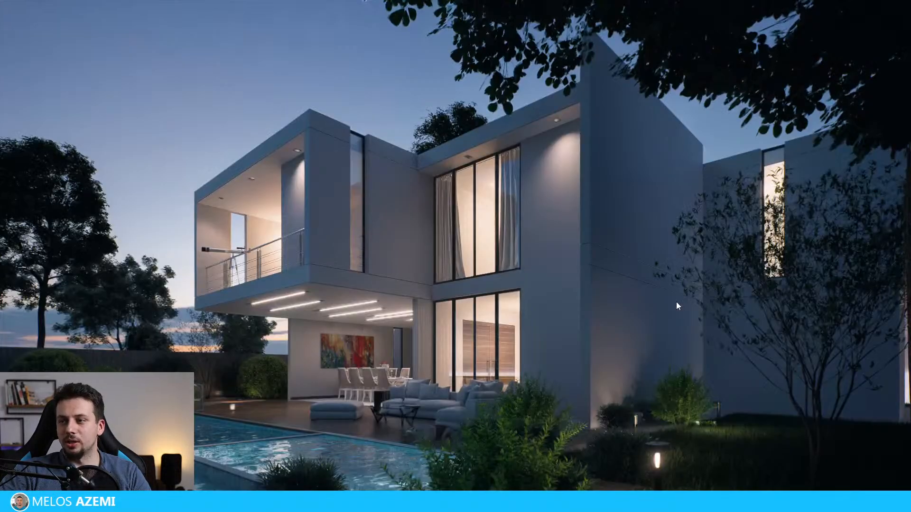
{"action": "key", "text": "Right"}
{"action": "key", "text": "Right"}
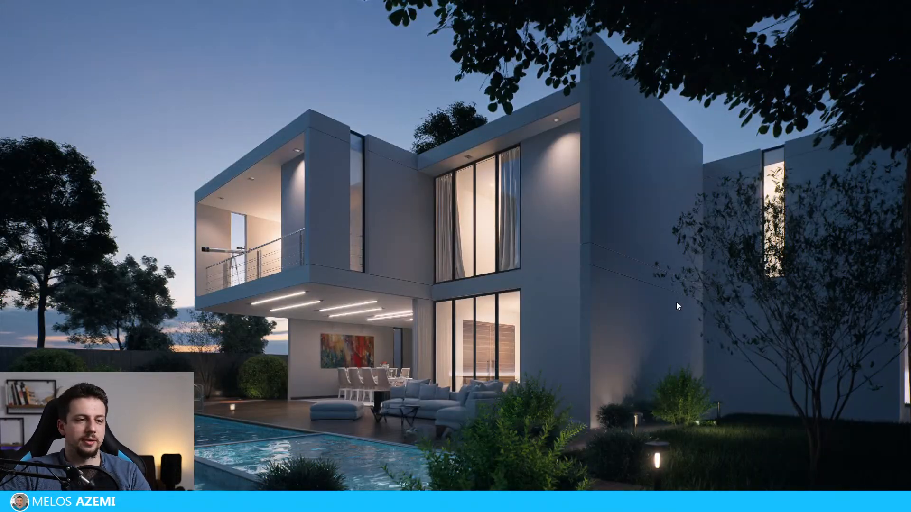